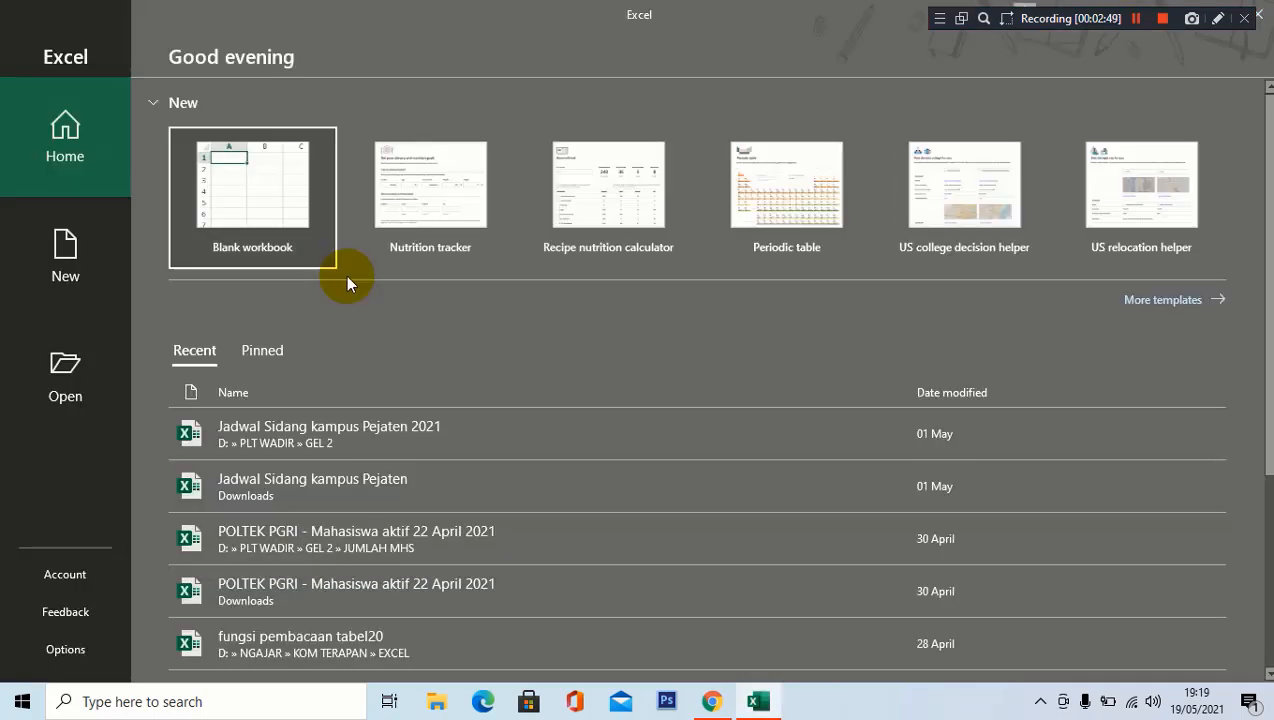
# Create a blank workbook and select cell B2 on its first sheet.
pyautogui.click(260, 205)
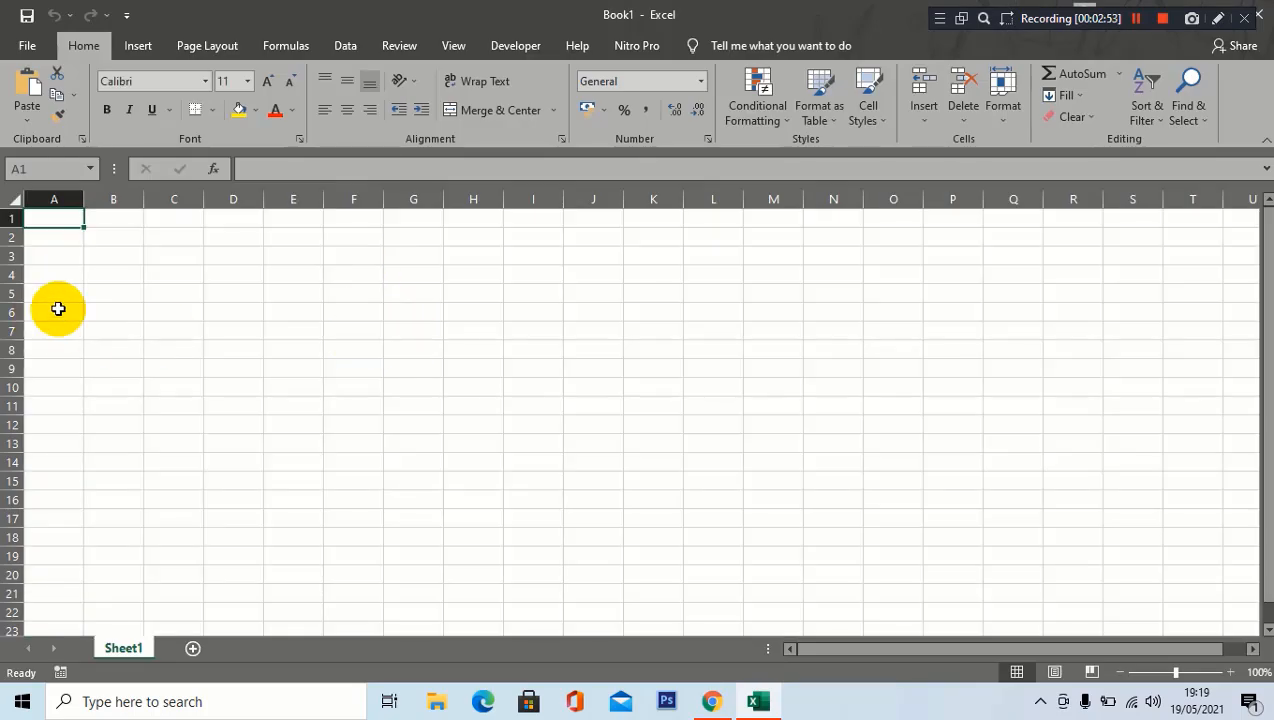
pyautogui.click(116, 270)
pyautogui.click(117, 240)
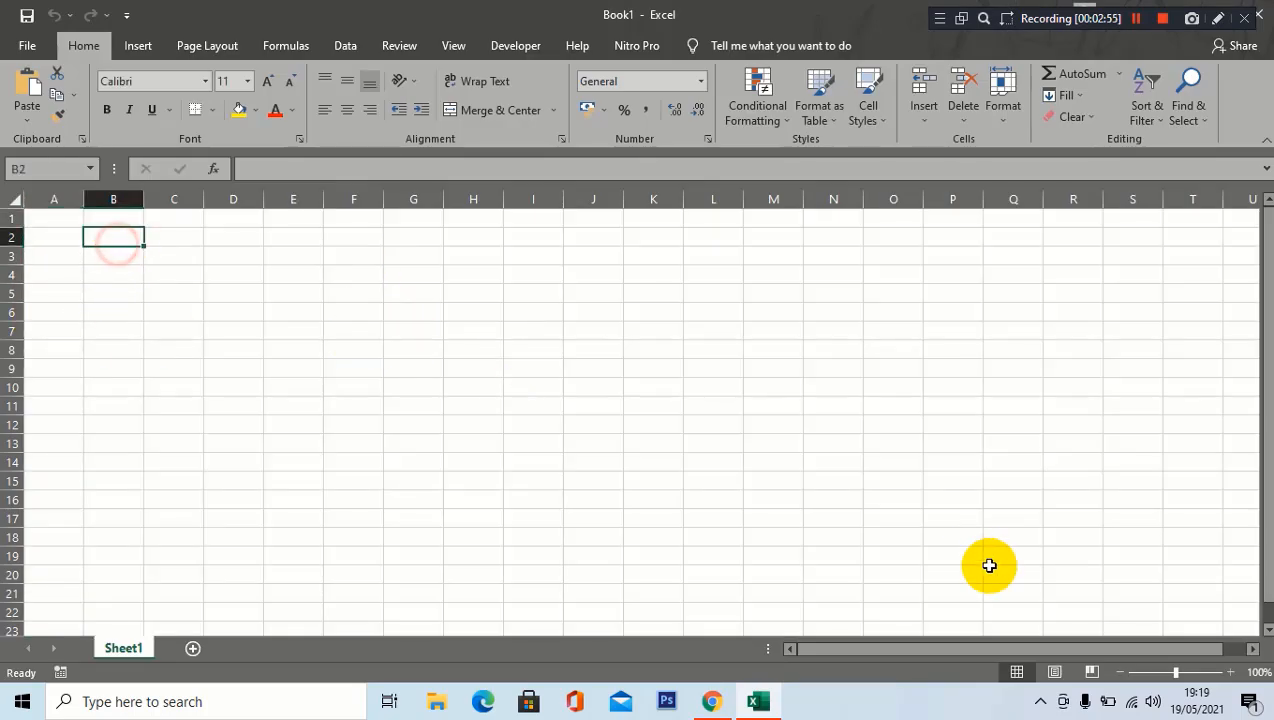
pyautogui.moveTo(1200, 677); pyautogui.dragTo(1188, 672)
# Switch to the Google Meet call in Chrome and admit the participant waiting to join.
pyautogui.click(738, 697)
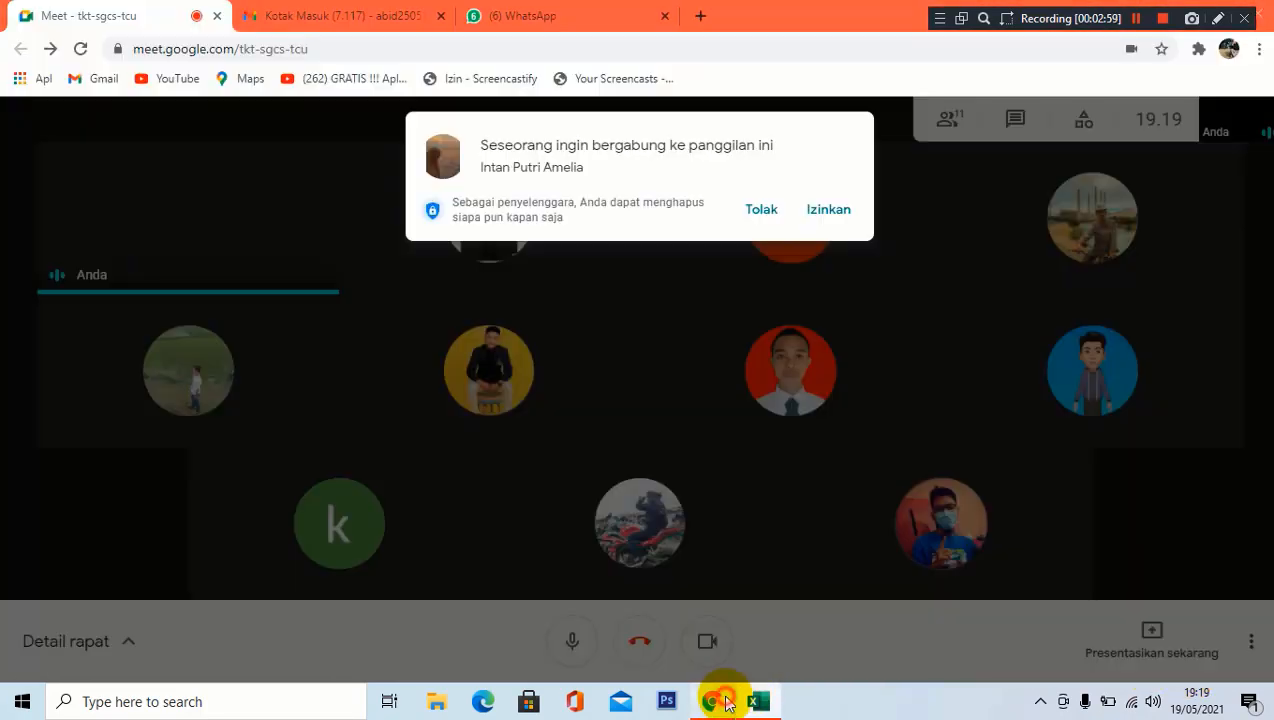
pyautogui.click(824, 210)
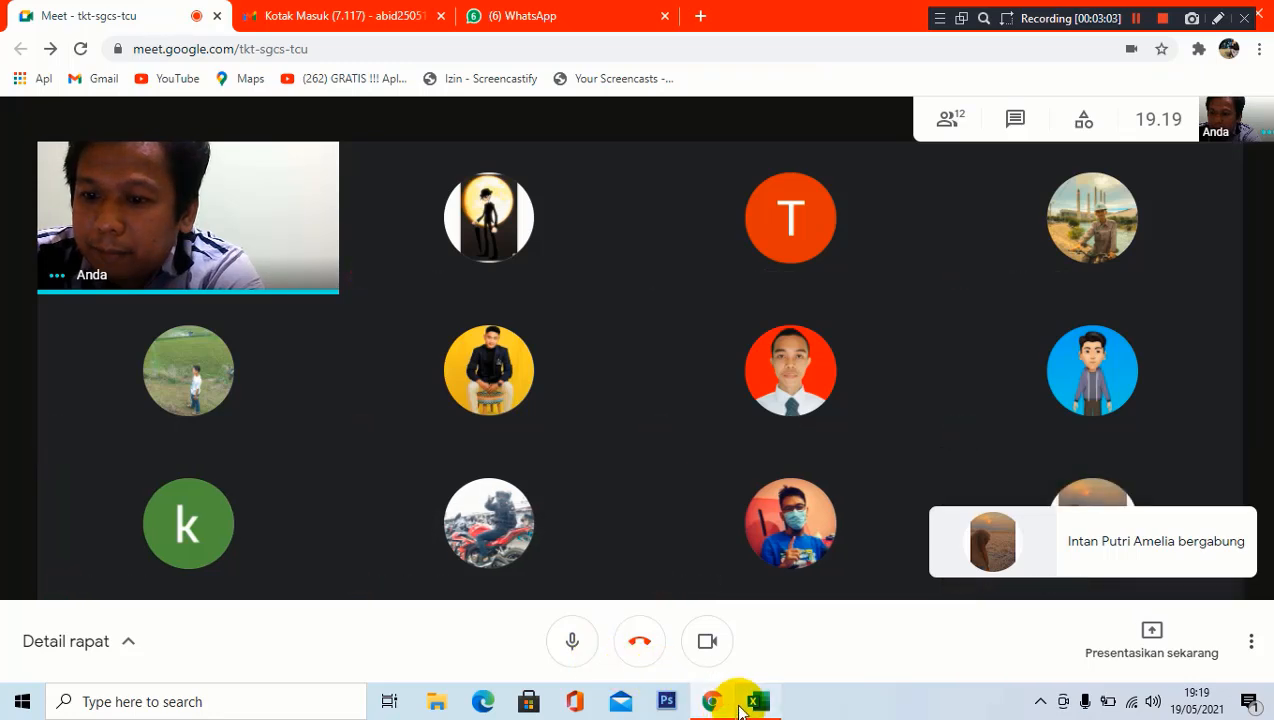
pyautogui.moveTo(741, 707)
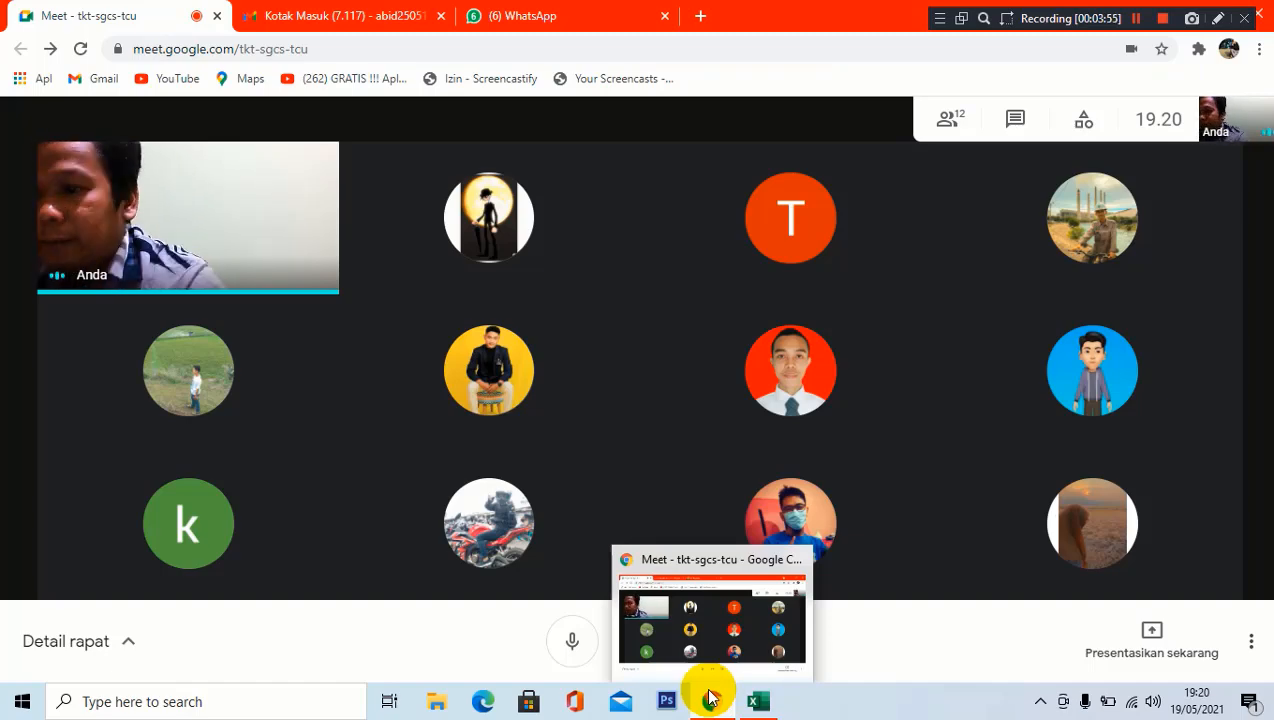
# Return to Excel and enter 1 in cell A1 and "membuat grafik" in cell B1.
pyautogui.click(758, 700)
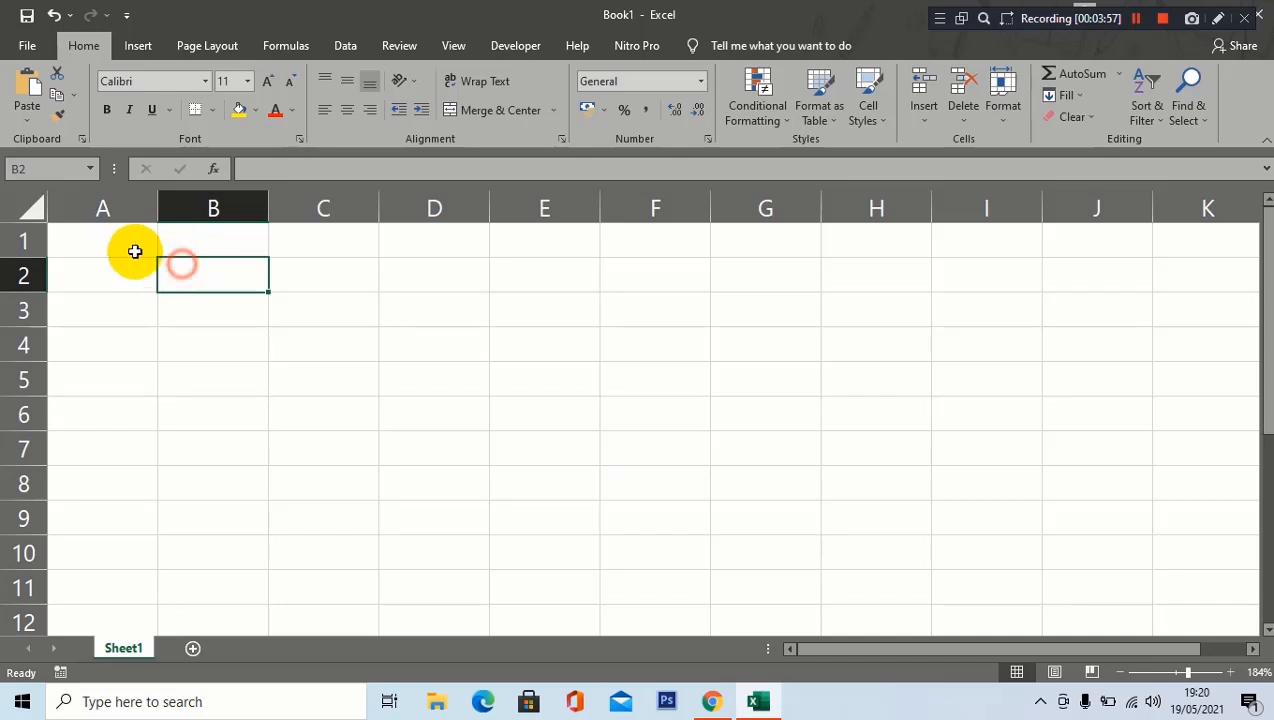
pyautogui.click(128, 251)
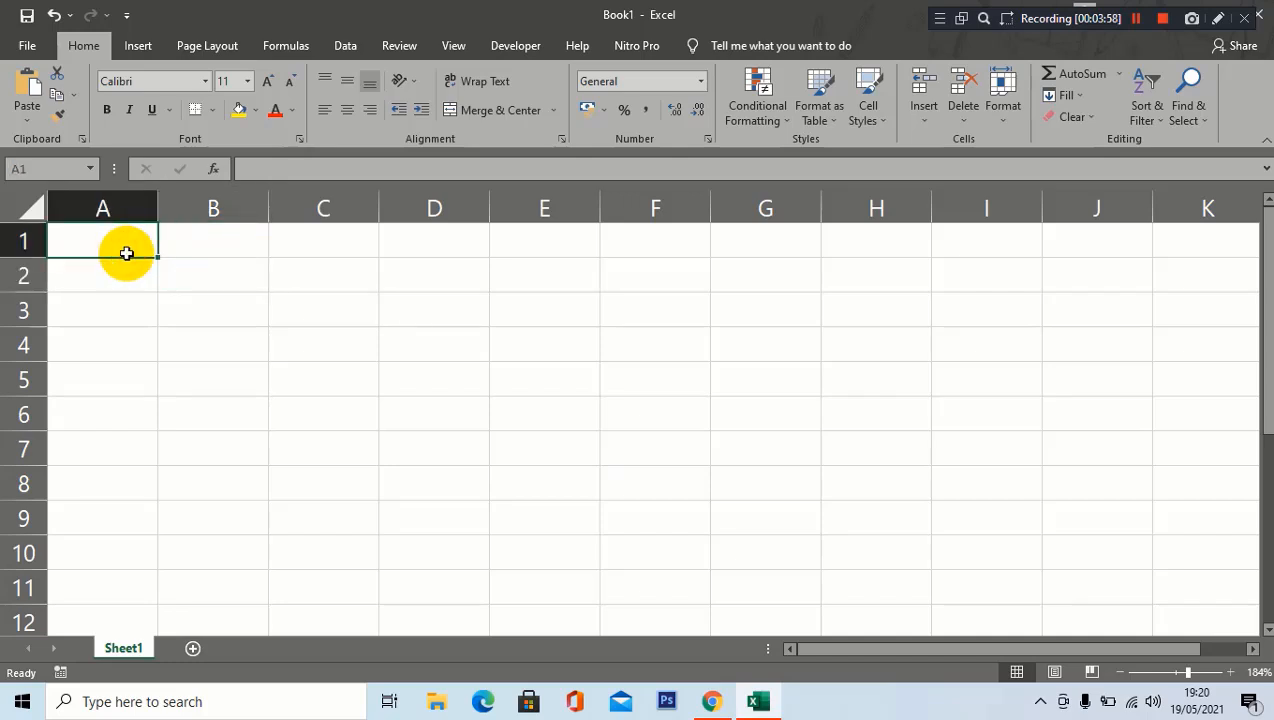
pyautogui.write('1')
pyautogui.press('Tab')
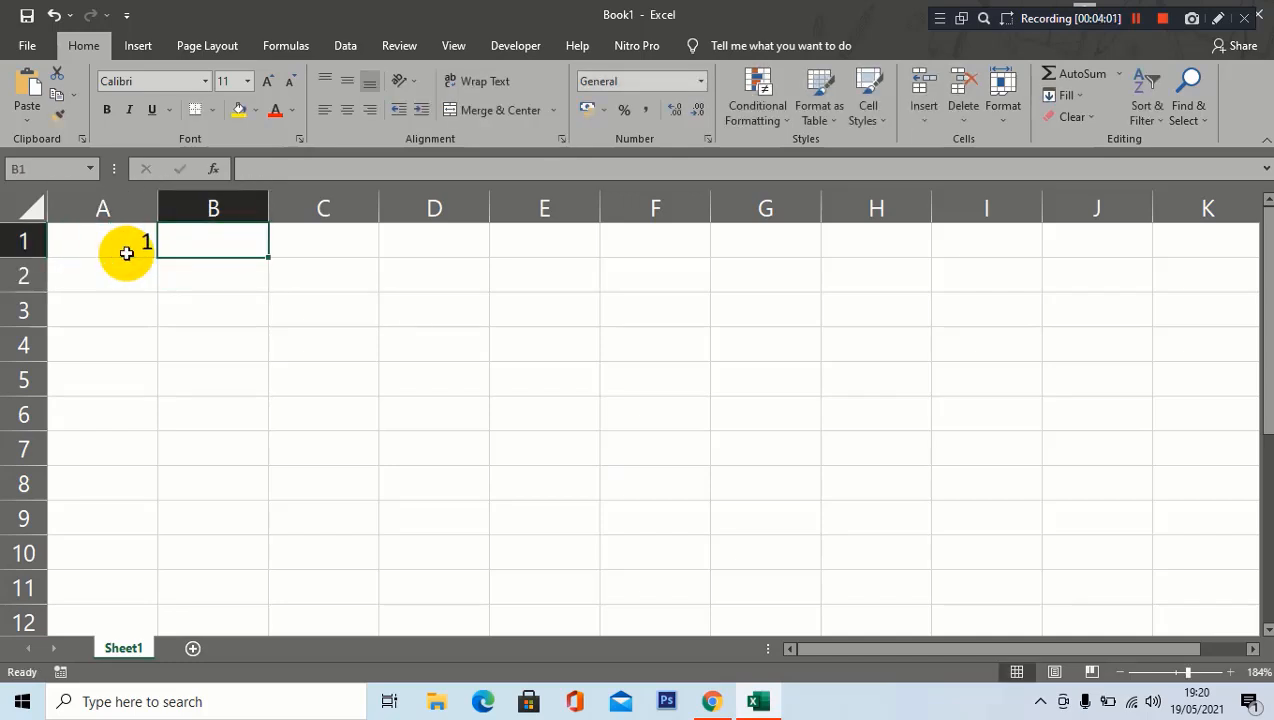
pyautogui.write('membuat')
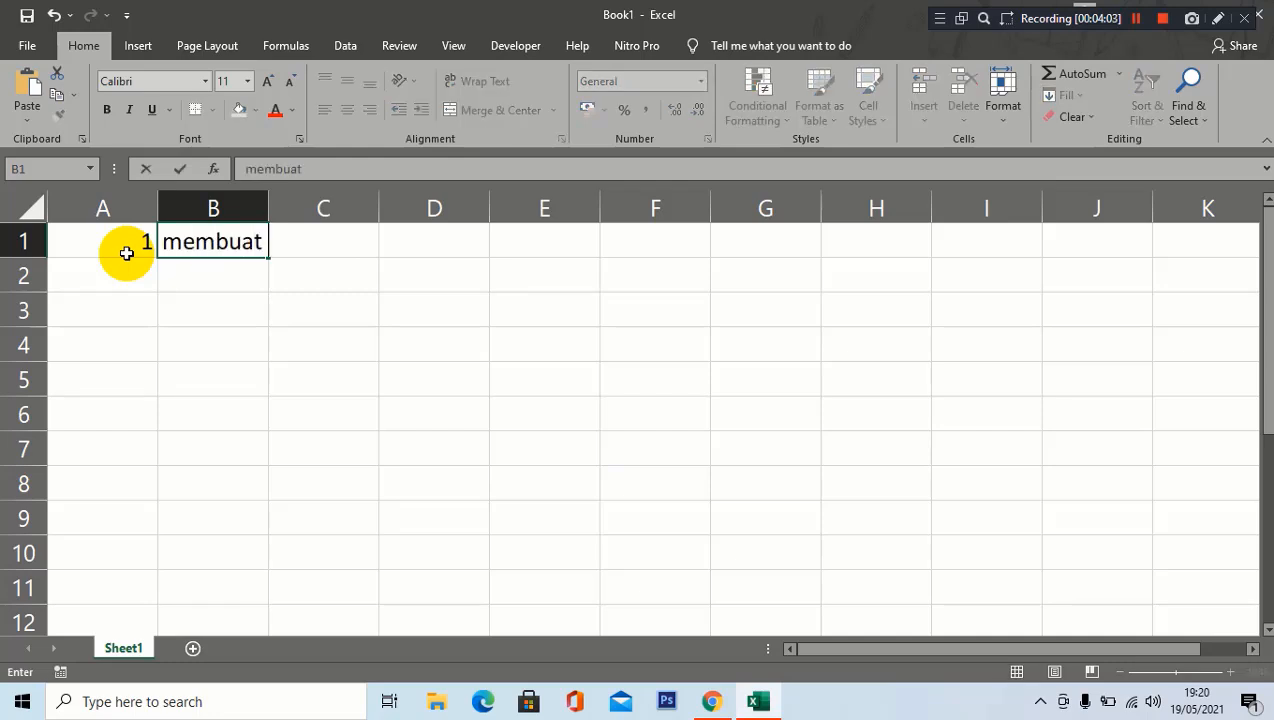
pyautogui.write(' grafik')
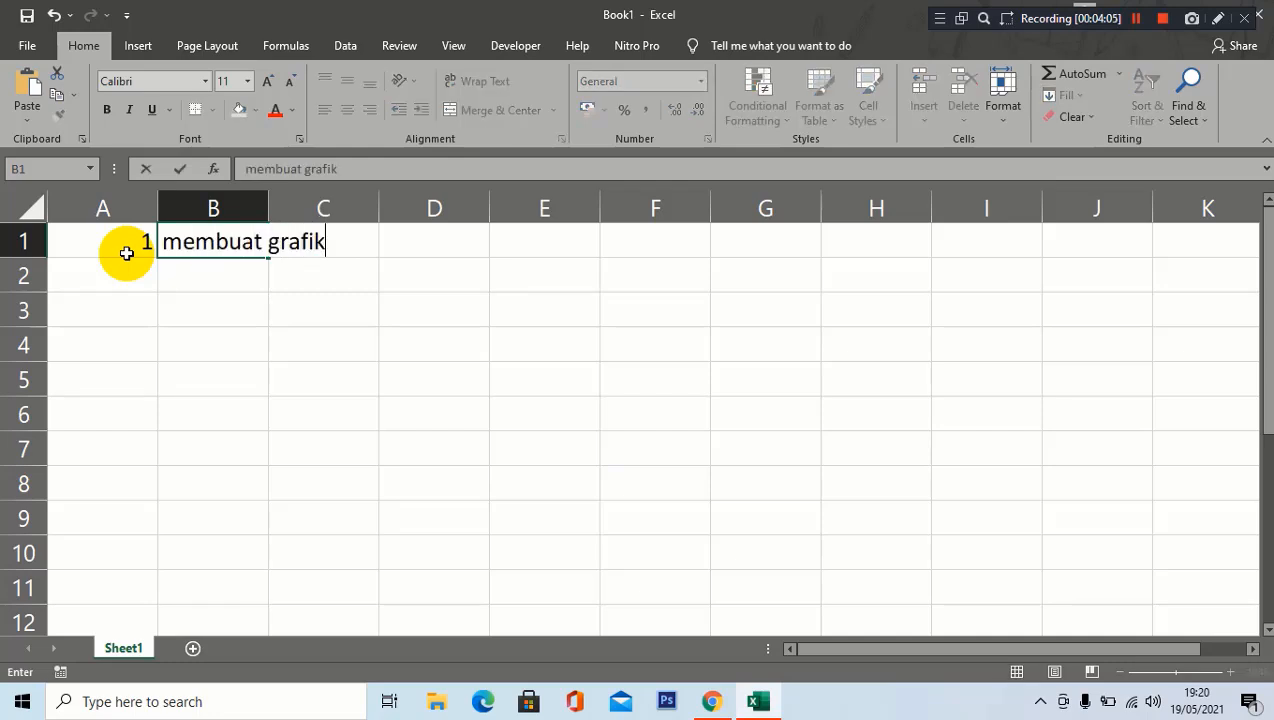
pyautogui.hotkey('ctrl', 'Return')
pyautogui.press('Return')
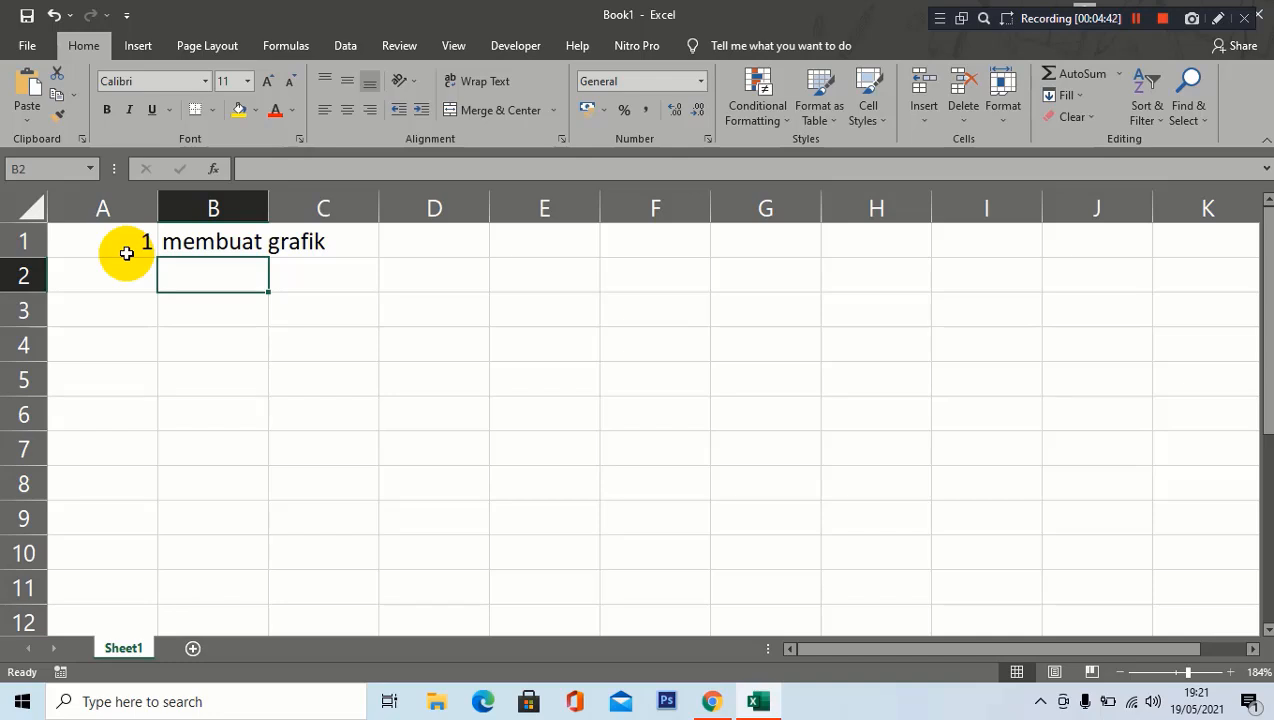
# Enter 2 in cell A2 and "membuat database" in cell B2.
pyautogui.press('Left')
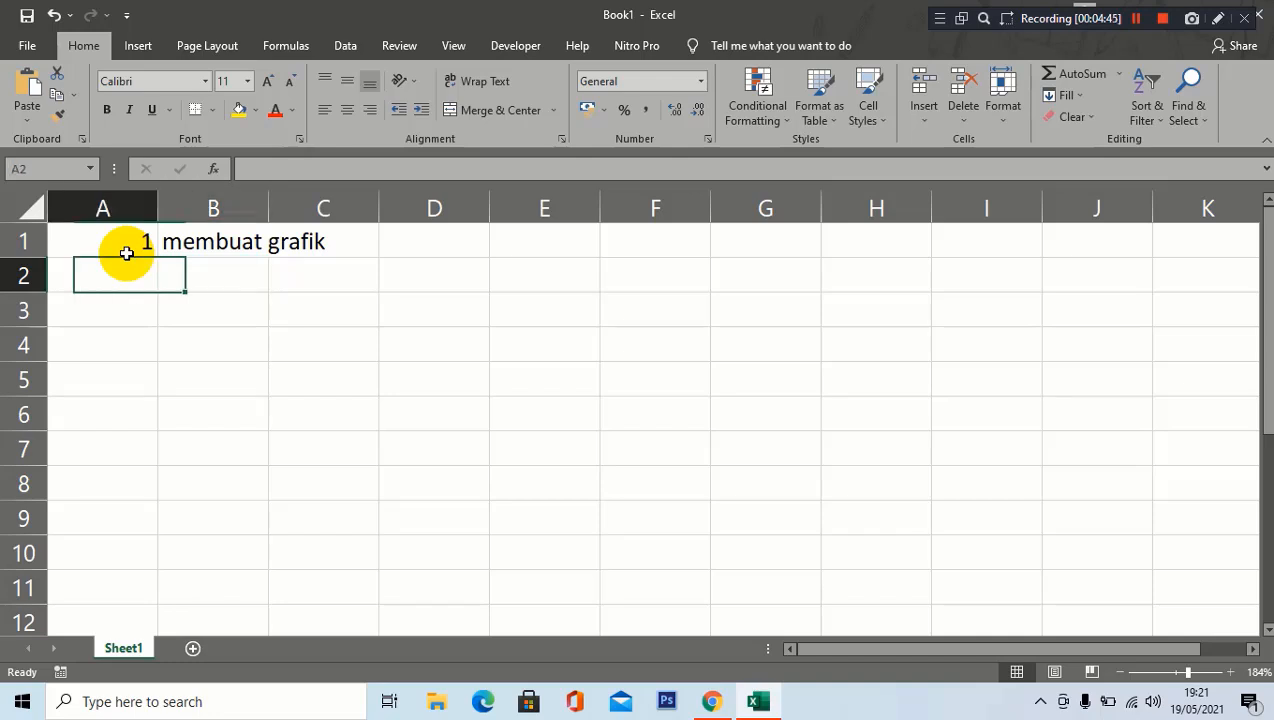
pyautogui.write('2')
pyautogui.press('Right')
pyautogui.write('membuat')
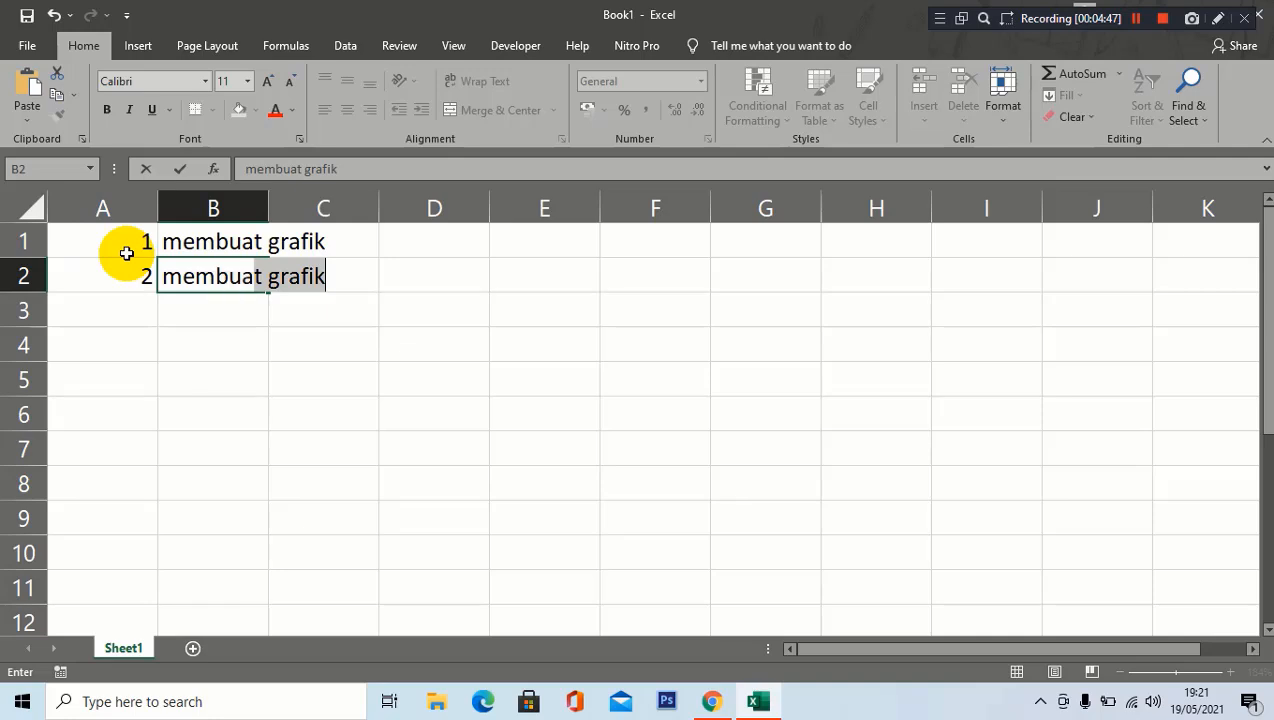
pyautogui.write(' database')
pyautogui.press('Return')
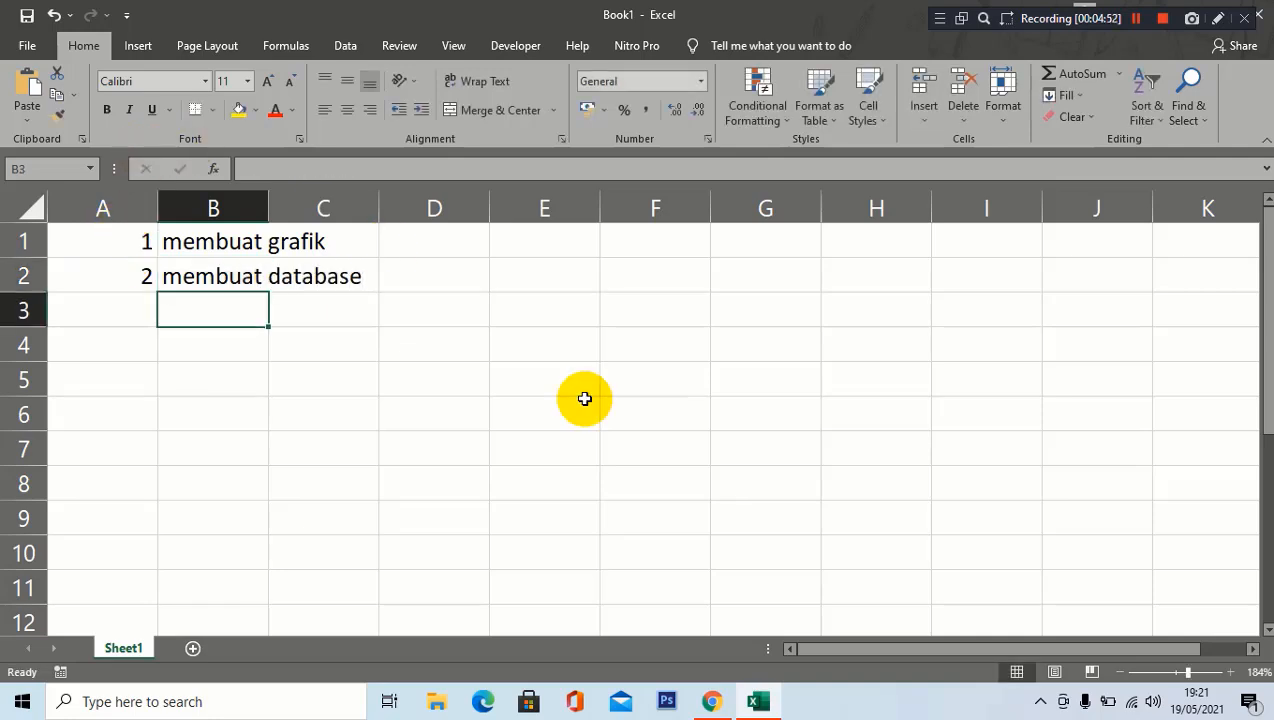
# Switch to the Google Meet call in Chrome and present the entire screen to the participants.
pyautogui.click(709, 704)
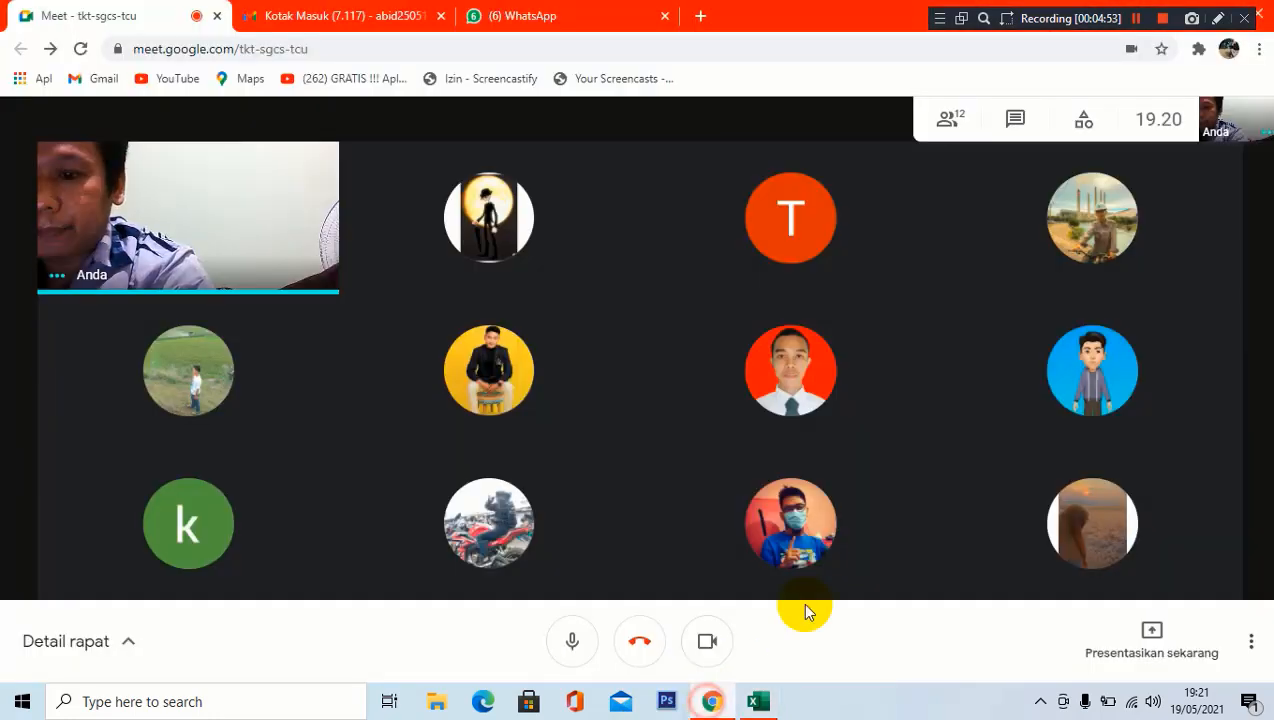
pyautogui.click(1152, 632)
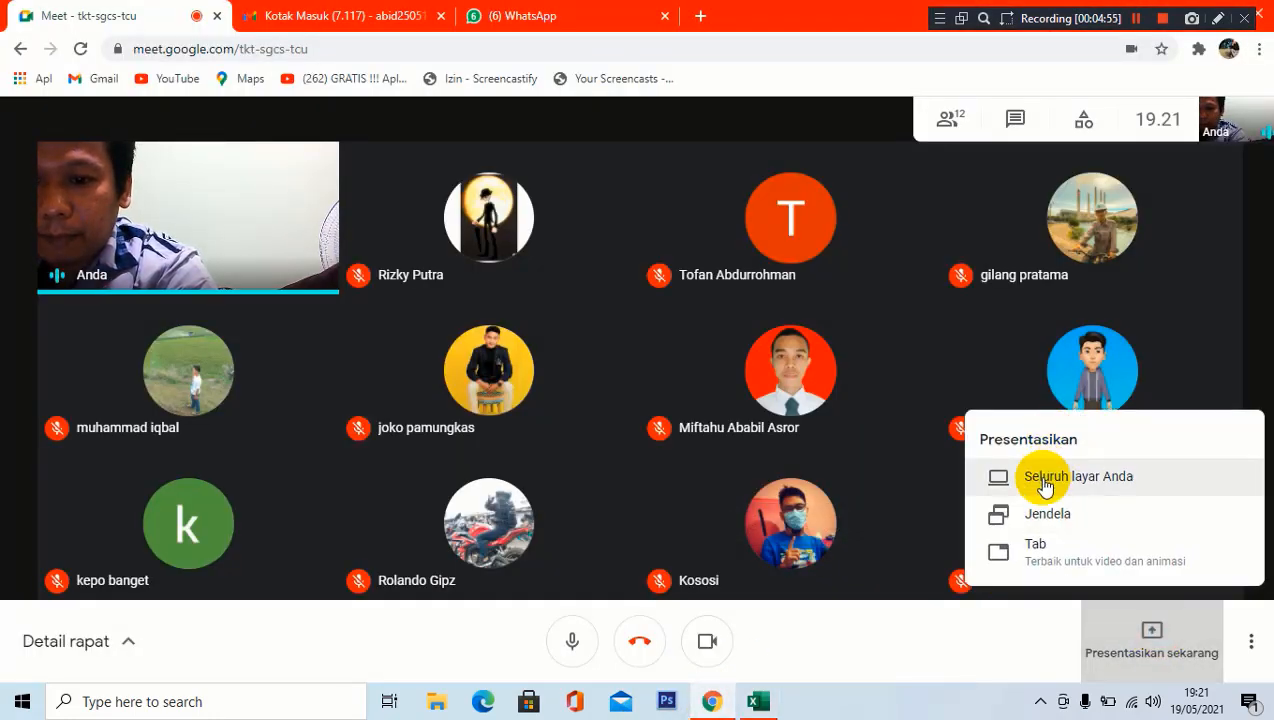
pyautogui.click(1058, 483)
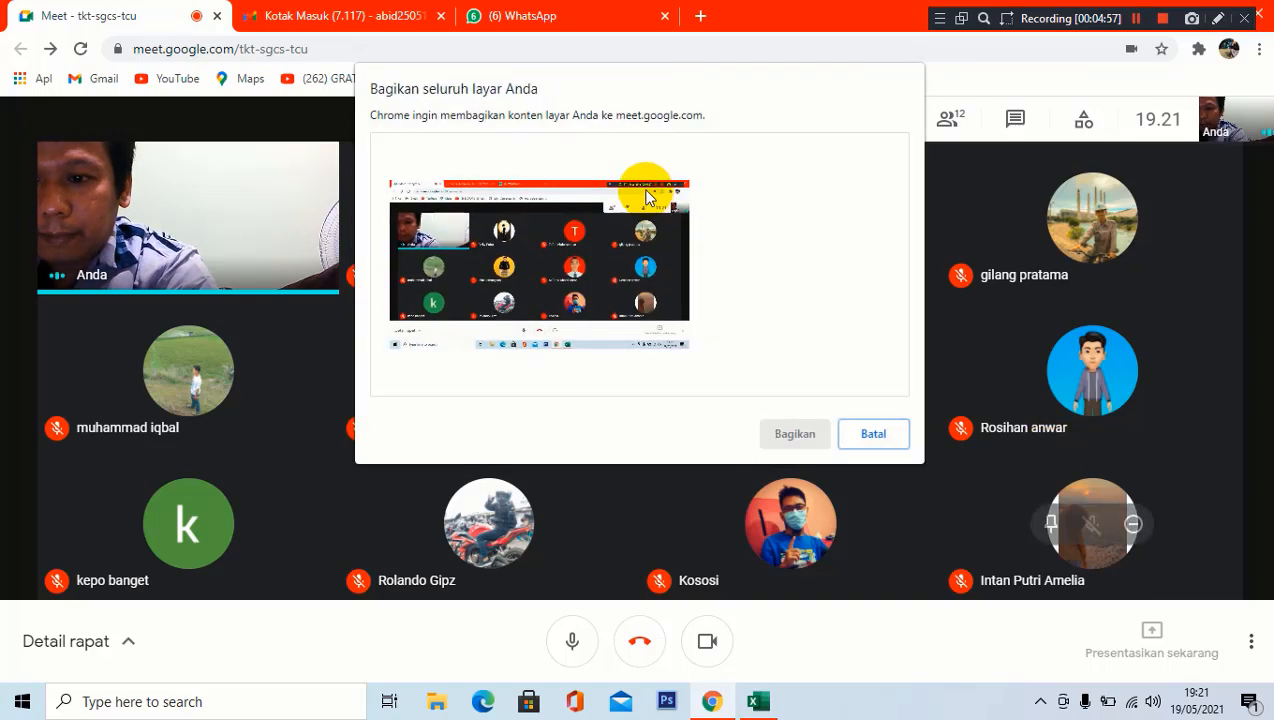
pyautogui.click(643, 193)
pyautogui.click(795, 434)
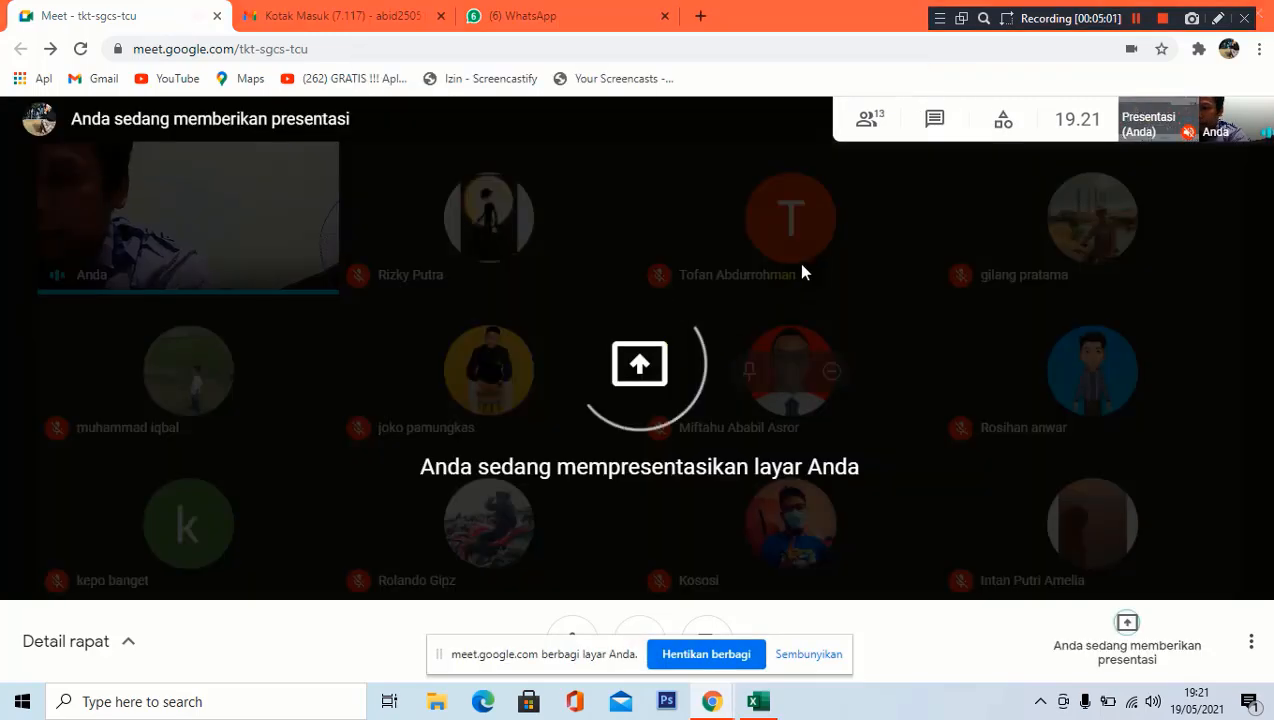
# Return to Excel and widen column B until both topic texts fit inside it.
pyautogui.click(760, 699)
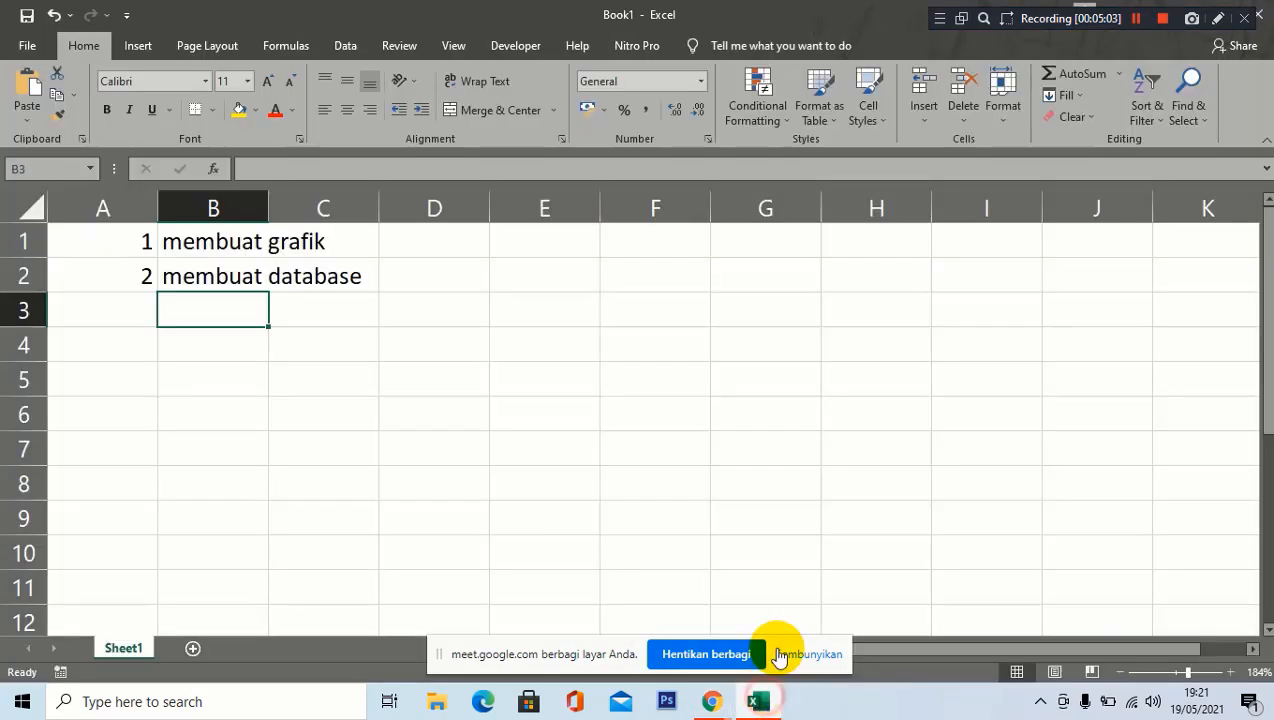
pyautogui.click(507, 374)
pyautogui.click(323, 325)
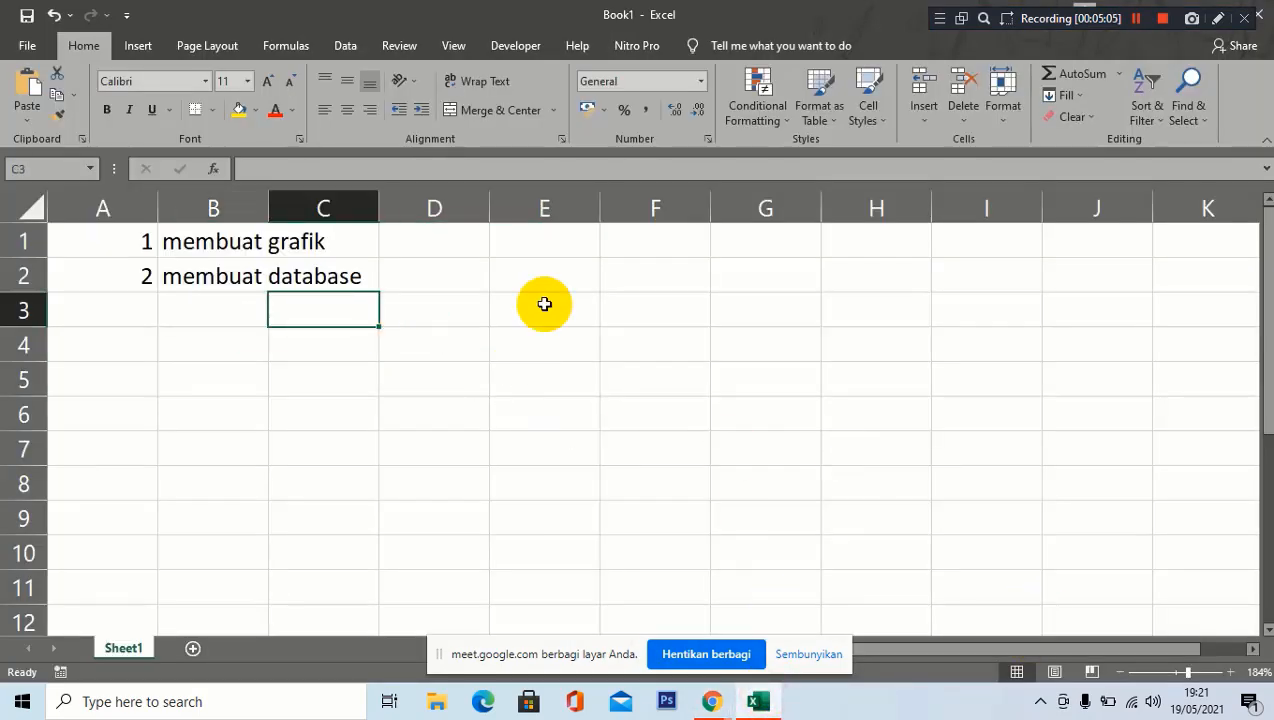
pyautogui.moveTo(273, 200); pyautogui.dragTo(378, 202)
pyautogui.click(515, 270)
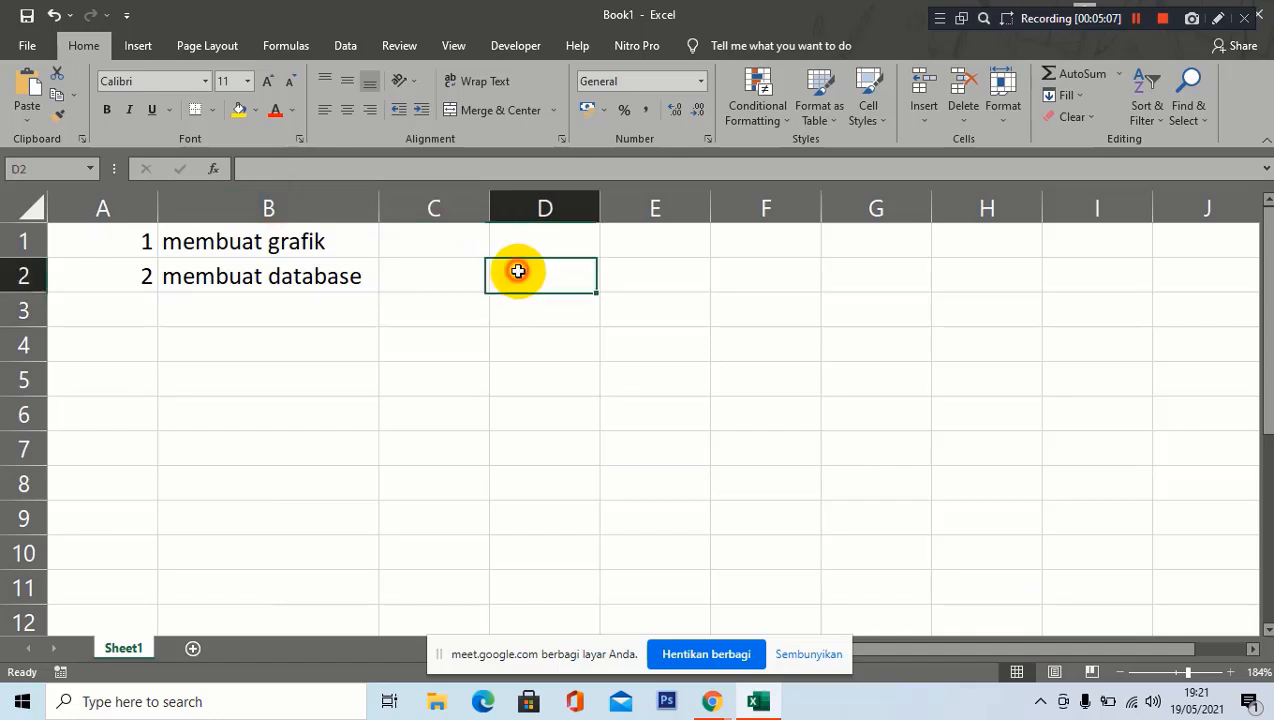
pyautogui.click(306, 352)
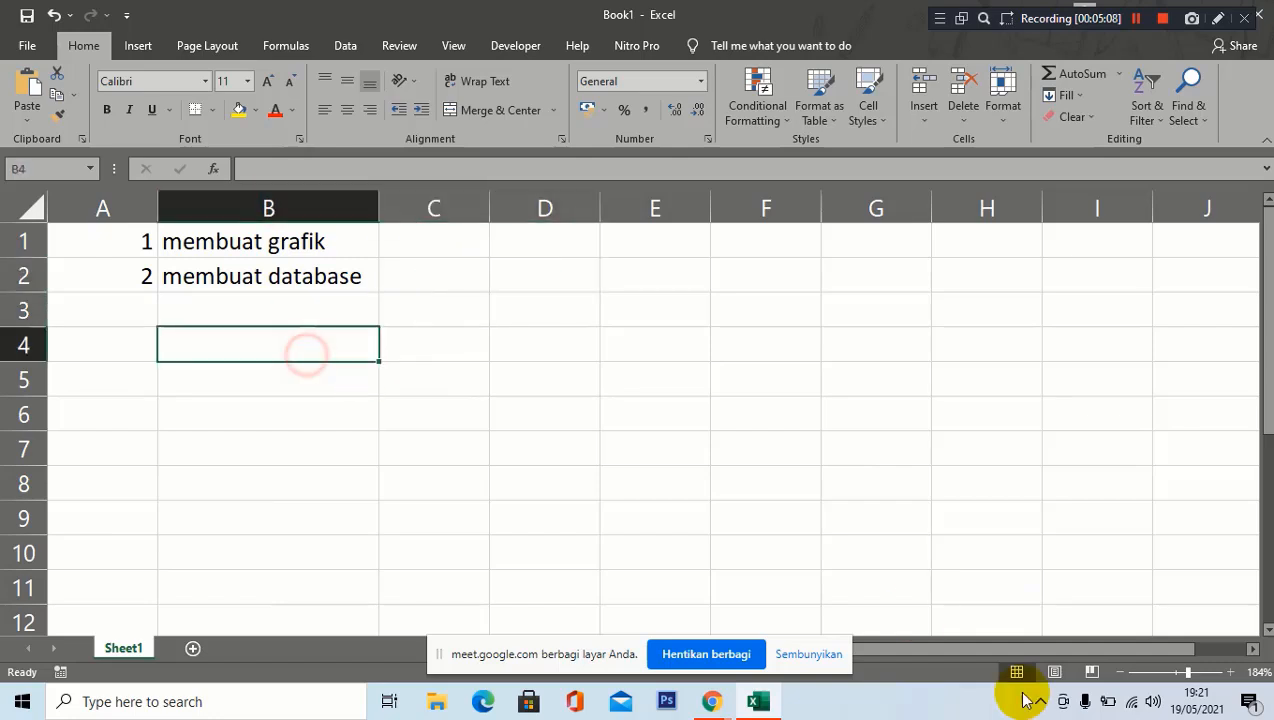
# Magnify the worksheet to 240% to show the two listed topics.
pyautogui.click(1232, 675)
pyautogui.click(1232, 675)
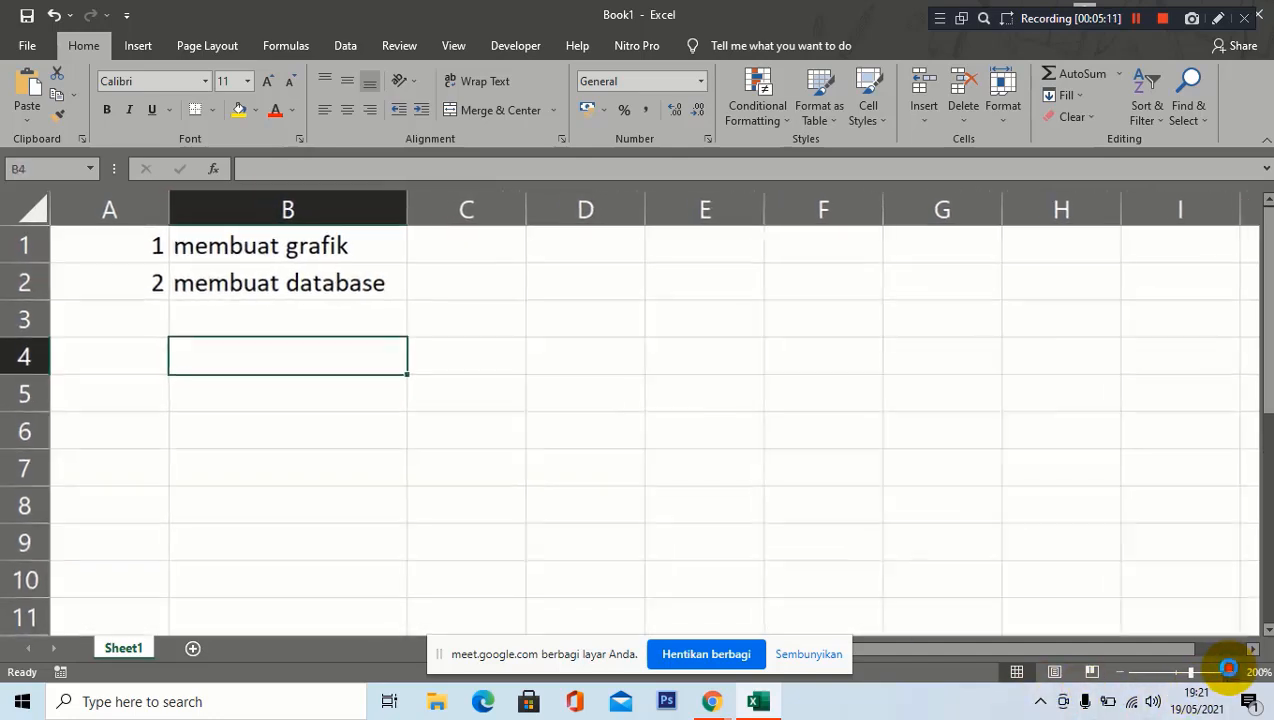
pyautogui.click(1232, 675)
pyautogui.click(1232, 675)
pyautogui.click(1232, 675)
pyautogui.click(1232, 675)
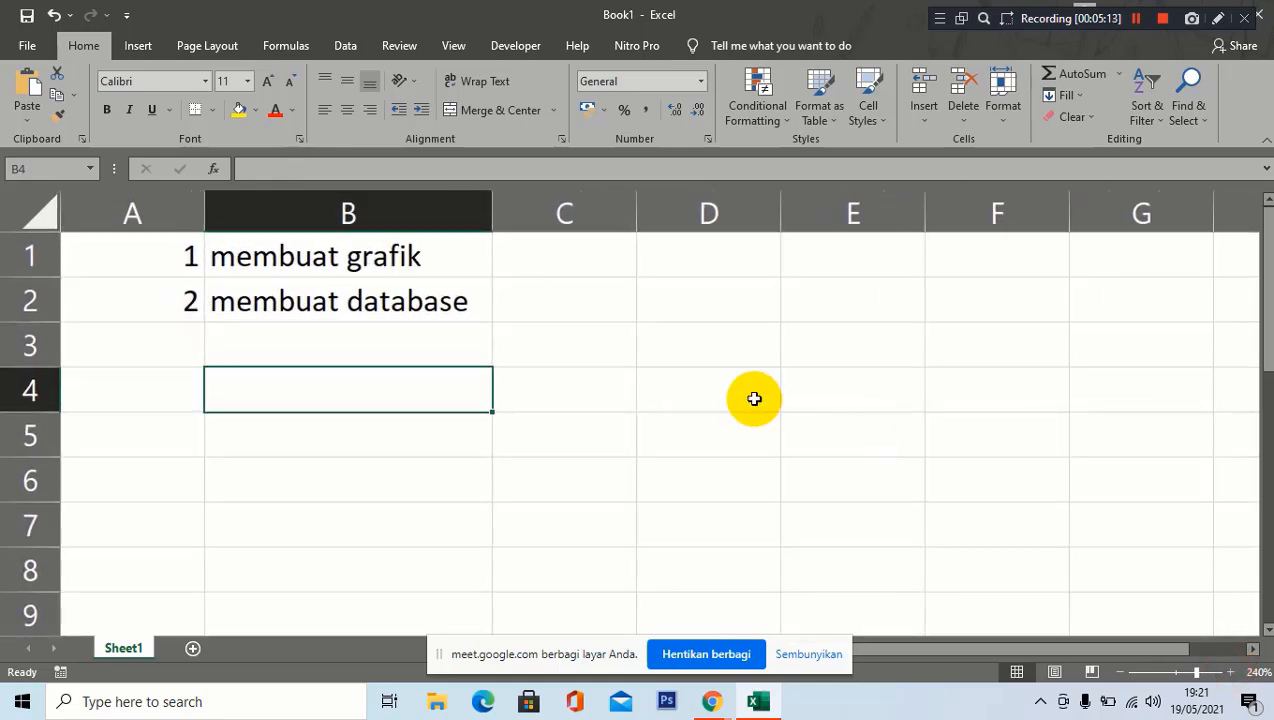
pyautogui.click(552, 307)
pyautogui.click(590, 262)
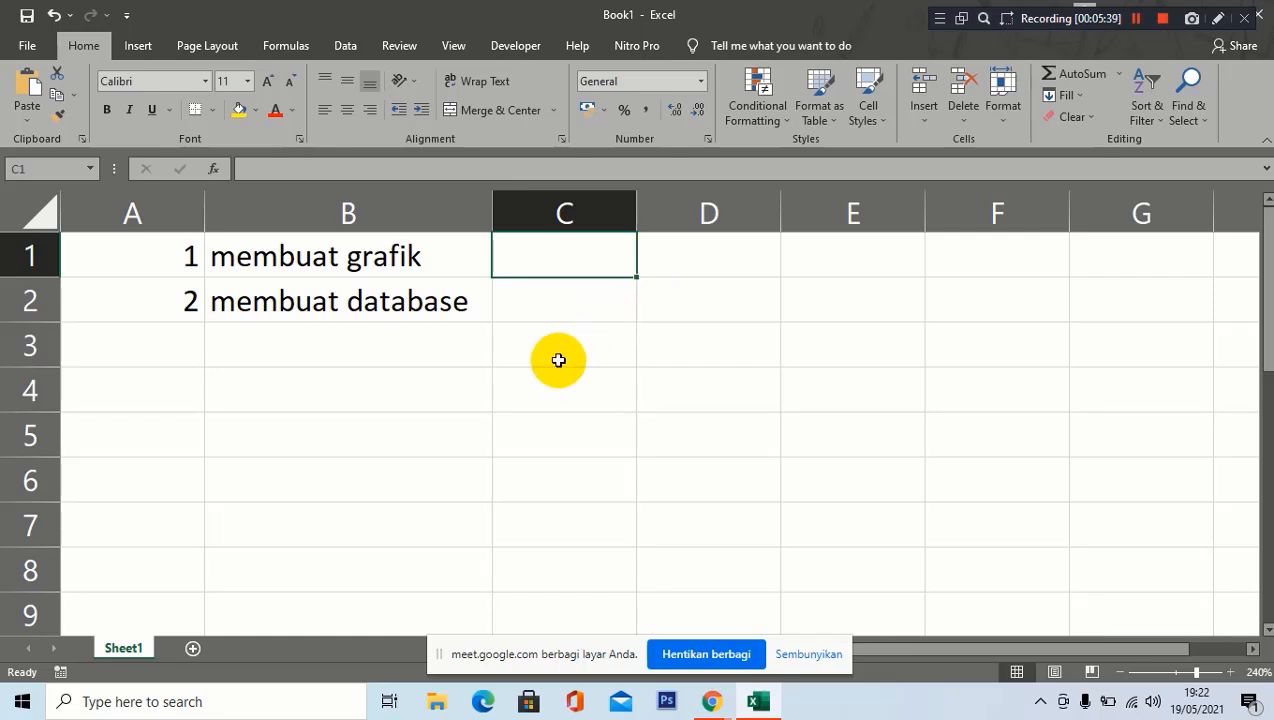
# Add a new worksheet after Sheet1 and select its cell A1.
pyautogui.click(194, 650)
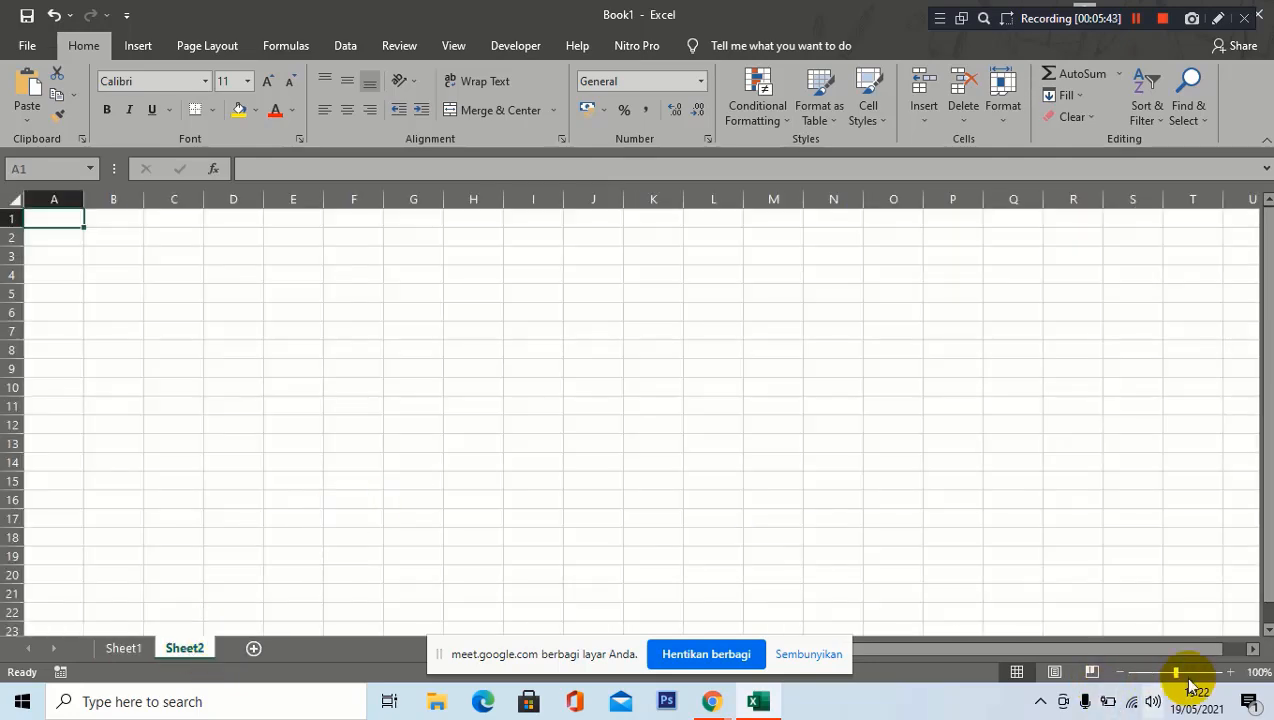
pyautogui.click(1233, 673)
pyautogui.click(1233, 673)
pyautogui.click(1233, 673)
pyautogui.click(1233, 673)
pyautogui.click(1233, 673)
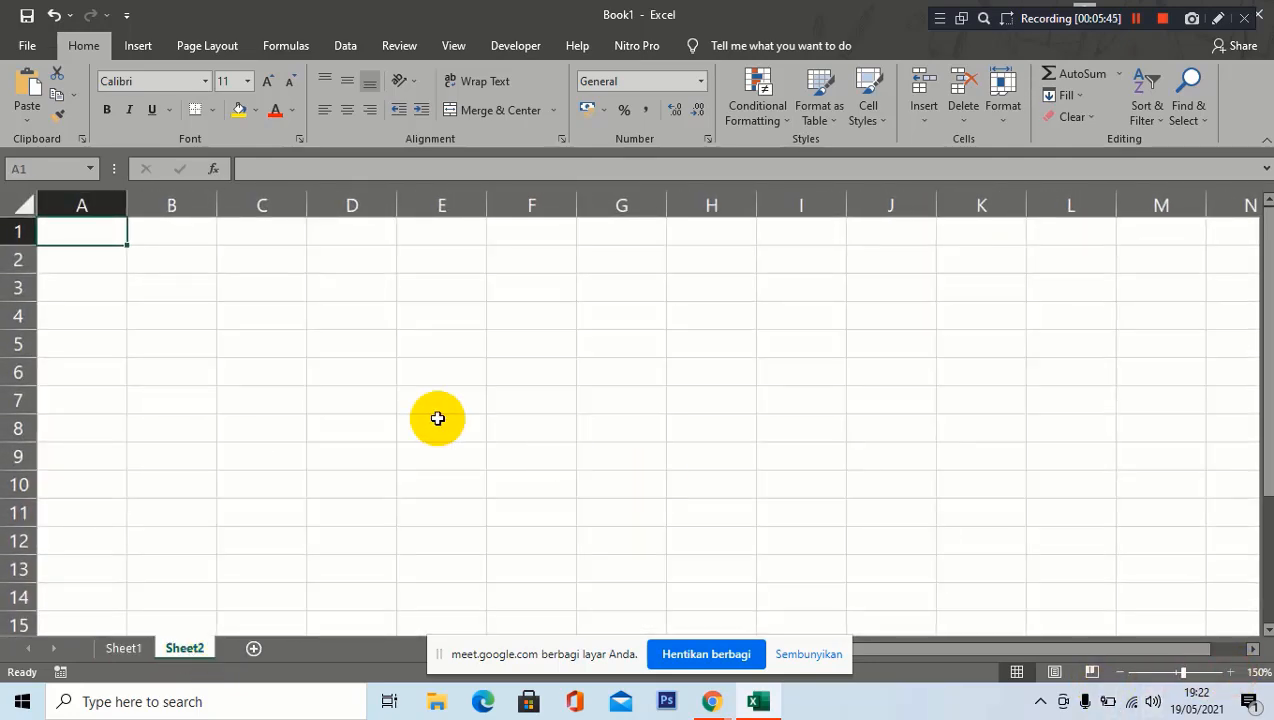
pyautogui.click(386, 405)
pyautogui.click(90, 232)
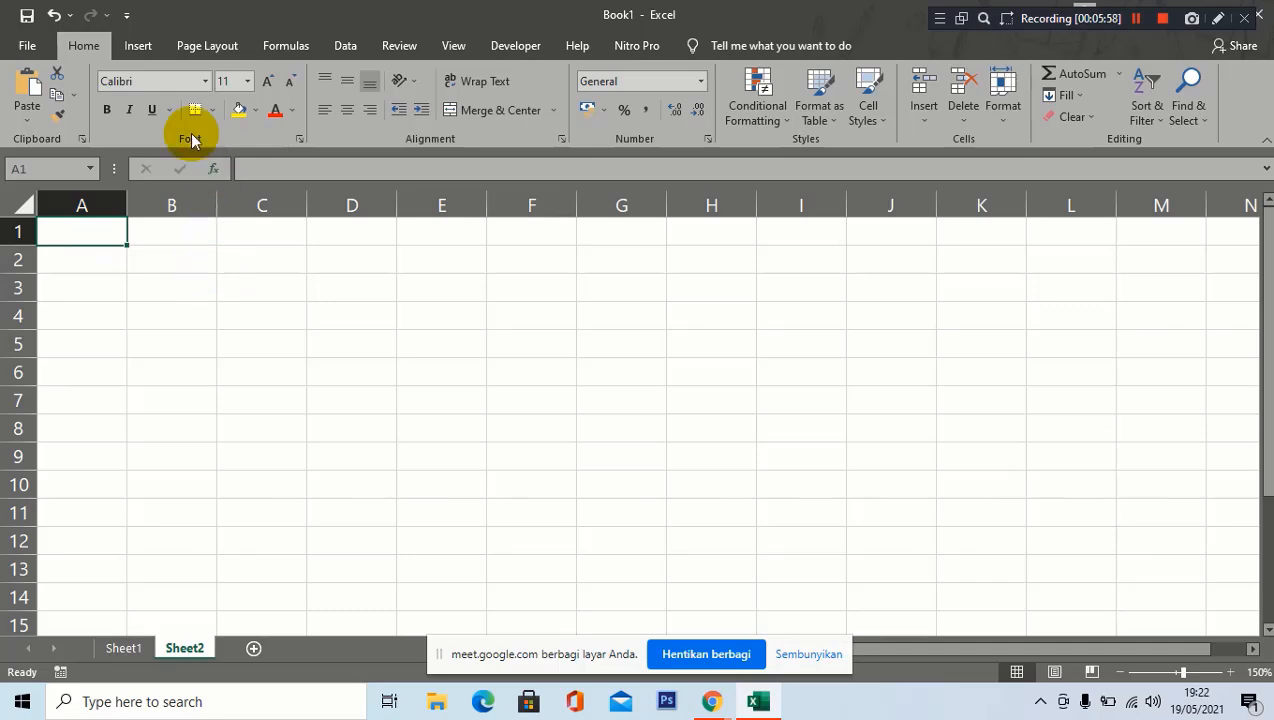
# Examine the command groups for inserting objects, page layout, formulas and data.
pyautogui.click(139, 46)
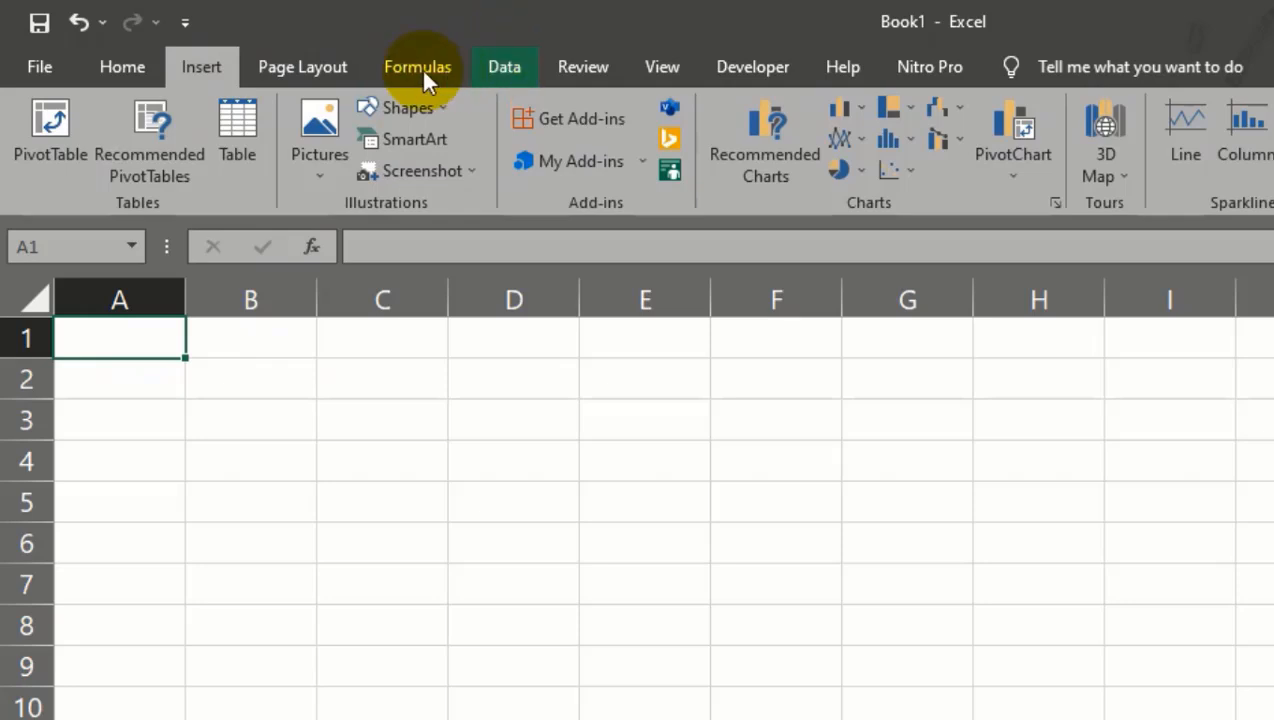
pyautogui.click(347, 70)
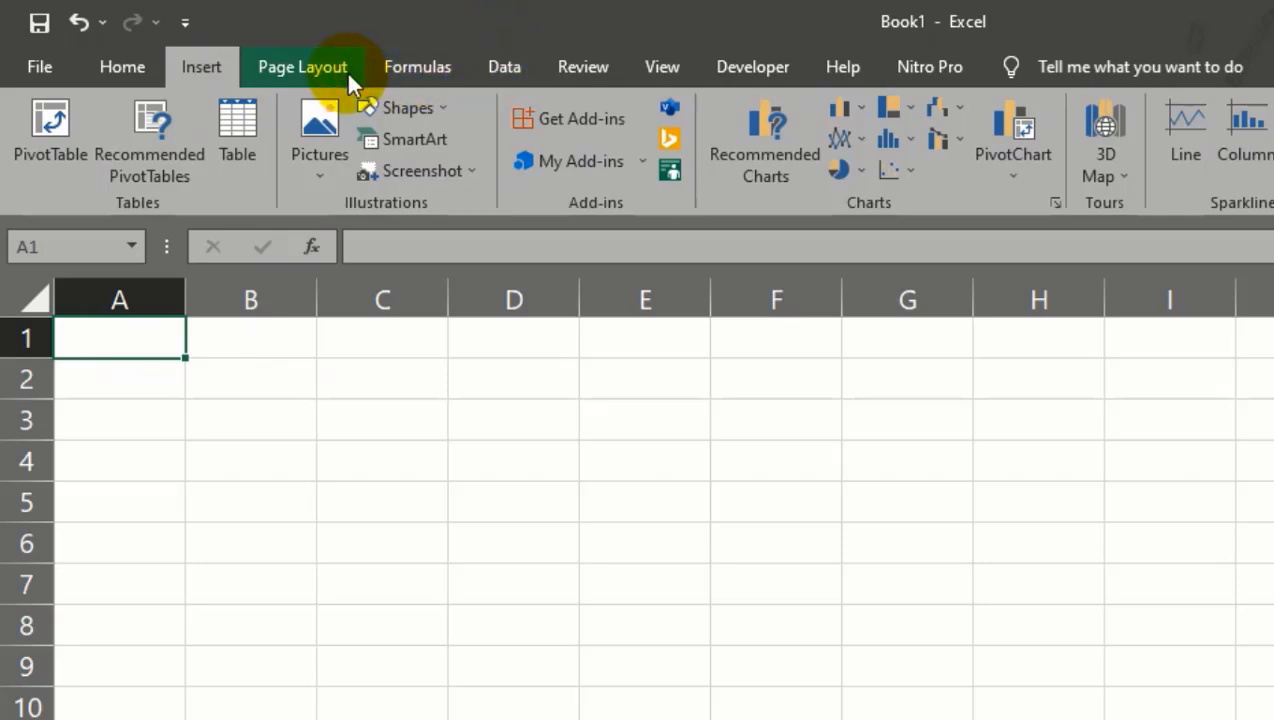
pyautogui.click(345, 70)
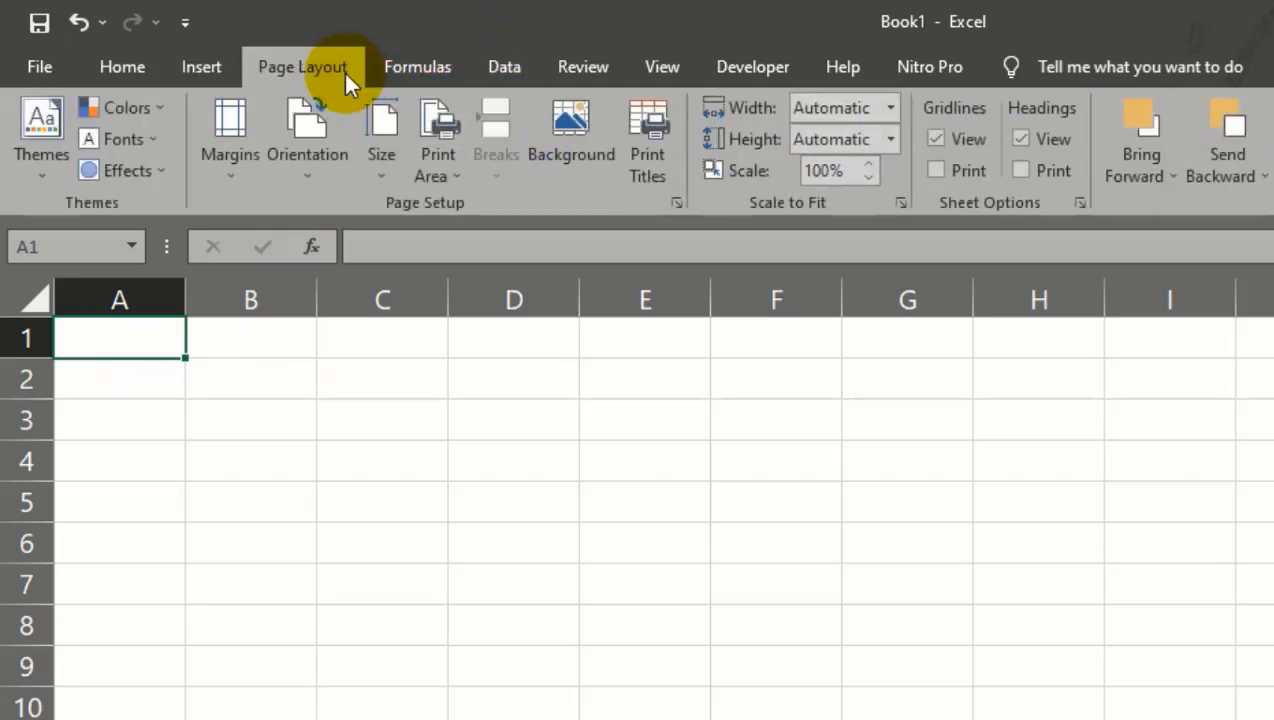
pyautogui.click(408, 68)
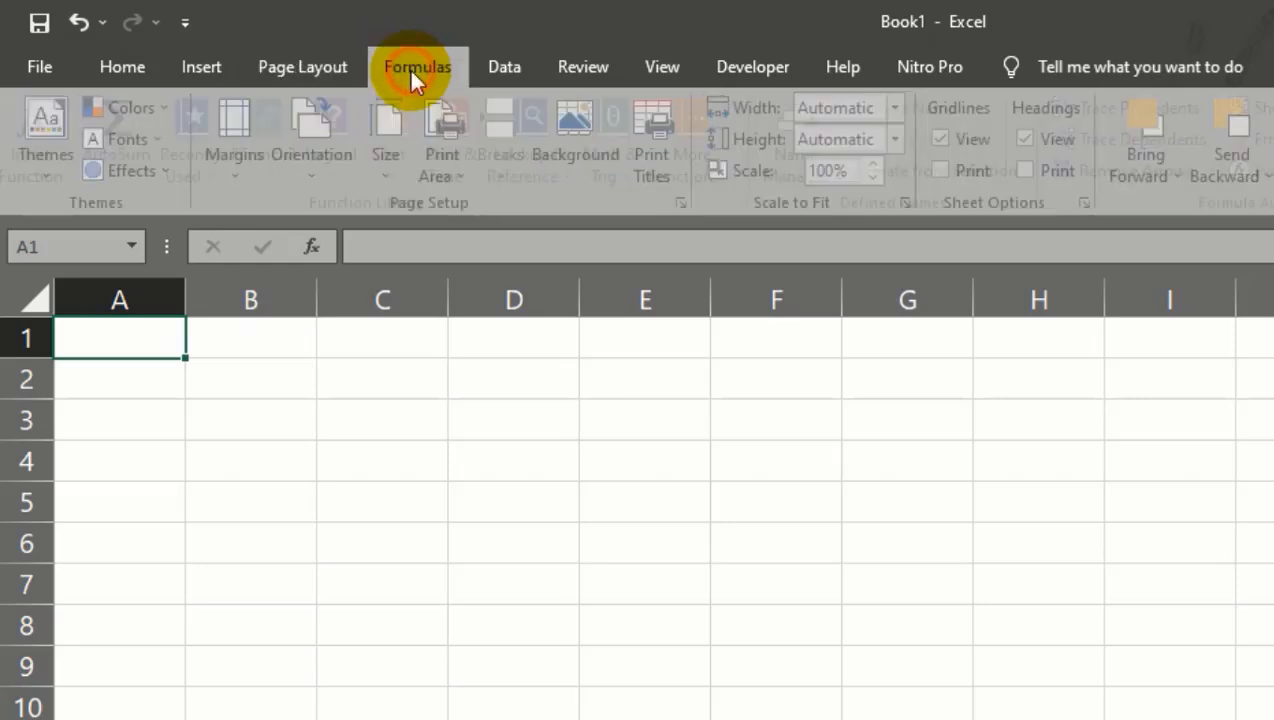
pyautogui.click(492, 72)
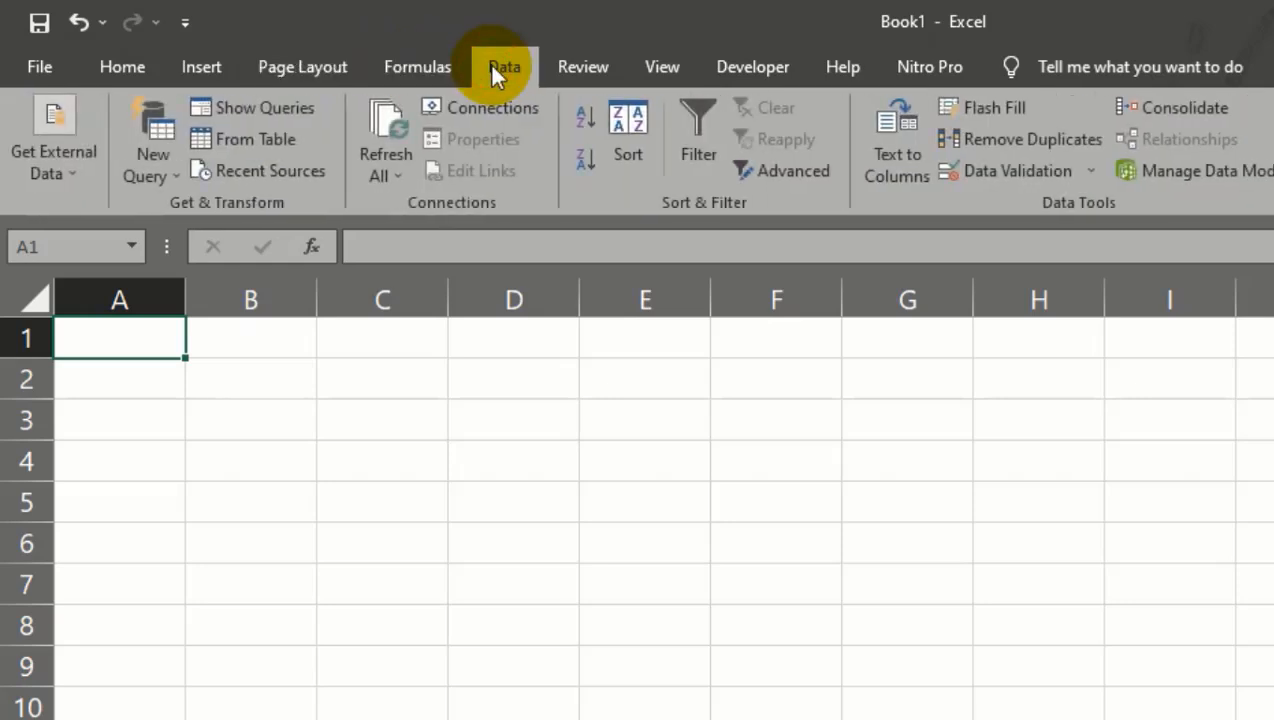
# Insert an empty 2-D Clustered Column chart on Sheet2.
pyautogui.click(207, 66)
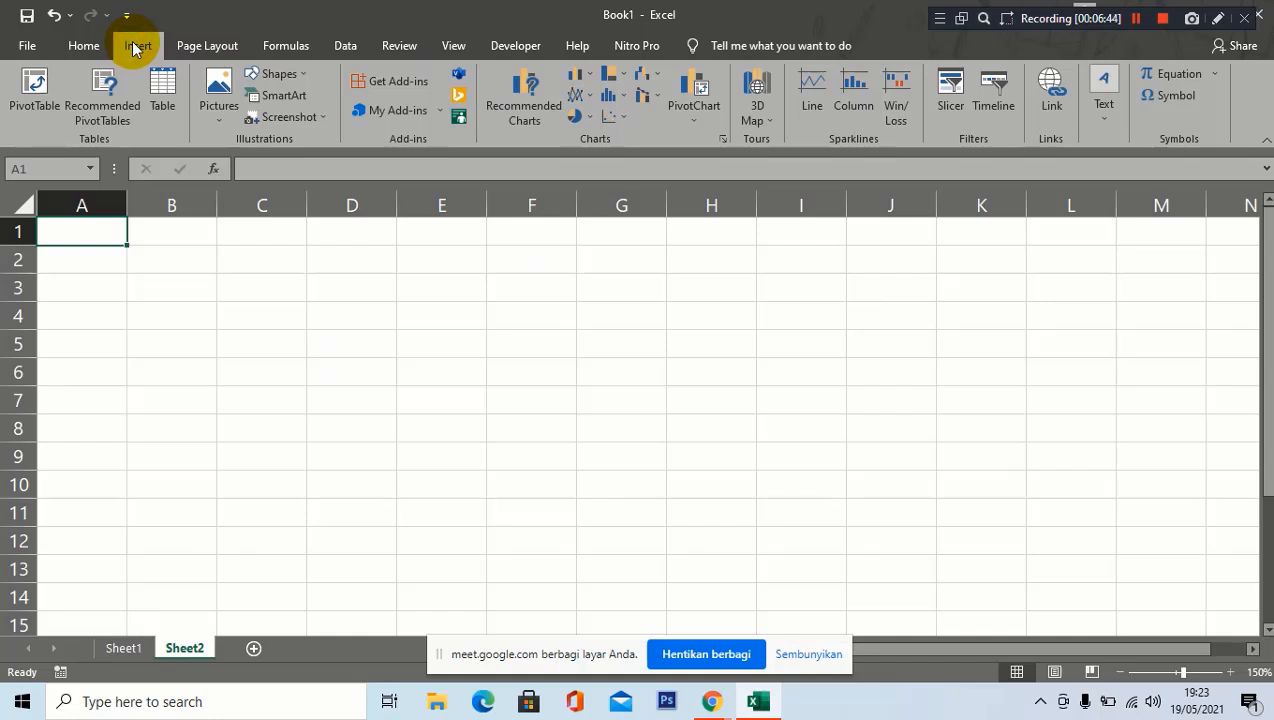
pyautogui.click(587, 79)
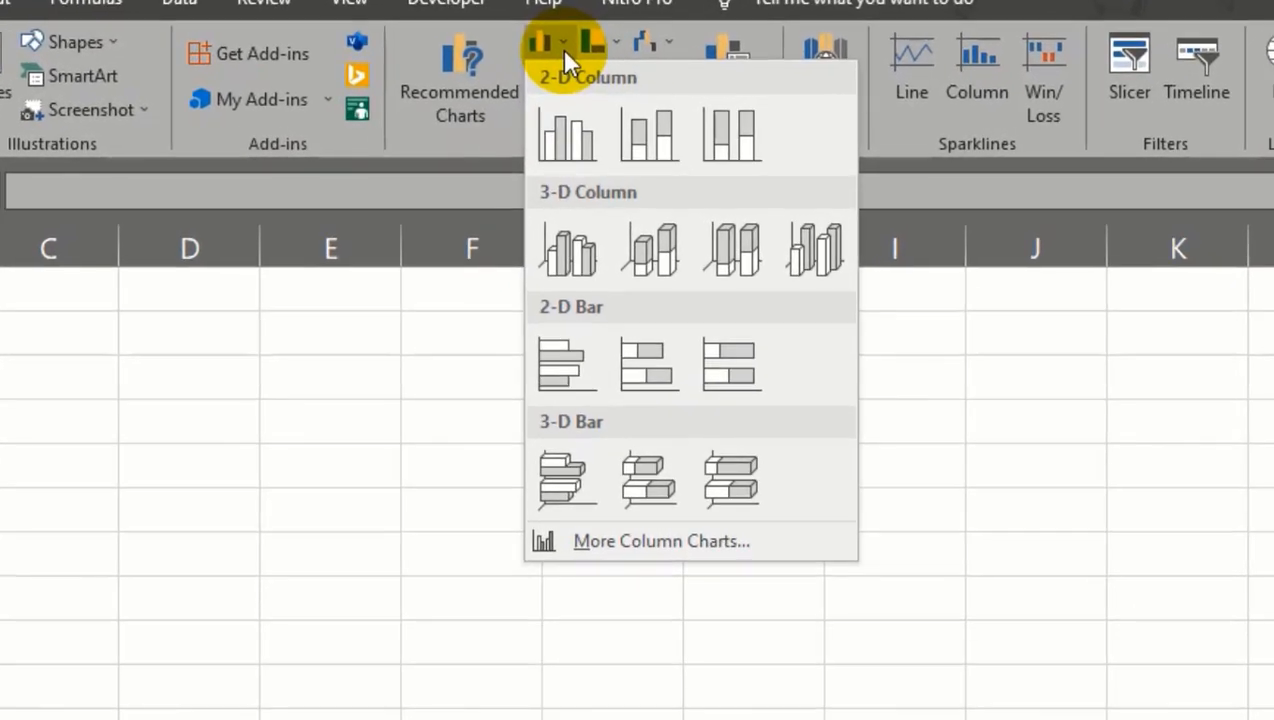
pyautogui.click(566, 53)
pyautogui.click(566, 53)
pyautogui.click(566, 53)
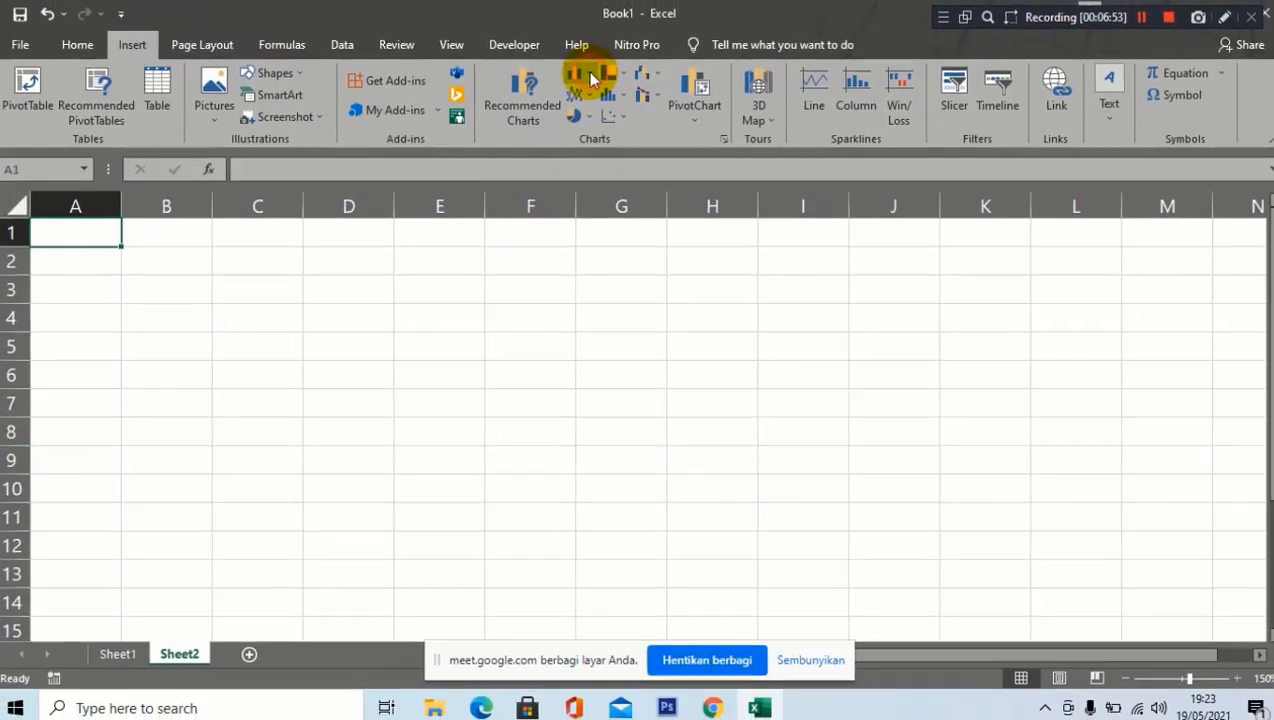
pyautogui.click(589, 78)
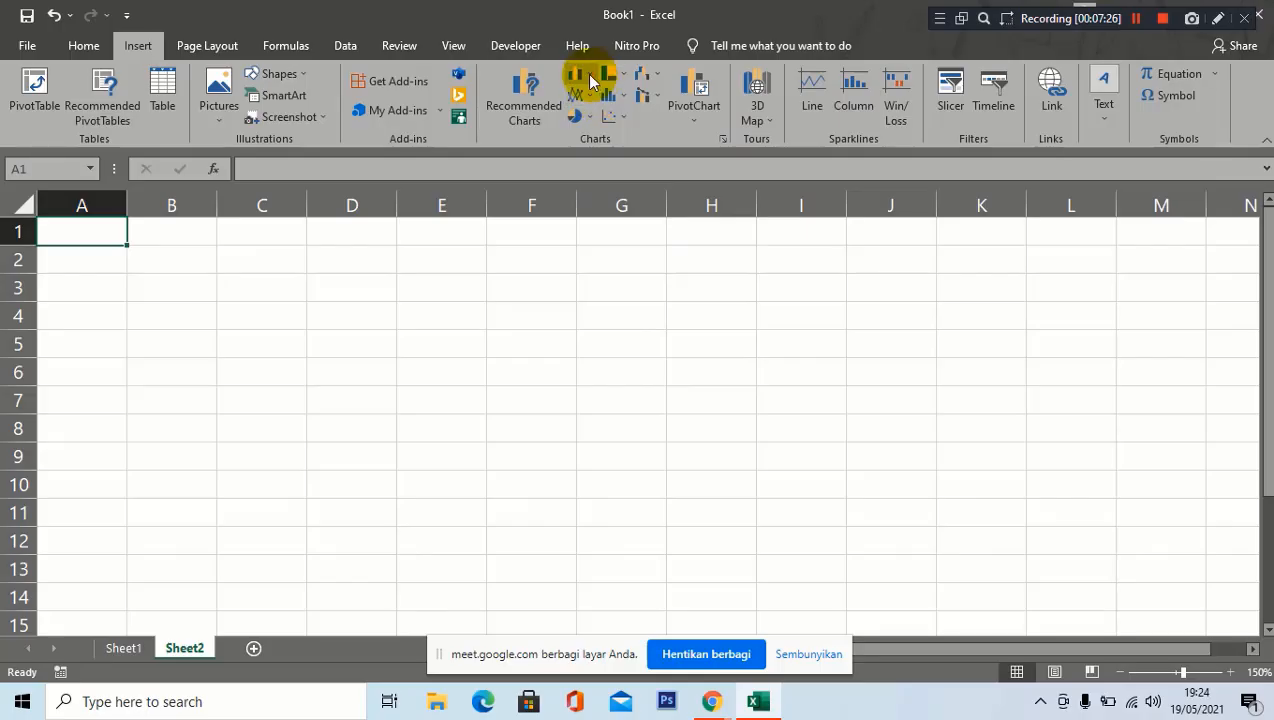
pyautogui.click(588, 78)
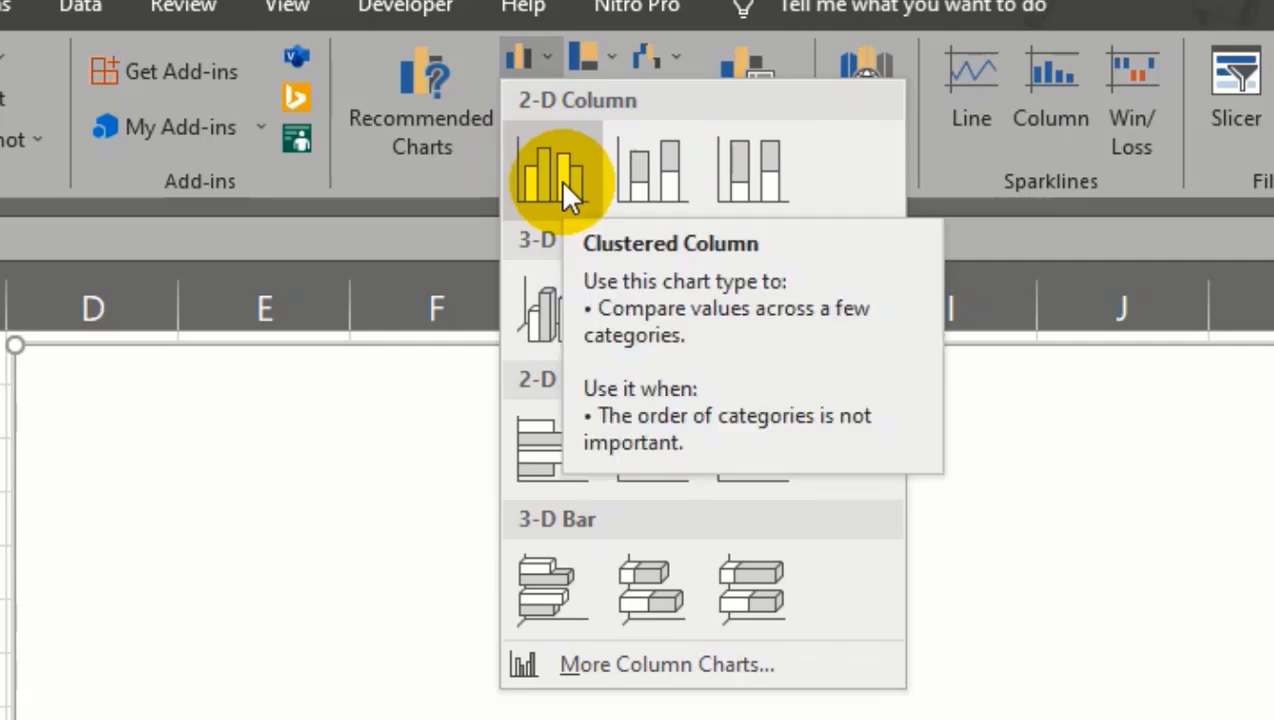
pyautogui.click(562, 185)
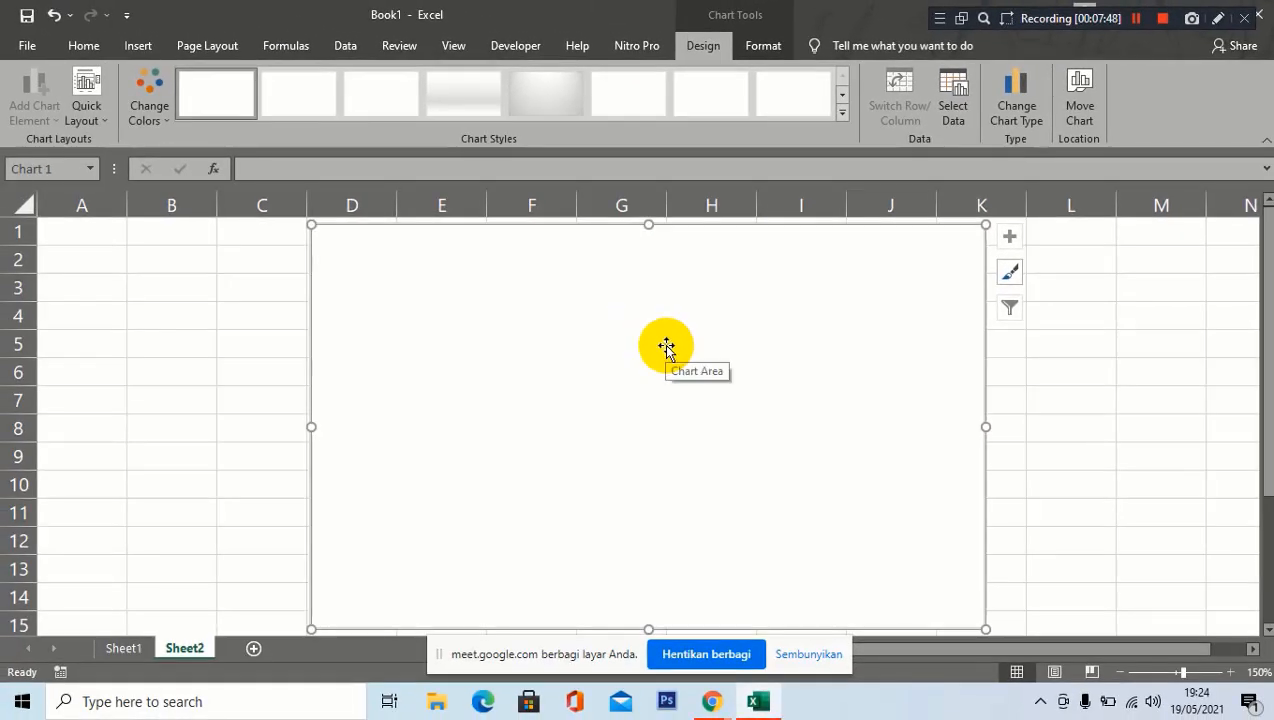
# Look through the full gallery of chart styles available for the empty chart.
pyautogui.scroll(-4, 666, 350)
pyautogui.scroll(4, 670, 360)
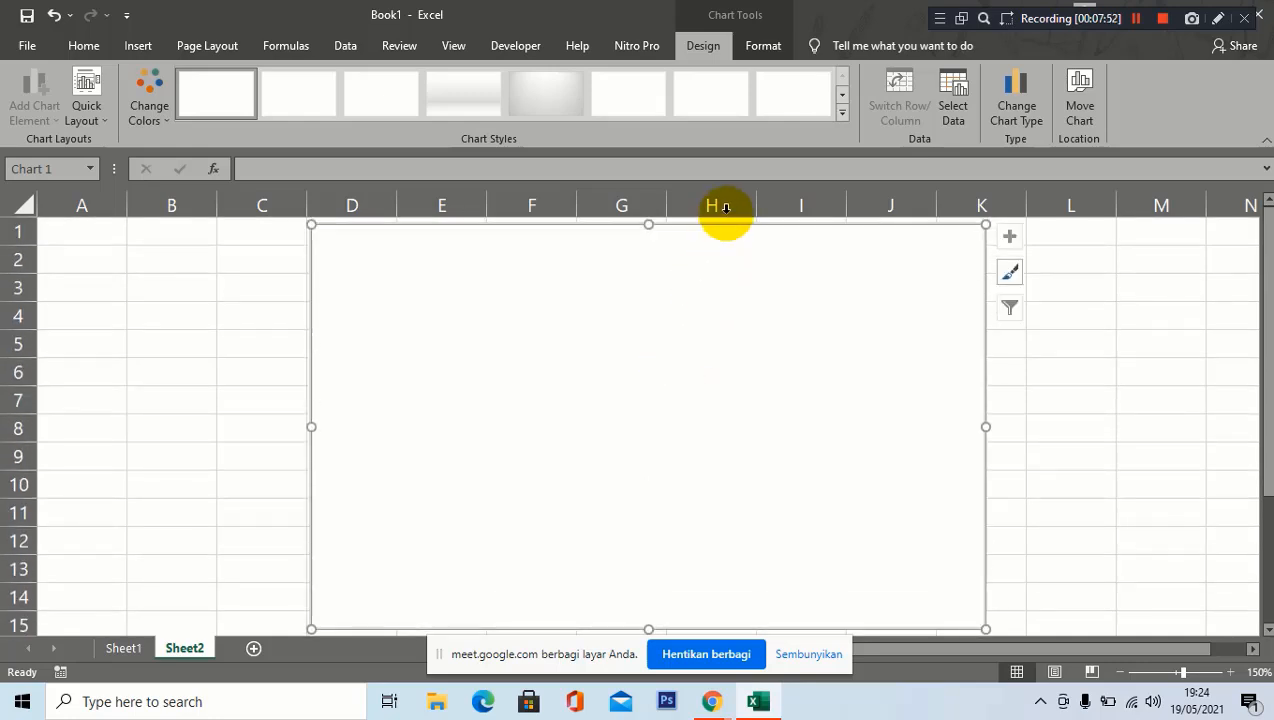
pyautogui.click(843, 113)
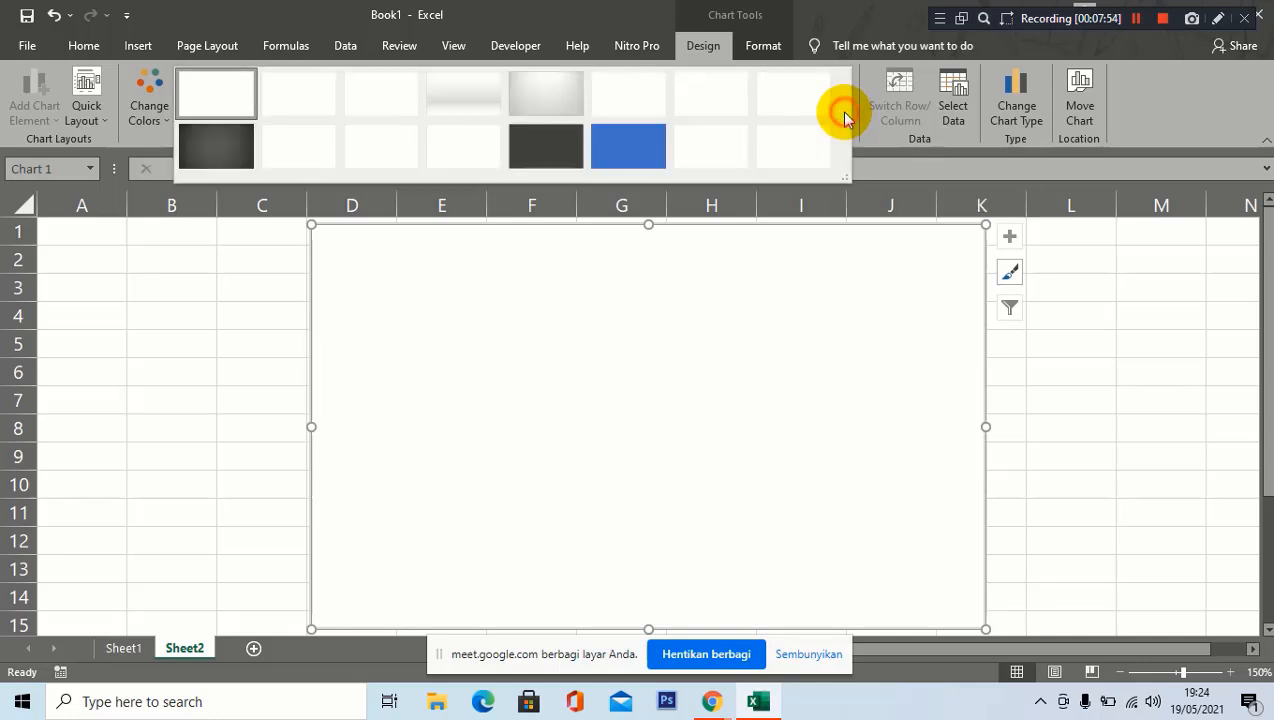
pyautogui.click(743, 276)
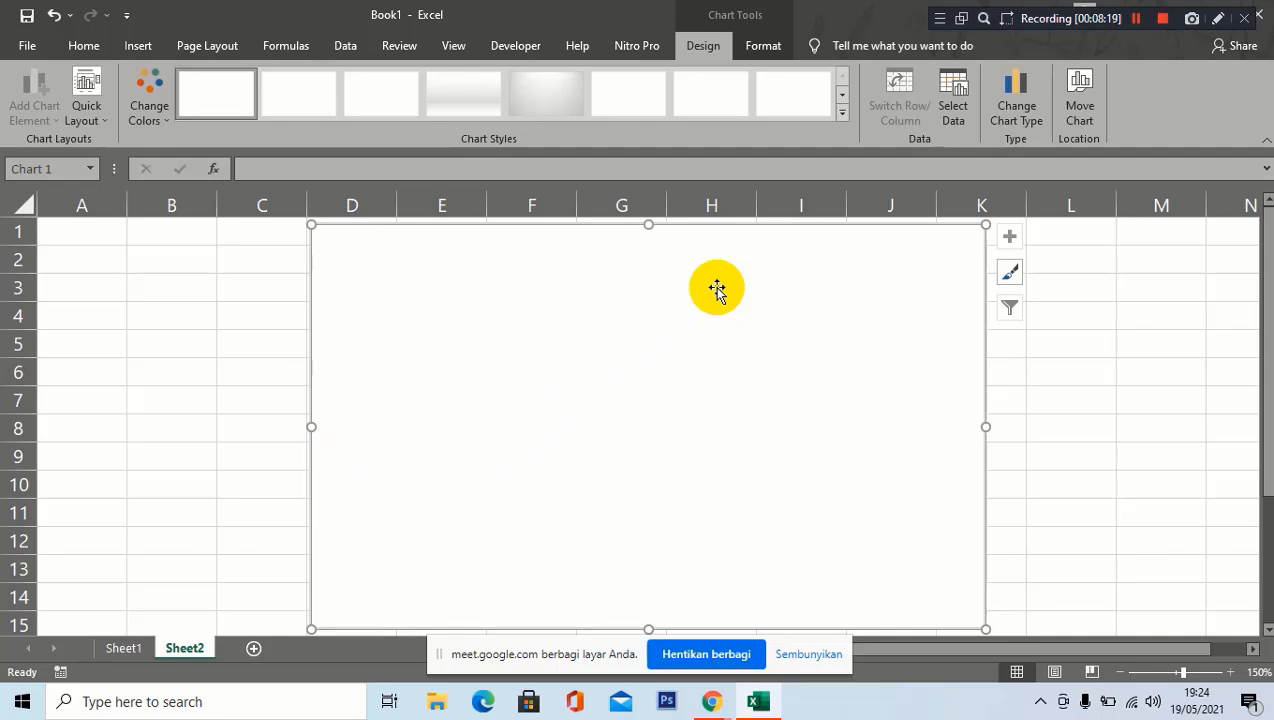
# Add a new worksheet after Sheet2 and enter the title "laporan penjualan" in cell A1.
pyautogui.click(254, 652)
pyautogui.click(234, 347)
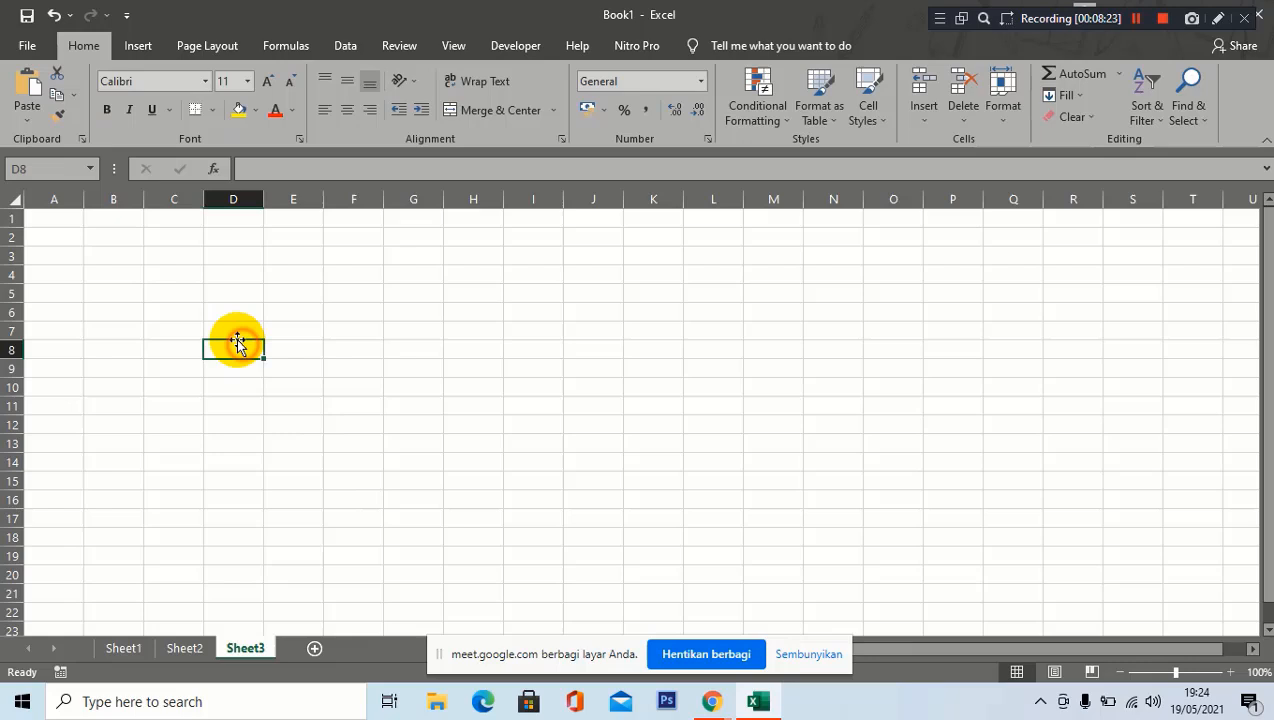
pyautogui.click(60, 217)
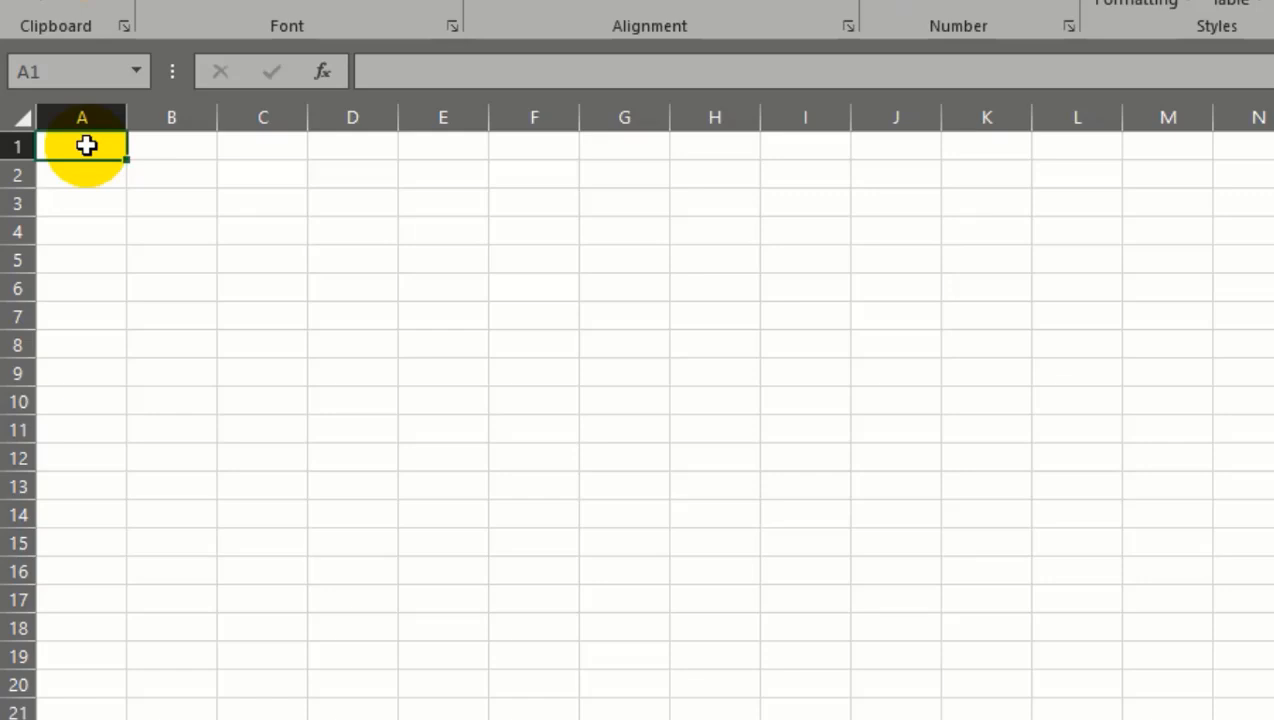
pyautogui.write('lap')
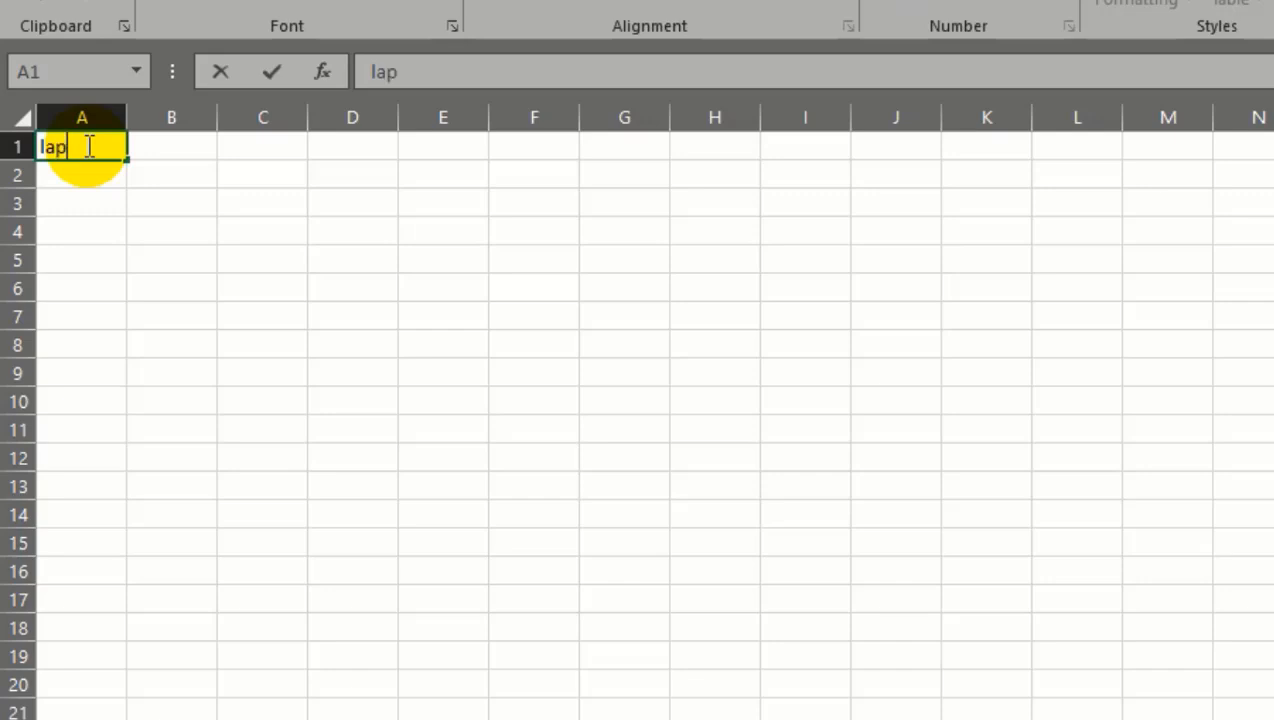
pyautogui.write('ora')
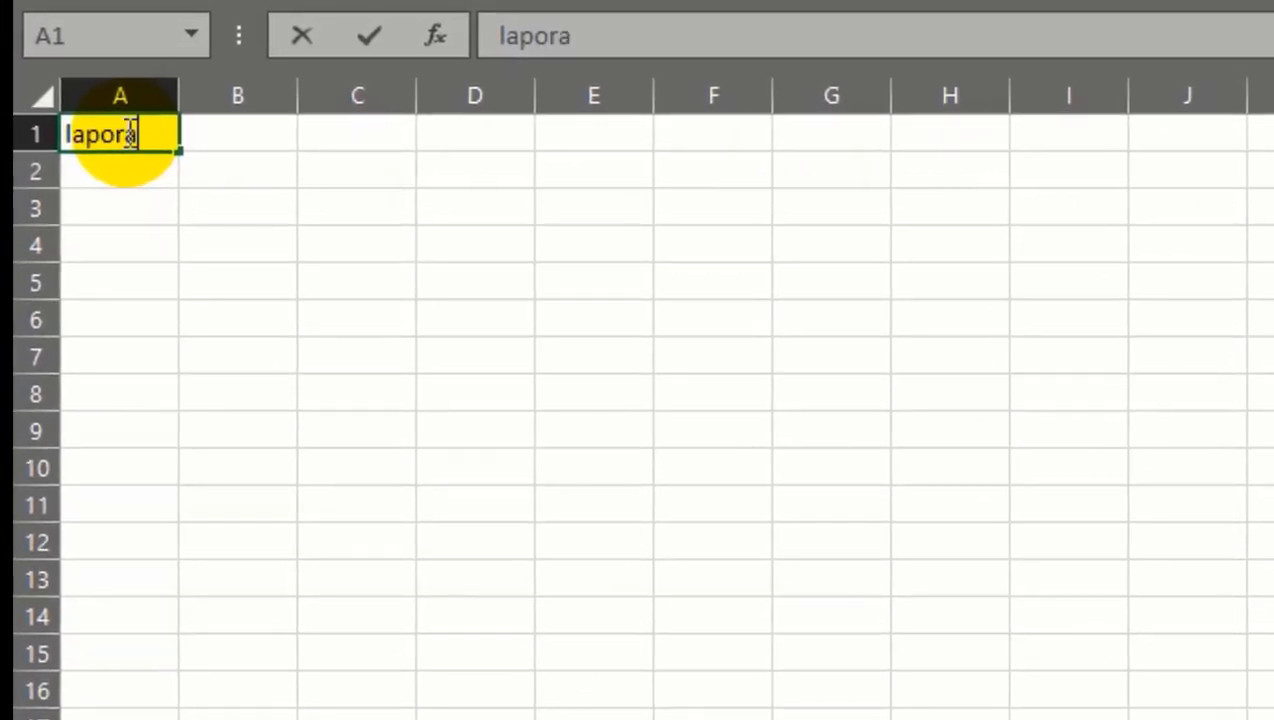
pyautogui.write('n penjualan')
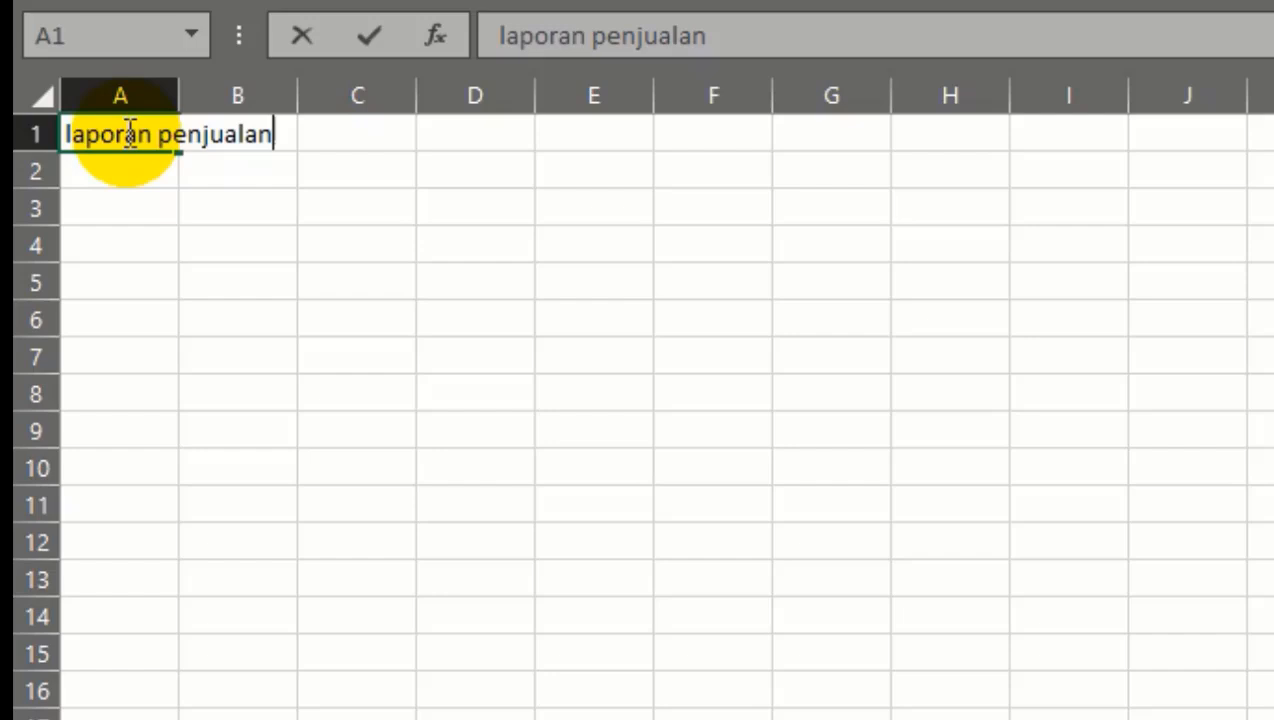
pyautogui.press('Return')
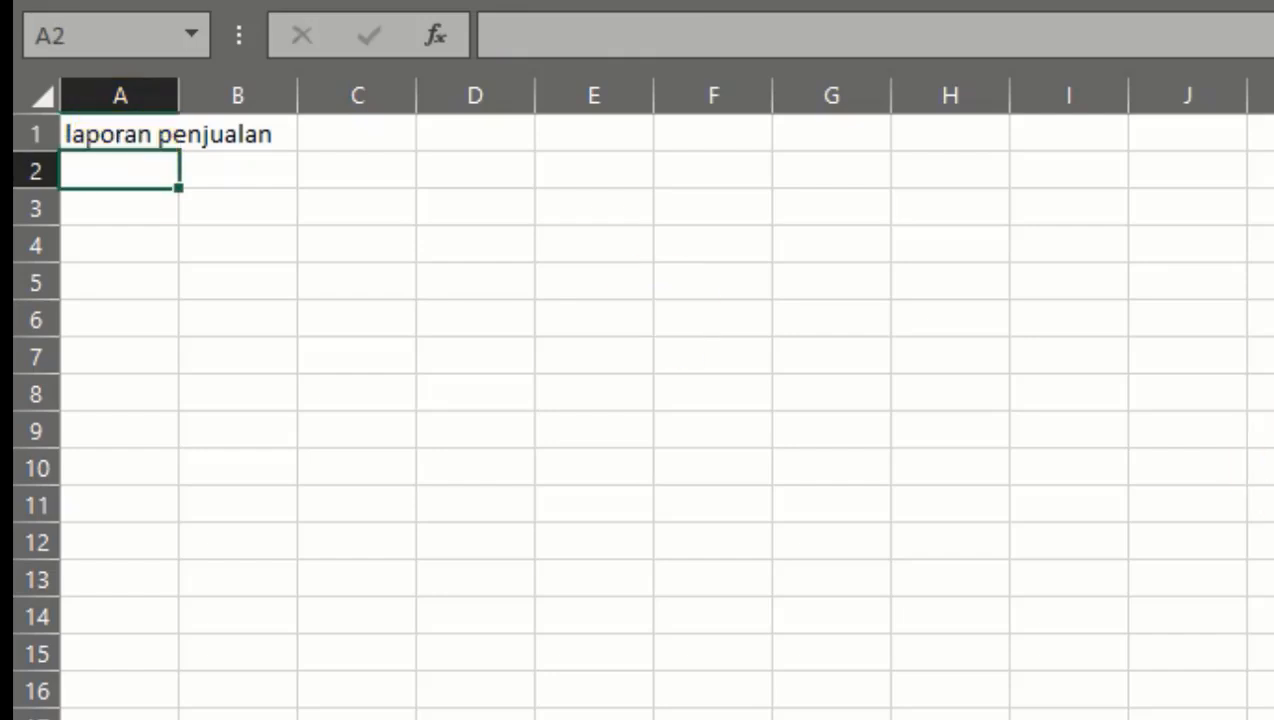
# Enter the period line "tahun 2020-2025" in cell A2 below the title.
pyautogui.scroll(5, 640, 400)
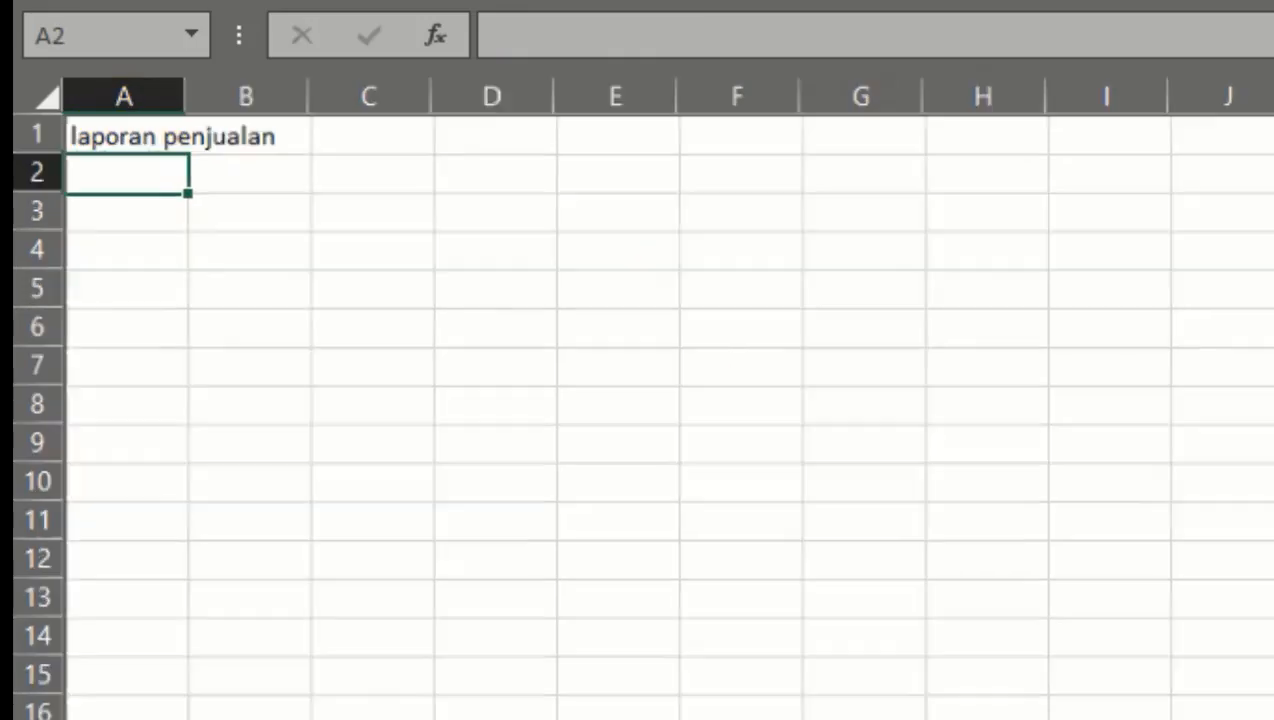
pyautogui.scroll(1, 852, 446)
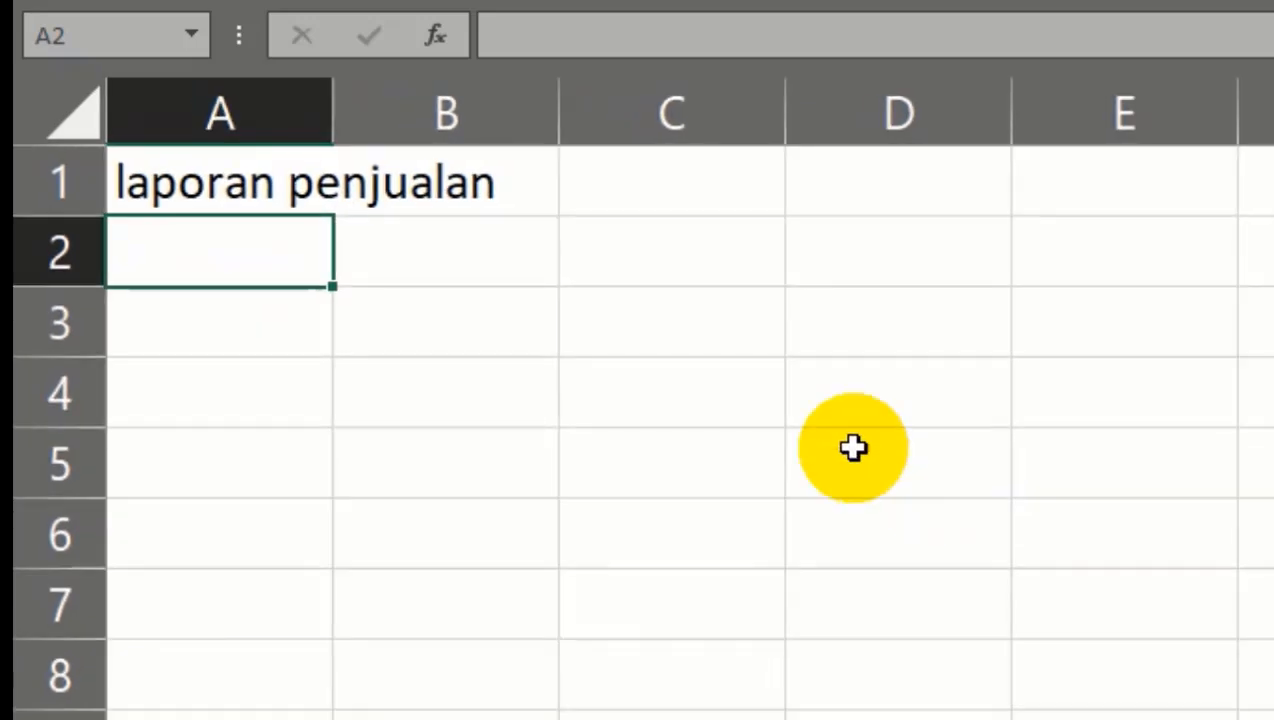
pyautogui.click(747, 418)
pyautogui.click(312, 264)
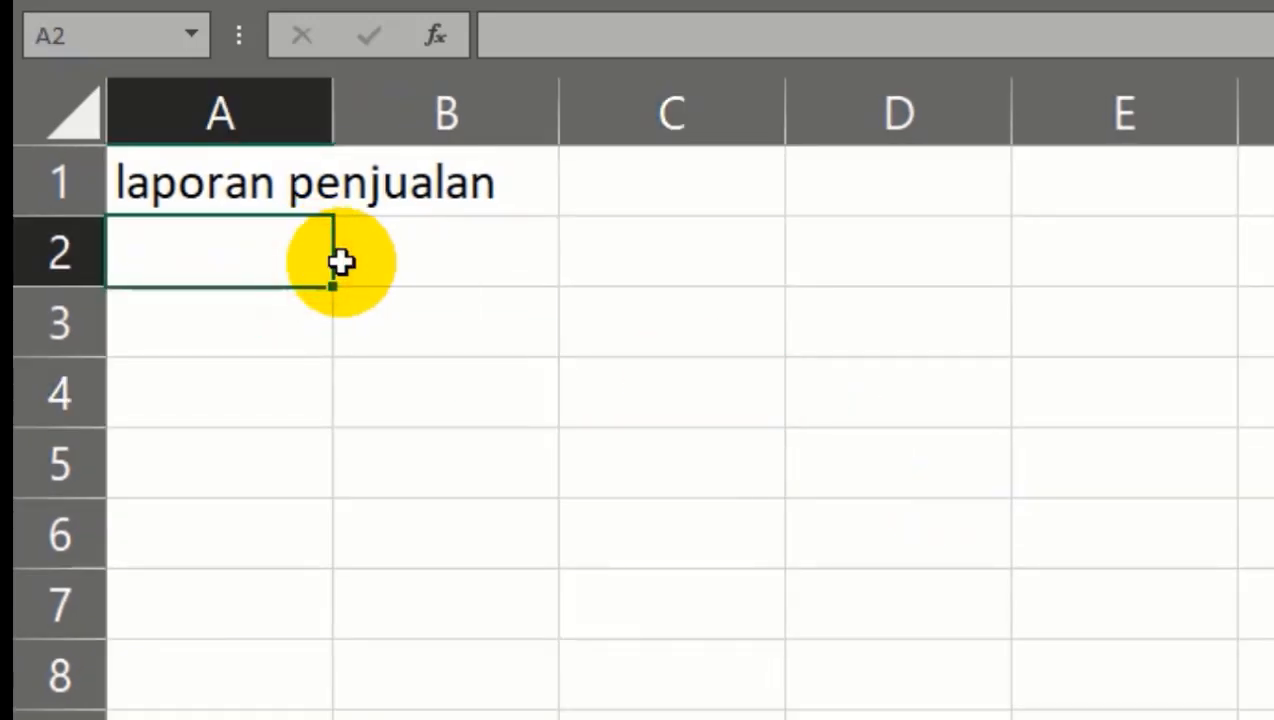
pyautogui.write('ta')
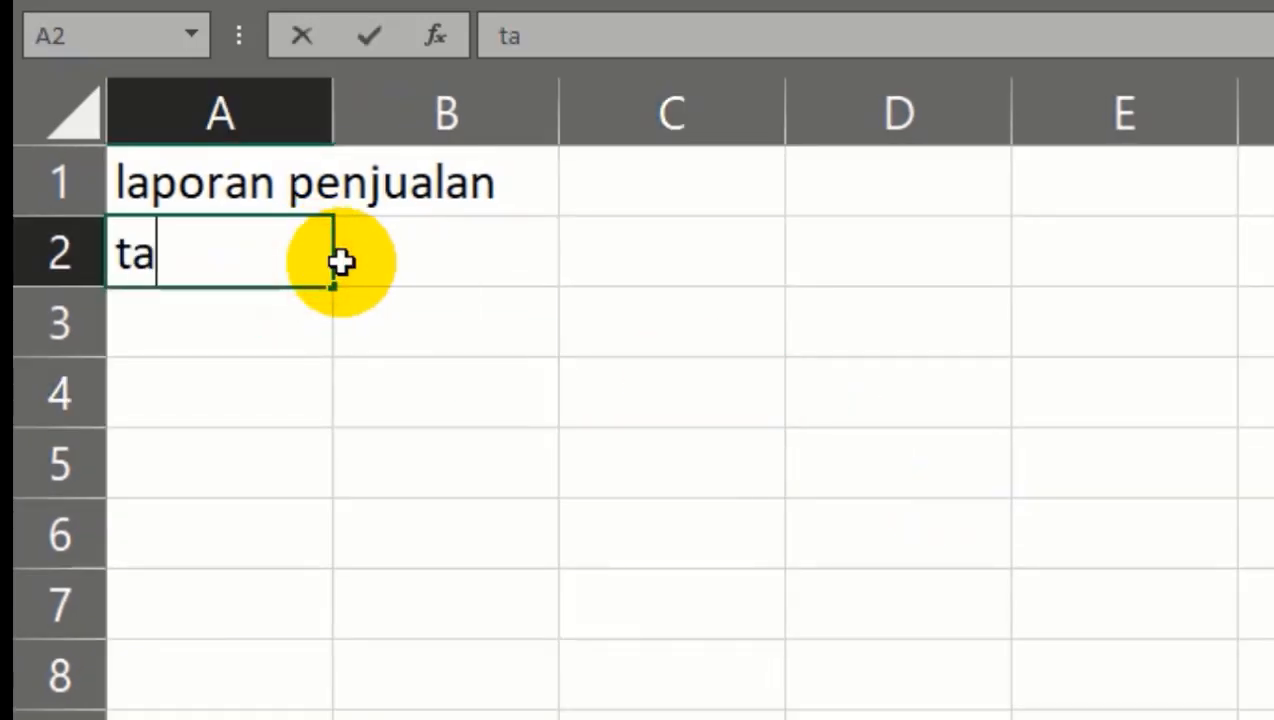
pyautogui.write('hun 2')
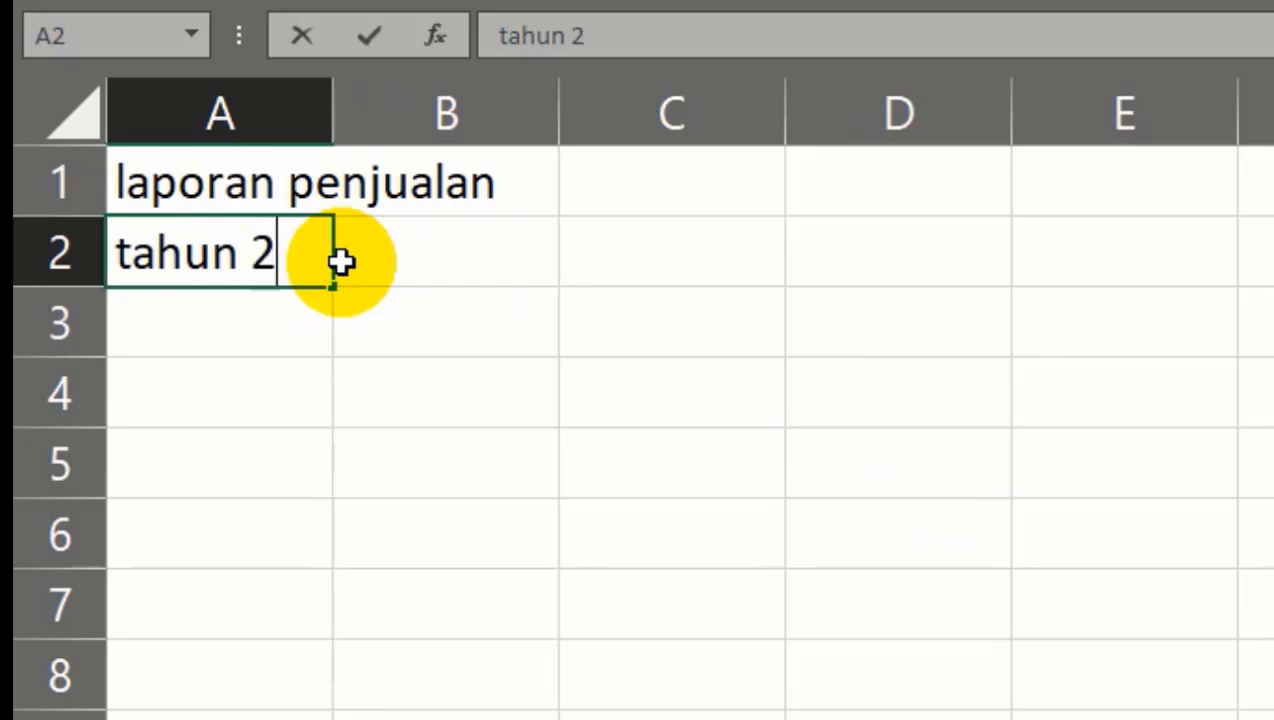
pyautogui.write('020')
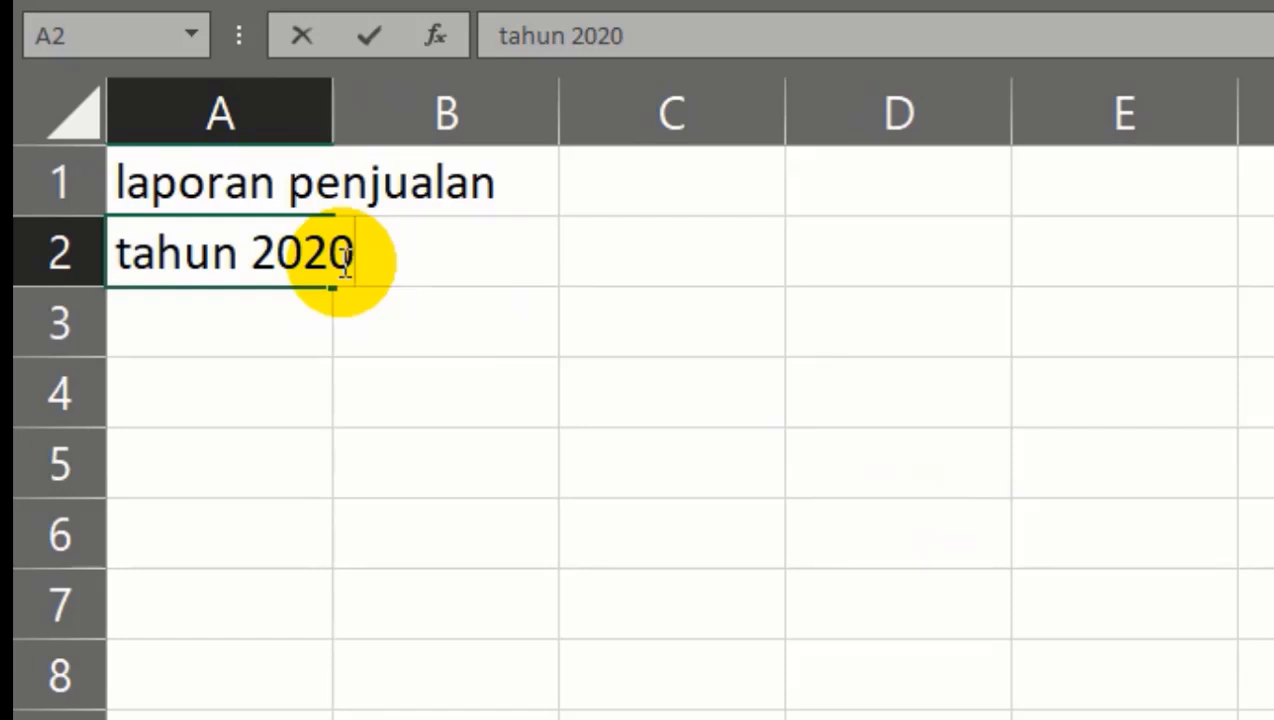
pyautogui.write('-2')
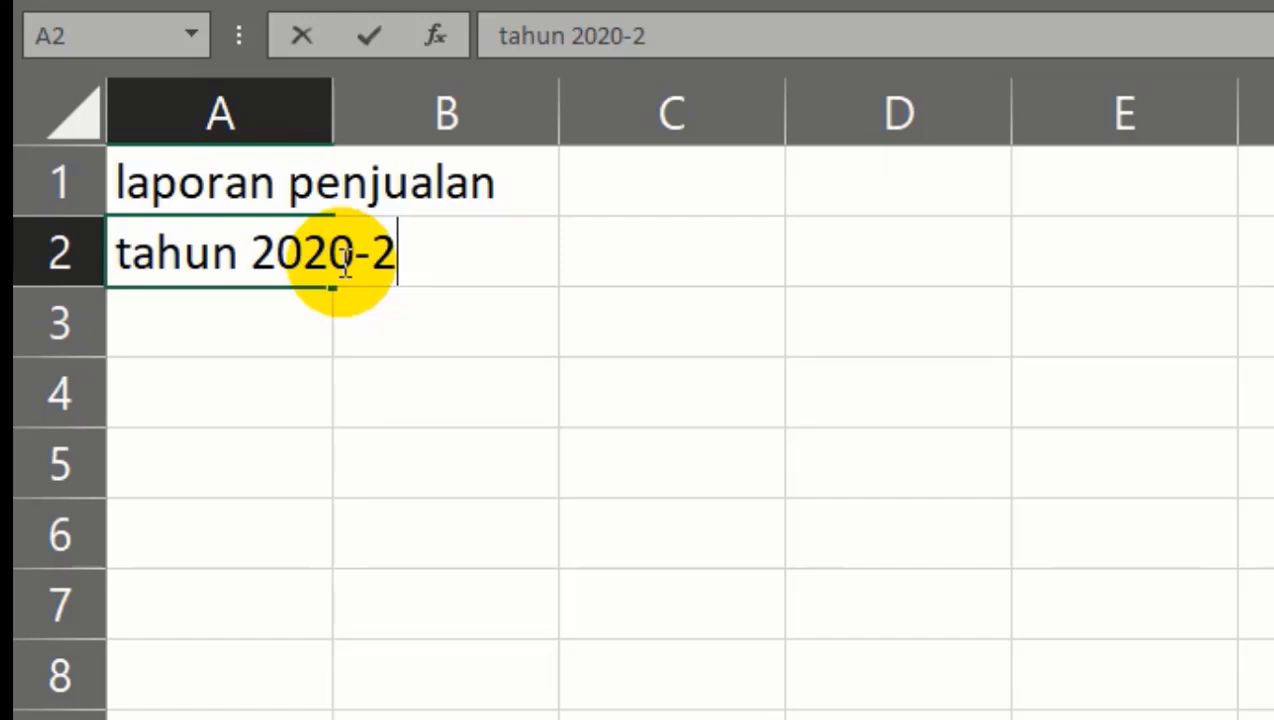
pyautogui.write('025')
pyautogui.press('Return')
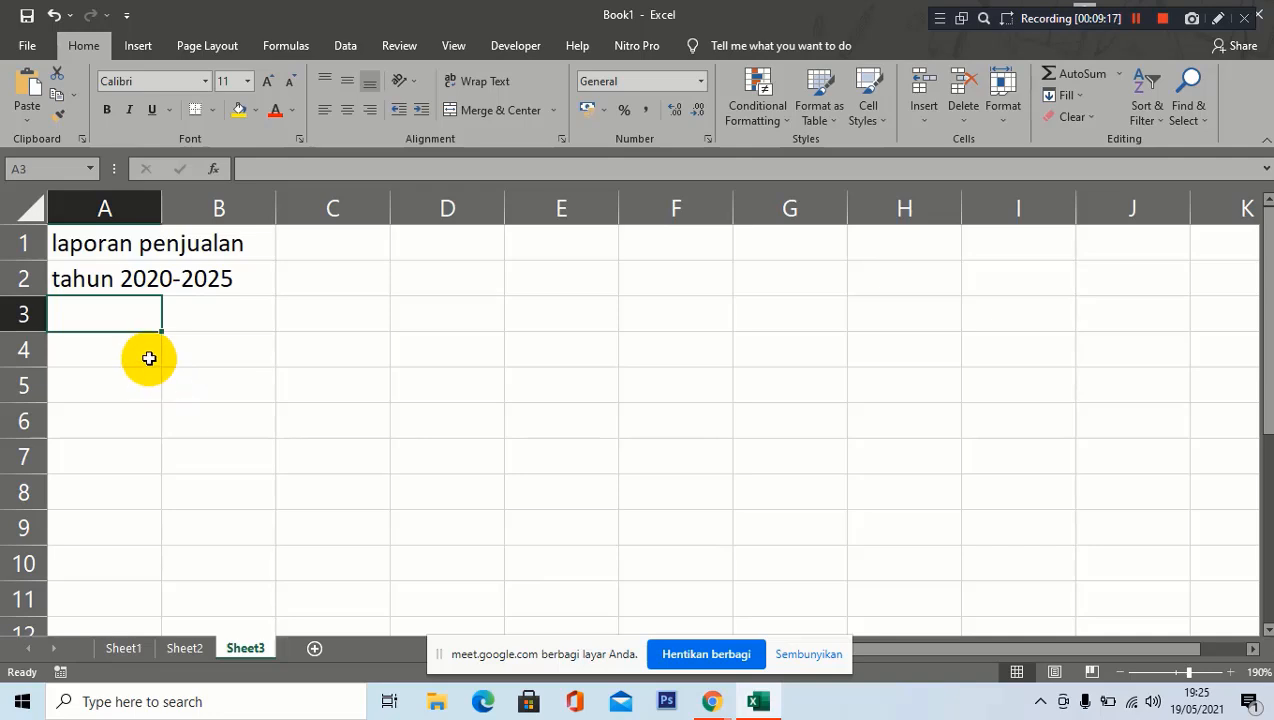
# Fill the heading row A3 to G3 with "kota" and the years 2020, 2021, 2022, 2023, 2024 and 2025.
pyautogui.write('kota')
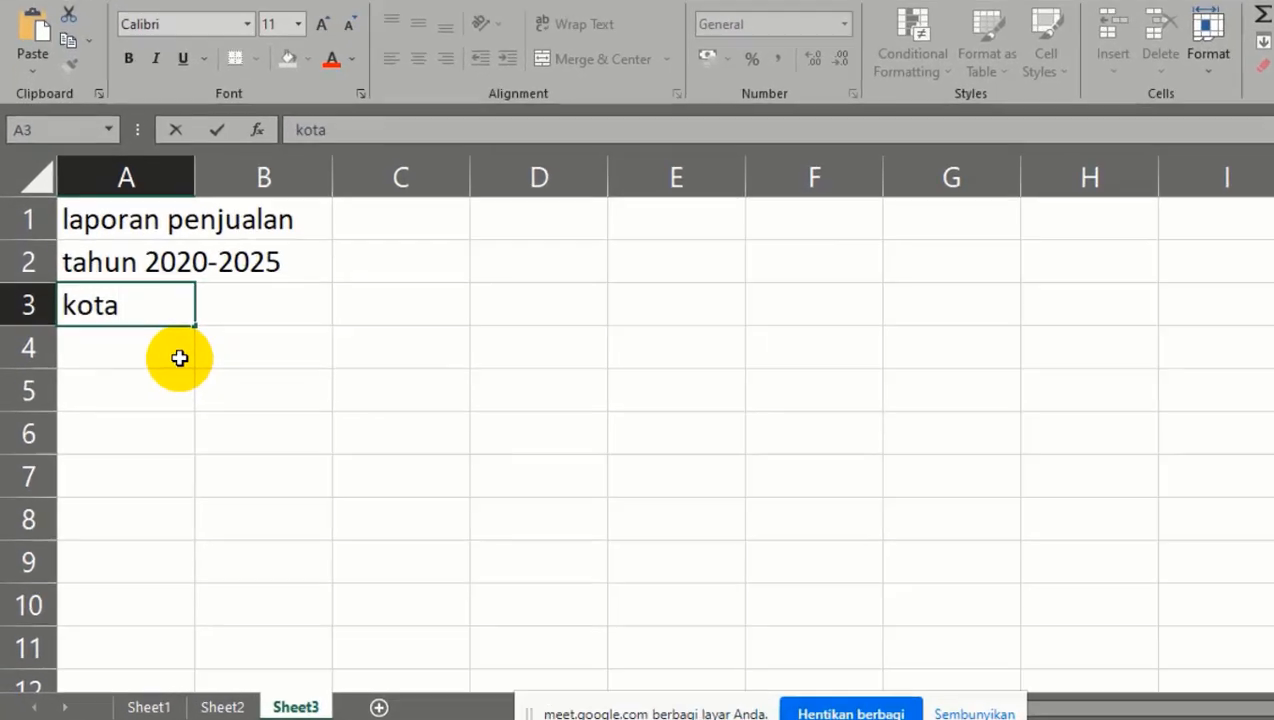
pyautogui.press('Tab')
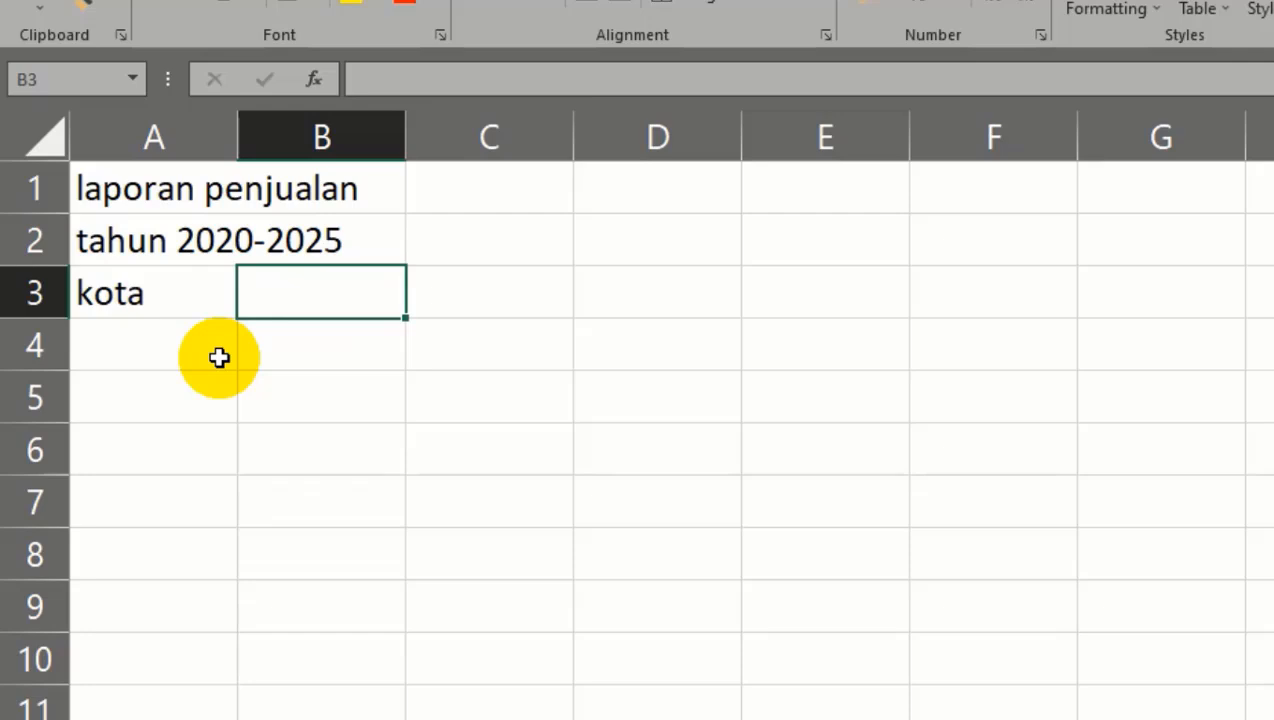
pyautogui.write('2020')
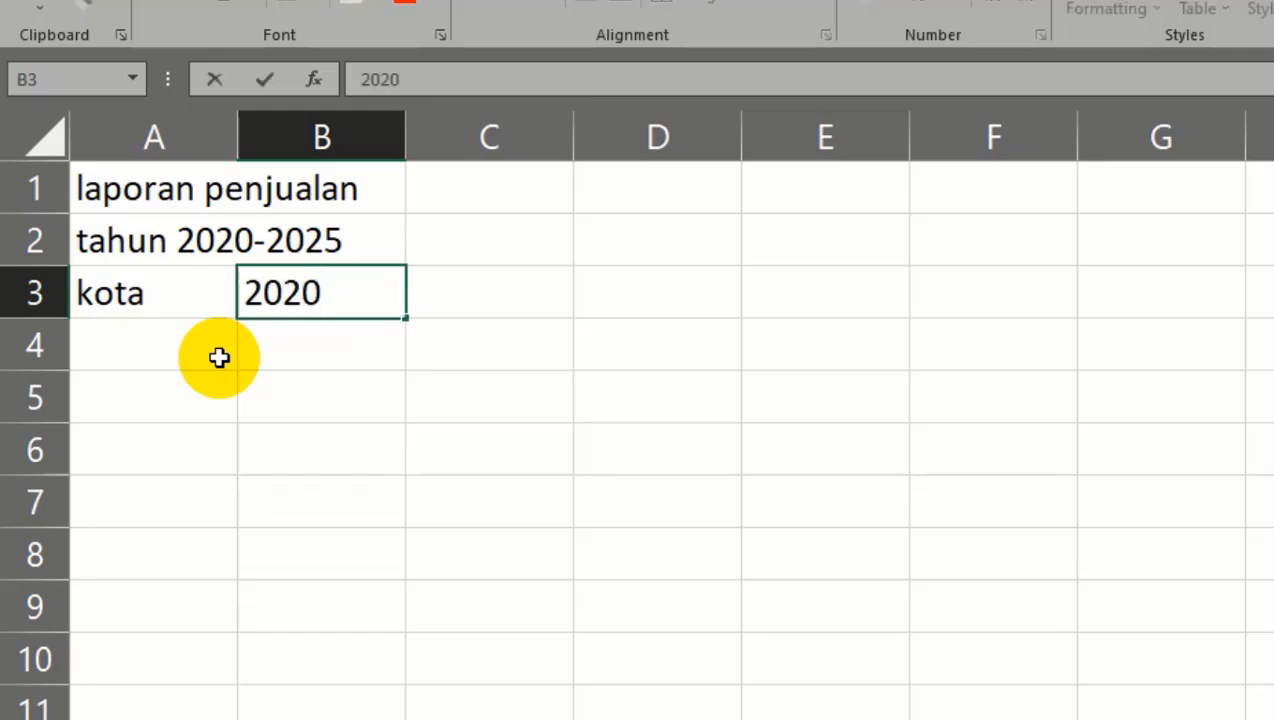
pyautogui.press('Tab')
pyautogui.write('2021')
pyautogui.press('Tab')
pyautogui.write('2')
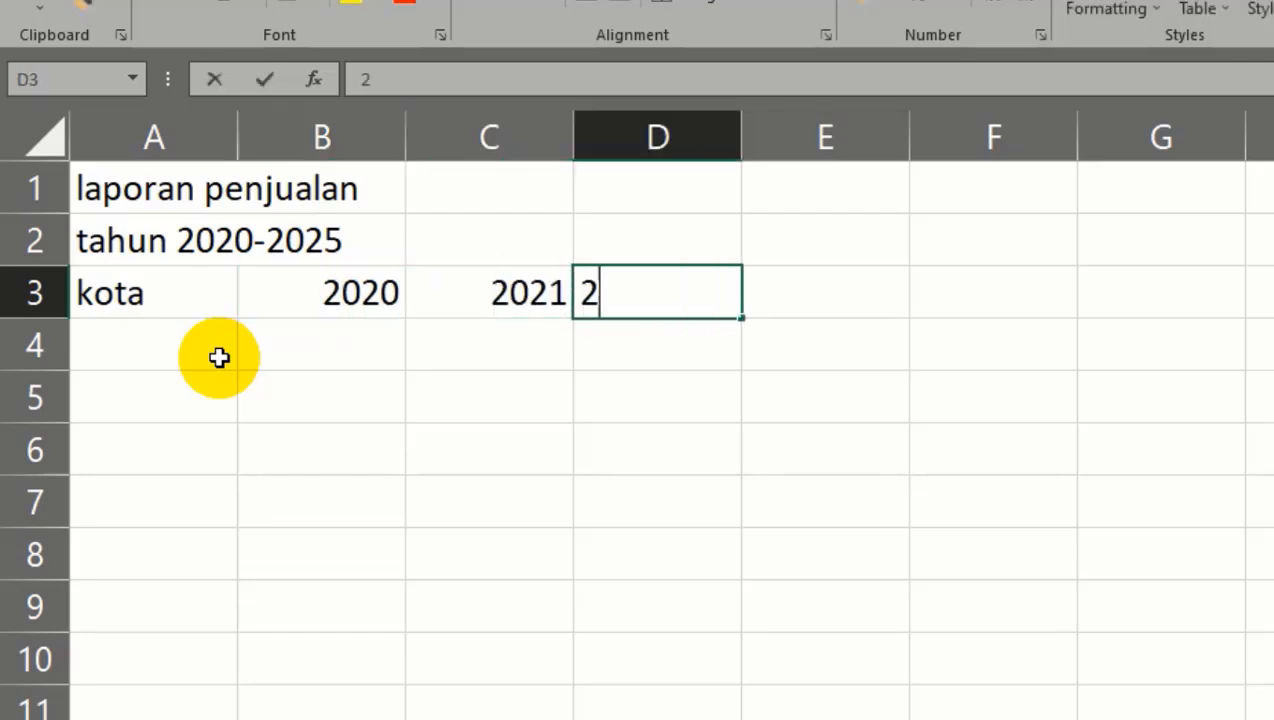
pyautogui.write('022')
pyautogui.press('Tab')
pyautogui.write('2023')
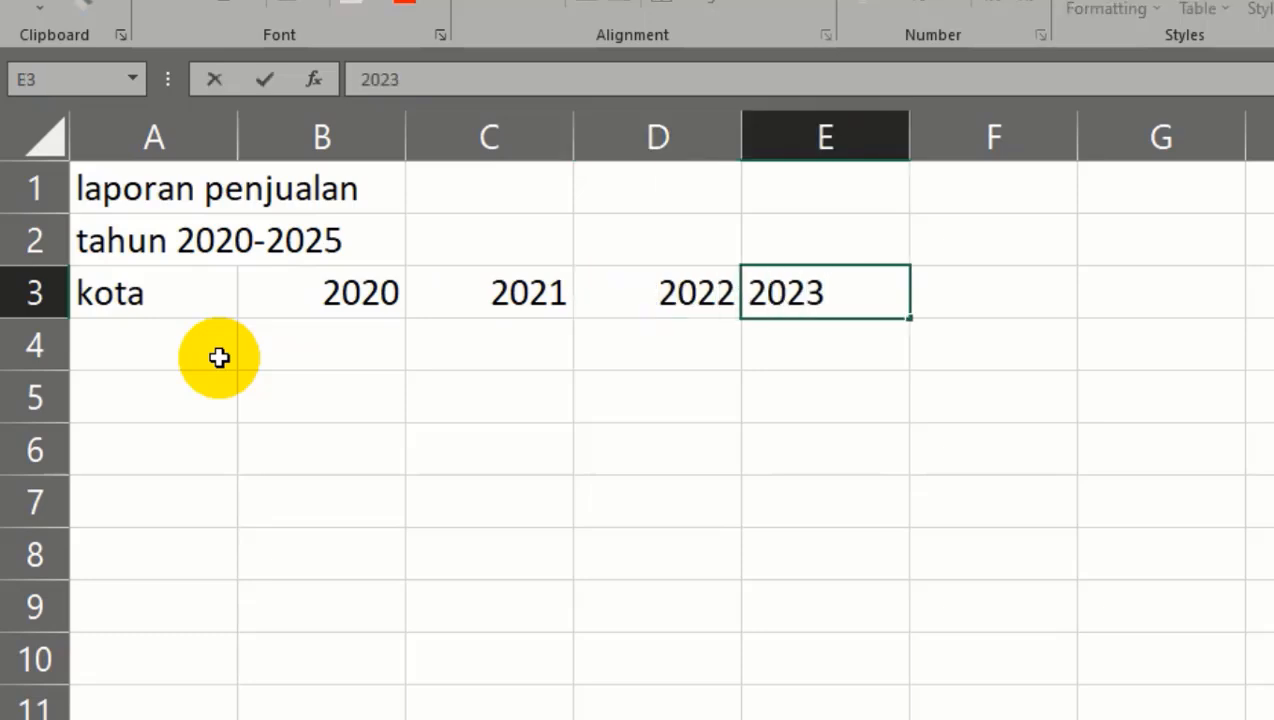
pyautogui.press('Tab')
pyautogui.write('2')
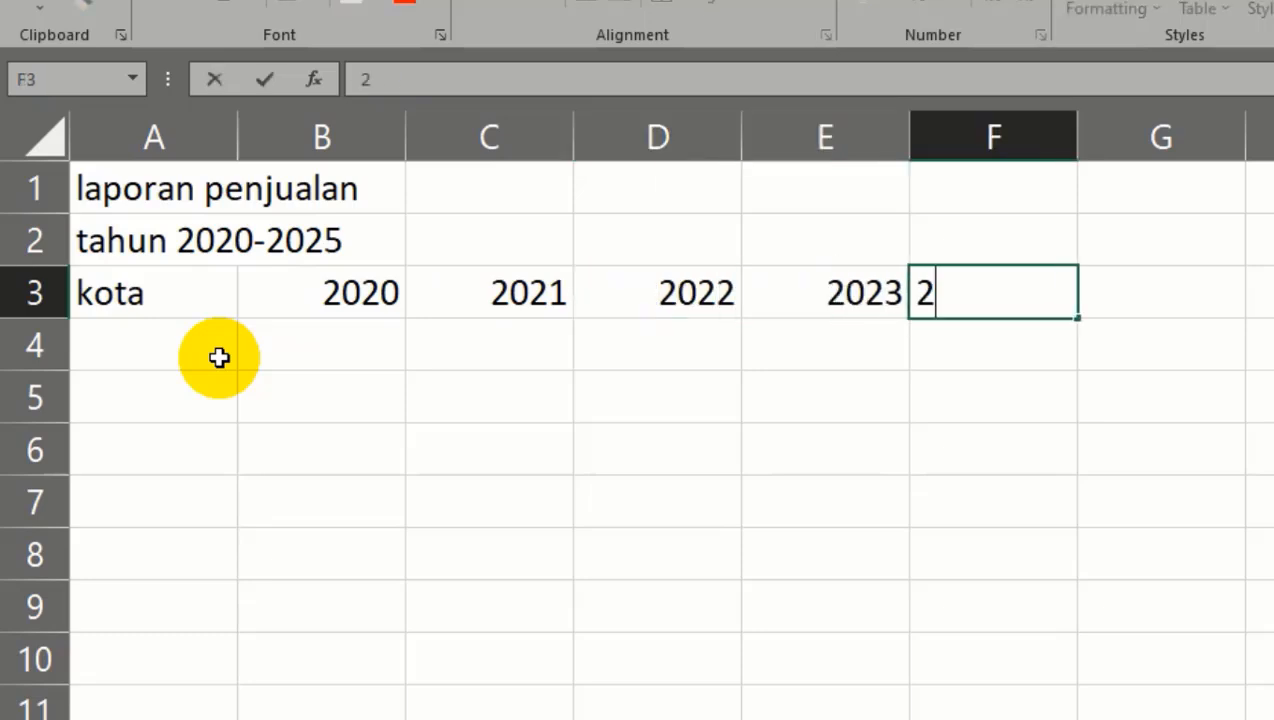
pyautogui.write('024')
pyautogui.press('Tab')
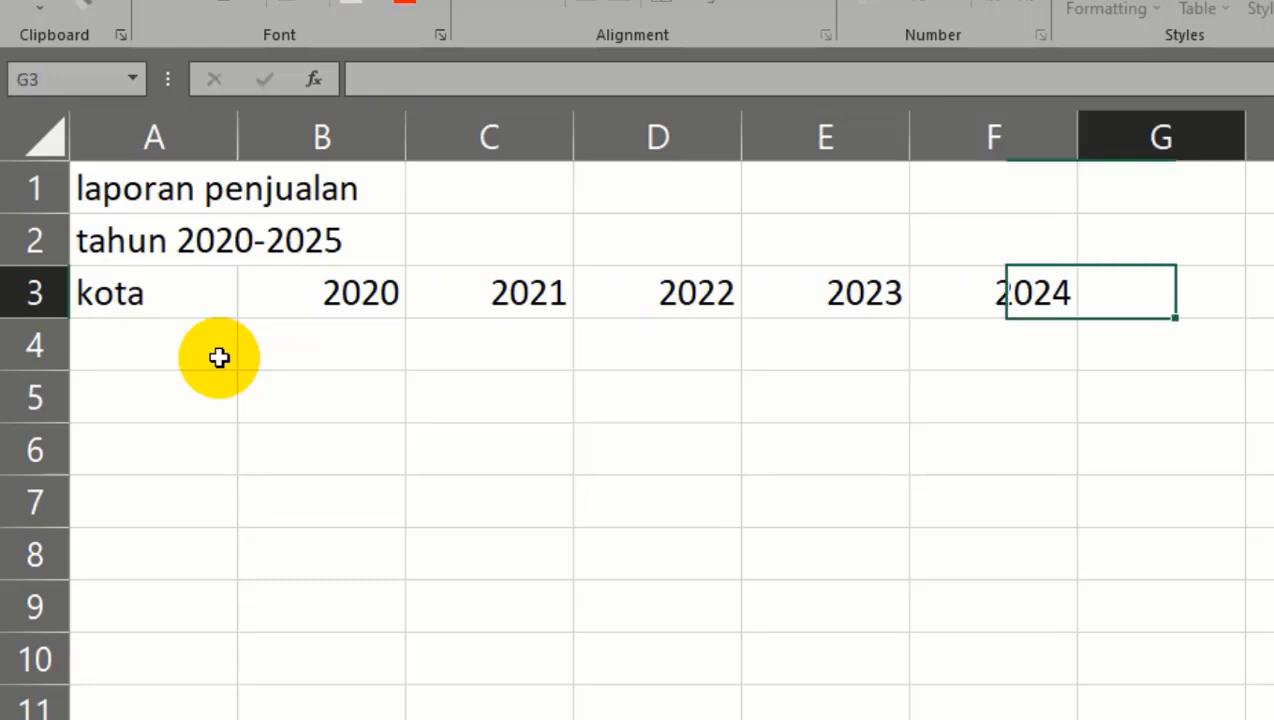
pyautogui.write('2025')
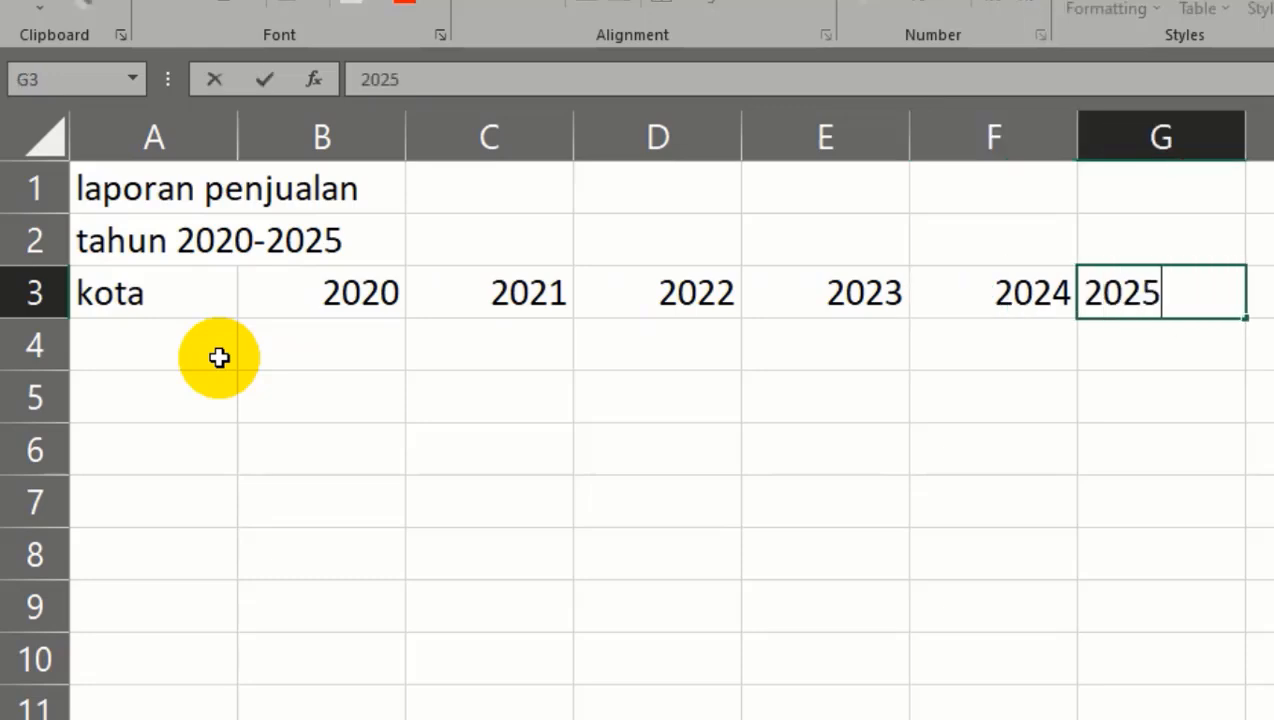
pyautogui.press('Return')
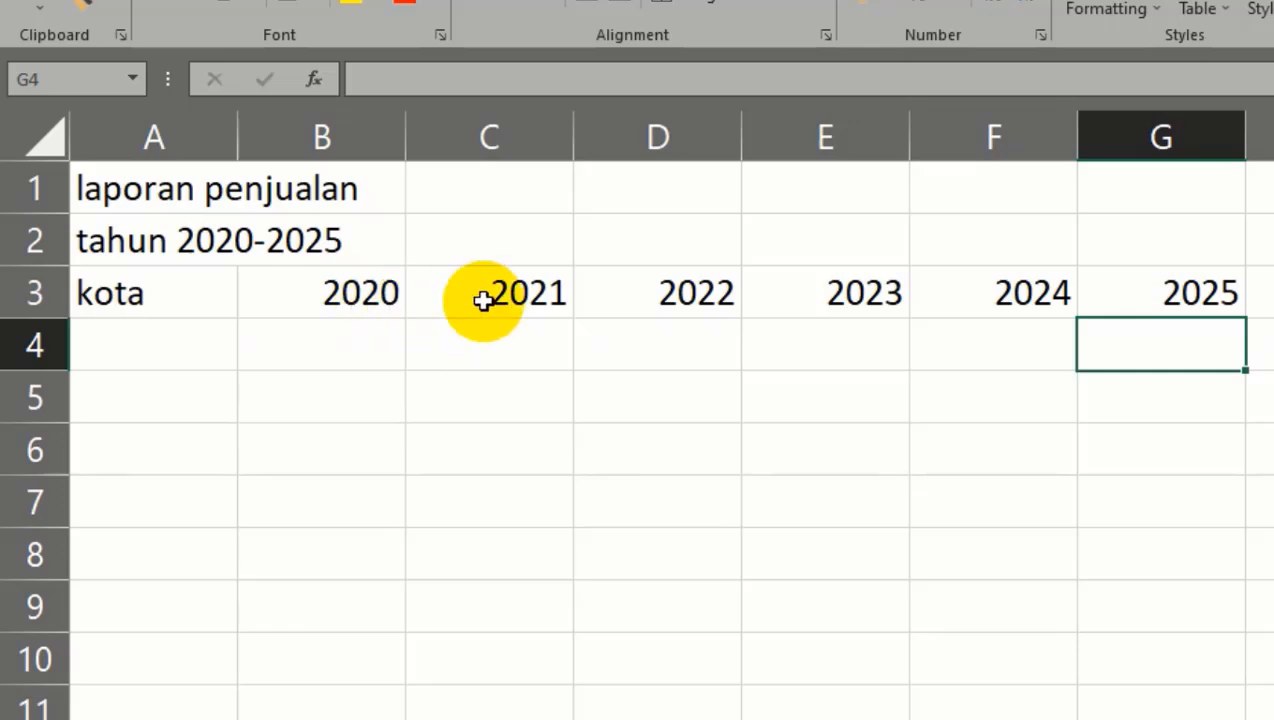
# Delete the year heading 2025 from cell G3.
pyautogui.click(1047, 289)
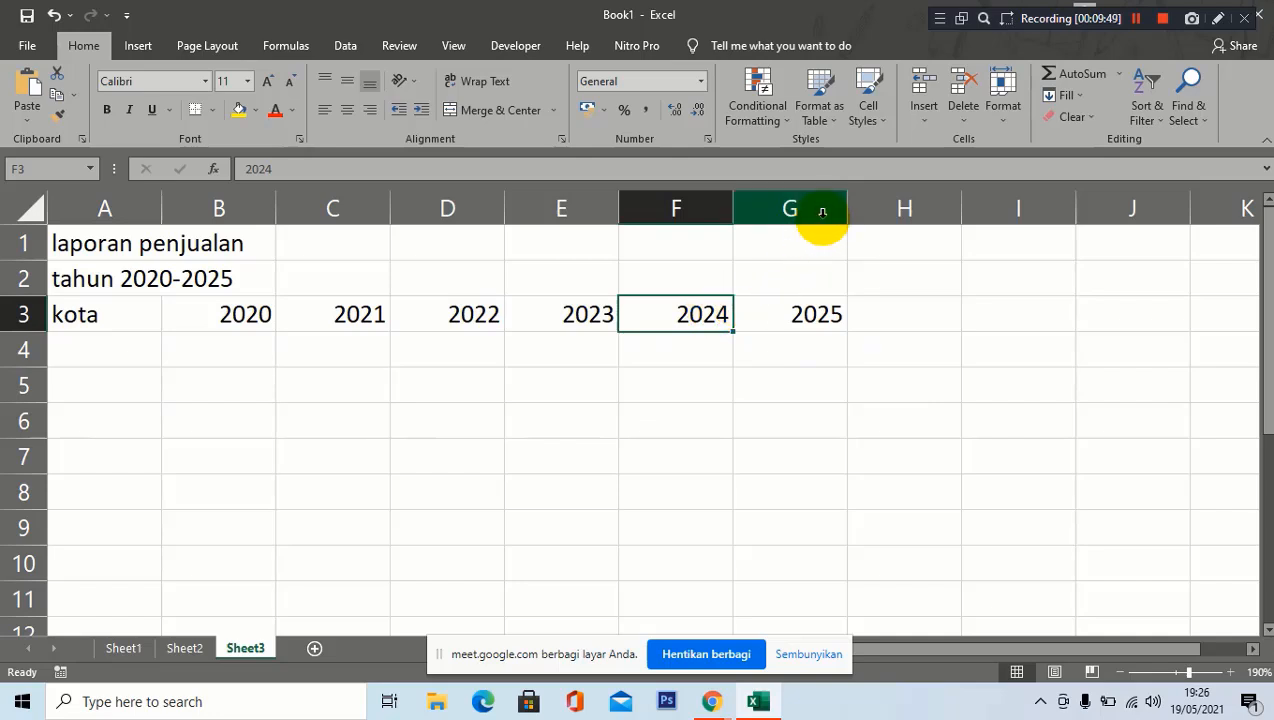
pyautogui.click(812, 320)
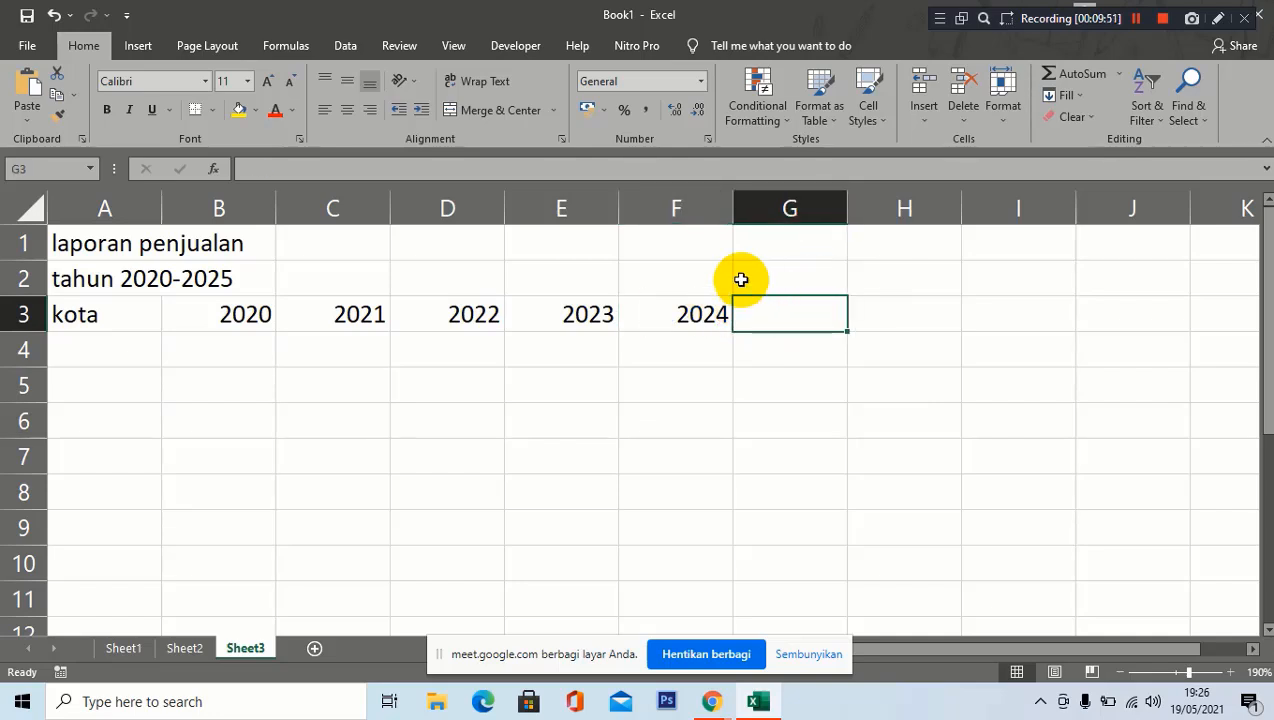
# Change the period line in cell A2 to "tahun 2020-2024".
pyautogui.click(250, 273)
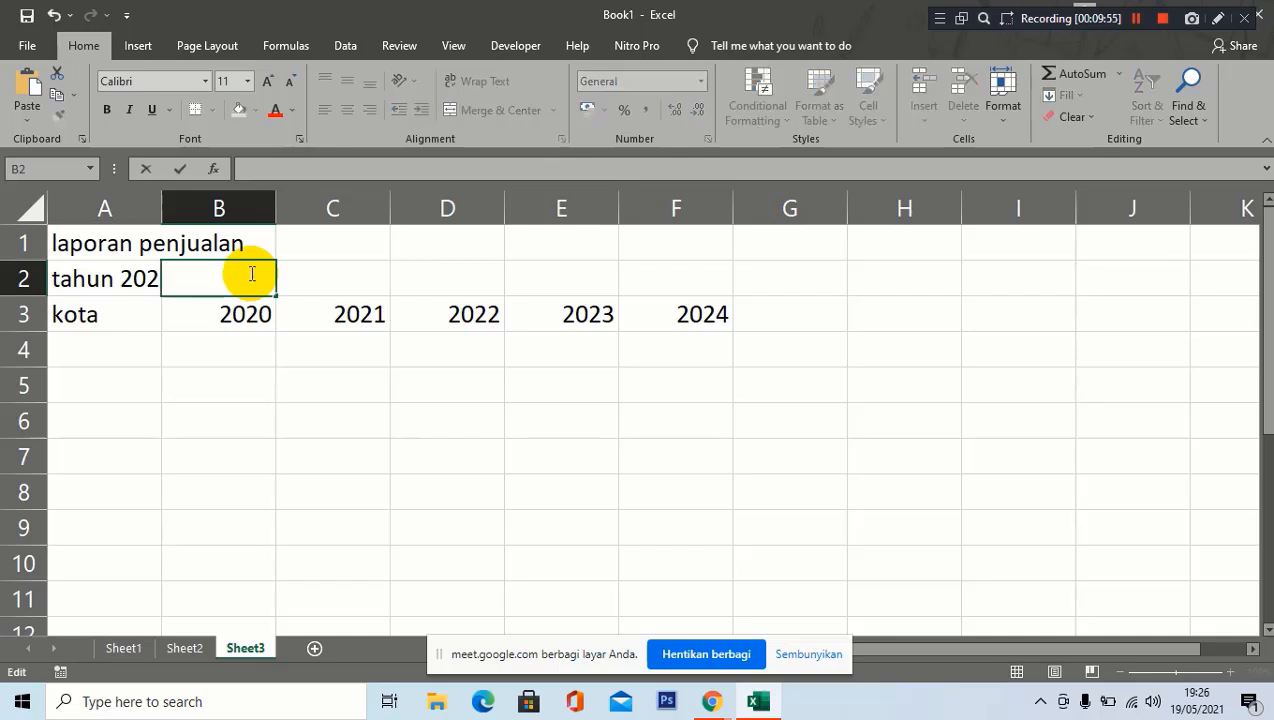
pyautogui.press('Escape')
pyautogui.press('Left')
pyautogui.press('F2')
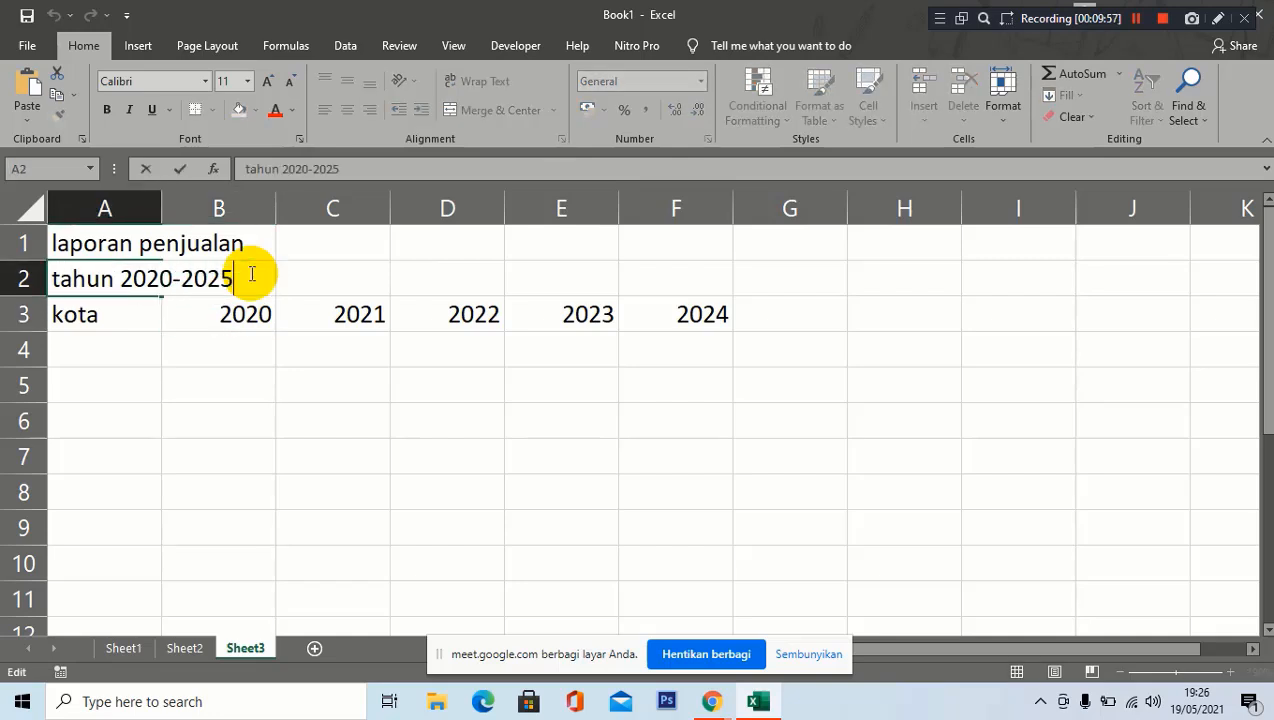
pyautogui.write('4')
pyautogui.press('Return')
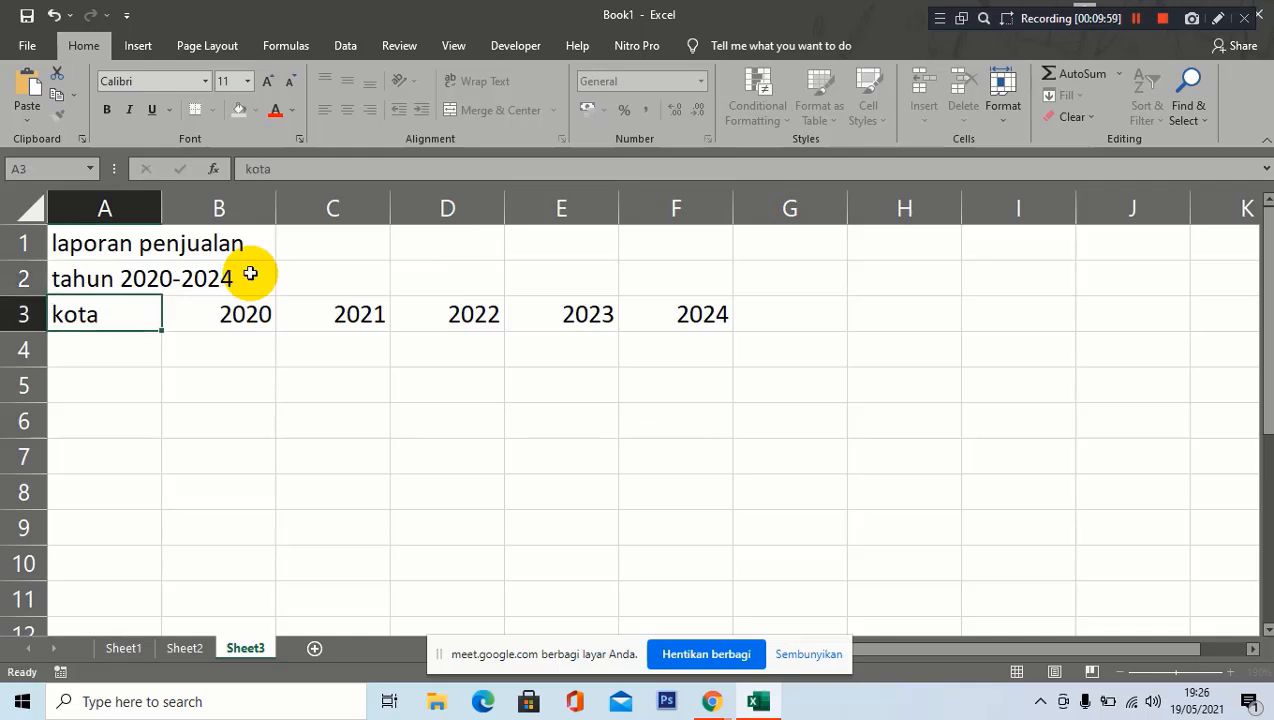
# Enter "jakarta" as the first city in cell A4 under the kota heading.
pyautogui.click(108, 344)
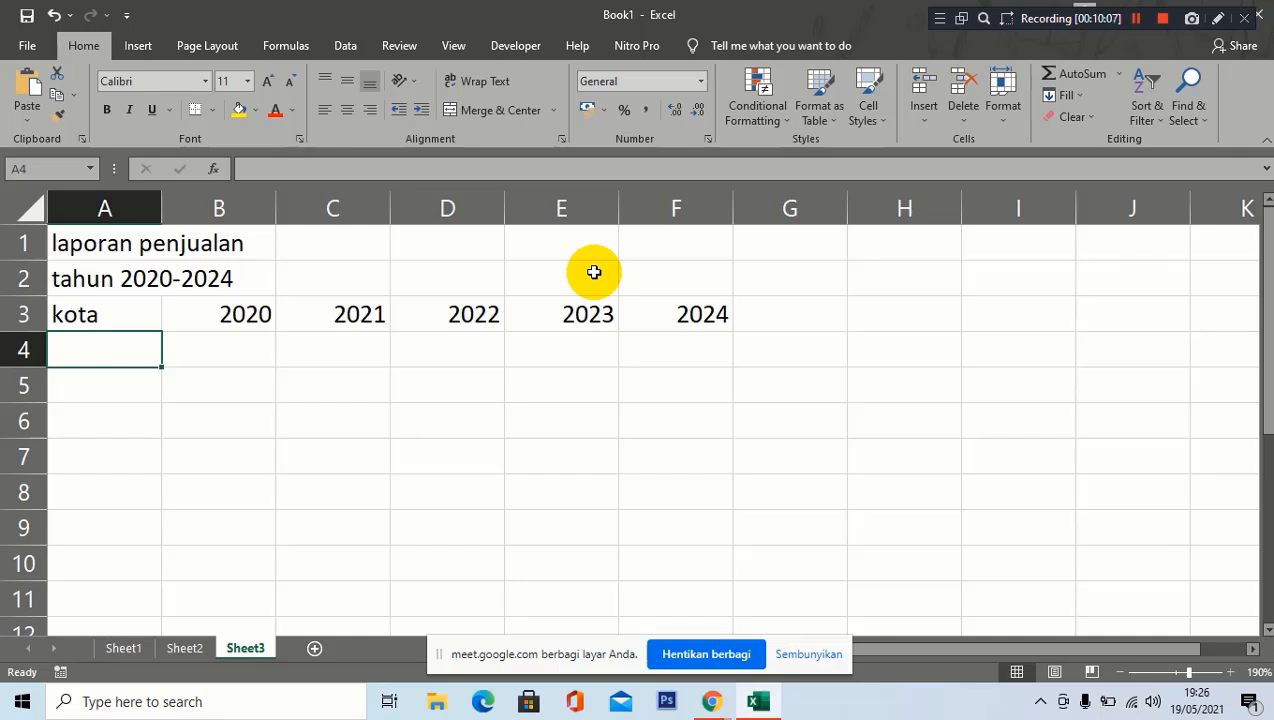
pyautogui.write('jaskarta')
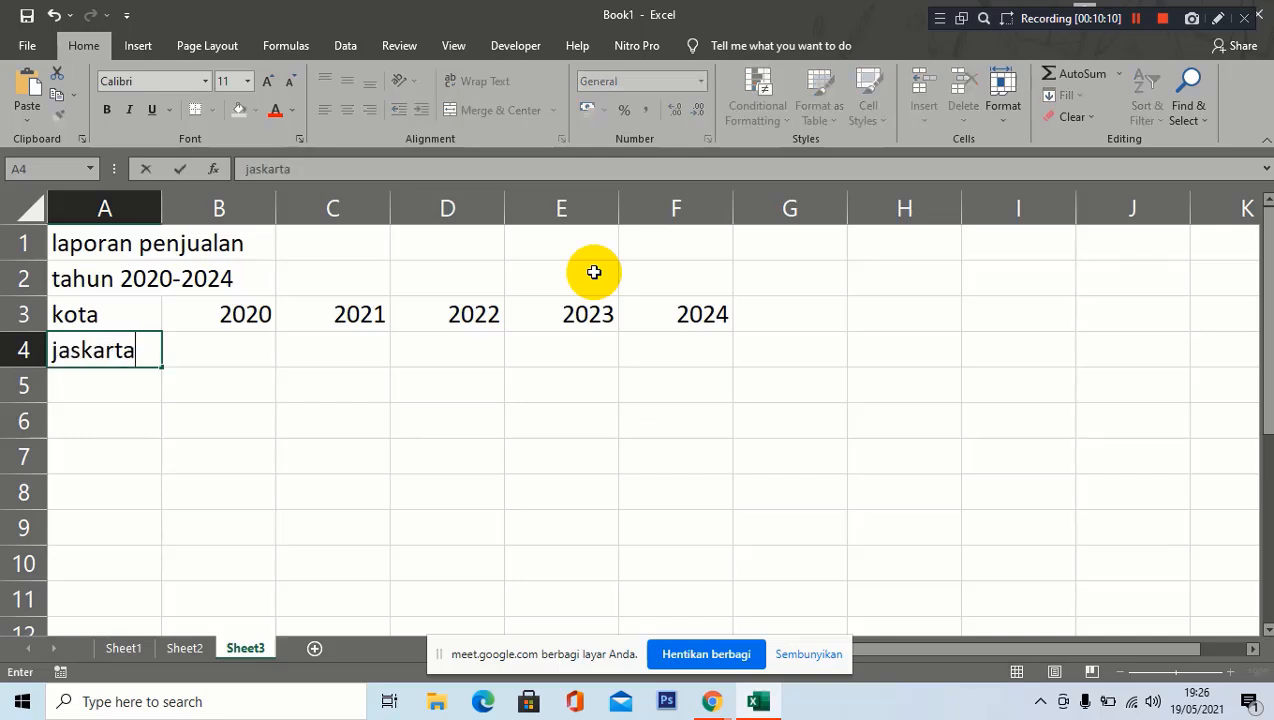
pyautogui.press('Return')
pyautogui.press('Up')
pyautogui.write('jakart')
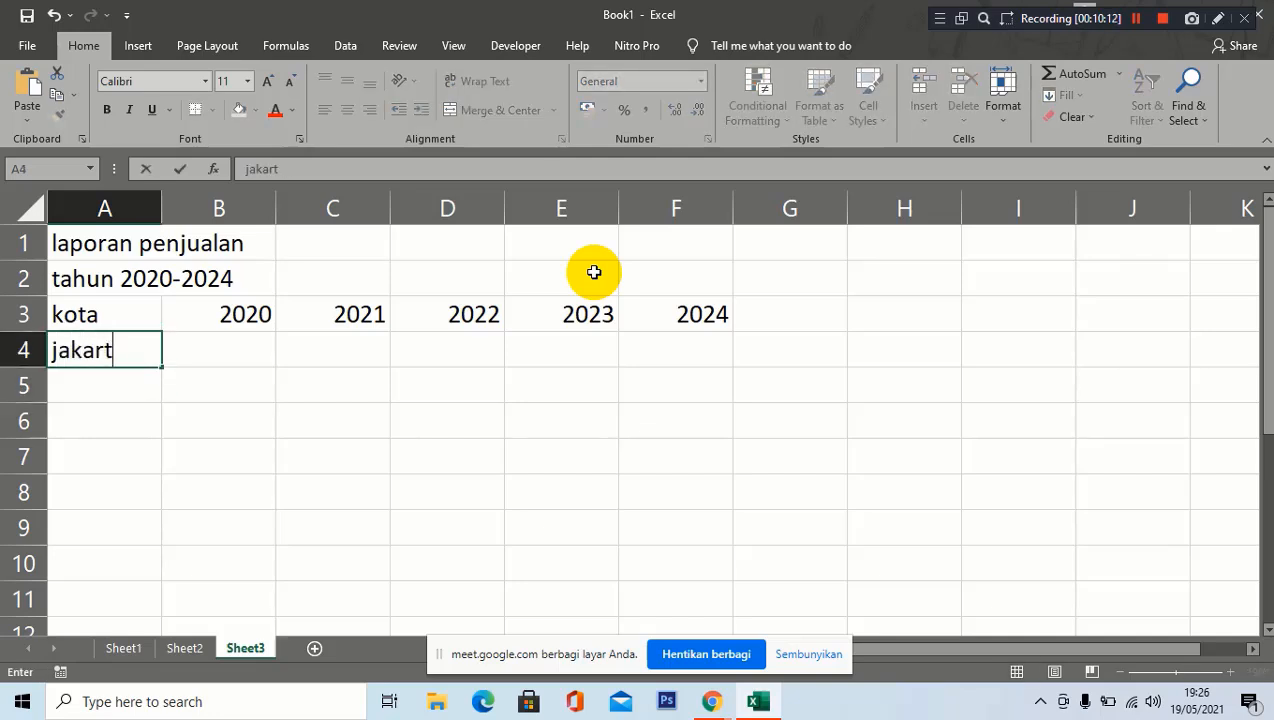
pyautogui.write('a')
pyautogui.press('Return')
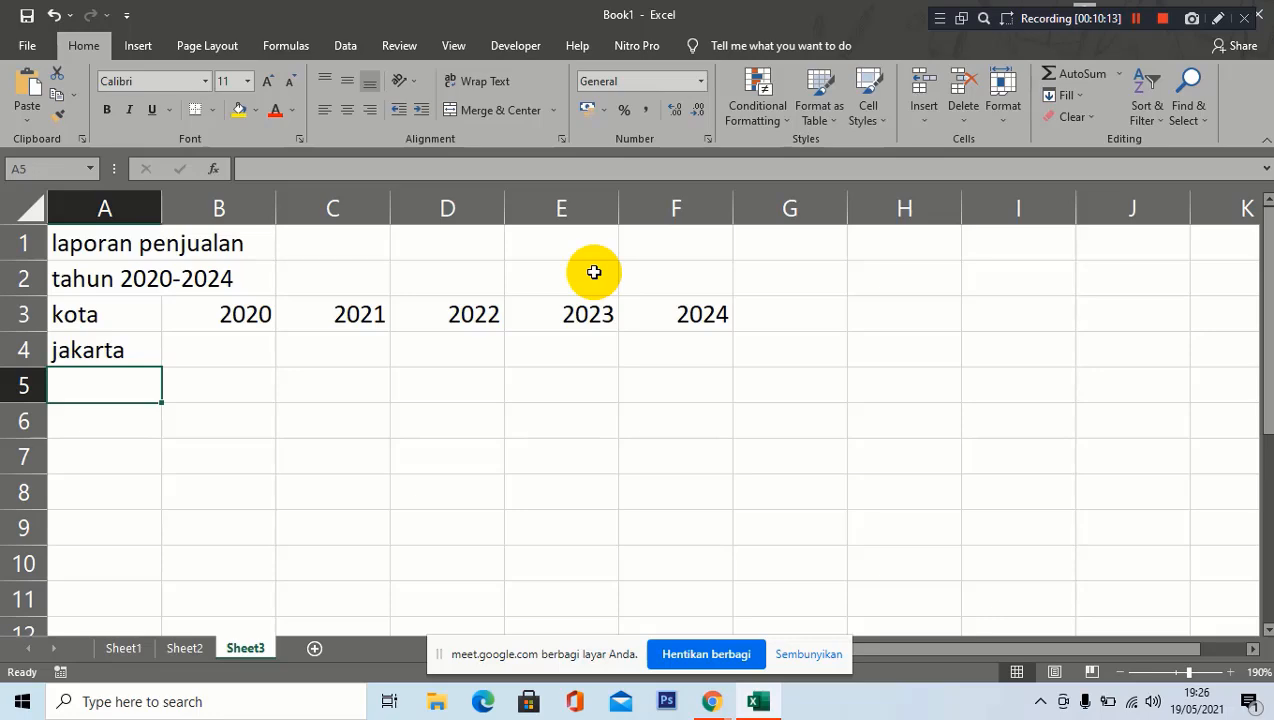
# Add the cities "bandung" in cell A5 and "surabaya" in cell A6.
pyautogui.write('bandung')
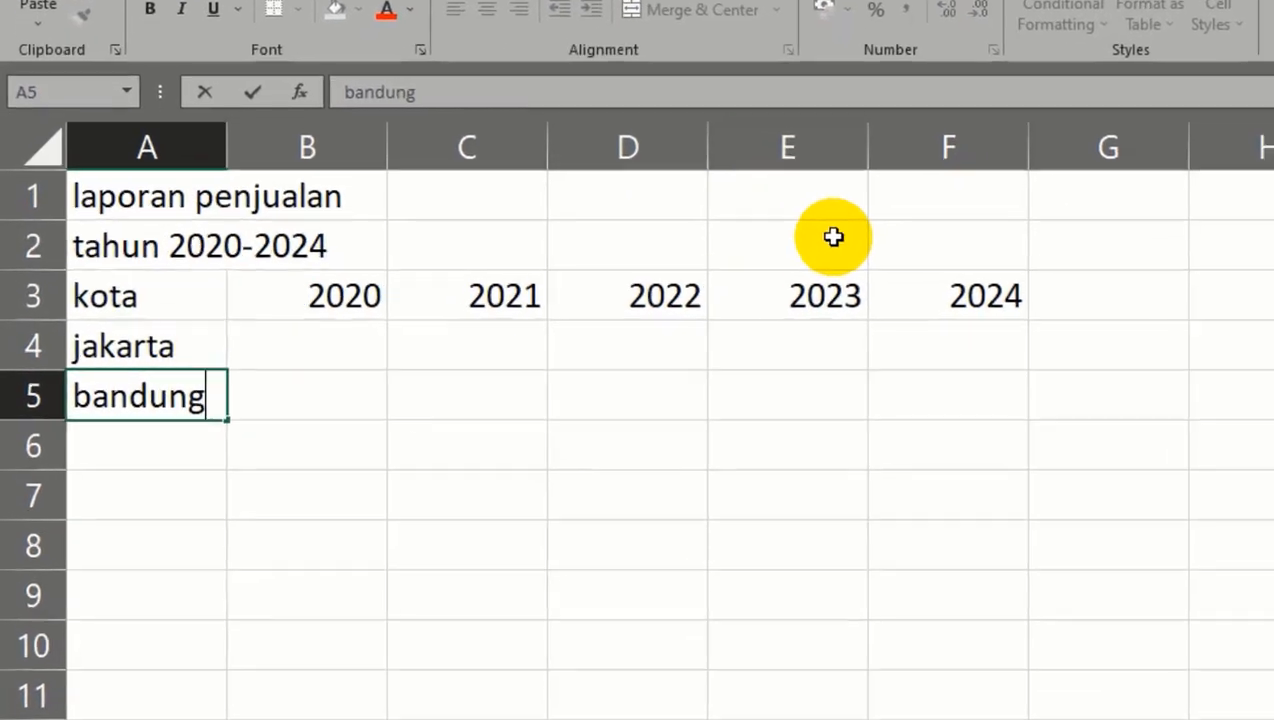
pyautogui.press('Return')
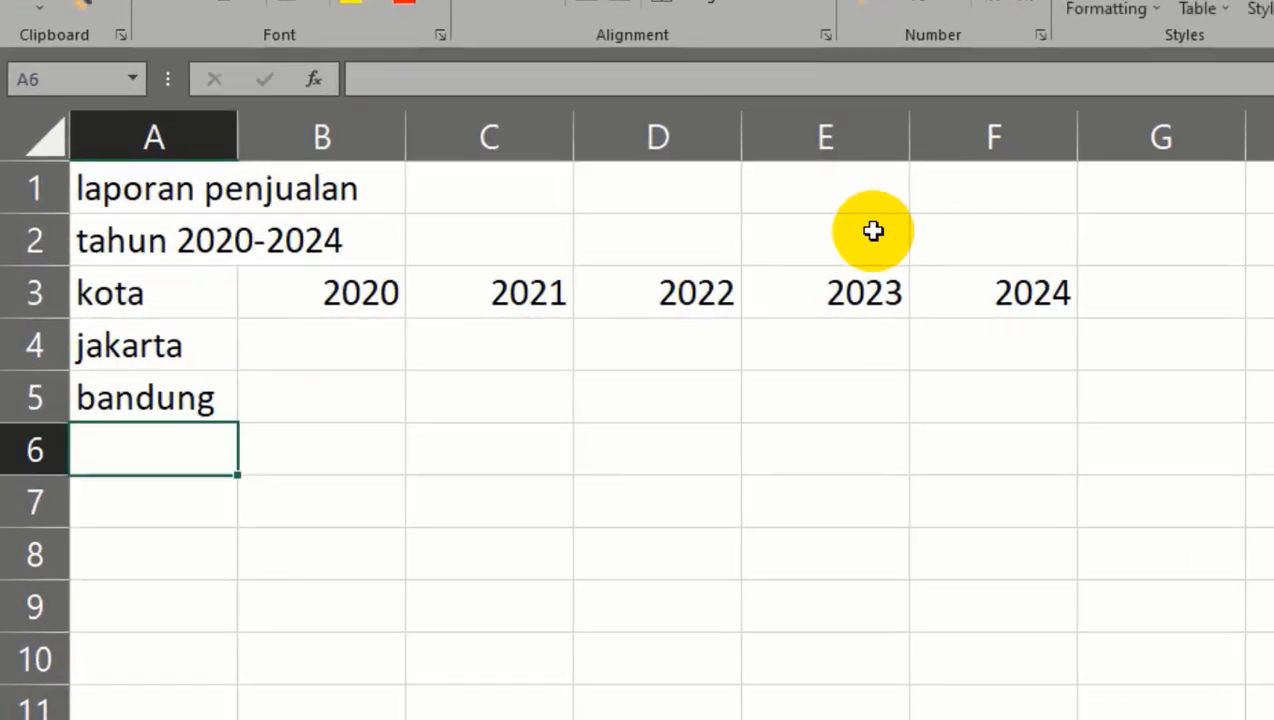
pyautogui.write('sura')
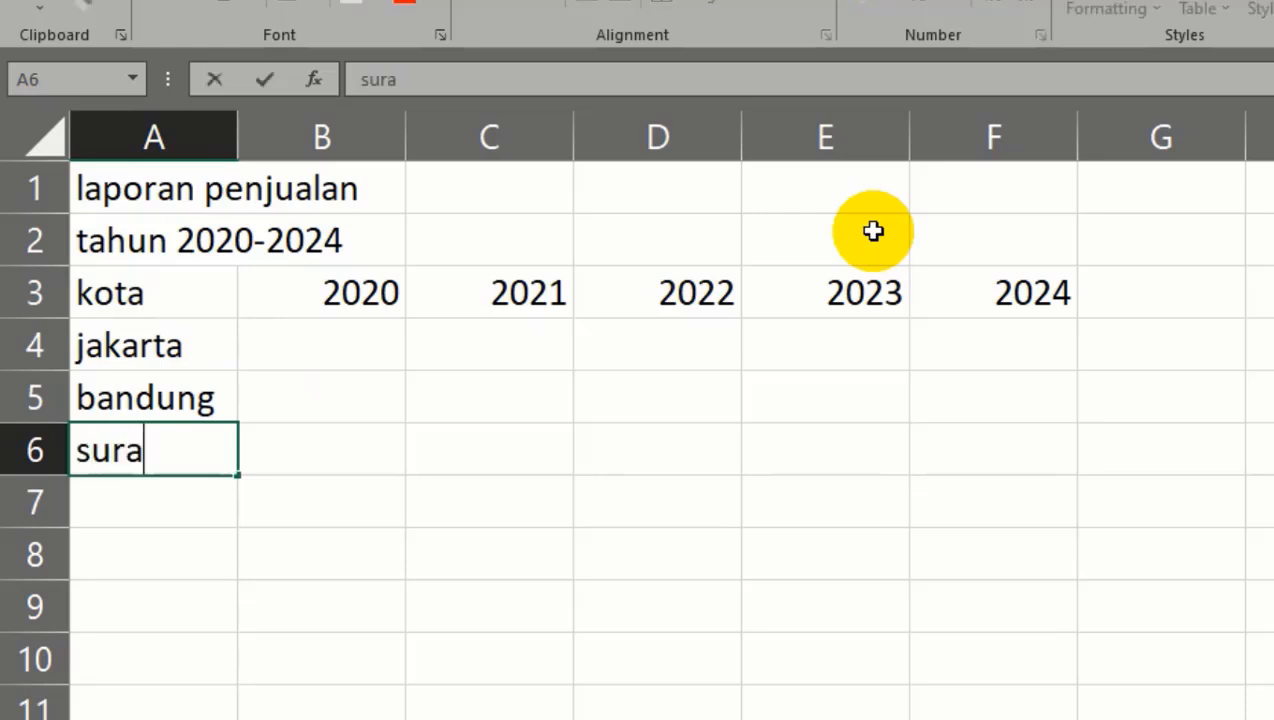
pyautogui.press('Return')
pyautogui.press('Return')
pyautogui.press('Up')
pyautogui.press('Up')
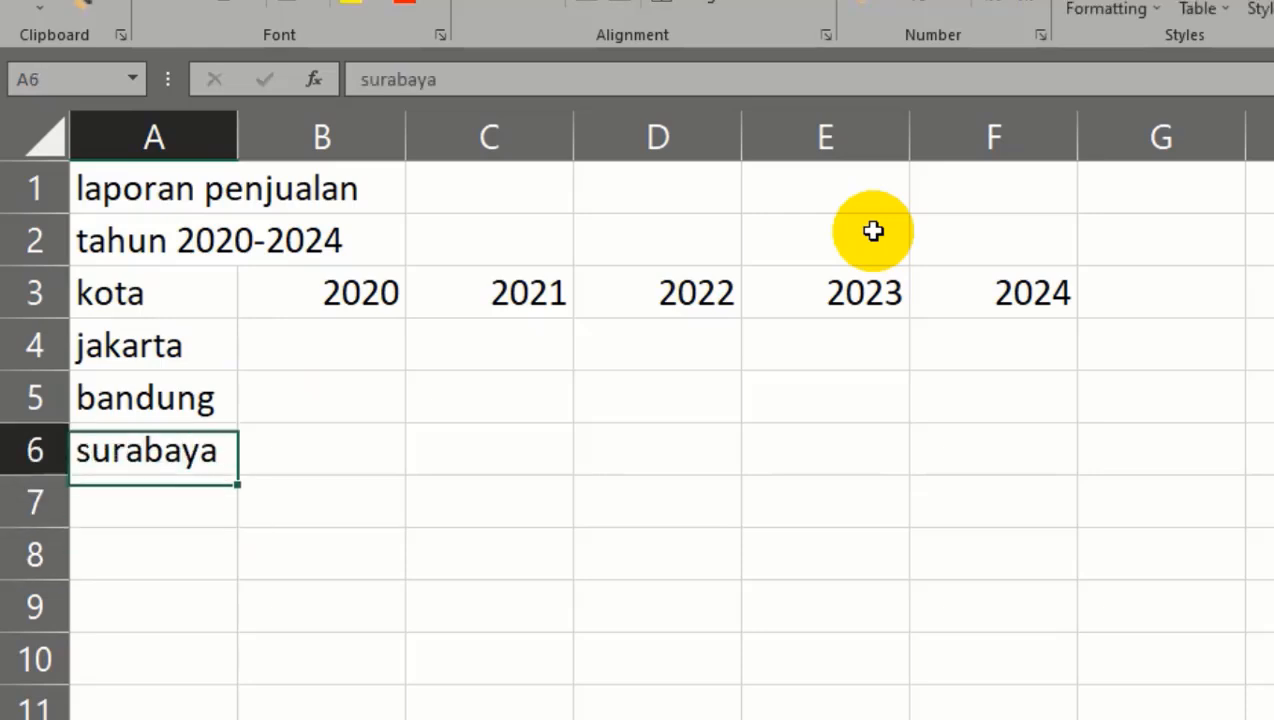
pyautogui.press('Down')
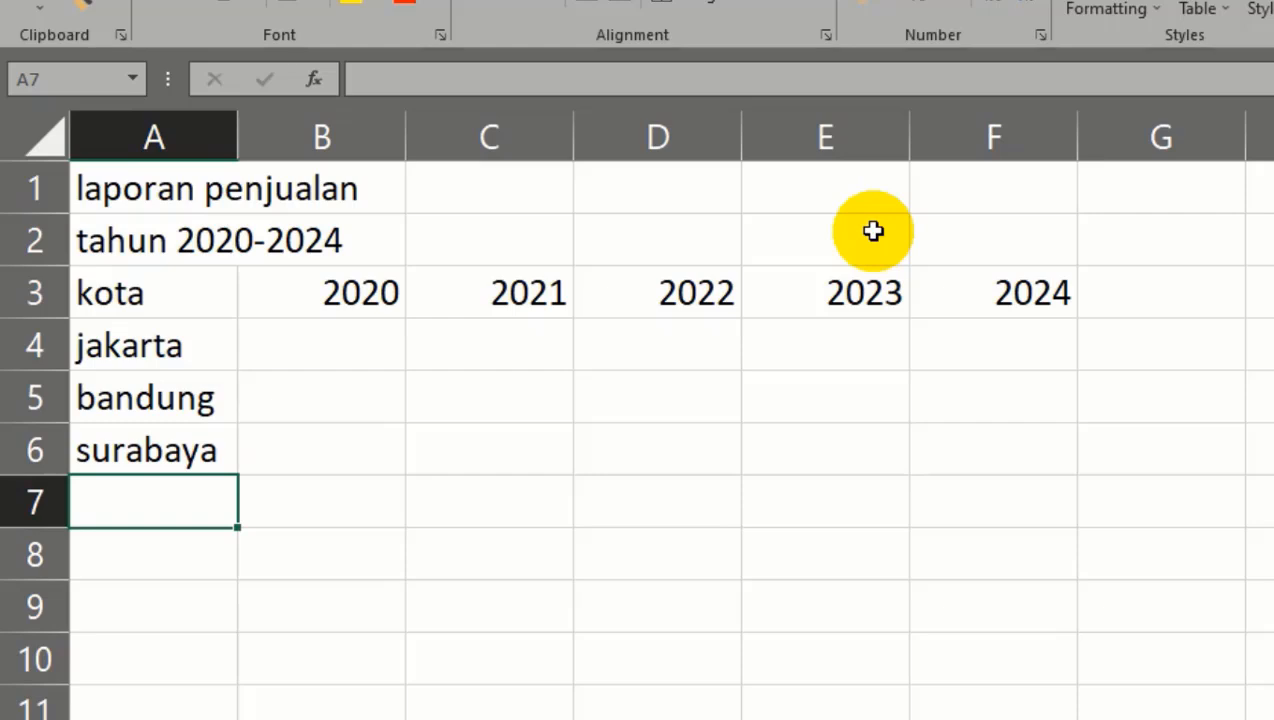
# Enter "serang" as the fourth city in cell A7.
pyautogui.write('banten')
pyautogui.press('Return')
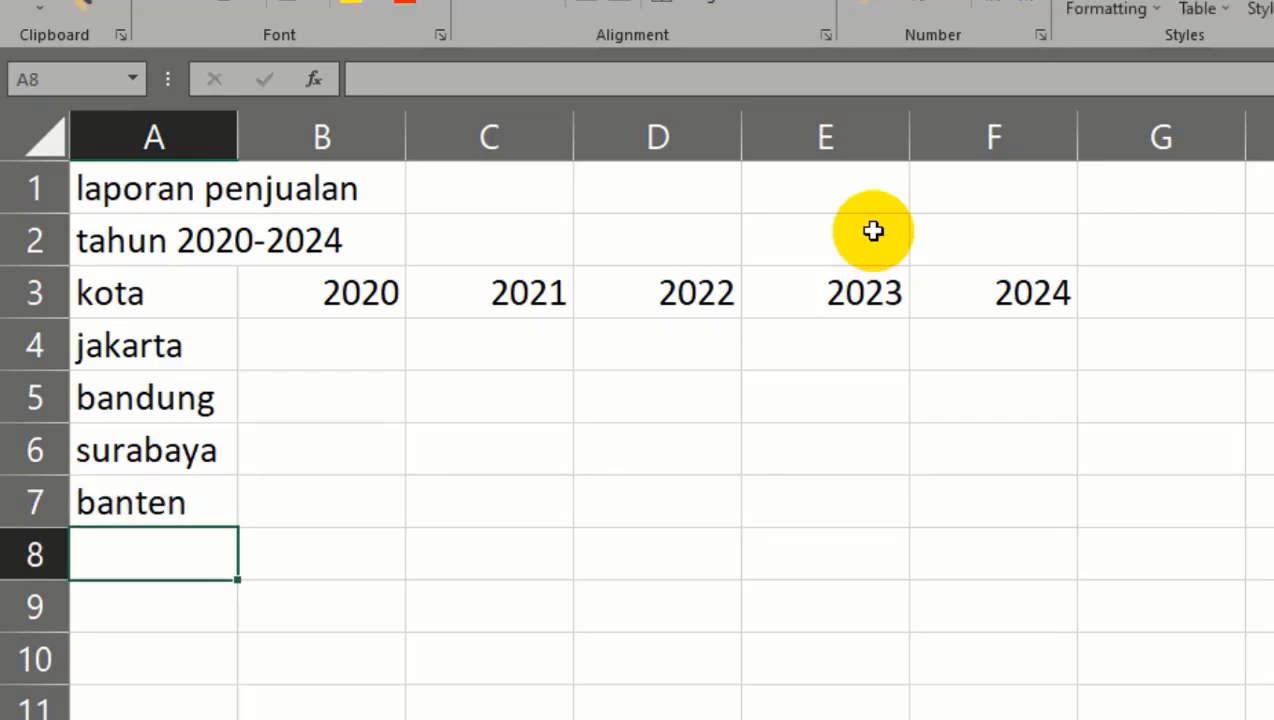
pyautogui.press('Up')
pyautogui.write('ser')
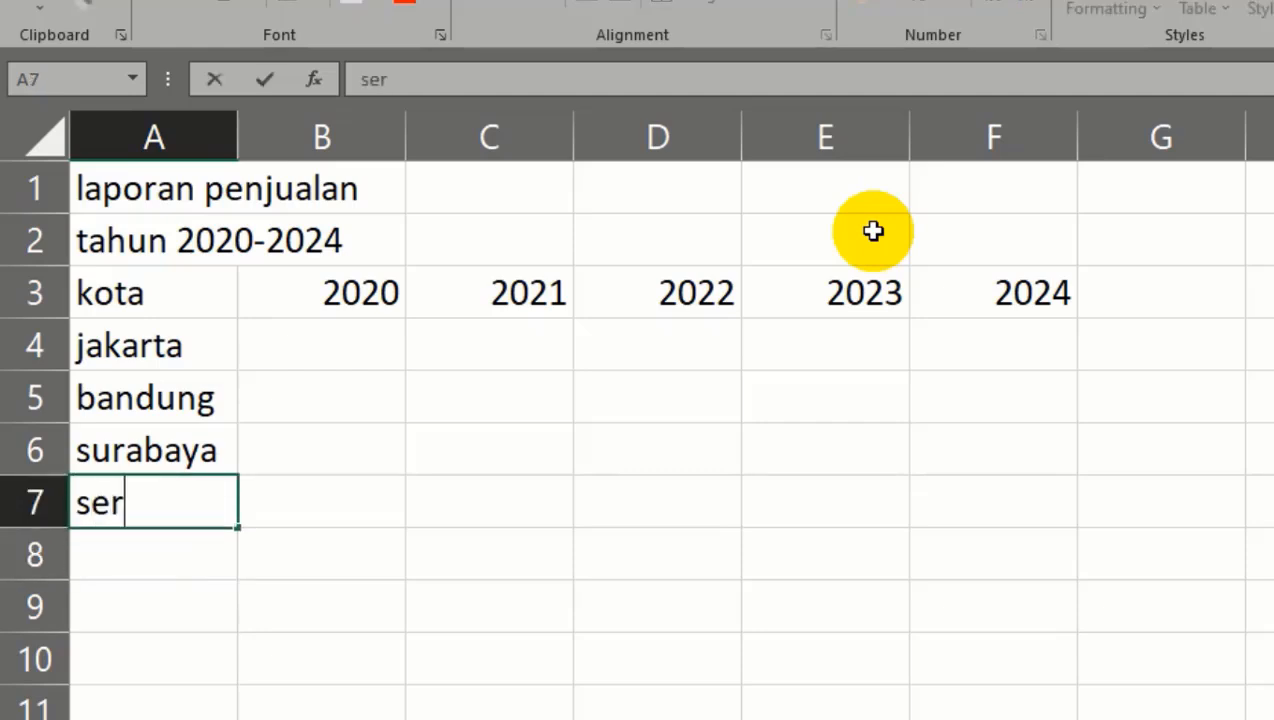
pyautogui.press('Return')
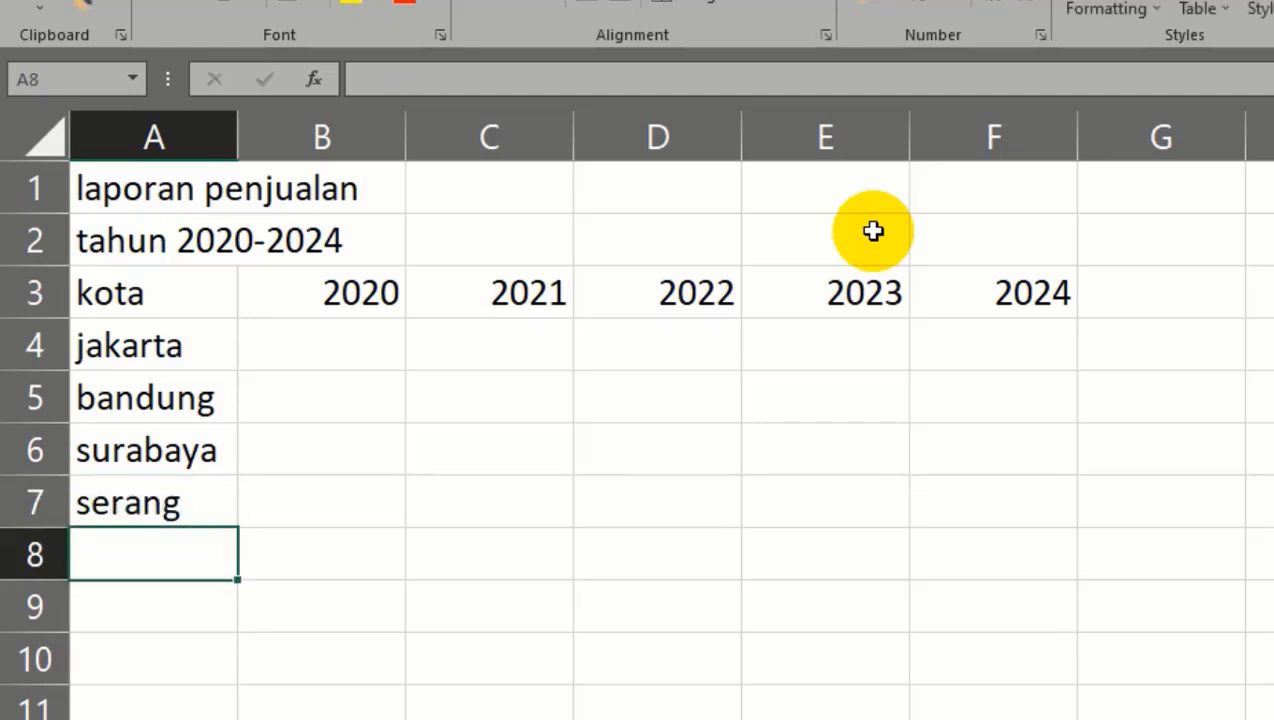
# Fill the 2020 sales in cells B4 to B7 with 4500, 4600, 4500 and 4000.
pyautogui.press('Right')
pyautogui.press('Up')
pyautogui.press('Up')
pyautogui.press('Up')
pyautogui.press('Up')
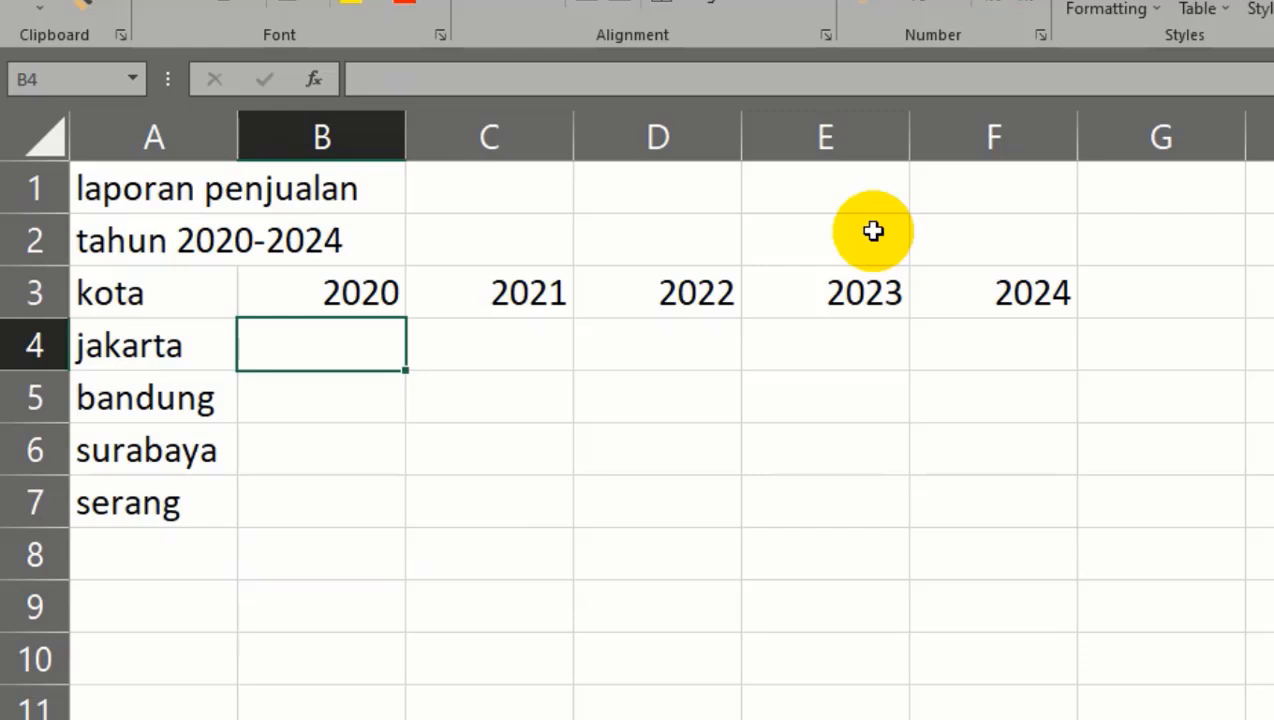
pyautogui.write('4500')
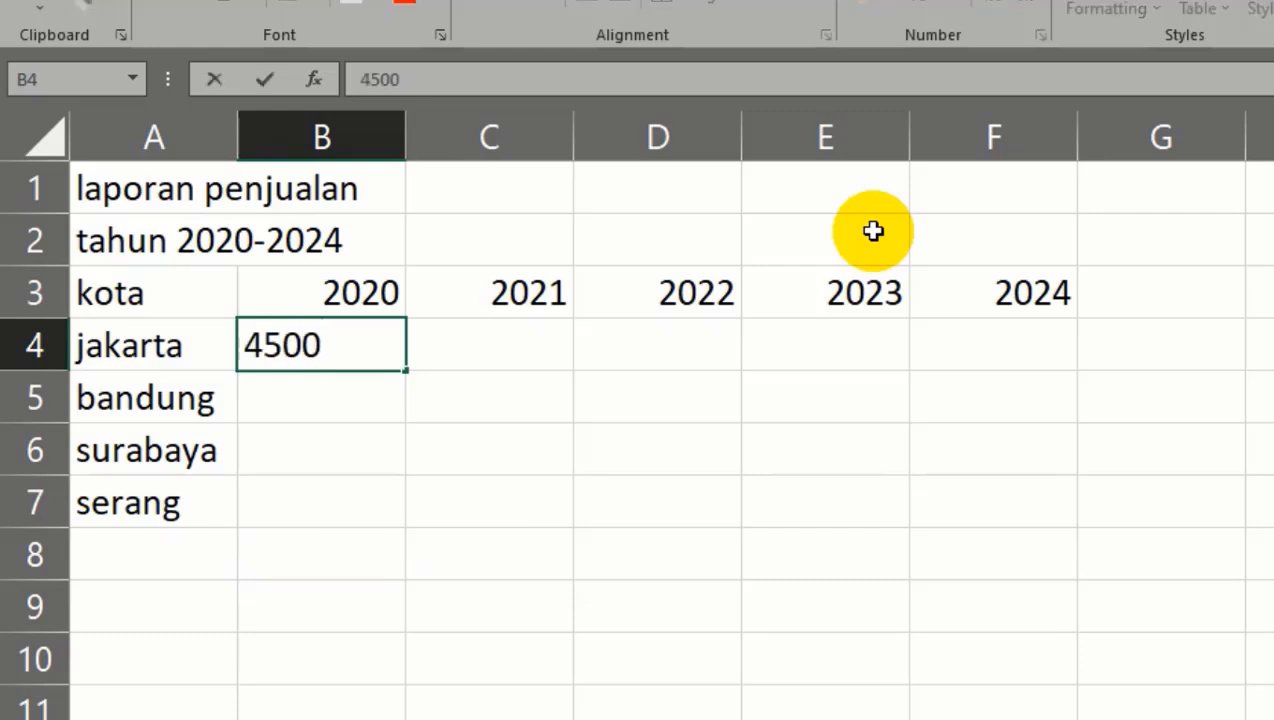
pyautogui.press('Return')
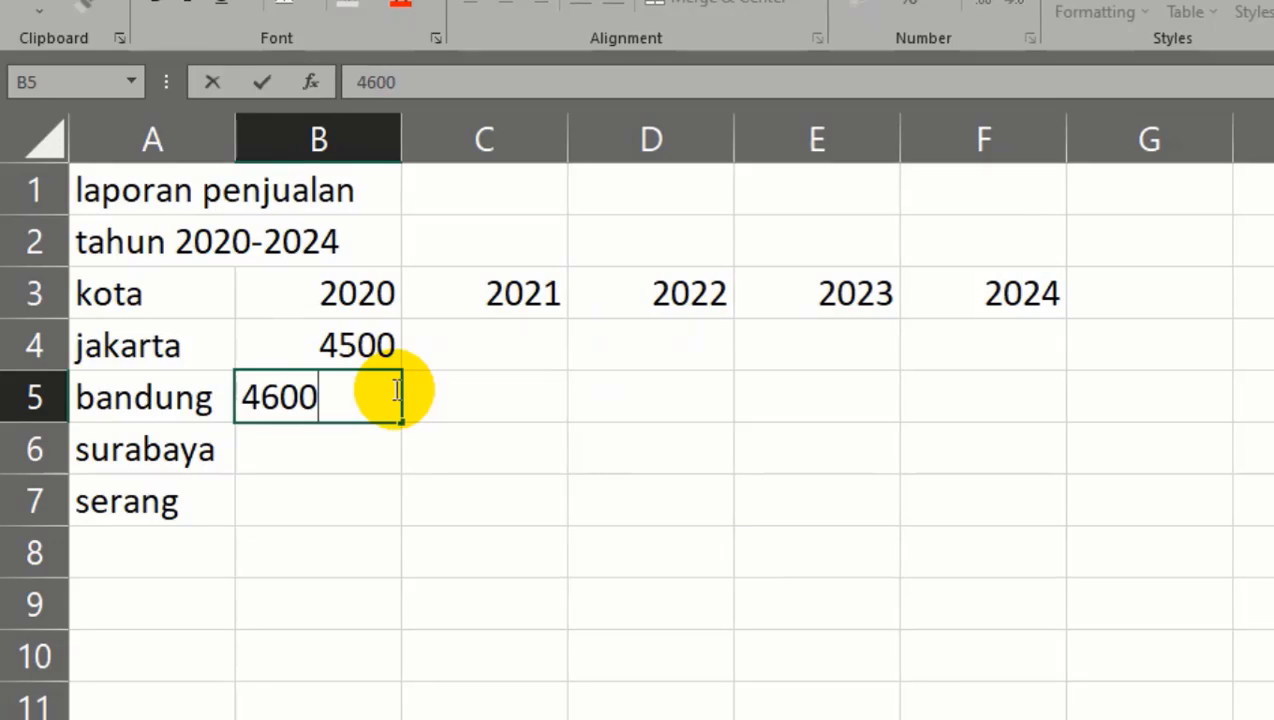
pyautogui.press('Return')
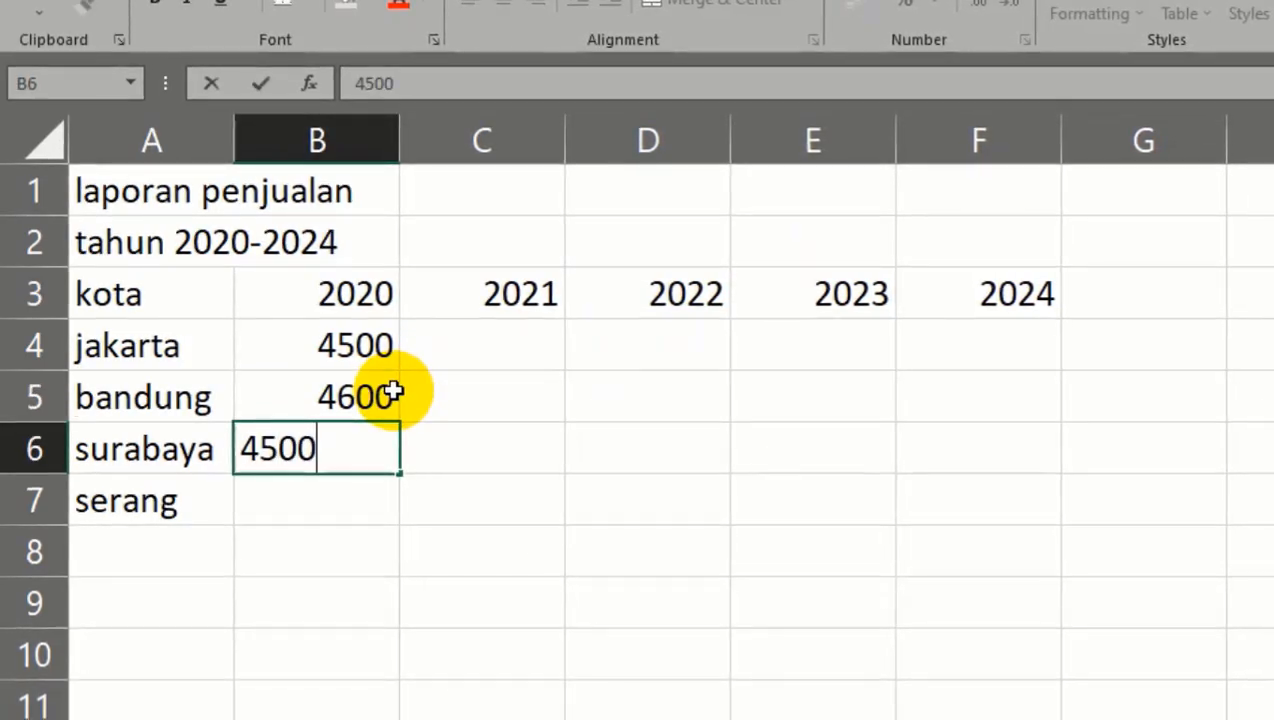
pyautogui.press('Return')
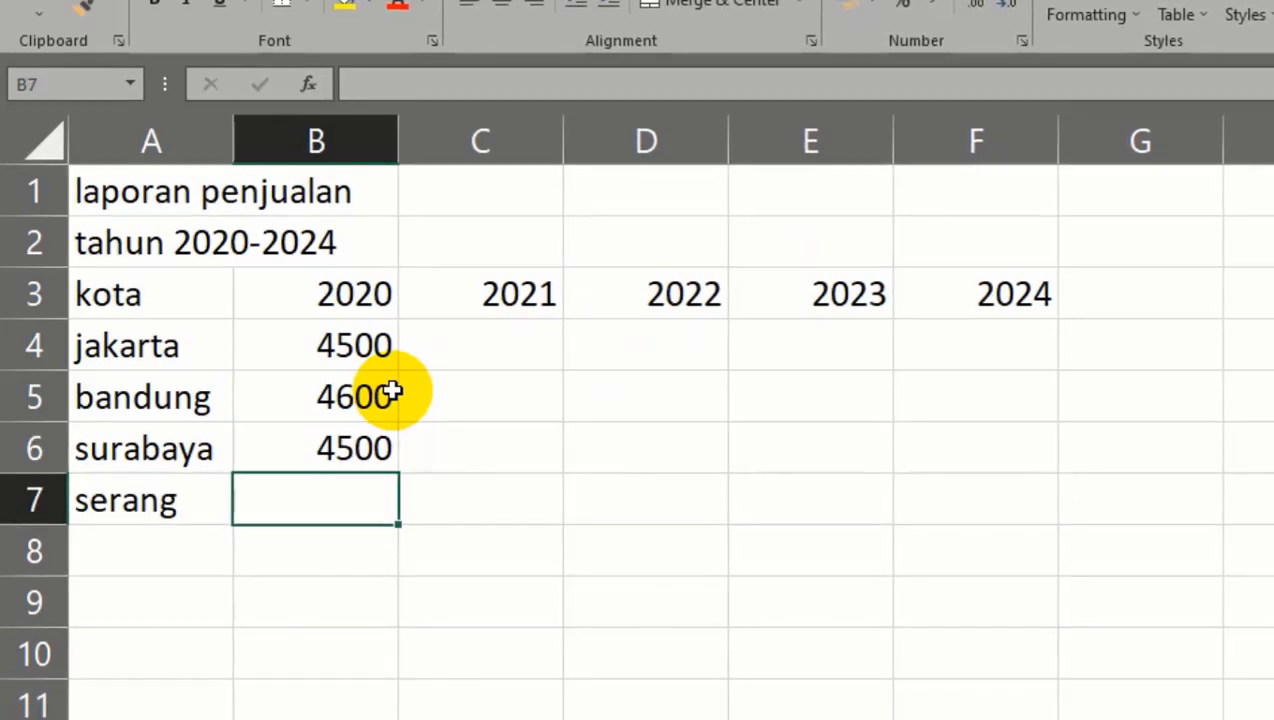
pyautogui.write('4000')
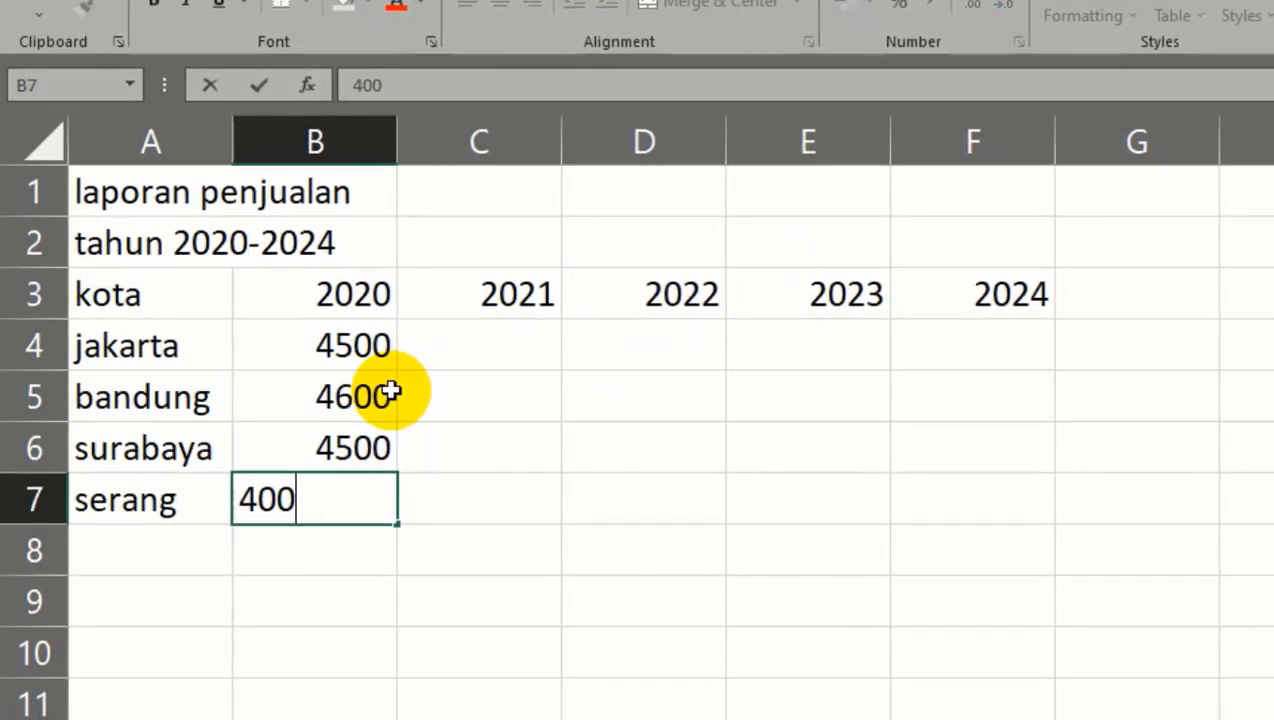
pyautogui.press('Return')
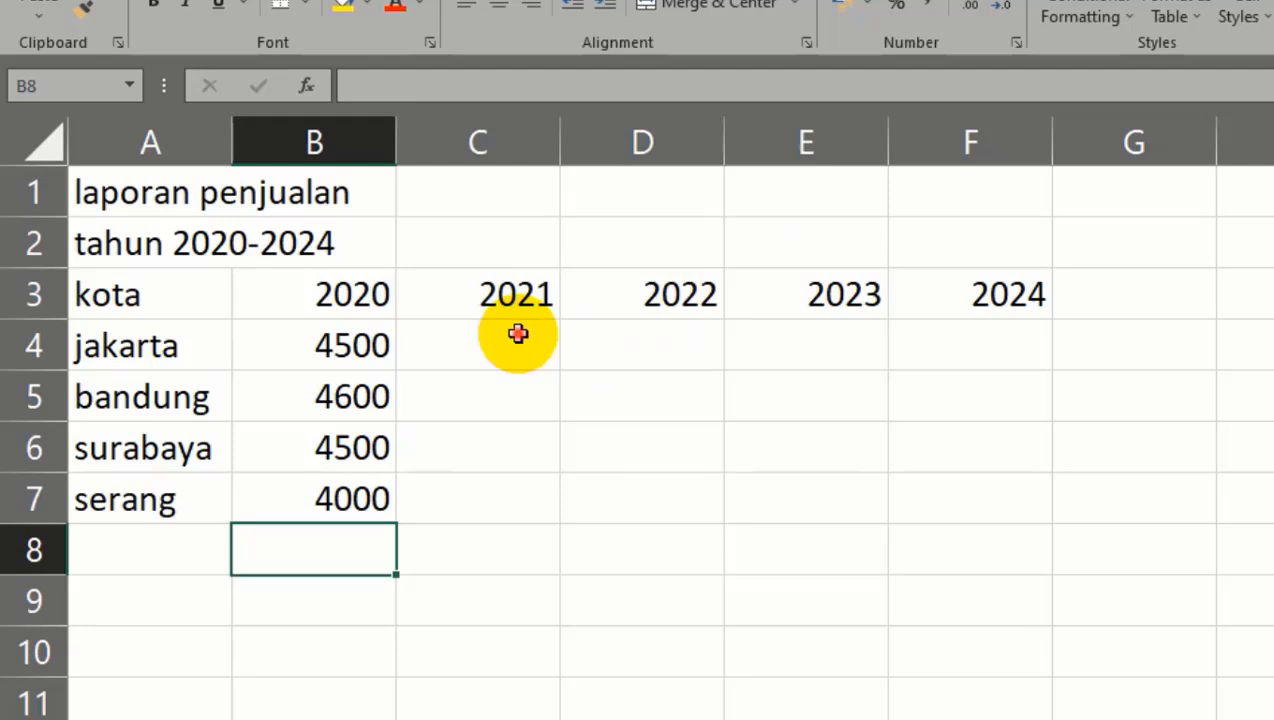
# Fill the 2021 sales in cells C4 to C7 with 5000, 4800, 4000 and 4500.
pyautogui.click(517, 333)
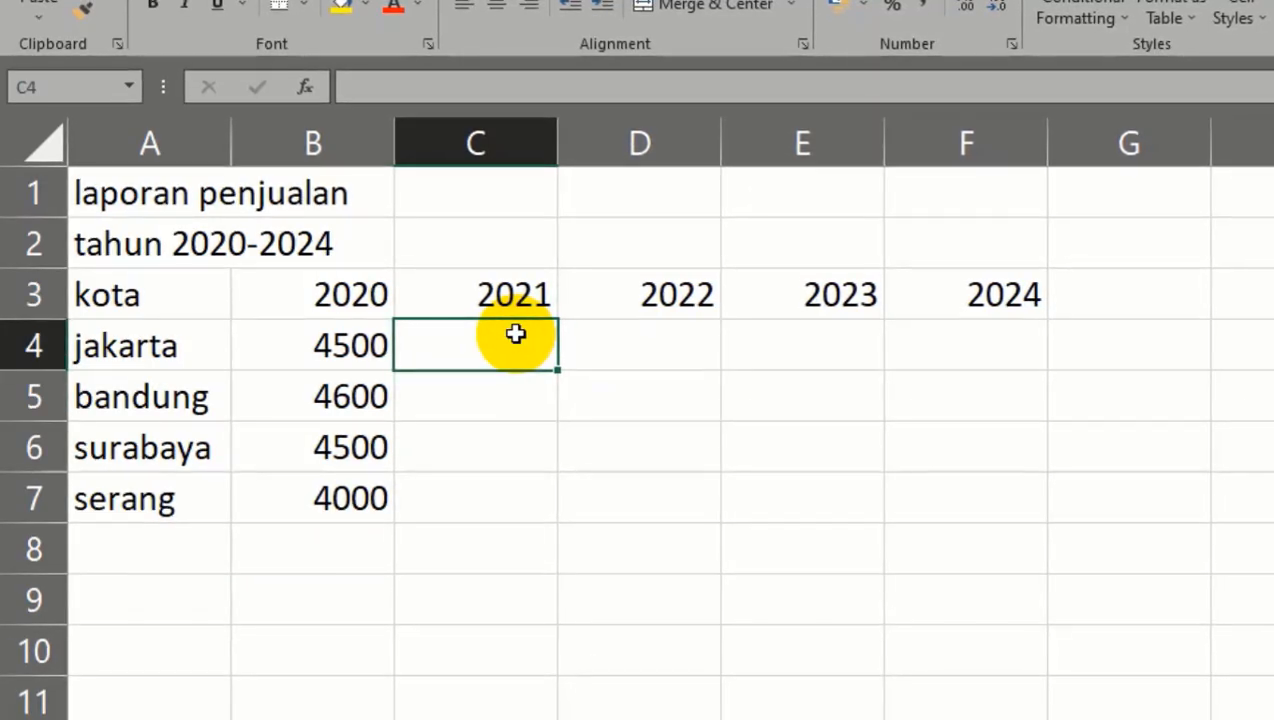
pyautogui.write('500')
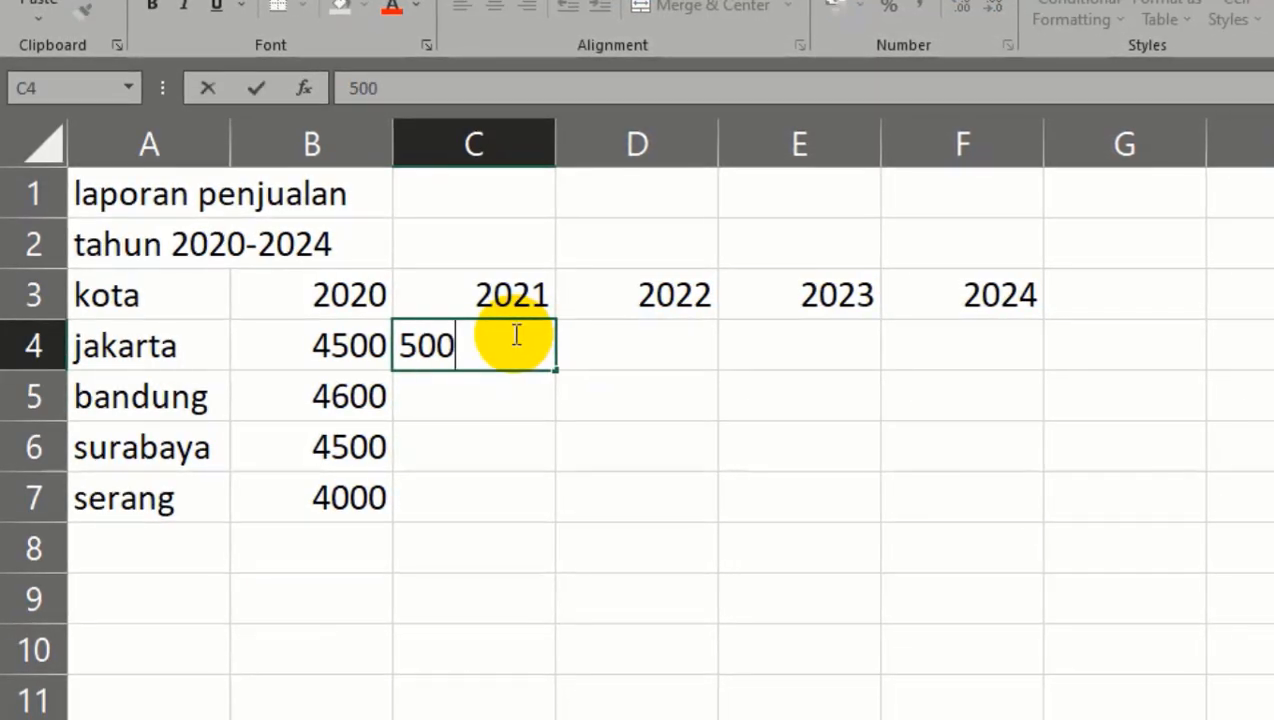
pyautogui.write('0')
pyautogui.press('Return')
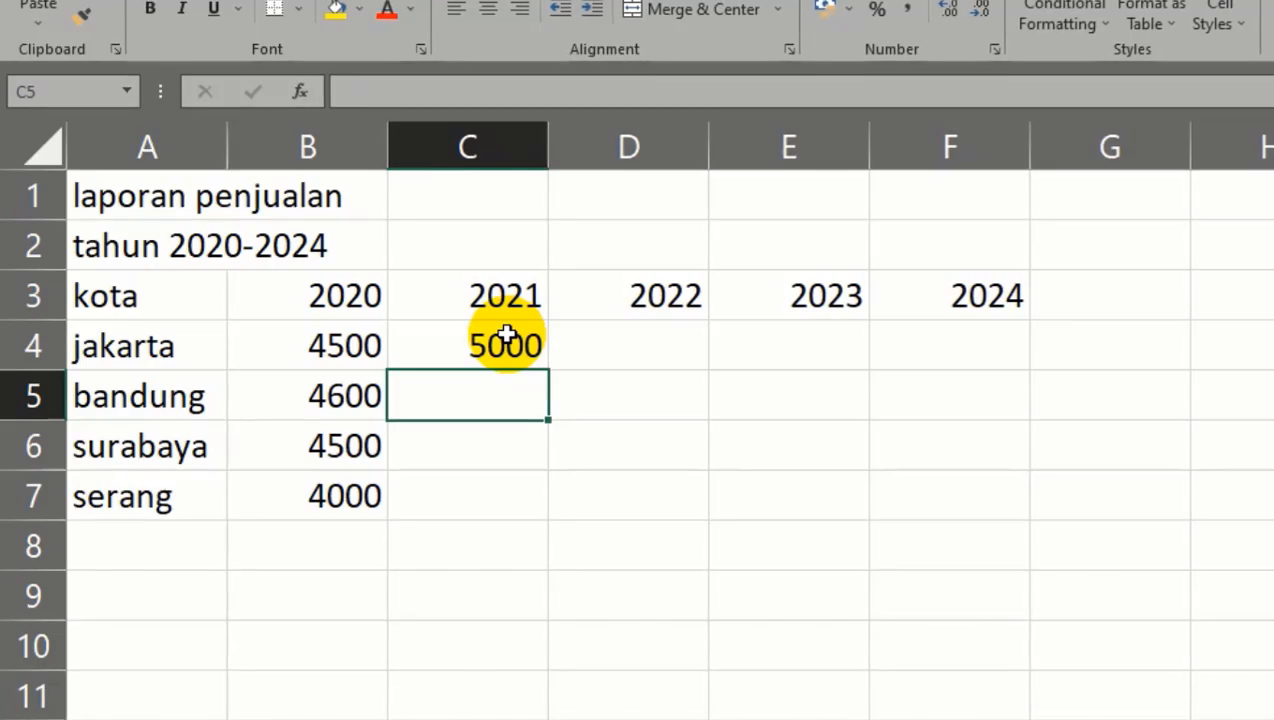
pyautogui.write('4800')
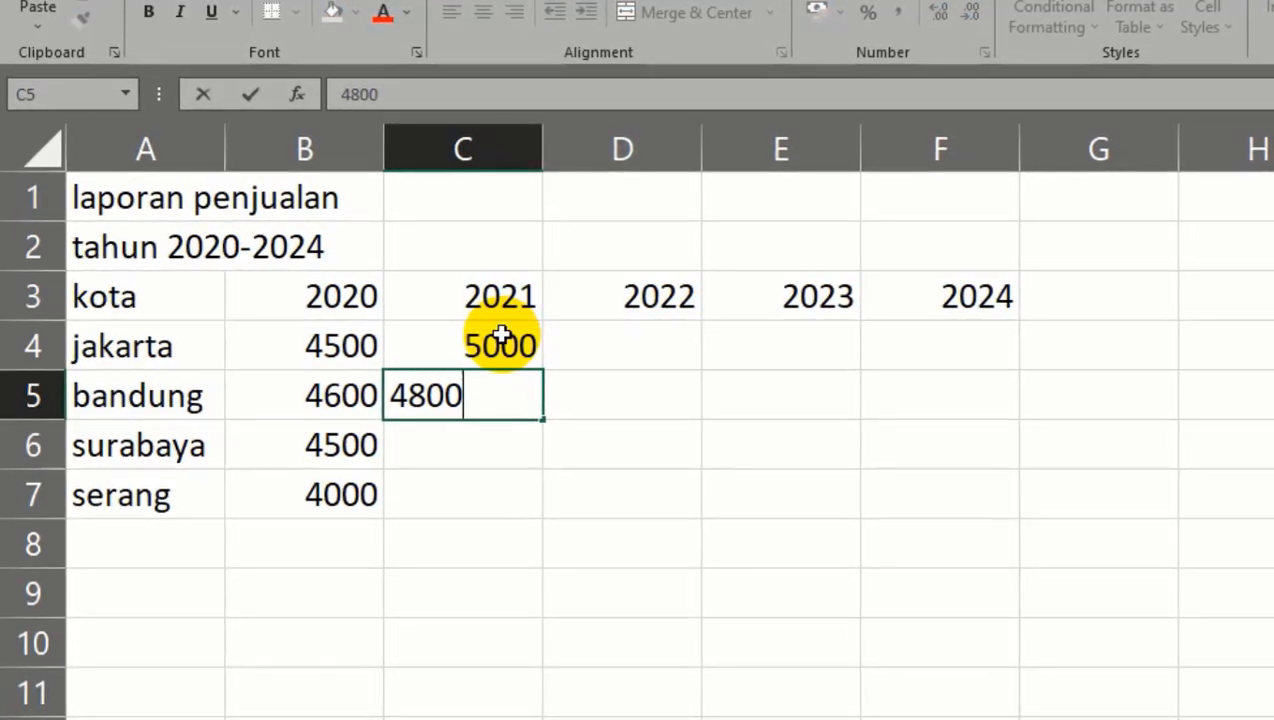
pyautogui.press('Return')
pyautogui.write('4000')
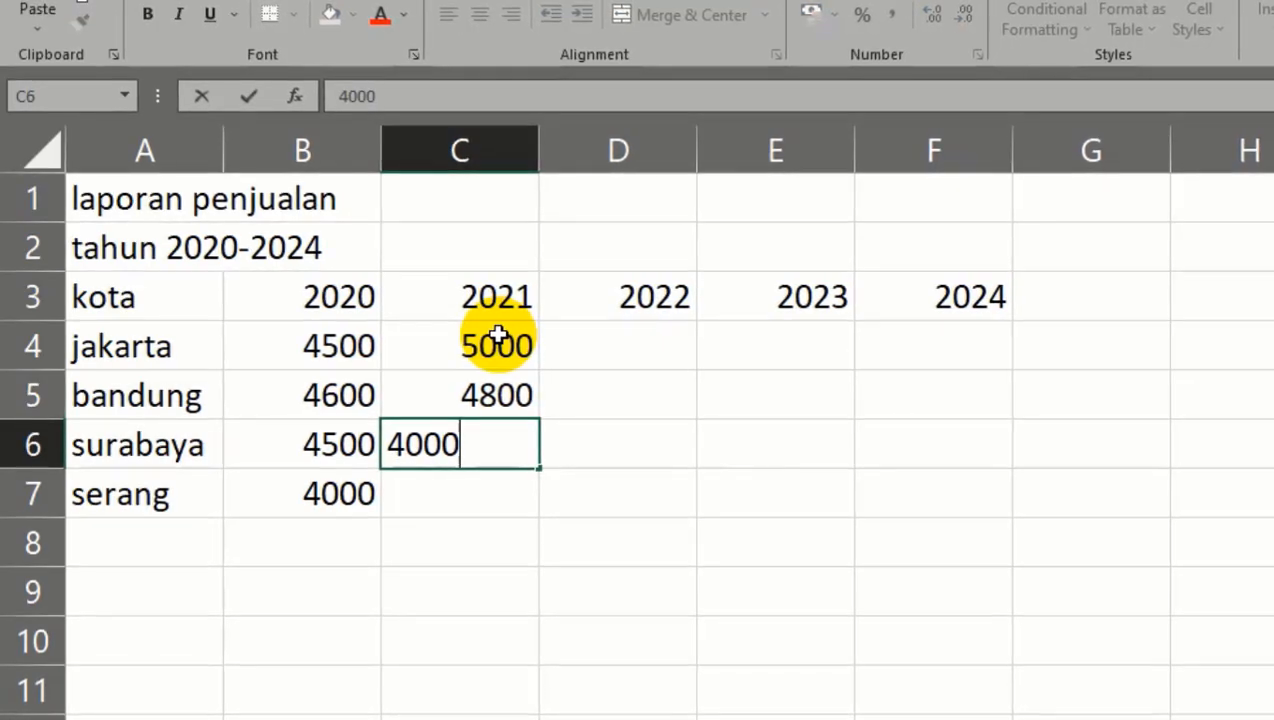
pyautogui.press('Return')
pyautogui.write('4500')
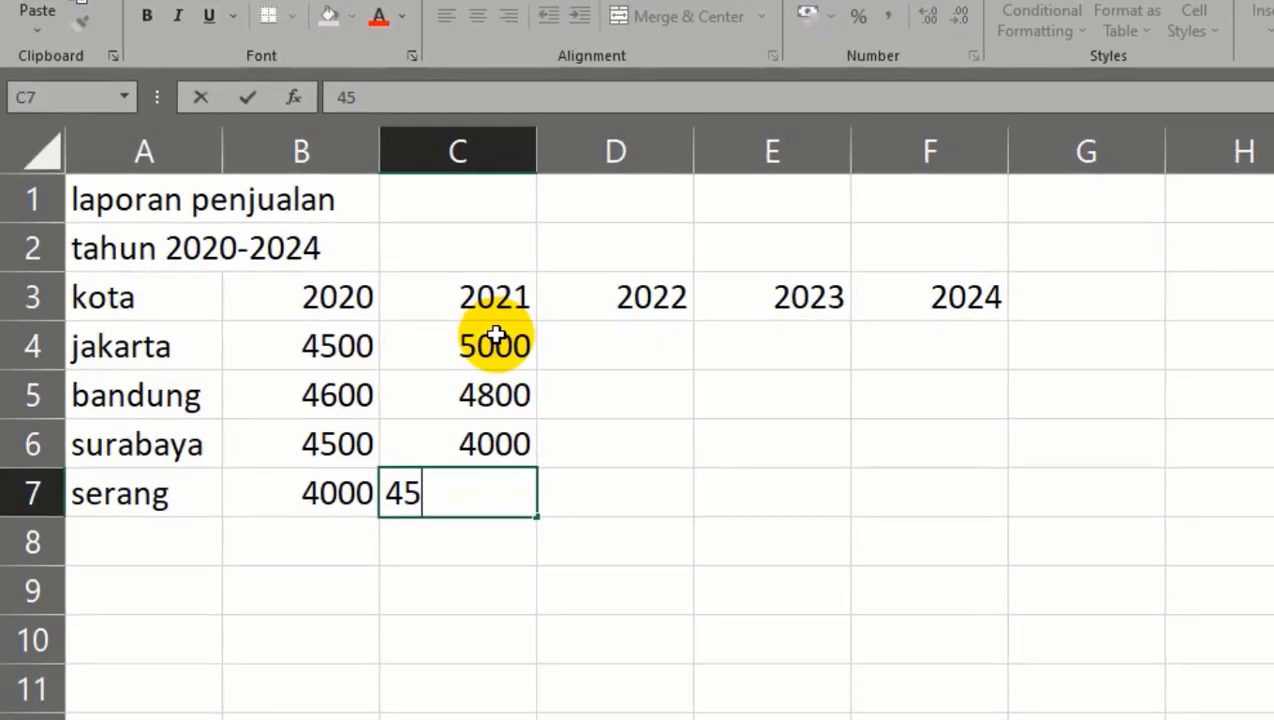
pyautogui.press('Return')
# Fill the 2022 sales in cells D4 to D7 with 5500, 5200, 4500 and 4600, and move to cell E4.
pyautogui.press('Right')
pyautogui.press('Up')
pyautogui.press('Up')
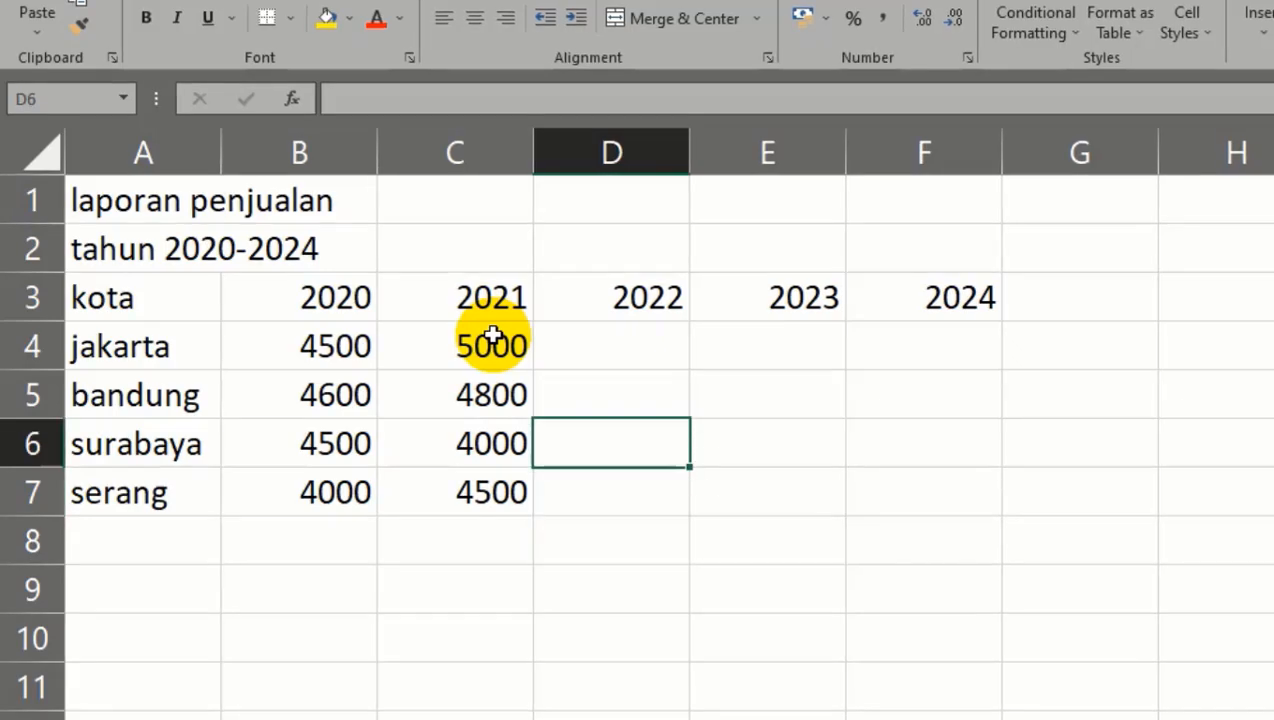
pyautogui.press('Up')
pyautogui.press('Up')
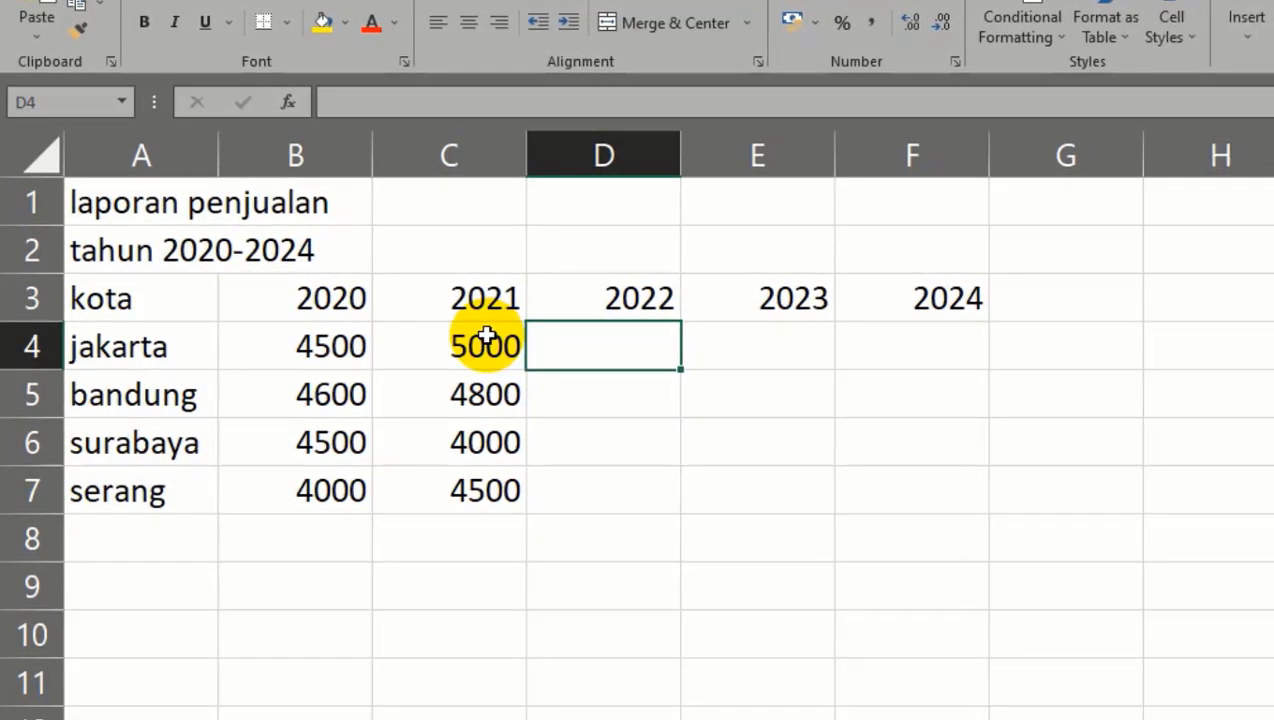
pyautogui.write('5500')
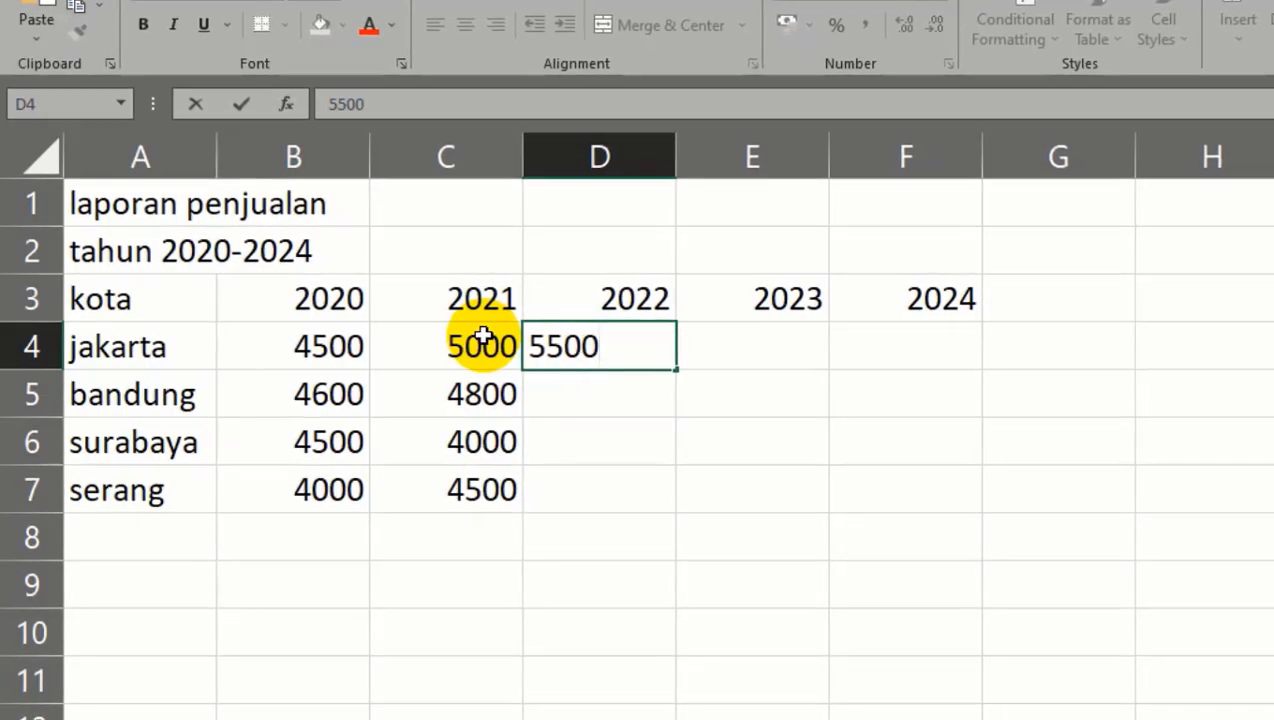
pyautogui.press('Return')
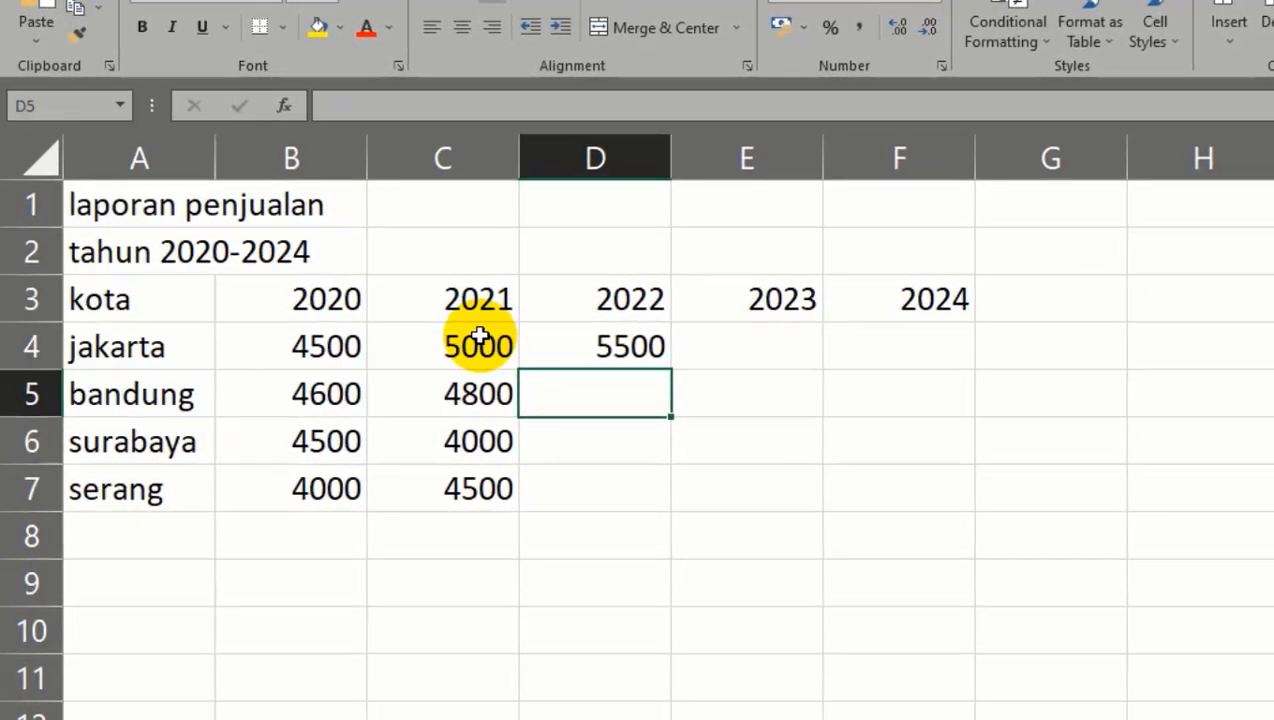
pyautogui.write('5200')
pyautogui.press('Return')
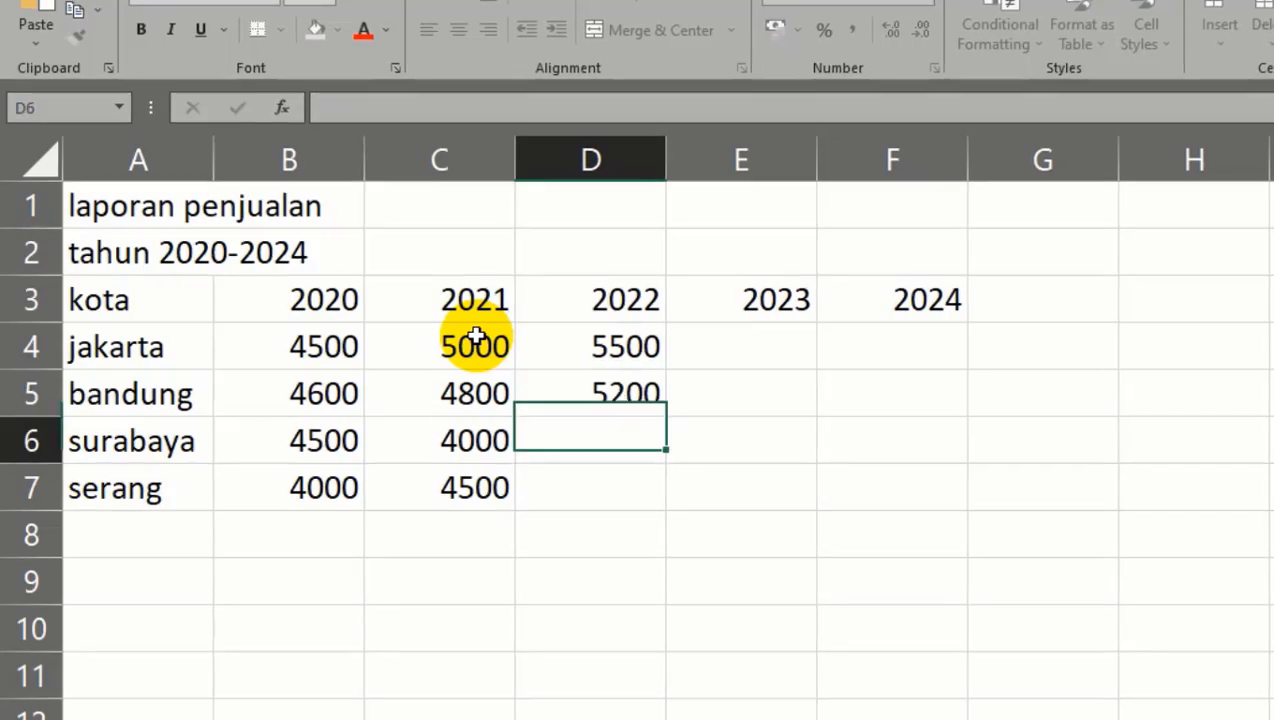
pyautogui.write('2')
pyautogui.press('BackSpace')
pyautogui.write('45')
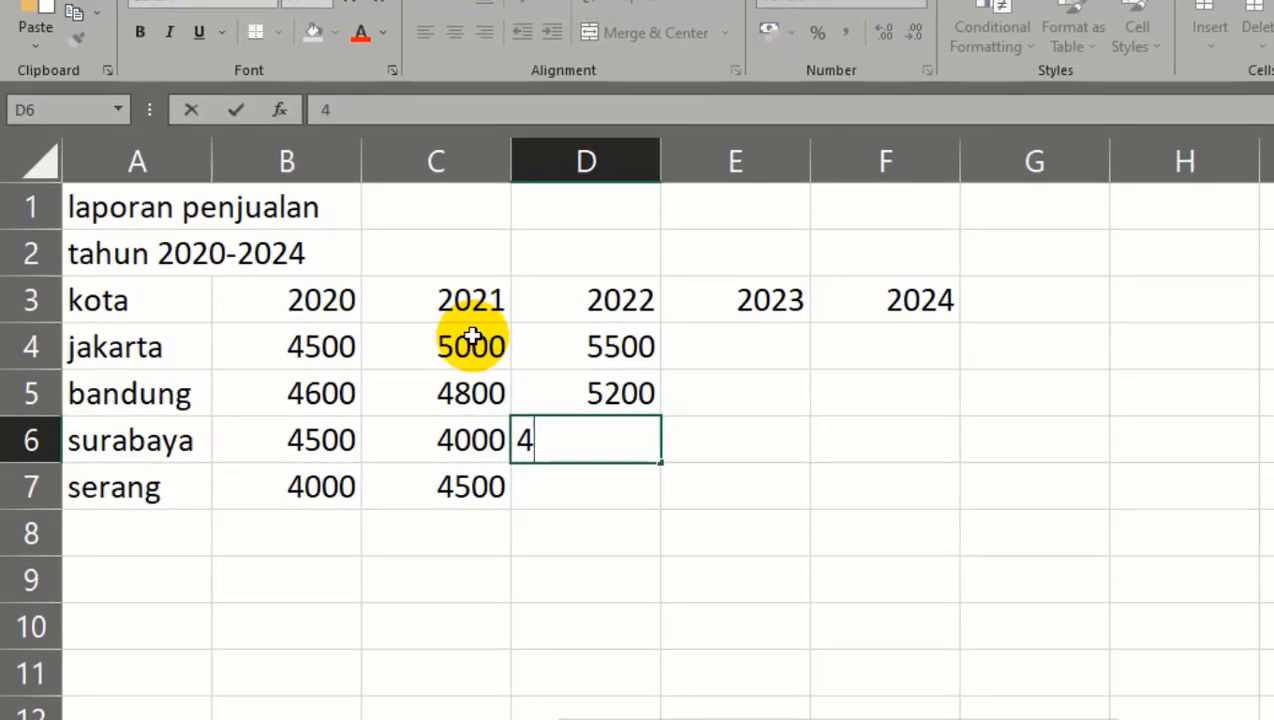
pyautogui.write('00')
pyautogui.press('Return')
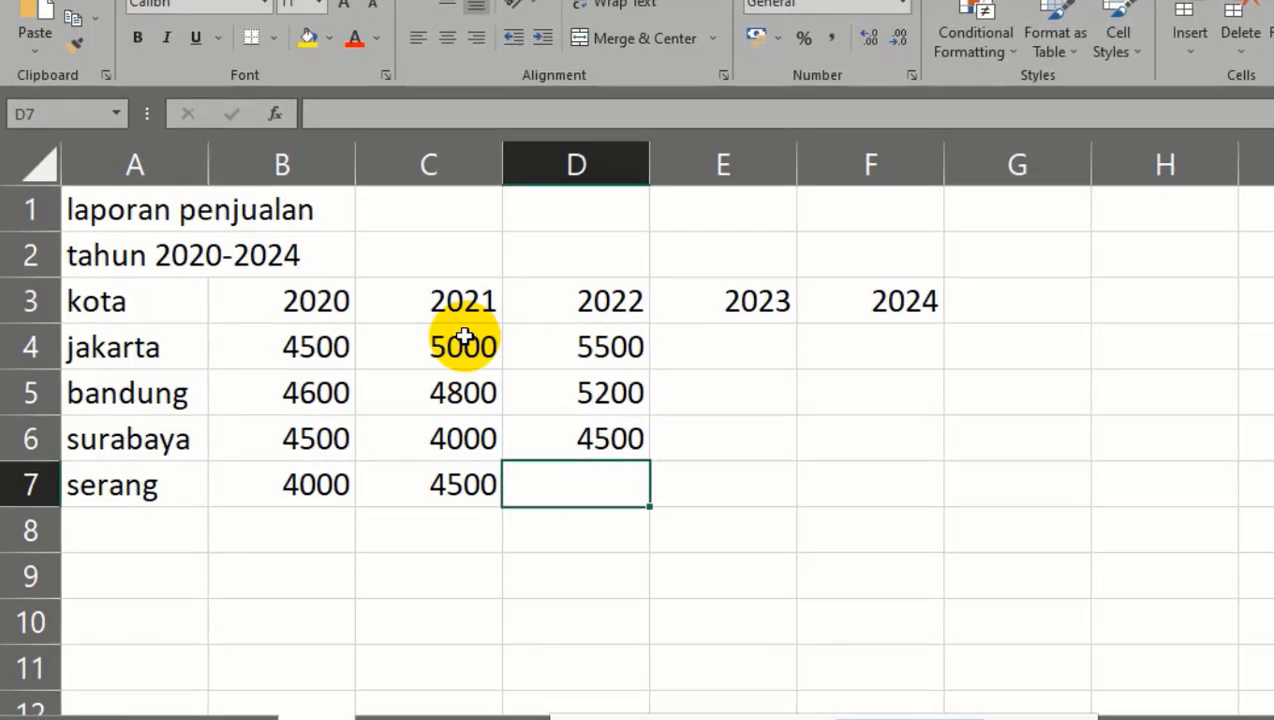
pyautogui.write('4600')
pyautogui.press('Return')
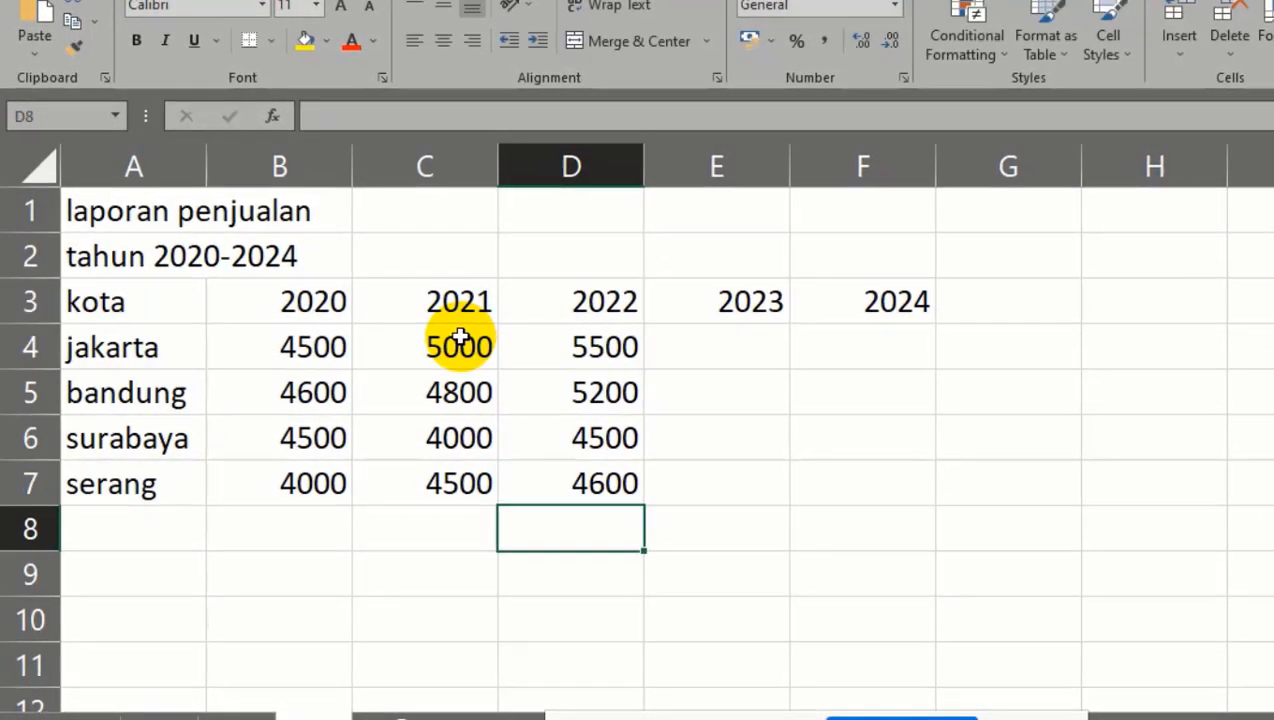
pyautogui.press('Up')
pyautogui.press('Right')
pyautogui.press('Up')
pyautogui.press('Up')
pyautogui.press('Up')
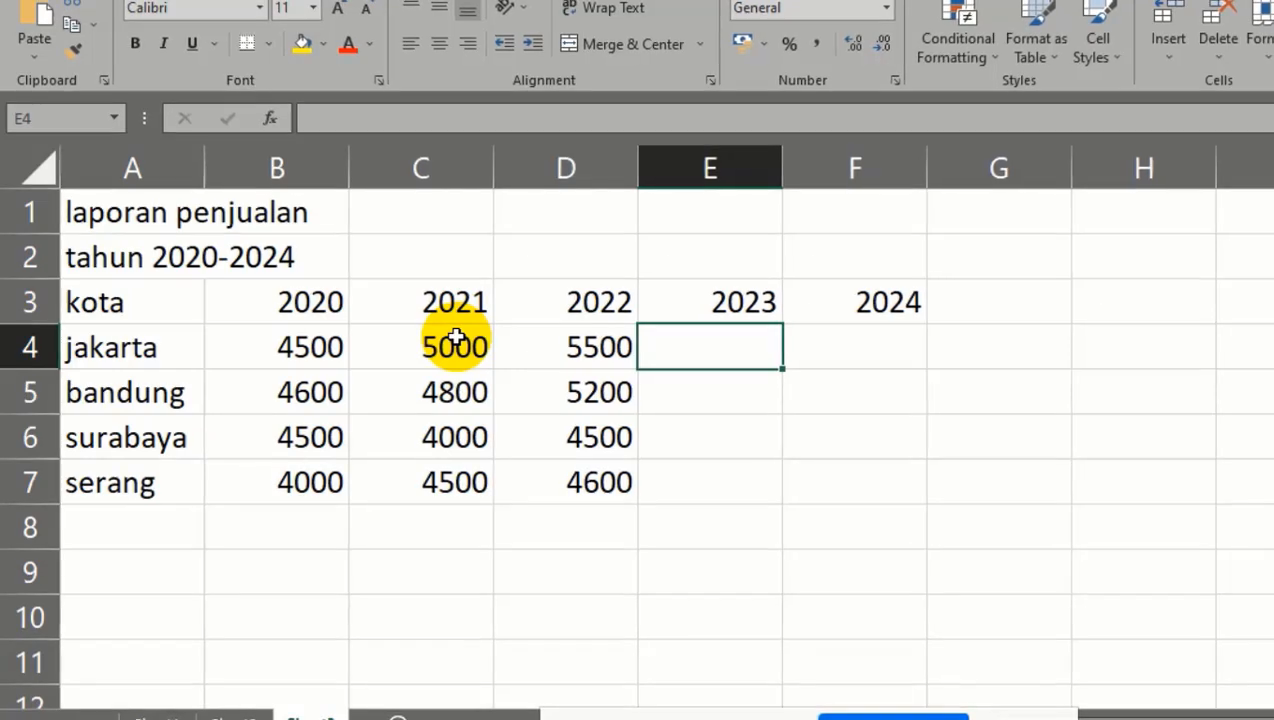
# Switch to the Google Meet window and admit everyone waiting to join the call.
pyautogui.click(885, 719)
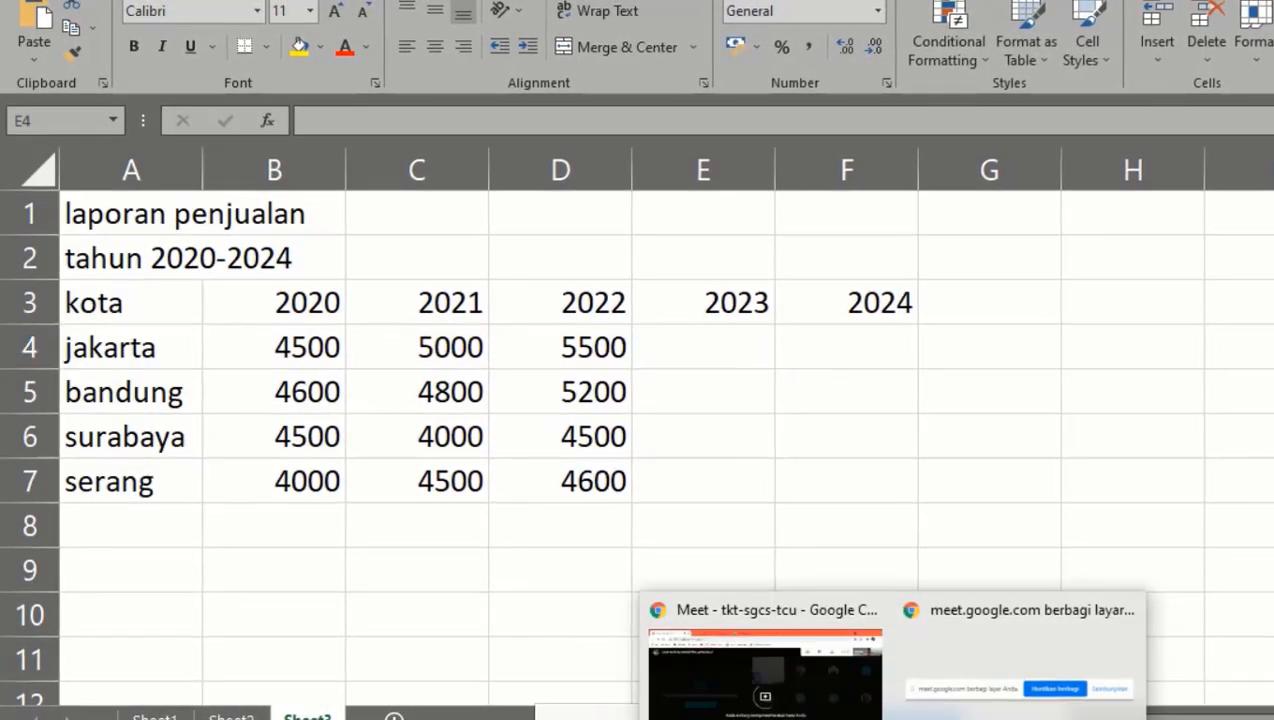
pyautogui.click(793, 682)
pyautogui.click(1052, 178)
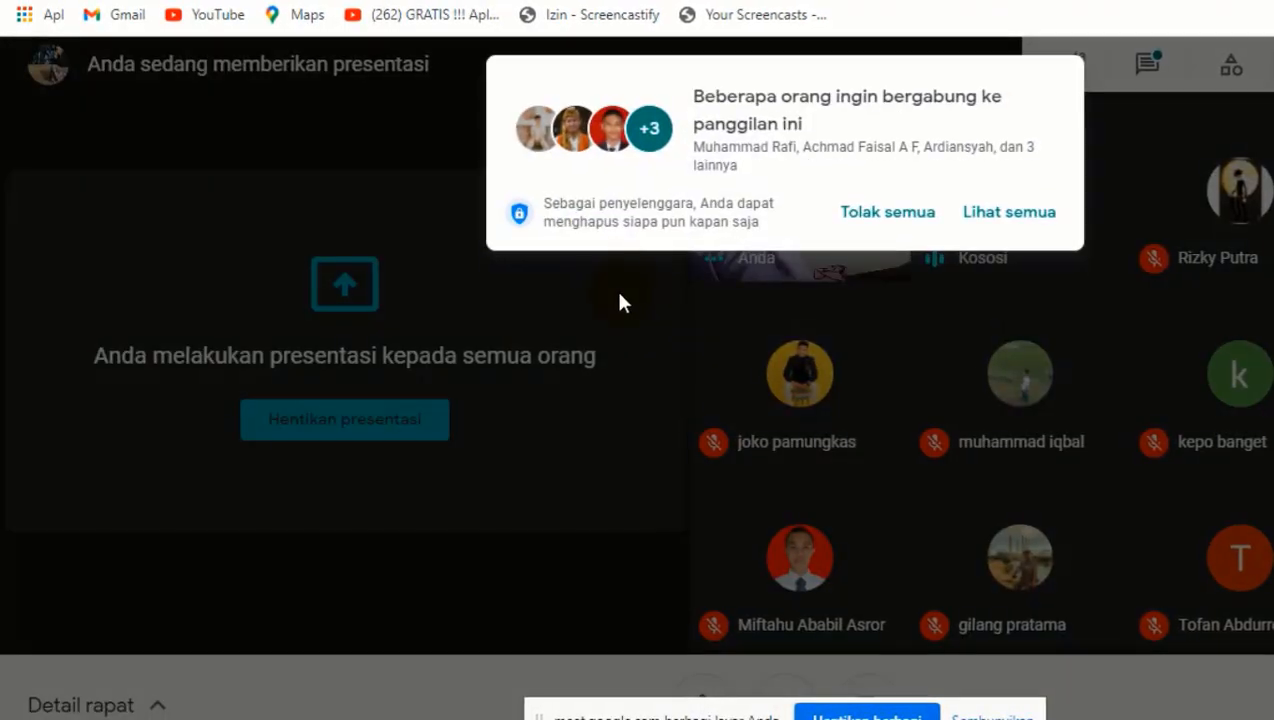
pyautogui.click(1036, 212)
pyautogui.click(1016, 287)
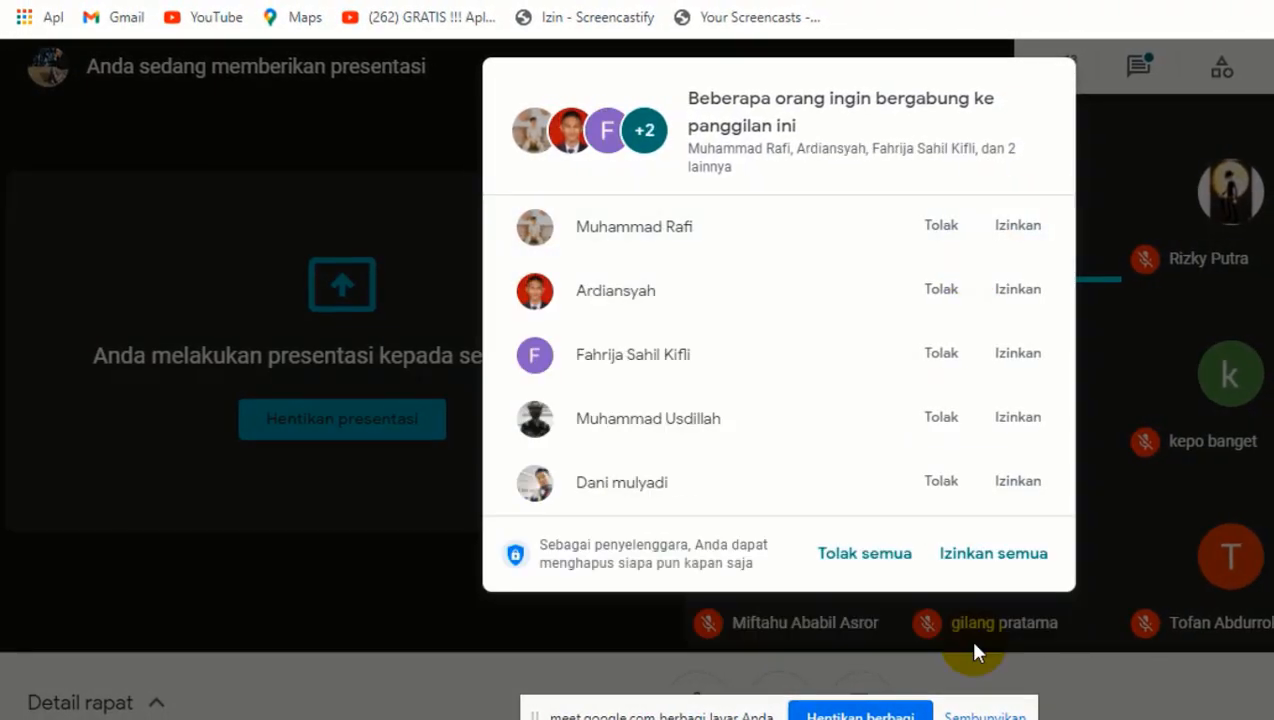
pyautogui.click(1010, 556)
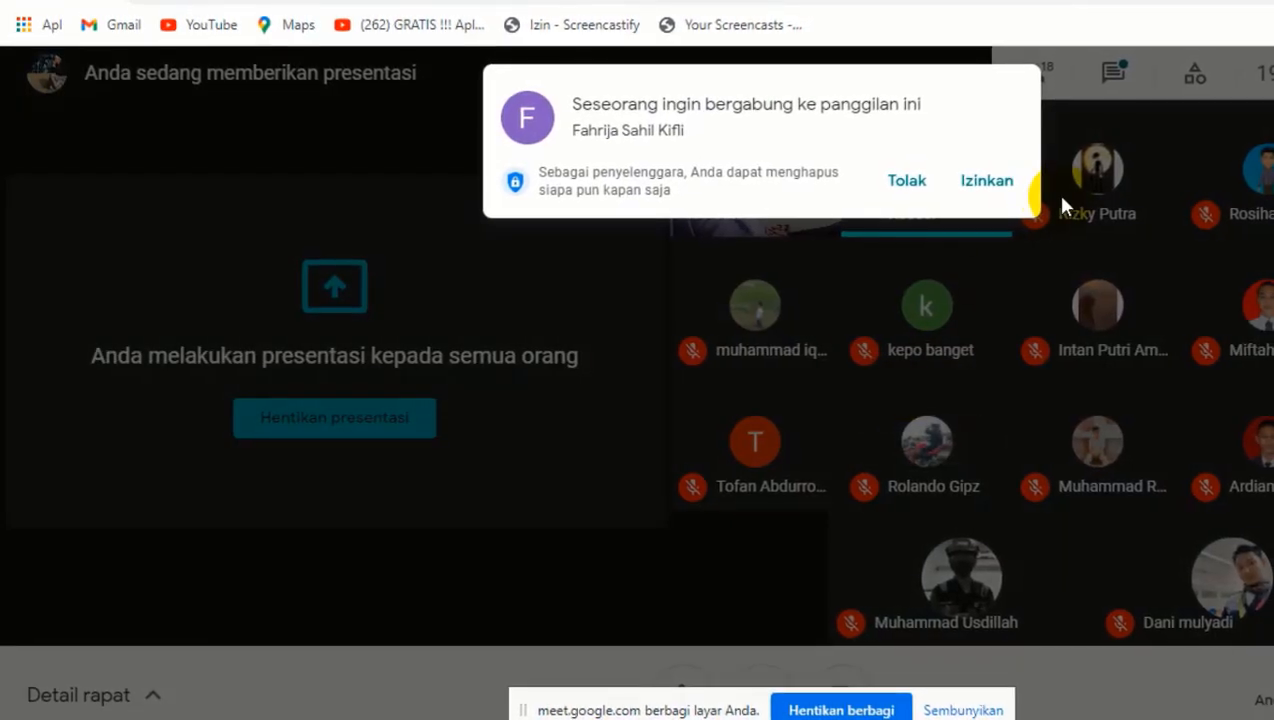
pyautogui.click(985, 185)
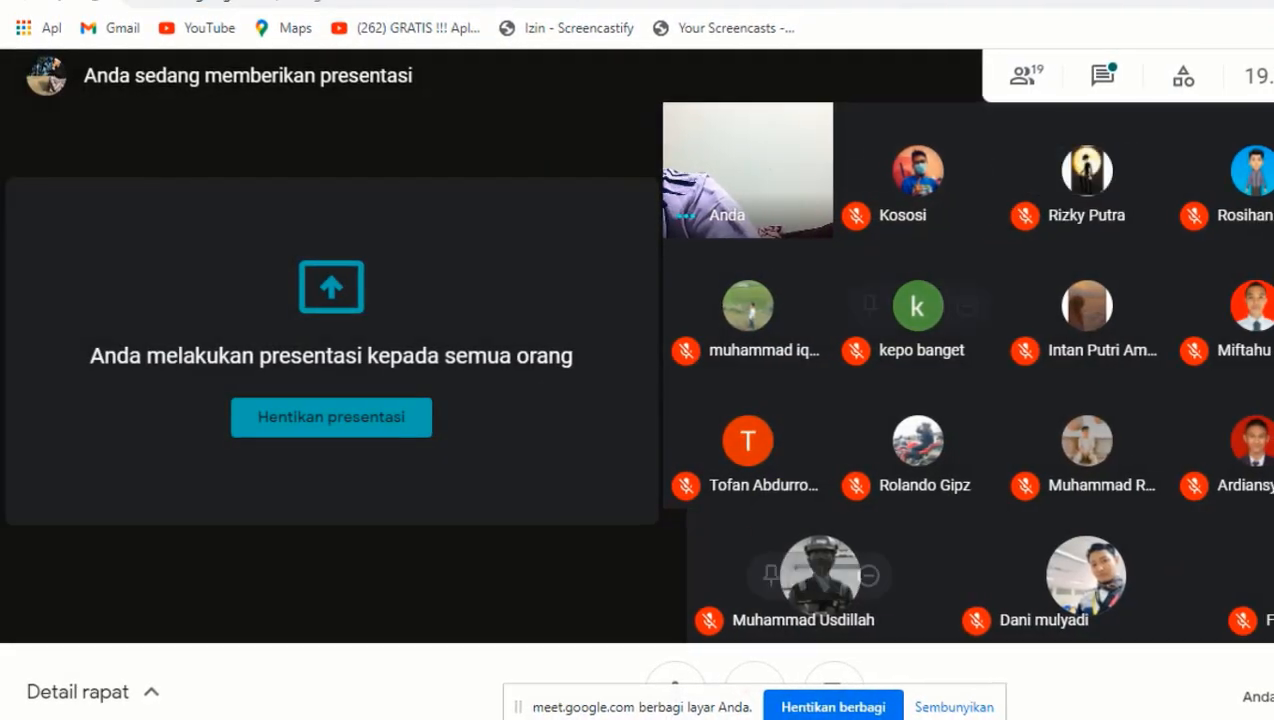
# Return to the Excel workbook and fill the 2023 sales in cells E4 to E7 with 4000, 5200, 5000 and 4800.
pyautogui.hotkey('alt', 'Tab')
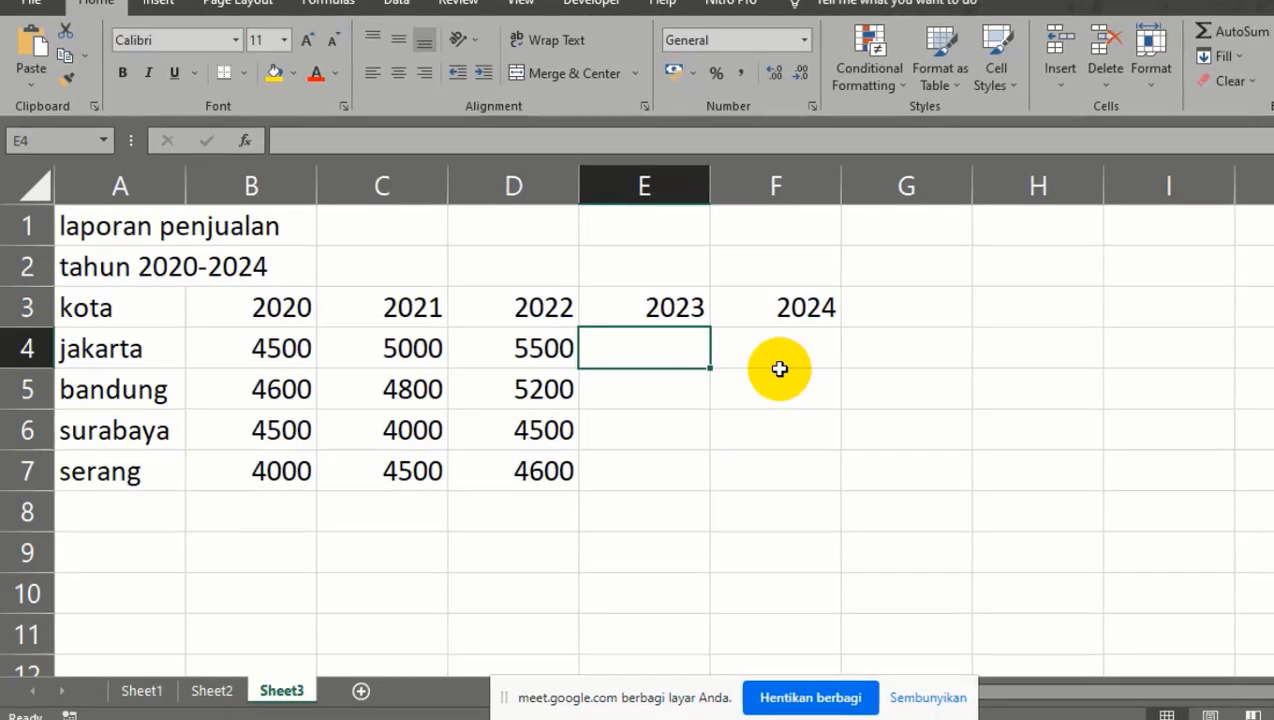
pyautogui.write('4000')
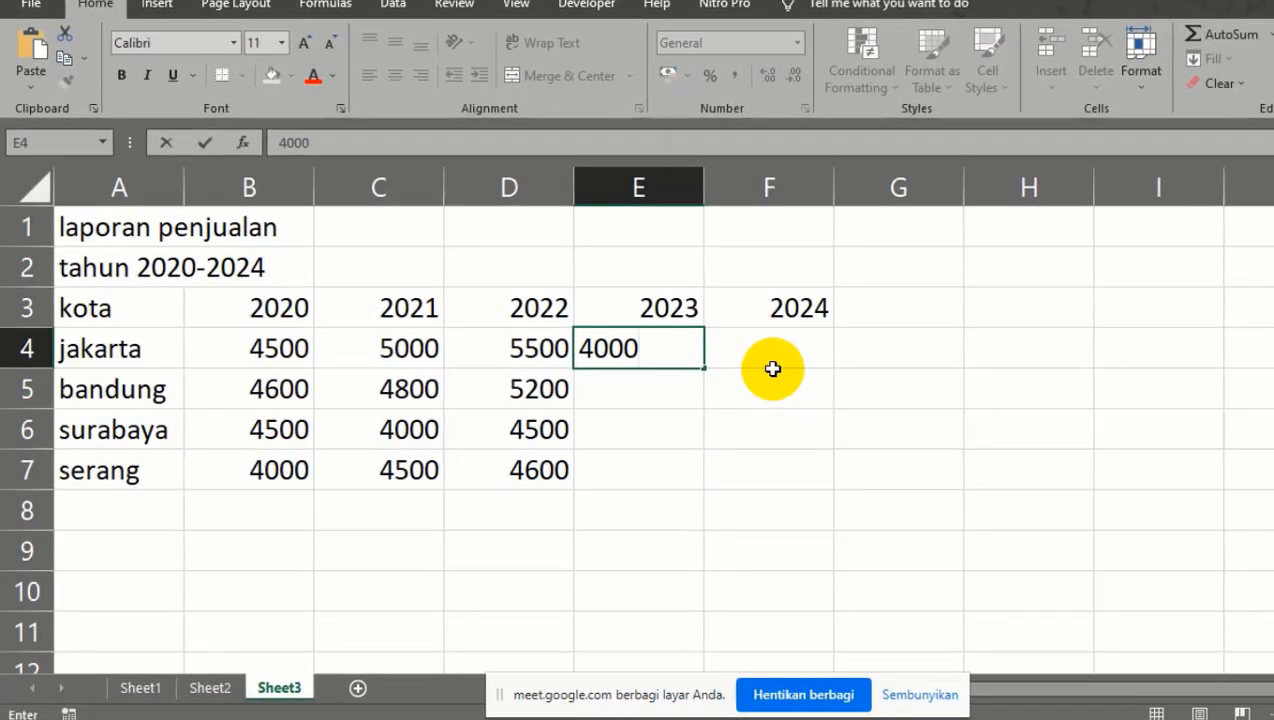
pyautogui.press('Return')
pyautogui.write('5200')
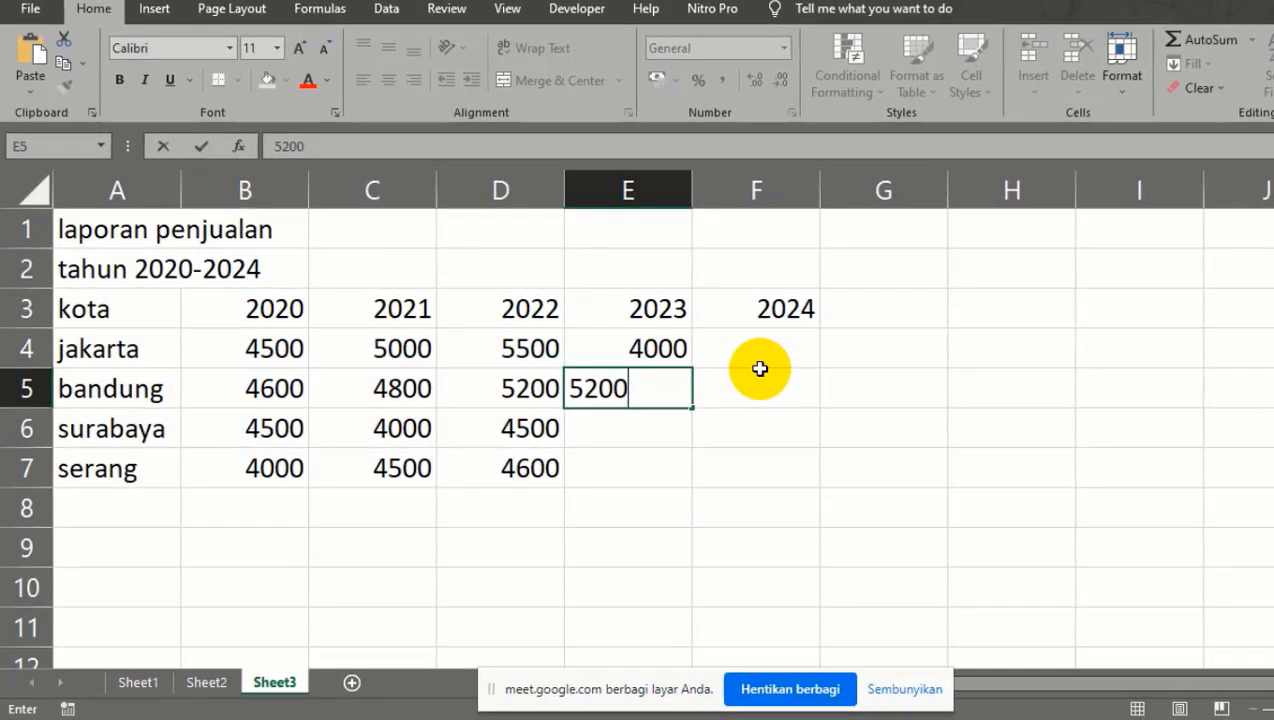
pyautogui.press('Return')
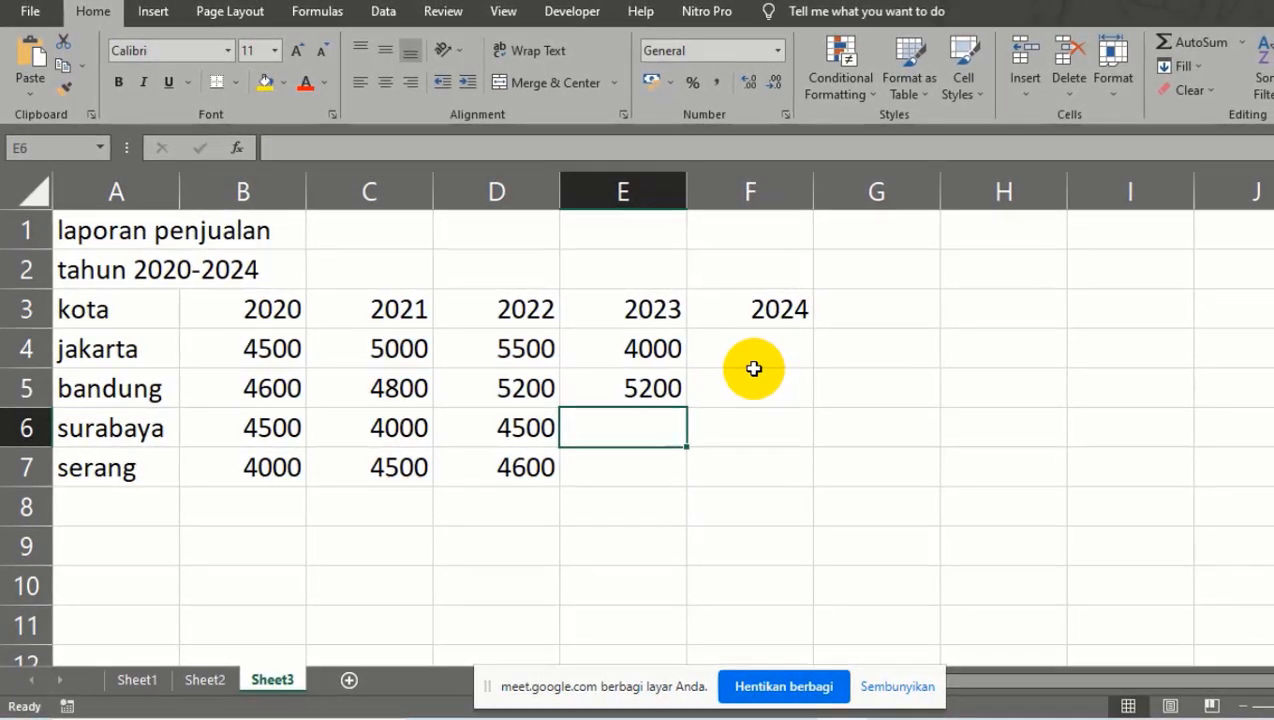
pyautogui.write('5000')
pyautogui.press('Return')
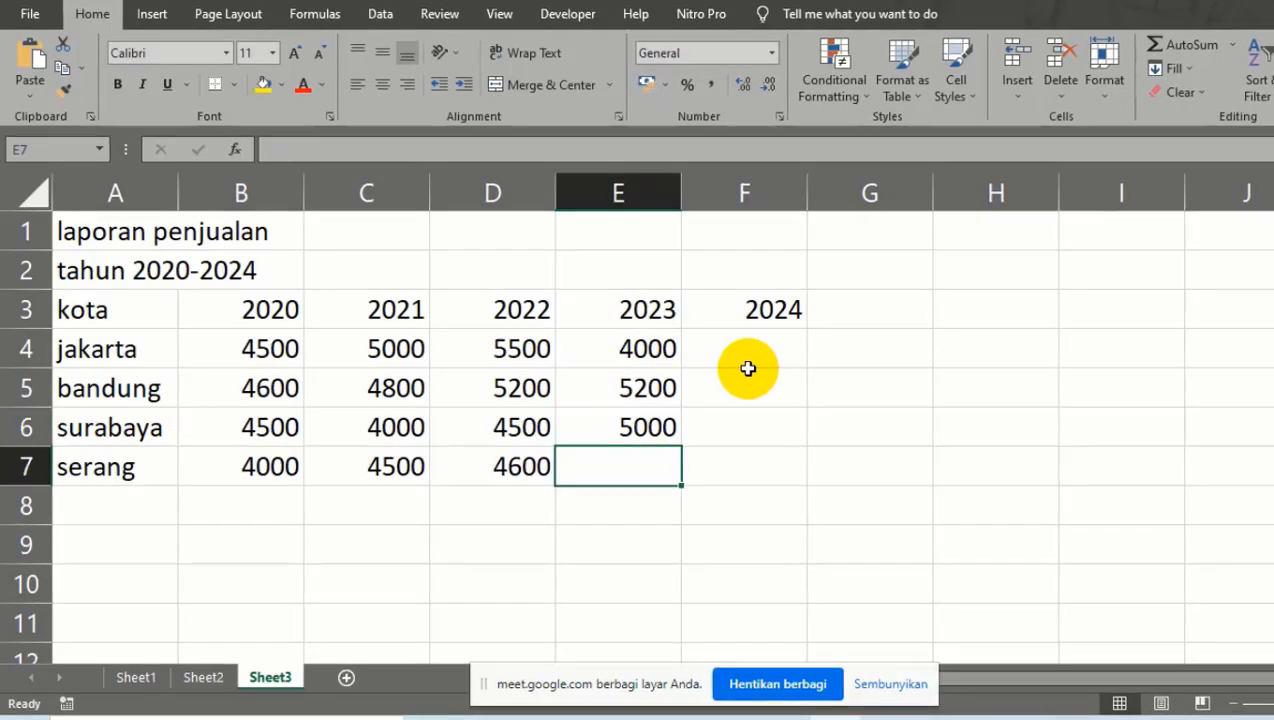
pyautogui.write('480')
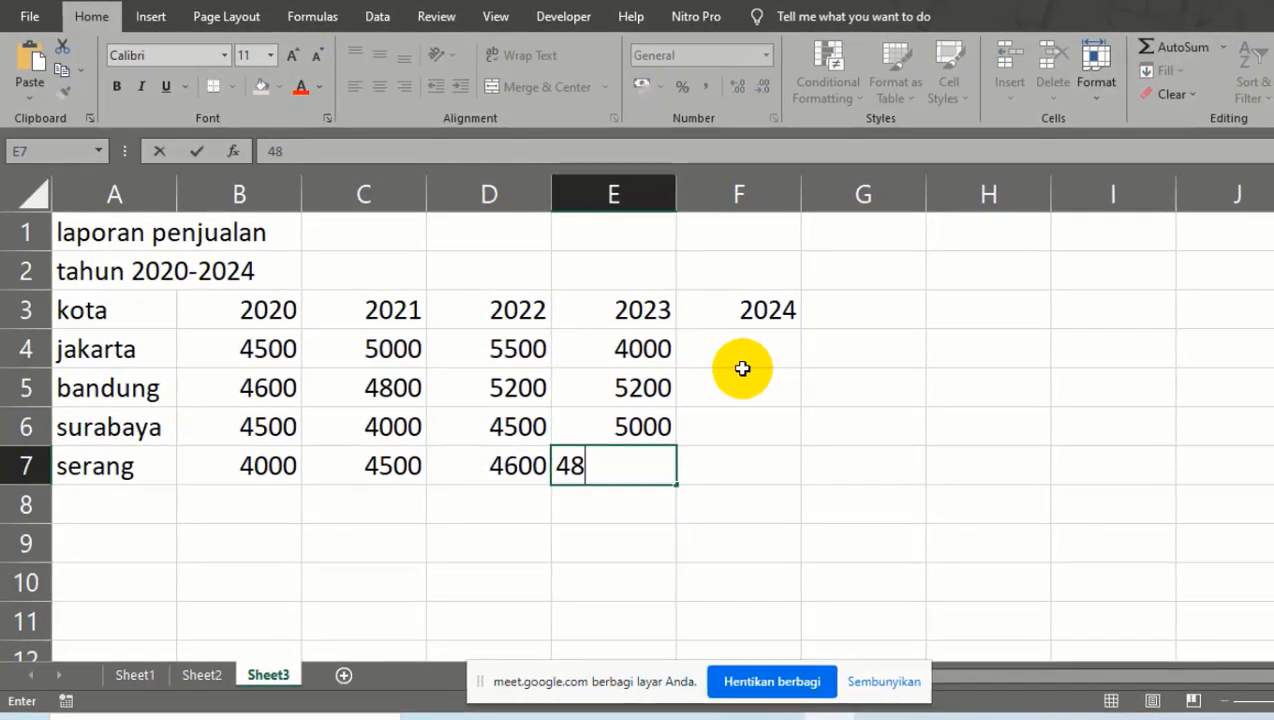
pyautogui.write('0')
pyautogui.press('Return')
# Fill the 2024 sales in cells F4 to F7 with 5000, 5500, 5200 and 5100.
pyautogui.press('Up')
pyautogui.press('Right')
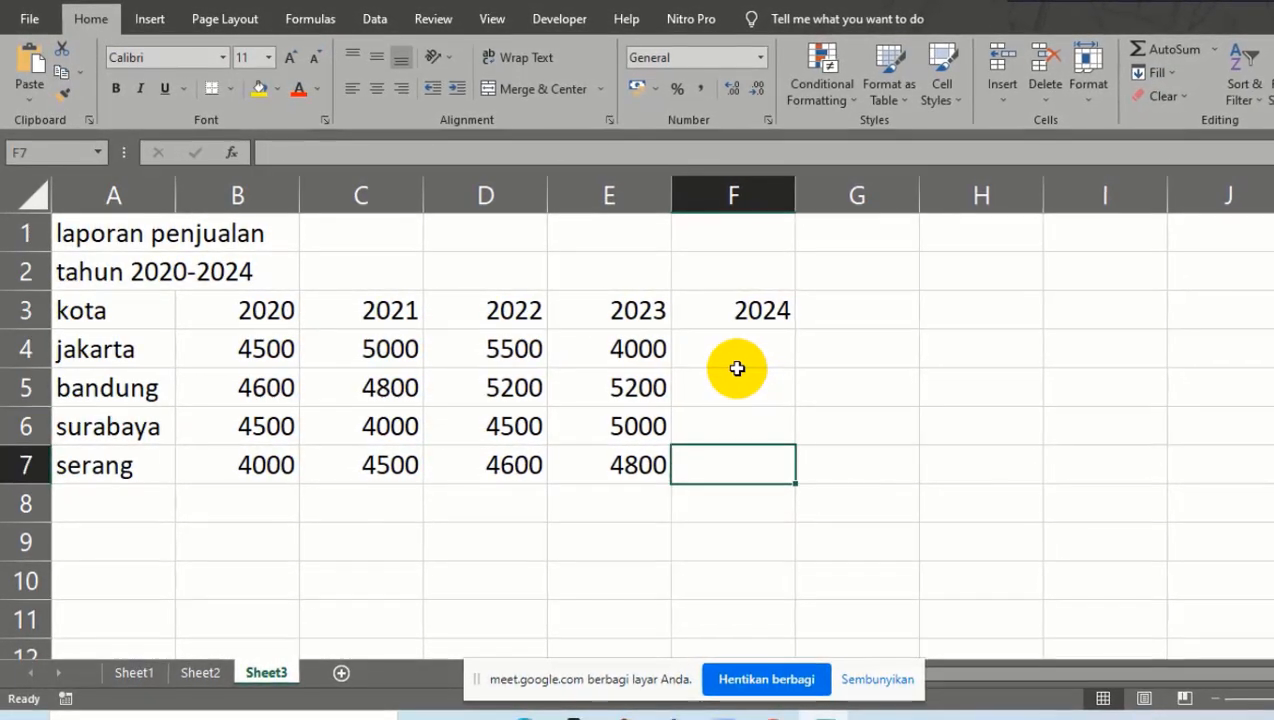
pyautogui.press('Up')
pyautogui.press('Up')
pyautogui.press('Up')
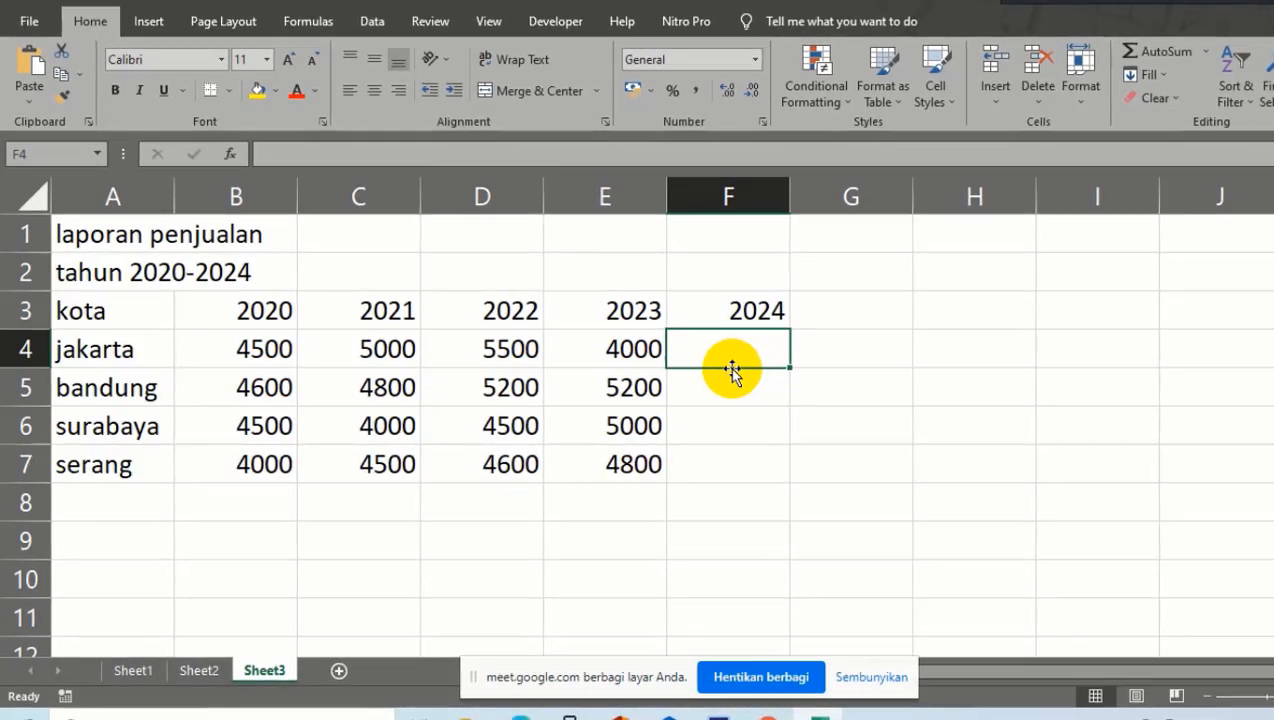
pyautogui.write('5000')
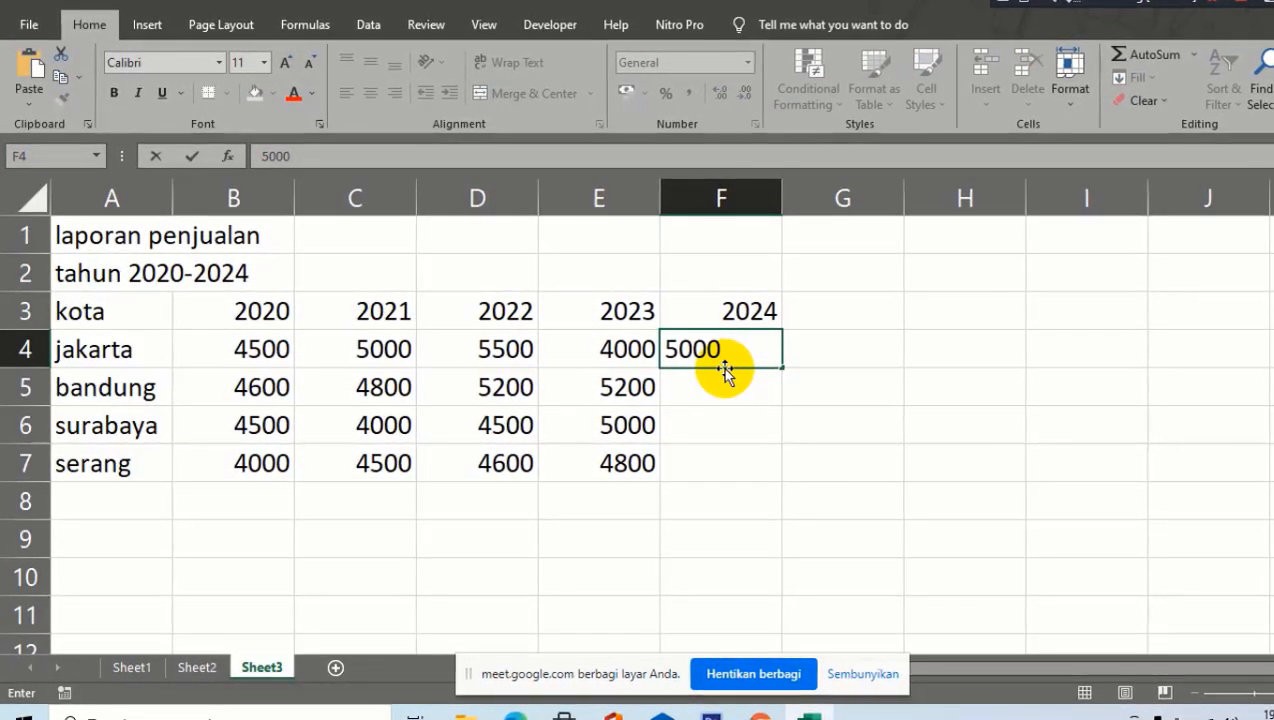
pyautogui.press('Return')
pyautogui.write('550')
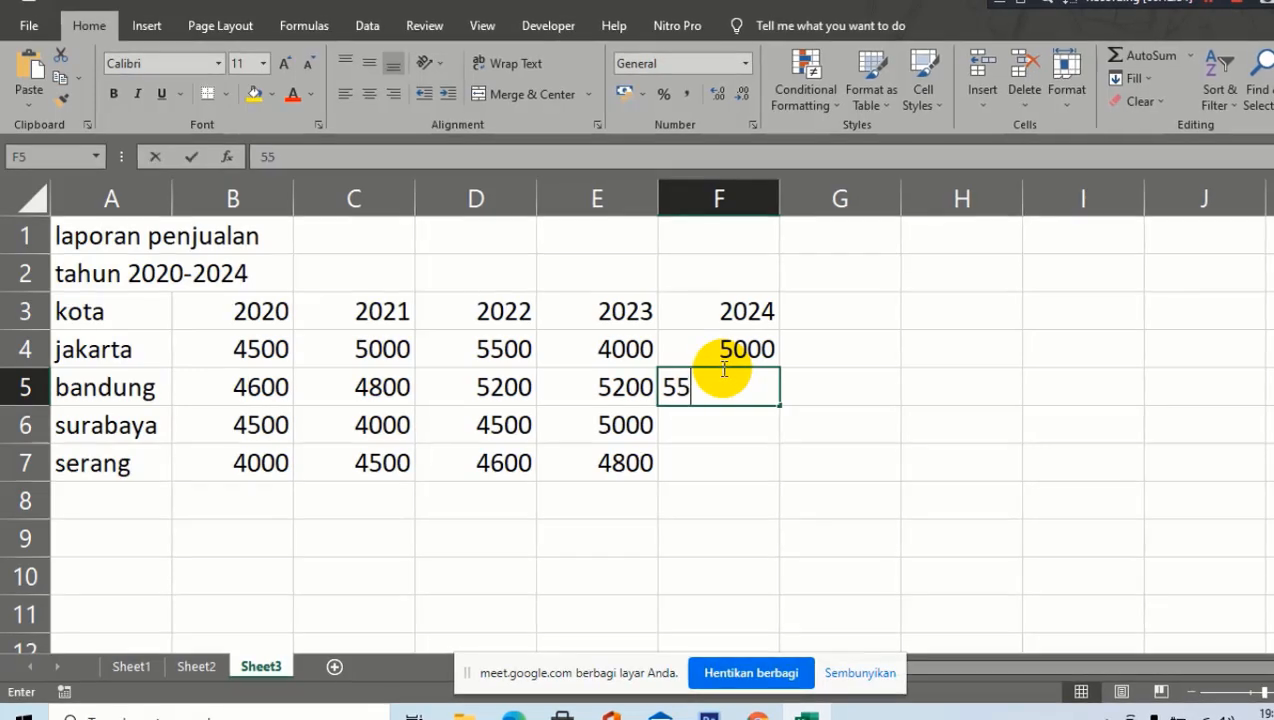
pyautogui.write('0')
pyautogui.press('Return')
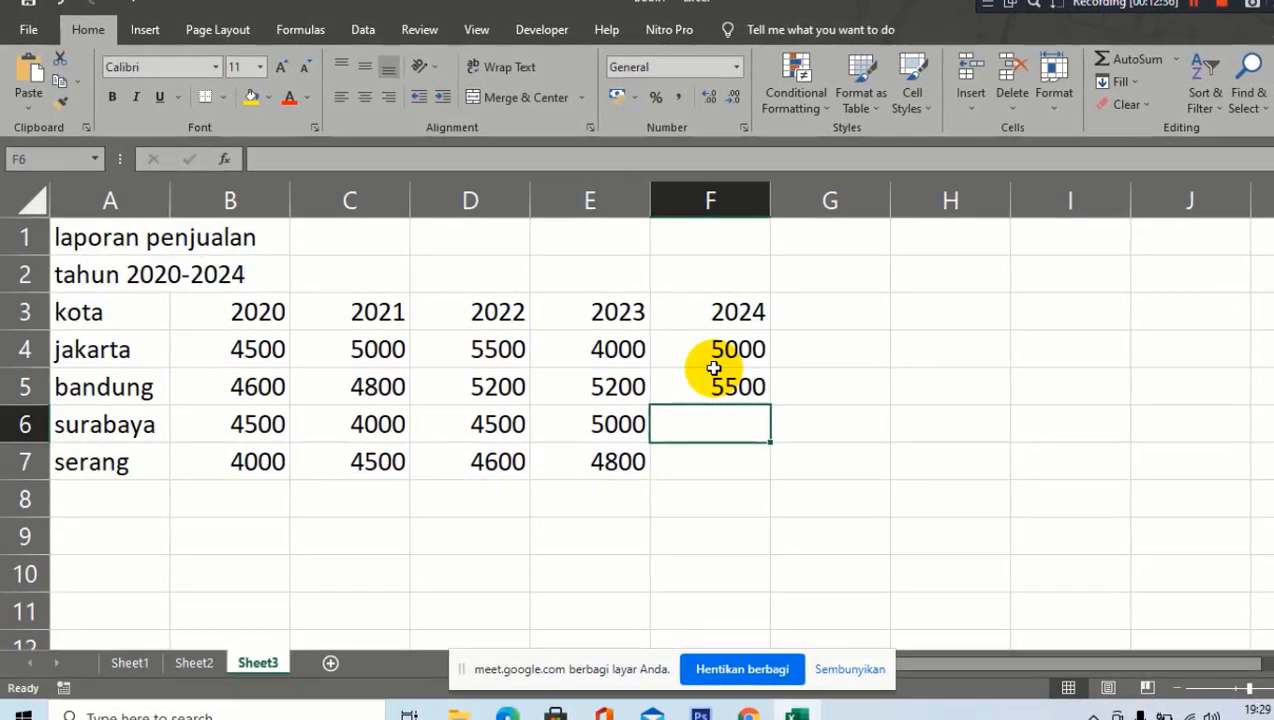
pyautogui.write('5200')
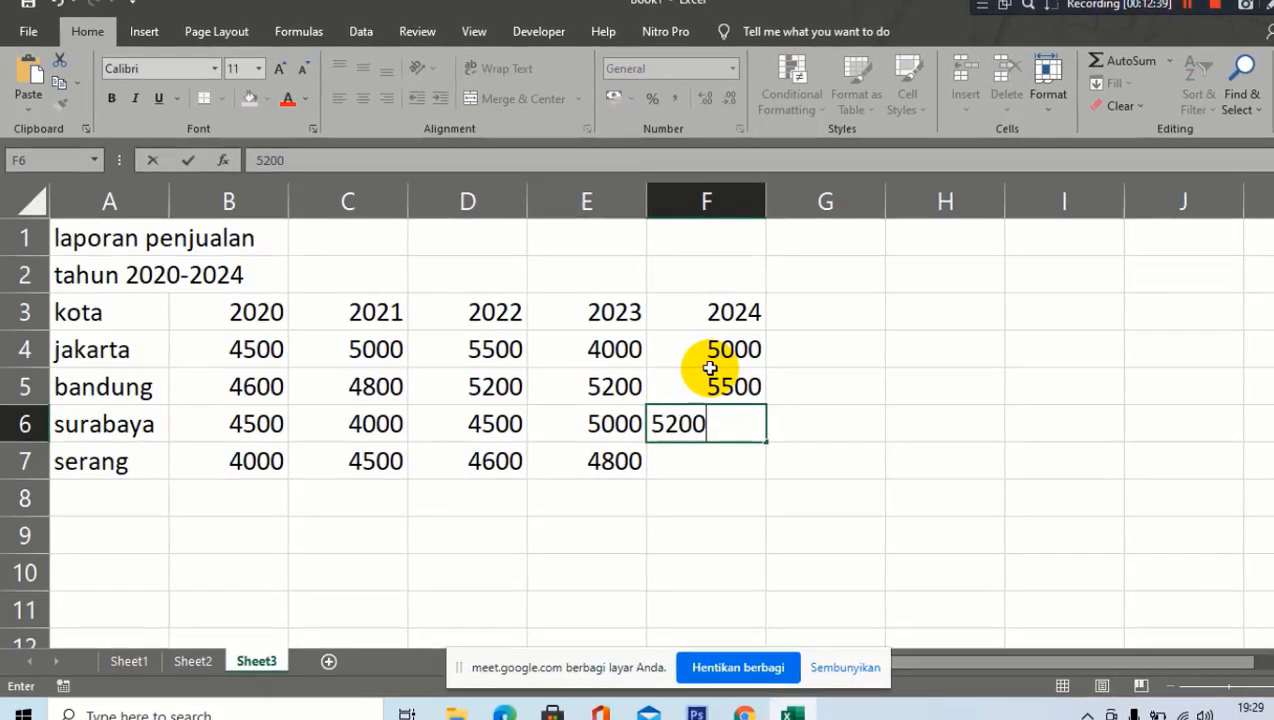
pyautogui.press('Return')
pyautogui.write('5100')
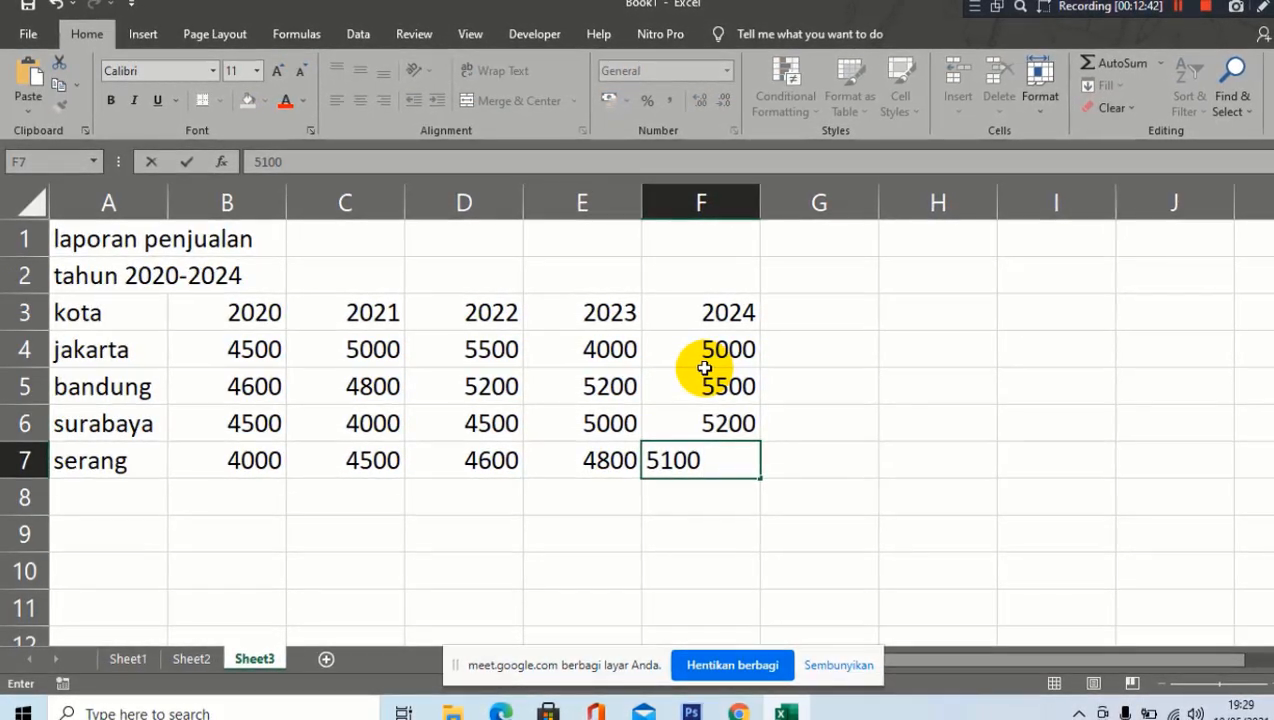
pyautogui.press('Return')
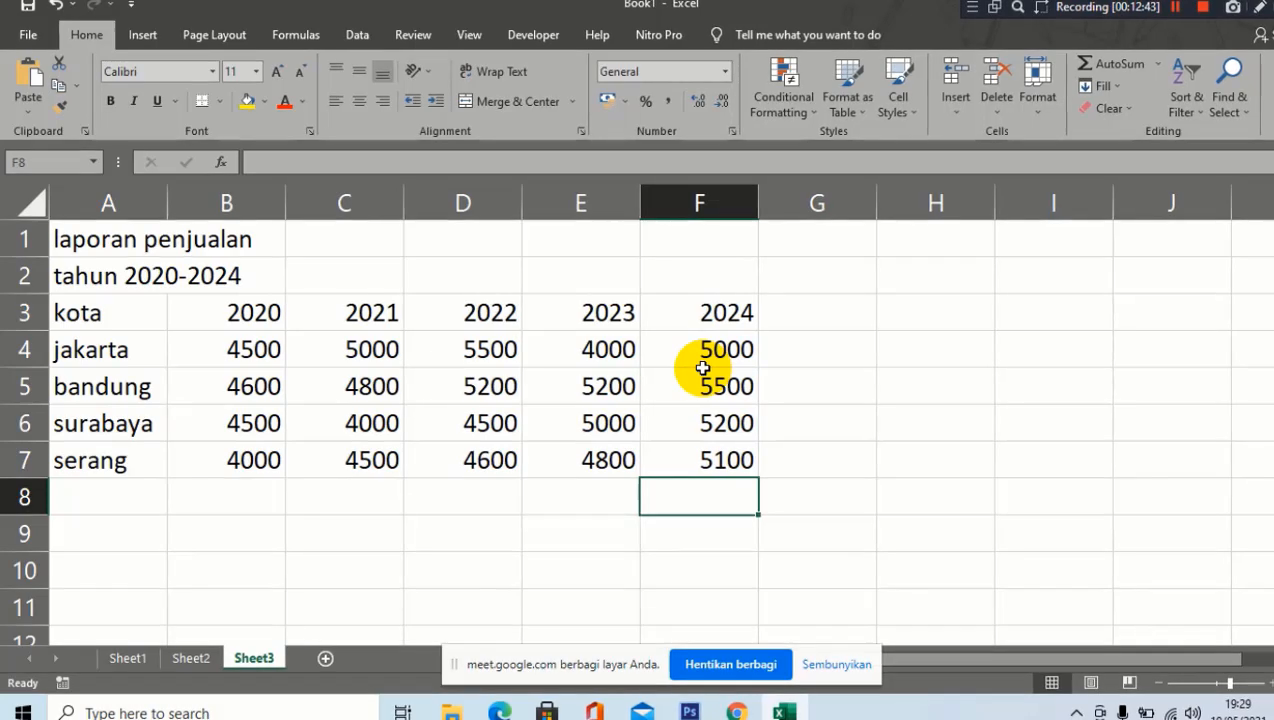
# Merge and center the two title lines in rows 1 and 2, each across columns A to F.
pyautogui.click(617, 381)
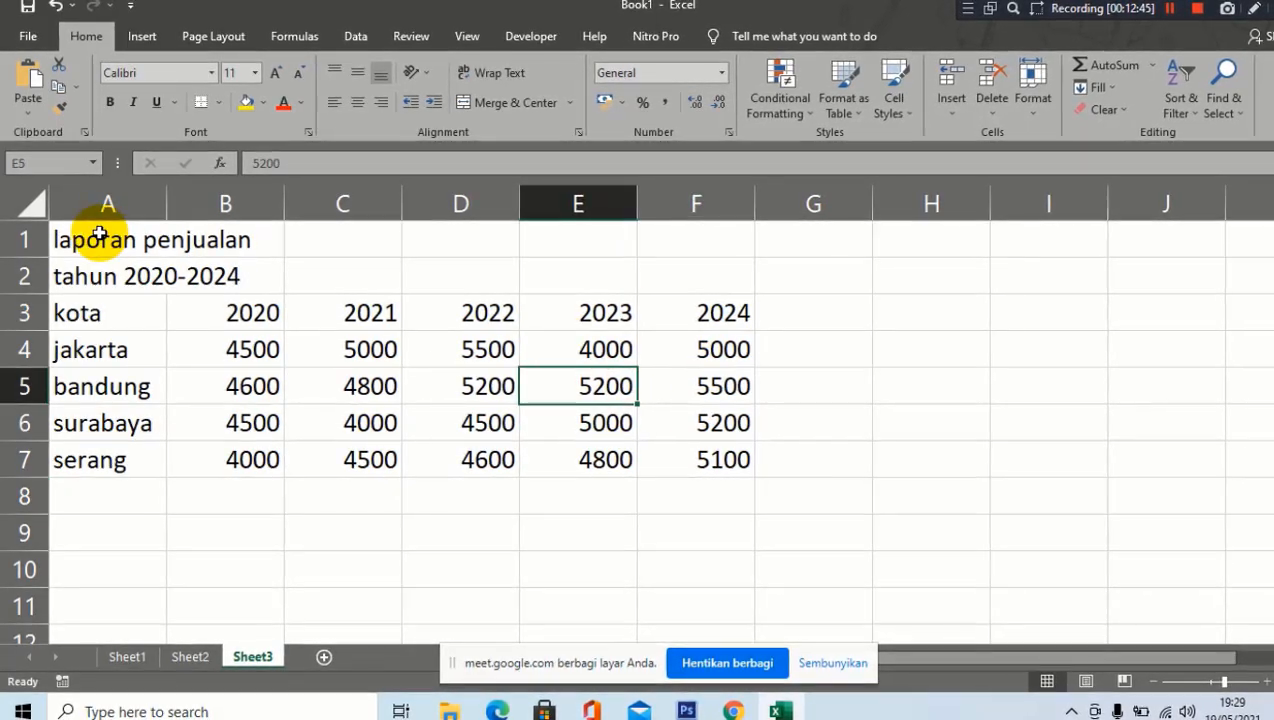
pyautogui.moveTo(65, 243); pyautogui.dragTo(711, 239)
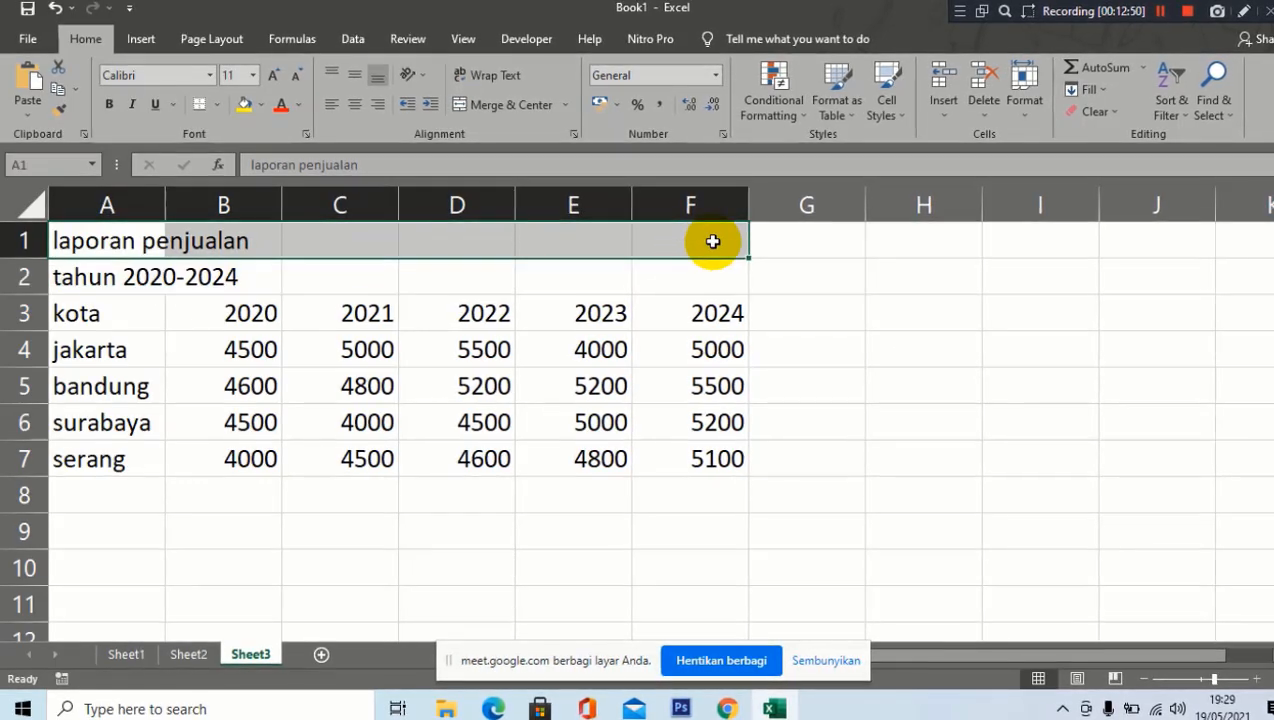
pyautogui.click(487, 108)
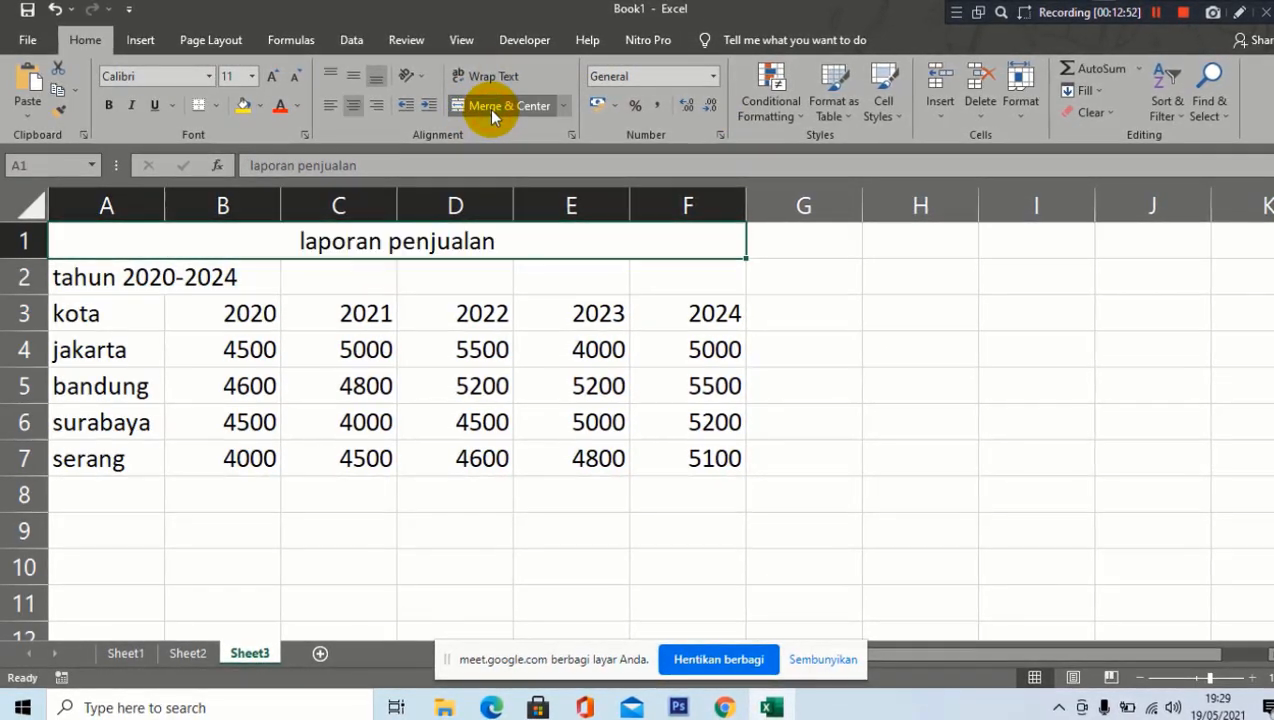
pyautogui.click(410, 343)
pyautogui.moveTo(49, 284); pyautogui.dragTo(716, 282)
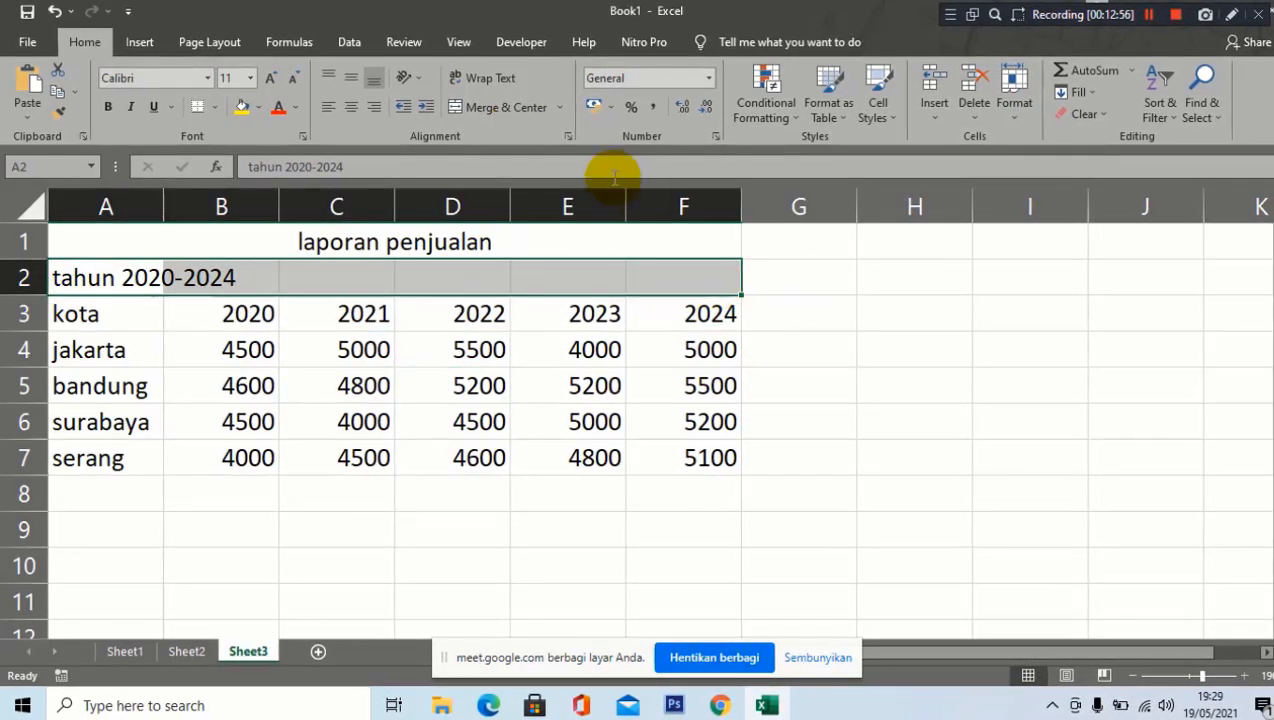
pyautogui.click(464, 107)
pyautogui.click(833, 316)
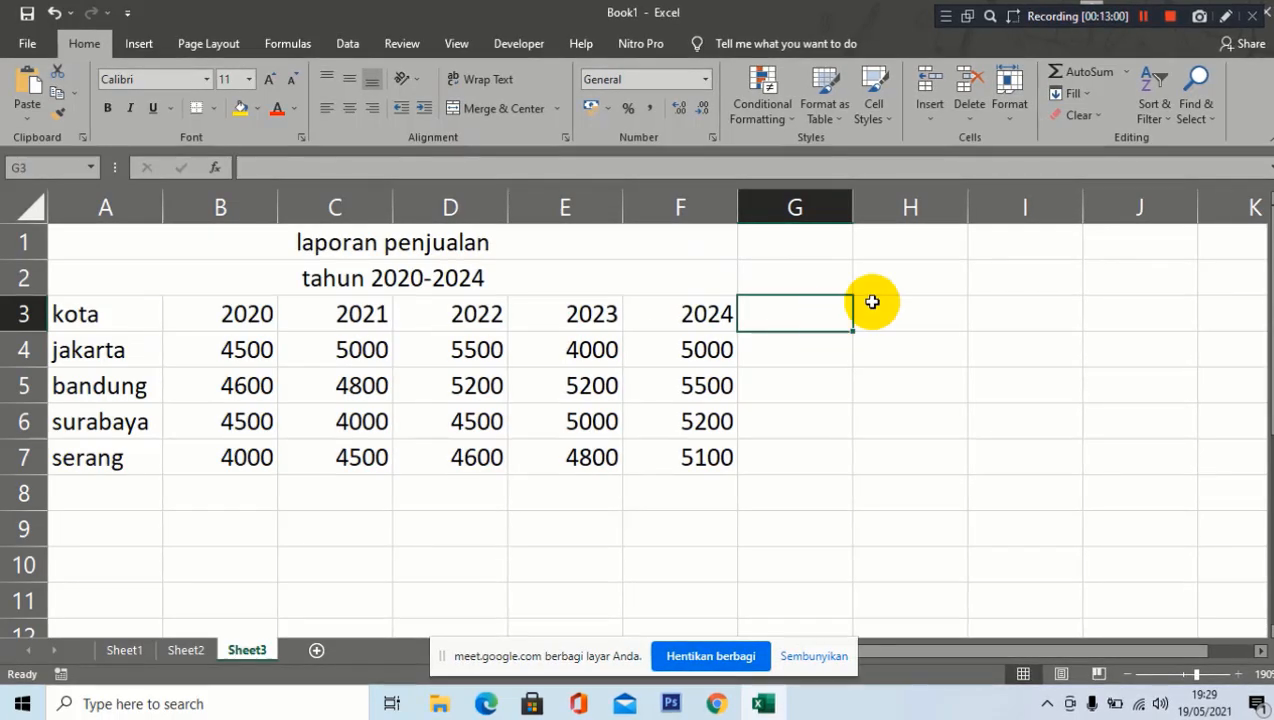
# Apply all borders to the sales table in cells A3 to F7.
pyautogui.moveTo(101, 328); pyautogui.dragTo(672, 456)
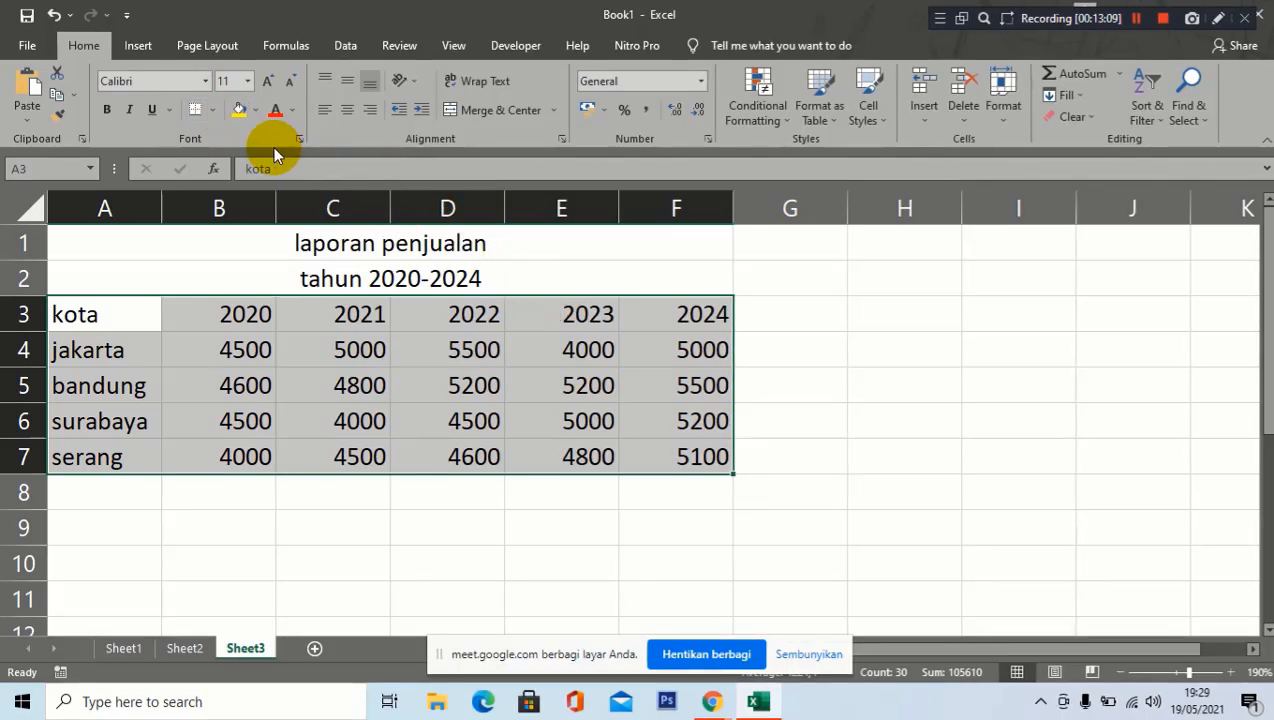
pyautogui.click(212, 109)
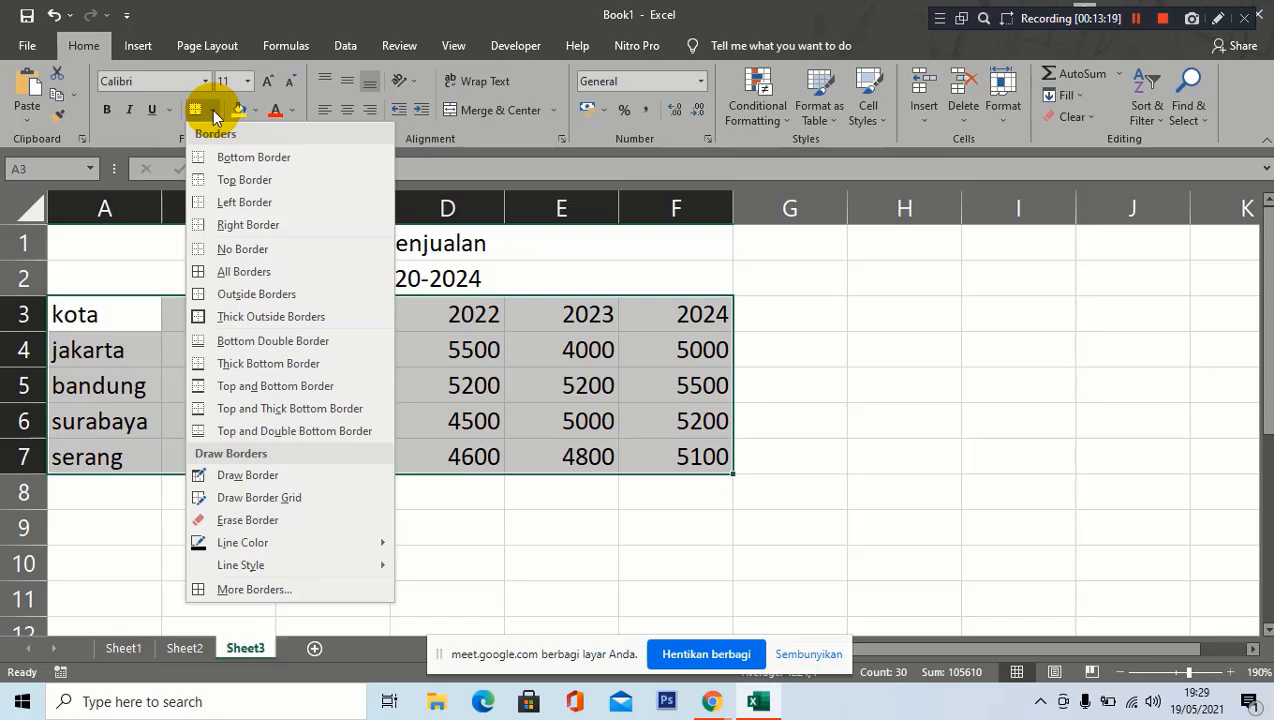
pyautogui.click(258, 272)
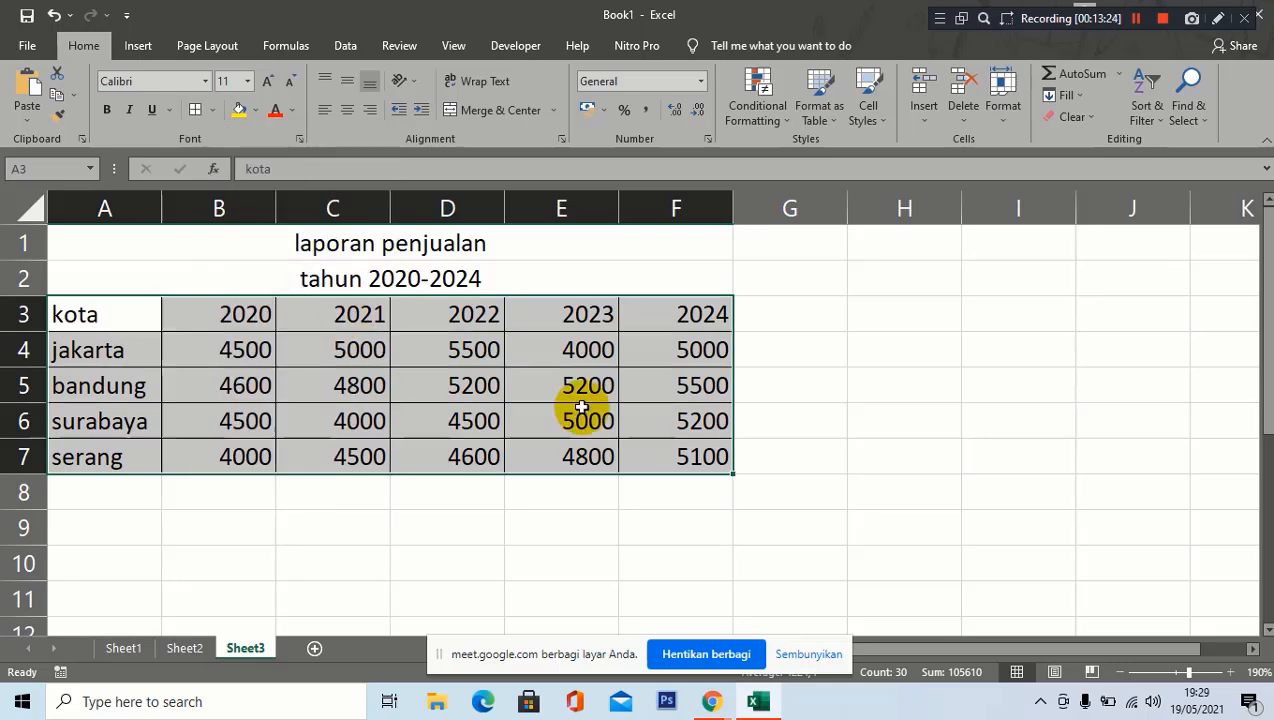
pyautogui.click(631, 421)
pyautogui.click(808, 418)
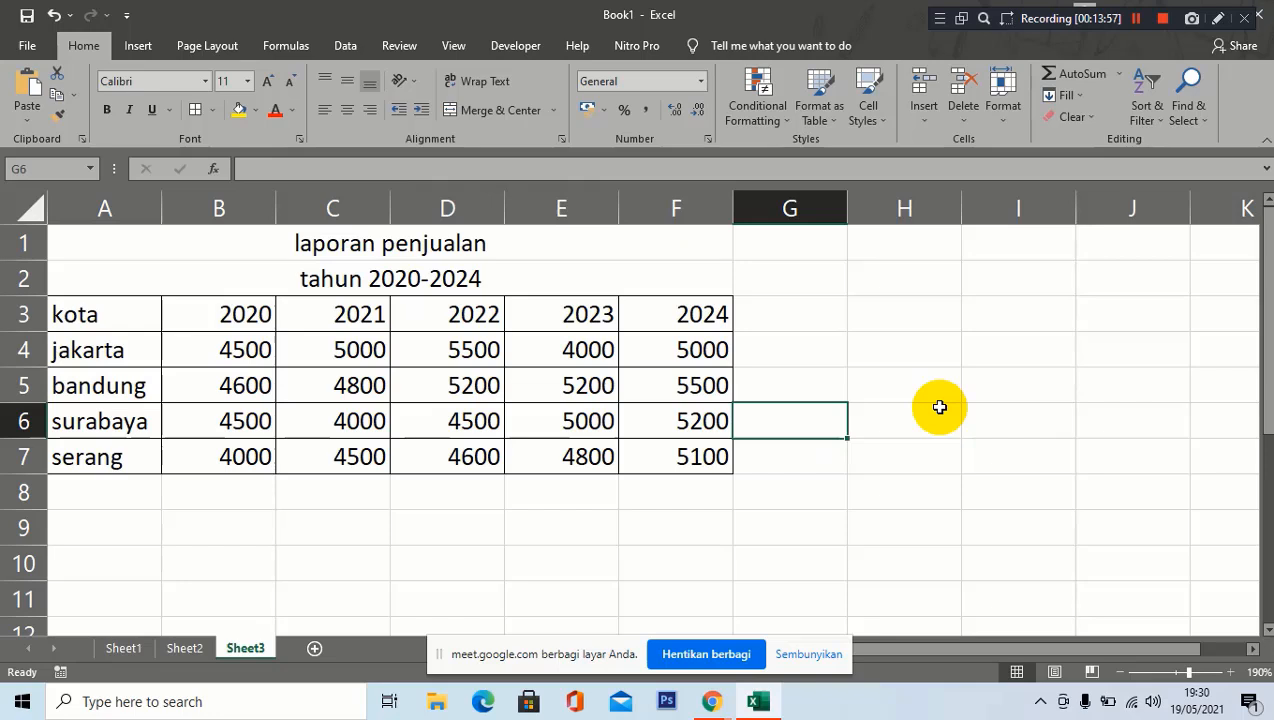
pyautogui.click(366, 377)
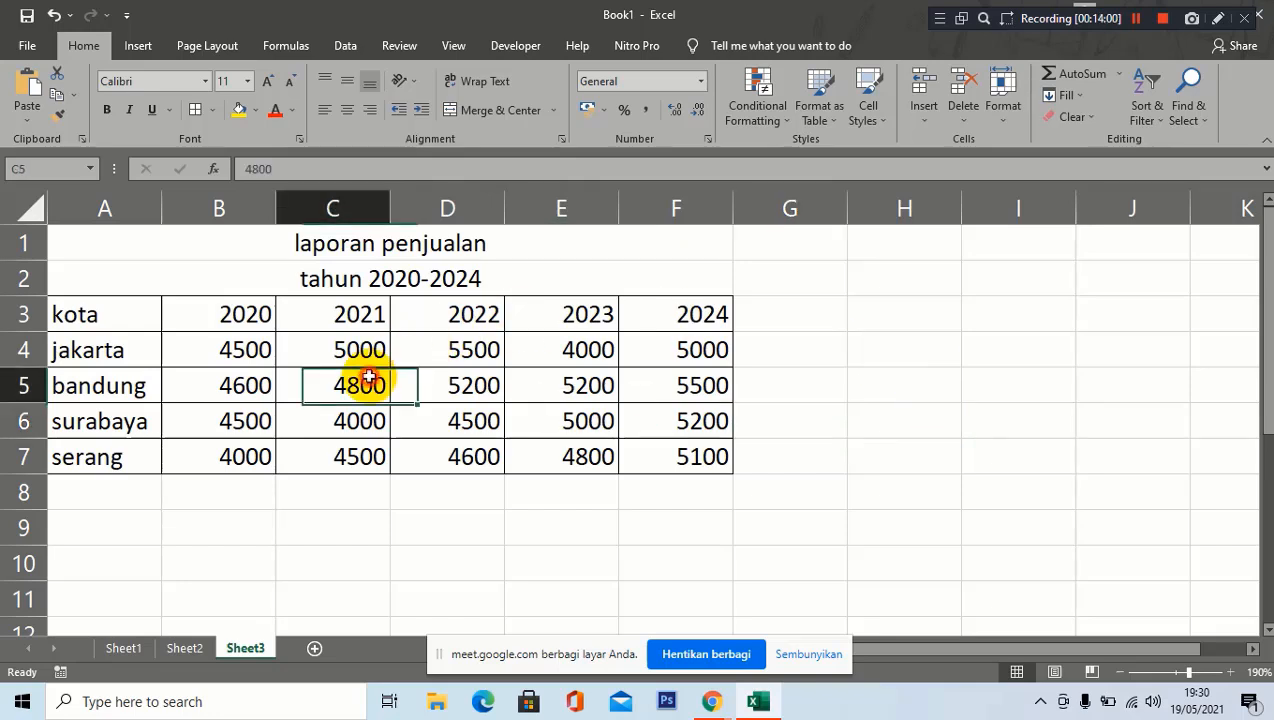
pyautogui.click(837, 414)
pyautogui.click(829, 343)
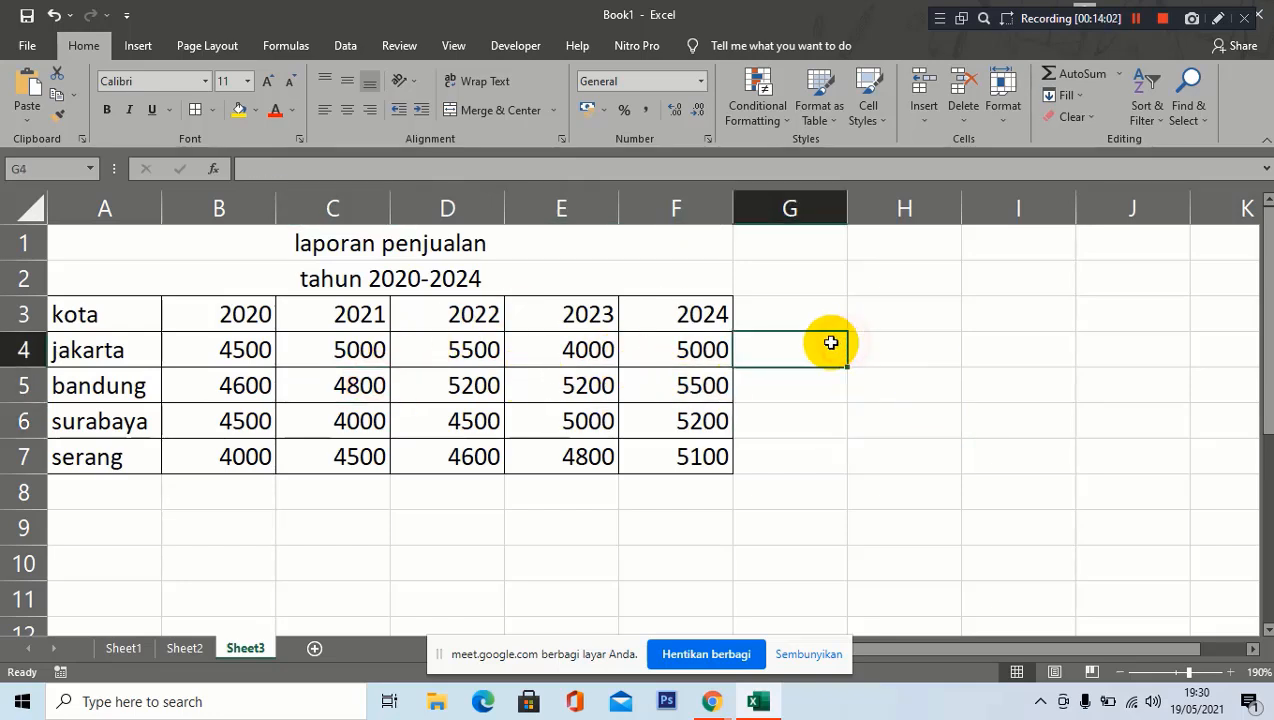
pyautogui.click(843, 426)
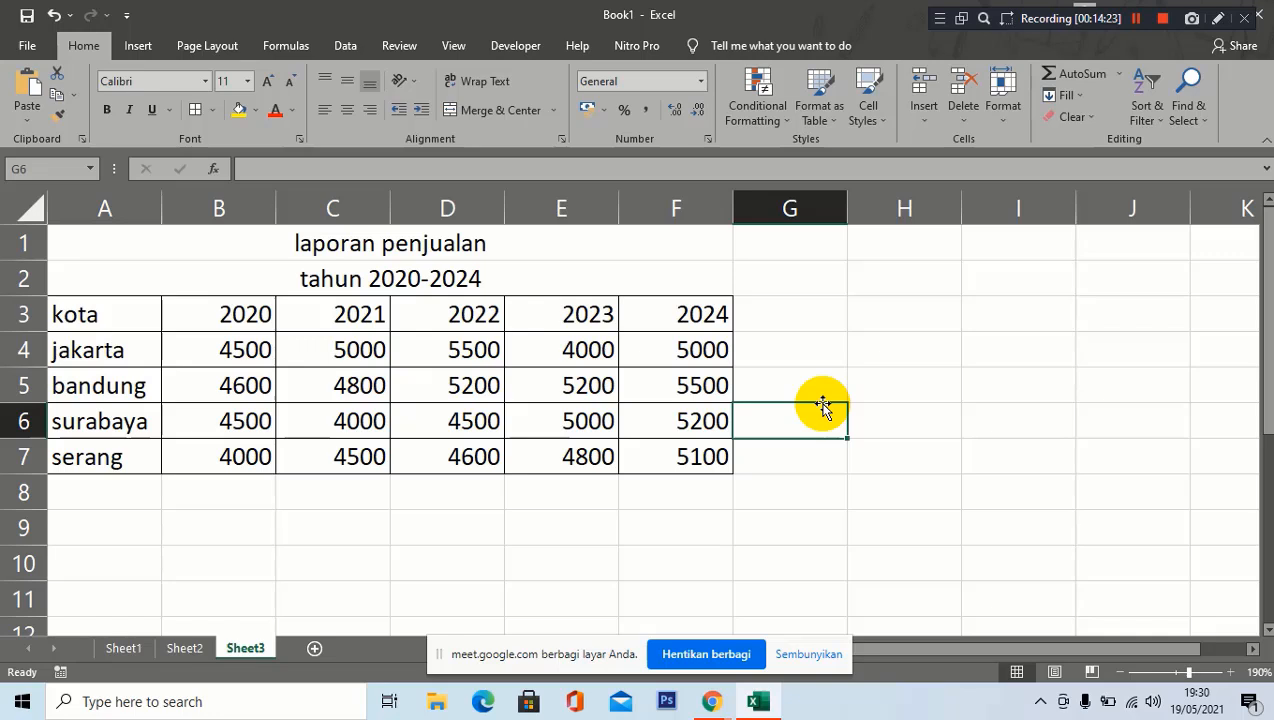
pyautogui.click(895, 378)
pyautogui.click(318, 345)
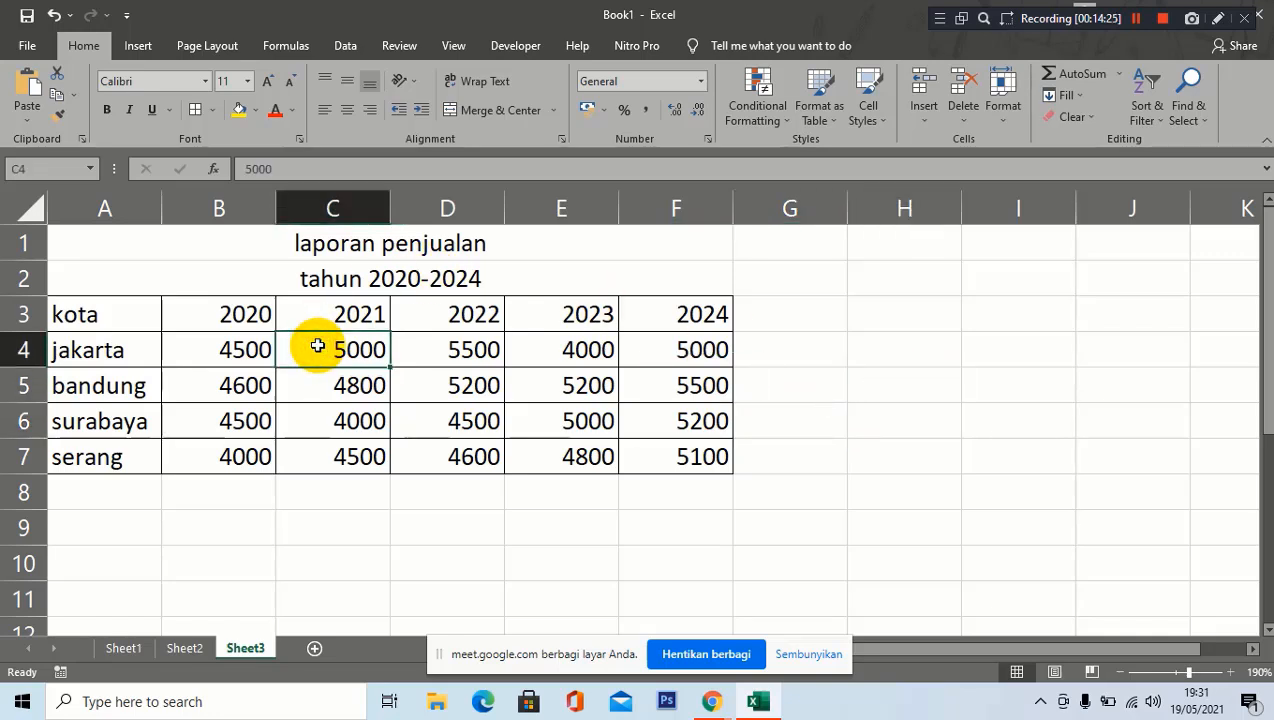
pyautogui.click(203, 384)
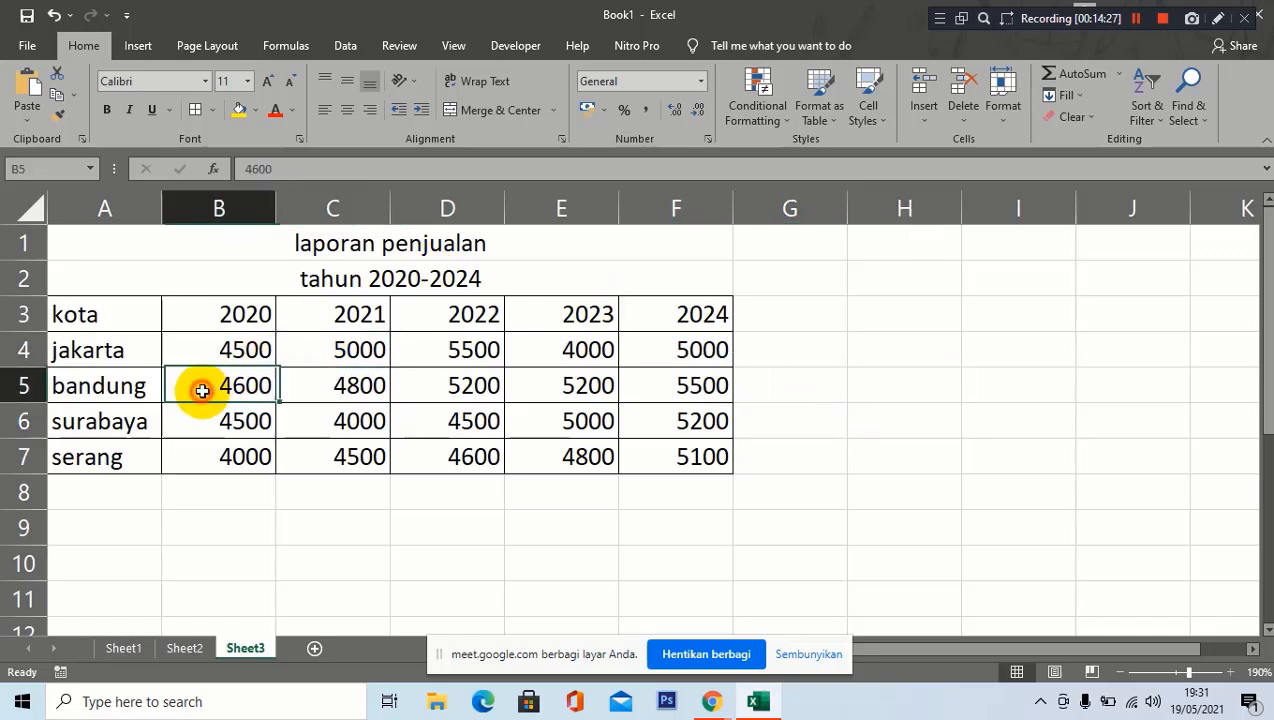
# Insert a 2-D clustered column chart from the city names and sales figures in cells A4 to F7.
pyautogui.click(86, 350)
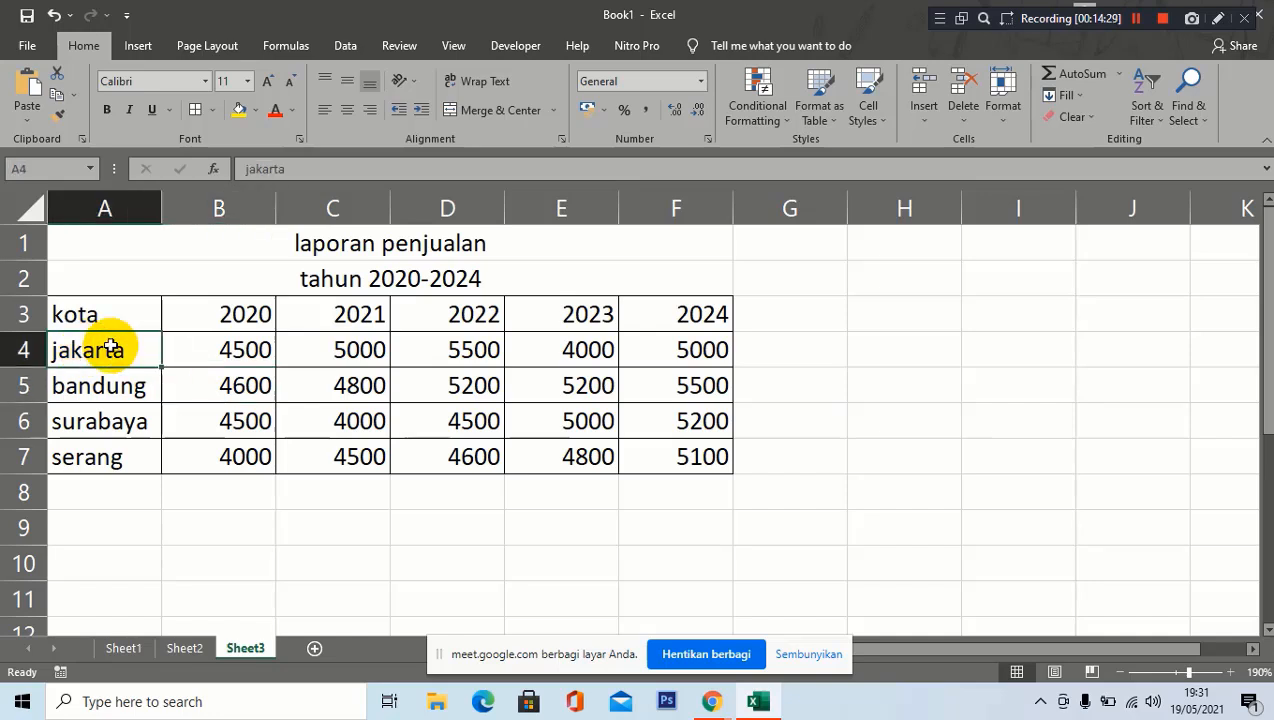
pyautogui.moveTo(110, 347); pyautogui.dragTo(715, 463)
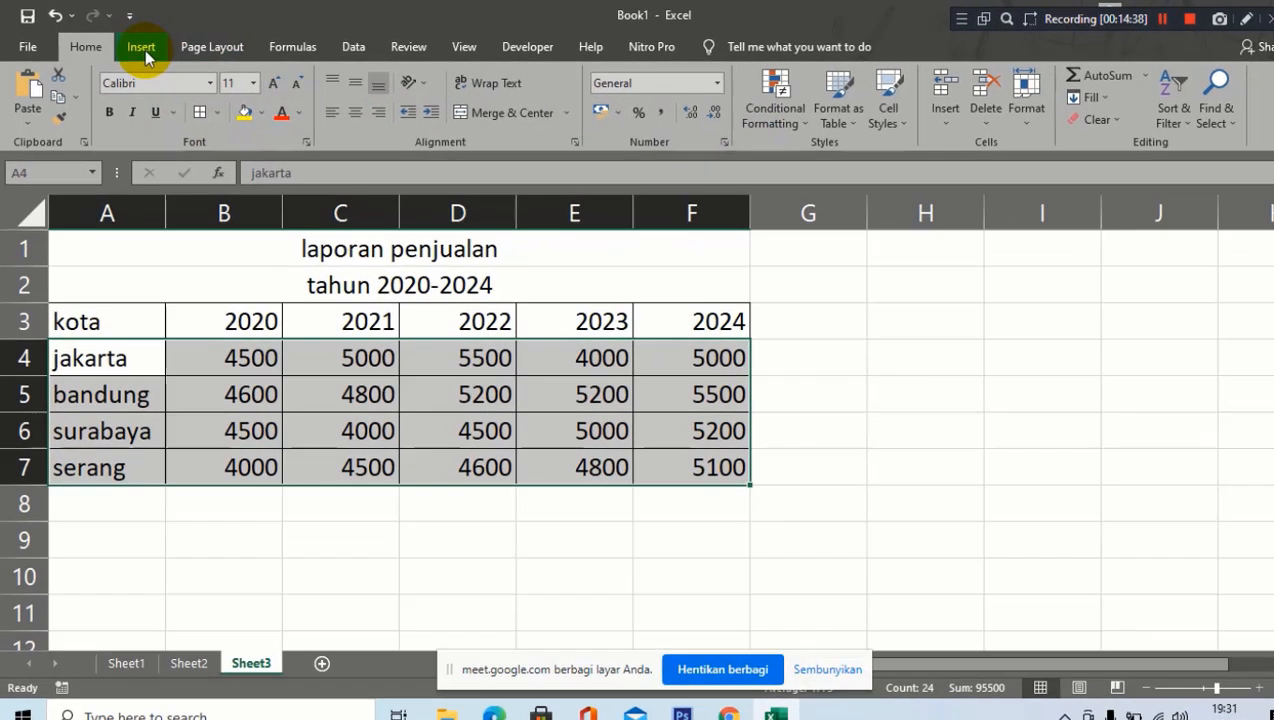
pyautogui.click(143, 50)
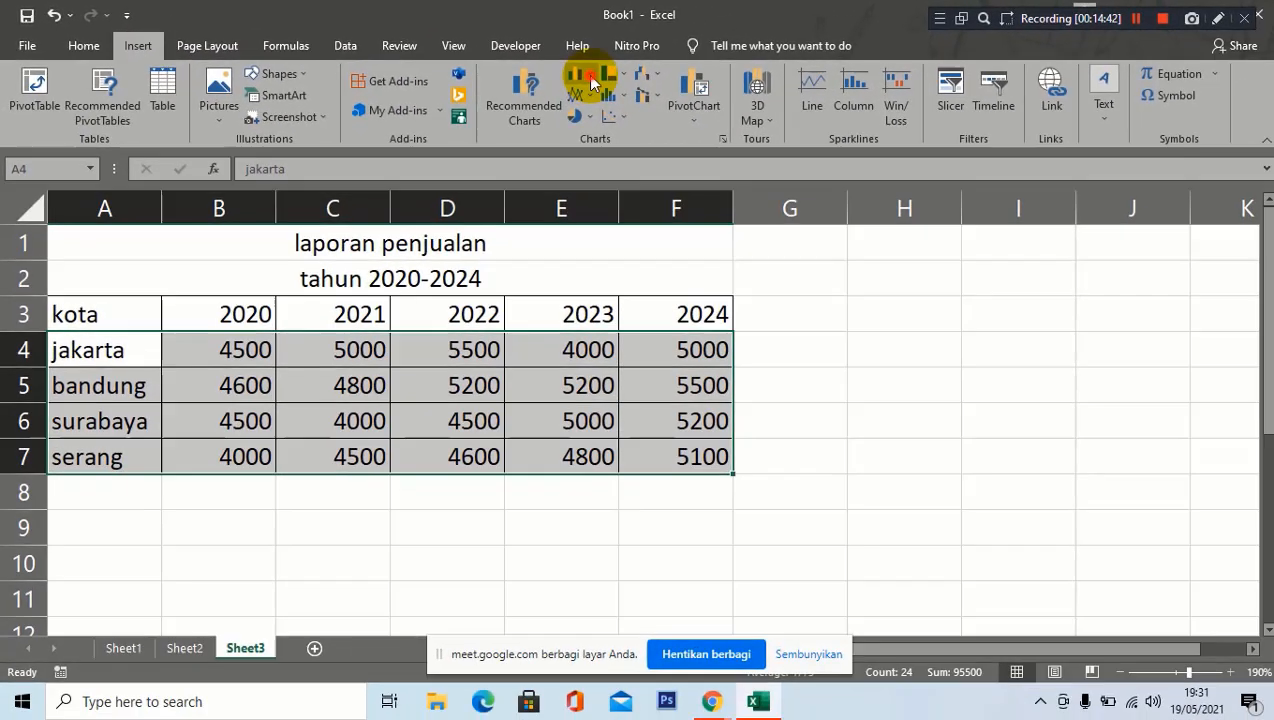
pyautogui.click(588, 78)
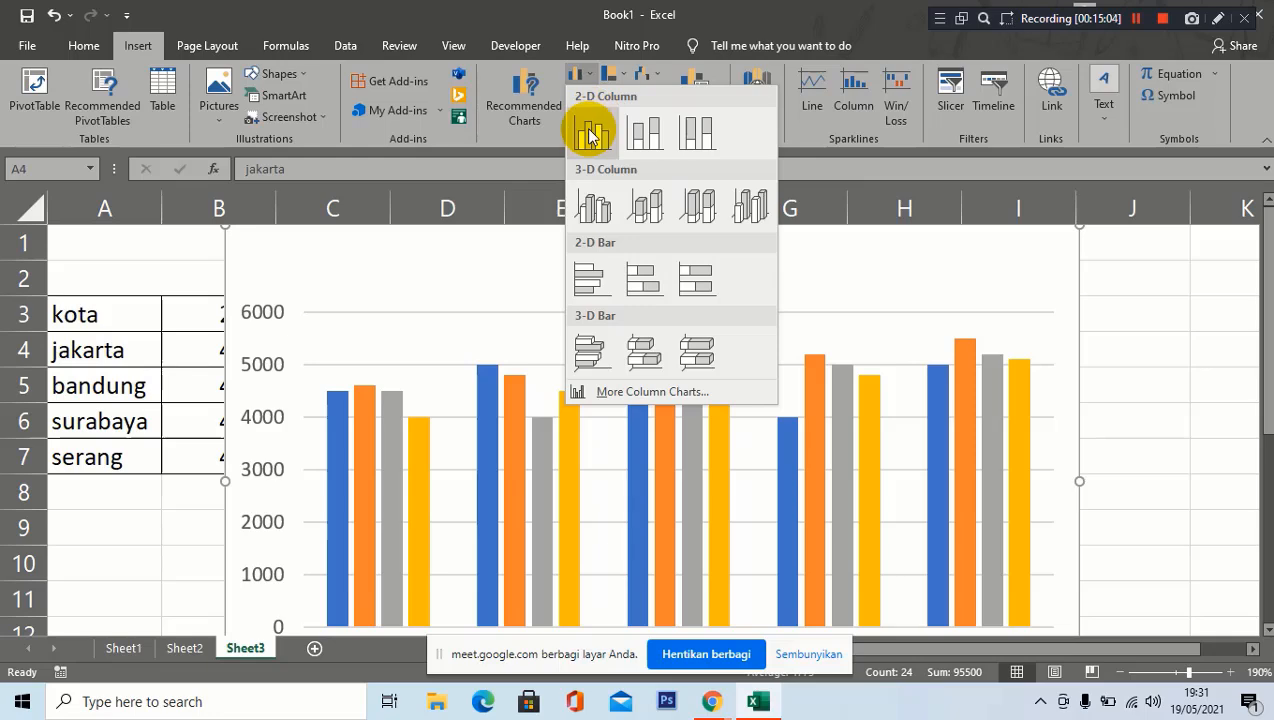
pyautogui.click(589, 133)
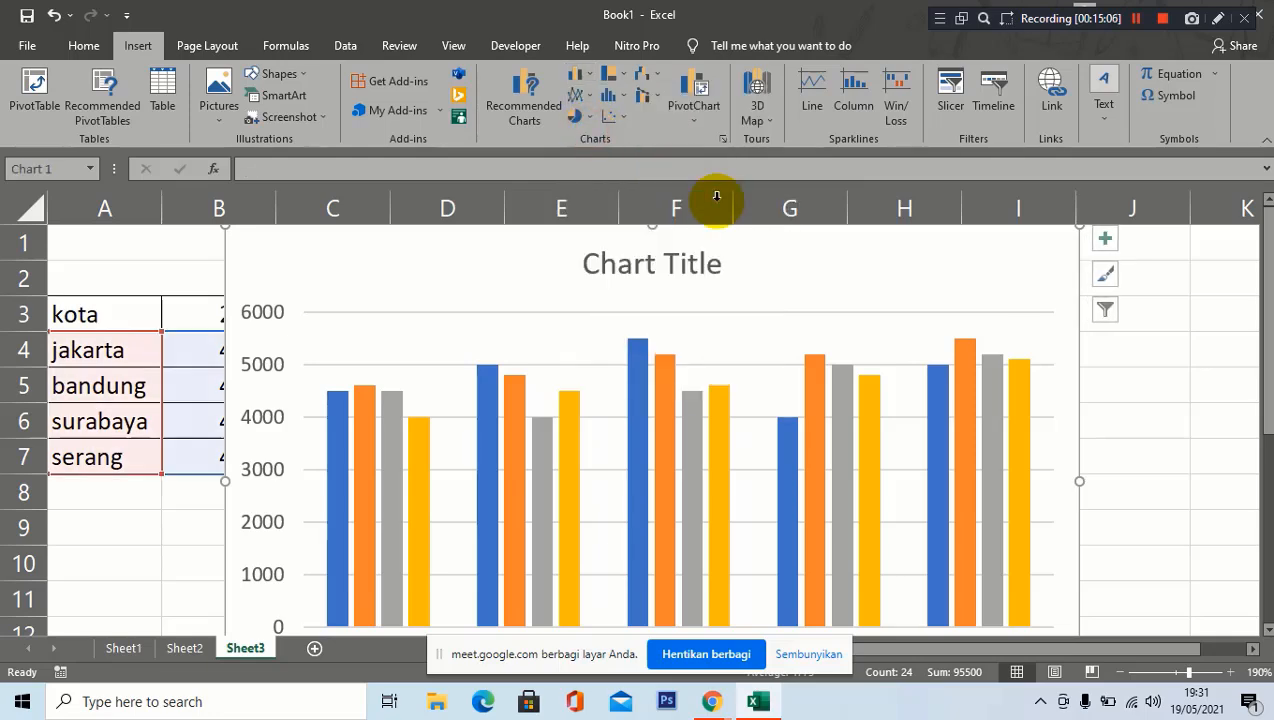
# Shrink the chart and move it away from the city names, spanning about columns D to J and rows 1 to 11.
pyautogui.scroll(-7, 874, 265)
pyautogui.scroll(4, 874, 265)
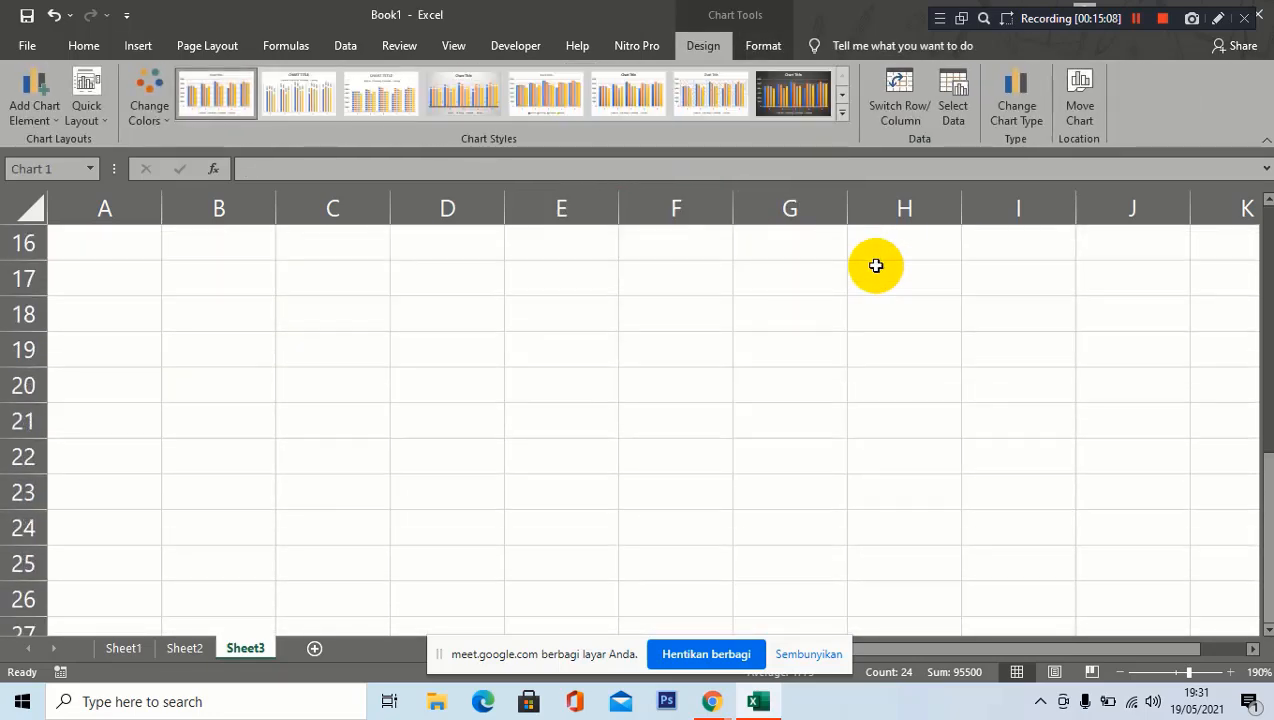
pyautogui.moveTo(880, 277)
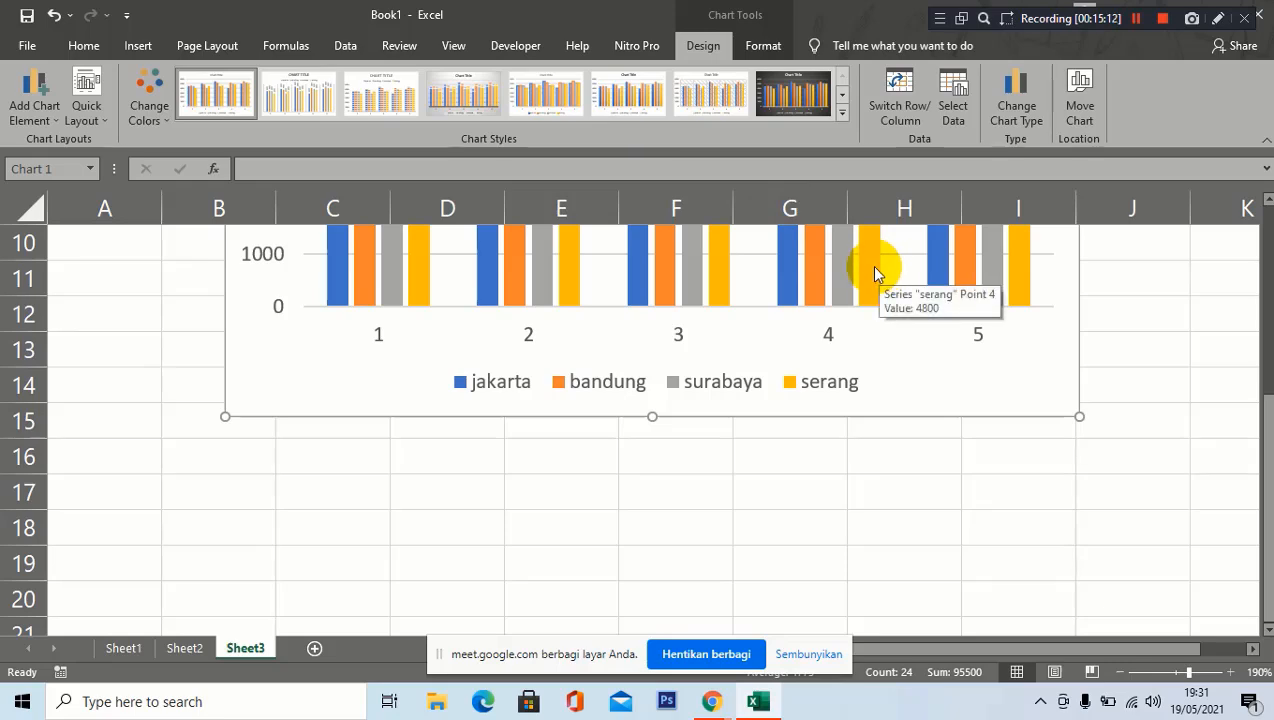
pyautogui.scroll(2, 880, 277)
pyautogui.scroll(1, 880, 272)
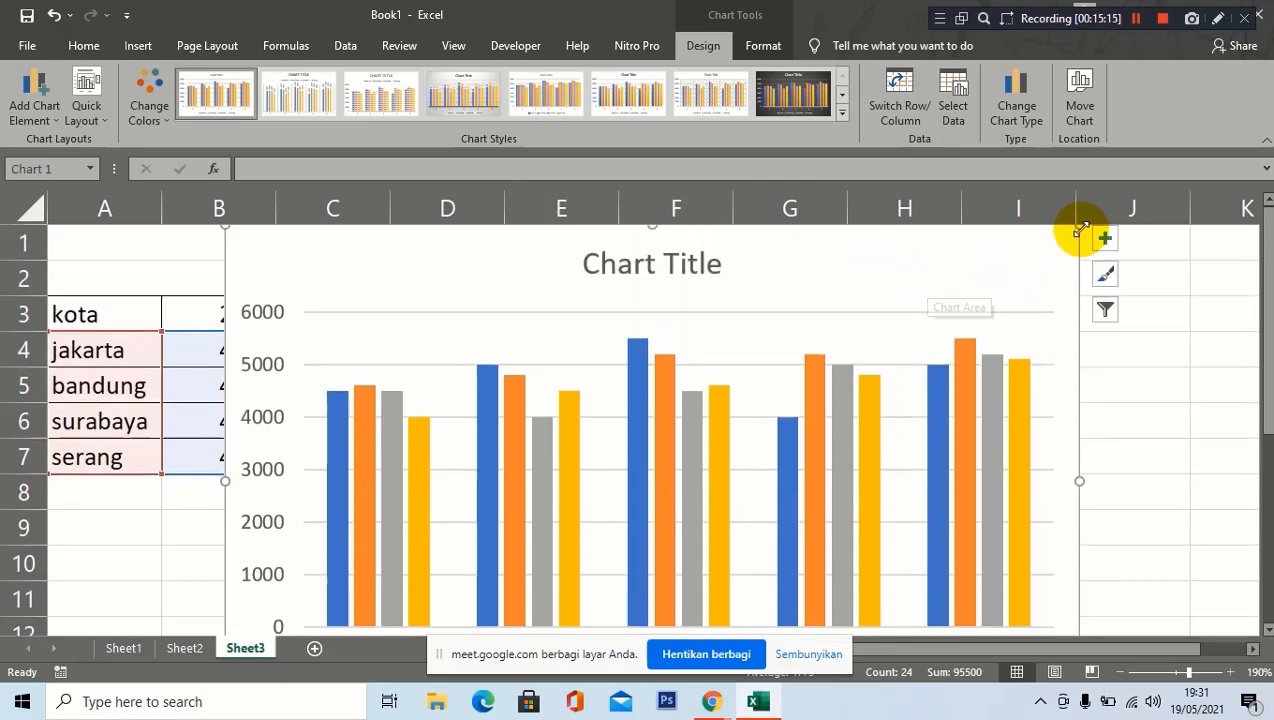
pyautogui.moveTo(1079, 226); pyautogui.dragTo(855, 355)
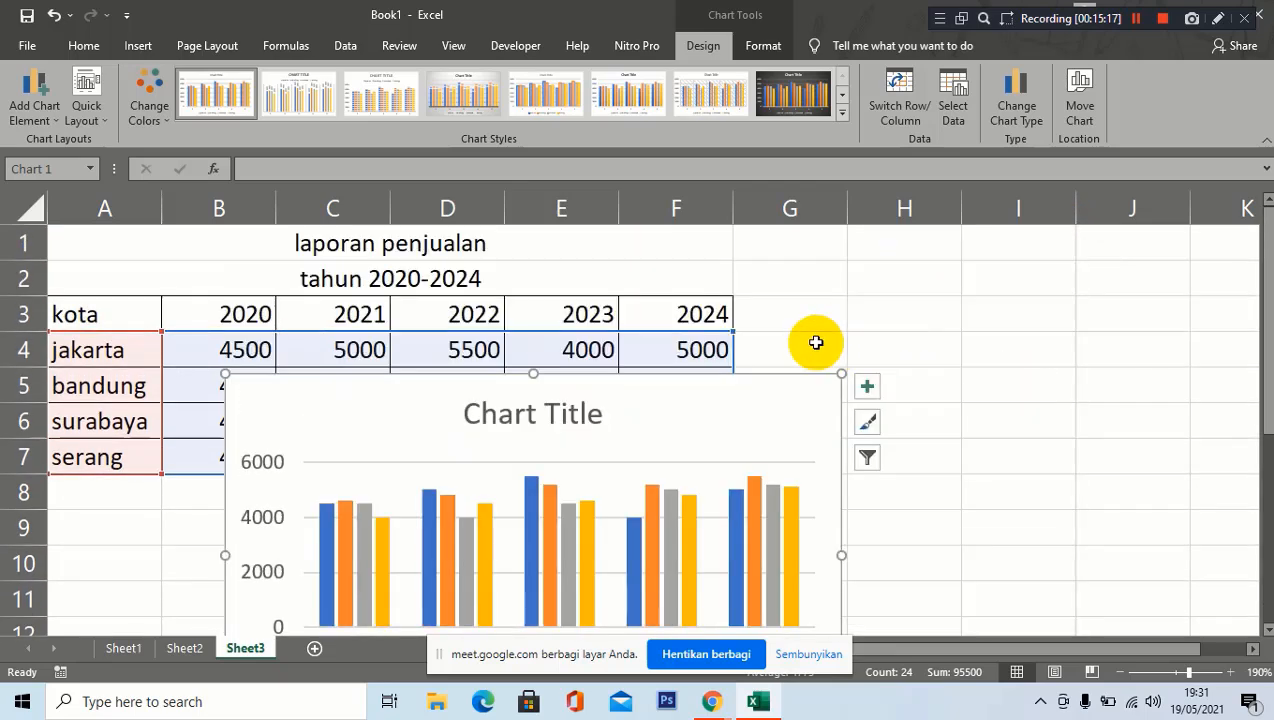
pyautogui.moveTo(776, 378); pyautogui.dragTo(1073, 274)
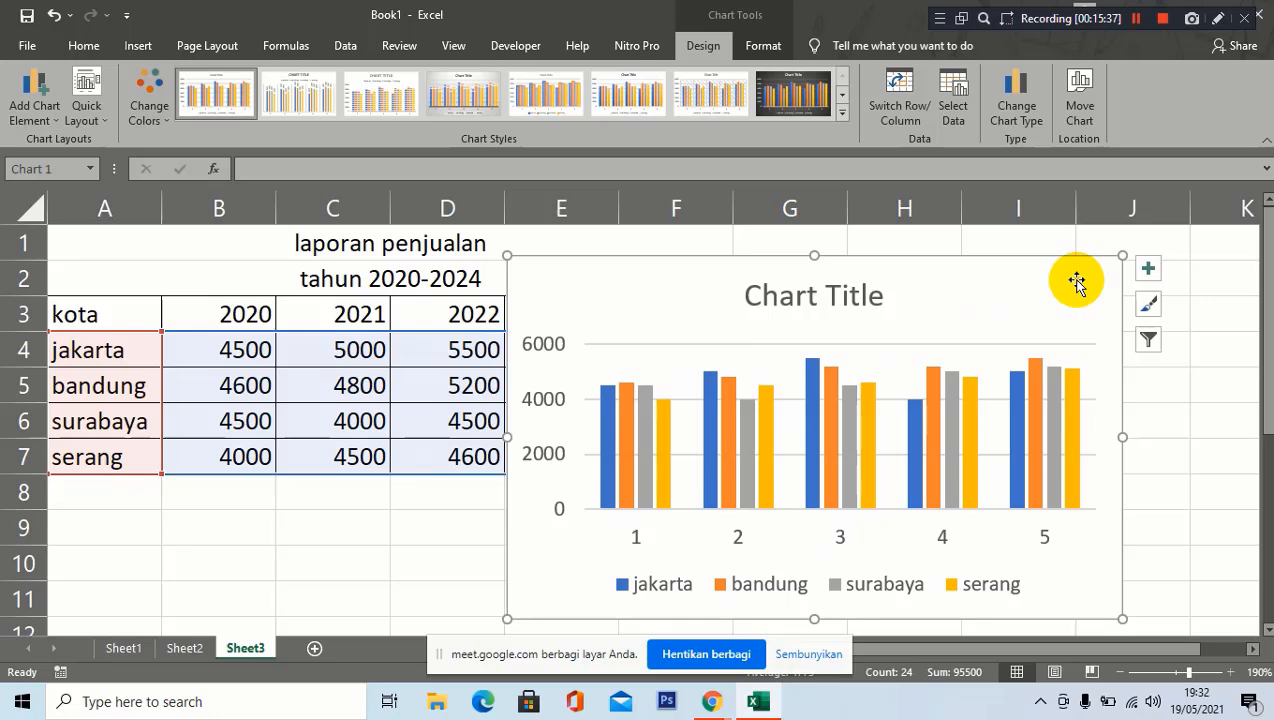
pyautogui.moveTo(1118, 257); pyautogui.dragTo(1205, 225)
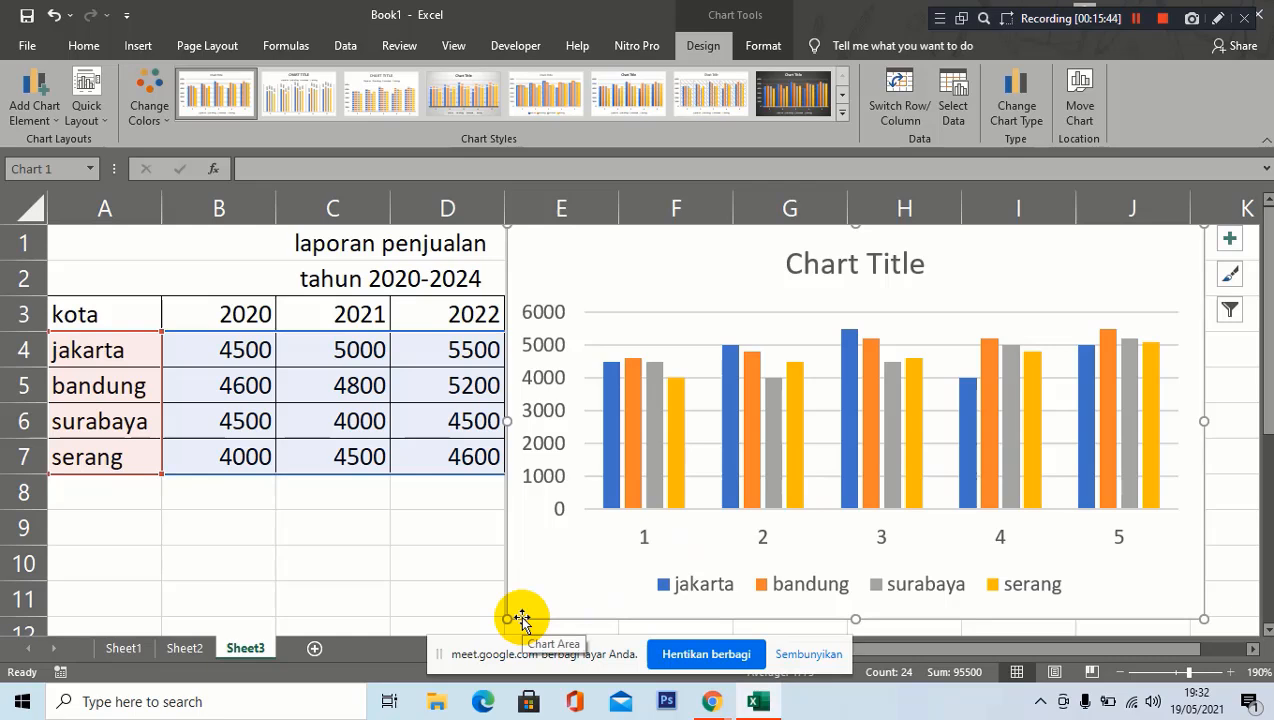
pyautogui.moveTo(508, 626); pyautogui.dragTo(472, 500)
pyautogui.scroll(2, 577, 508)
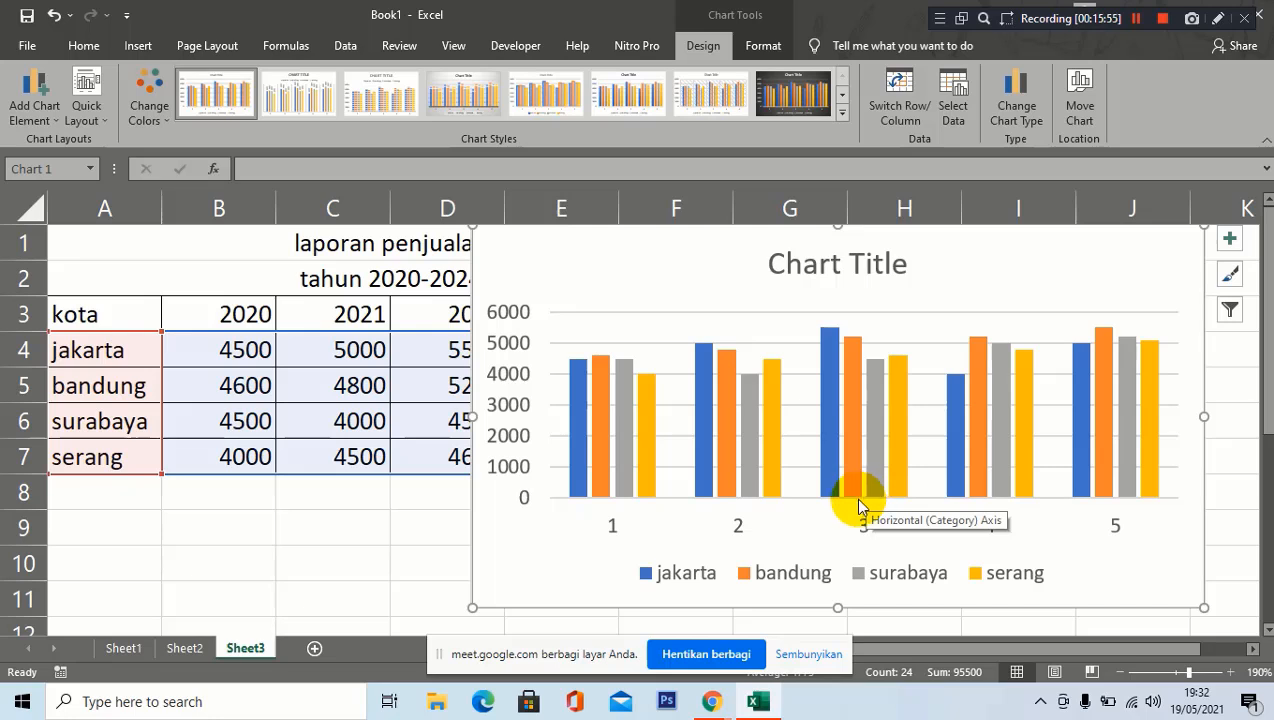
# Replace the chart's placeholder title with "laporan penjualan".
pyautogui.click(870, 265)
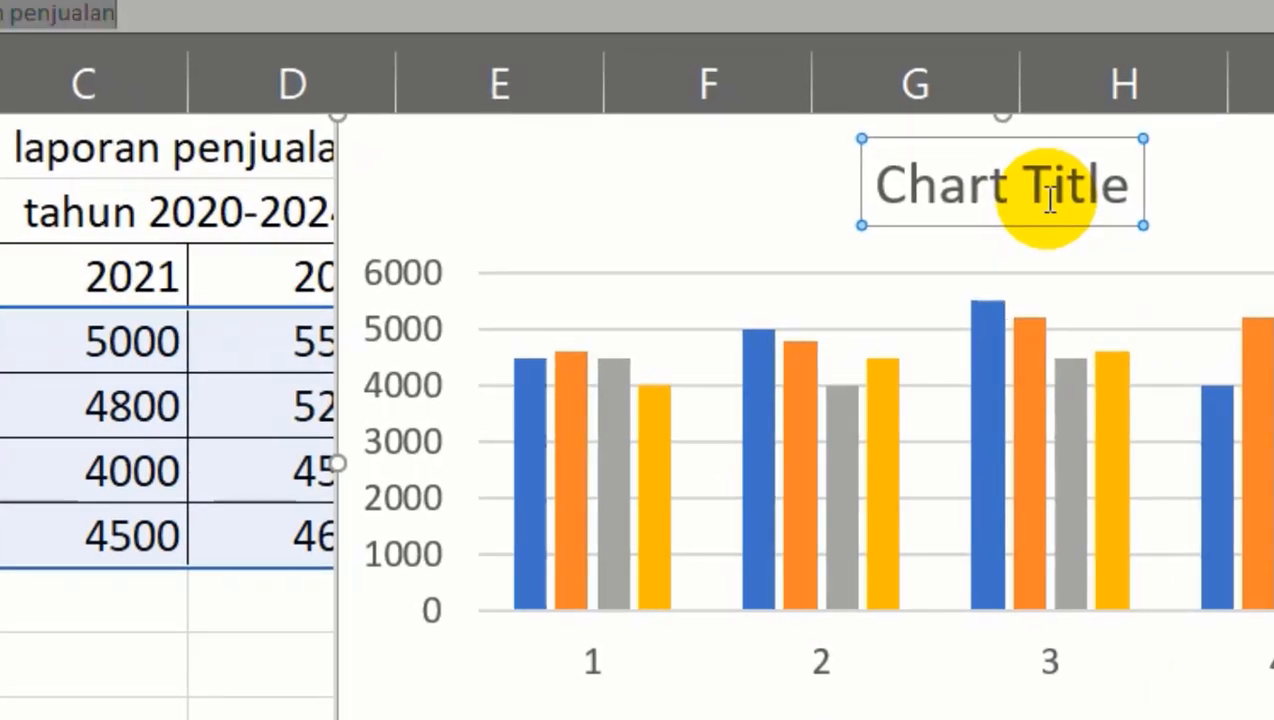
pyautogui.click(1049, 197)
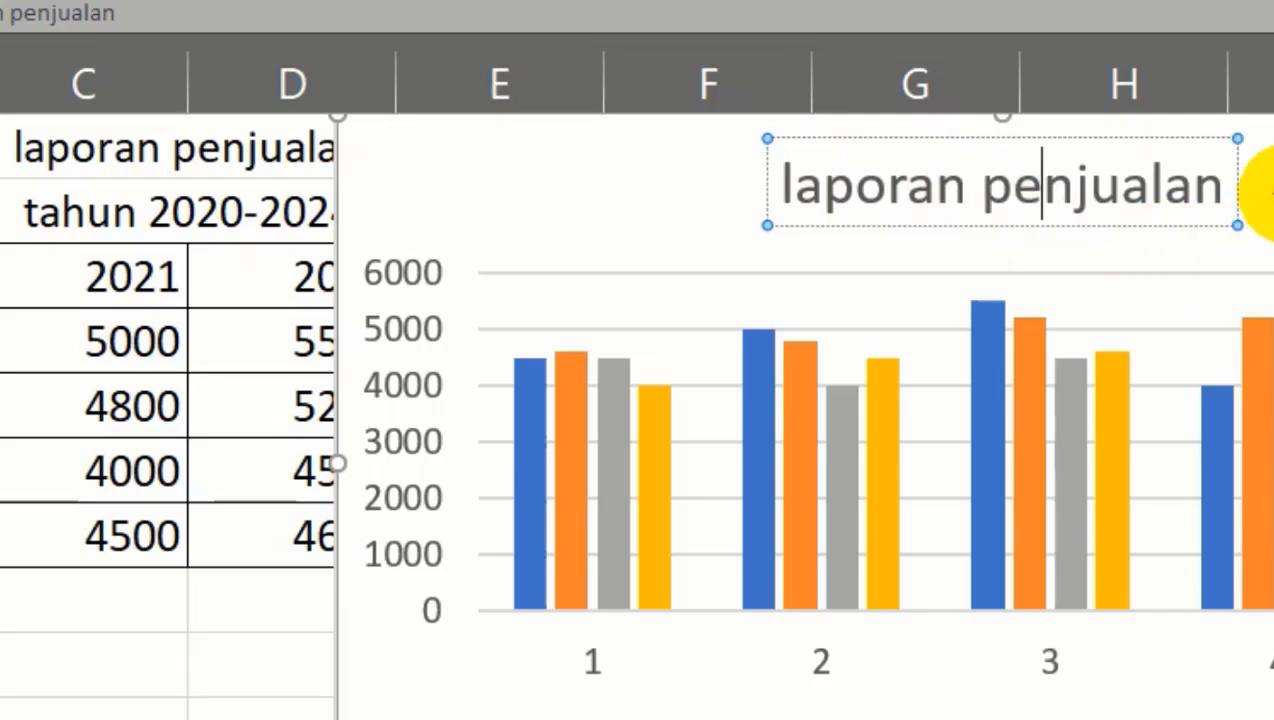
pyautogui.click(1269, 193)
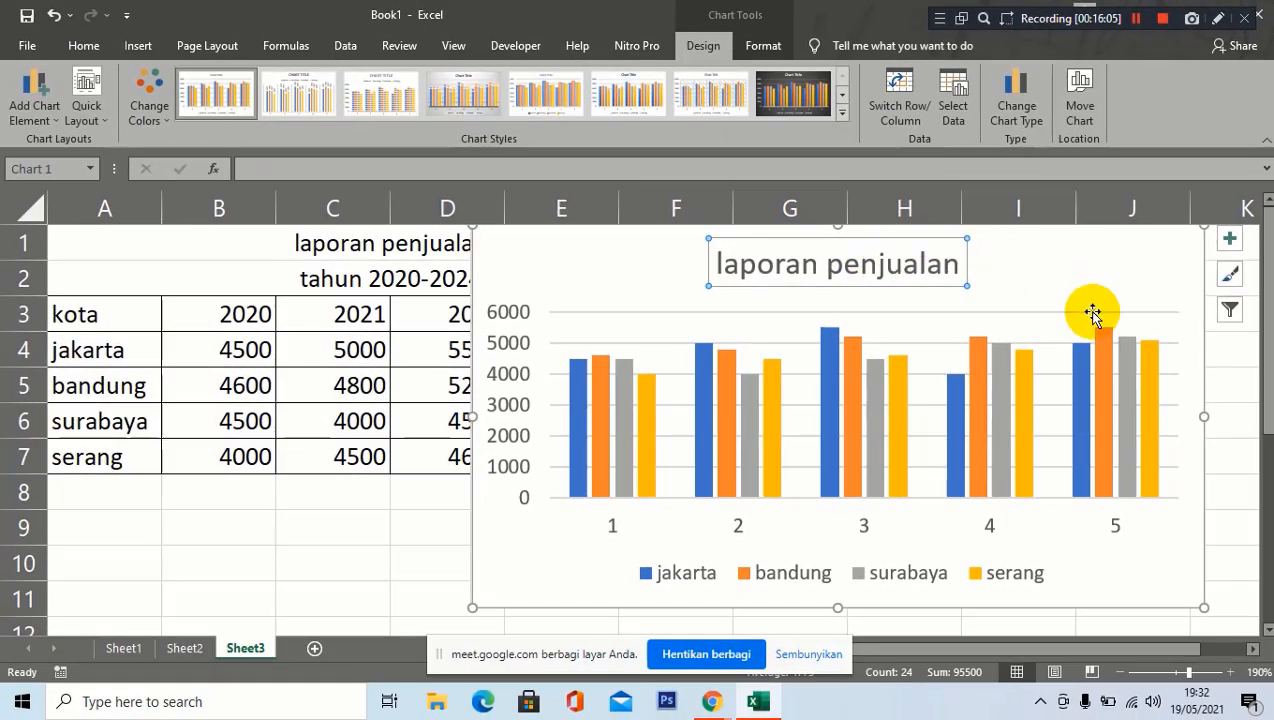
pyautogui.click(1080, 265)
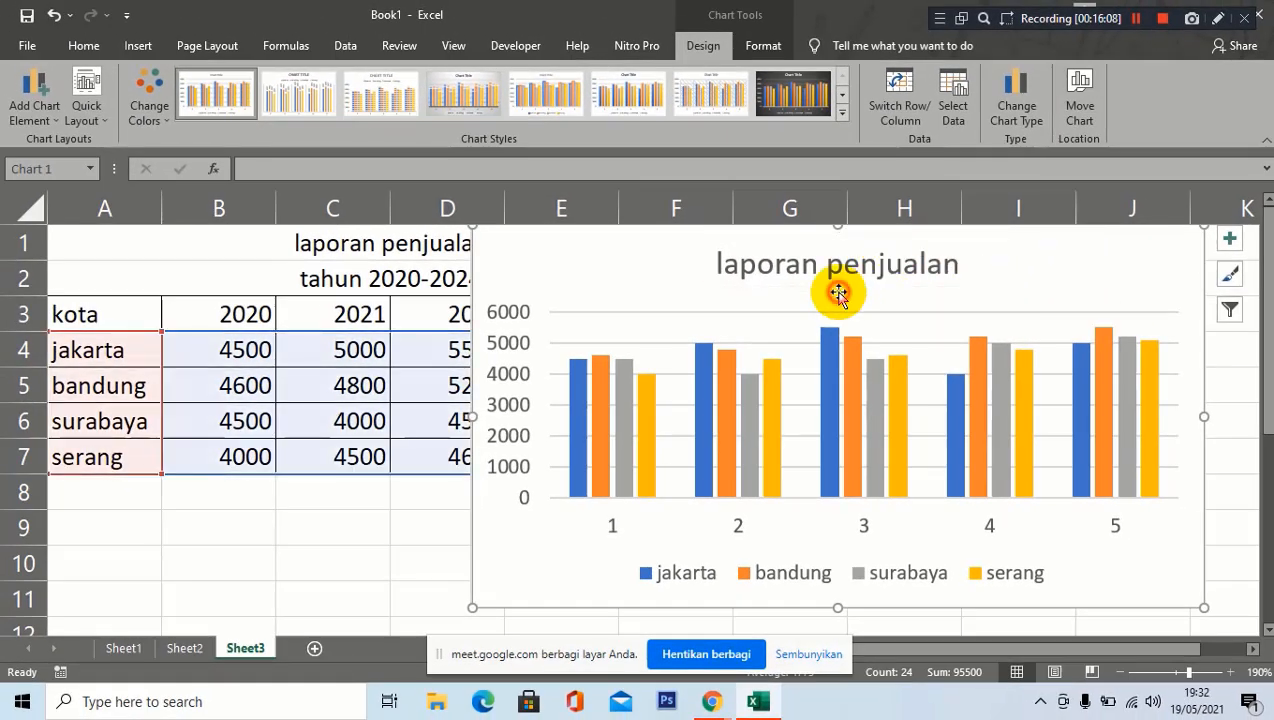
# Add a second line reading "tahun 2020-2024" to the chart title.
pyautogui.click(381, 281)
pyautogui.click(790, 289)
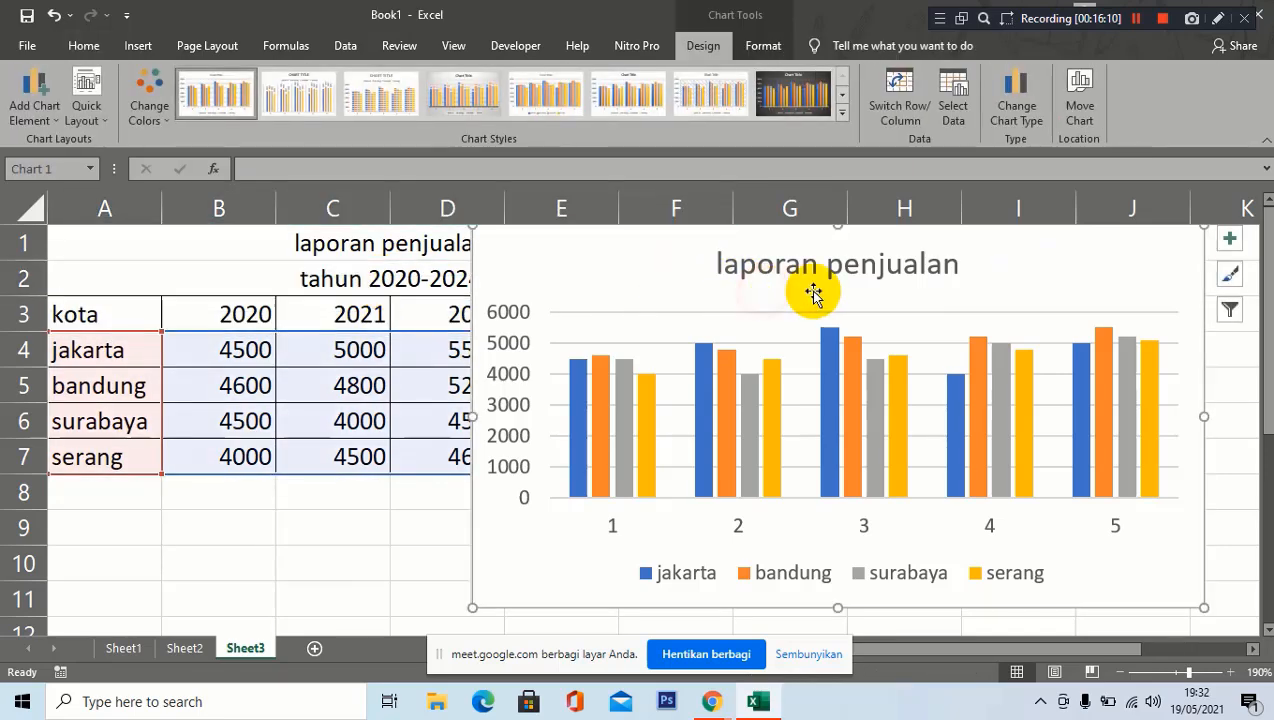
pyautogui.click(900, 263)
pyautogui.click(960, 263)
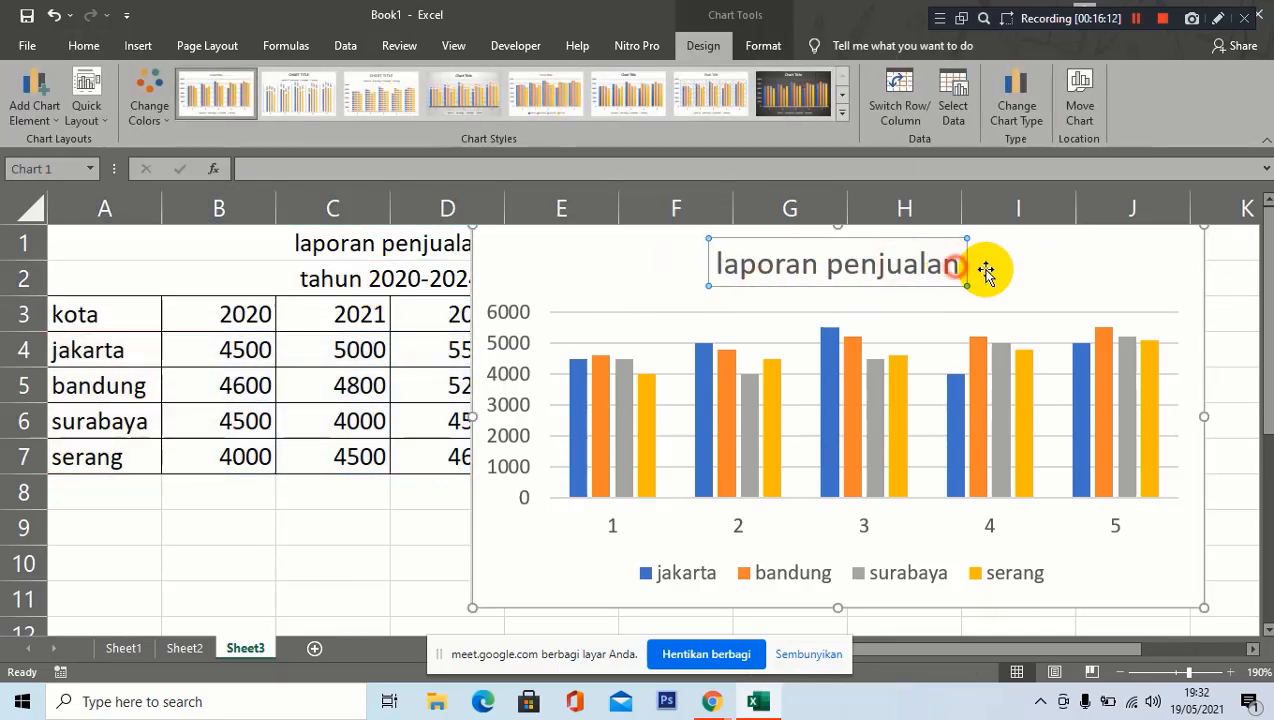
pyautogui.press('Return')
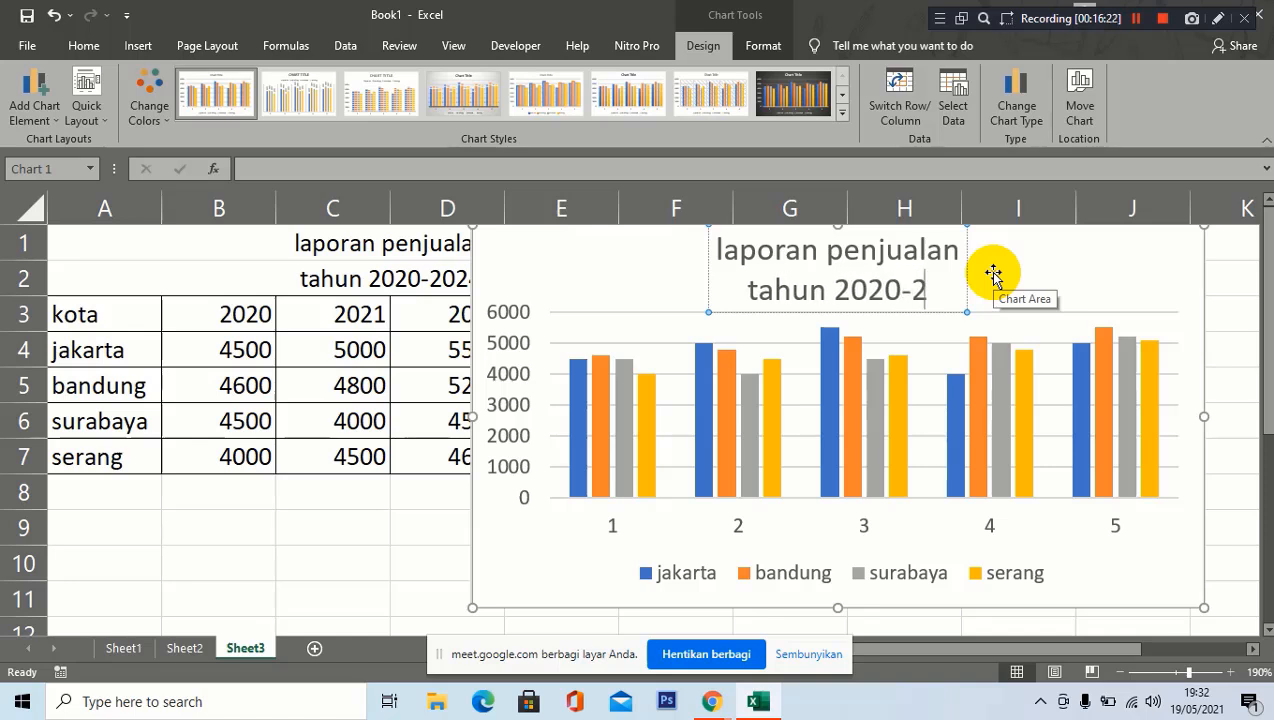
pyautogui.write('4')
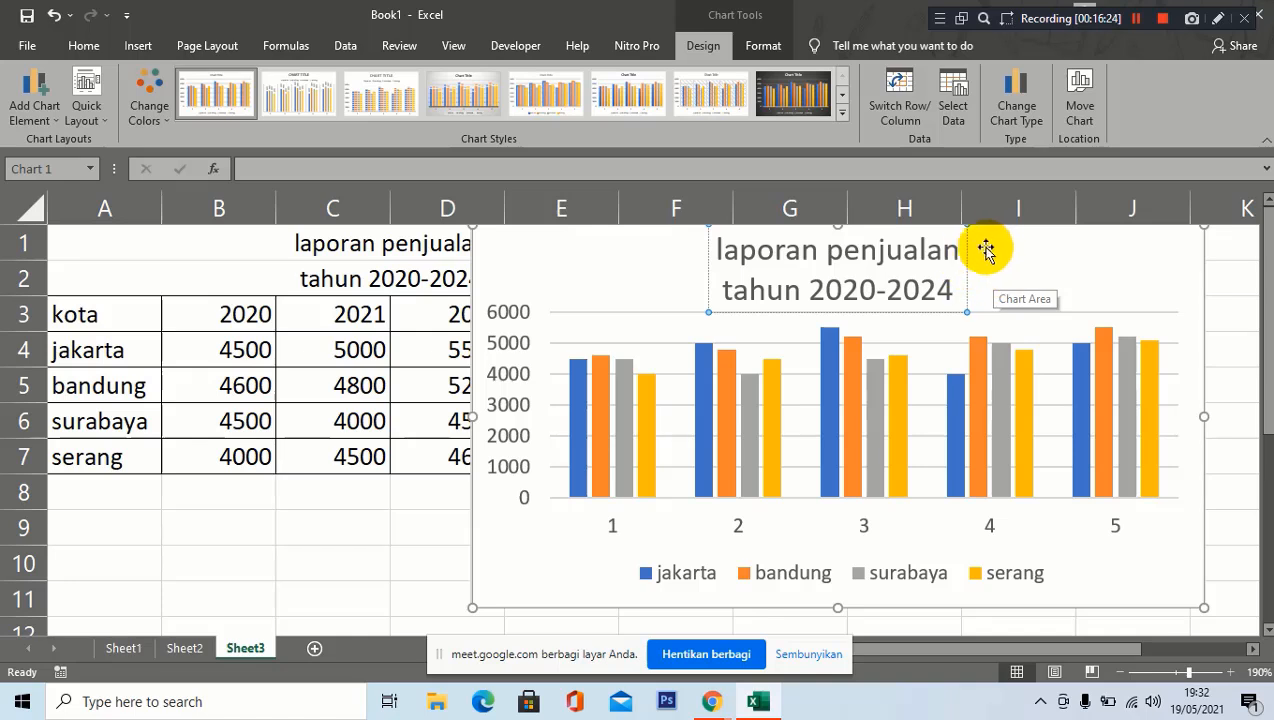
pyautogui.click(994, 247)
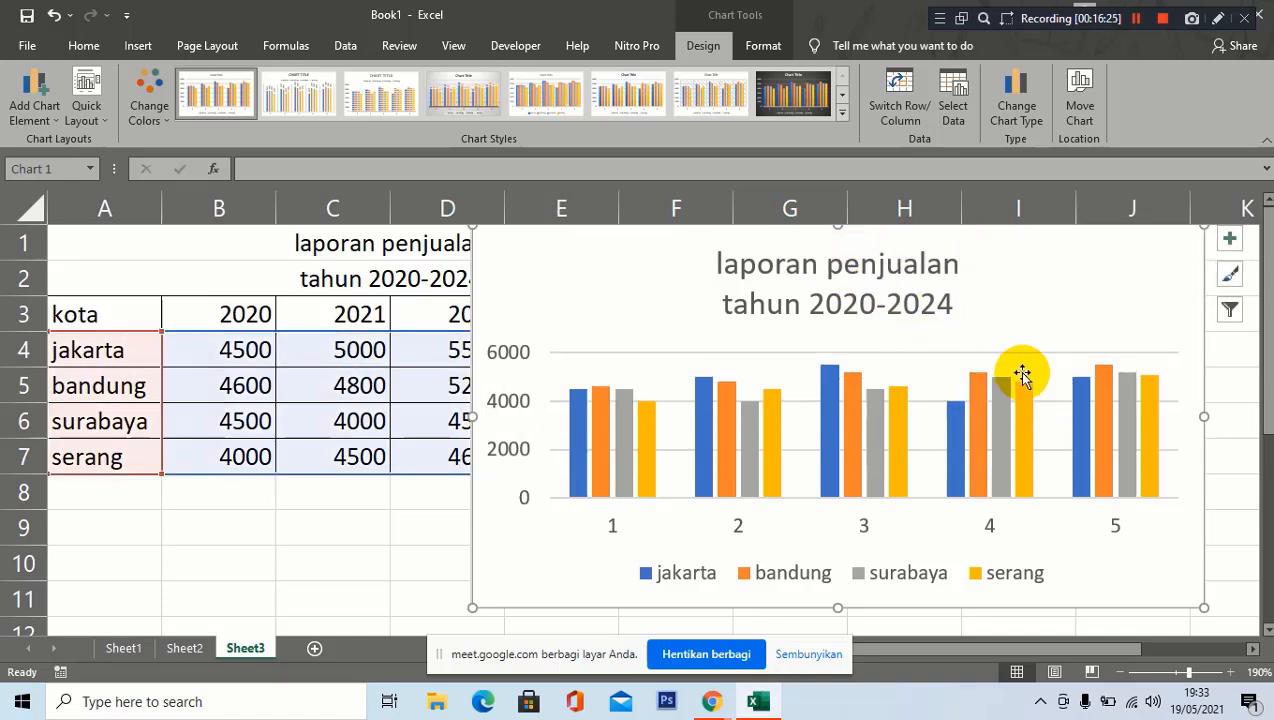
# Move the two-line chart title slightly to the right within the chart.
pyautogui.click(929, 293)
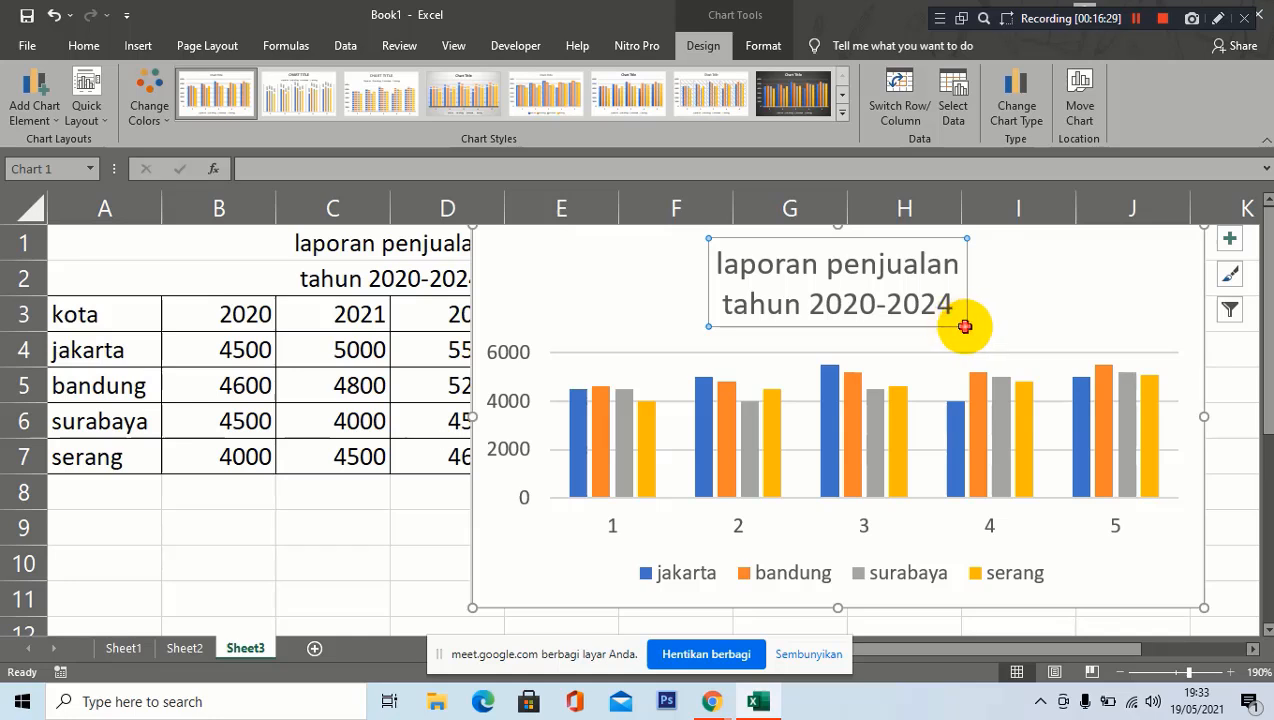
pyautogui.click(930, 250)
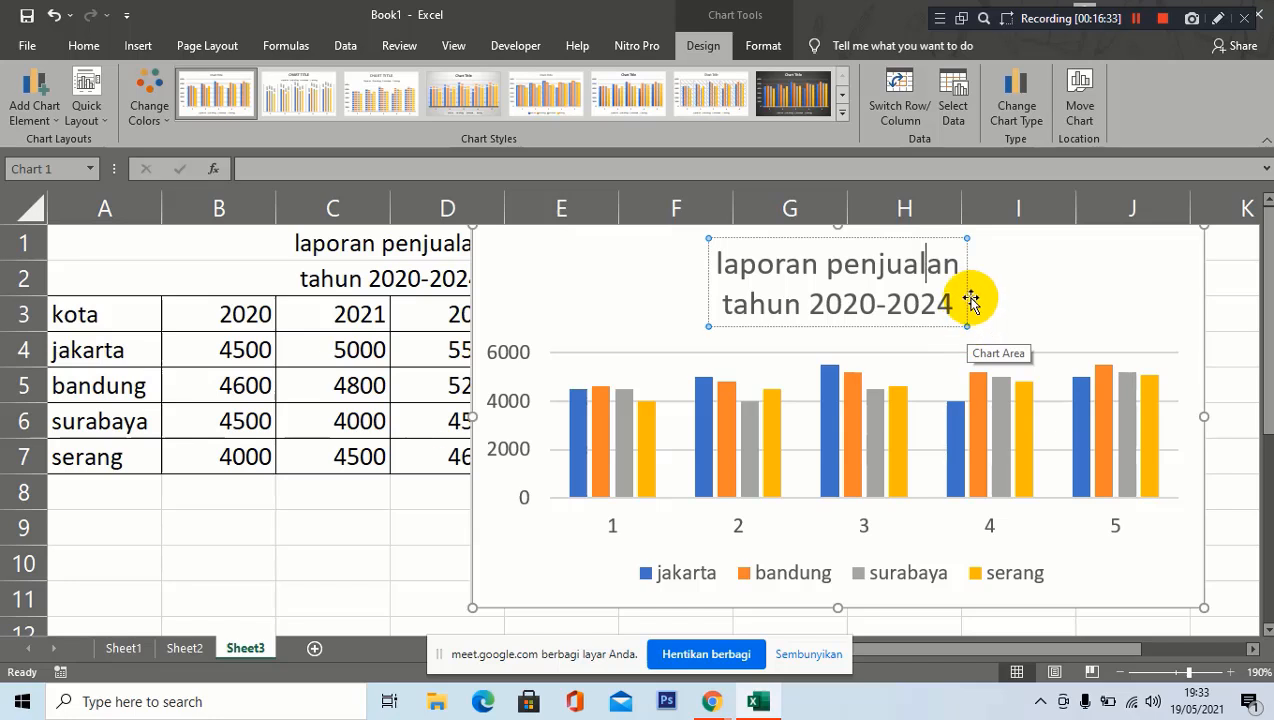
pyautogui.moveTo(966, 293); pyautogui.dragTo(1056, 285)
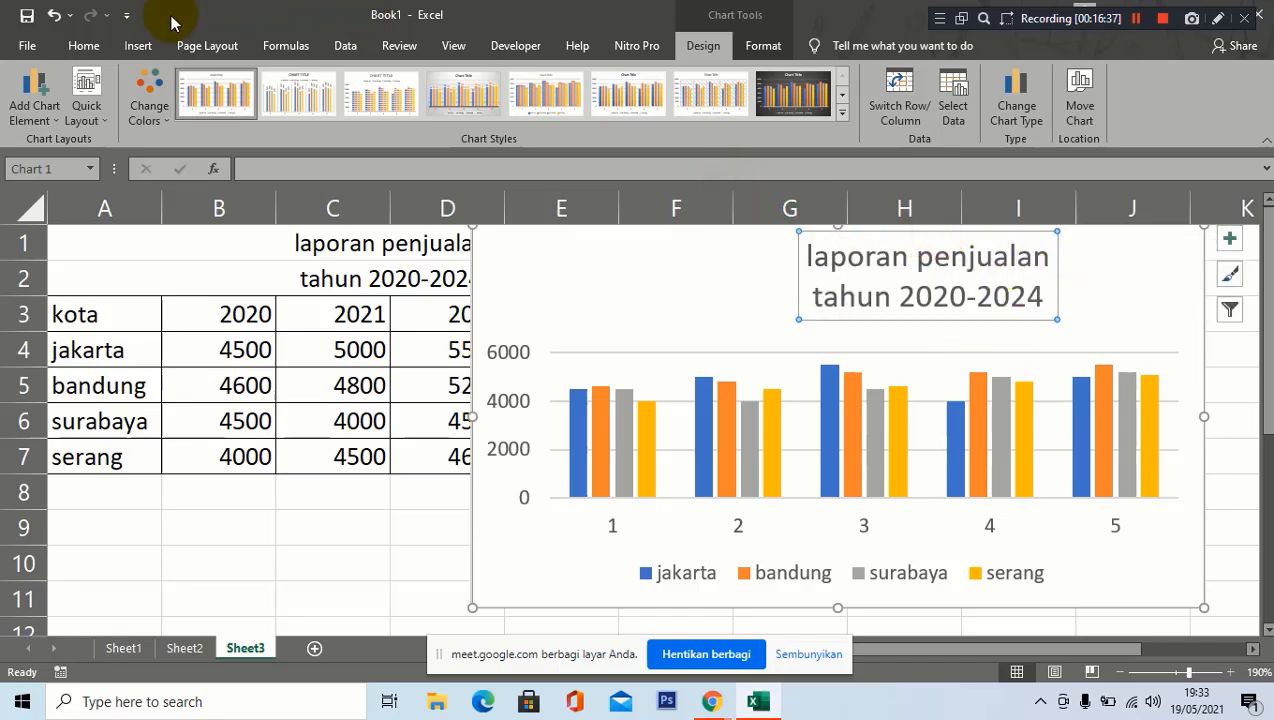
# Set the chart title's font size to 8.
pyautogui.click(86, 45)
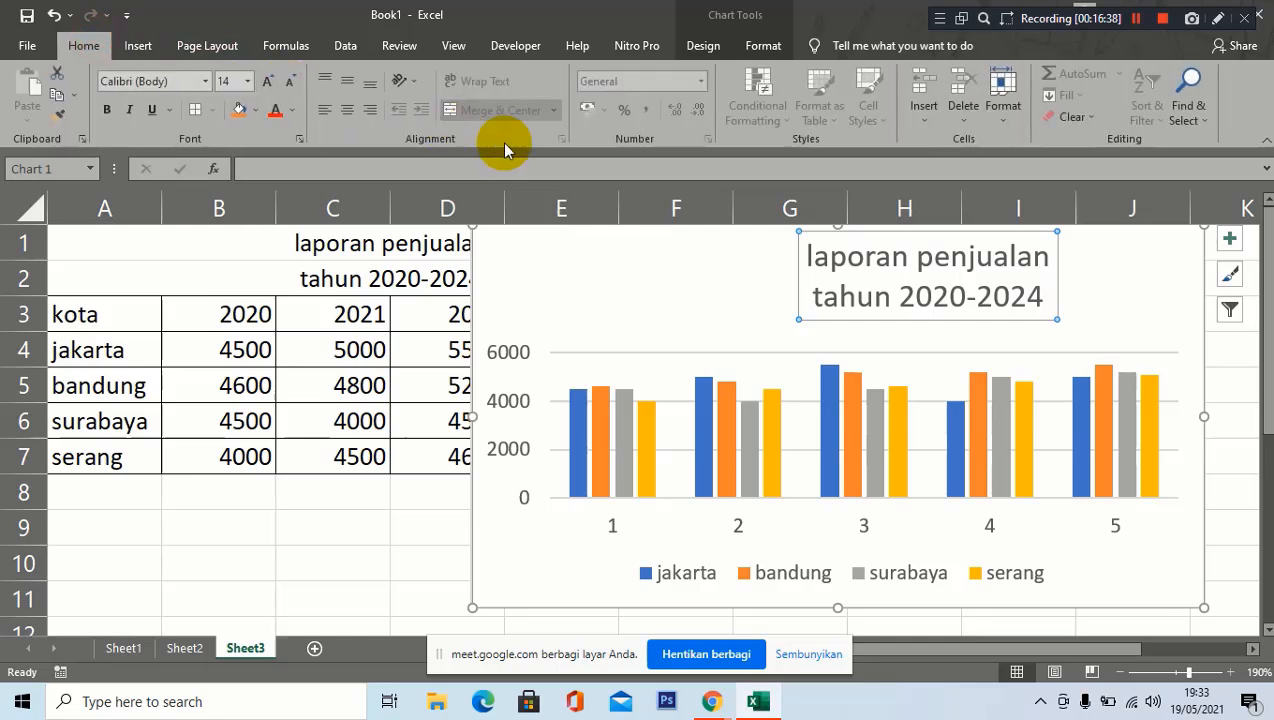
pyautogui.click(246, 88)
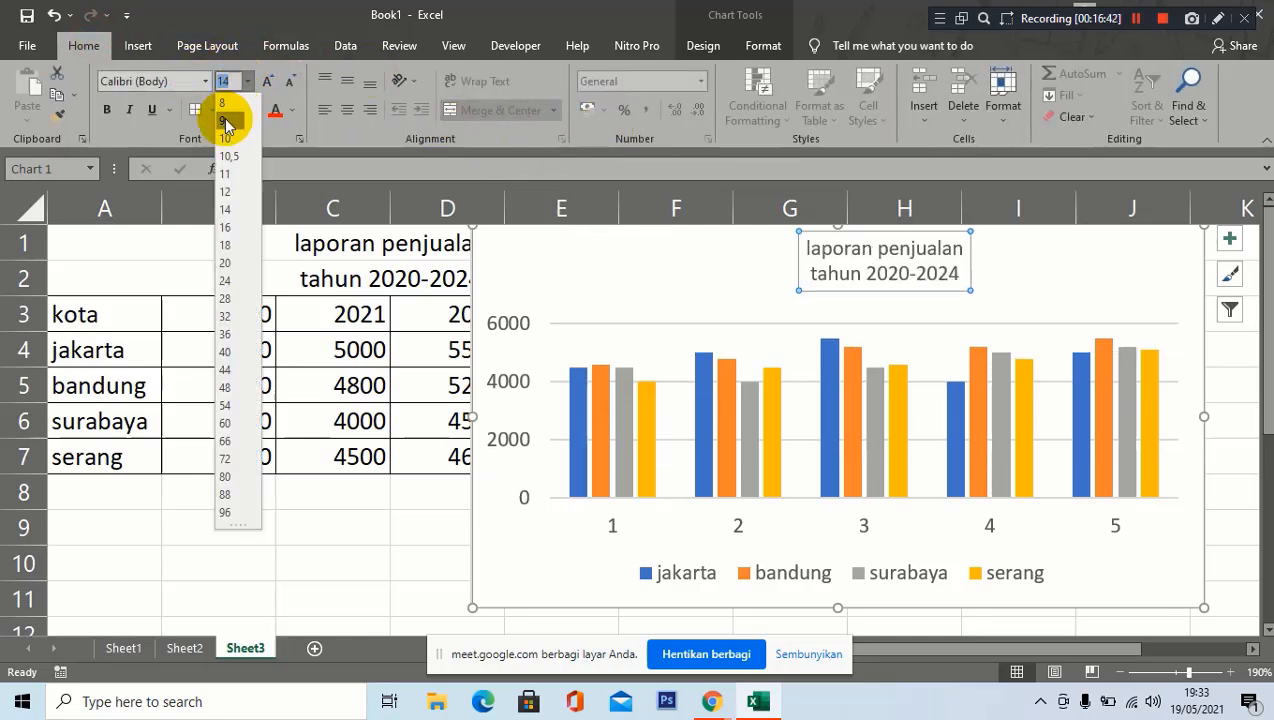
pyautogui.click(228, 110)
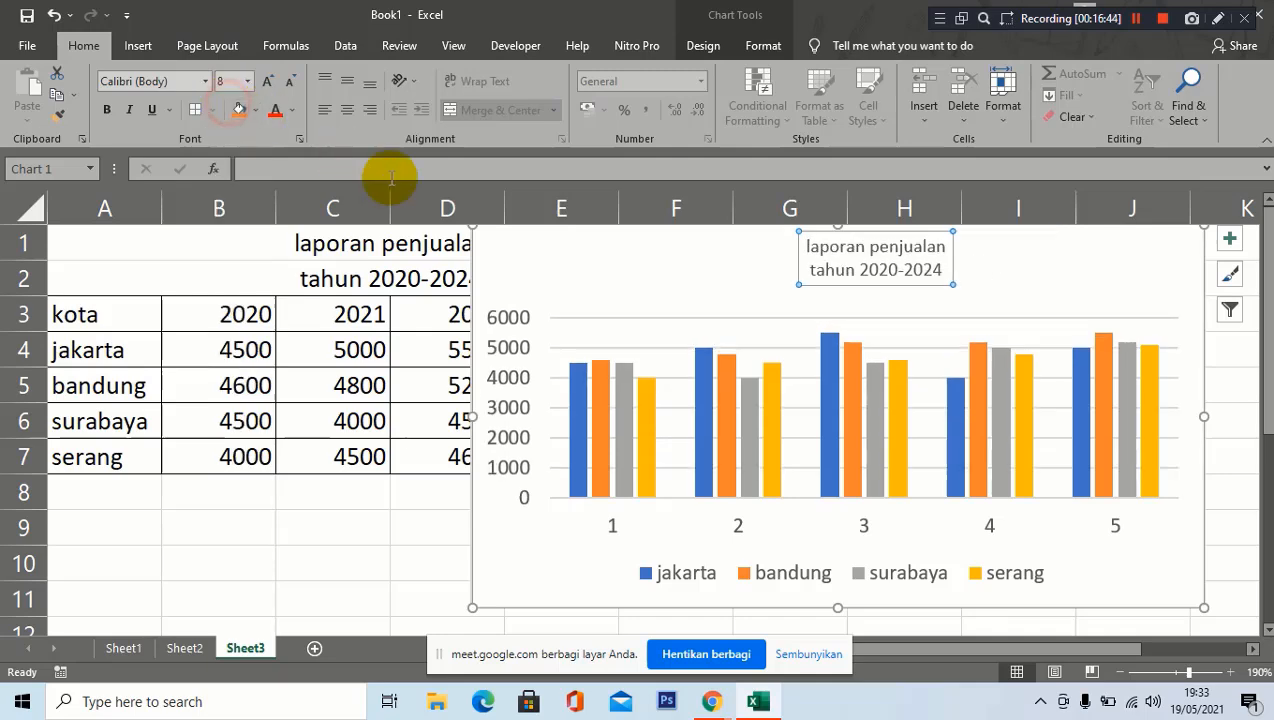
# Move the chart down and slightly left so its top edge sits at row 2.
pyautogui.click(643, 388)
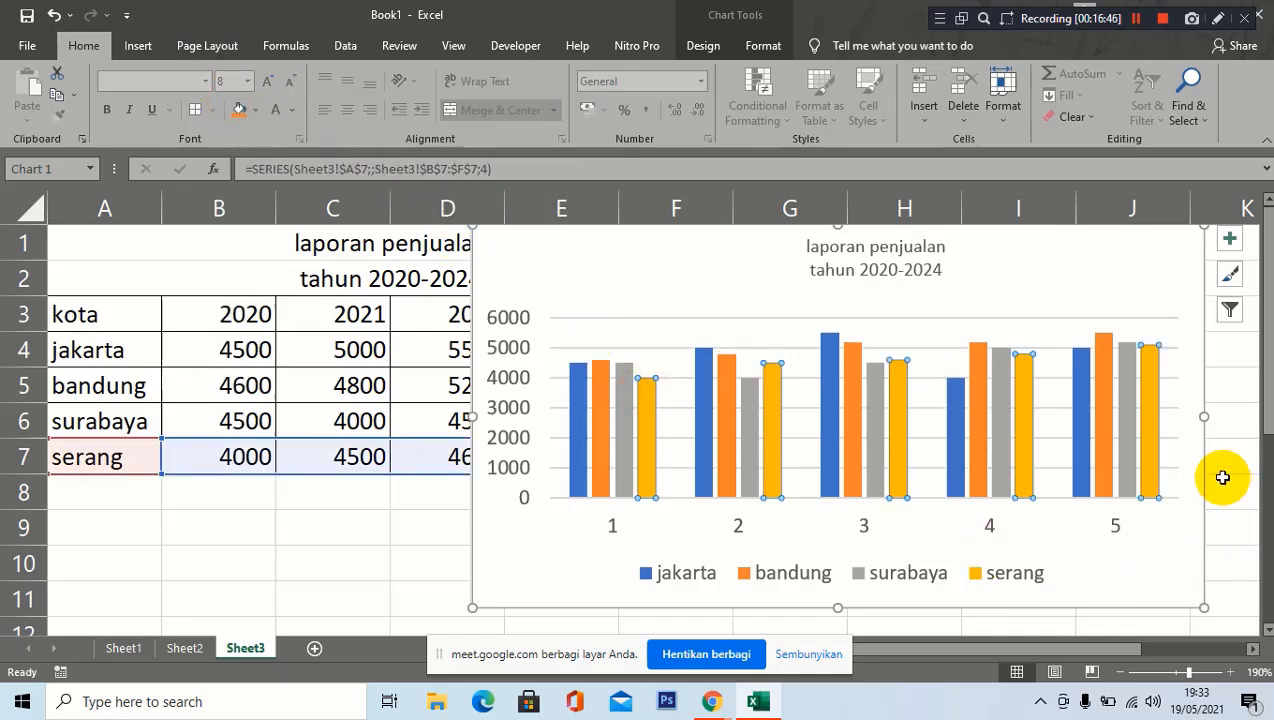
pyautogui.doubleClick(82, 48)
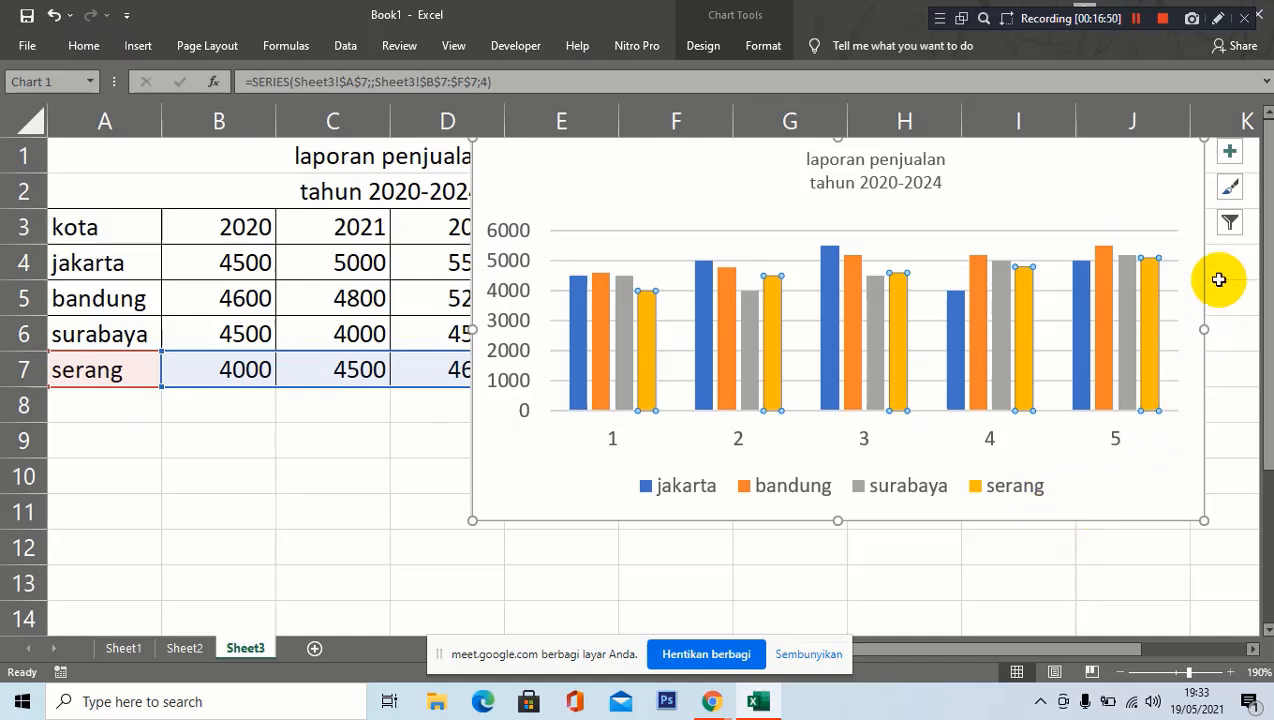
pyautogui.moveTo(1204, 272); pyautogui.dragTo(1177, 304)
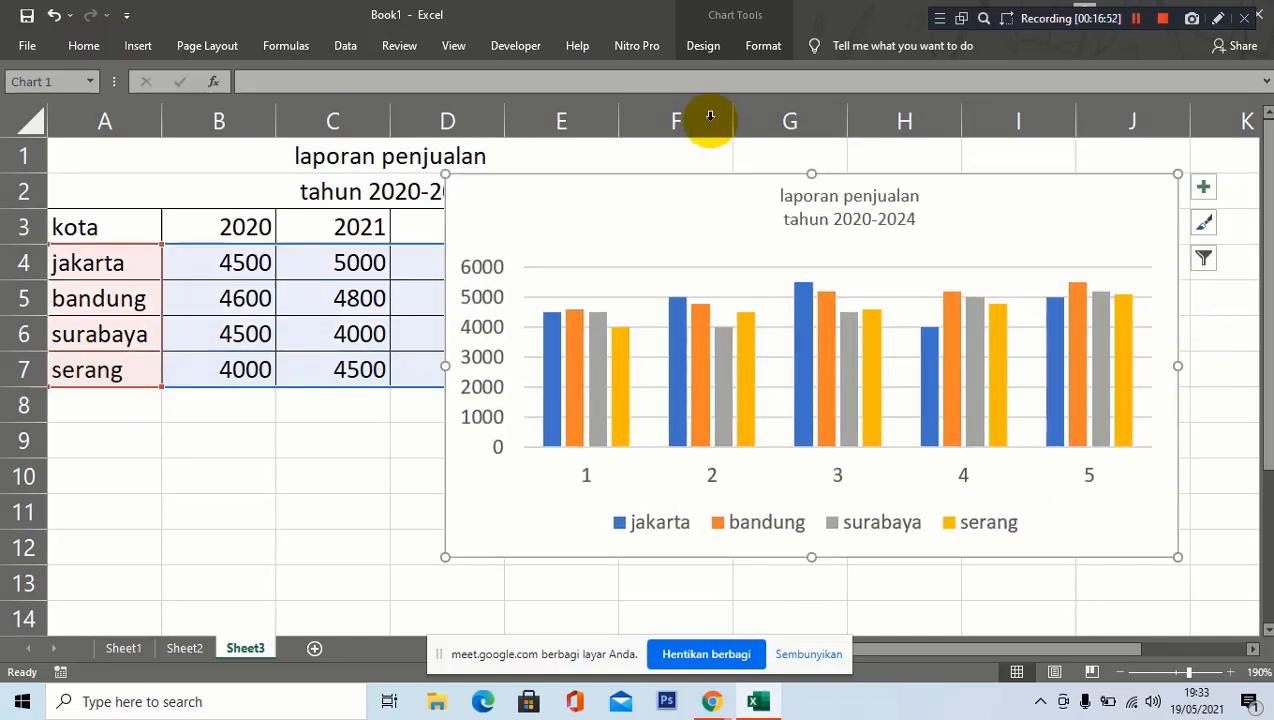
# Try the dark chart style and the one with data labels, finishing on the style with the hatched plot area.
pyautogui.click(705, 45)
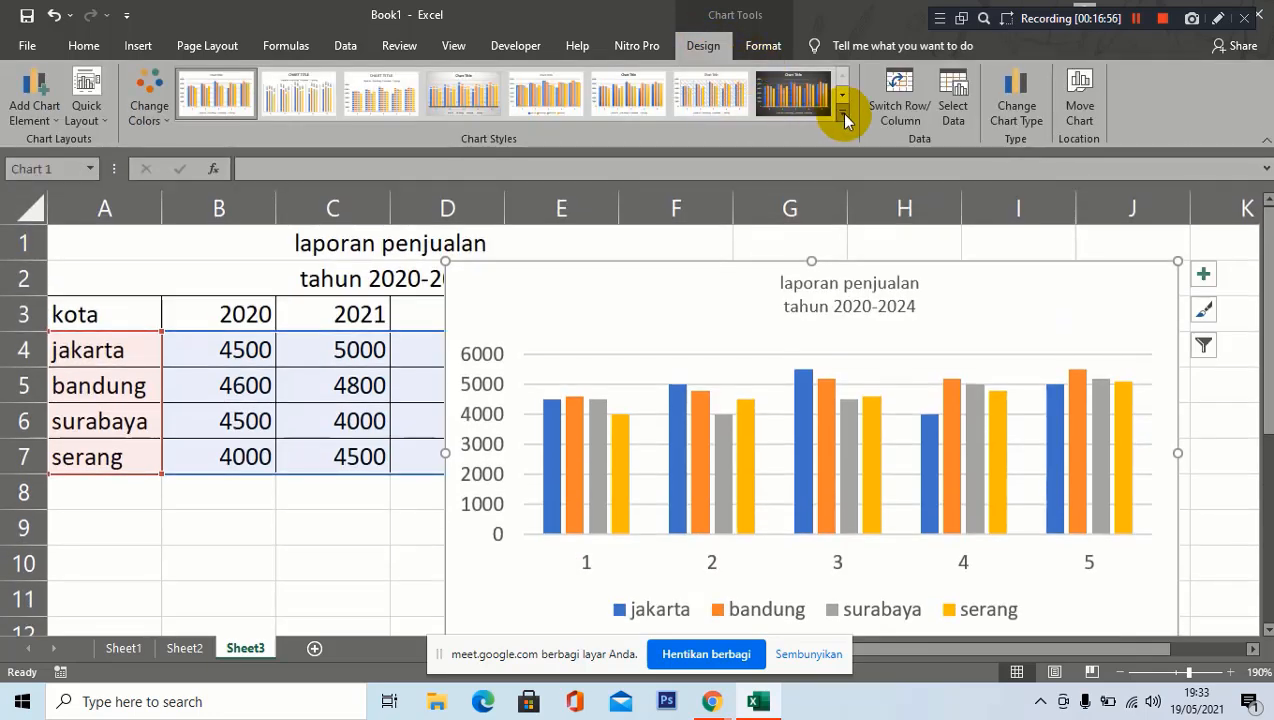
pyautogui.click(843, 114)
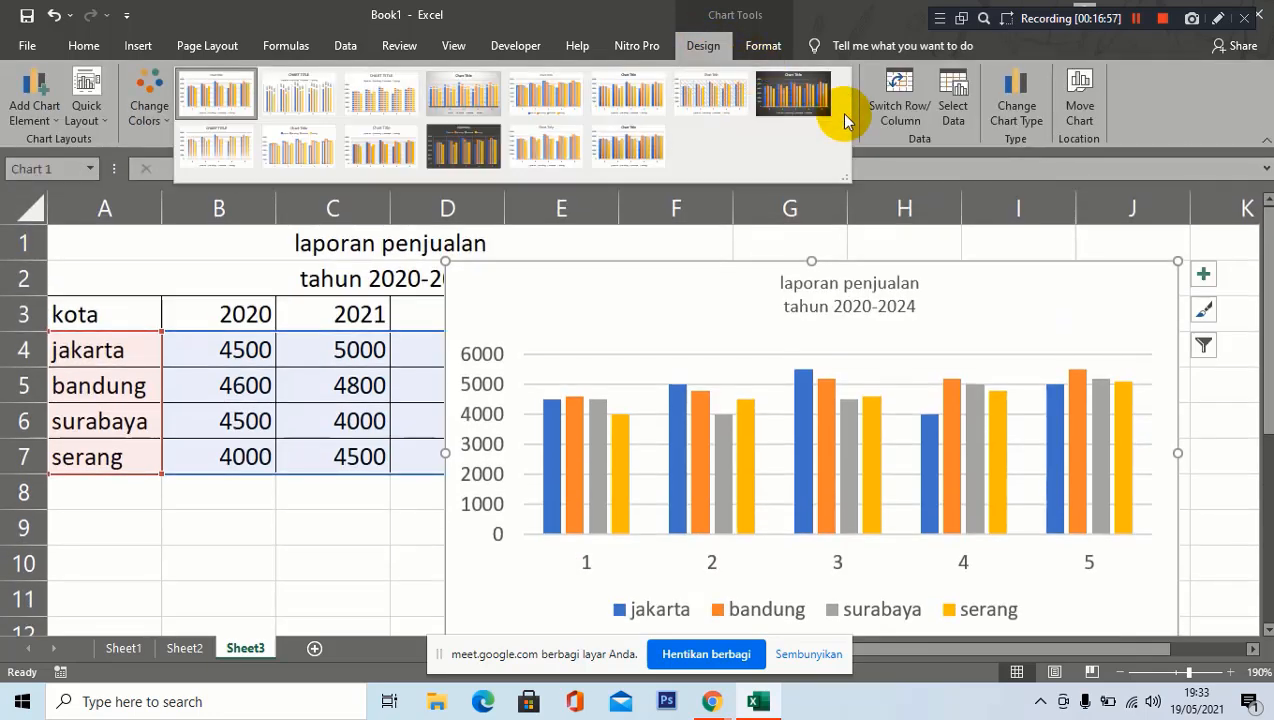
pyautogui.click(793, 94)
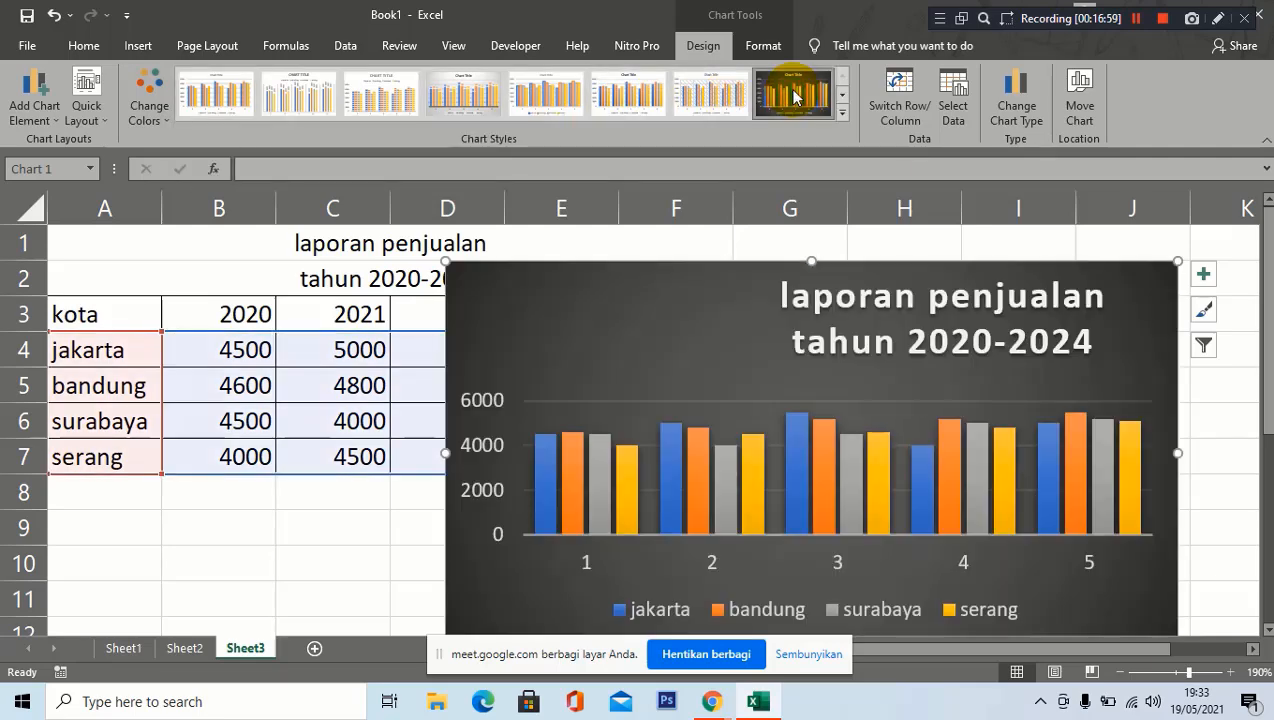
pyautogui.click(713, 94)
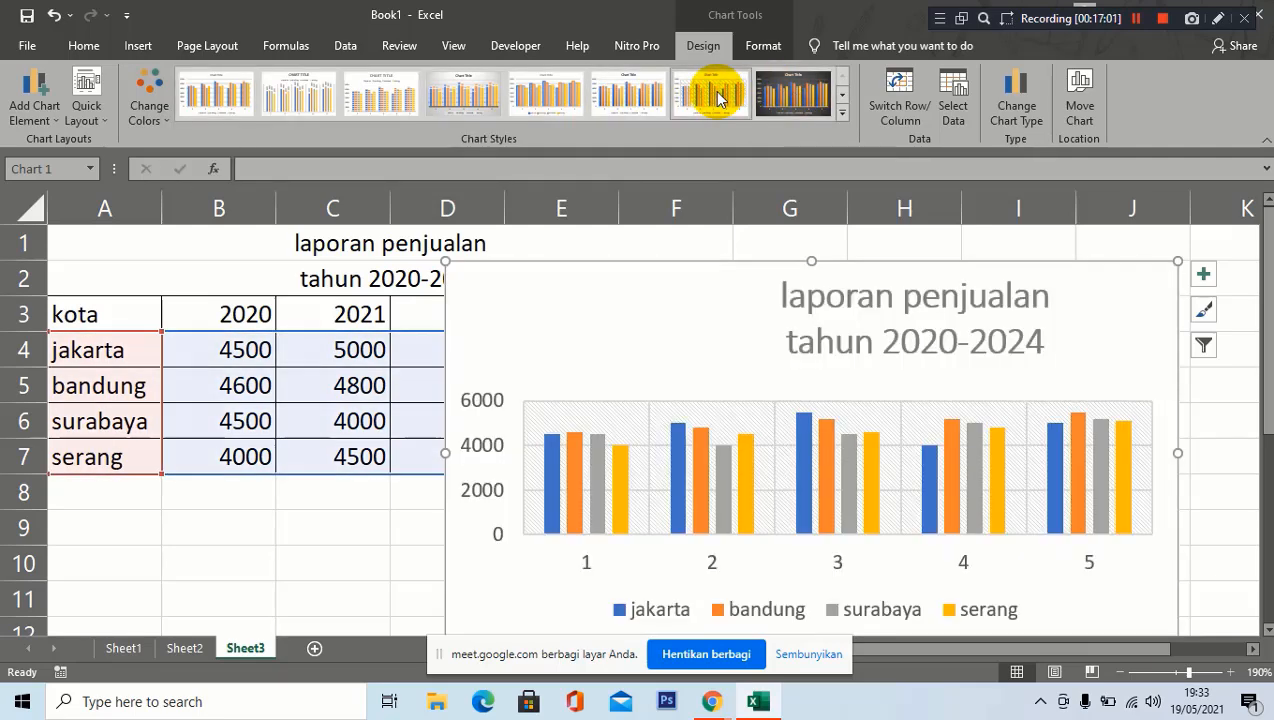
pyautogui.click(605, 90)
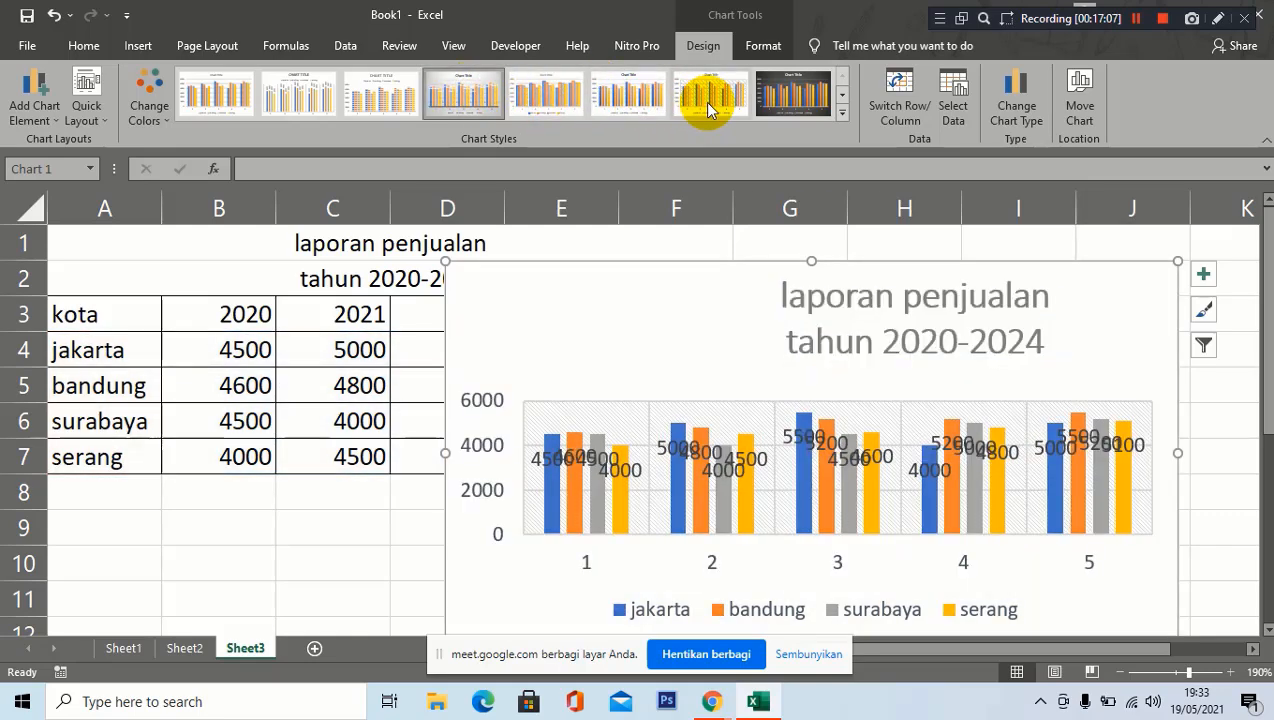
pyautogui.click(705, 97)
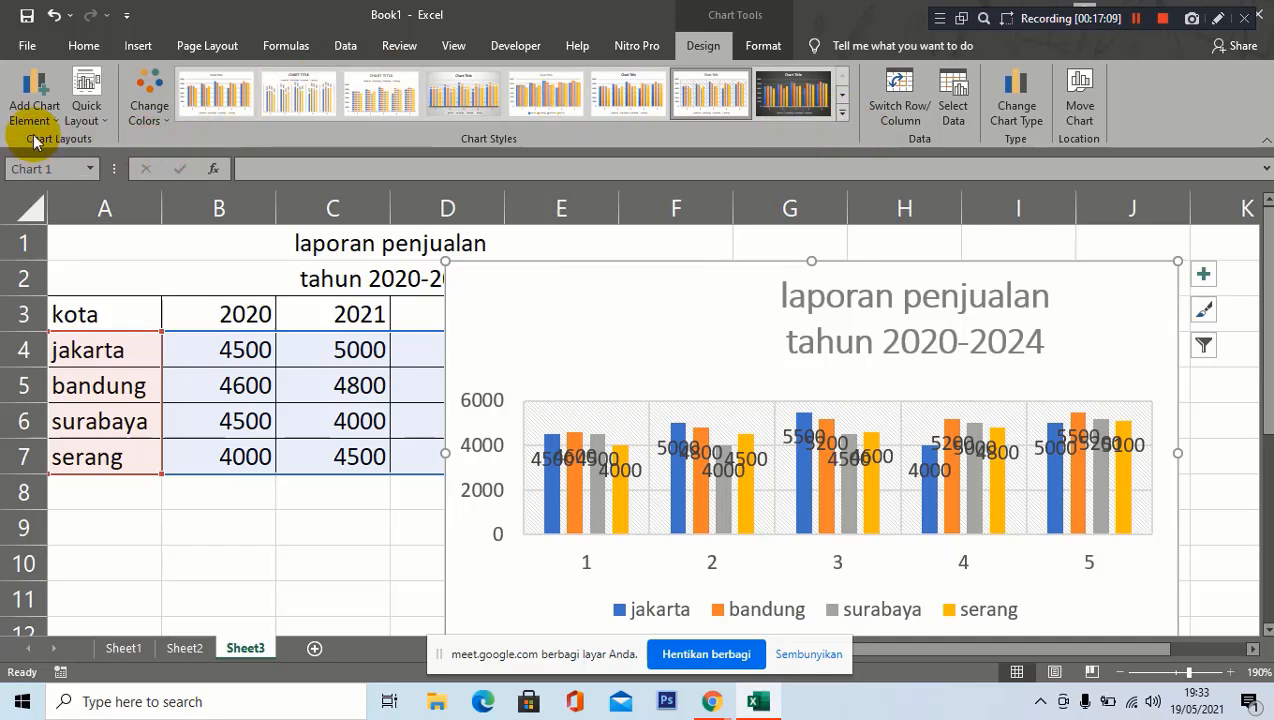
# Change the chart type to Line with Markers and enlarge the chart up to row 1 and right to column K.
pyautogui.click(105, 119)
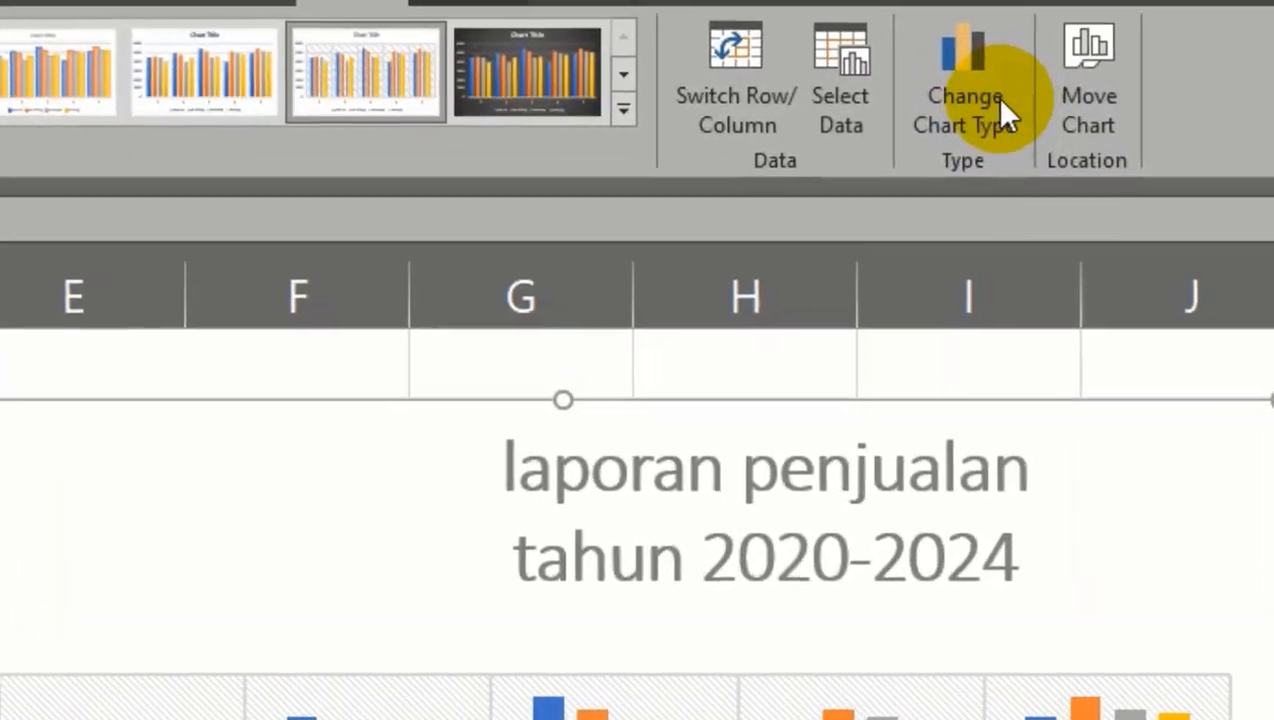
pyautogui.click(978, 106)
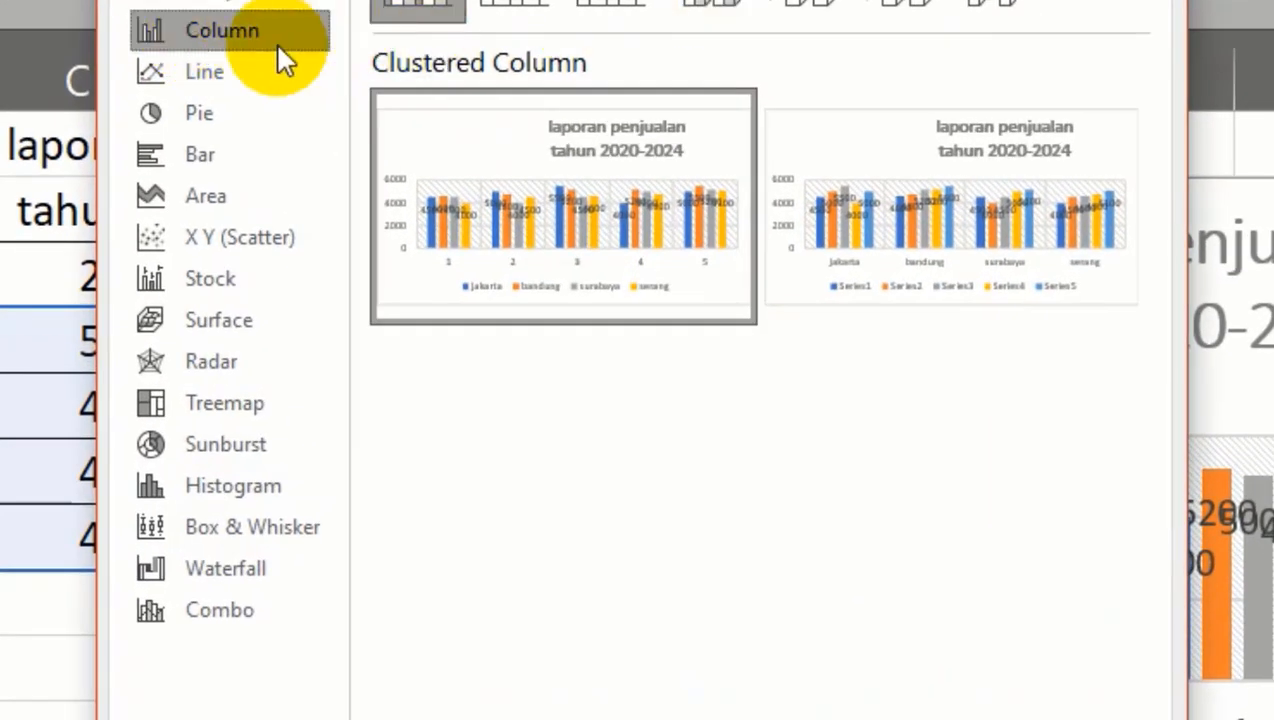
pyautogui.click(190, 71)
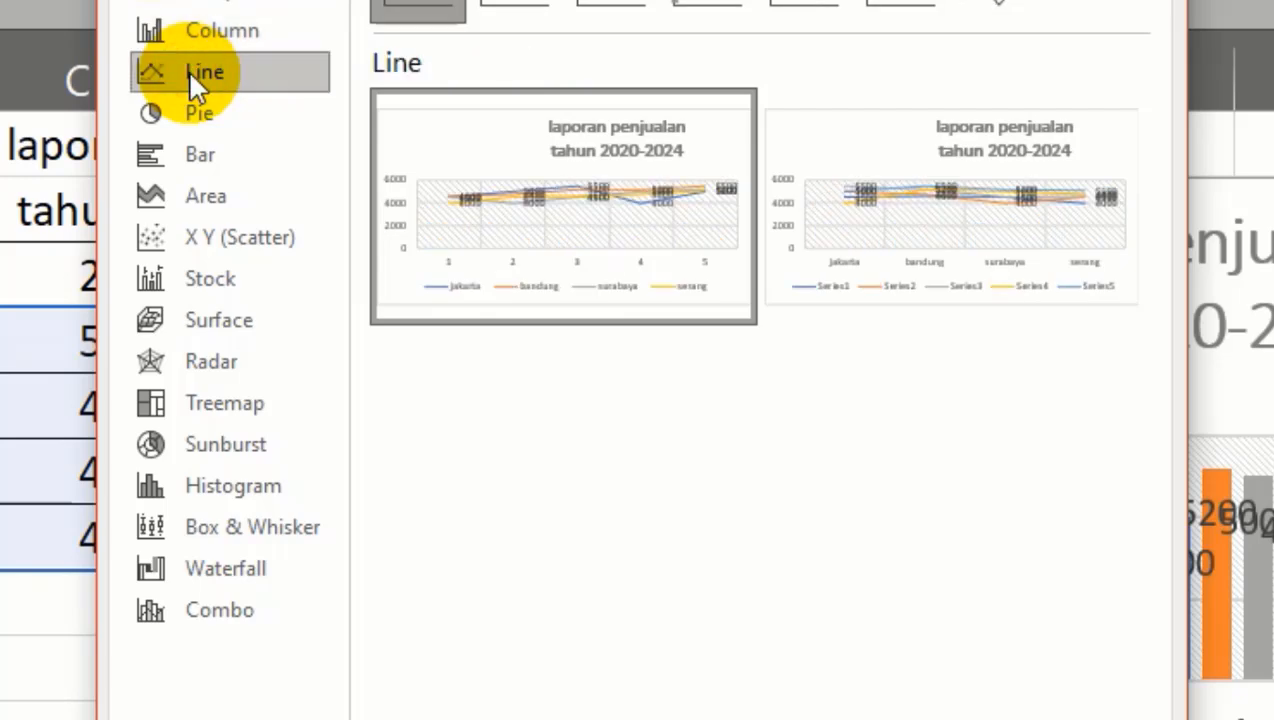
pyautogui.click(718, 8)
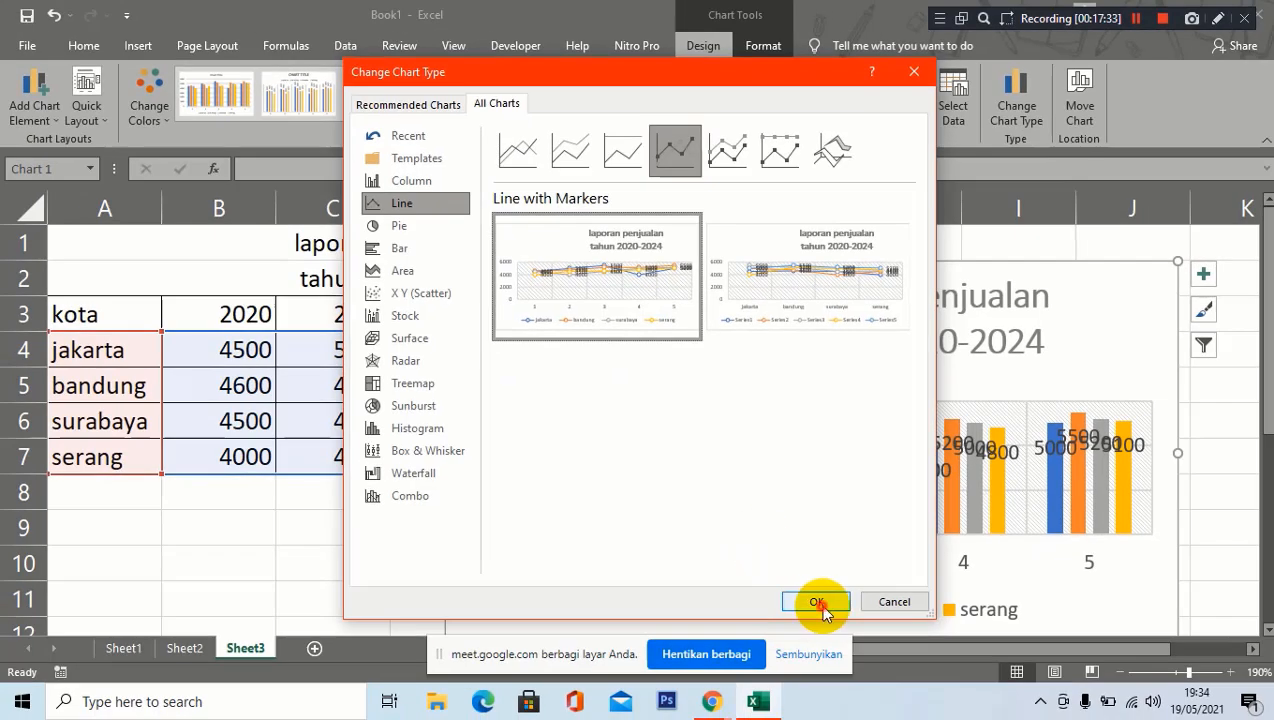
pyautogui.click(820, 606)
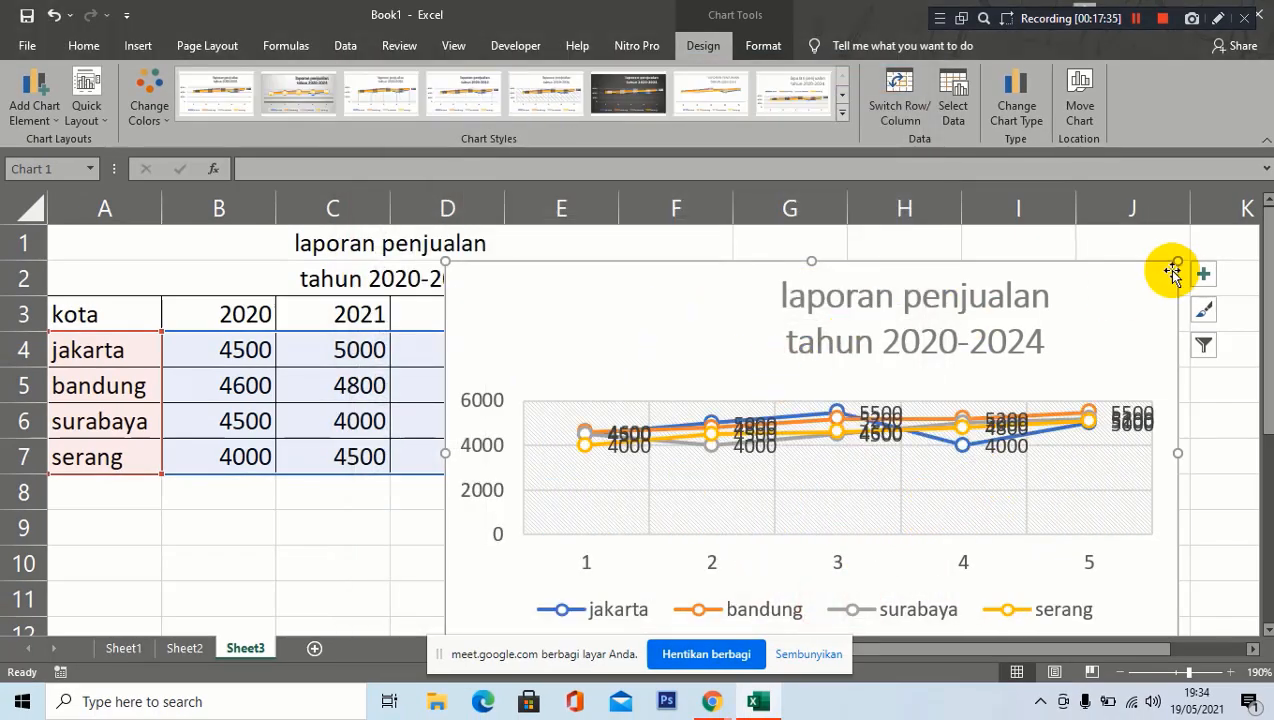
pyautogui.moveTo(1181, 262); pyautogui.dragTo(1247, 224)
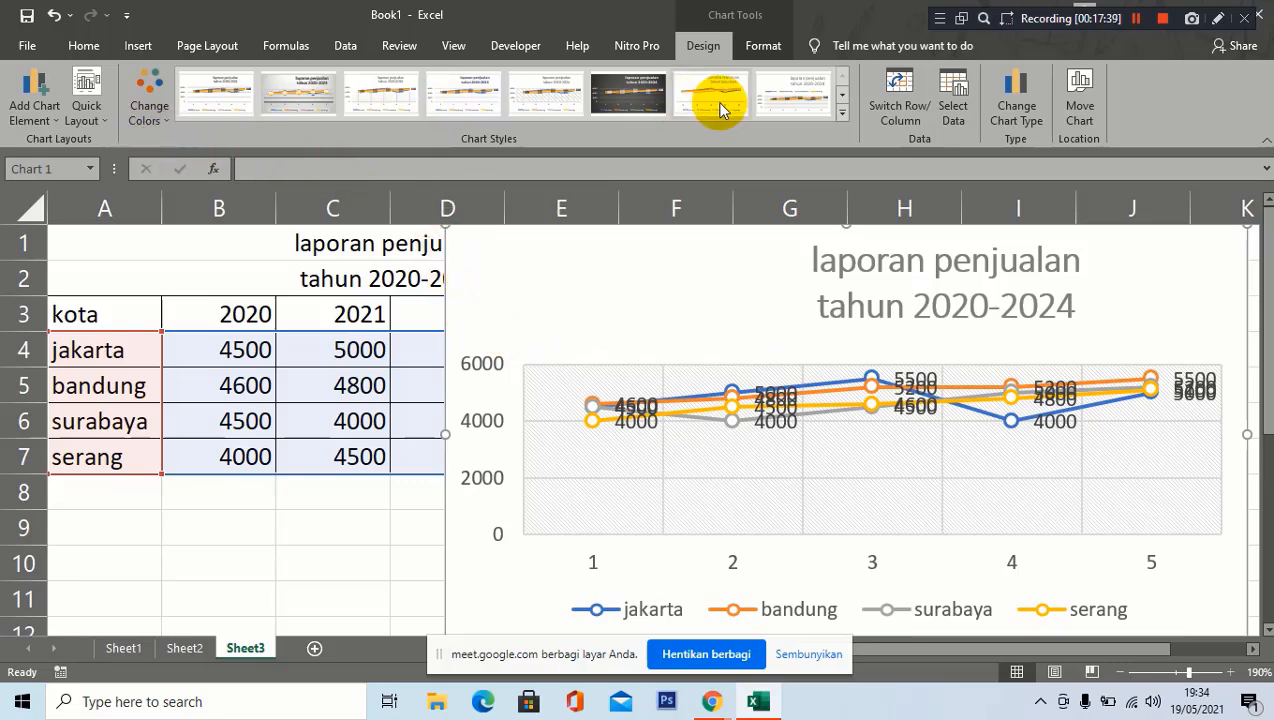
# Change the chart type to a basic Pie.
pyautogui.click(1033, 120)
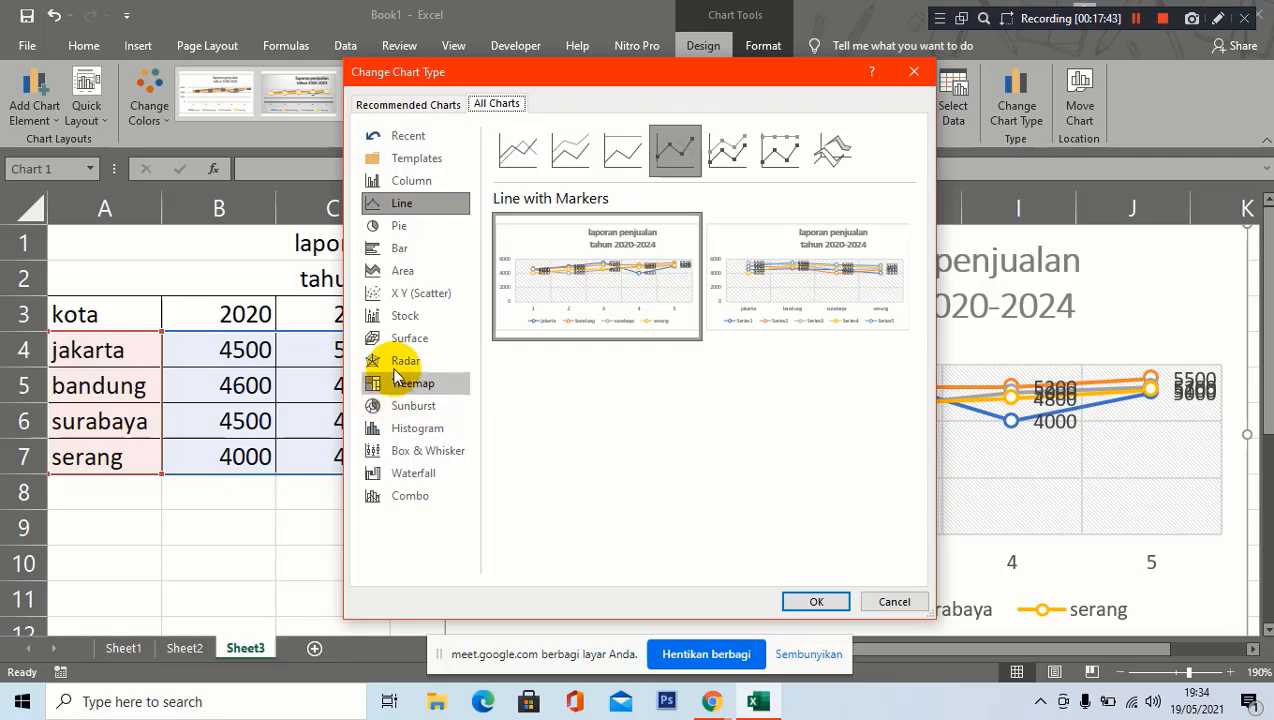
pyautogui.click(419, 230)
pyautogui.moveTo(574, 279)
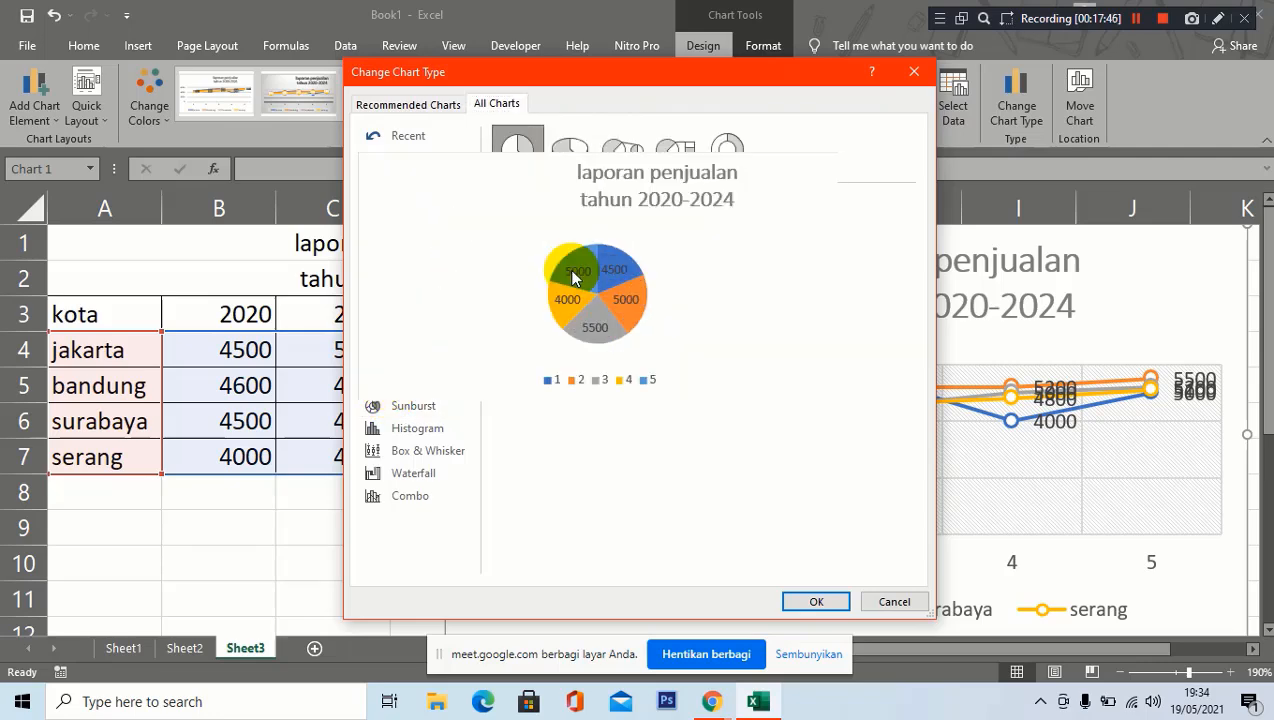
pyautogui.click(814, 601)
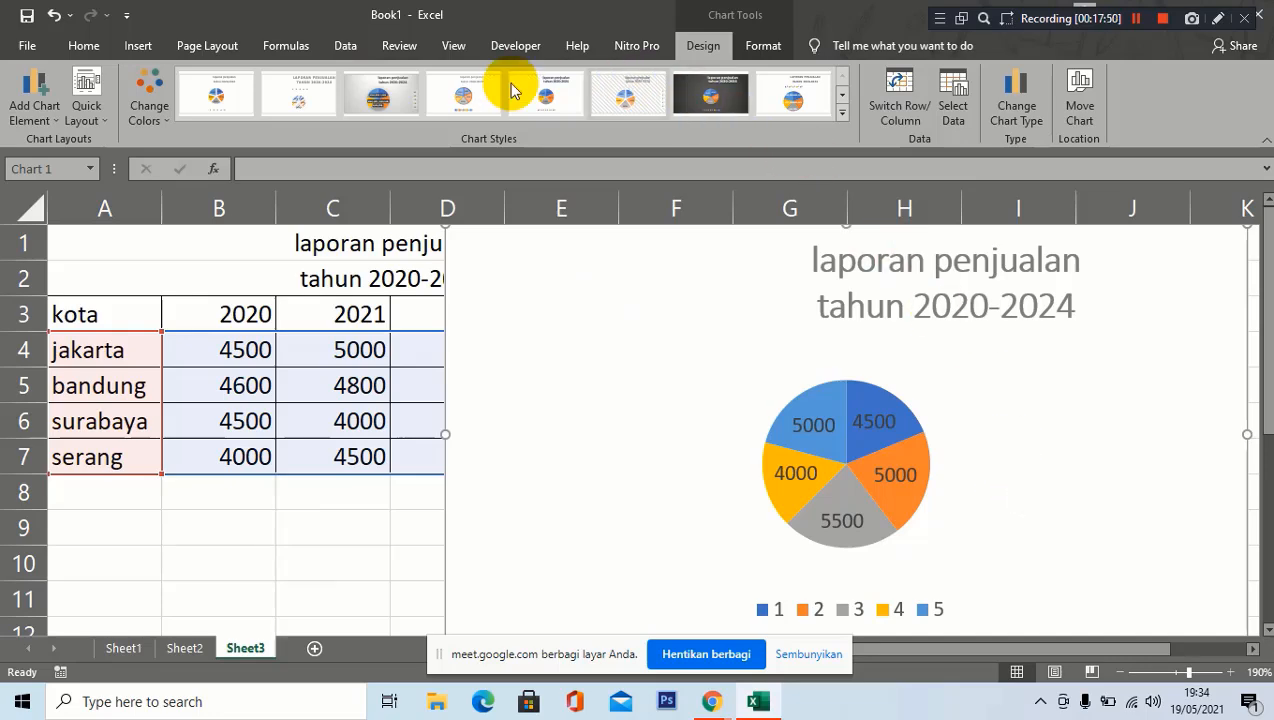
# Change the chart type to 3-D Clustered Column and widen the chart leftward to column C.
pyautogui.click(1016, 113)
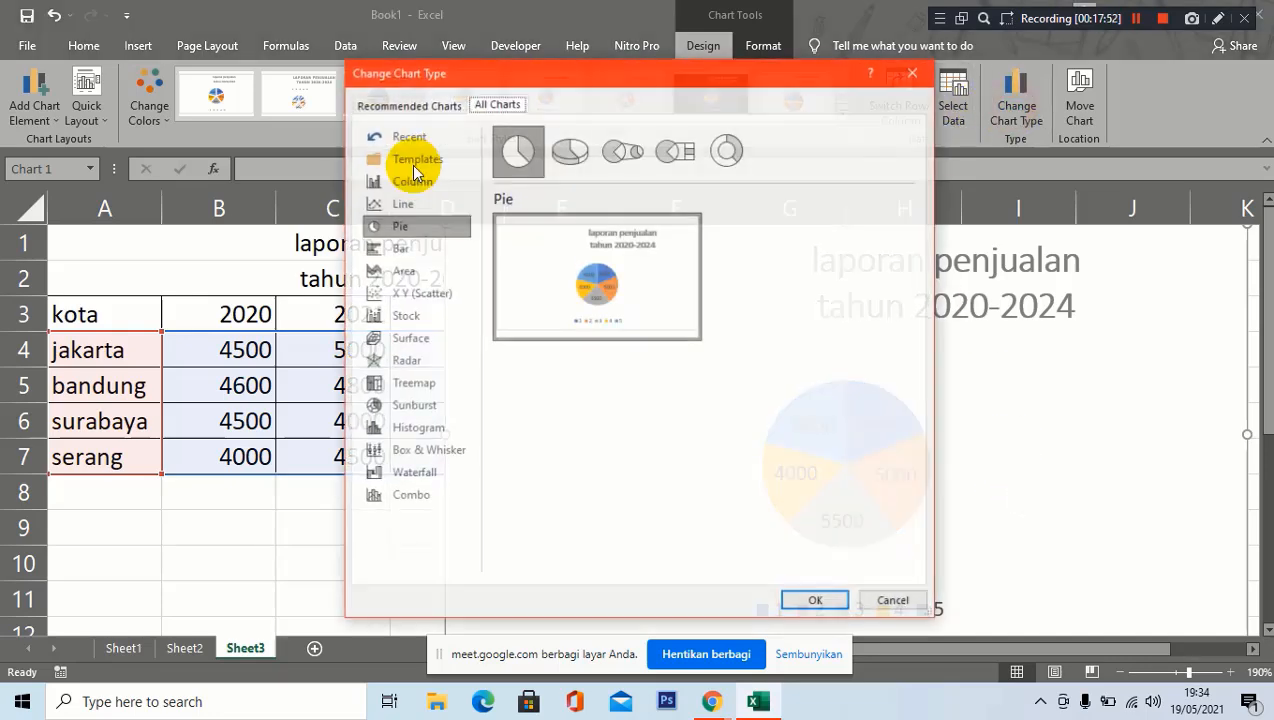
pyautogui.click(410, 181)
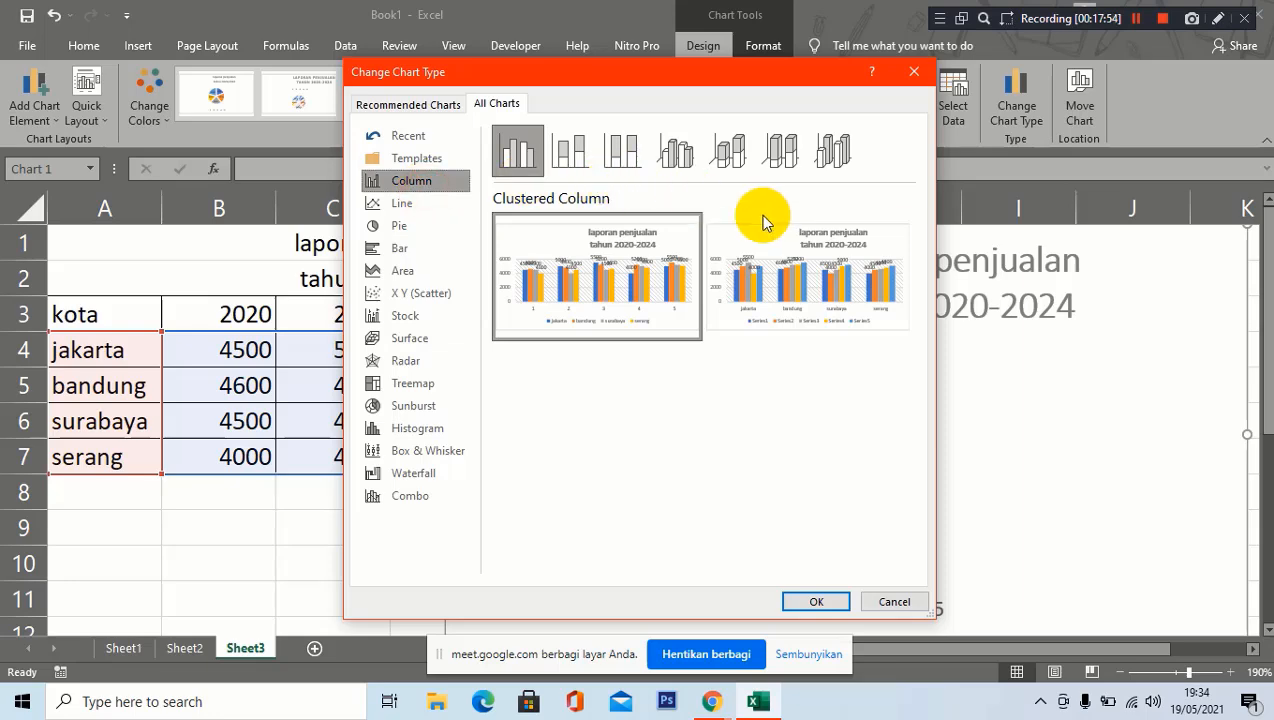
pyautogui.click(690, 159)
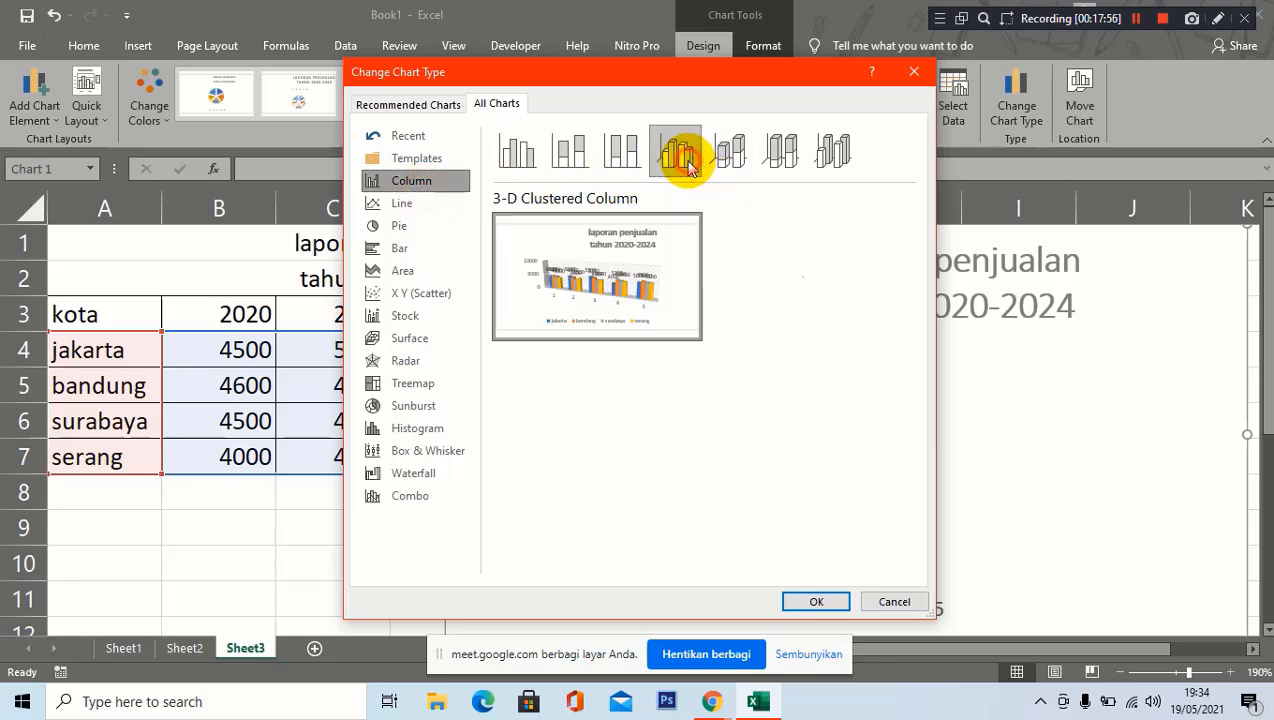
pyautogui.click(816, 601)
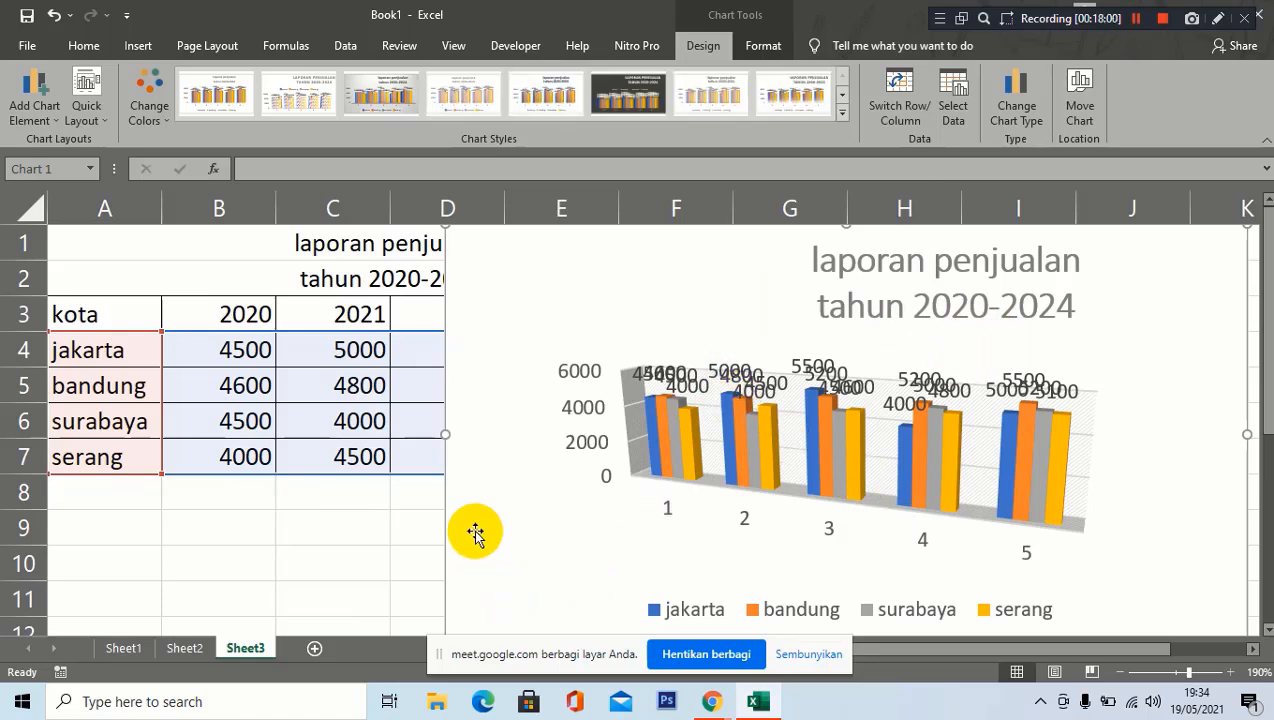
pyautogui.moveTo(445, 434); pyautogui.dragTo(302, 437)
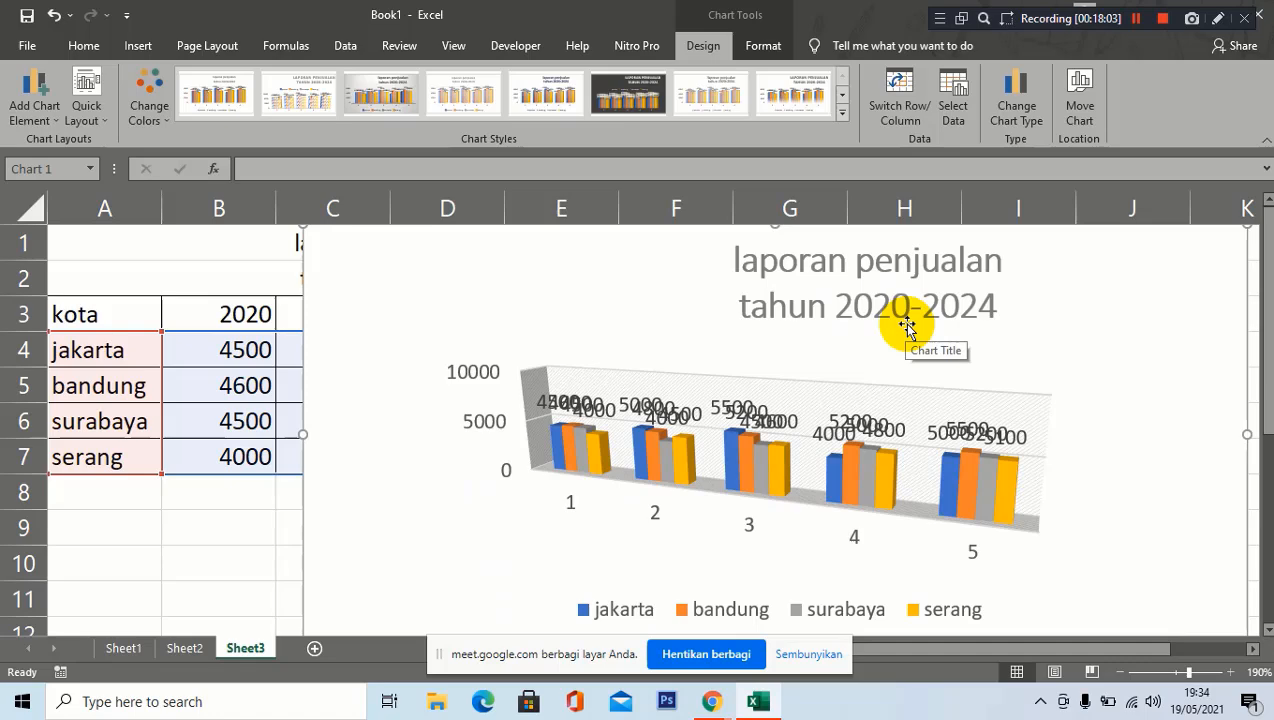
# Switch to the Google Meet call and send the chat reply "siap" to everyone.
pyautogui.moveTo(712, 706)
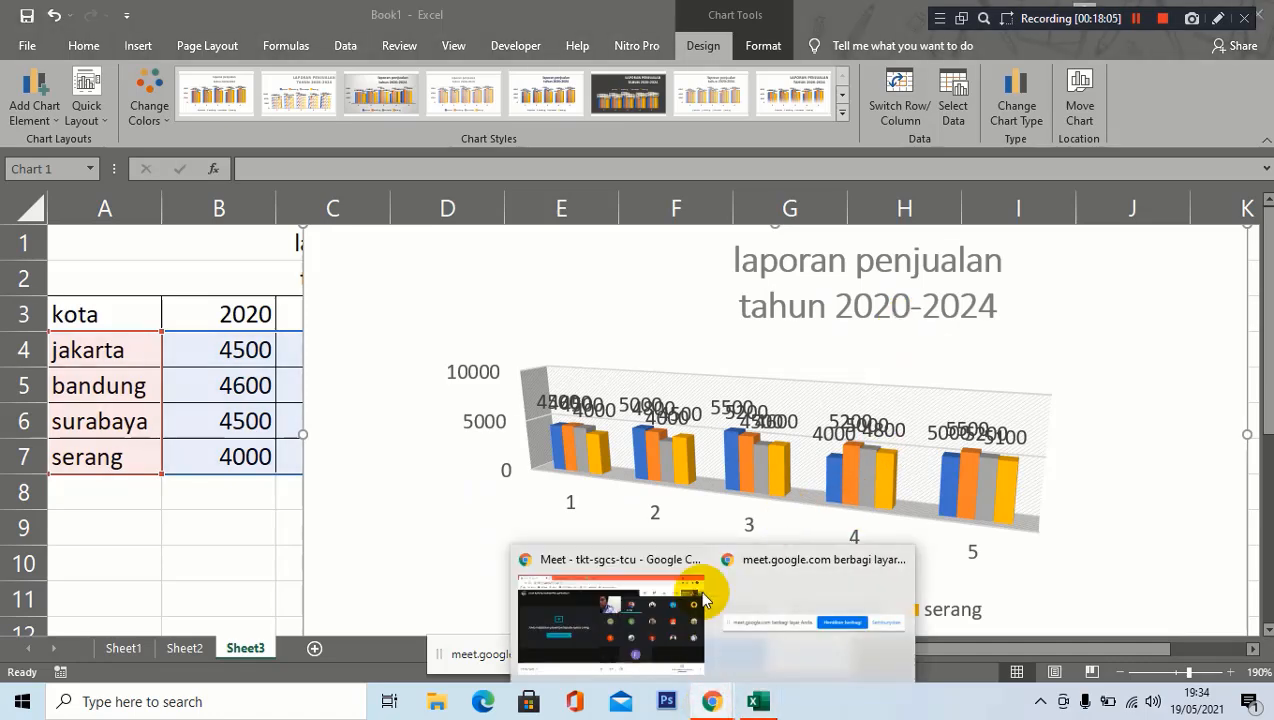
pyautogui.click(690, 600)
pyautogui.click(838, 211)
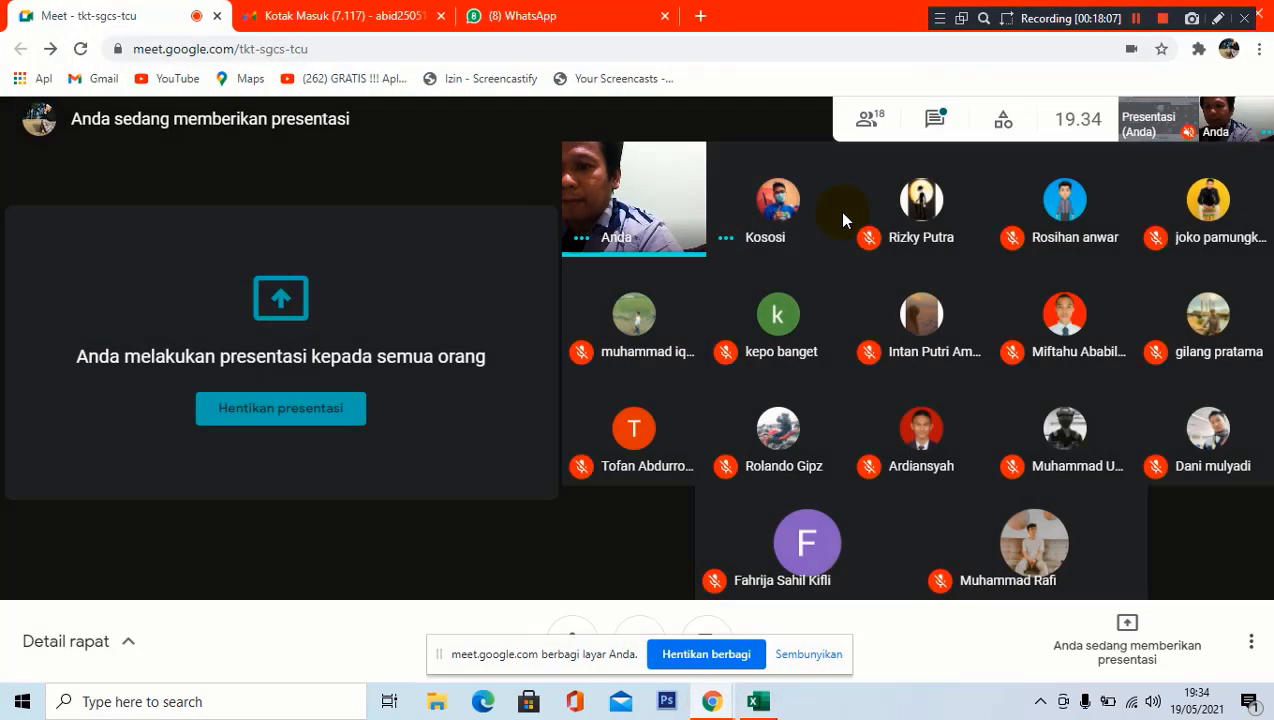
pyautogui.click(933, 122)
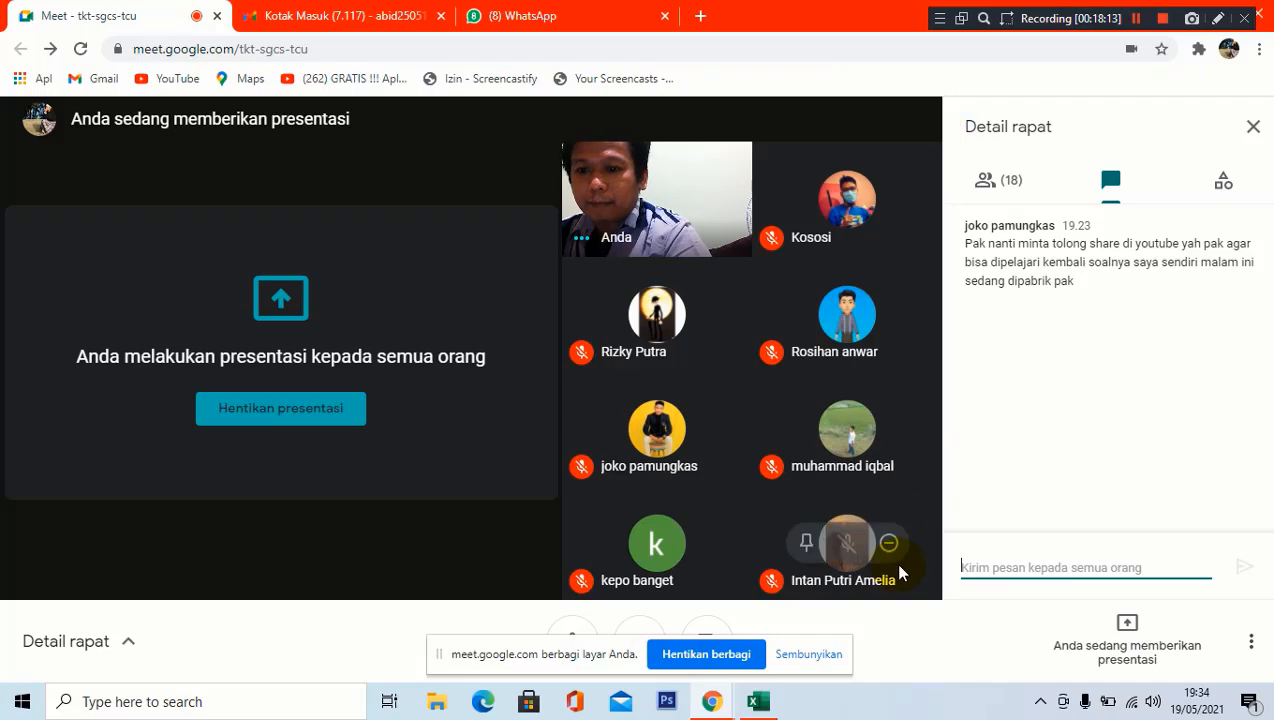
pyautogui.write('s')
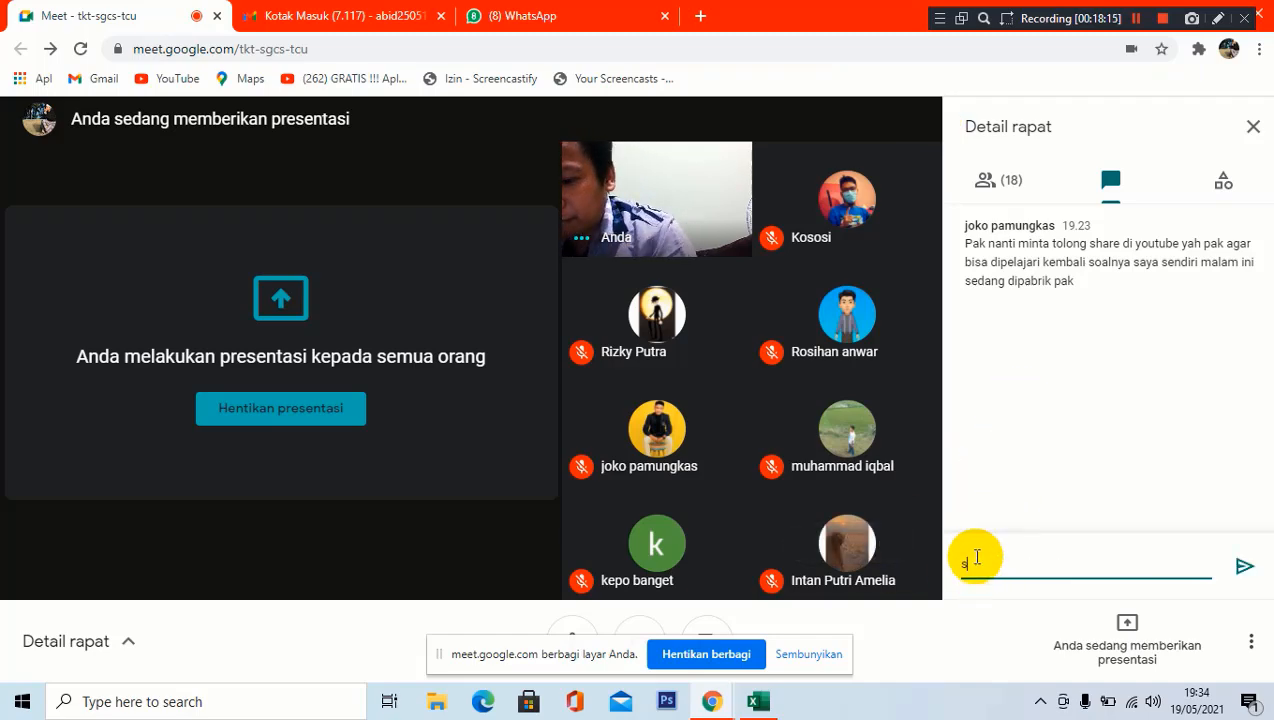
pyautogui.write('iap')
pyautogui.press('Return')
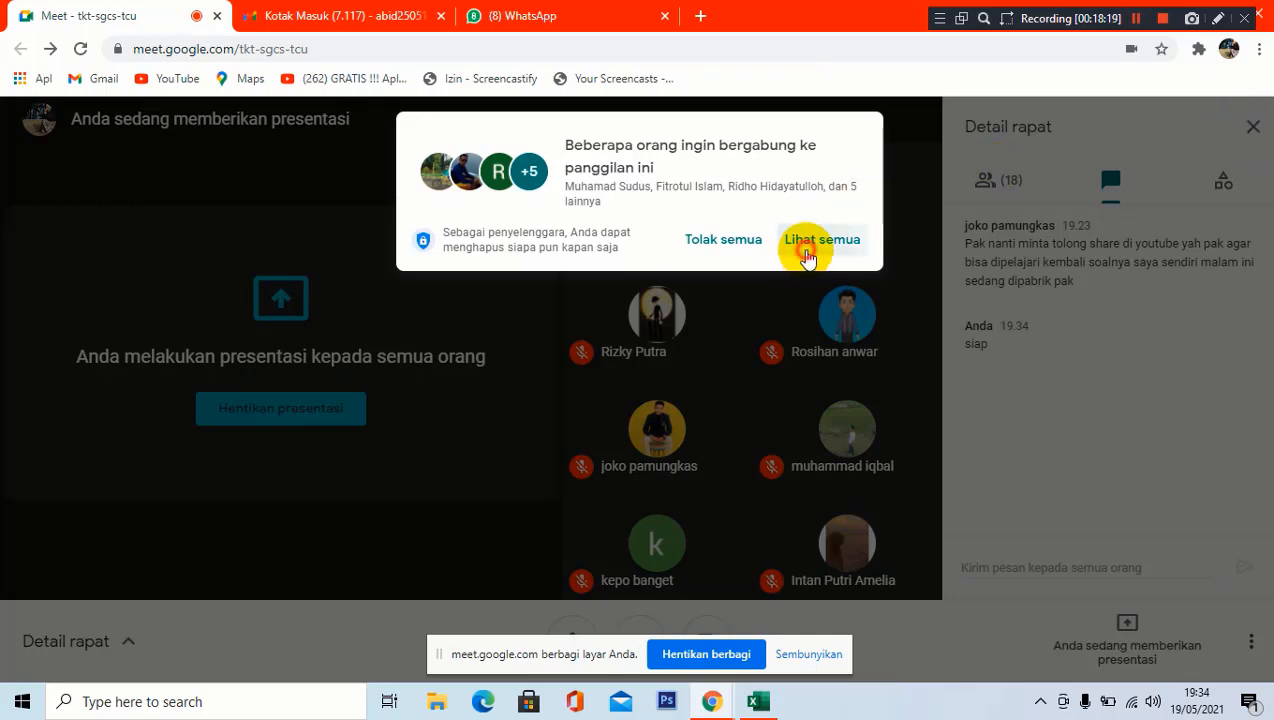
# Admit all the people waiting to join the call and close the meeting chat.
pyautogui.click(806, 257)
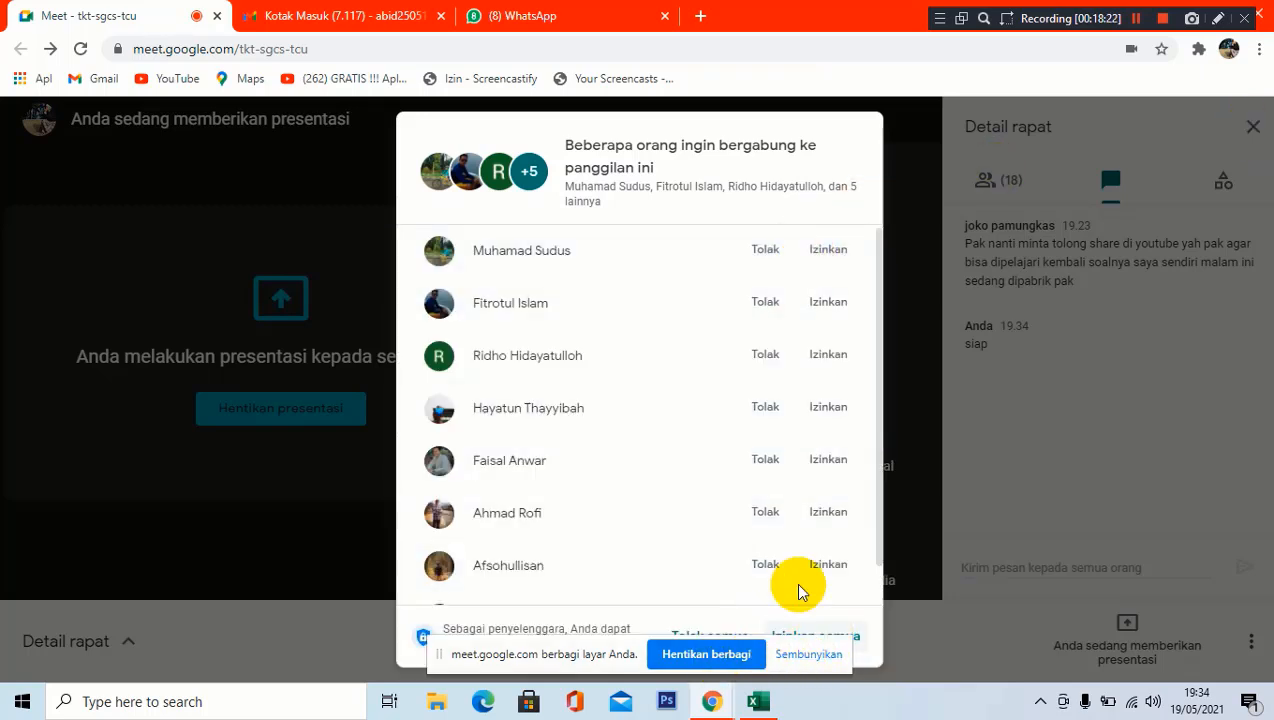
pyautogui.scroll(-2, 815, 560)
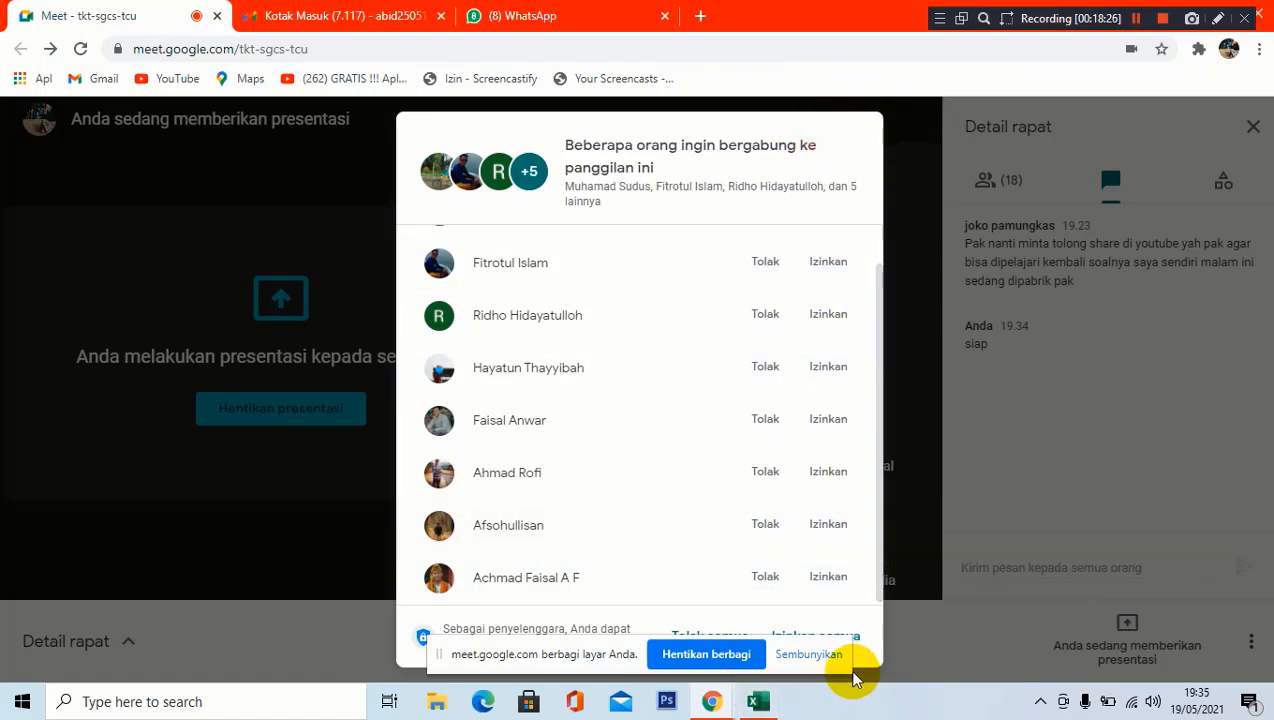
pyautogui.click(810, 653)
pyautogui.click(833, 634)
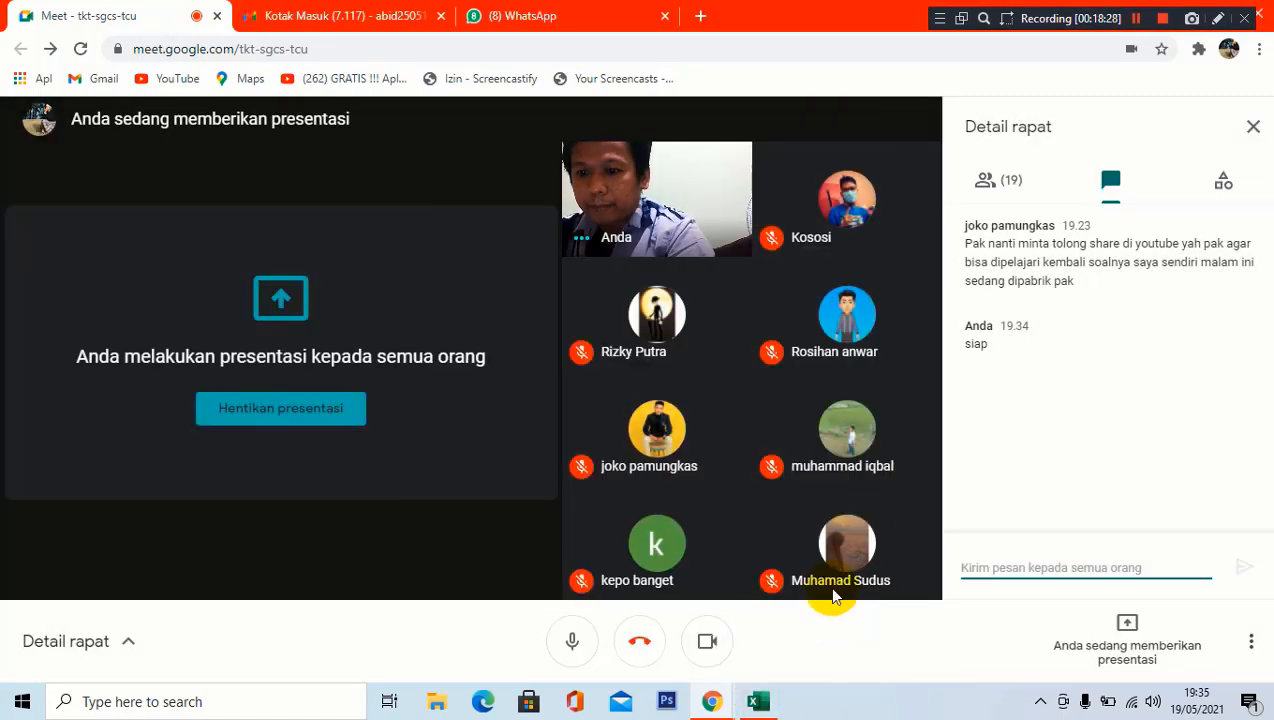
pyautogui.click(1254, 132)
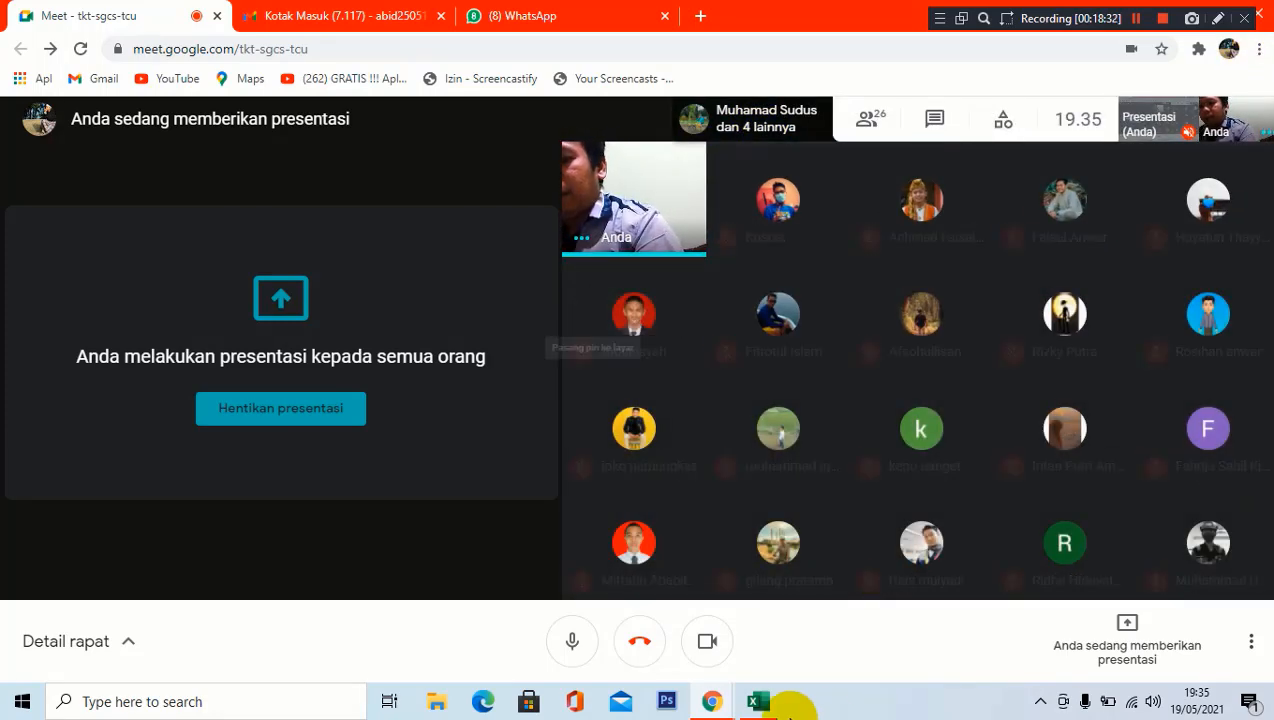
# Switch back to Excel and apply the first chart style to the sales chart.
pyautogui.click(757, 700)
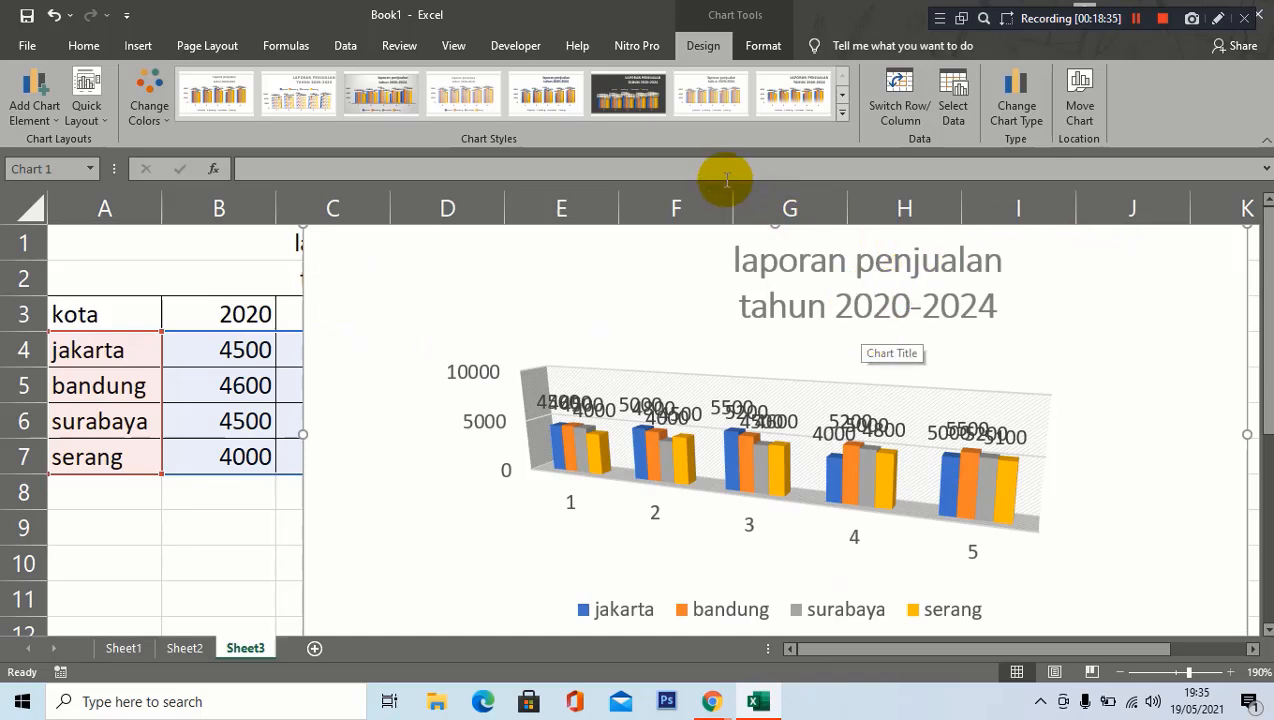
pyautogui.click(843, 113)
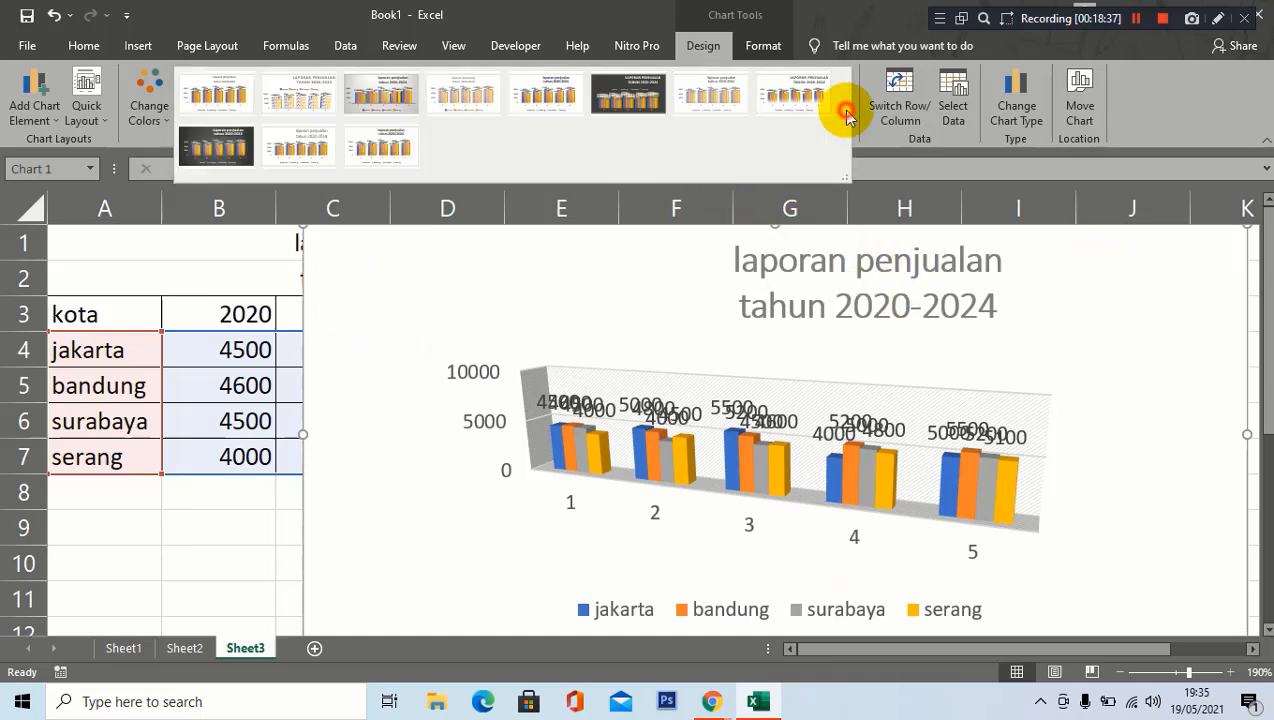
pyautogui.click(208, 93)
pyautogui.scroll(-2, 1122, 362)
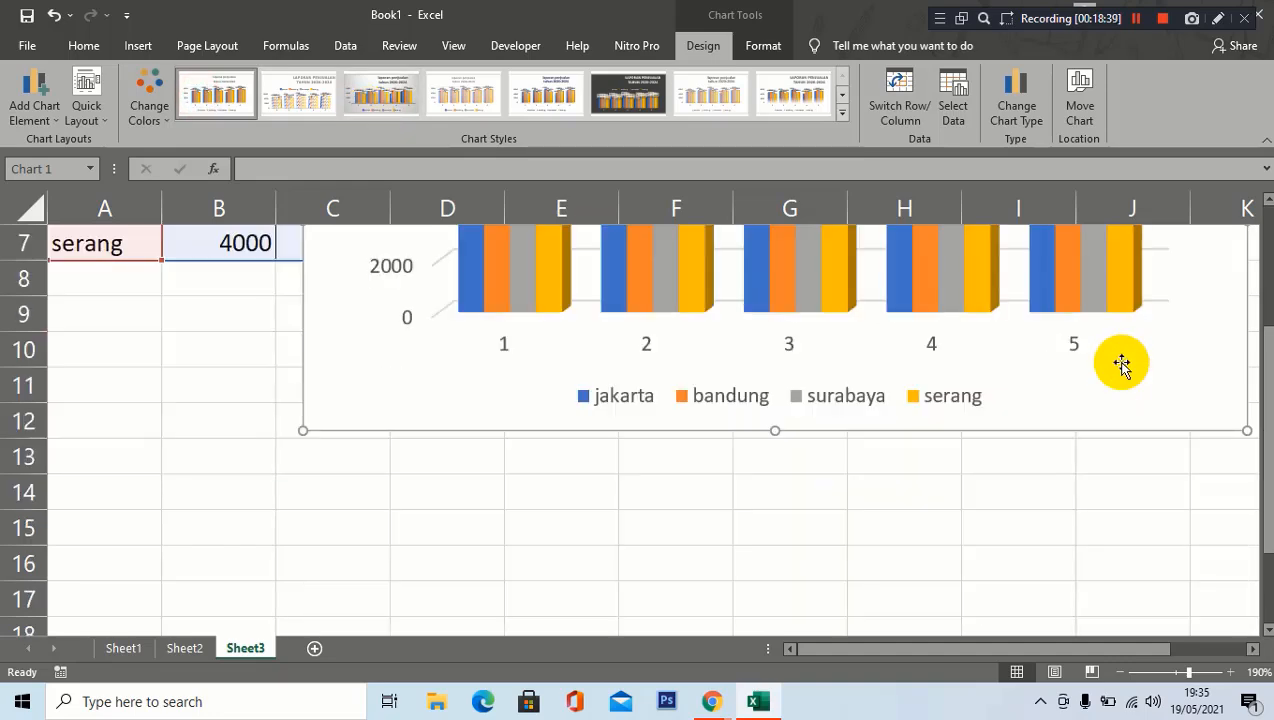
pyautogui.scroll(2, 1160, 430)
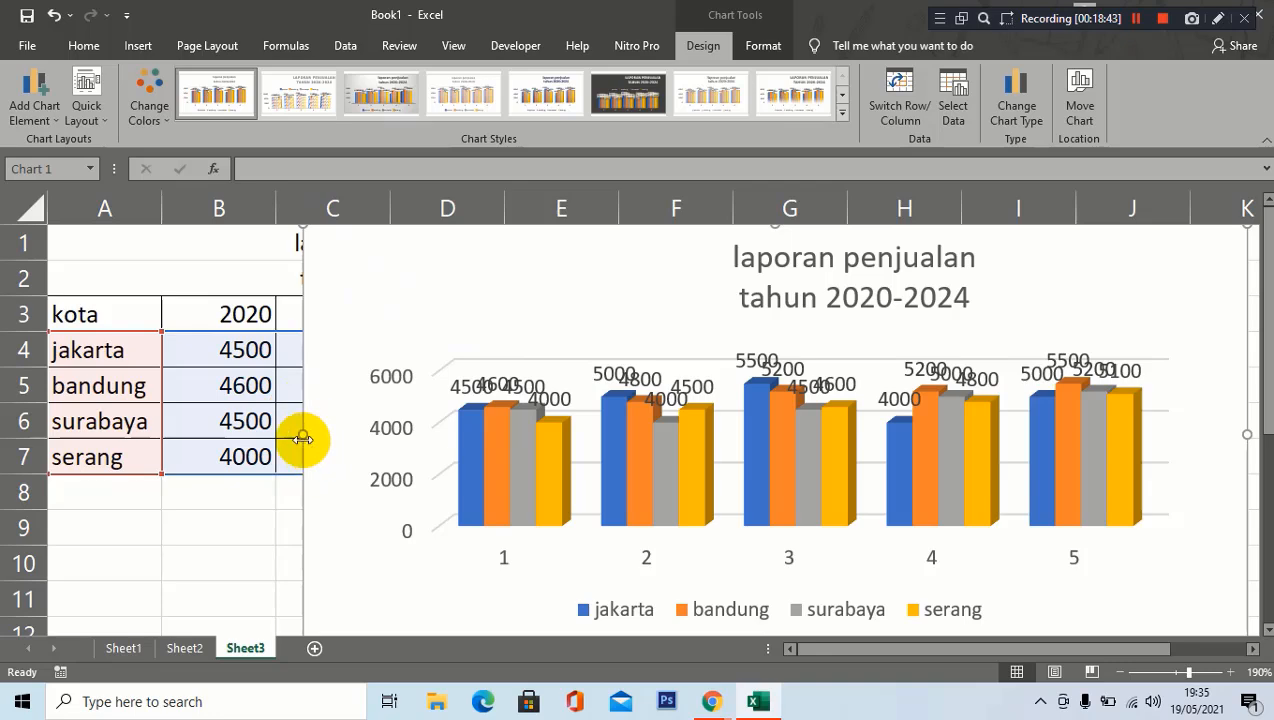
# Narrow the chart from its left edge to column D and extend its right edge slightly past column K.
pyautogui.moveTo(299, 436); pyautogui.dragTo(406, 444)
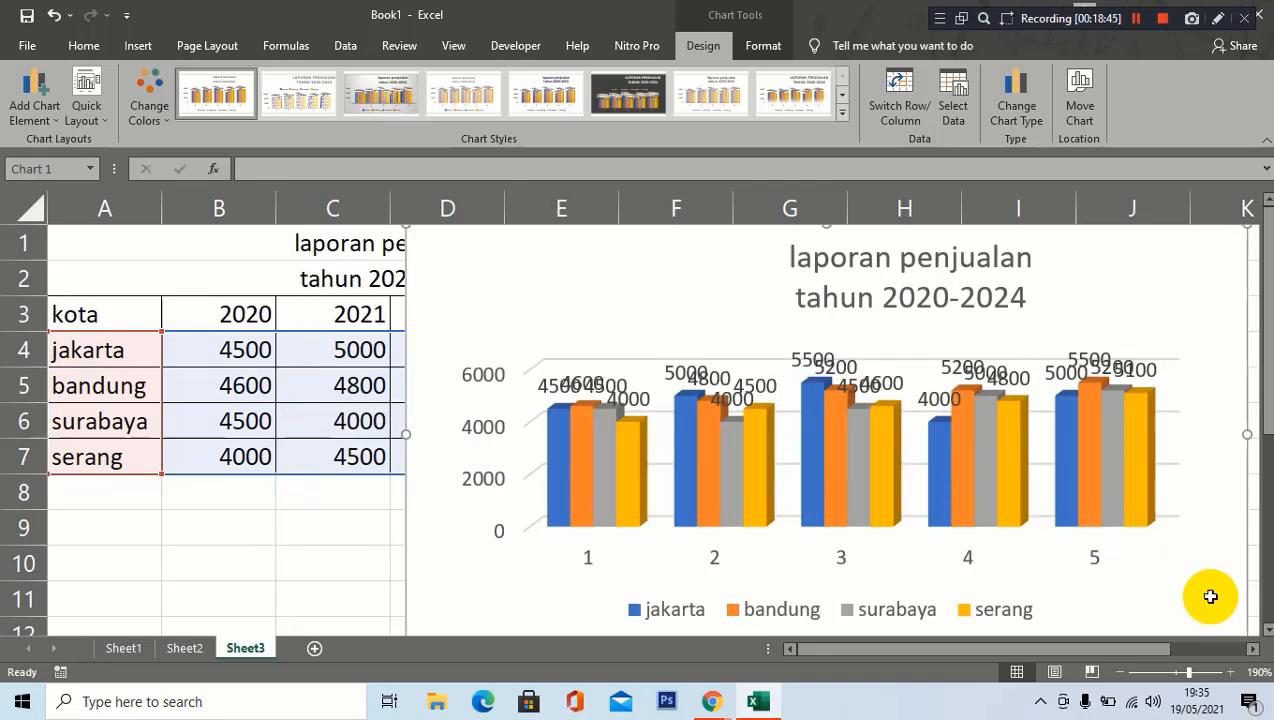
pyautogui.scroll(-3, 1210, 596)
pyautogui.scroll(3, 1223, 586)
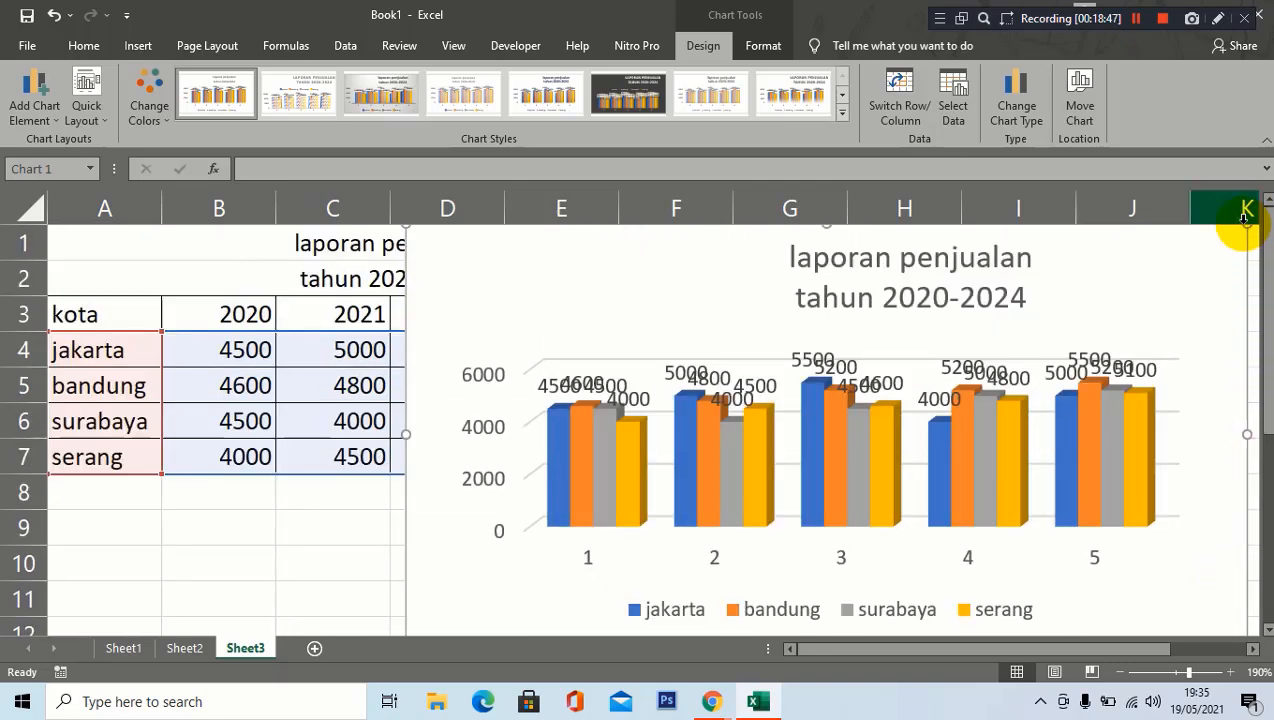
pyautogui.moveTo(1245, 230)
pyautogui.mouseDown()
pyautogui.moveTo(1052, 319)
pyautogui.moveTo(1250, 198)
pyautogui.moveTo(1256, 228)
pyautogui.mouseUp()
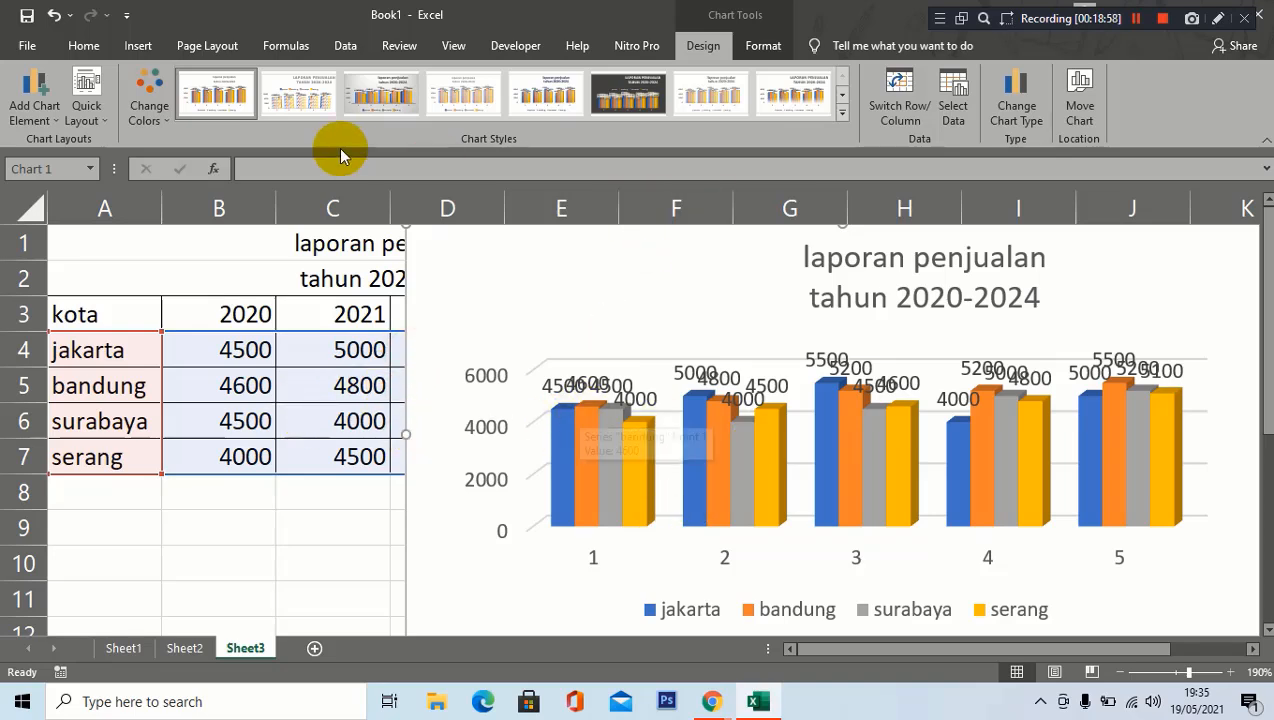
# Delete the sales chart from Sheet3.
pyautogui.click(310, 340)
pyautogui.click(995, 315)
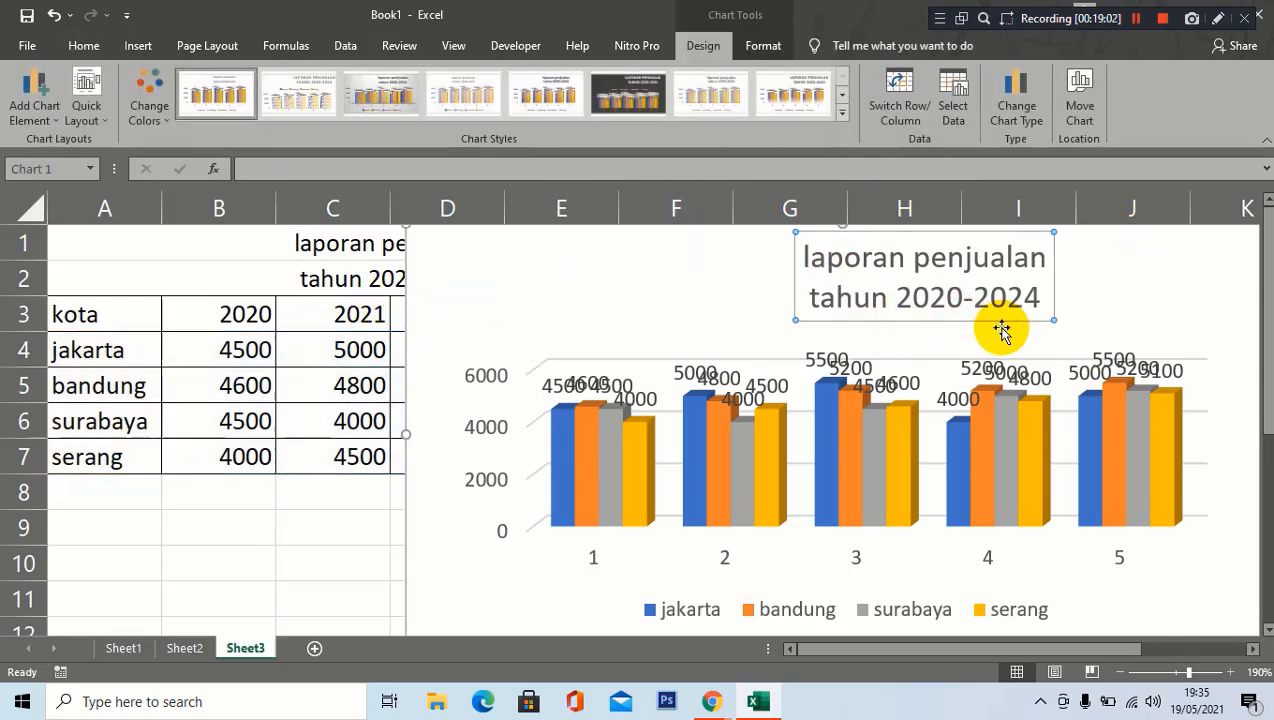
pyautogui.click(708, 290)
pyautogui.press('Delete')
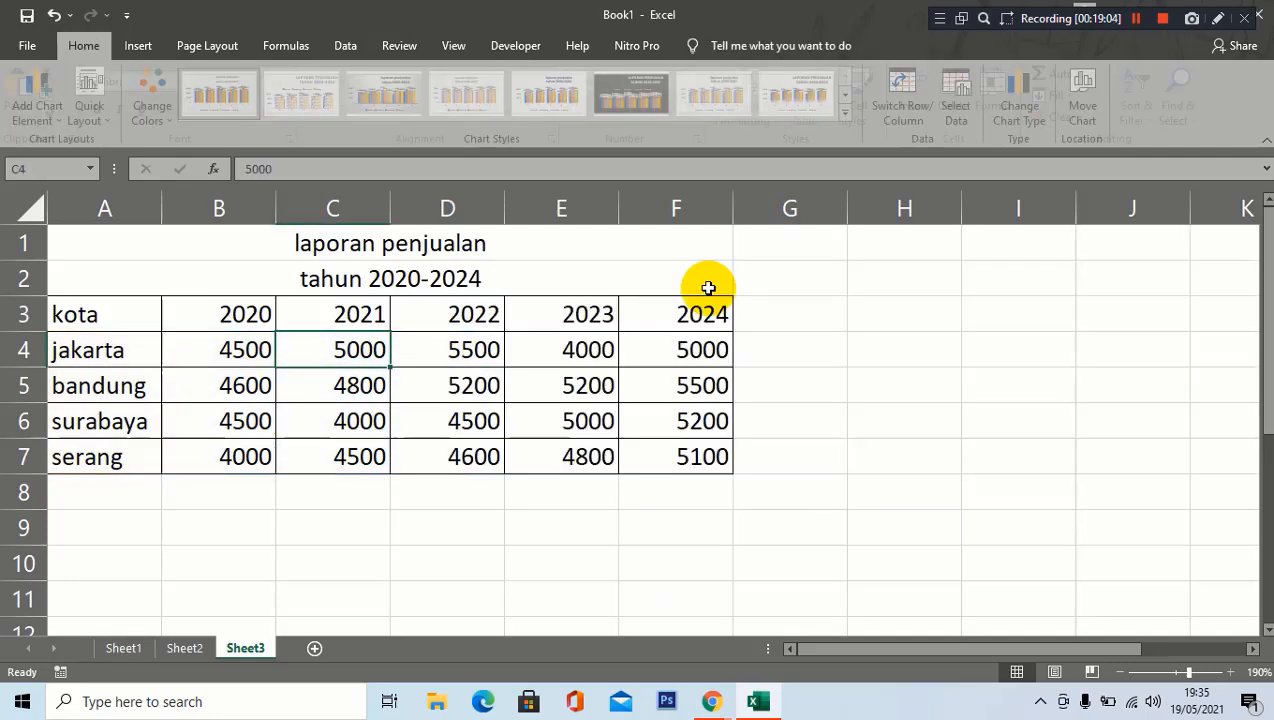
pyautogui.click(628, 322)
pyautogui.click(176, 373)
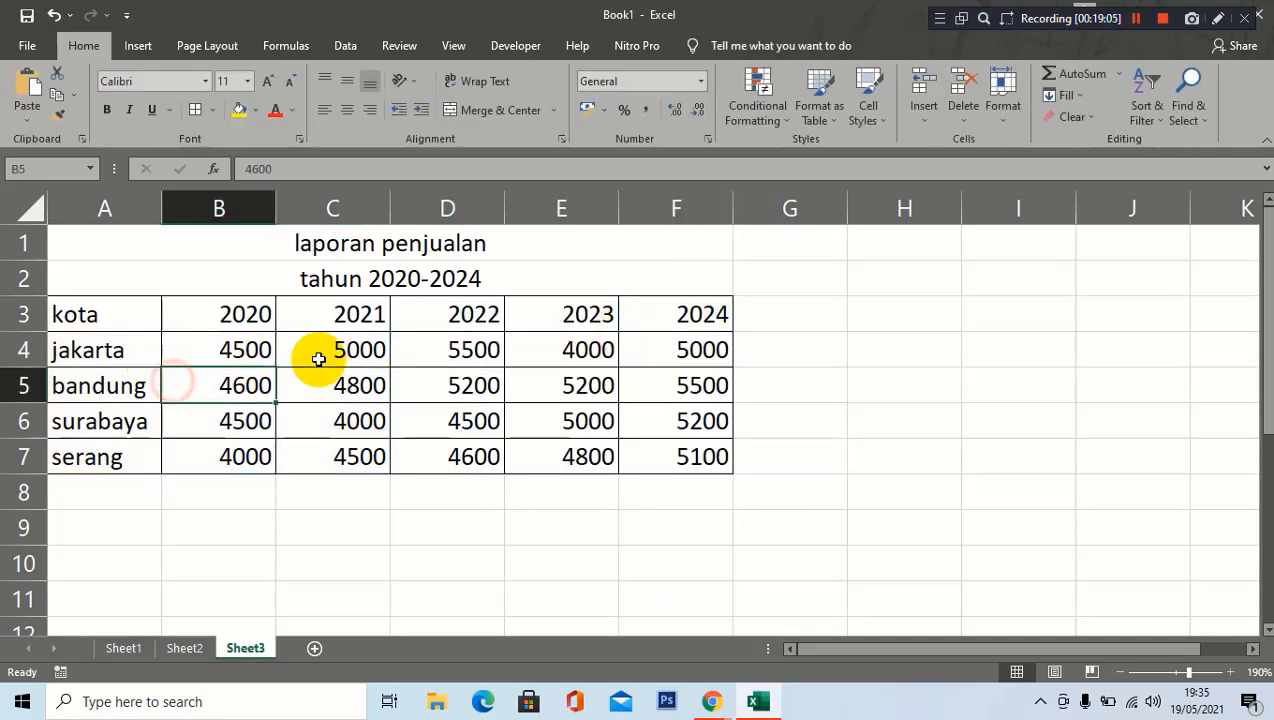
# Insert a 3-D Stacked Column chart from A4:F7 and enlarge it up and to the right, to about column Q.
pyautogui.click(1170, 672)
pyautogui.click(608, 412)
pyautogui.moveTo(64, 272); pyautogui.dragTo(335, 322)
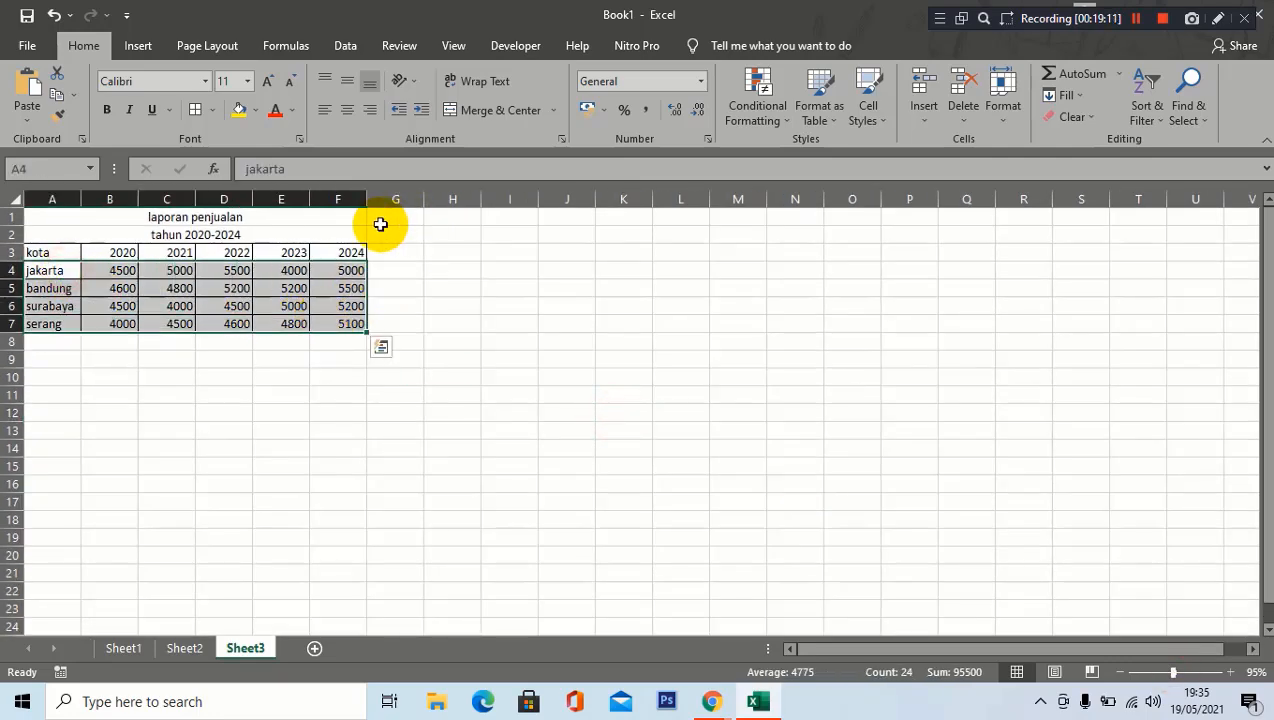
pyautogui.click(138, 45)
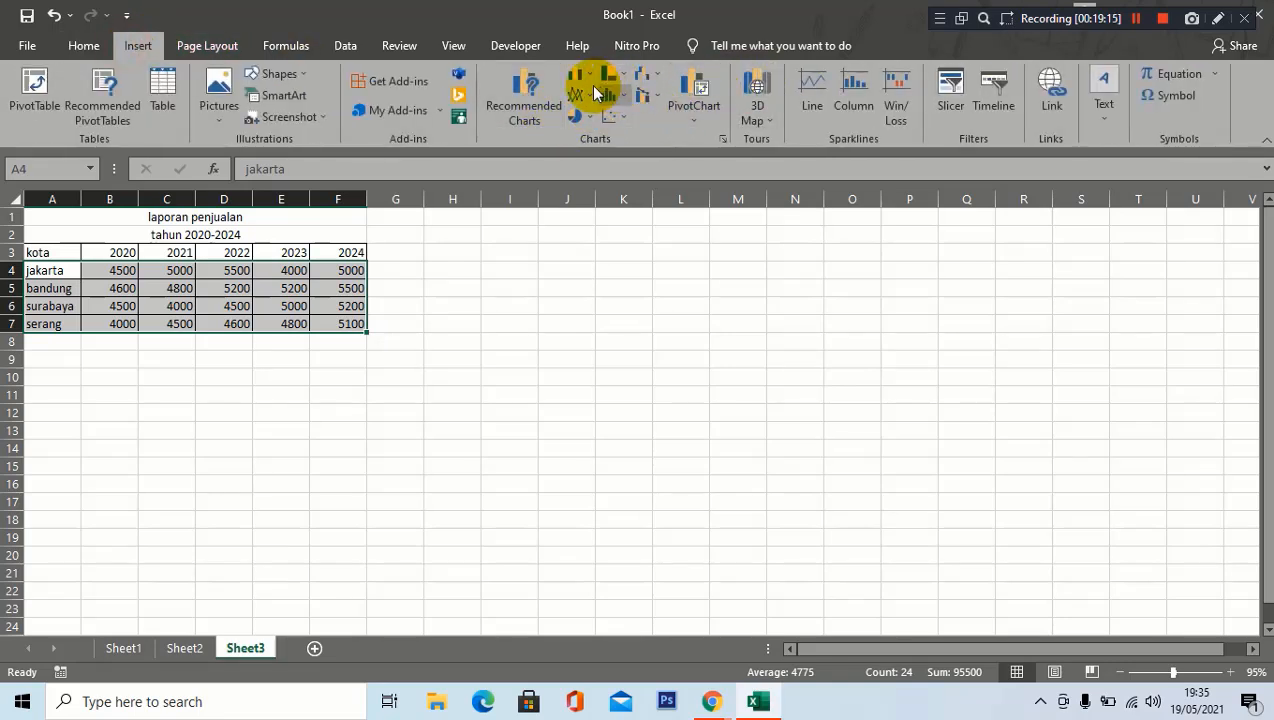
pyautogui.click(594, 80)
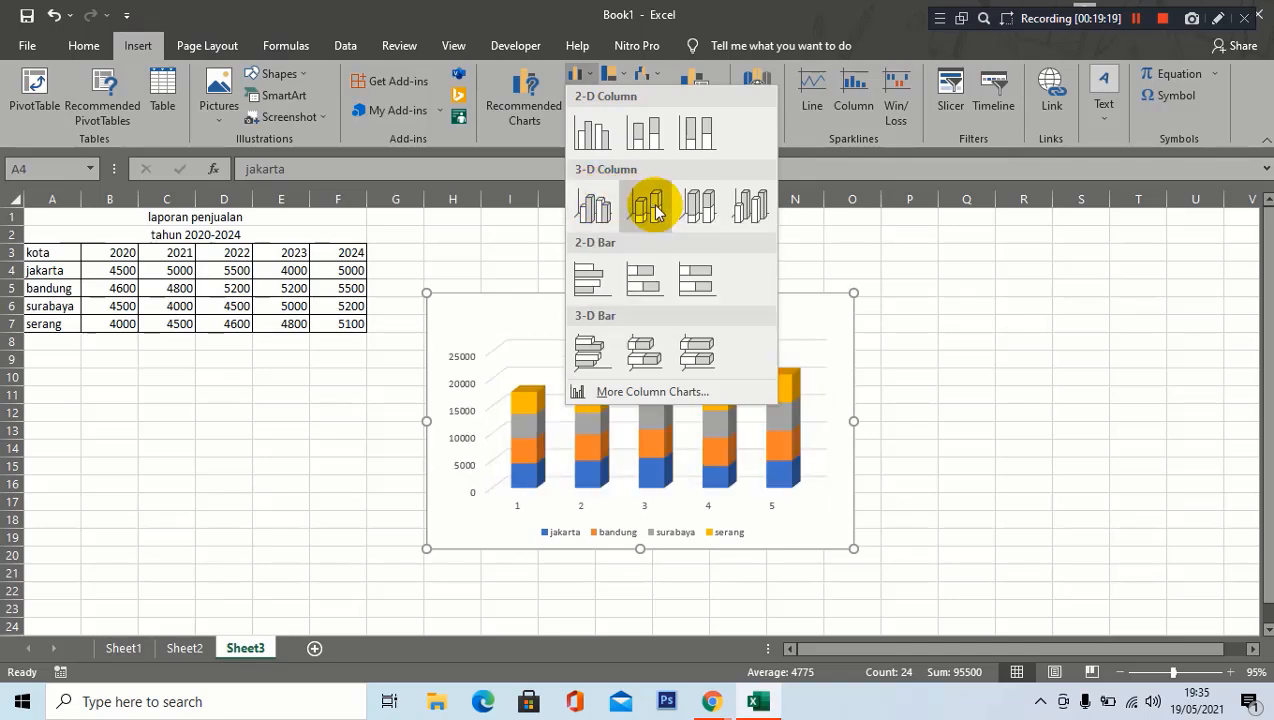
pyautogui.click(655, 215)
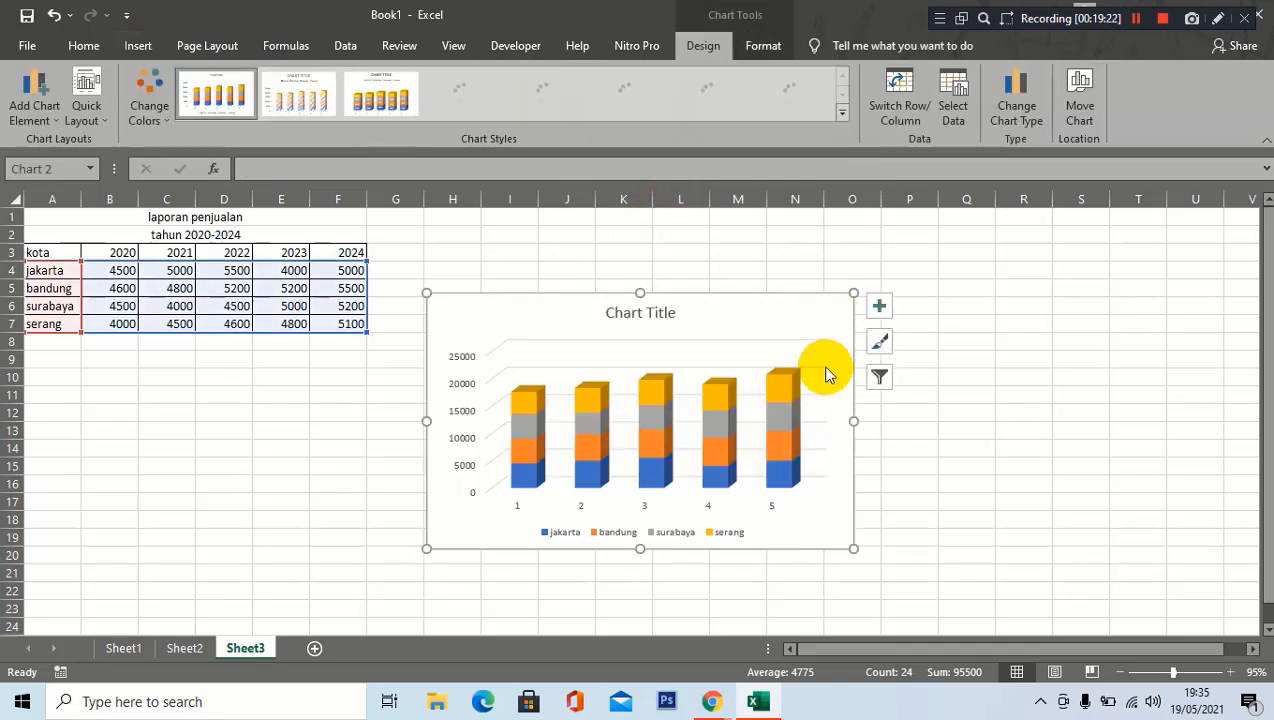
pyautogui.moveTo(853, 292); pyautogui.dragTo(1002, 243)
# Replace the chart title with "laporan penjualan".
pyautogui.click(743, 263)
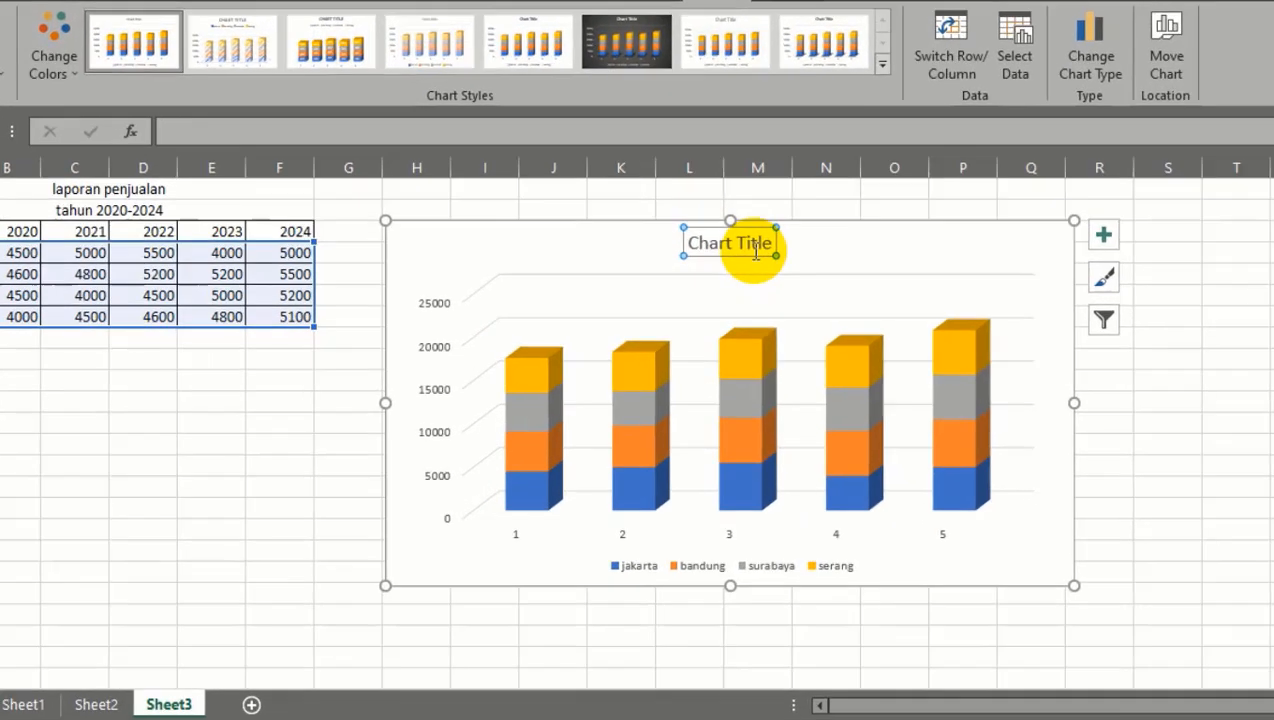
pyautogui.click(741, 263)
pyautogui.write('dsg')
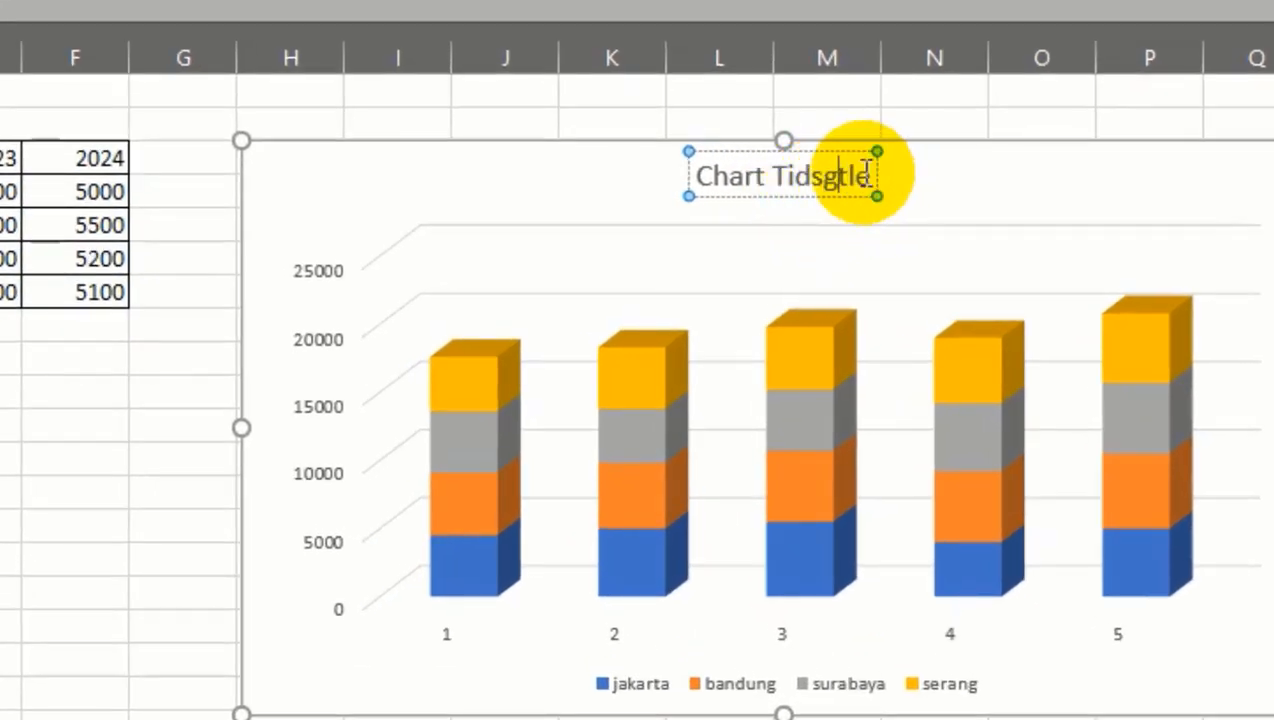
pyautogui.moveTo(853, 171); pyautogui.dragTo(424, 125)
pyautogui.press('BackSpace')
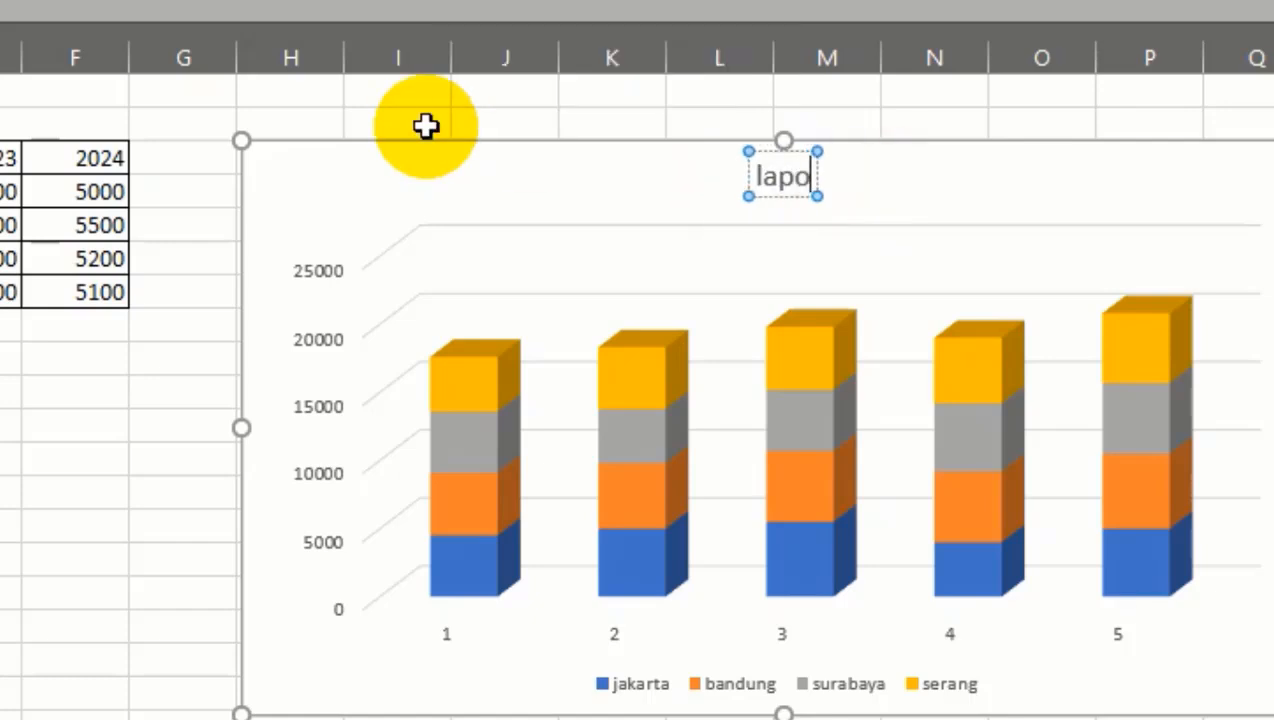
pyautogui.write('laporan penjualan')
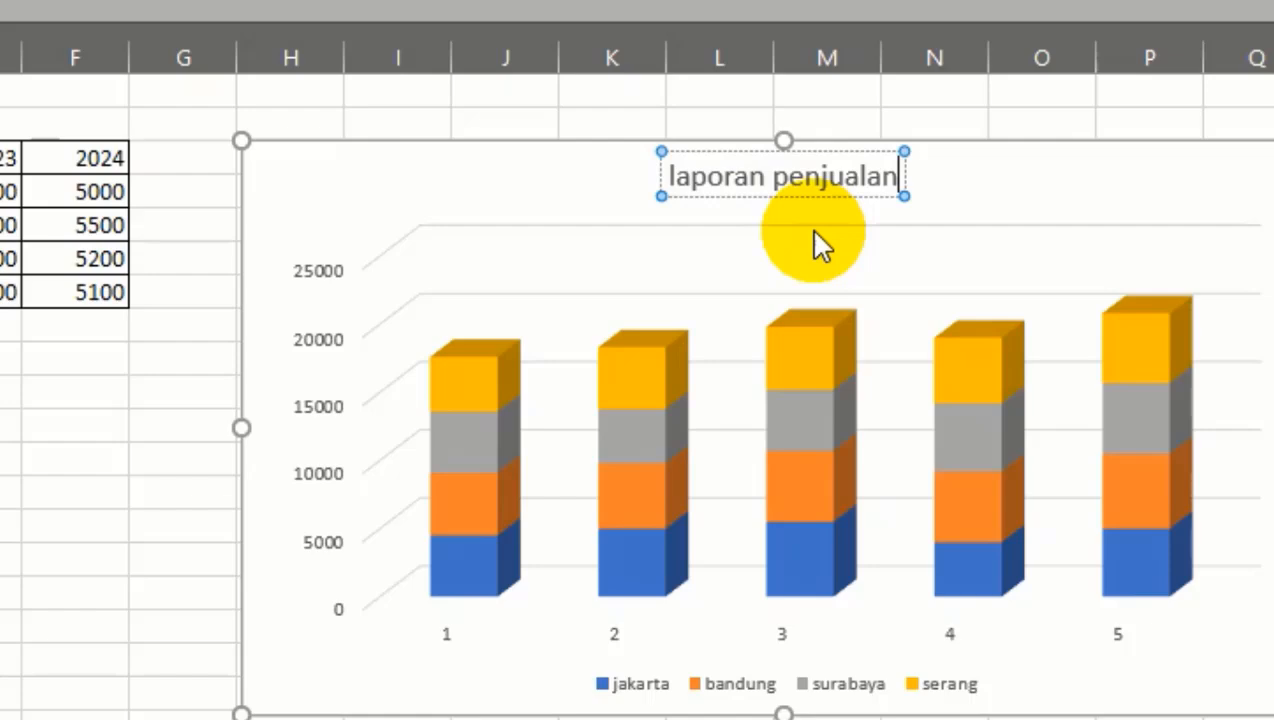
pyautogui.click(1137, 341)
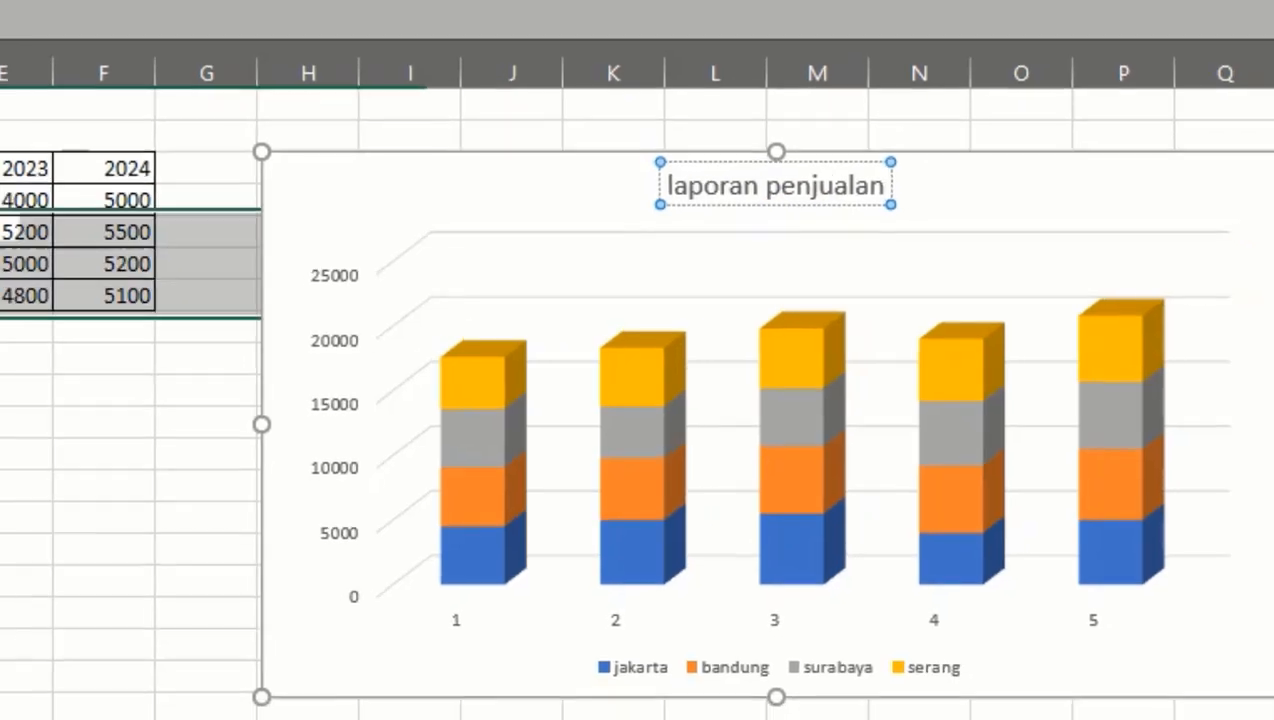
pyautogui.click(1233, 276)
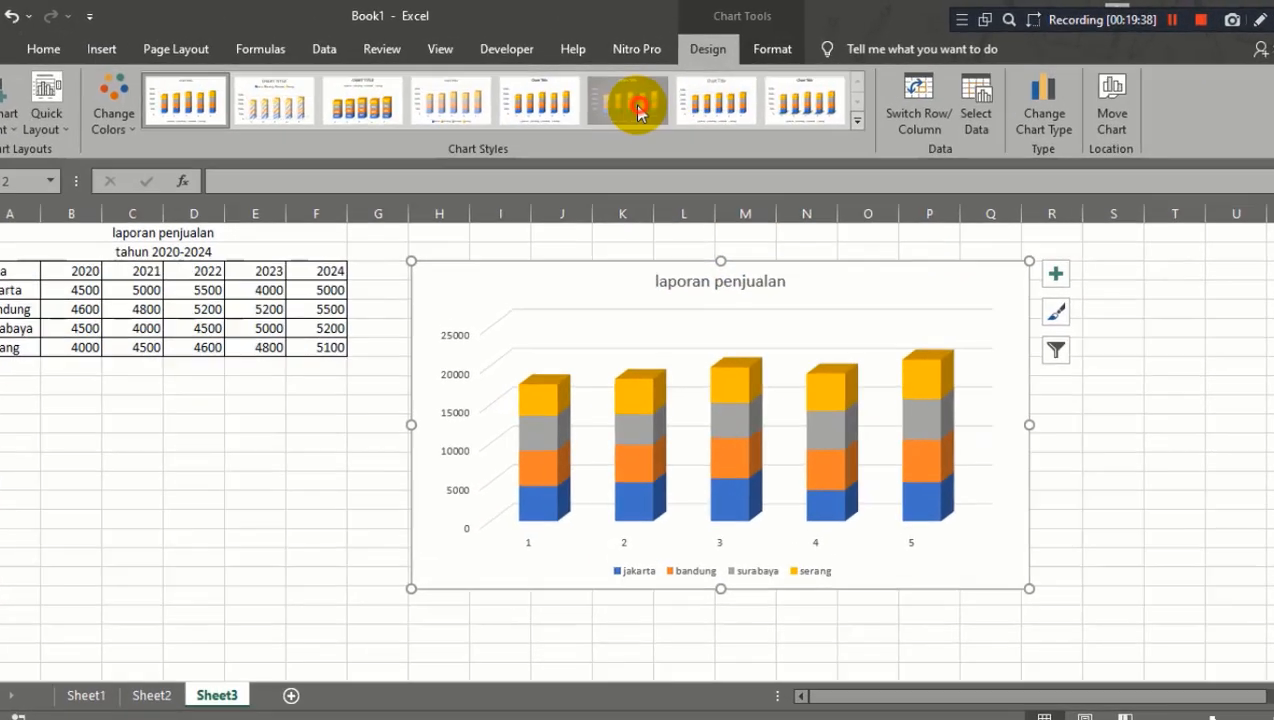
# Try several chart styles and apply the third one, with data labels in the columns and an uppercase title.
pyautogui.click(636, 95)
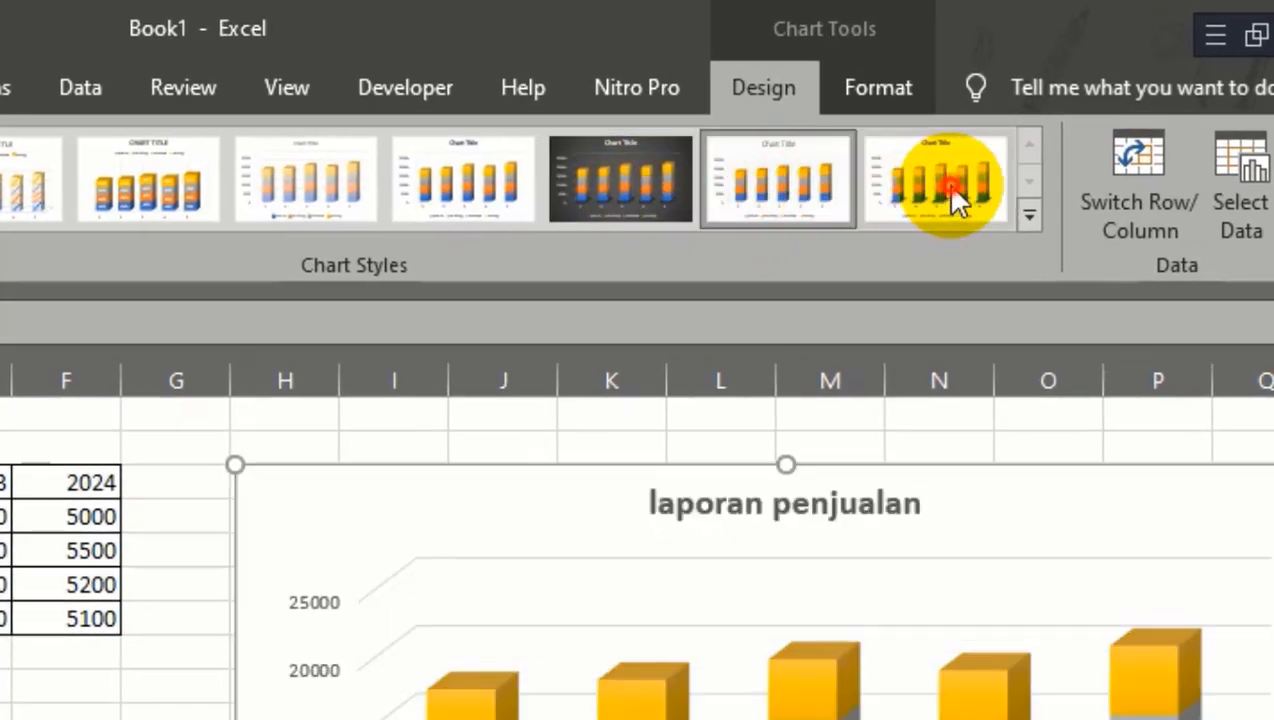
pyautogui.click(924, 175)
pyautogui.click(432, 168)
pyautogui.click(286, 184)
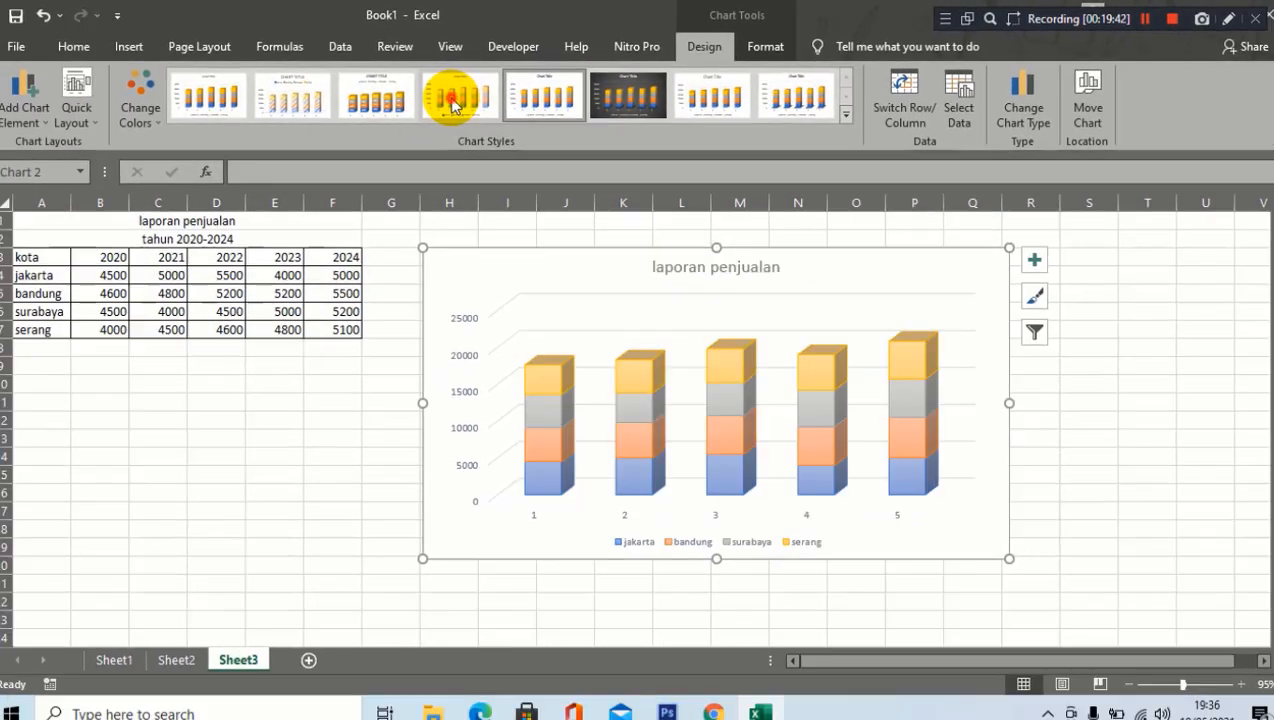
pyautogui.click(385, 103)
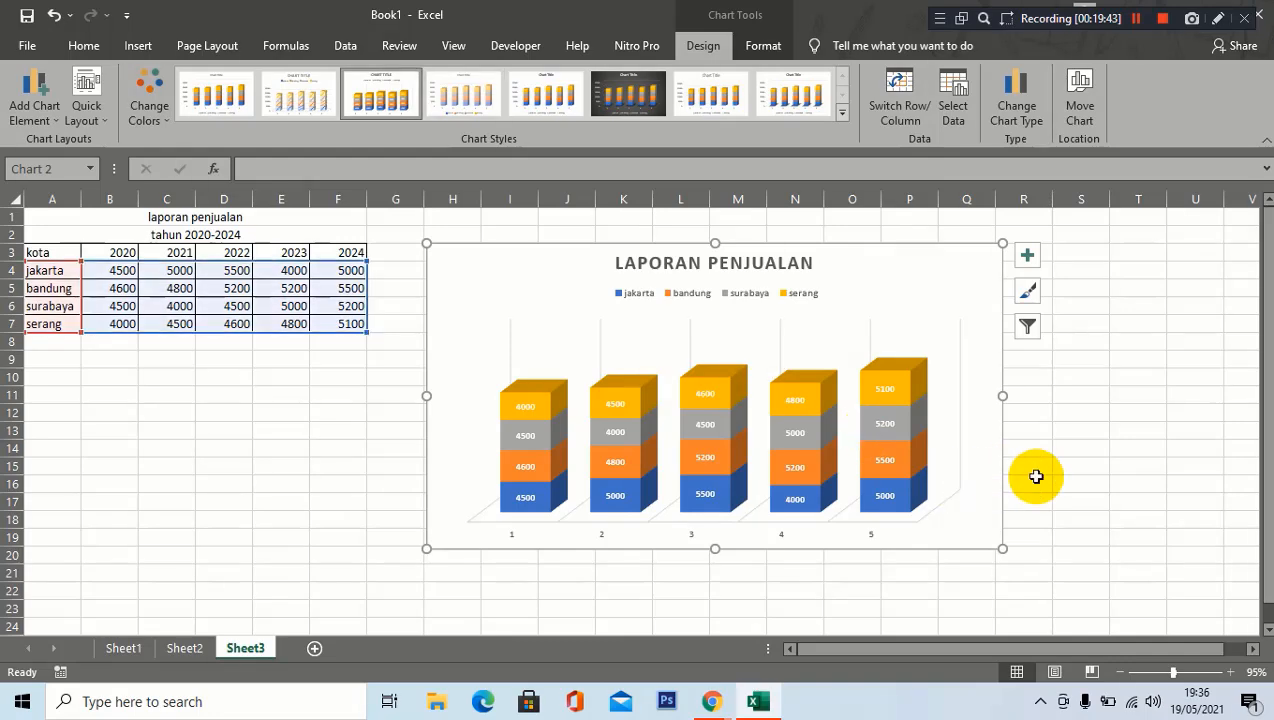
# Change the chart type to the basic Radar.
pyautogui.click(1016, 102)
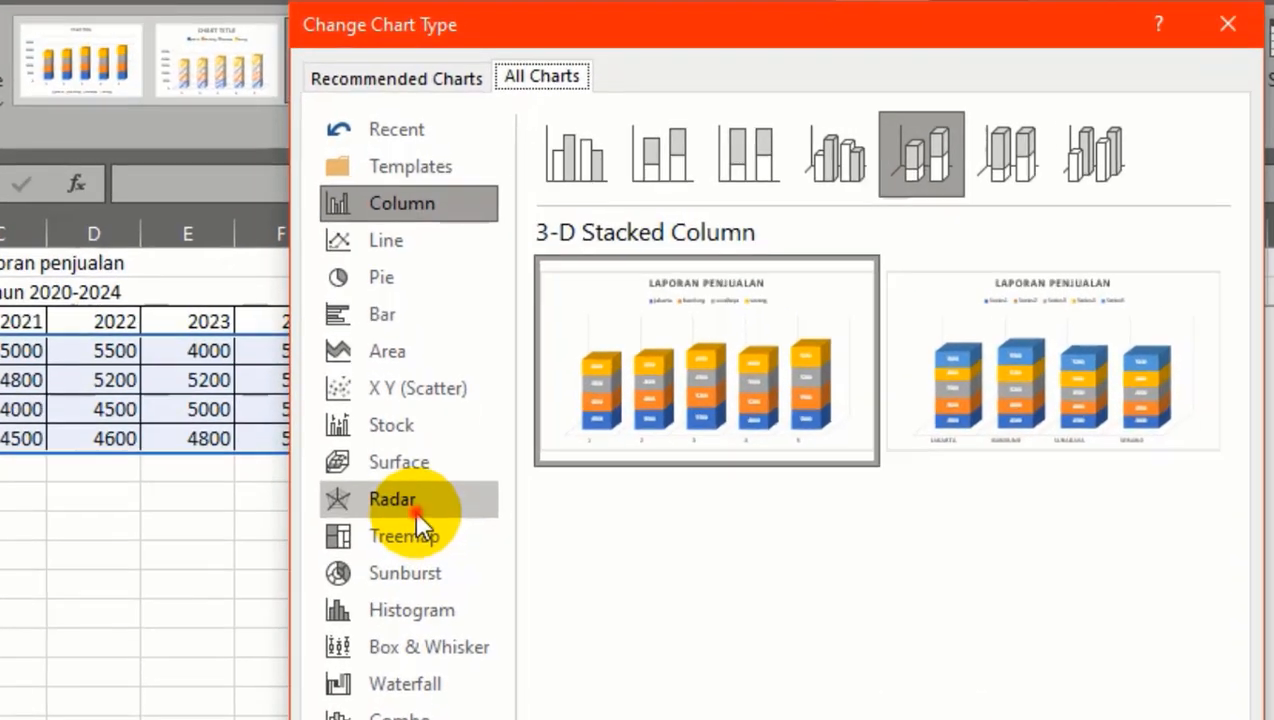
pyautogui.click(405, 360)
pyautogui.moveTo(630, 291)
pyautogui.click(782, 404)
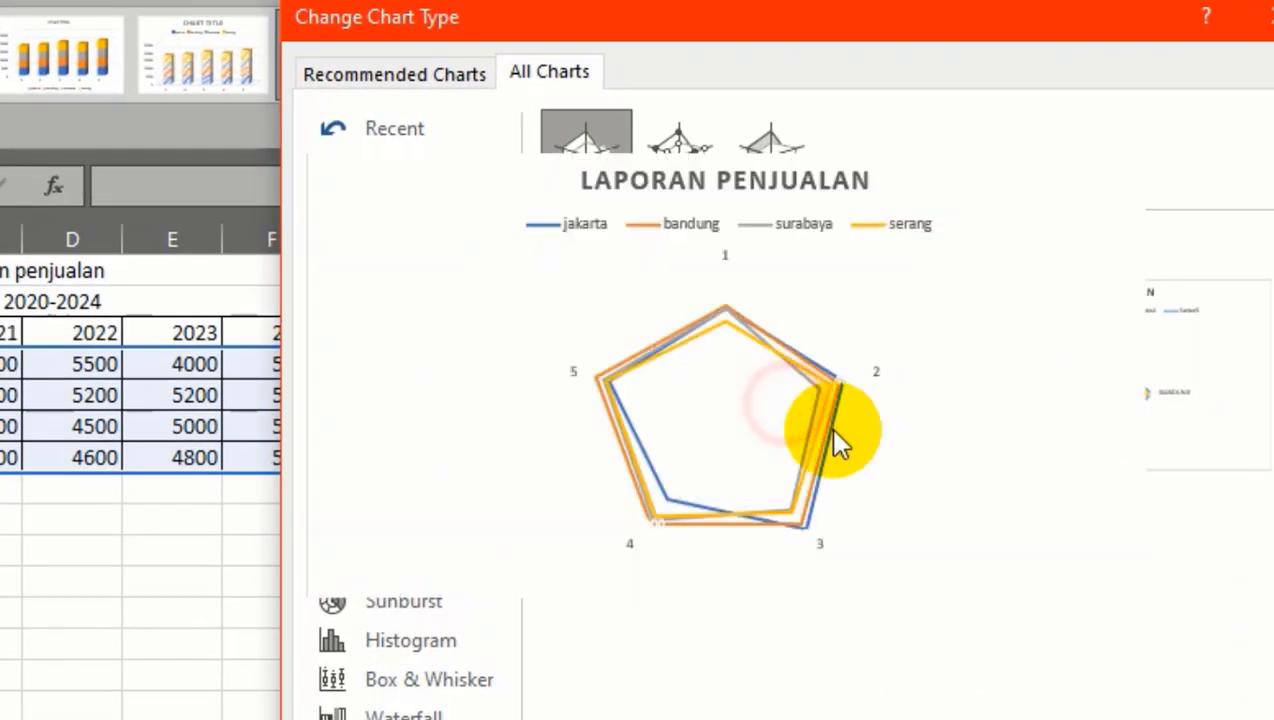
pyautogui.press('Return')
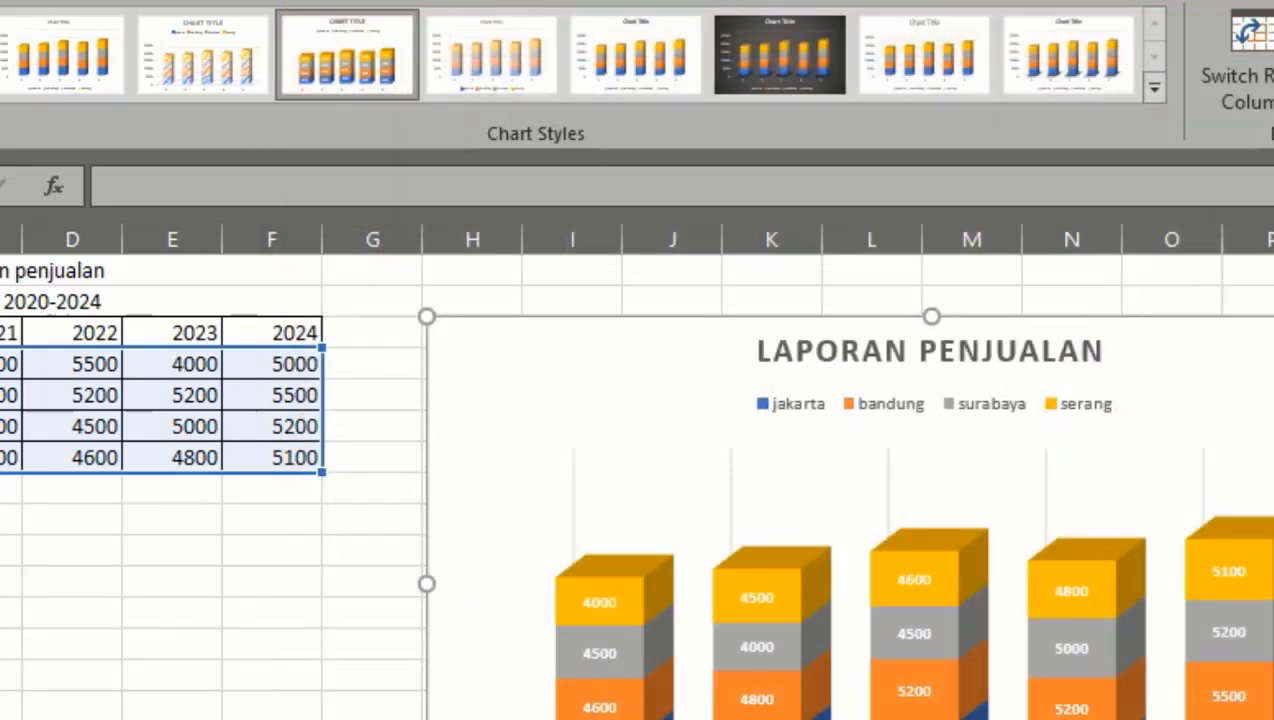
pyautogui.press('Escape')
pyautogui.click(1206, 566)
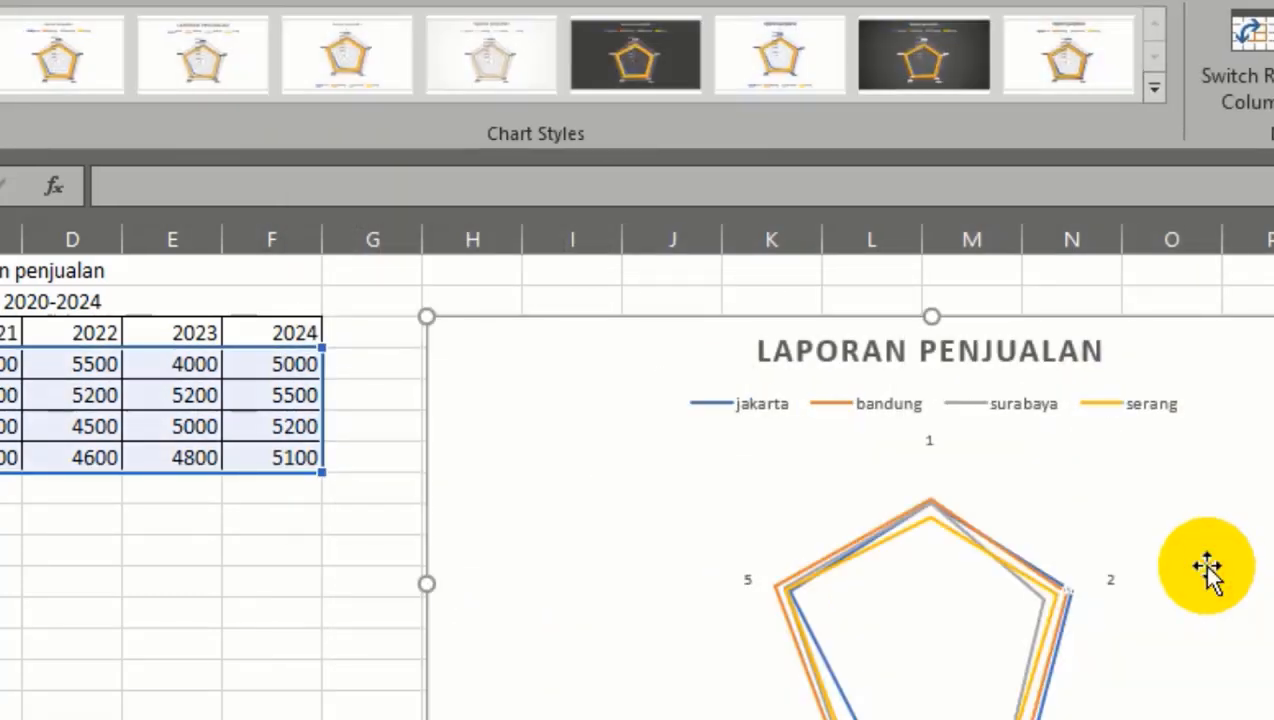
# Start saving the workbook and open the full Save As dialog for choosing a location.
pyautogui.click(165, 674)
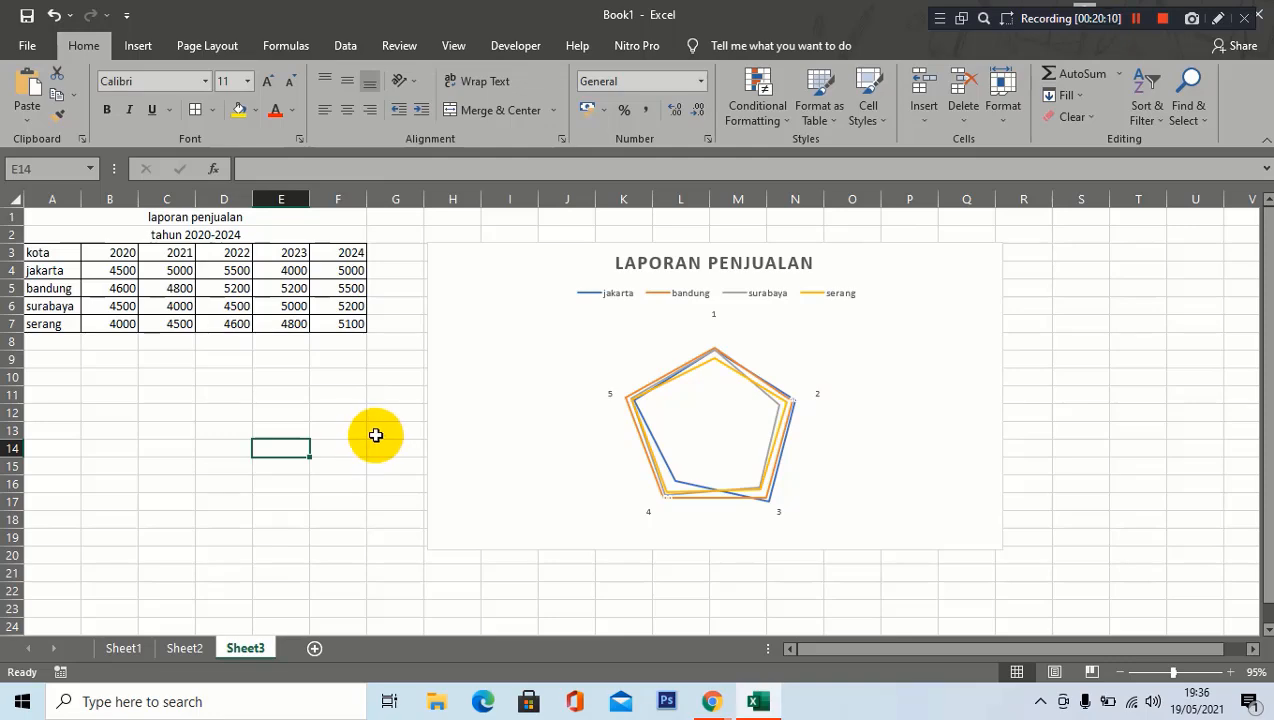
pyautogui.click(461, 398)
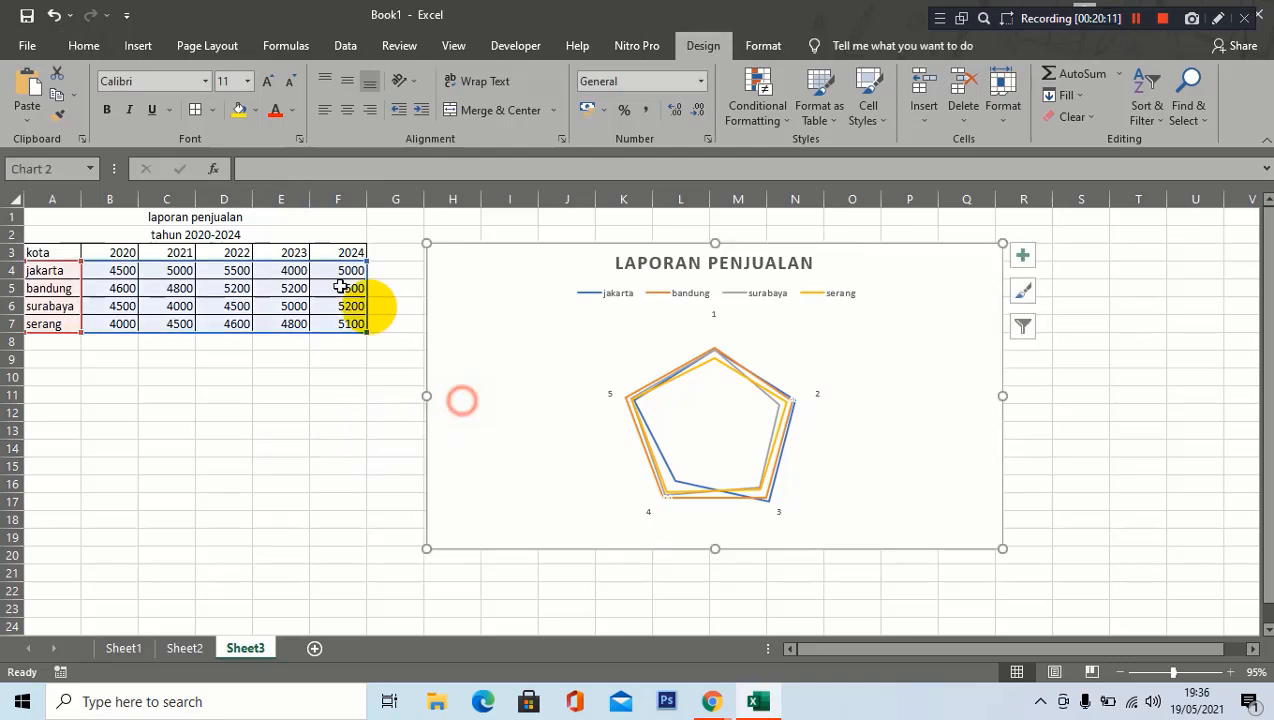
pyautogui.click(26, 16)
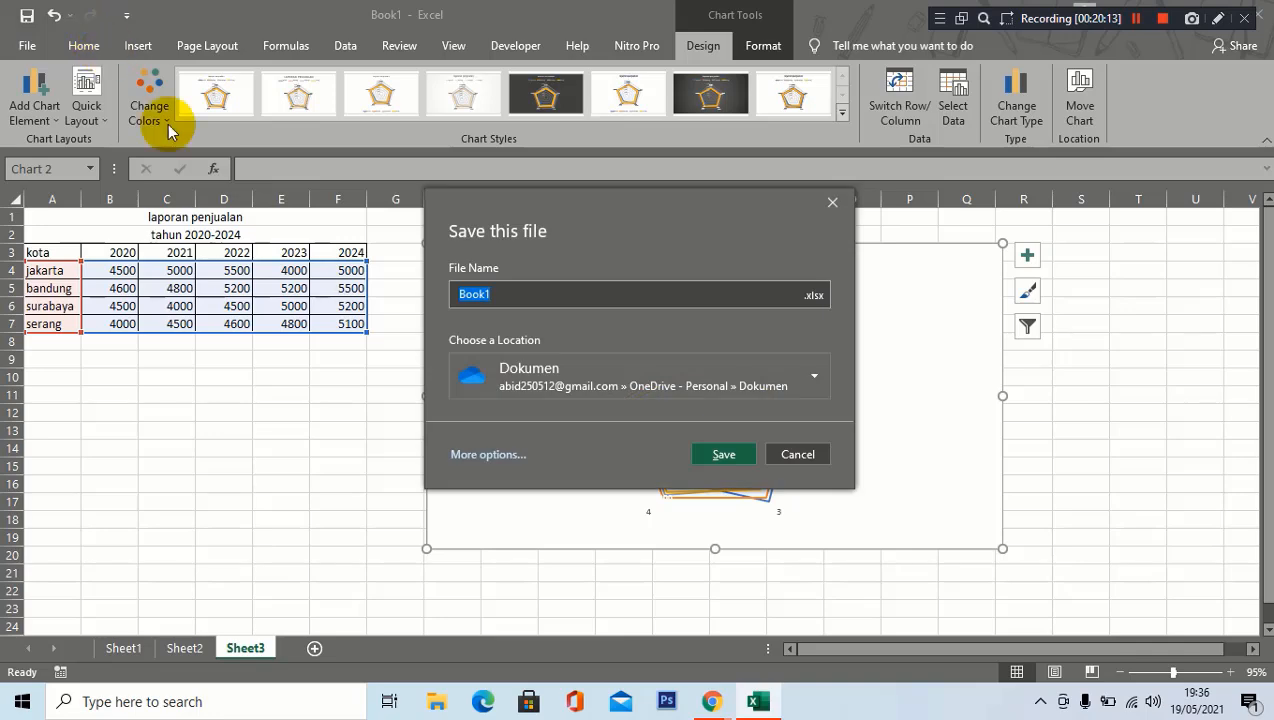
pyautogui.click(488, 455)
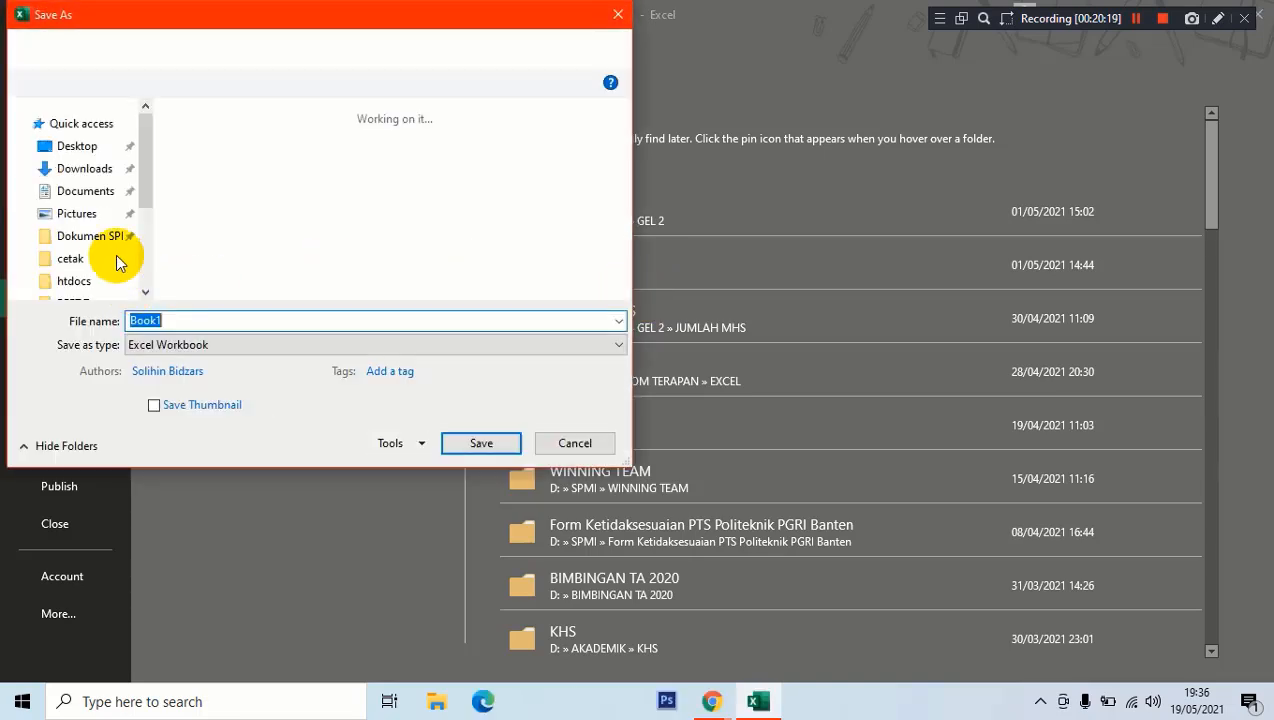
# Choose the folder NGAJAR > KOM TERAPAN > NR GABUNGAN on drive DATA (D:) as the save location.
pyautogui.scroll(-1, 143, 262)
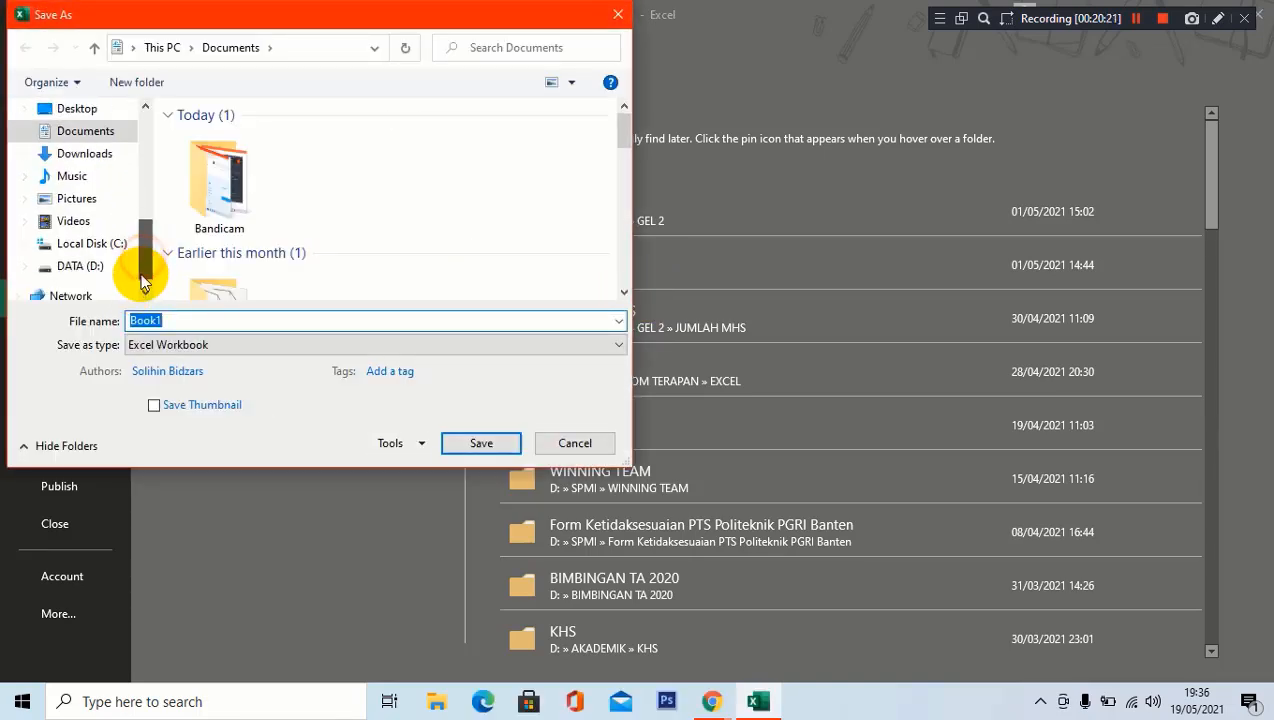
pyautogui.click(62, 268)
pyautogui.click(260, 218)
pyautogui.scroll(-10, 268, 220)
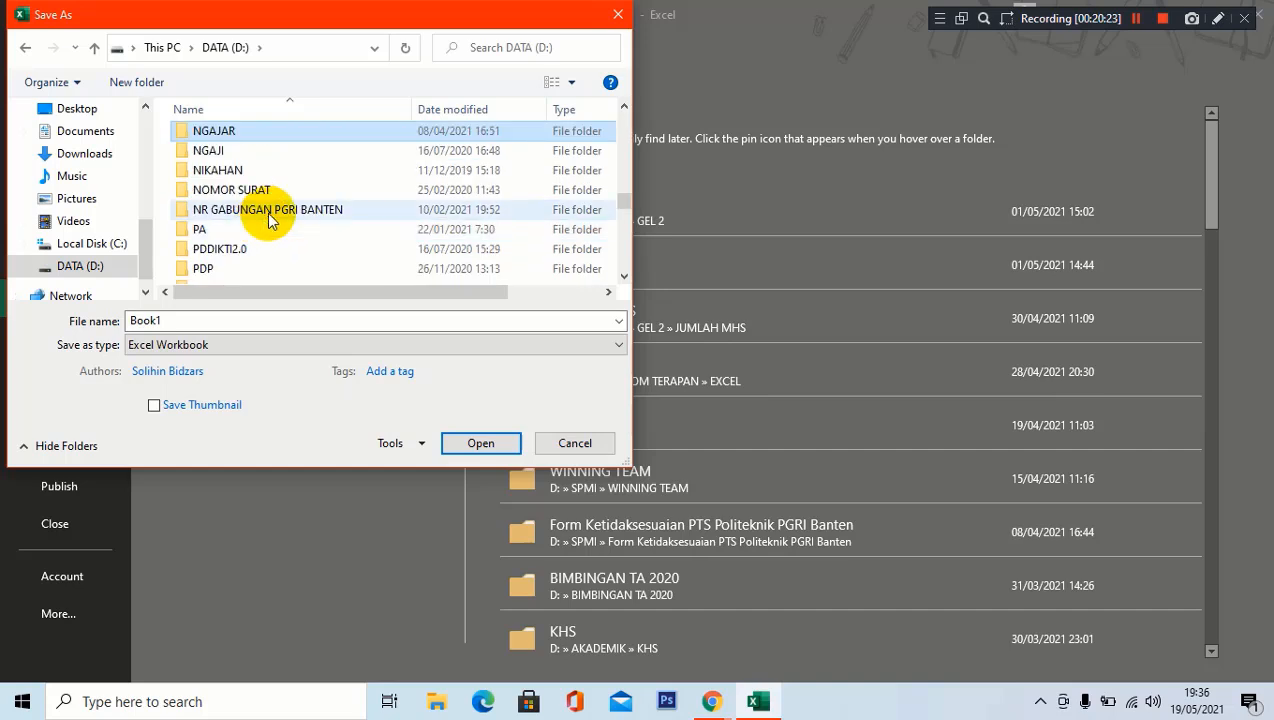
pyautogui.click(230, 135)
pyautogui.doubleClick(232, 135)
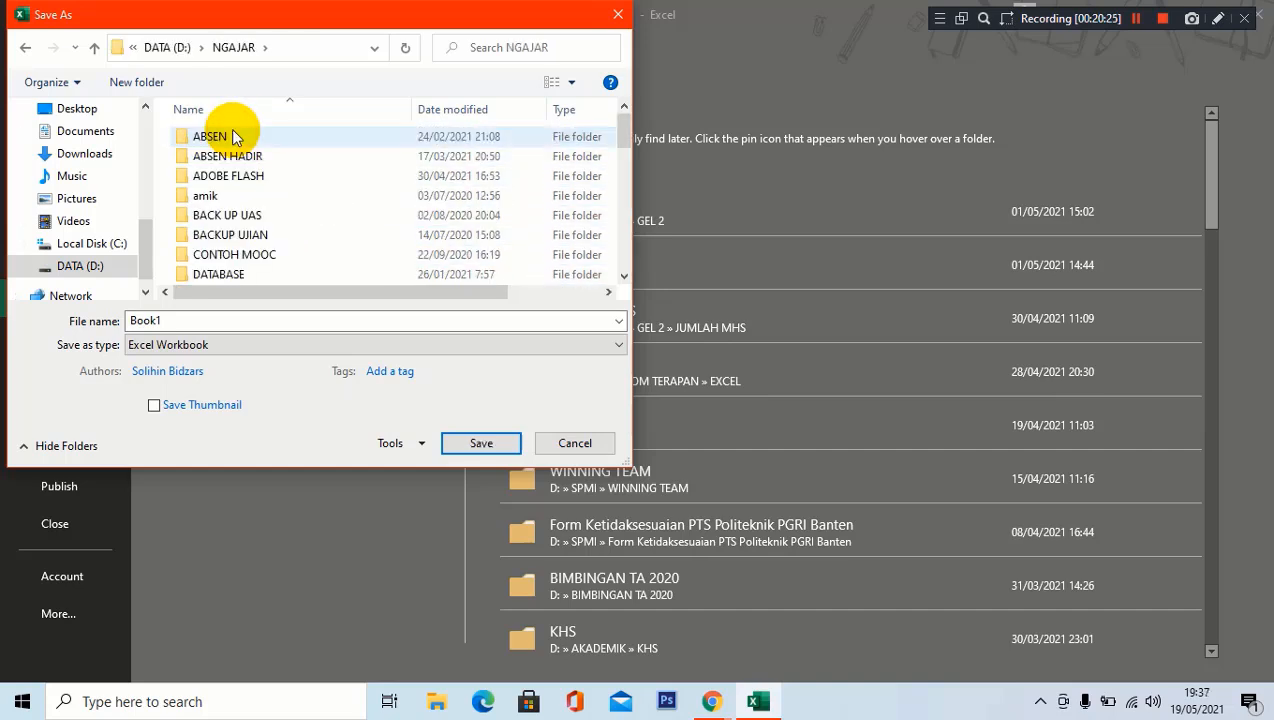
pyautogui.click(215, 198)
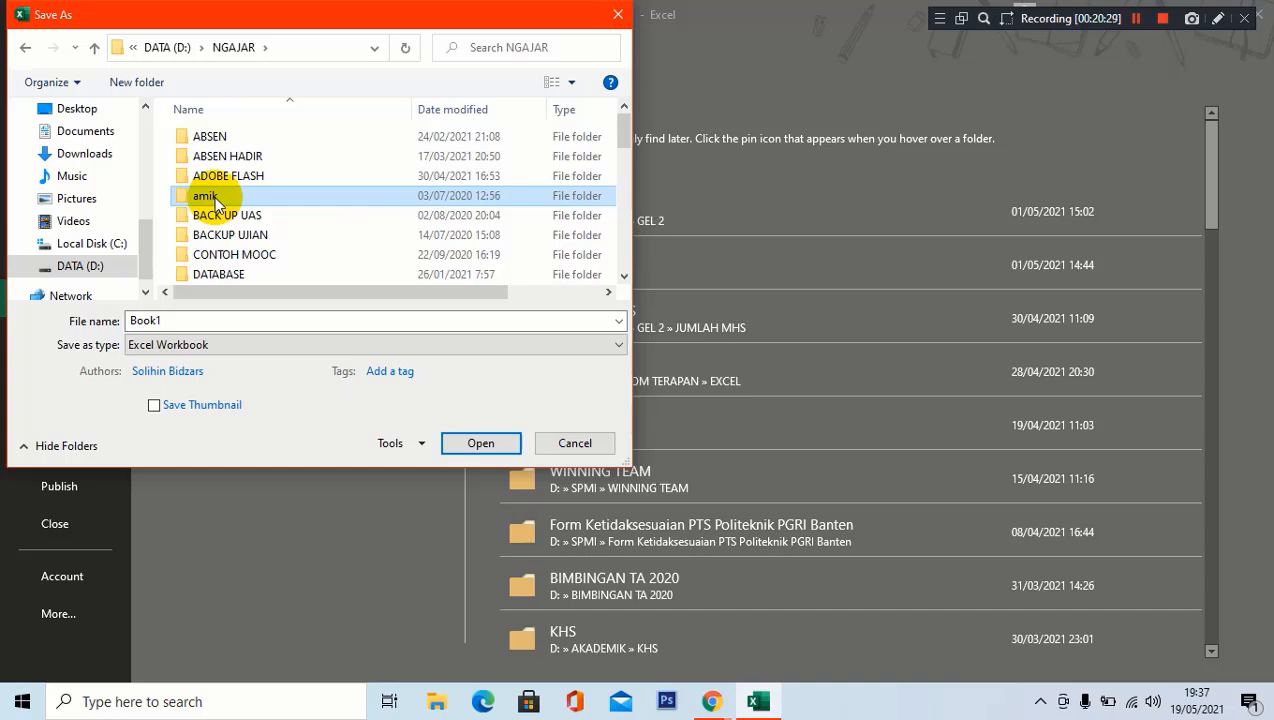
pyautogui.scroll(-5, 215, 198)
pyautogui.click(222, 152)
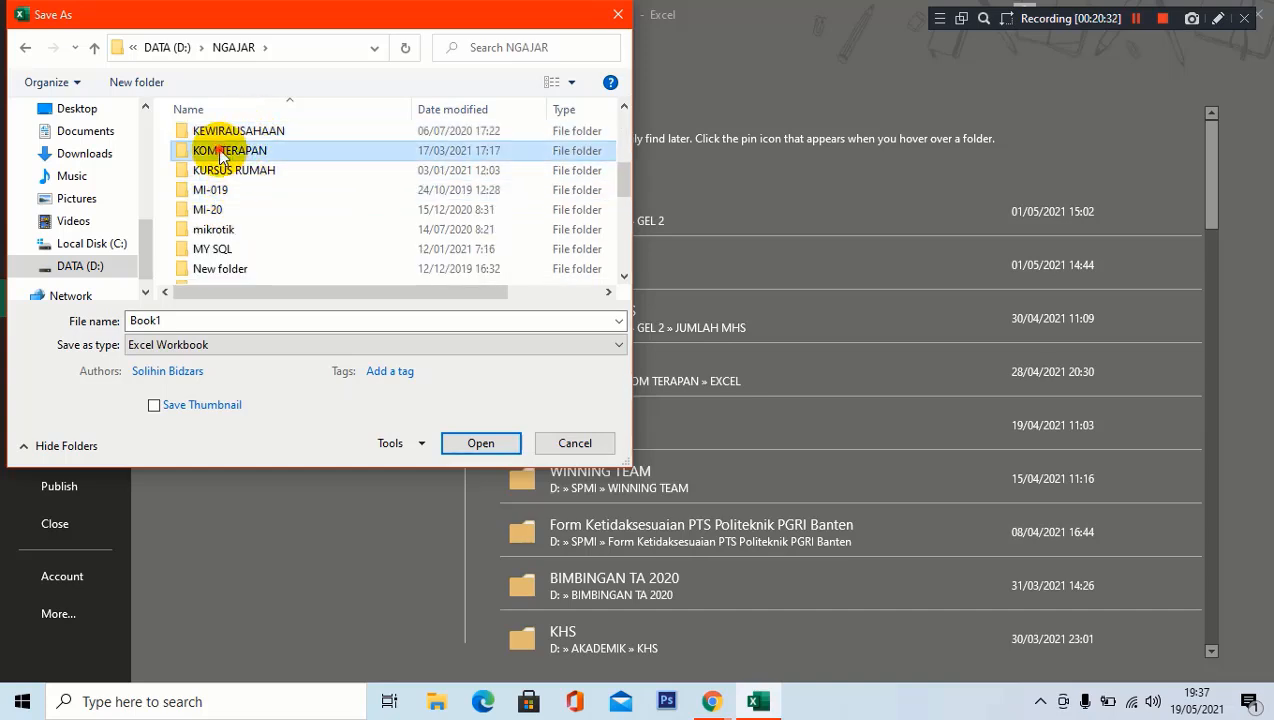
pyautogui.doubleClick(222, 155)
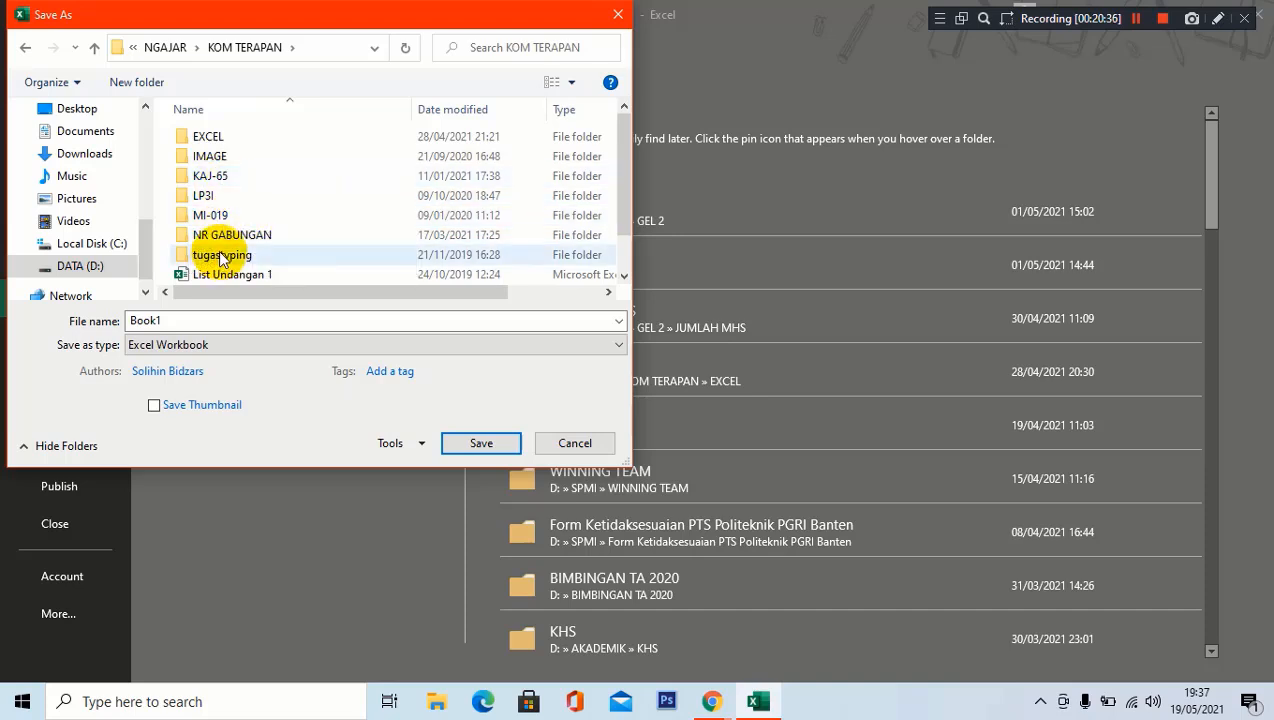
pyautogui.doubleClick(256, 236)
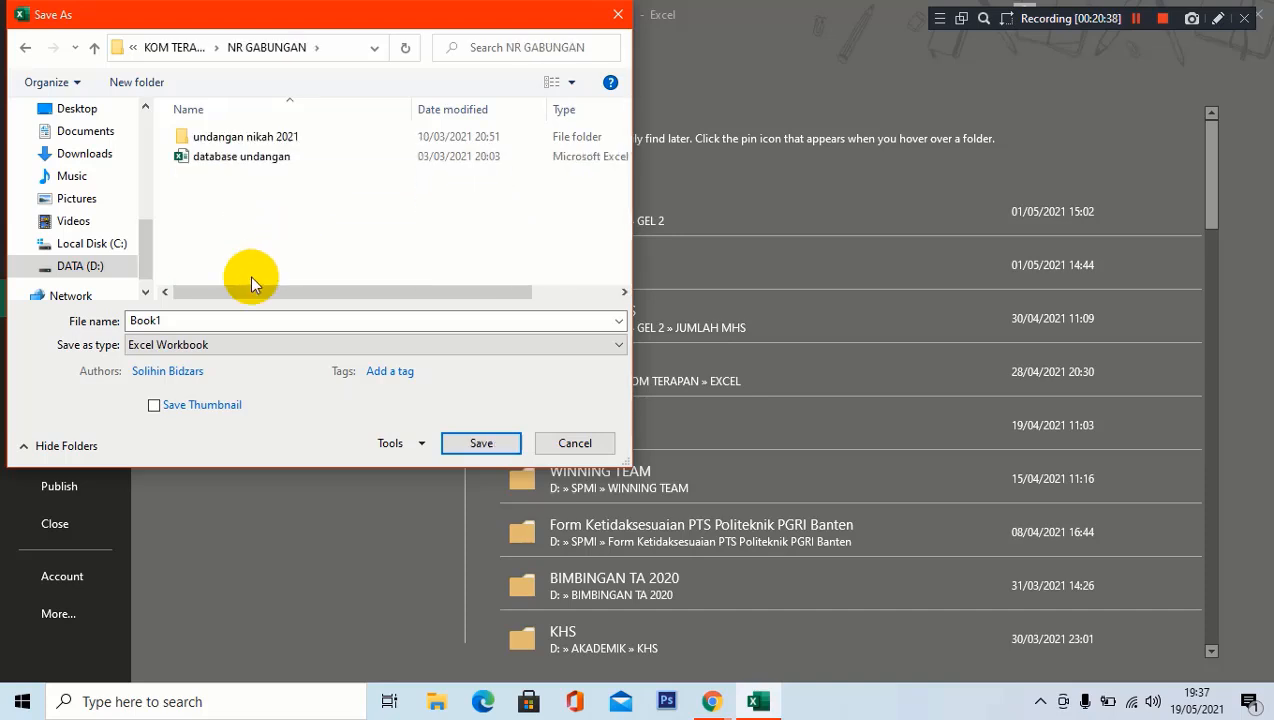
# Save the workbook under the file name "grafik" and deselect the chart.
pyautogui.doubleClick(203, 324)
pyautogui.write('grafik')
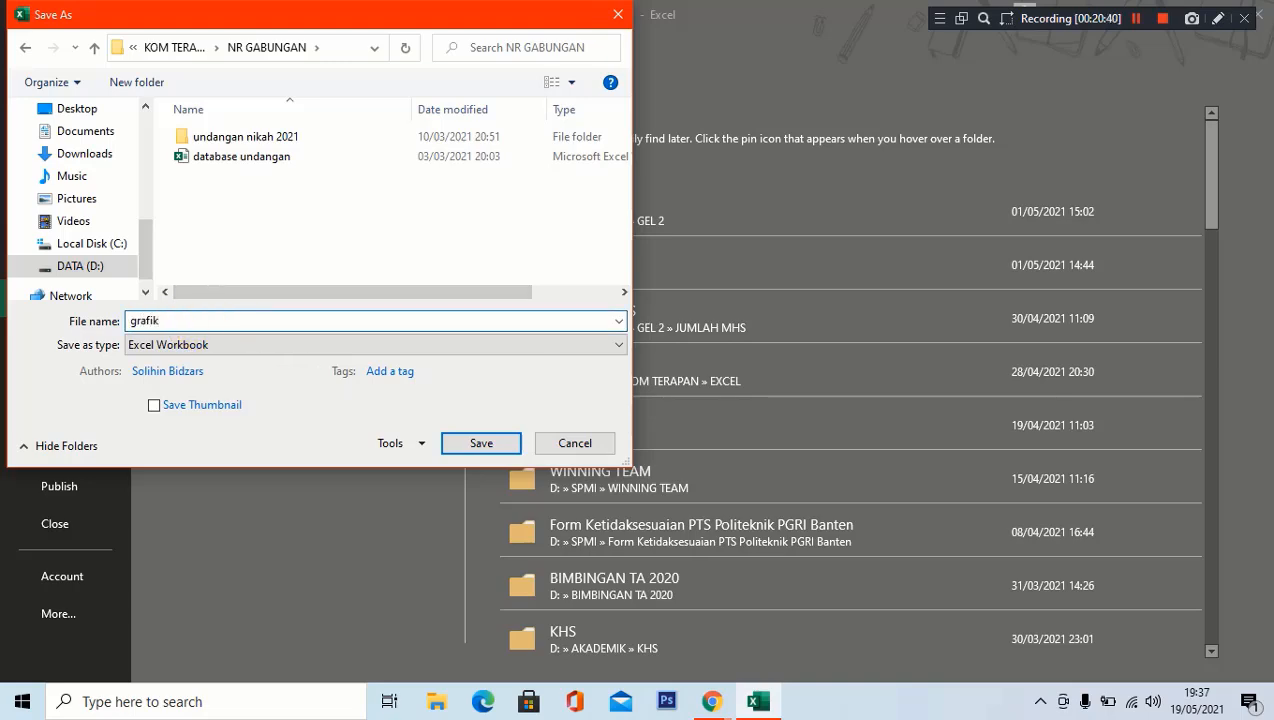
pyautogui.press('Return')
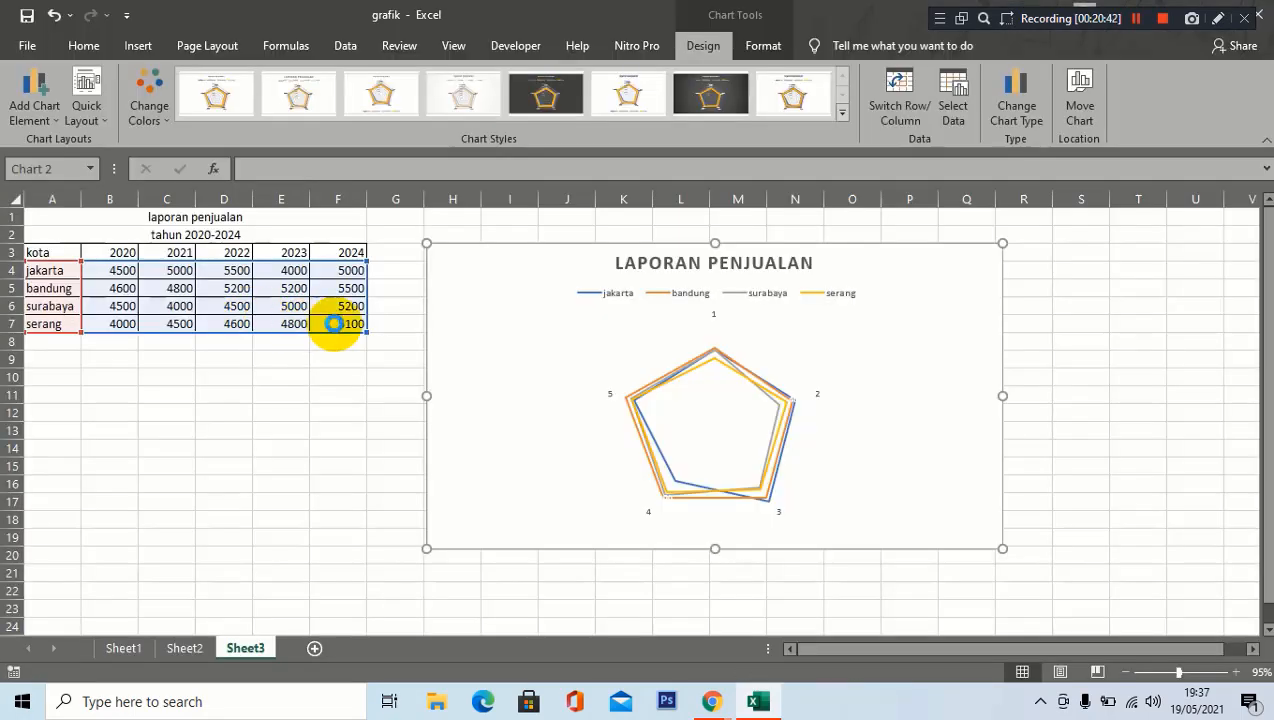
pyautogui.click(244, 428)
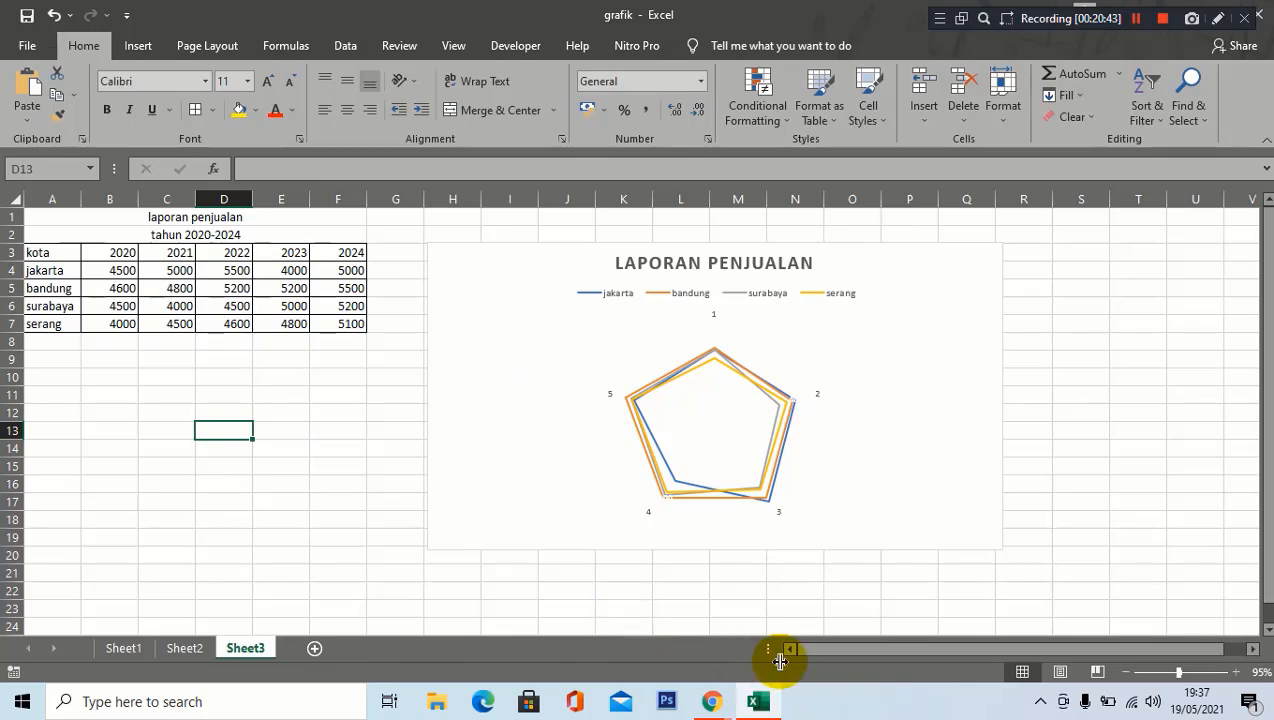
# Switch to Chrome to check the Google Meet call, the WhatsApp group chat and the Gmail inbox, and return to the Excel workbook.
pyautogui.moveTo(711, 701)
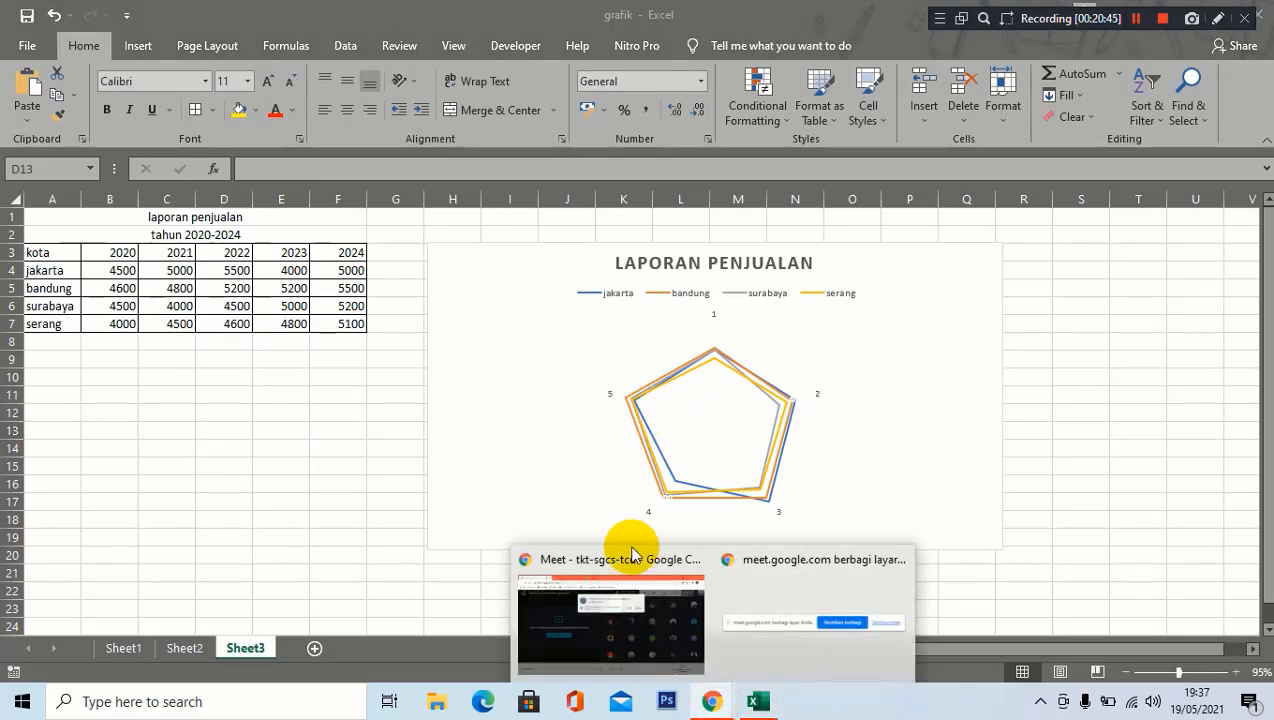
pyautogui.click(625, 600)
pyautogui.click(834, 210)
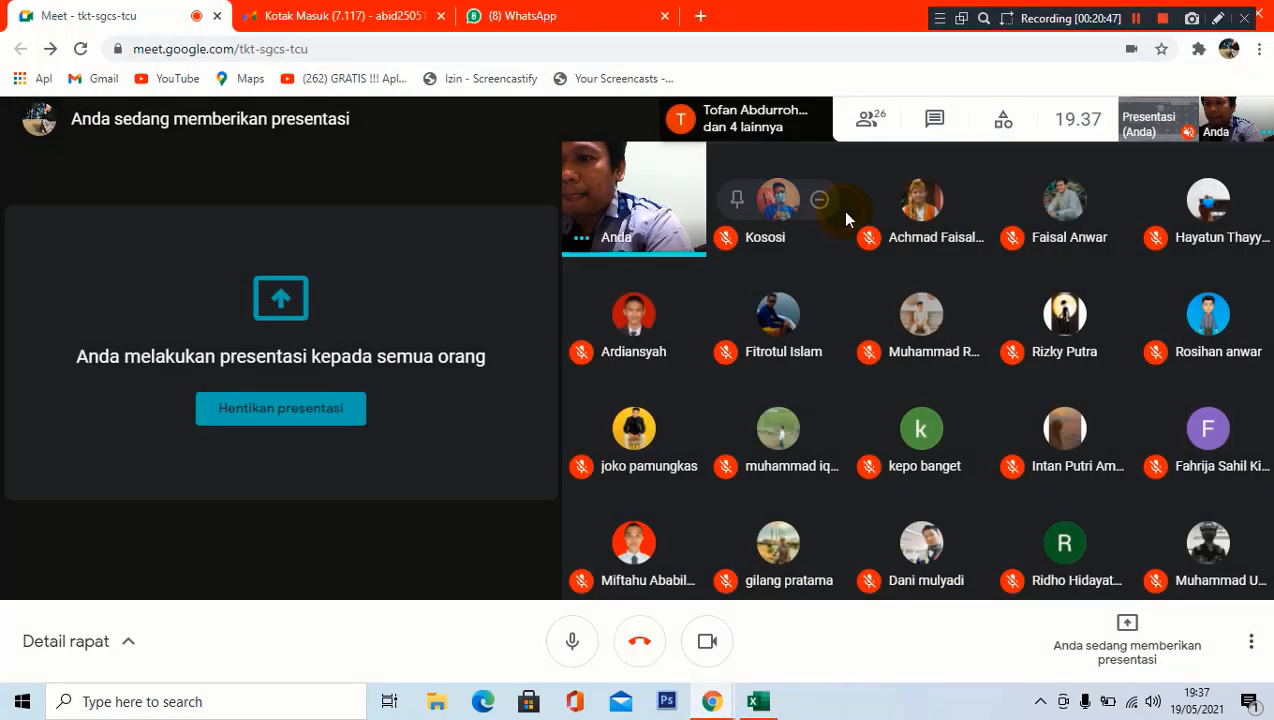
pyautogui.click(560, 16)
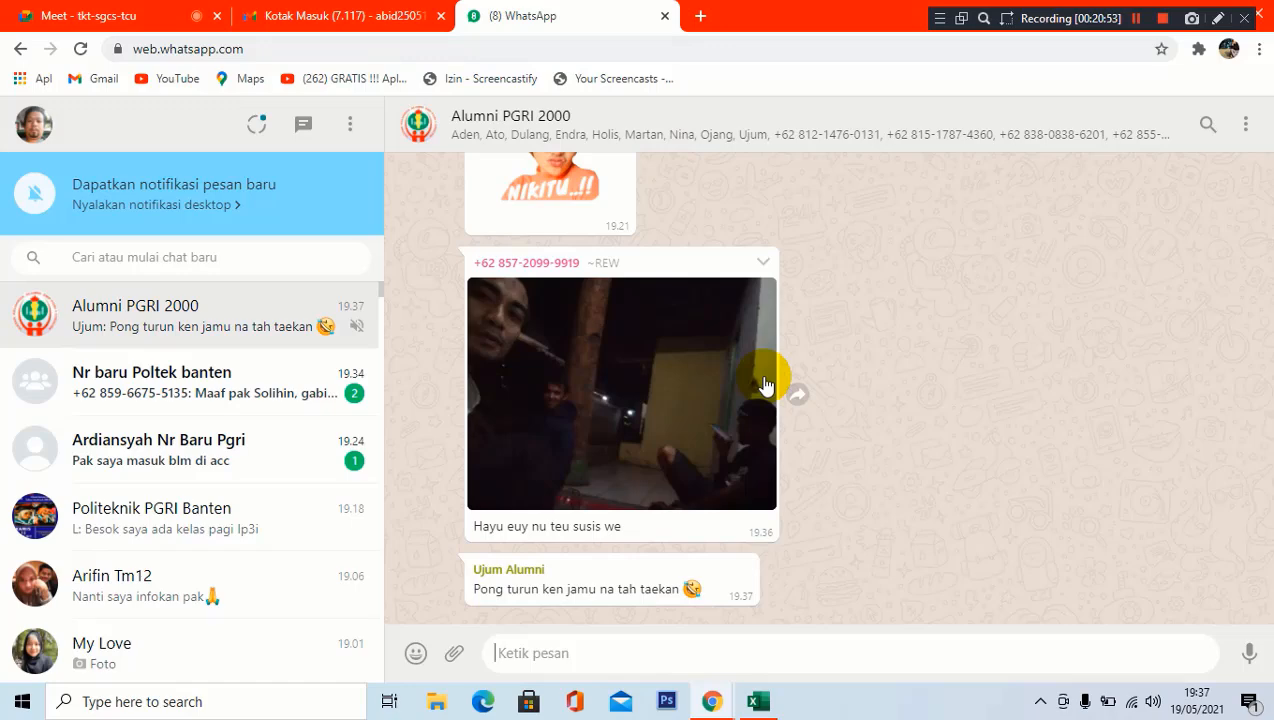
pyautogui.scroll(10, 766, 383)
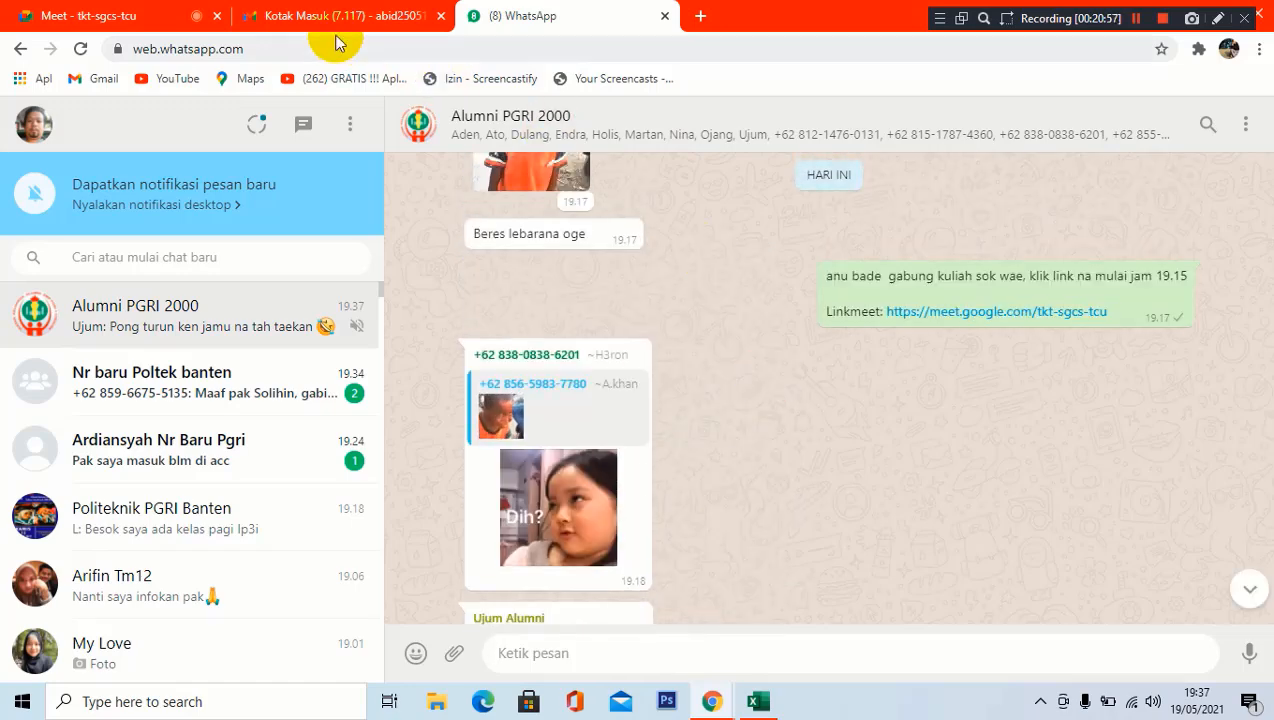
pyautogui.click(133, 17)
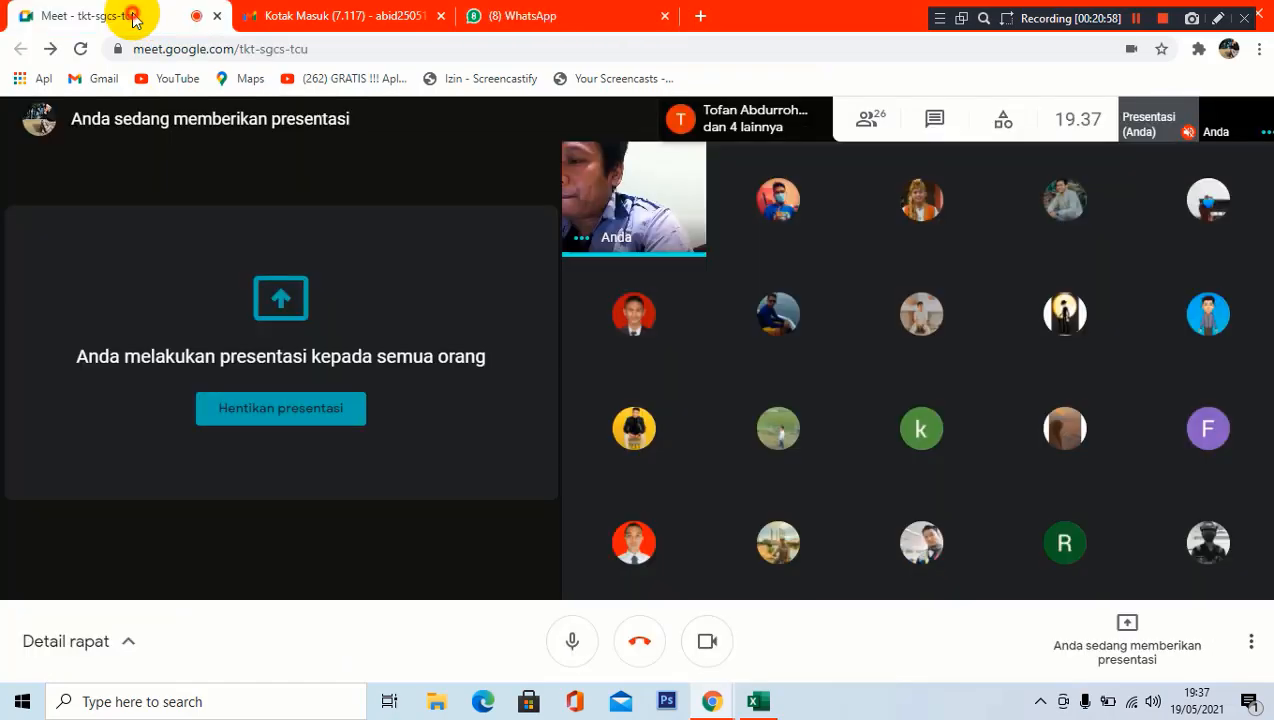
pyautogui.click(307, 18)
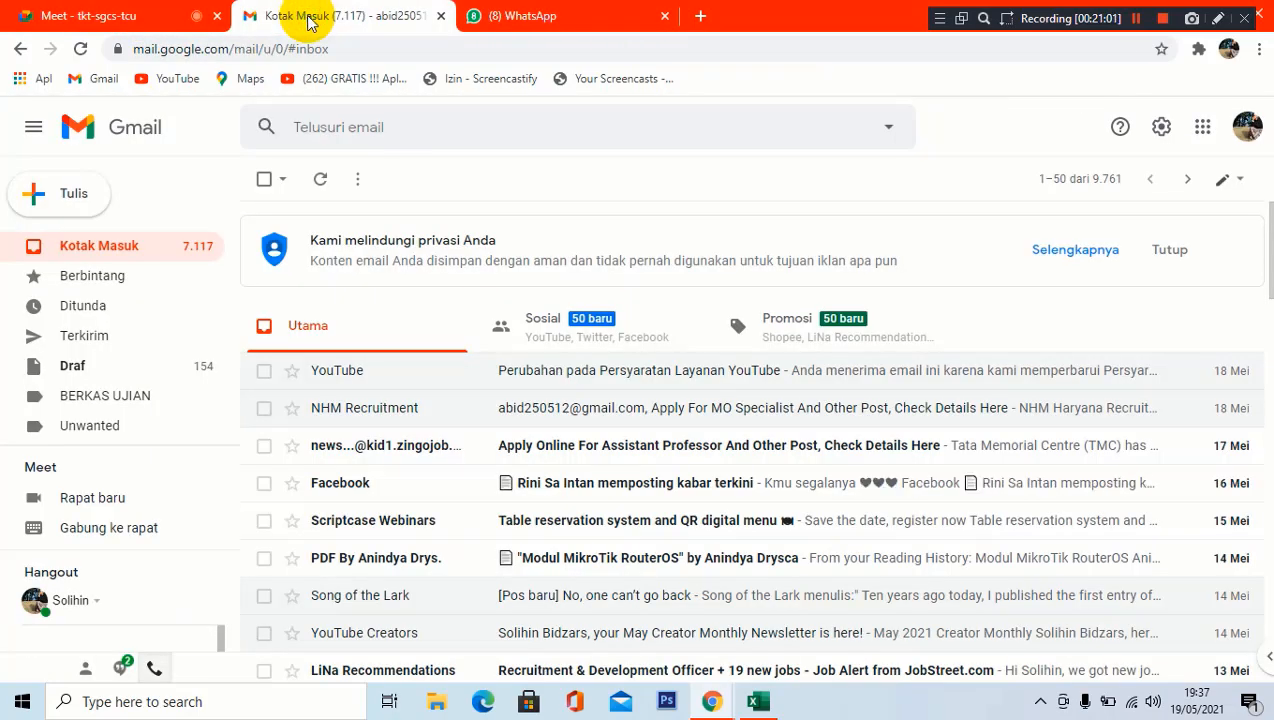
pyautogui.scroll(-1, 640, 293)
pyautogui.click(758, 701)
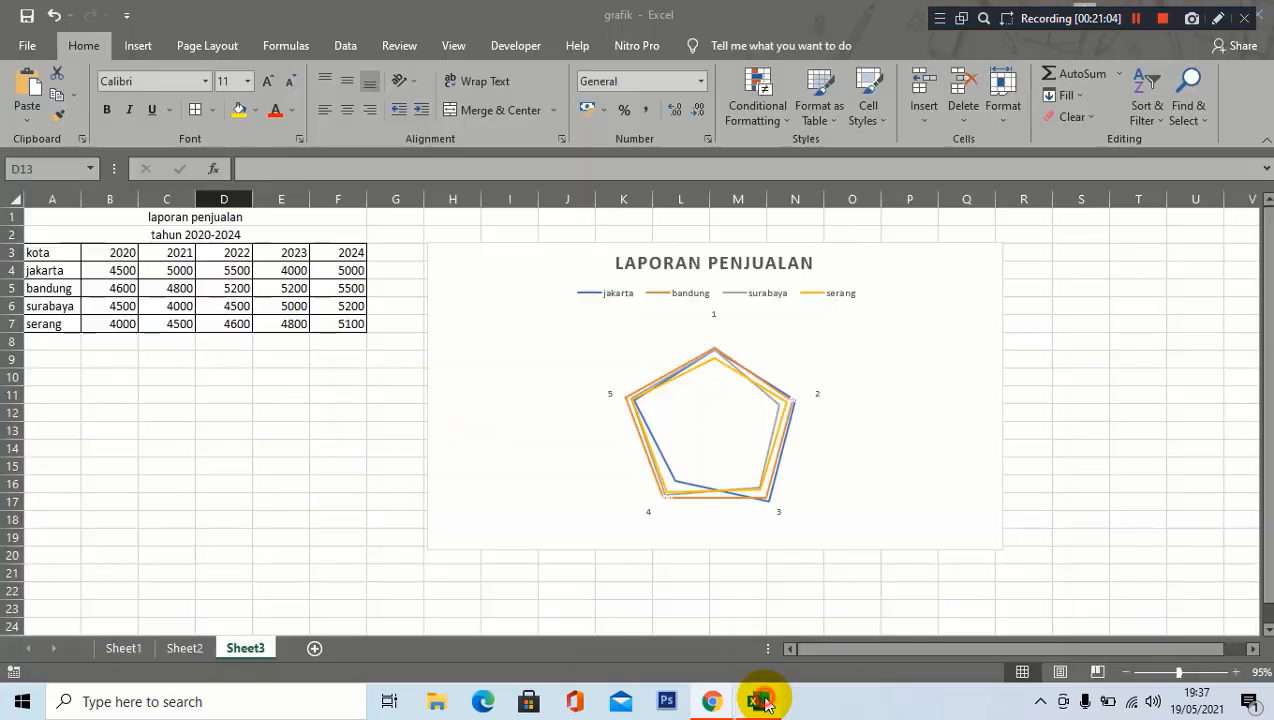
pyautogui.click(352, 390)
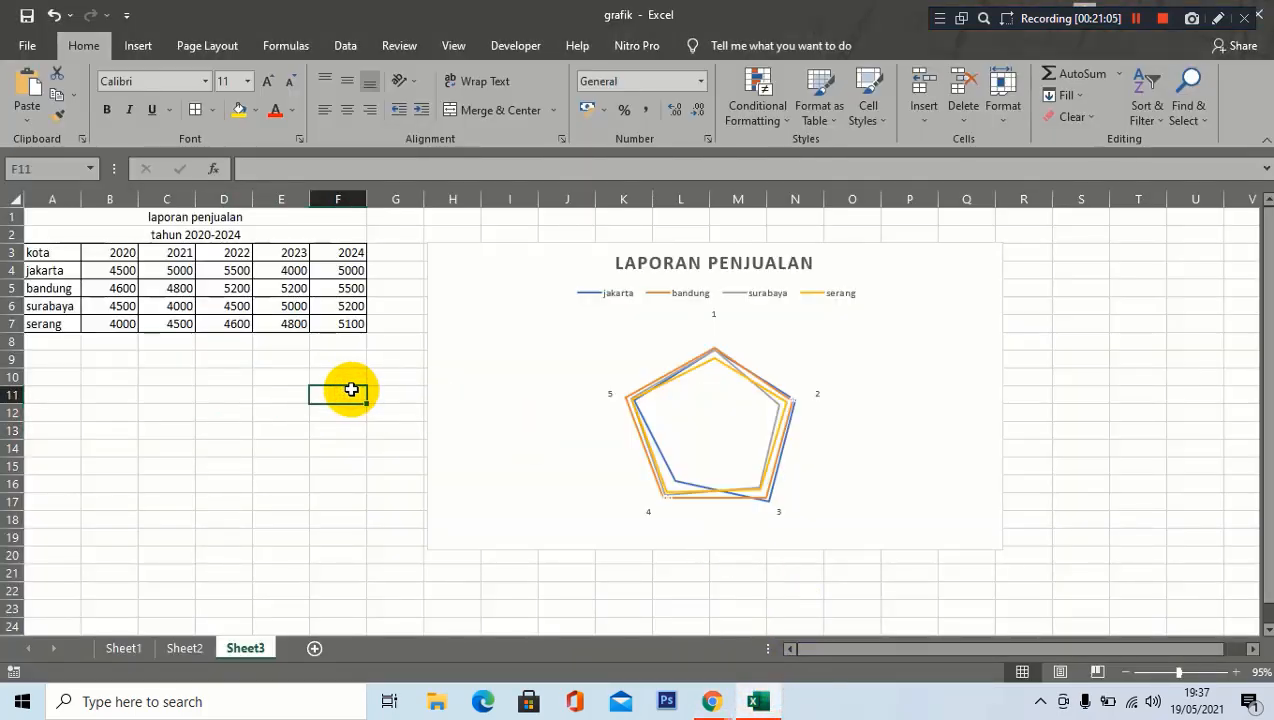
pyautogui.click(340, 340)
pyautogui.click(328, 354)
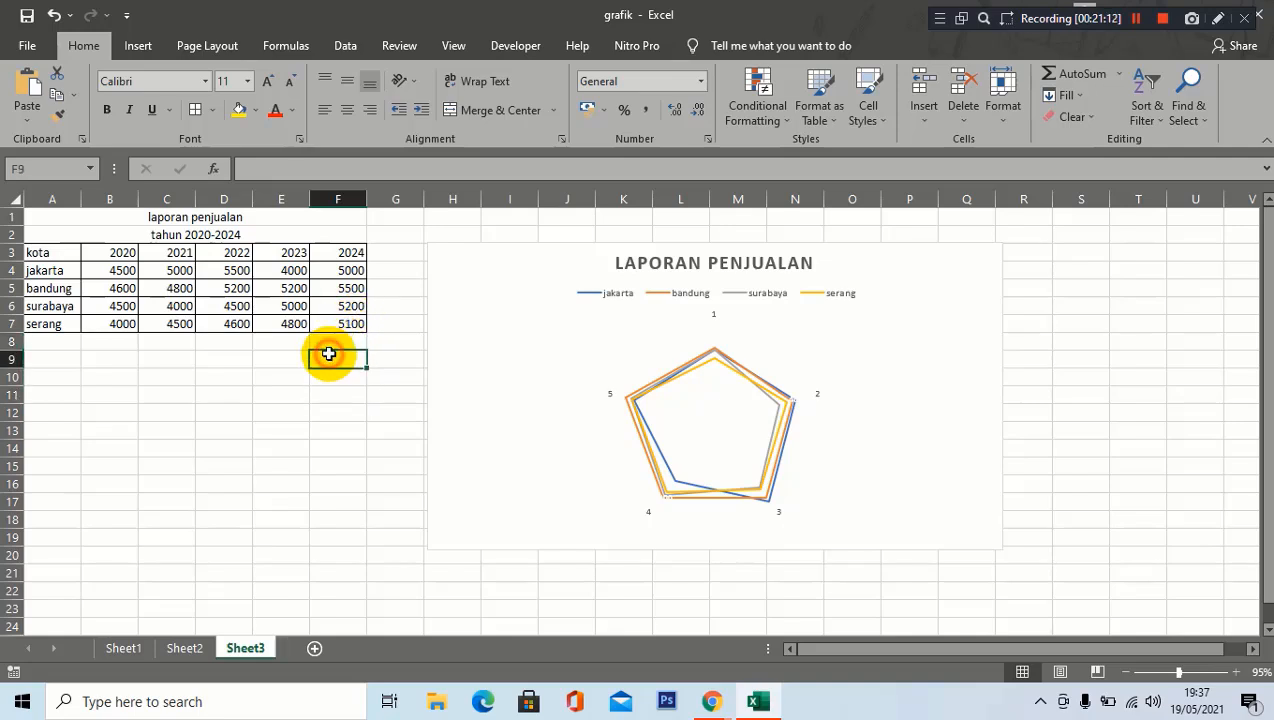
pyautogui.click(342, 485)
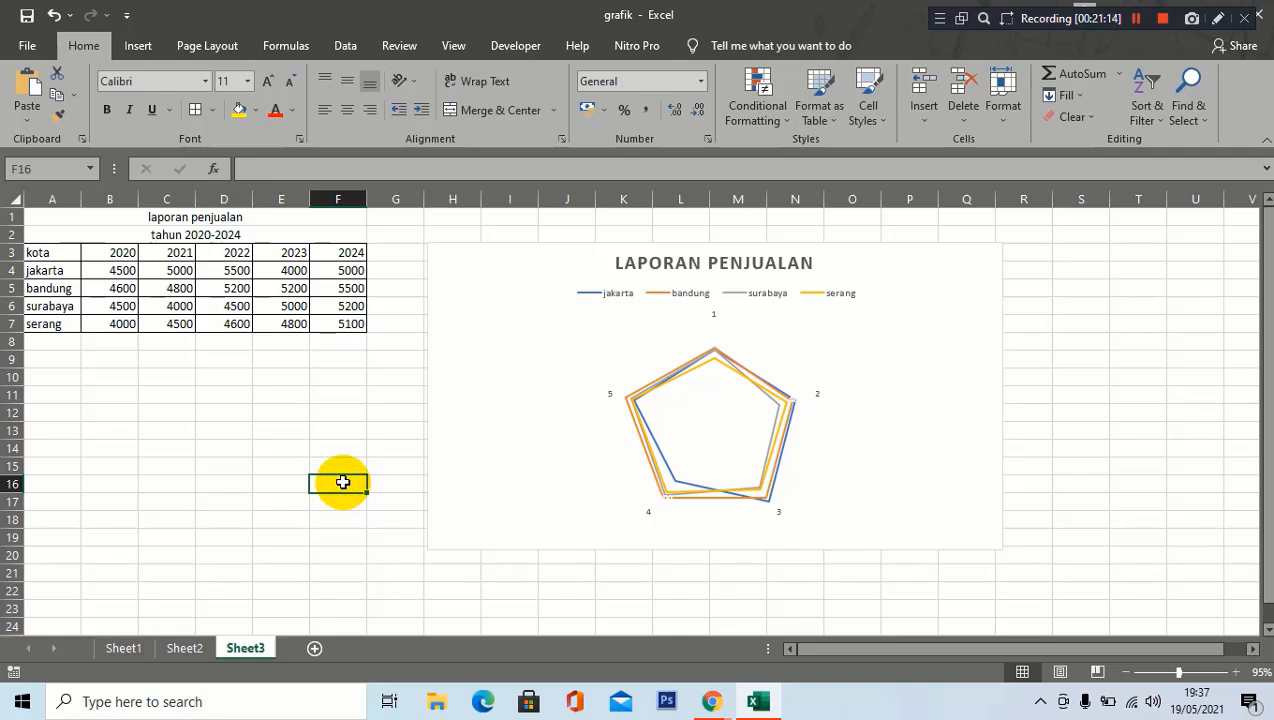
pyautogui.click(378, 380)
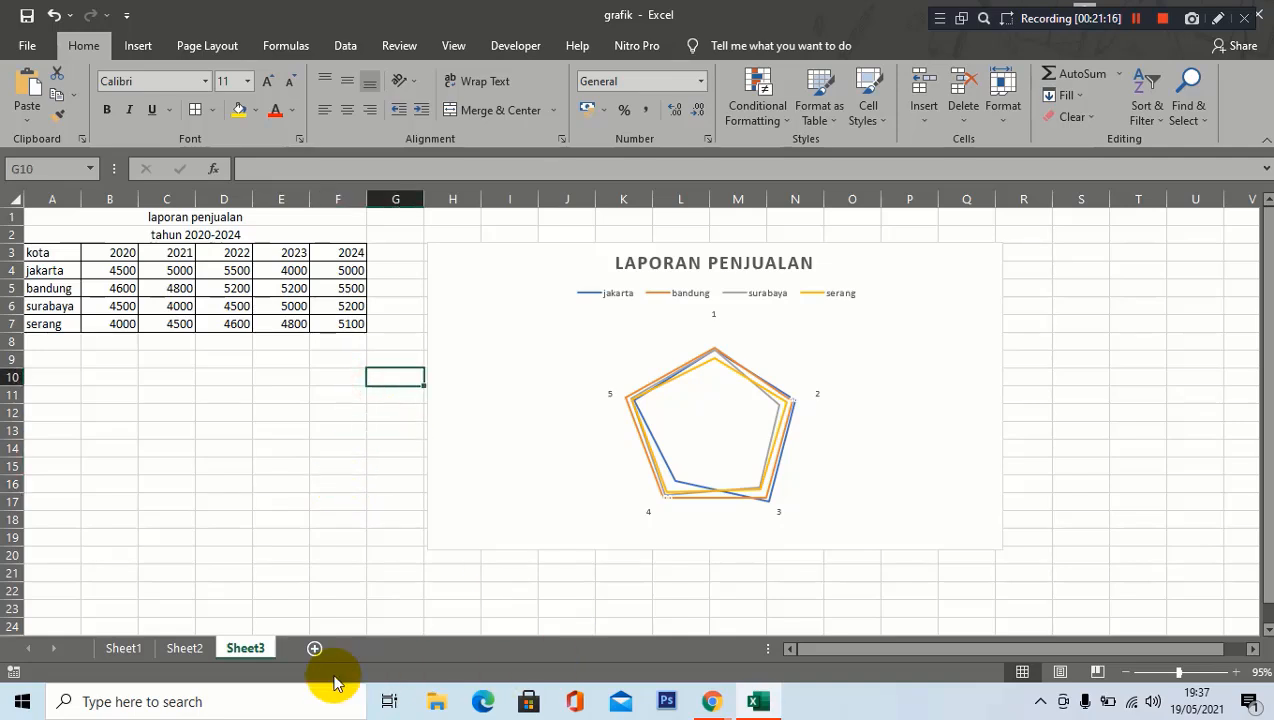
# Launch Word, create a blank document and maximize its window.
pyautogui.click(285, 700)
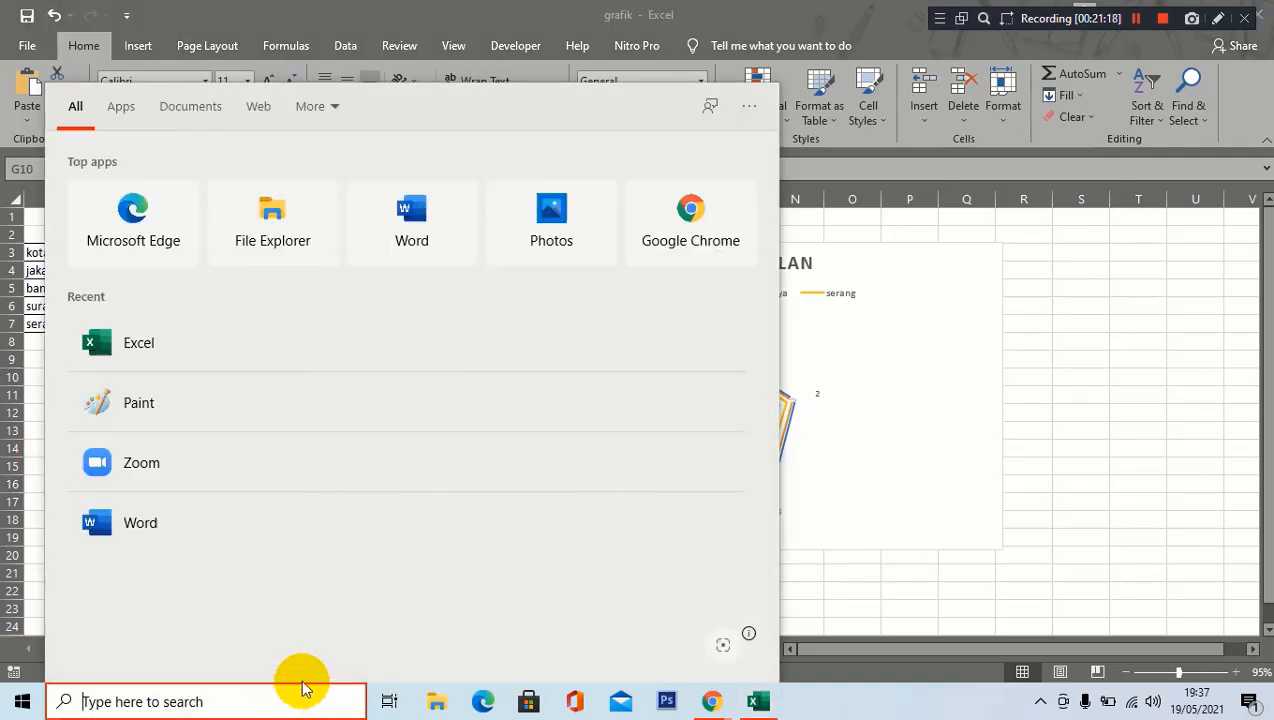
pyautogui.write('wor')
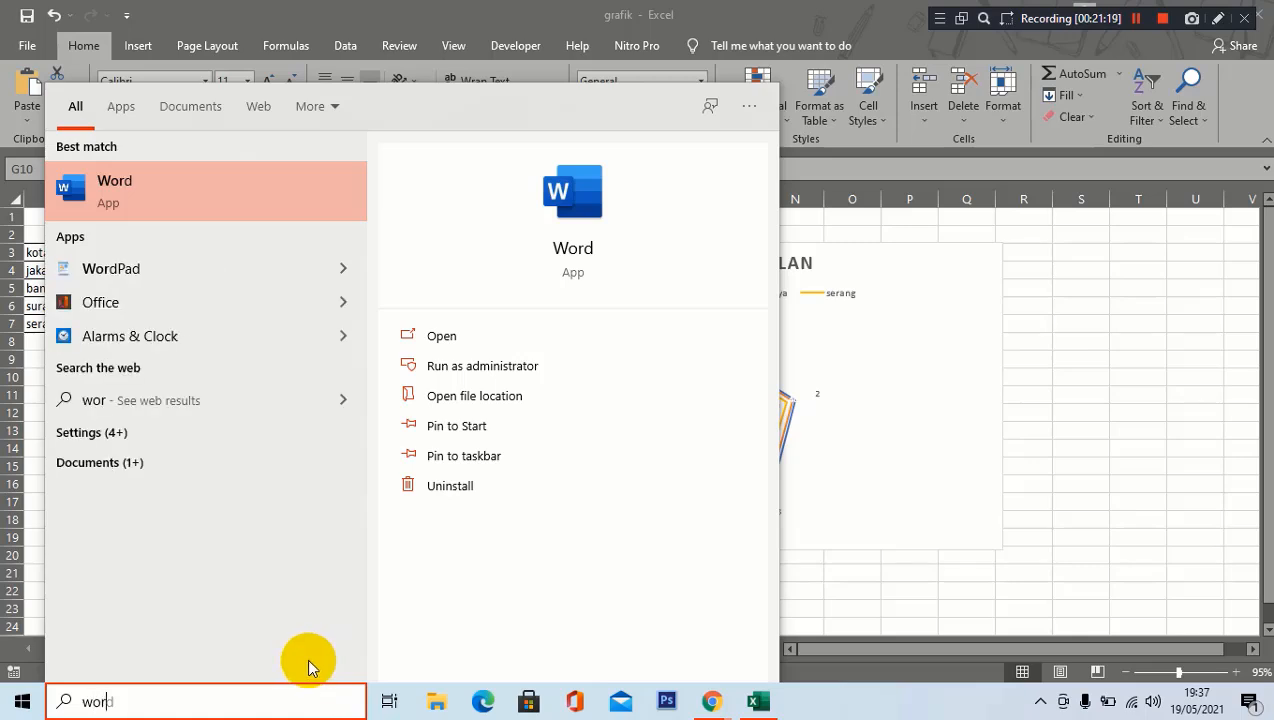
pyautogui.write('d')
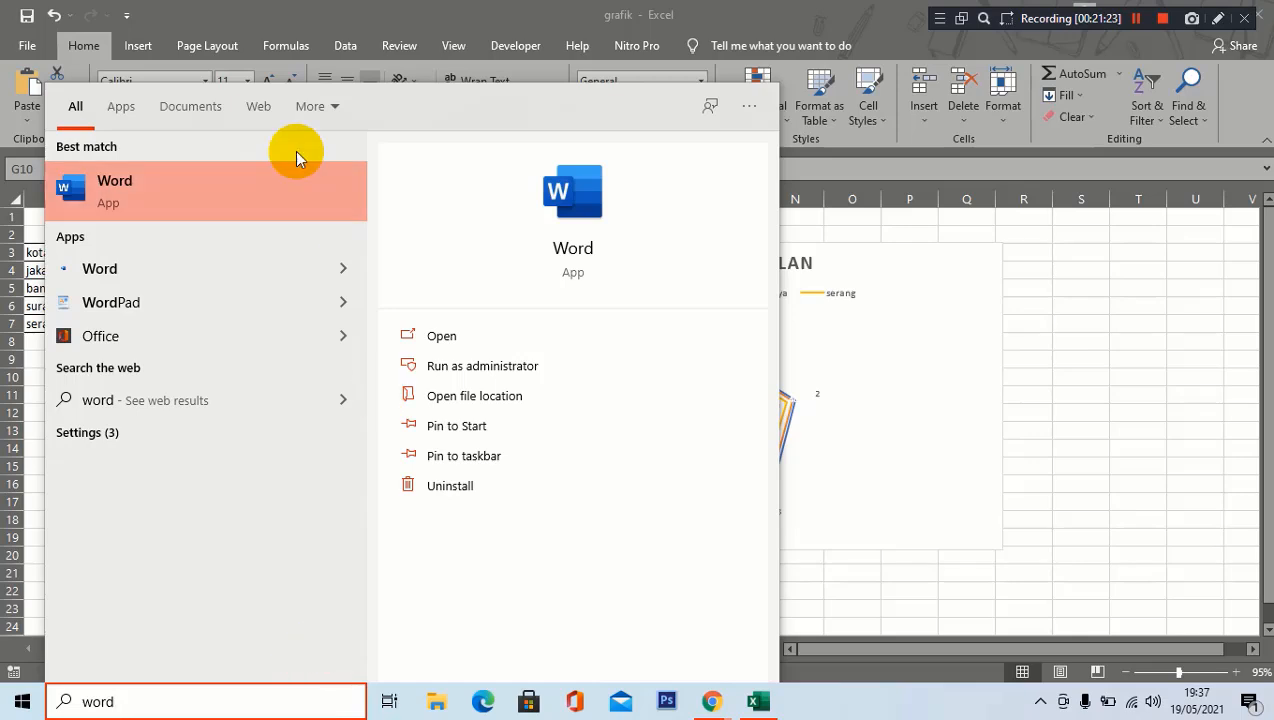
pyautogui.click(186, 190)
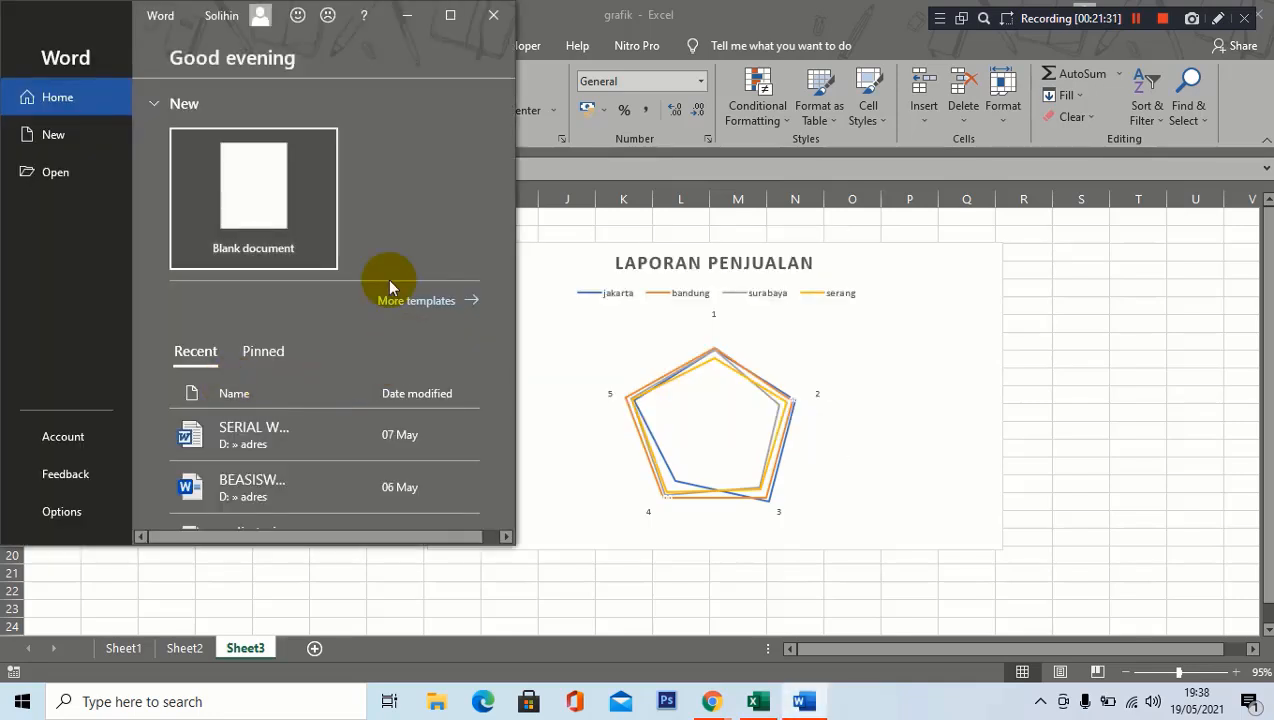
pyautogui.click(274, 209)
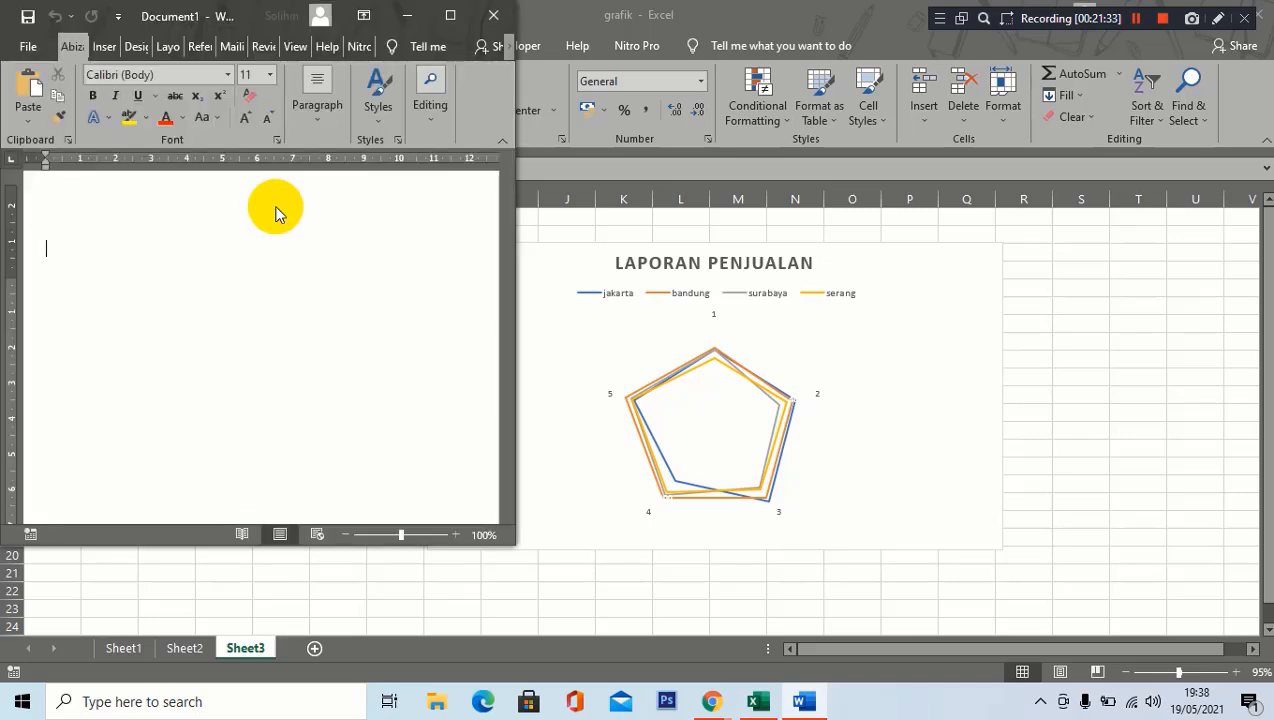
pyautogui.click(451, 14)
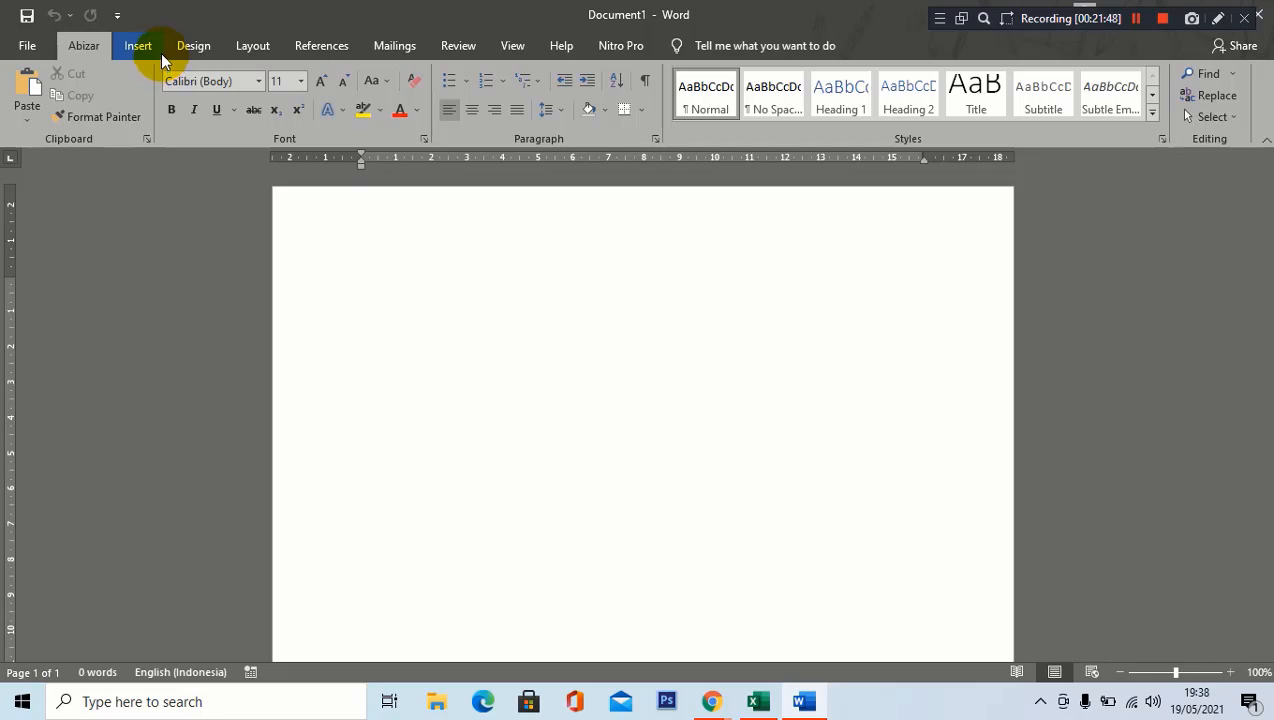
# Insert a 3-D Pie chart into the document and select the first category cell, A2, in its data sheet.
pyautogui.click(130, 50)
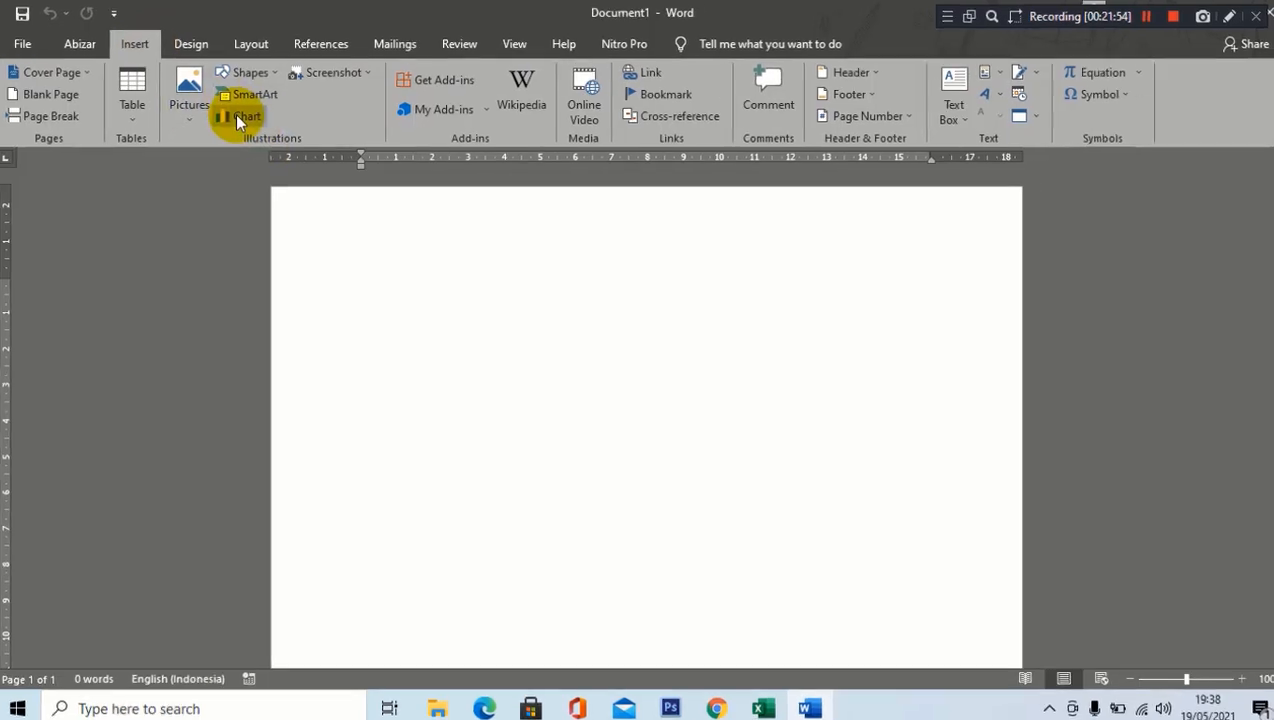
pyautogui.click(240, 117)
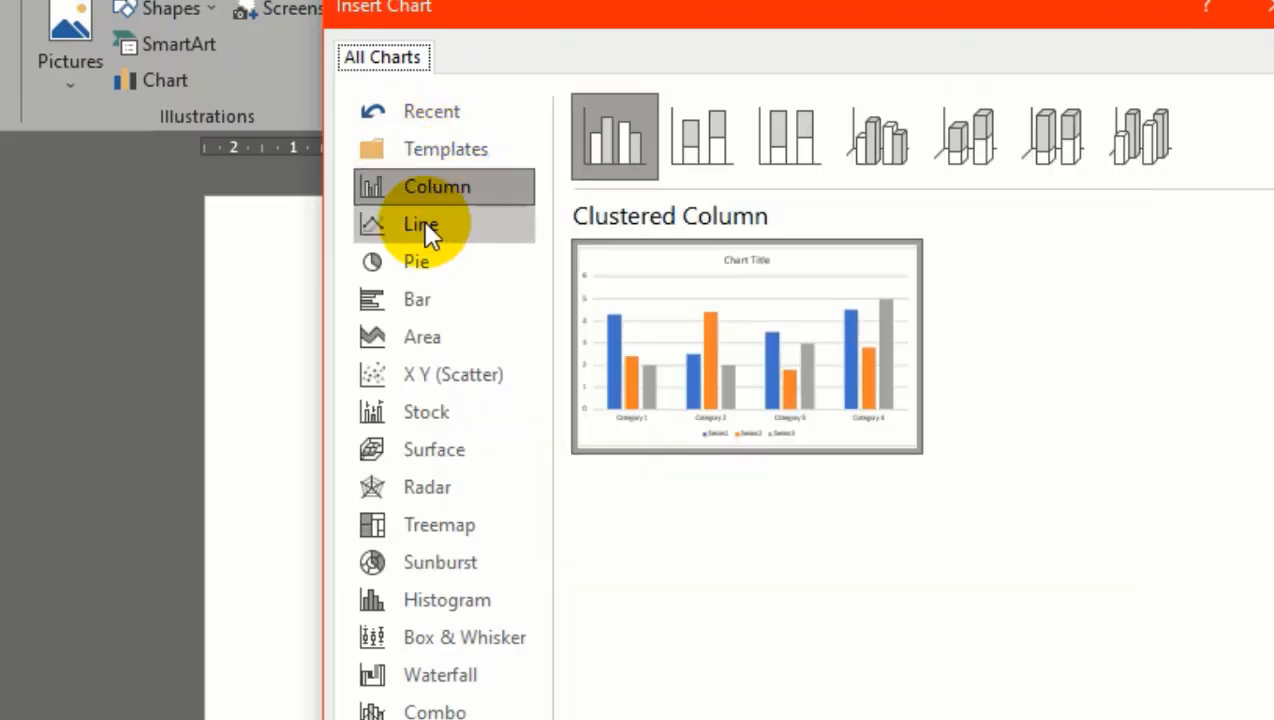
pyautogui.click(423, 222)
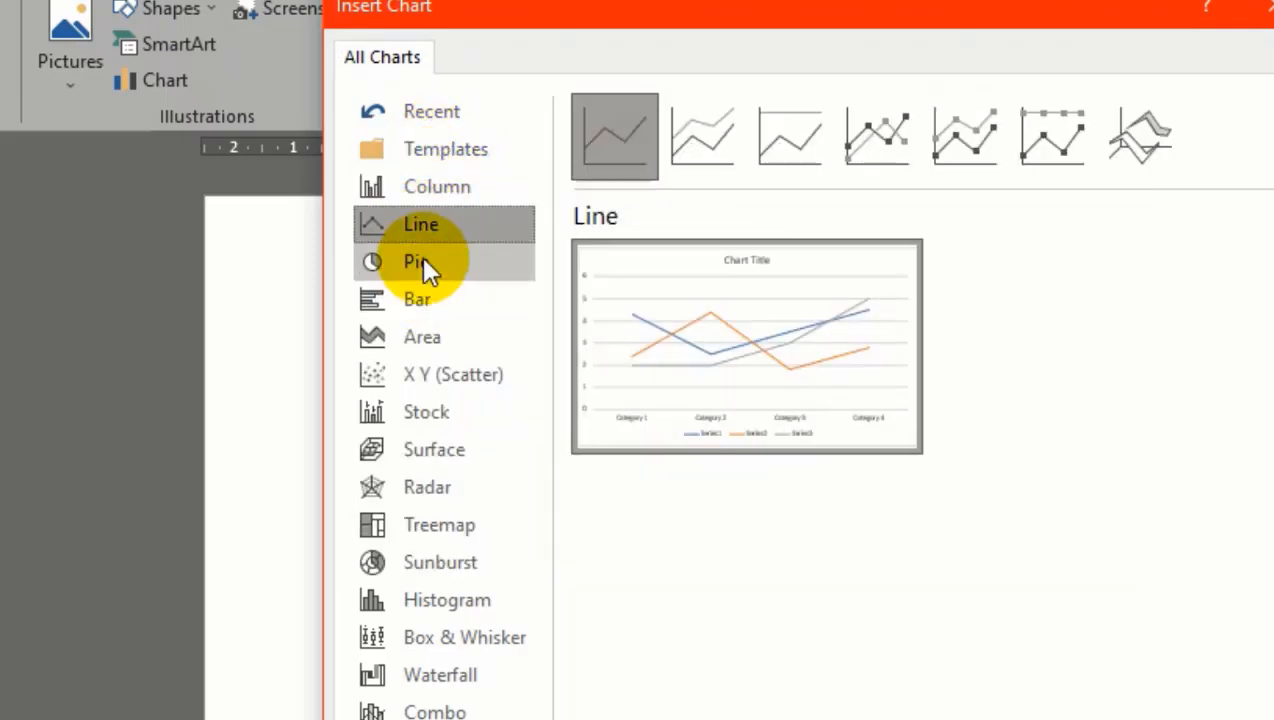
pyautogui.click(424, 262)
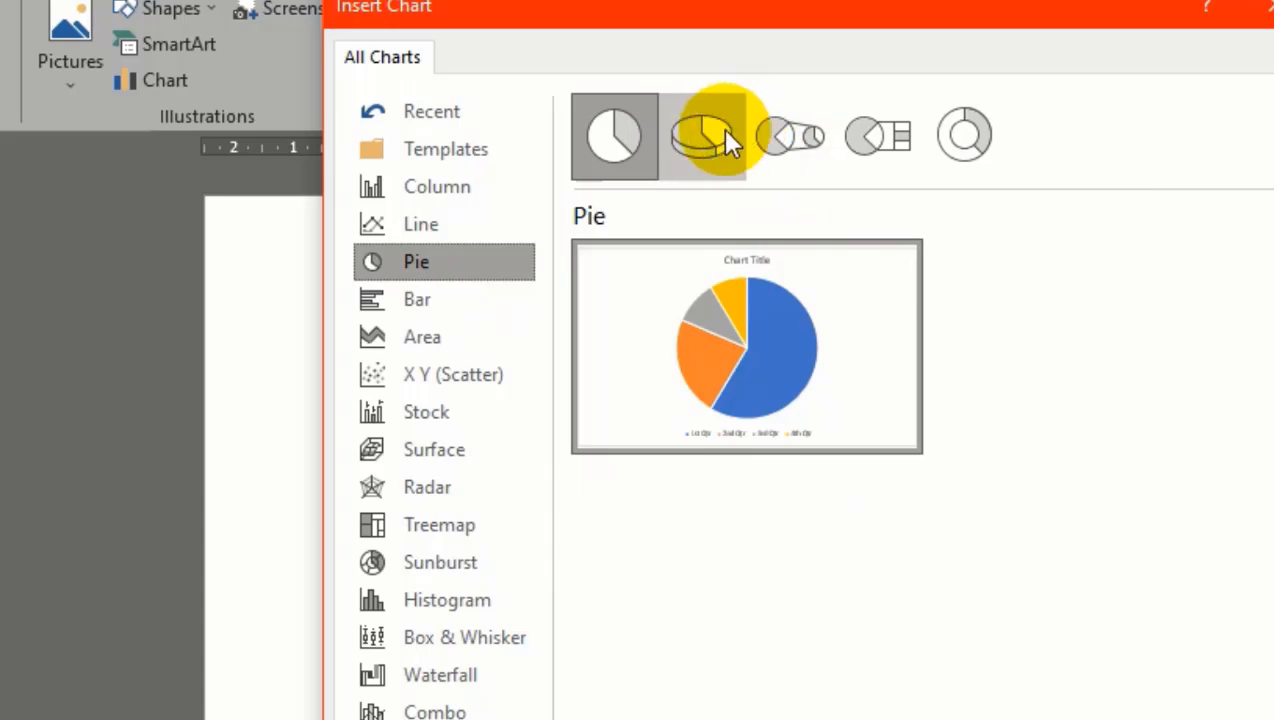
pyautogui.click(712, 136)
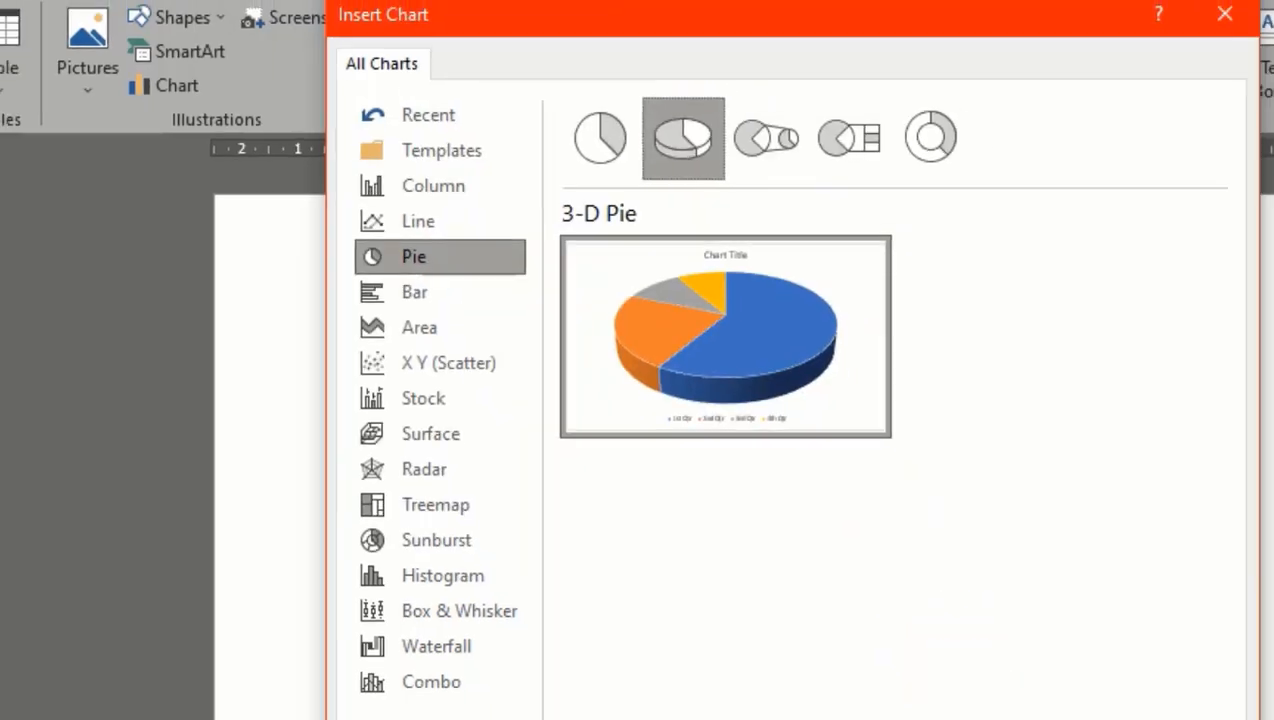
pyautogui.click(867, 631)
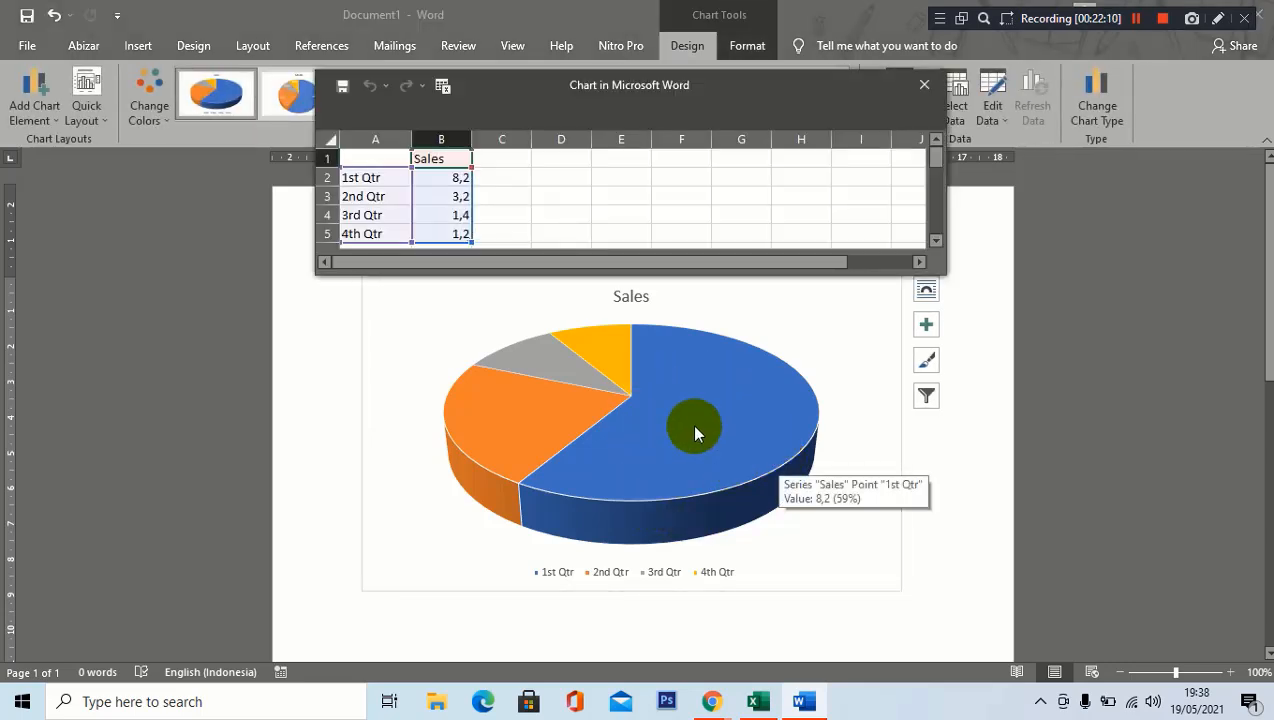
pyautogui.click(463, 193)
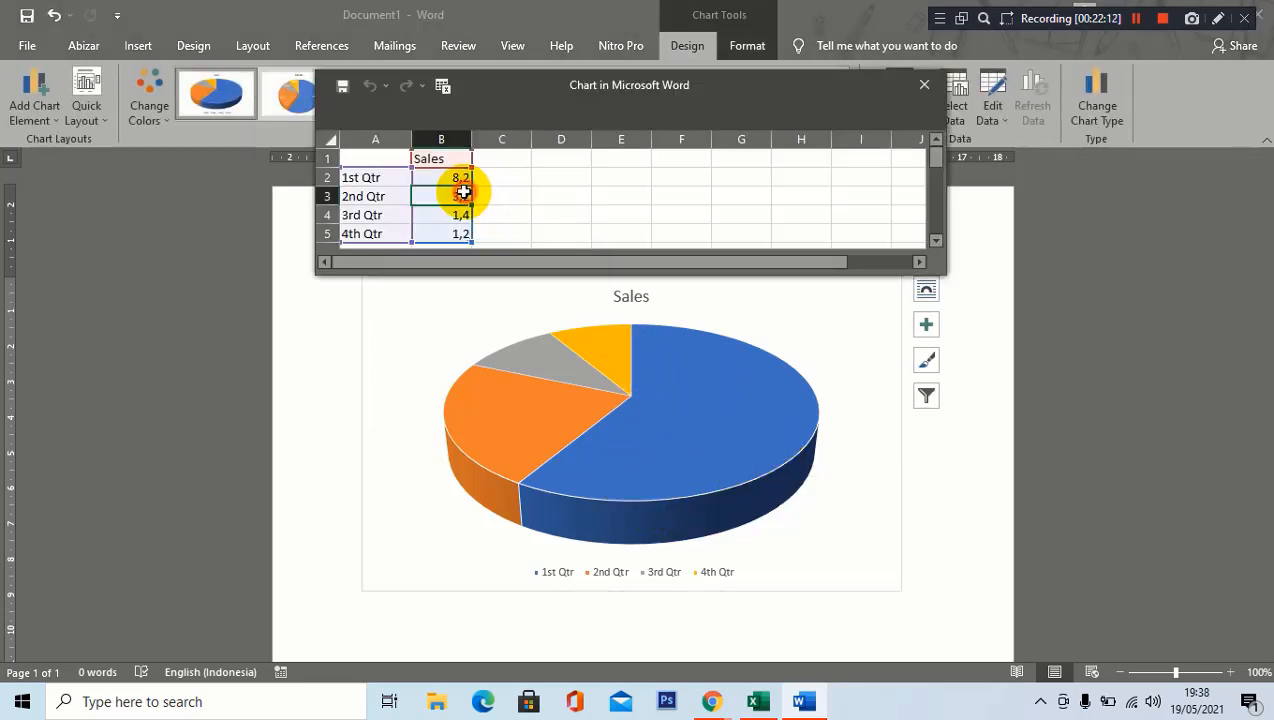
pyautogui.click(370, 177)
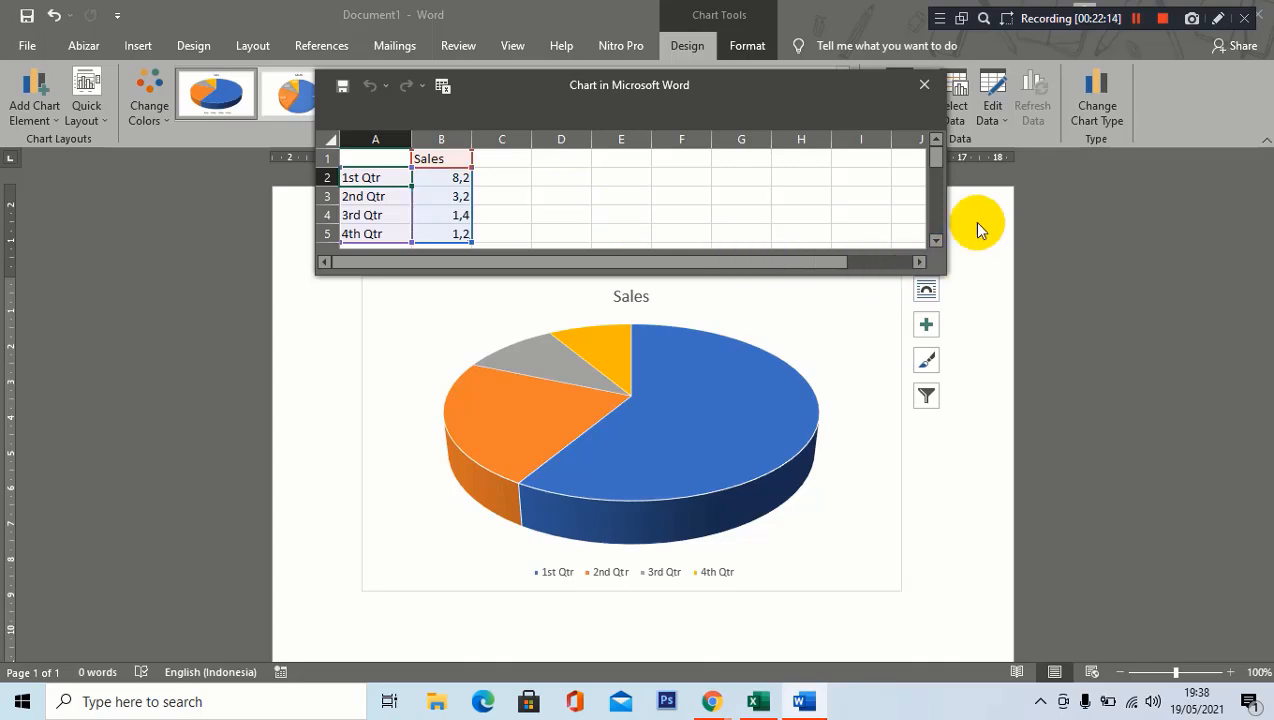
# Widen the chart's data sheet window and rename the Sales series header in B1 to "penjualan".
pyautogui.moveTo(945, 173); pyautogui.dragTo(1118, 187)
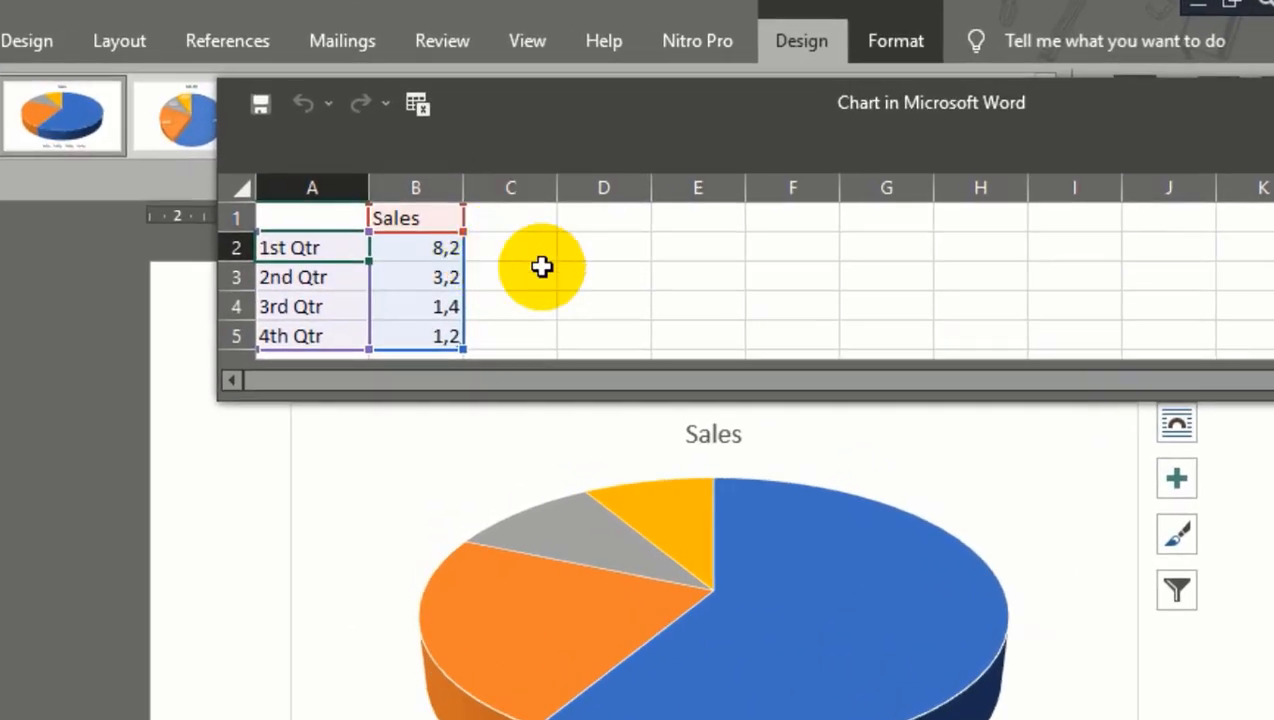
pyautogui.click(590, 236)
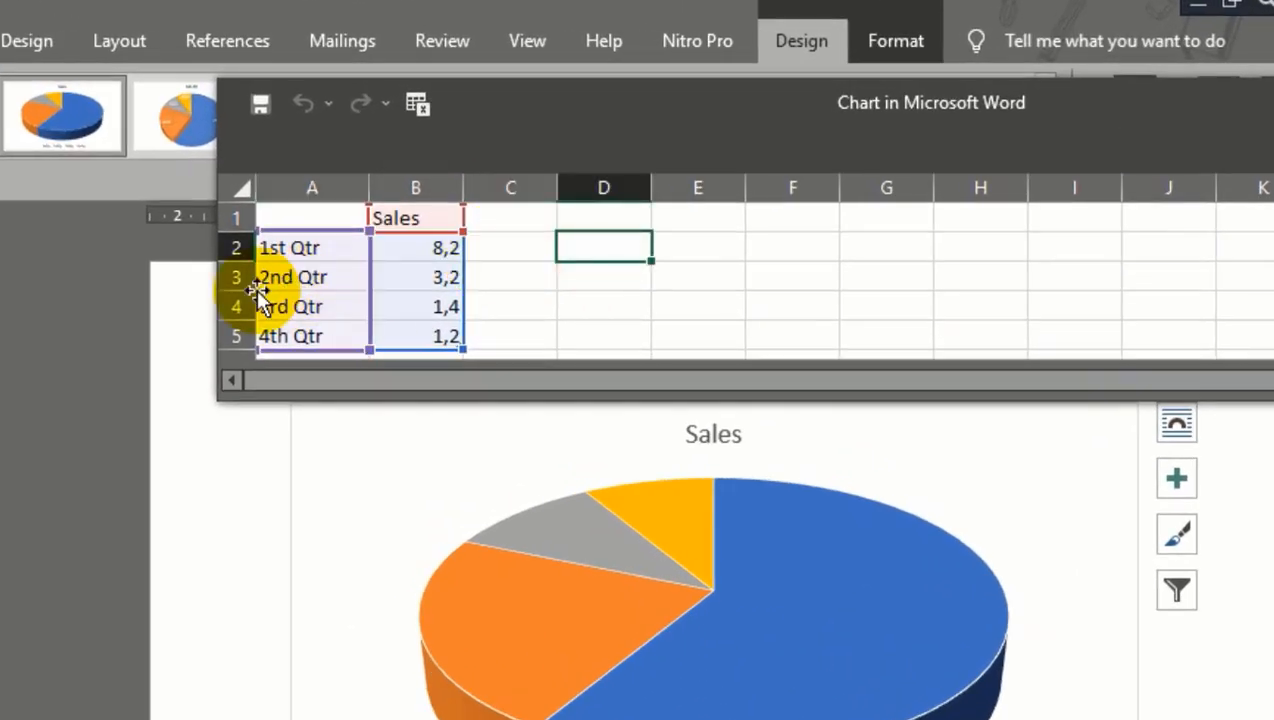
pyautogui.click(302, 247)
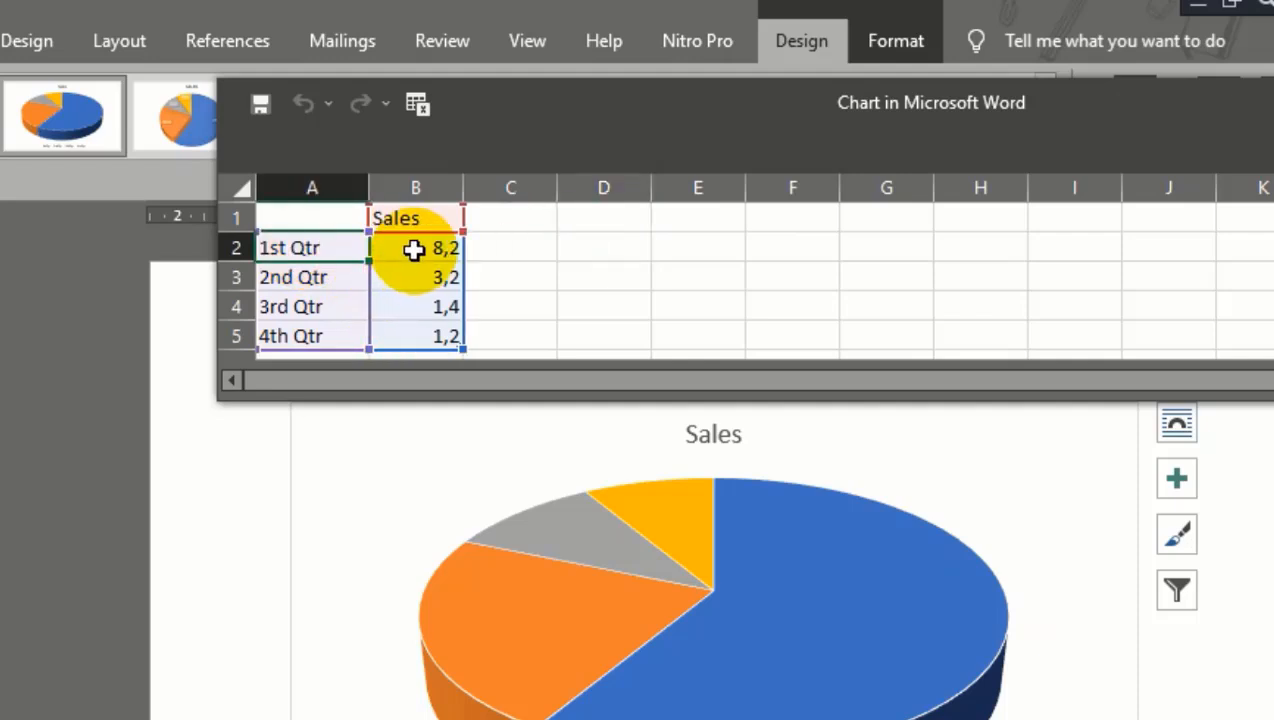
pyautogui.click(416, 249)
pyautogui.click(439, 218)
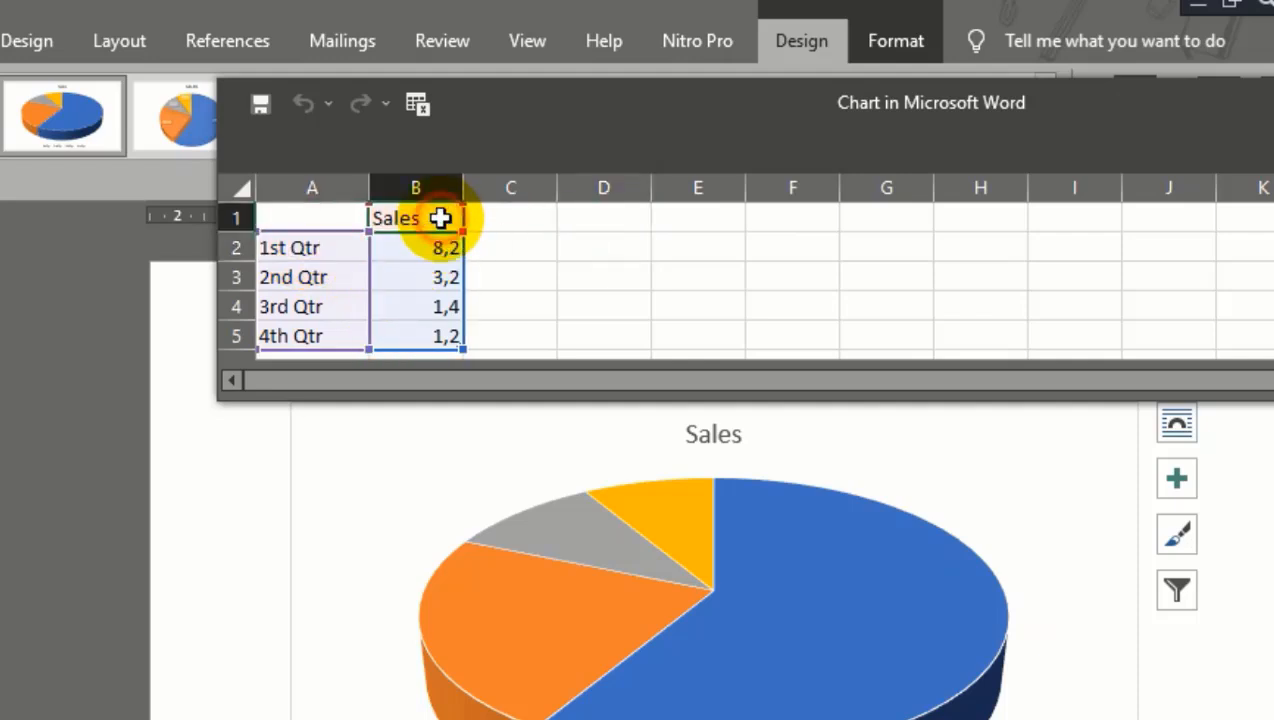
pyautogui.write('pen')
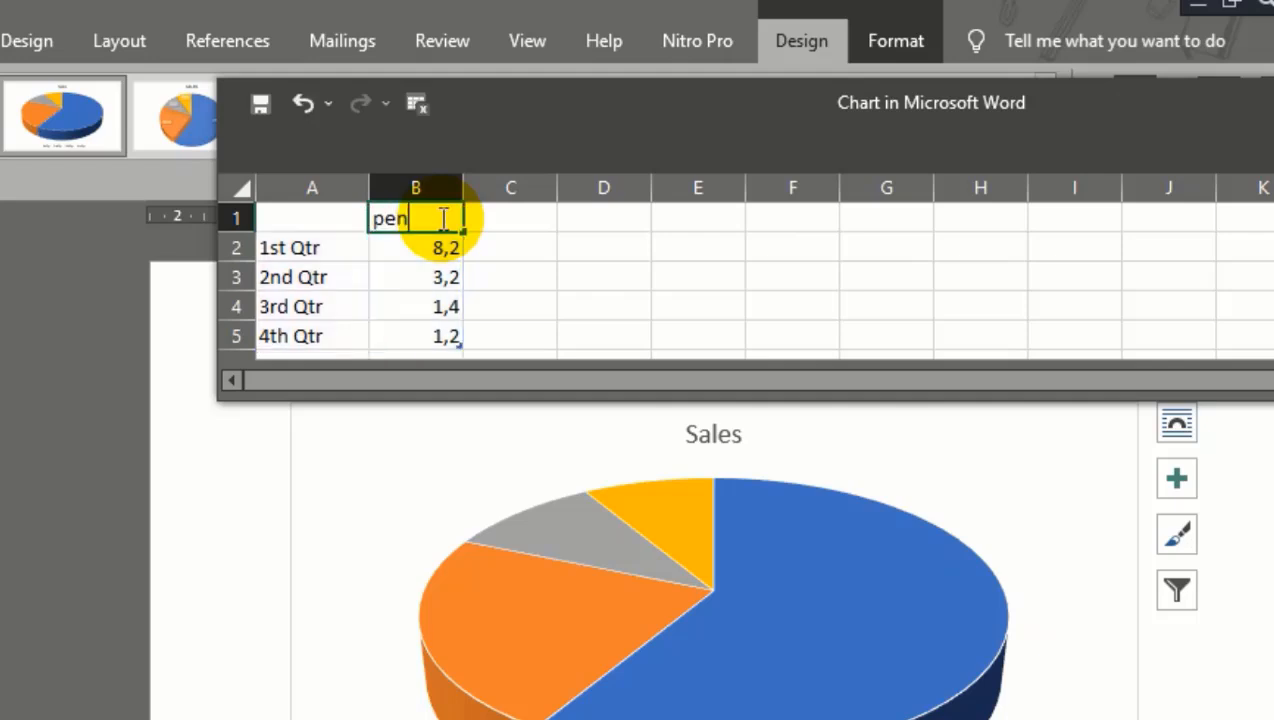
pyautogui.write('jualan')
pyautogui.press('Return')
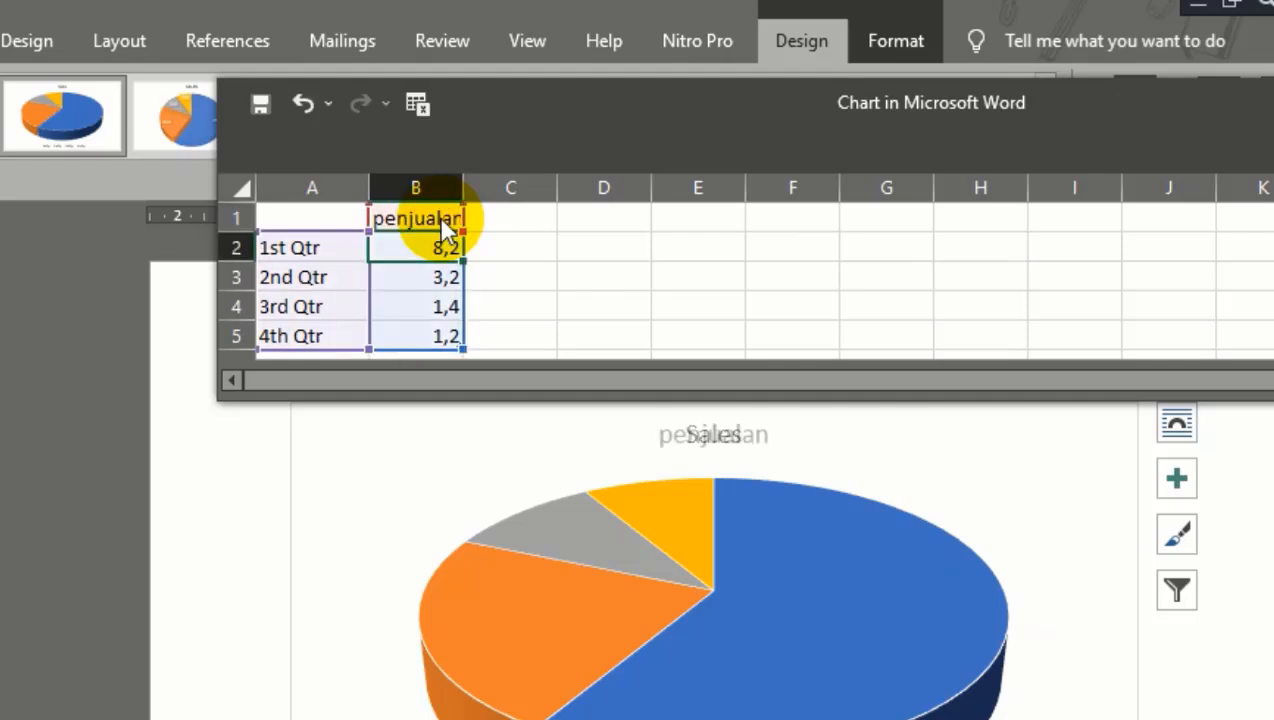
# Enter 10, 20, 25 and 30 as the penjualan values for the four quarters in cells B2 to B5.
pyautogui.click(510, 249)
pyautogui.click(439, 251)
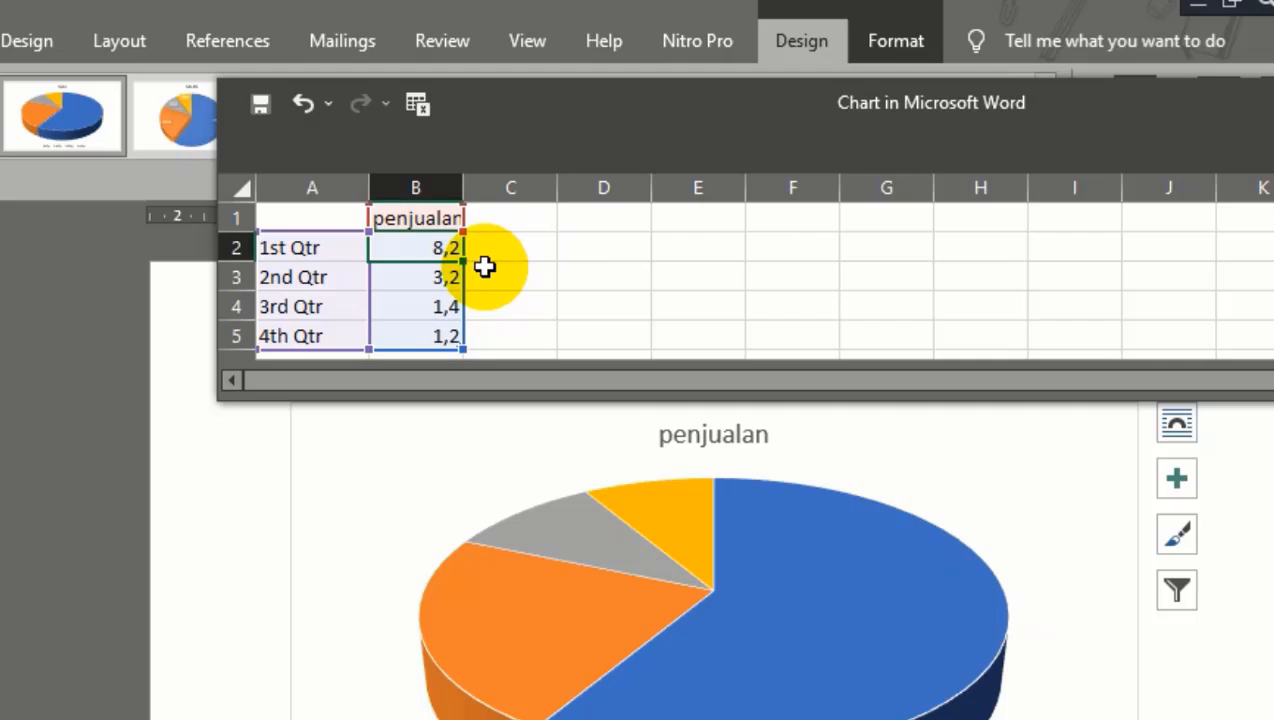
pyautogui.write('10')
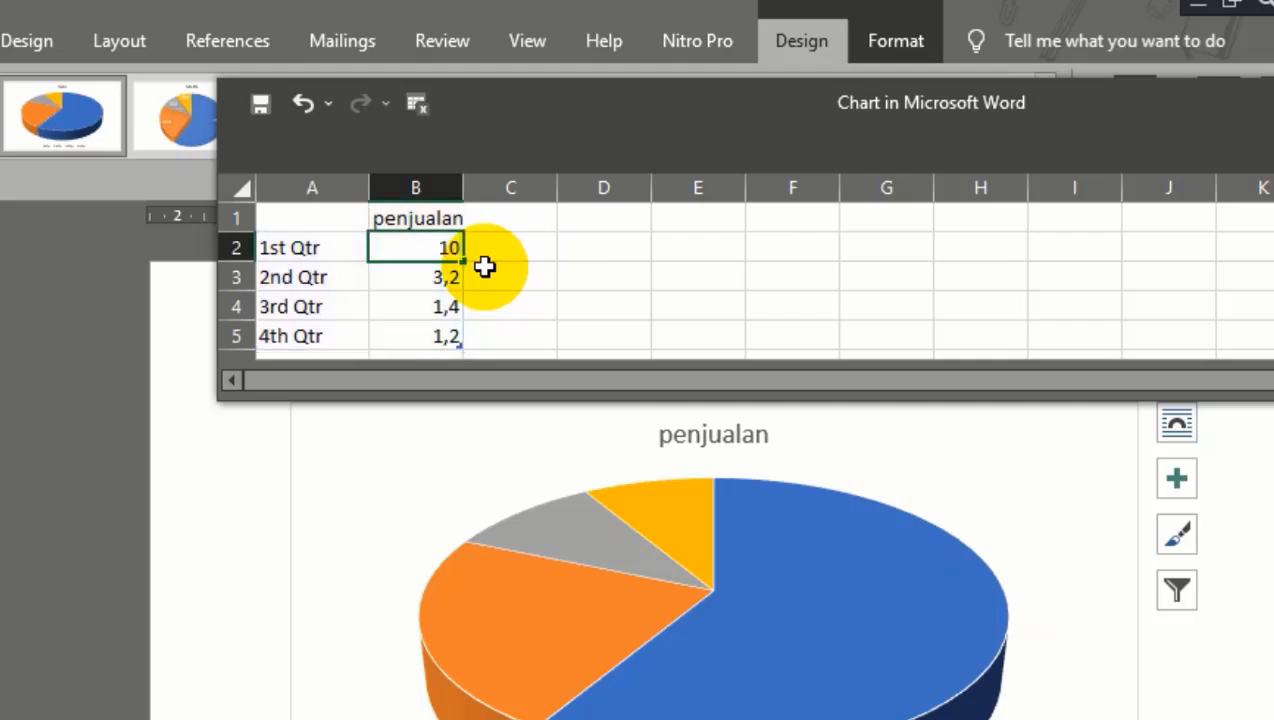
pyautogui.press('Return')
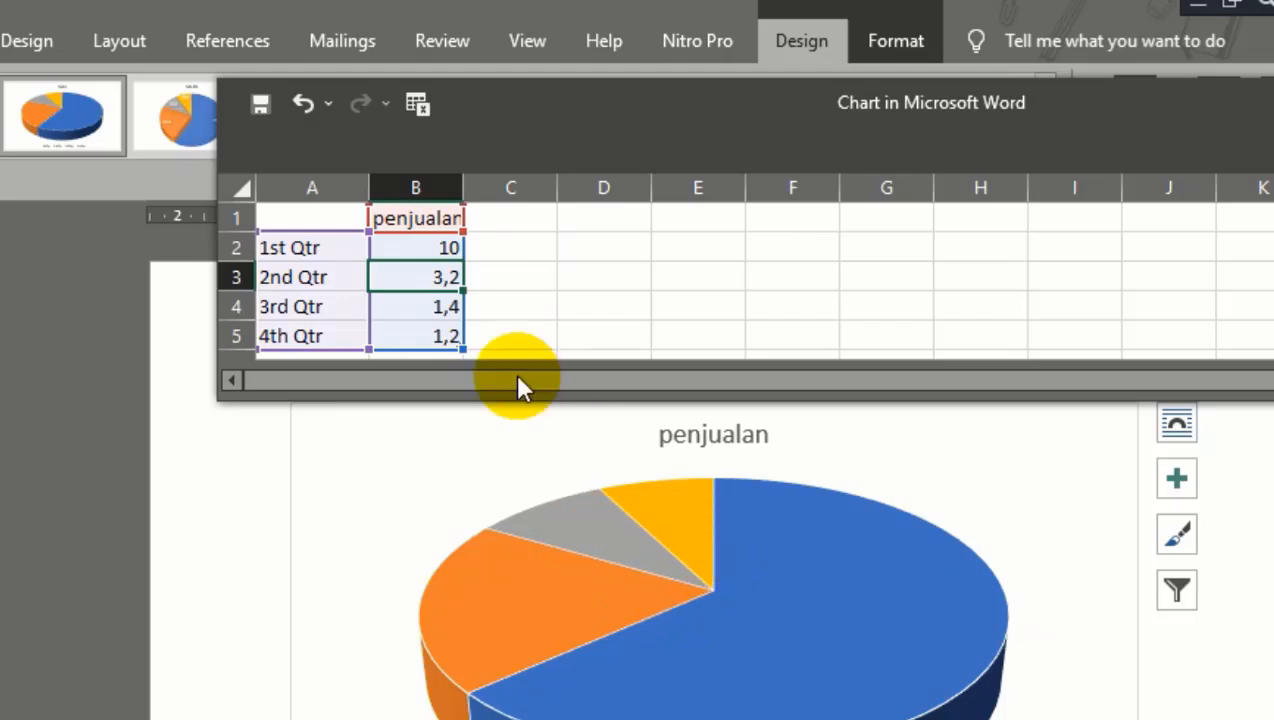
pyautogui.write('20')
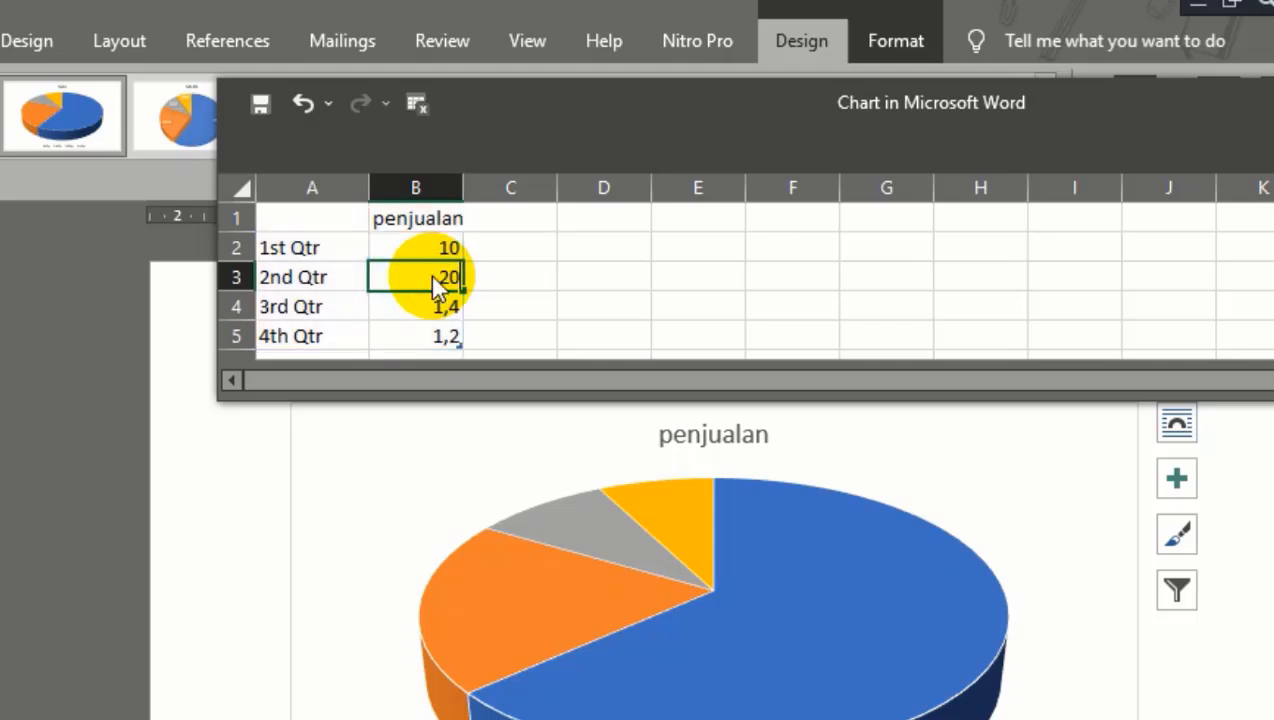
pyautogui.click(418, 304)
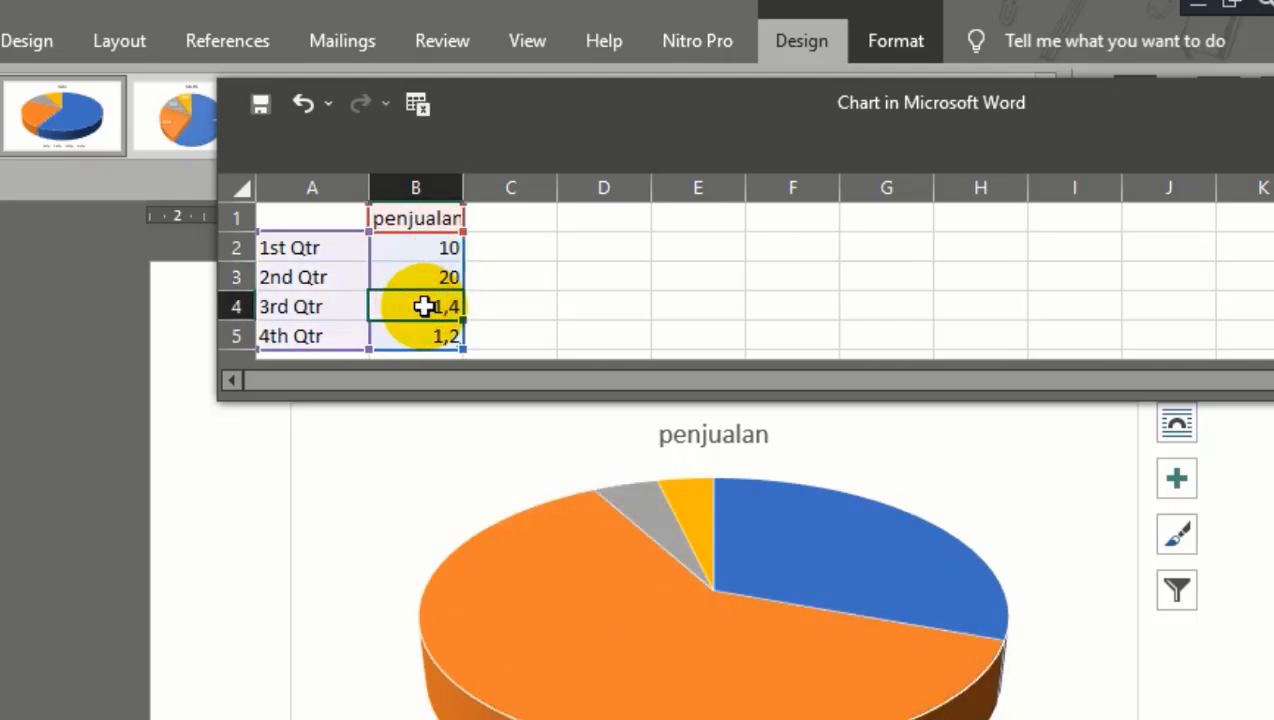
pyautogui.write('25')
pyautogui.press('Return')
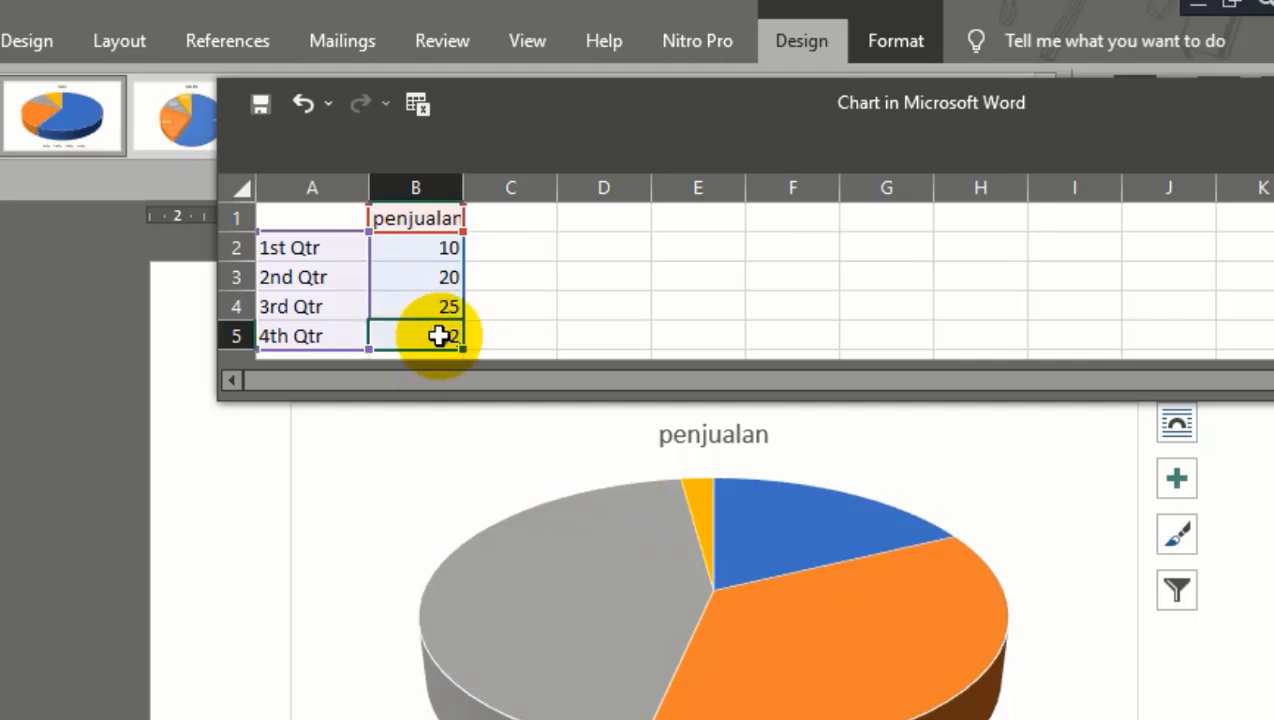
pyautogui.click(436, 335)
pyautogui.write('30')
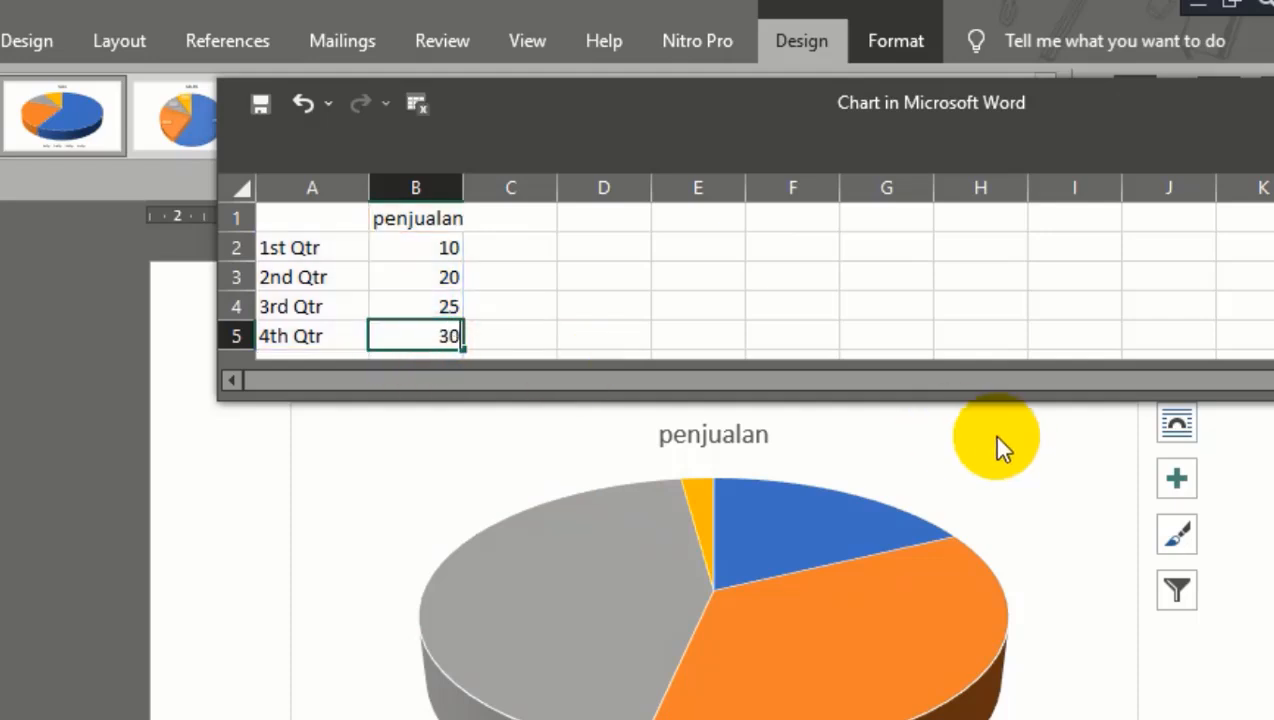
pyautogui.press('Return')
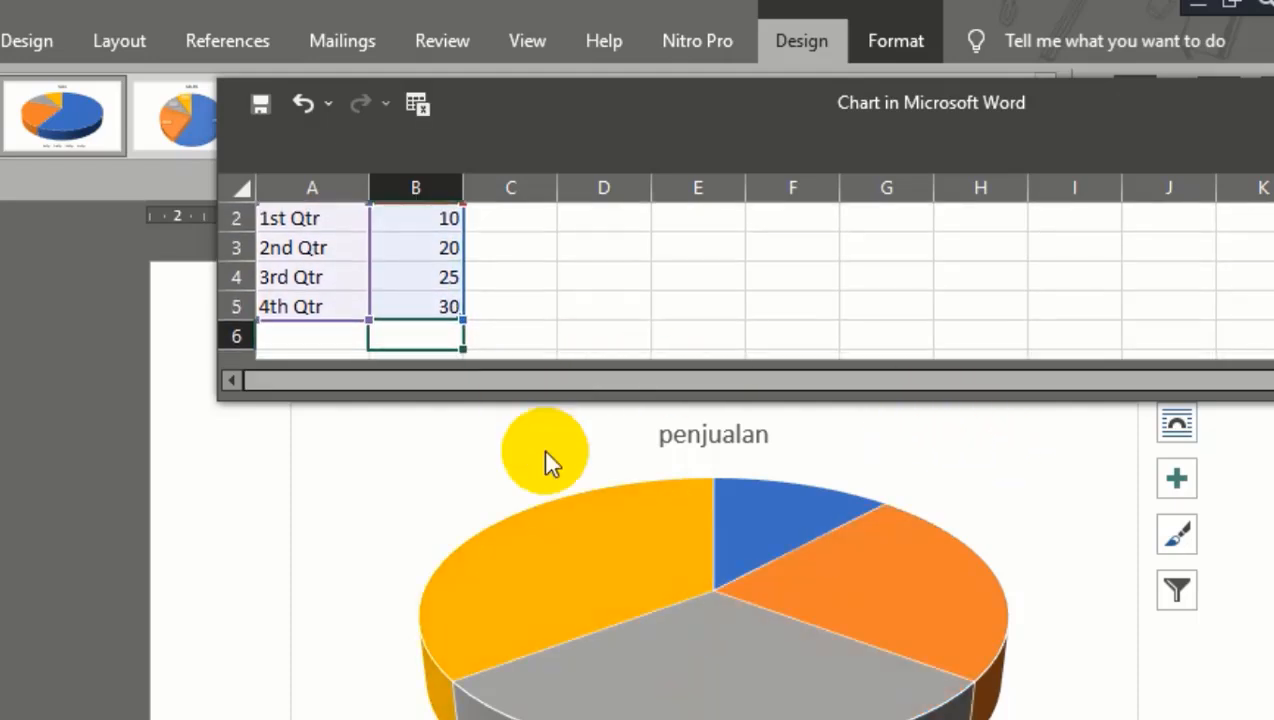
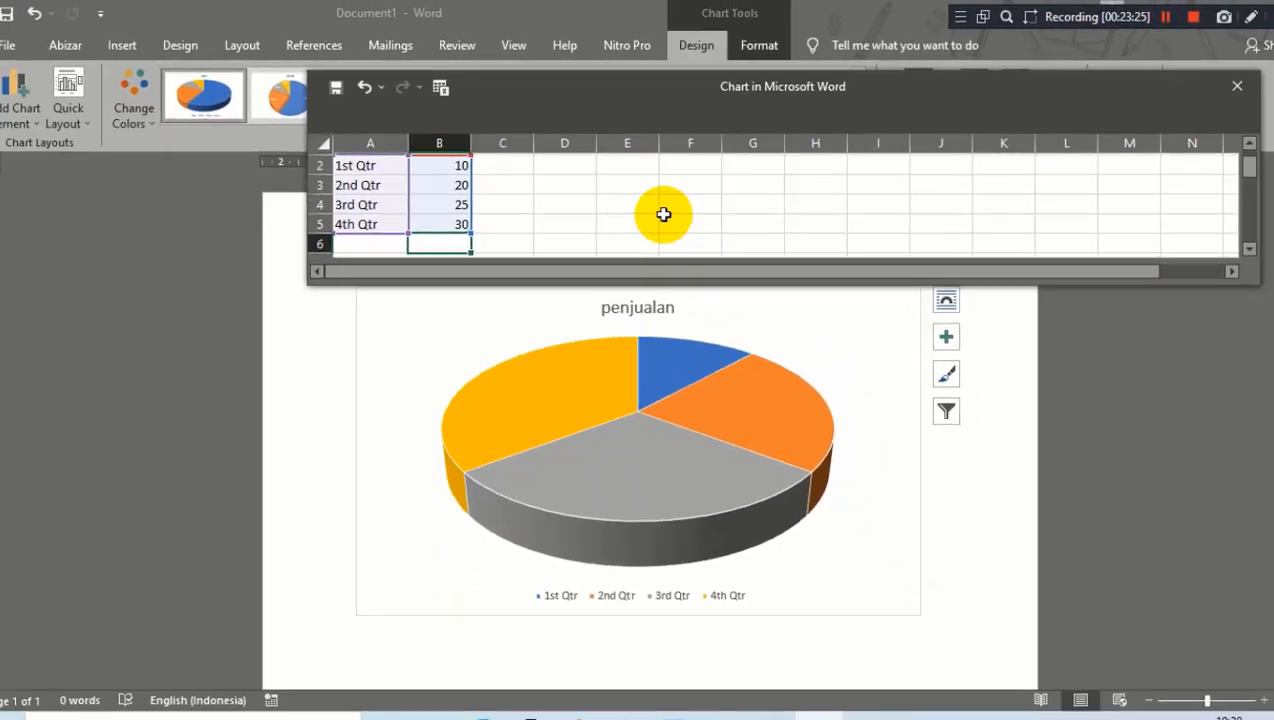
# Move the chart's data sheet window clear of the chart style gallery and close it.
pyautogui.scroll(1, 663, 214)
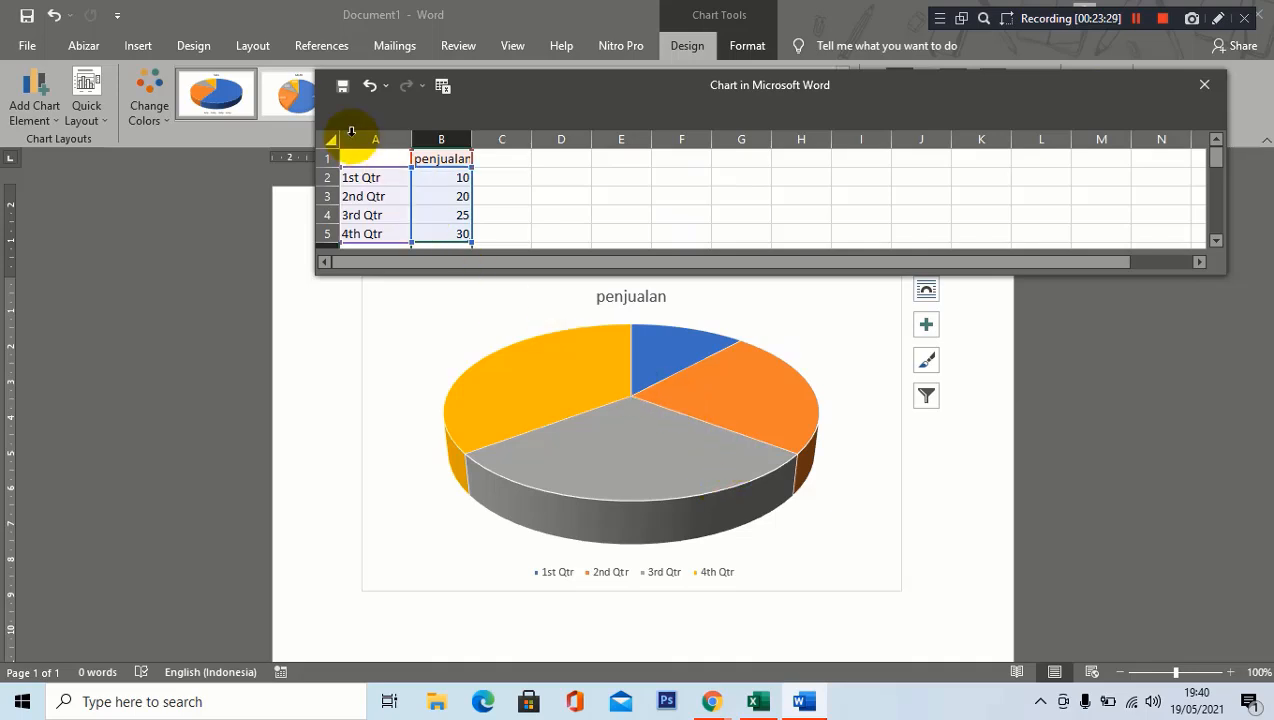
pyautogui.click(289, 101)
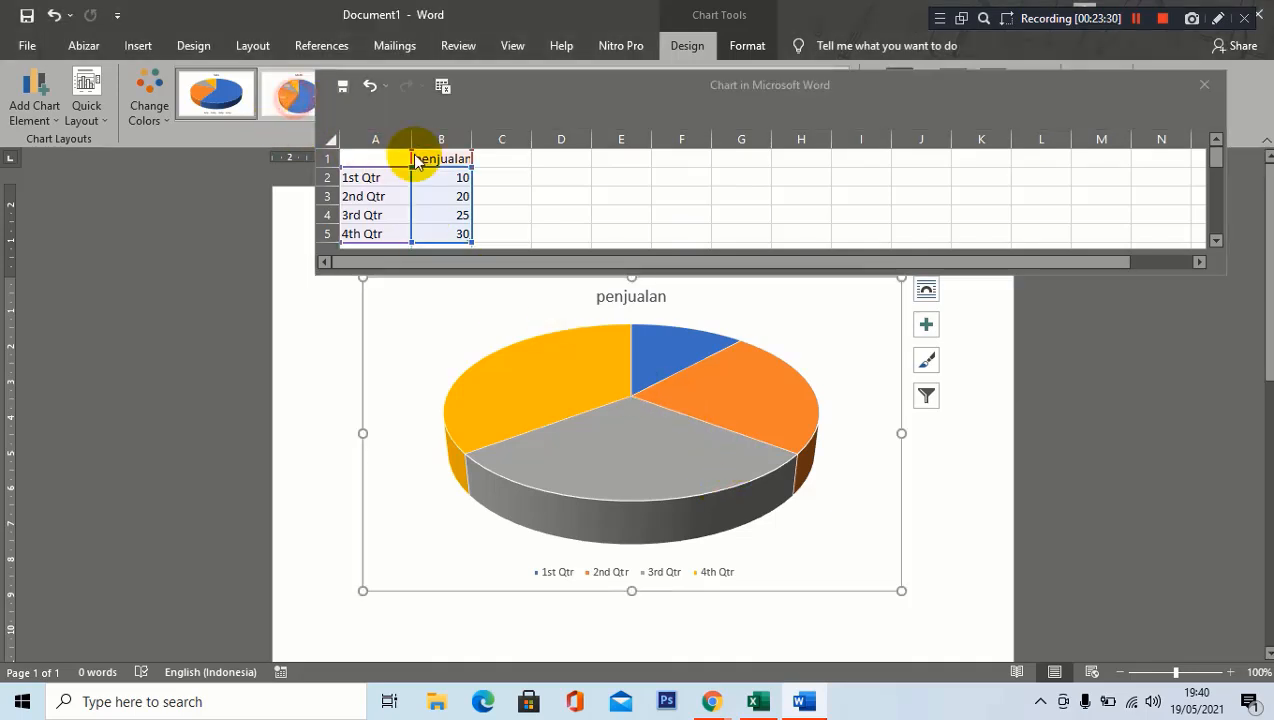
pyautogui.click(717, 441)
pyautogui.moveTo(584, 84); pyautogui.dragTo(449, 142)
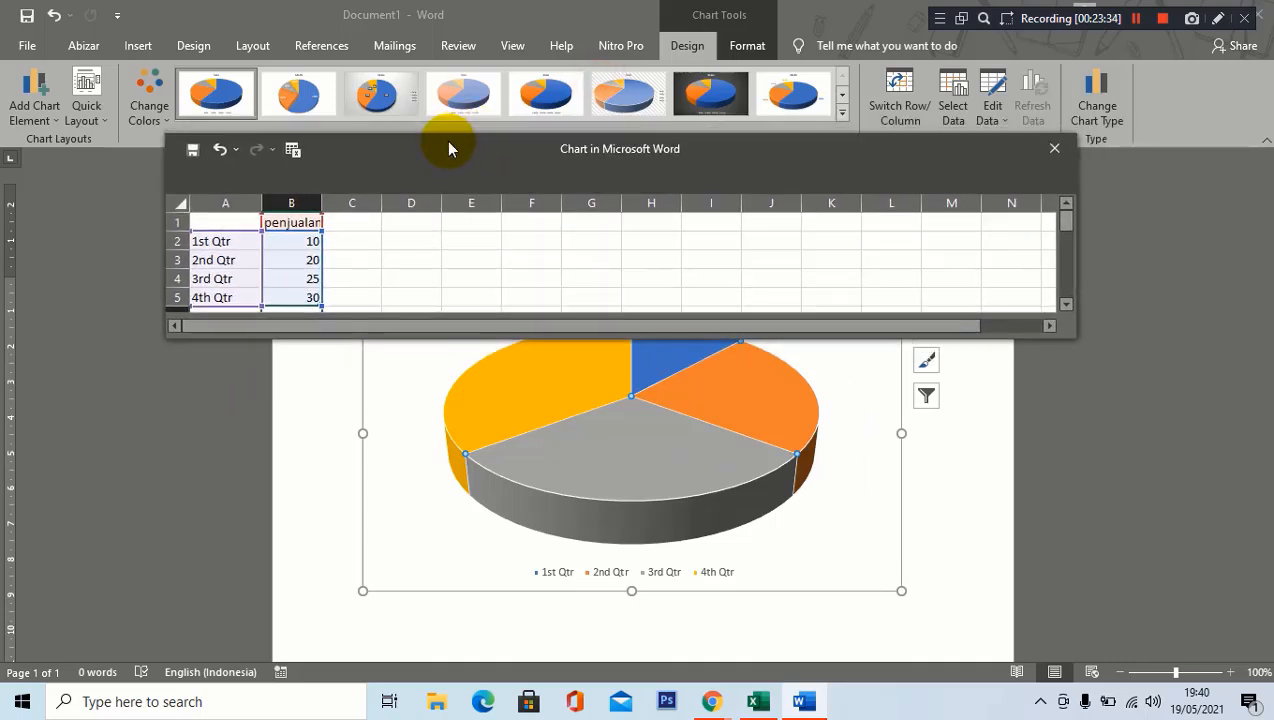
pyautogui.click(1059, 151)
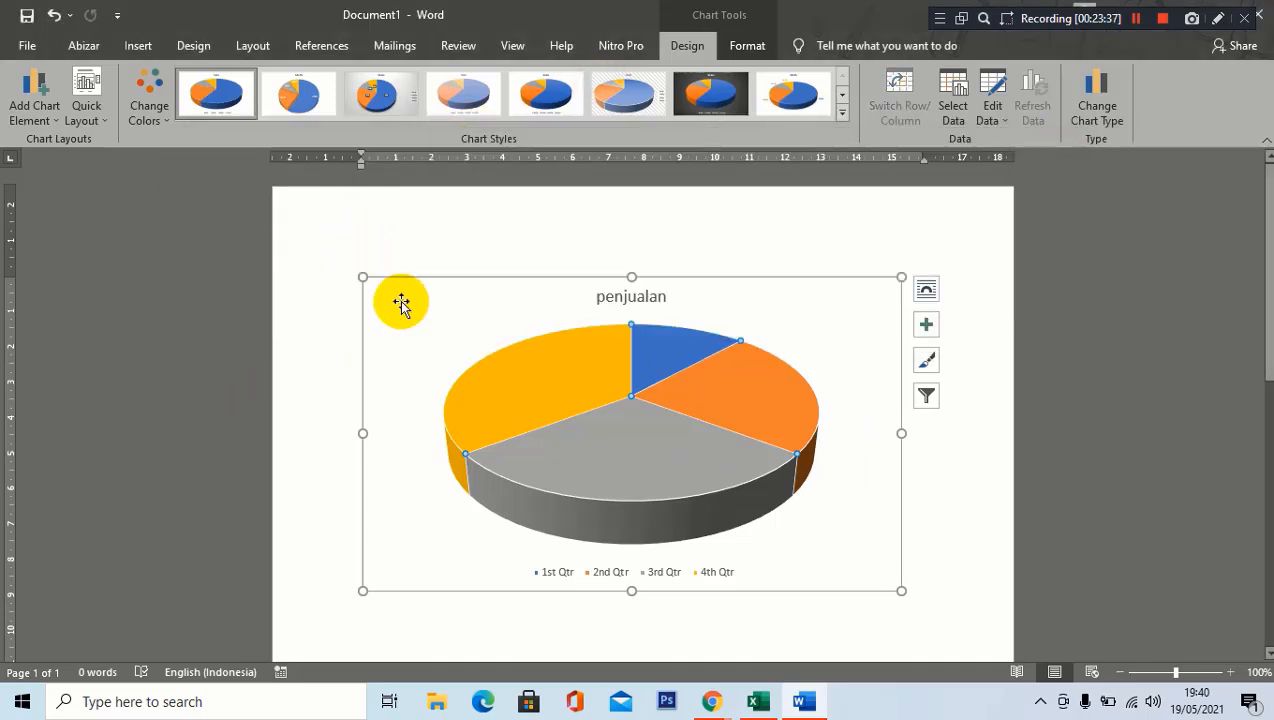
# Try several chart styles on the pie chart, ending with the light grey gradient style with dark category and percentage labels.
pyautogui.click(706, 90)
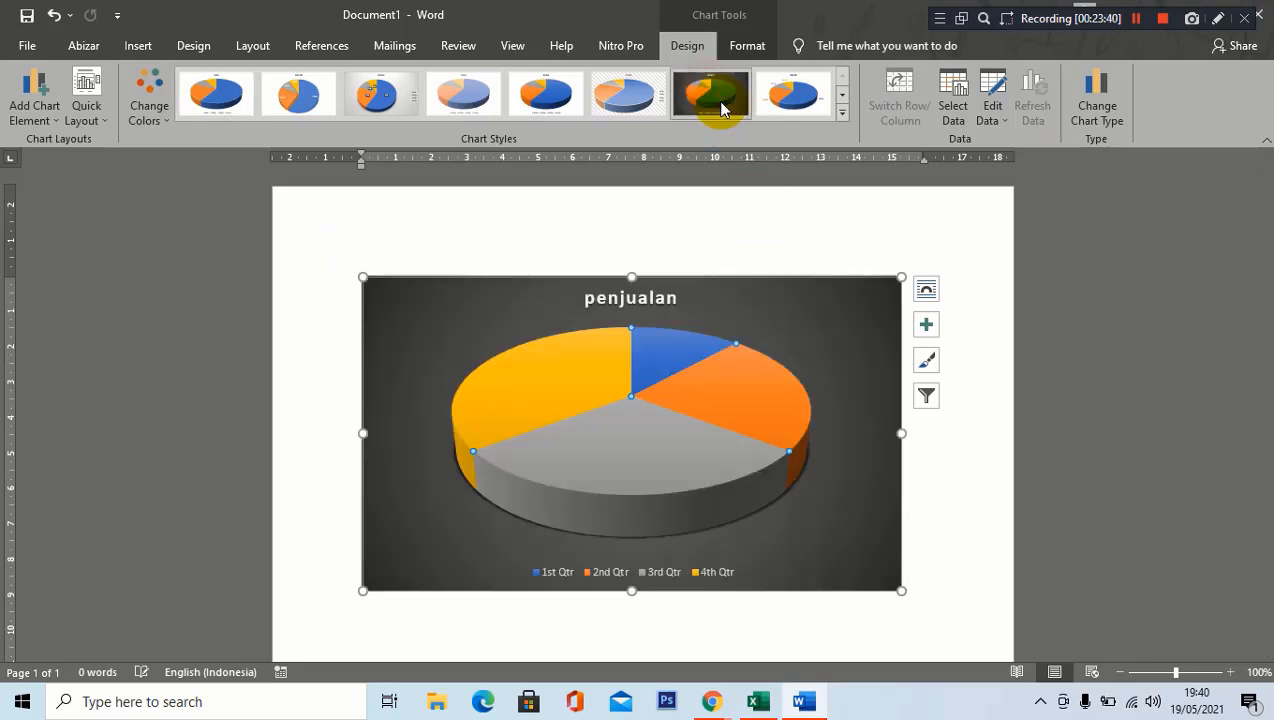
pyautogui.click(649, 110)
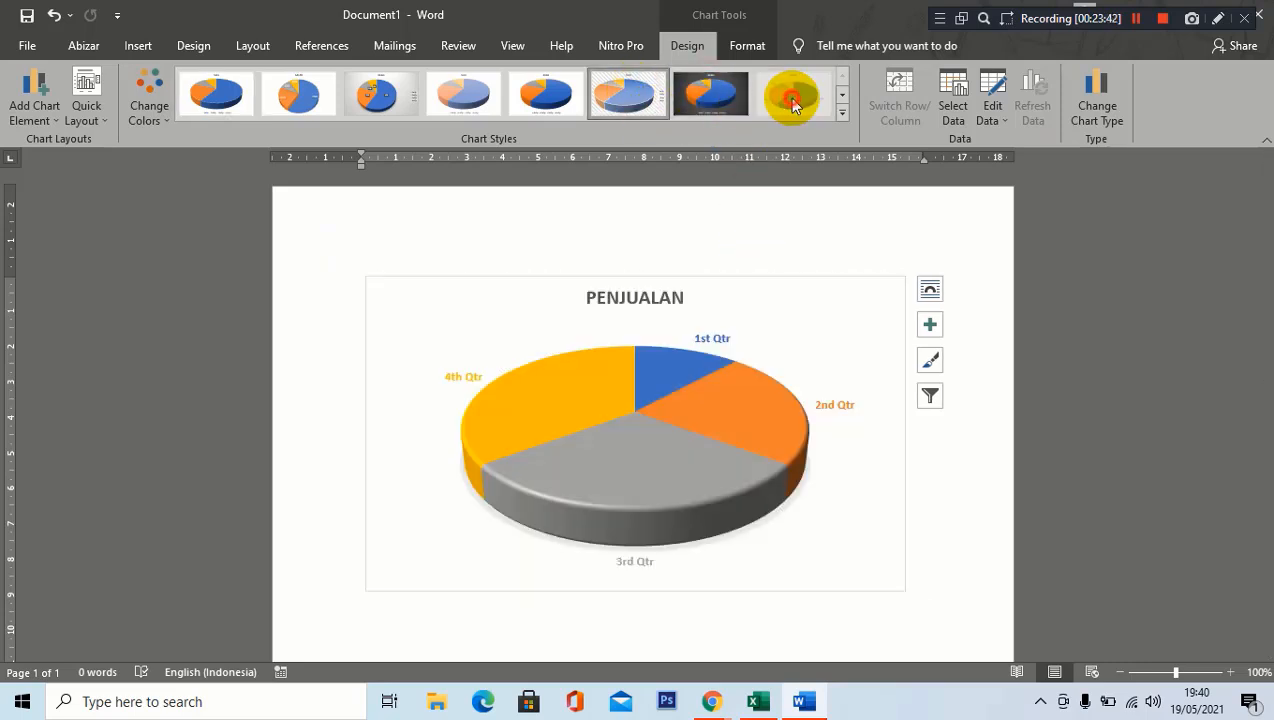
pyautogui.click(797, 97)
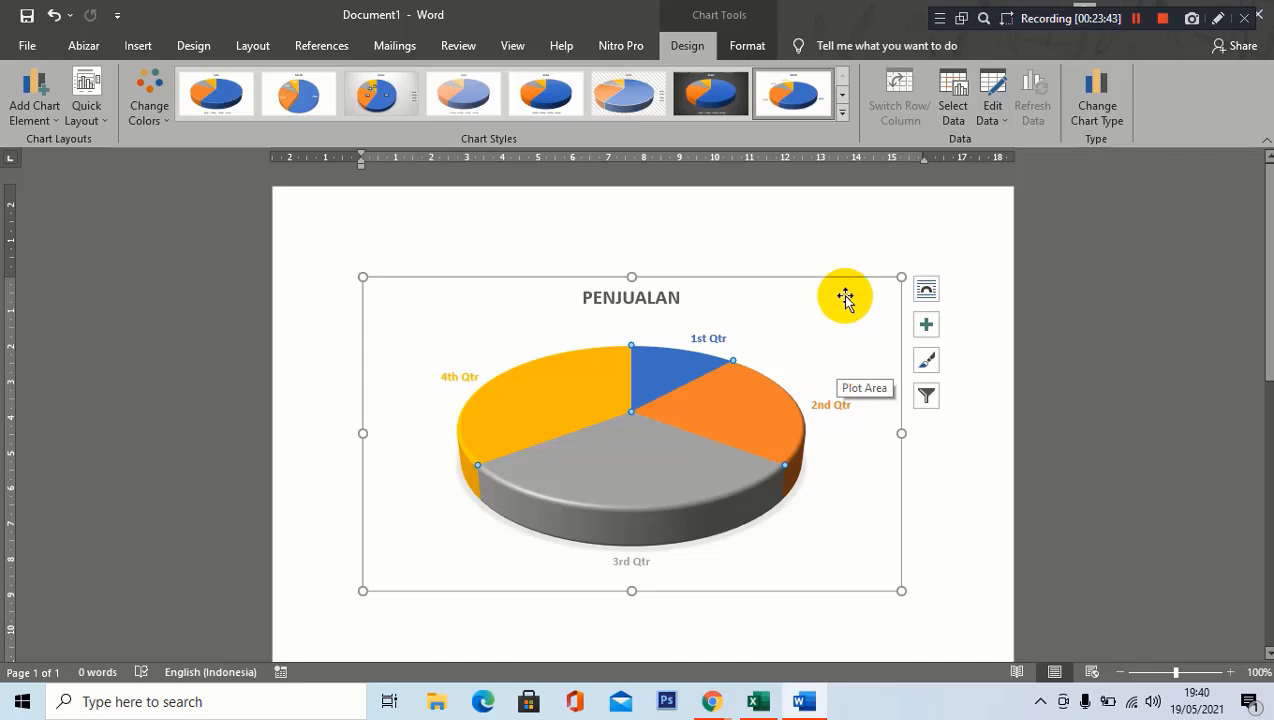
pyautogui.click(588, 103)
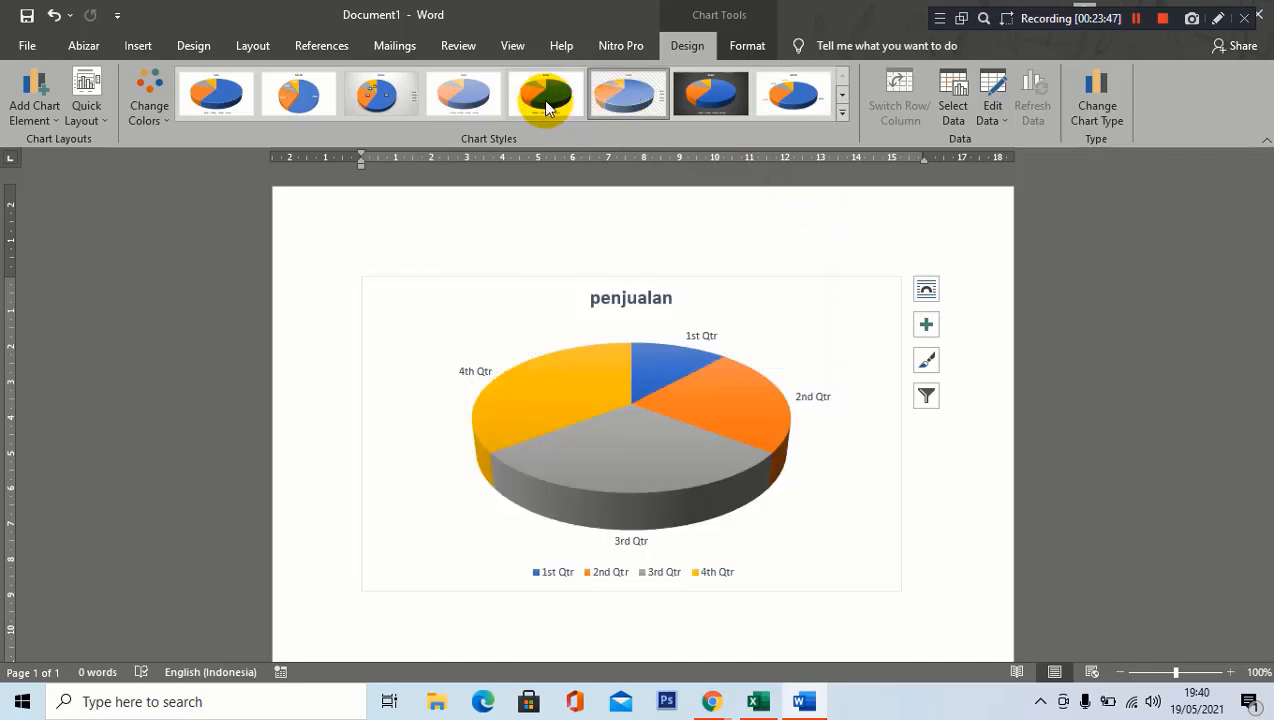
pyautogui.click(483, 97)
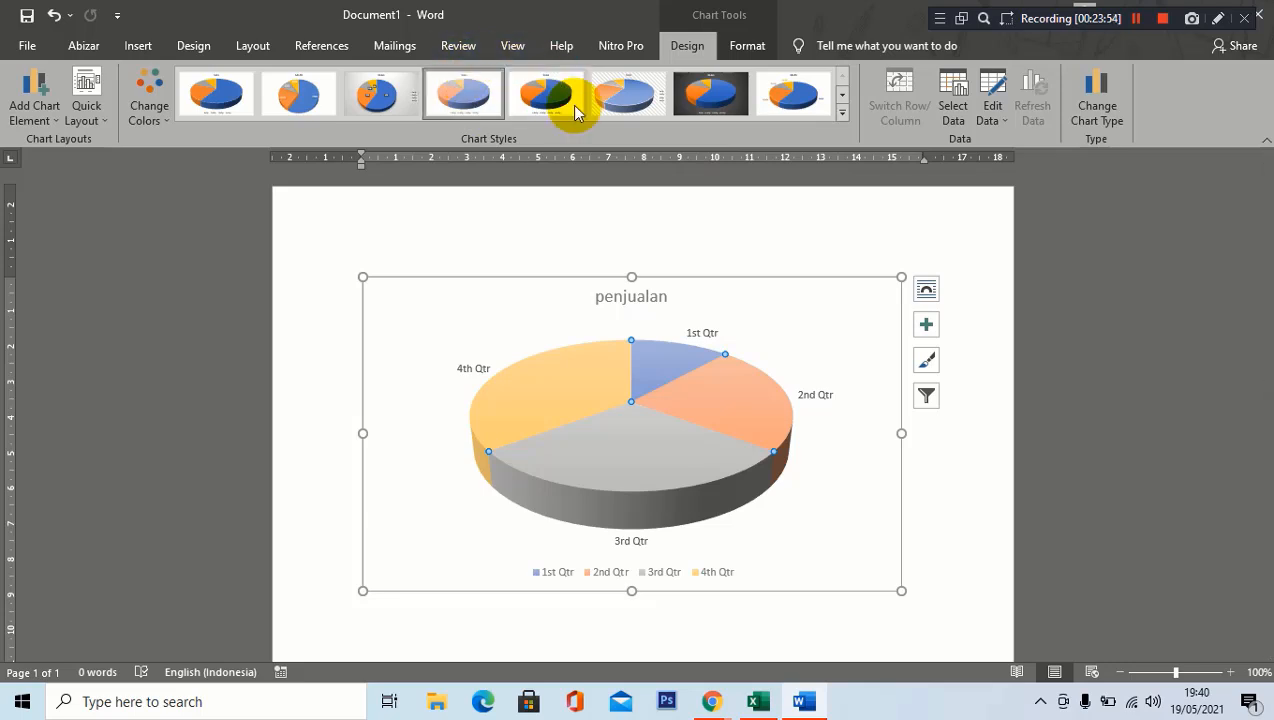
pyautogui.click(372, 95)
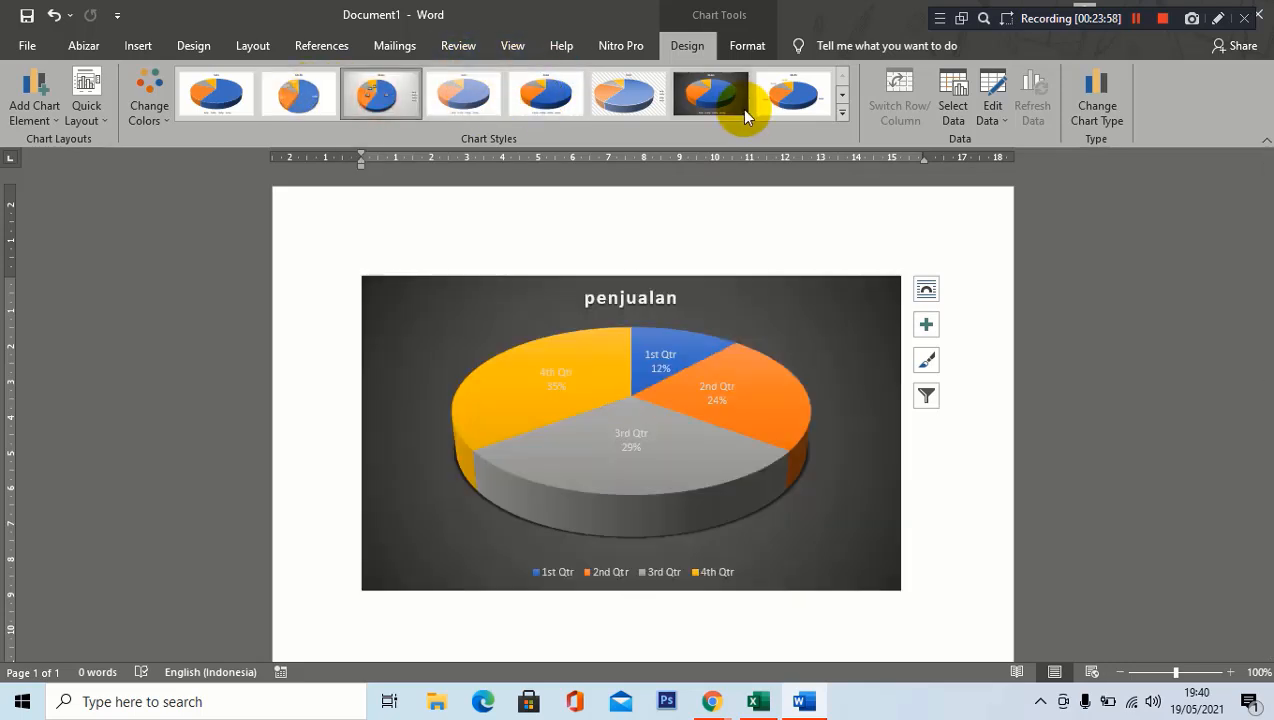
# Restore the Word window to a smaller size and close the document without saving its changes.
pyautogui.moveTo(597, 20); pyautogui.dragTo(409, 108)
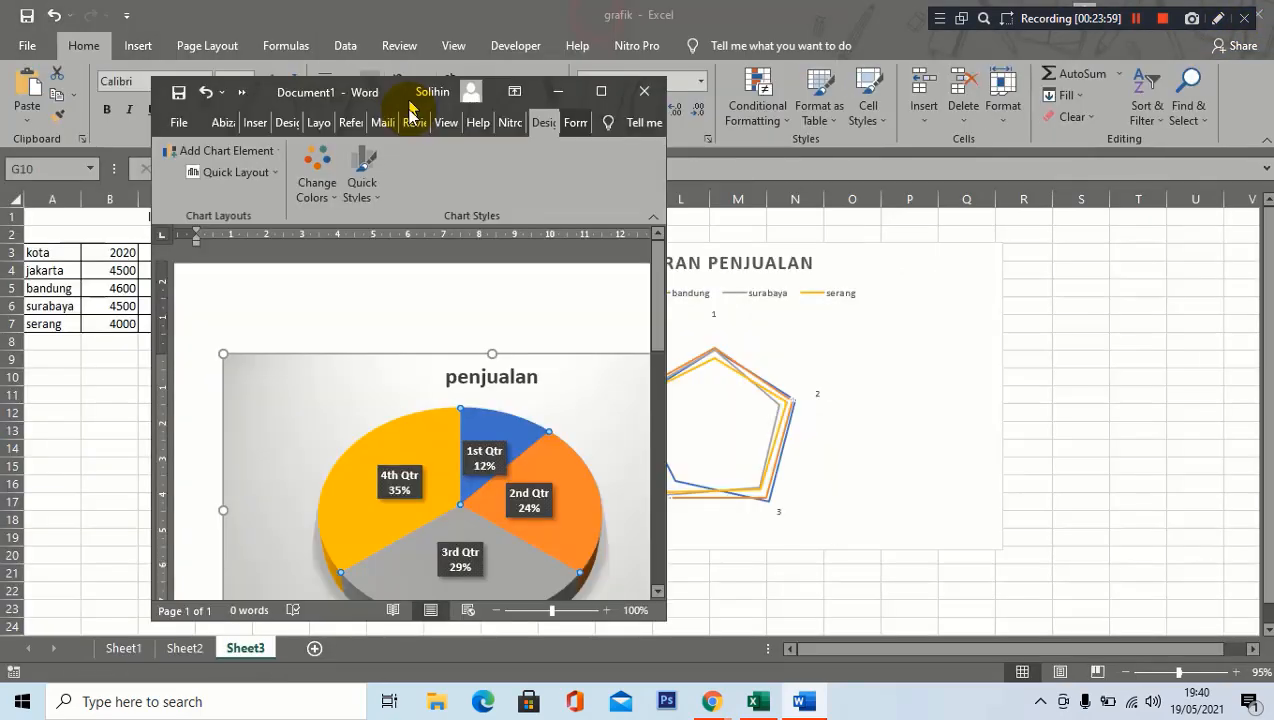
pyautogui.click(645, 102)
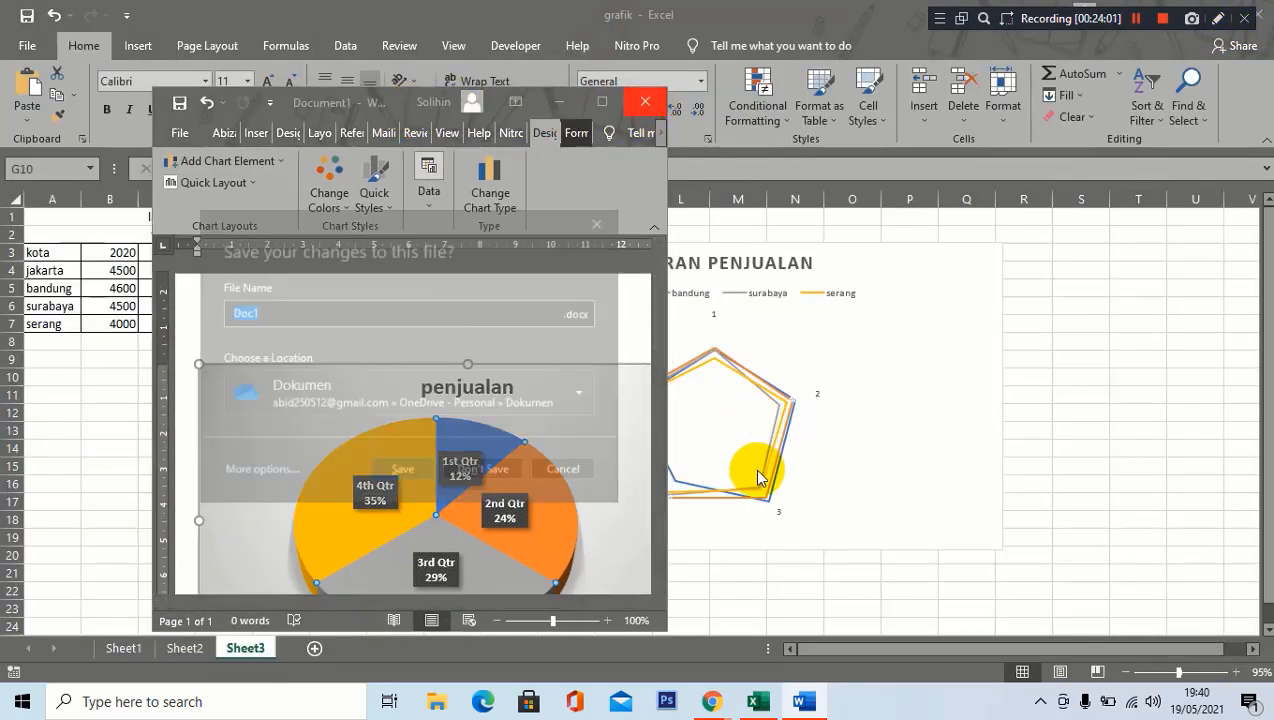
pyautogui.click(483, 472)
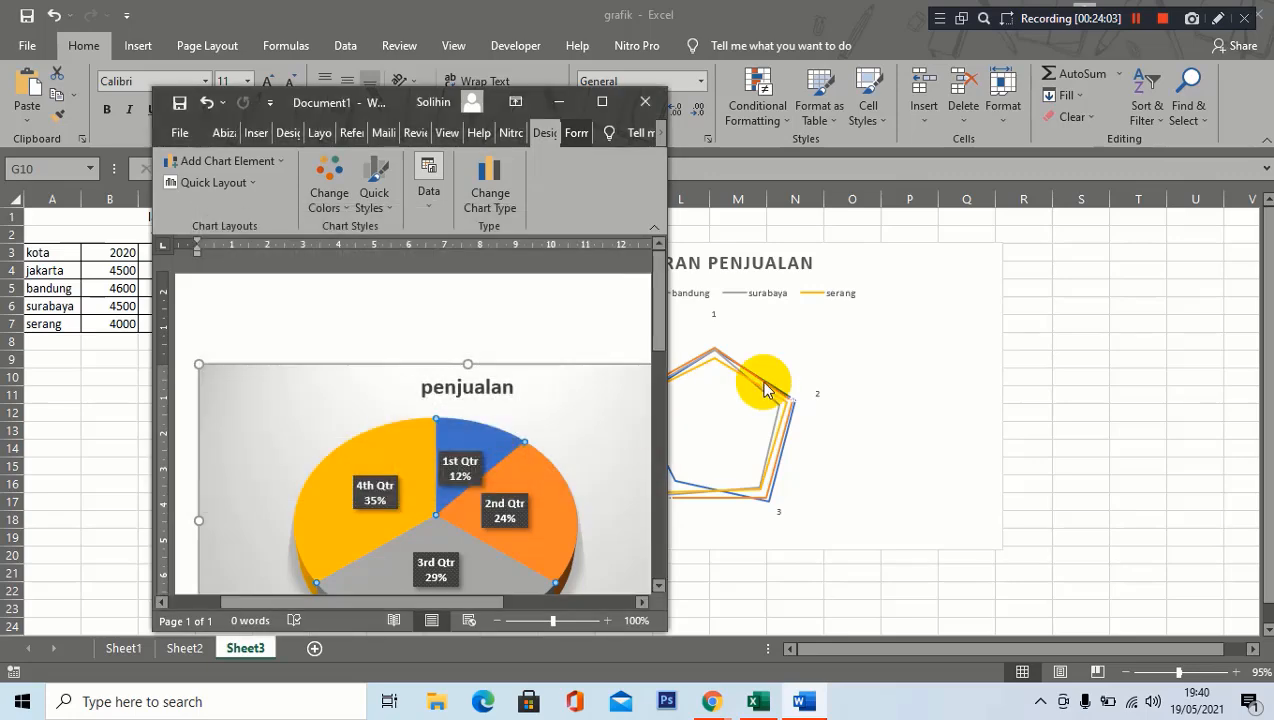
# Select the radar chart on Sheet3 of the Excel workbook and apply the dark chart style with glowing lines.
pyautogui.click(810, 305)
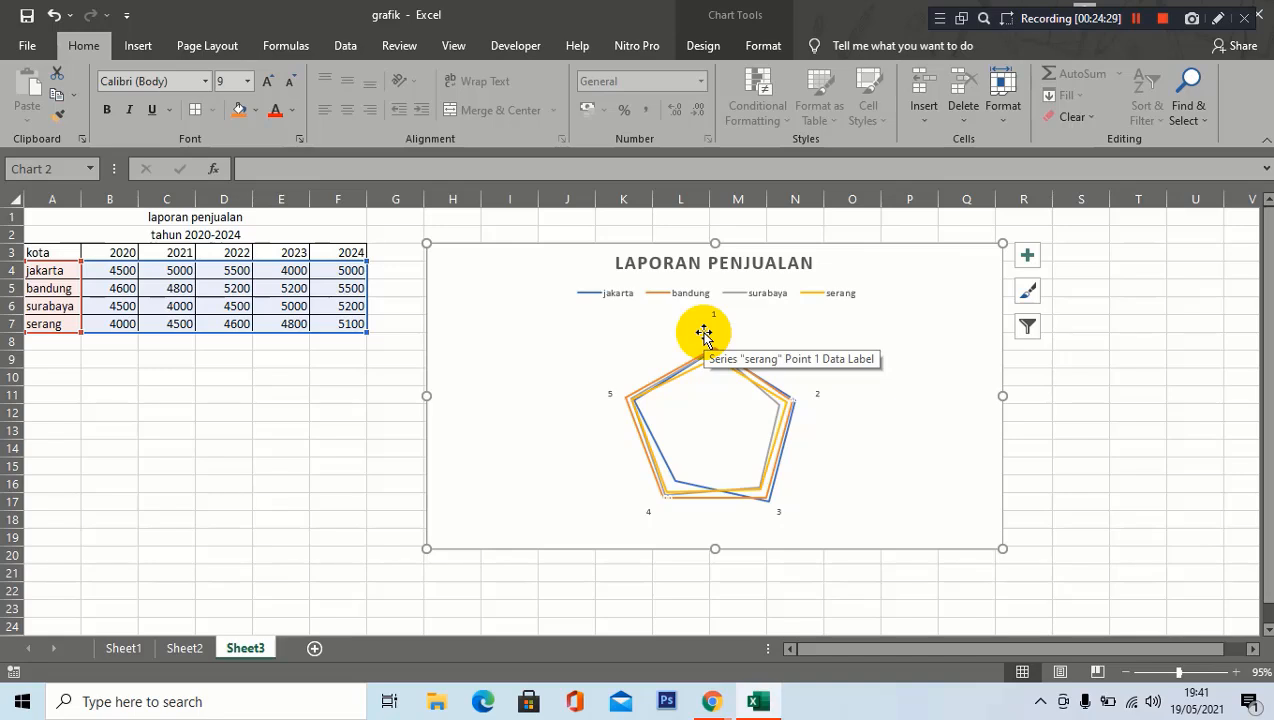
pyautogui.doubleClick(887, 263)
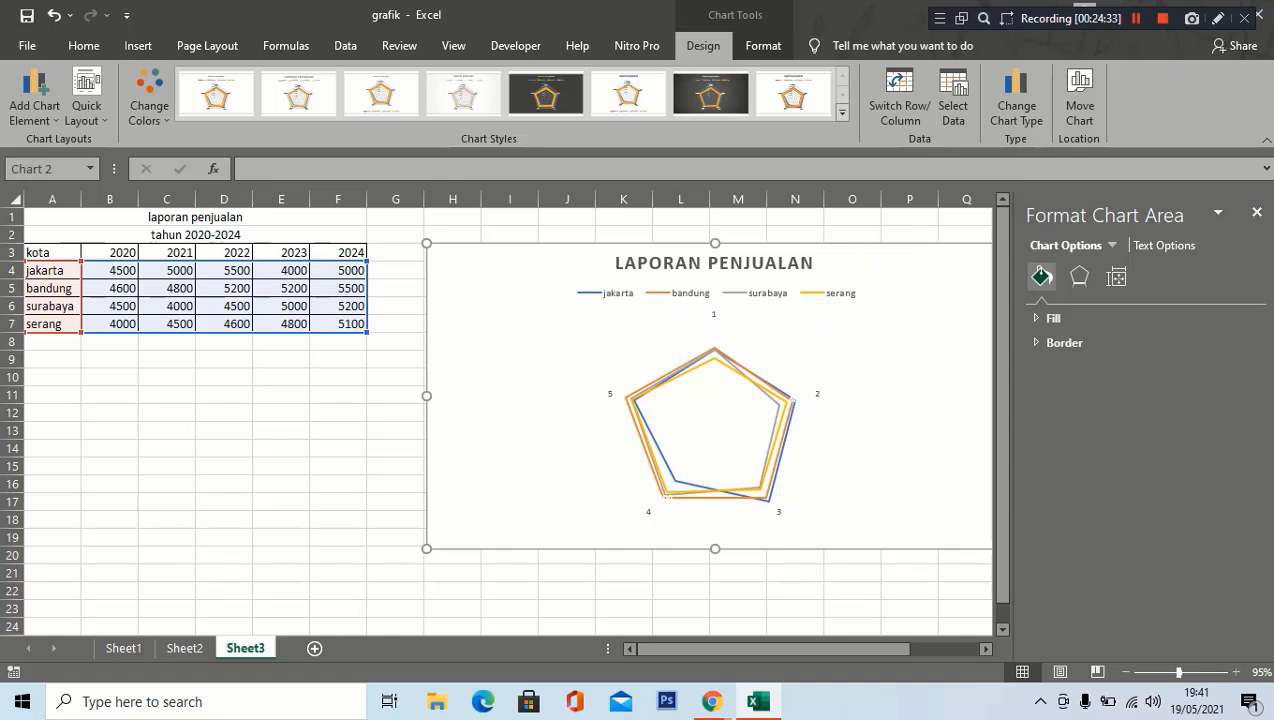
pyautogui.click(1257, 212)
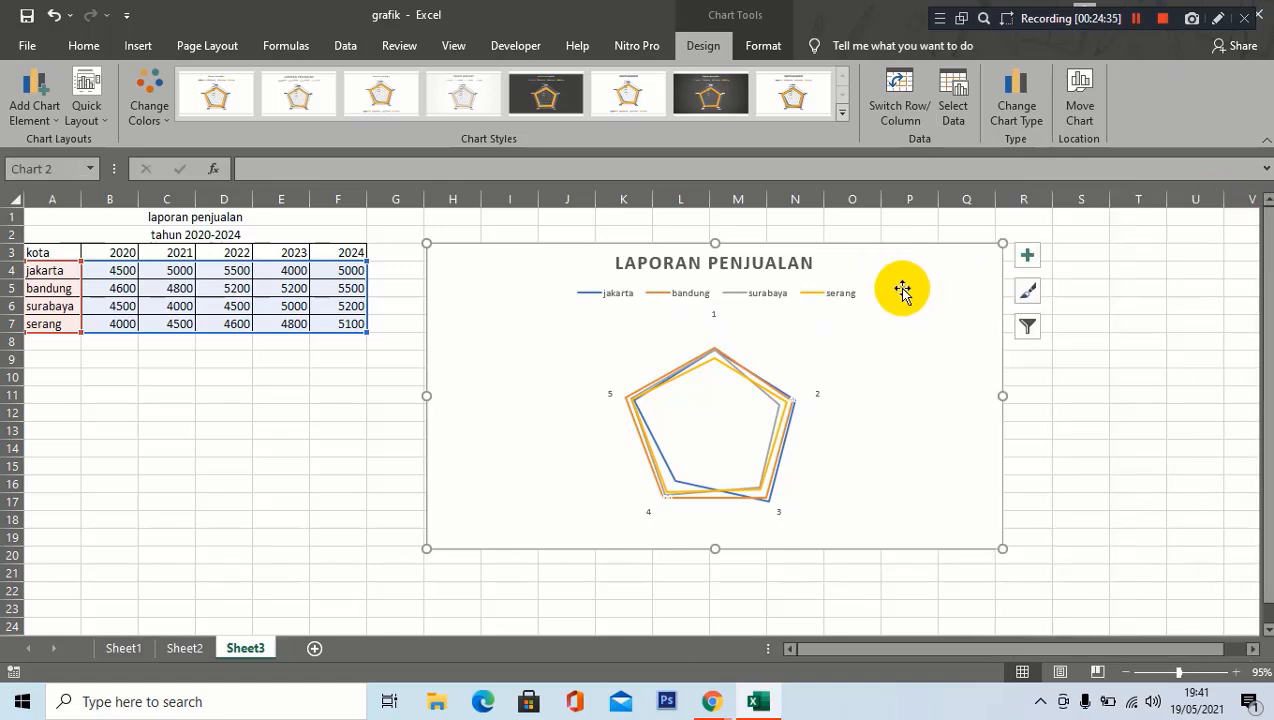
pyautogui.click(708, 95)
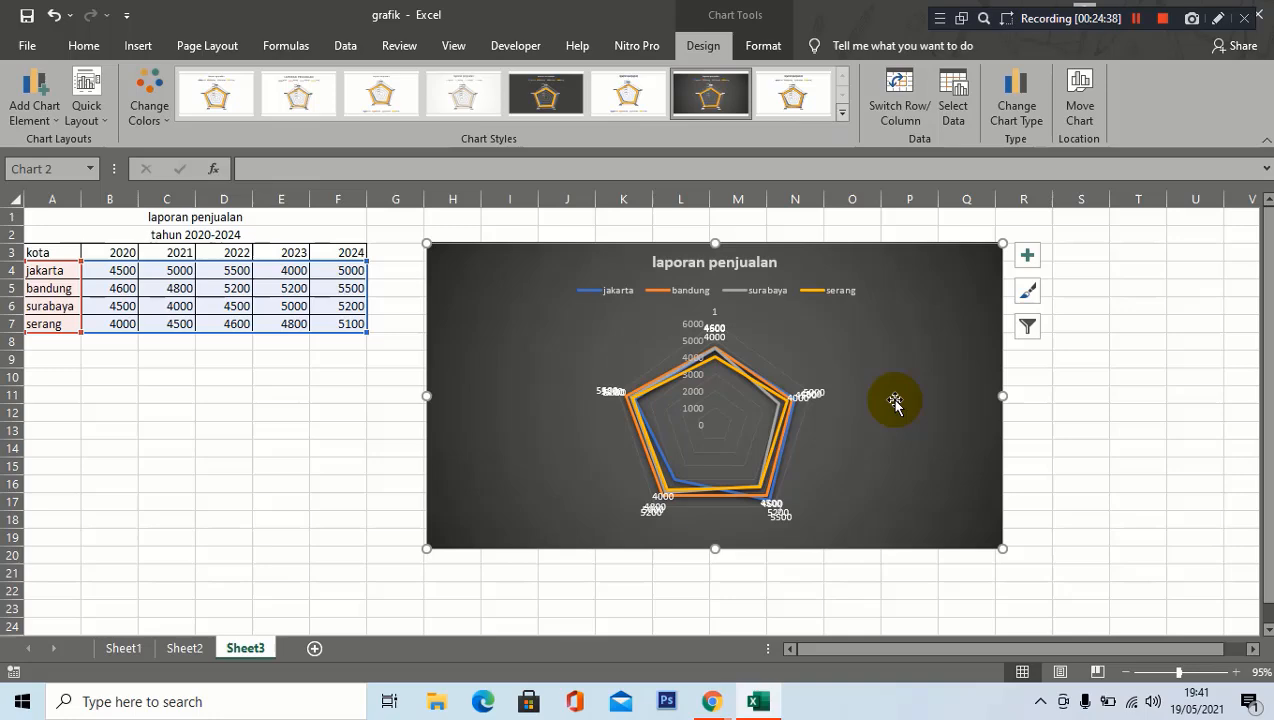
pyautogui.click(555, 102)
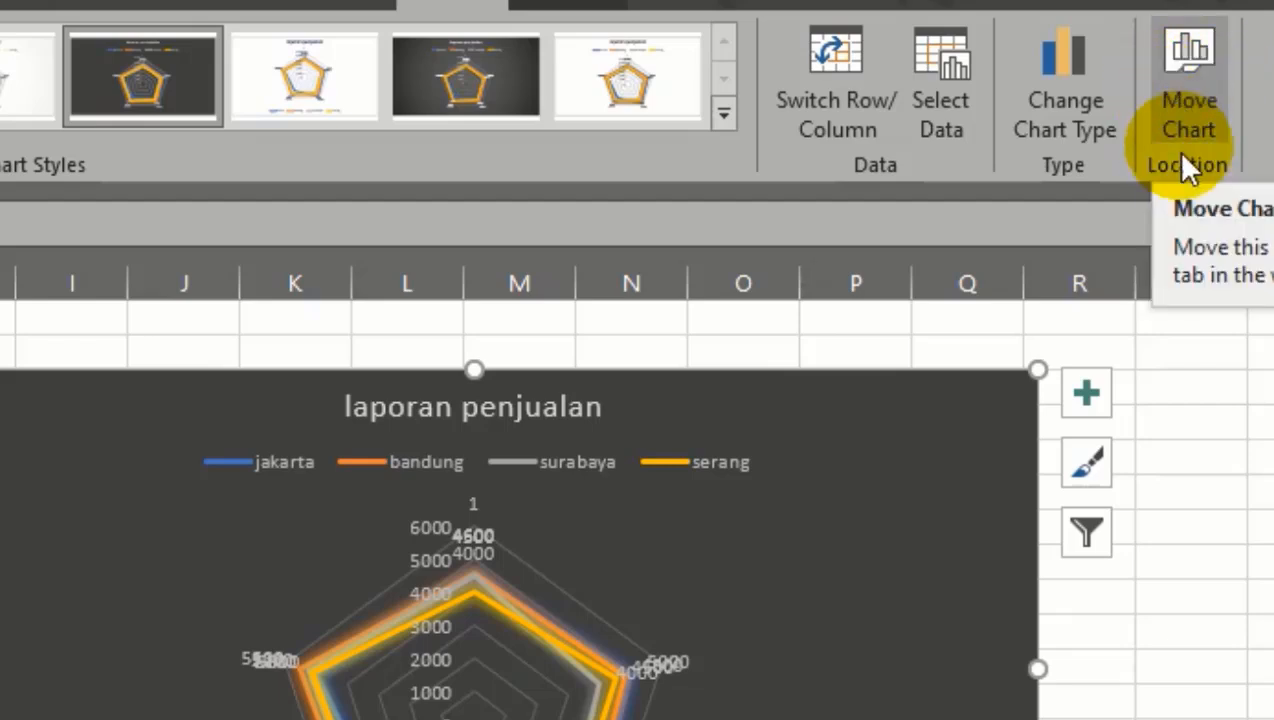
# Move the radar chart from Sheet3 to a new chart sheet named Chart1.
pyautogui.click(924, 393)
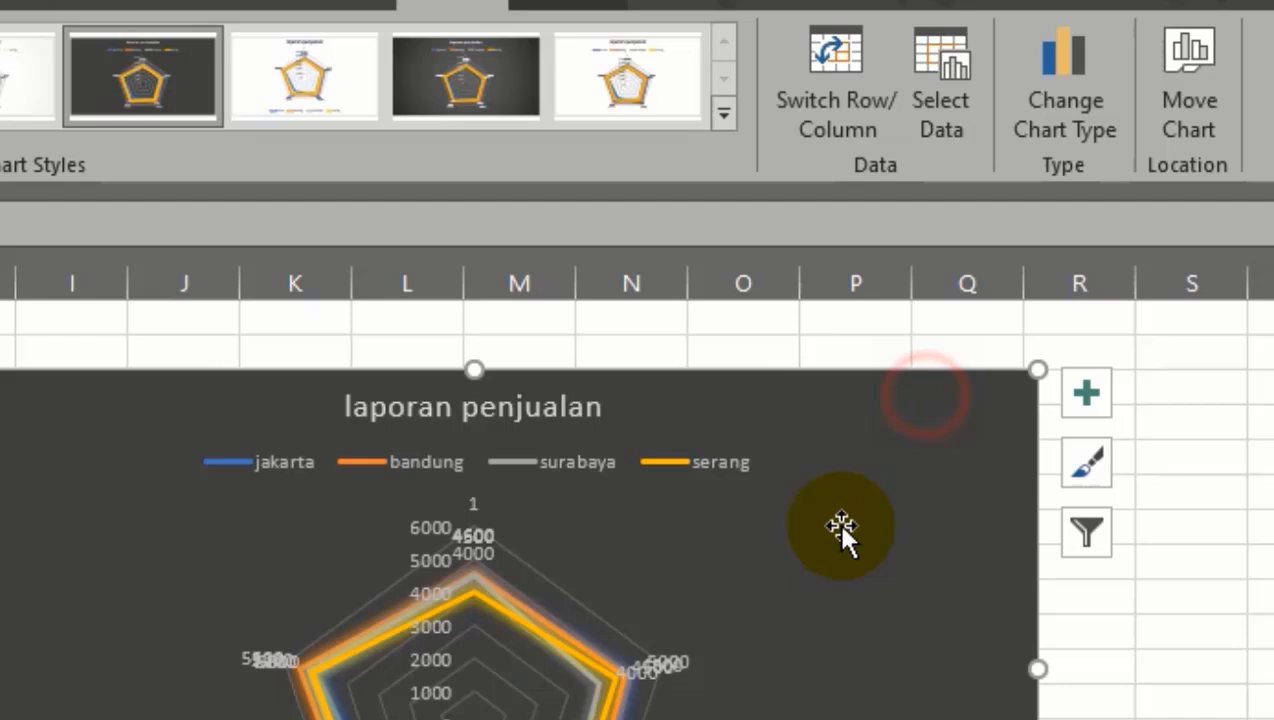
pyautogui.click(1197, 112)
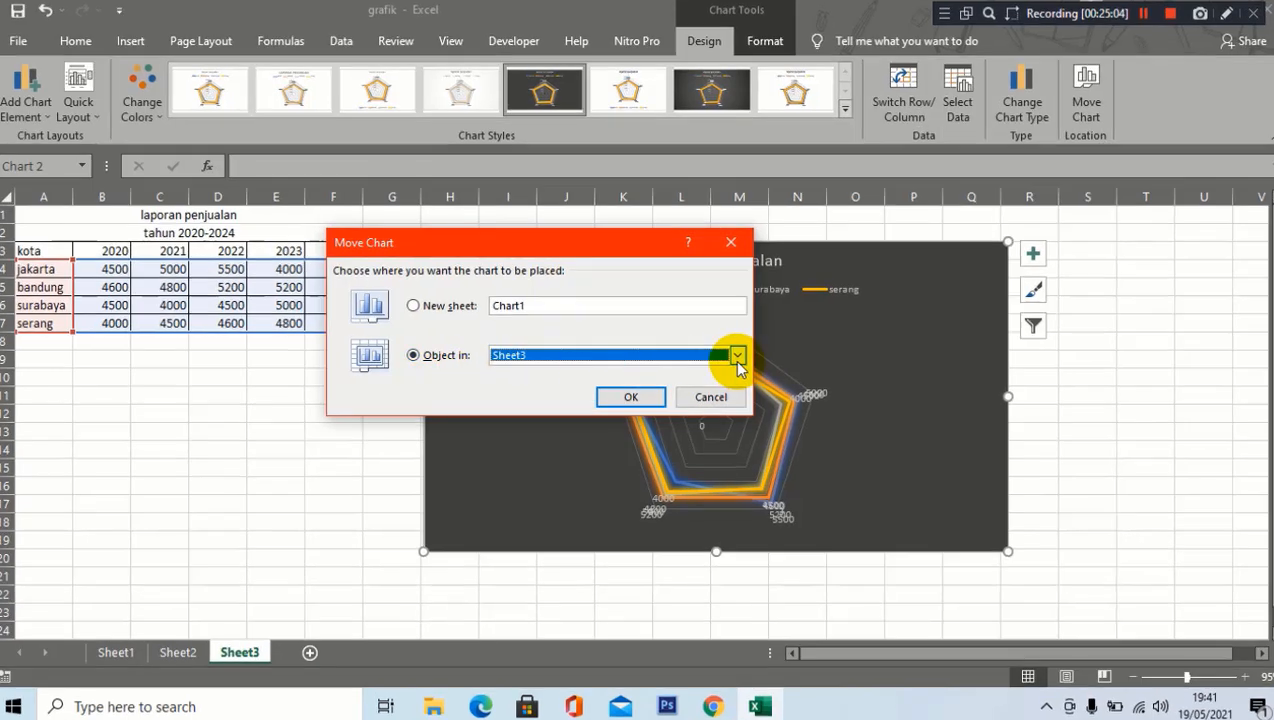
pyautogui.click(736, 356)
pyautogui.click(736, 356)
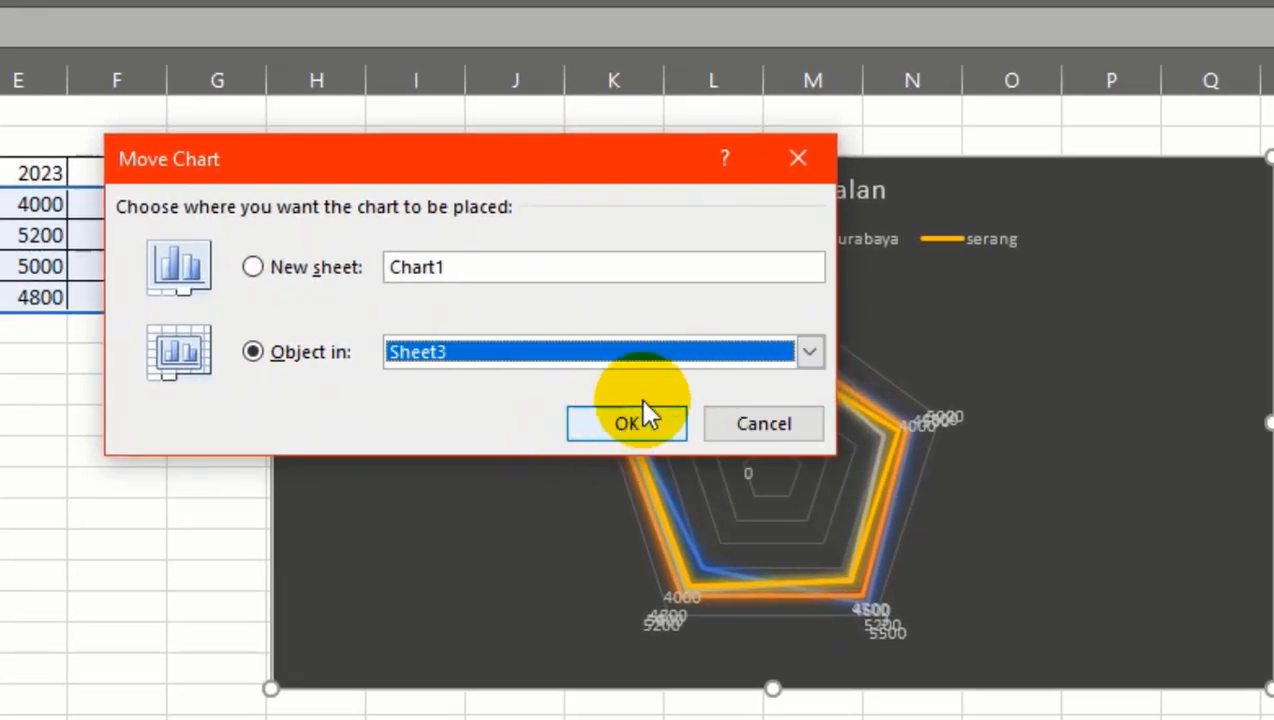
pyautogui.click(336, 275)
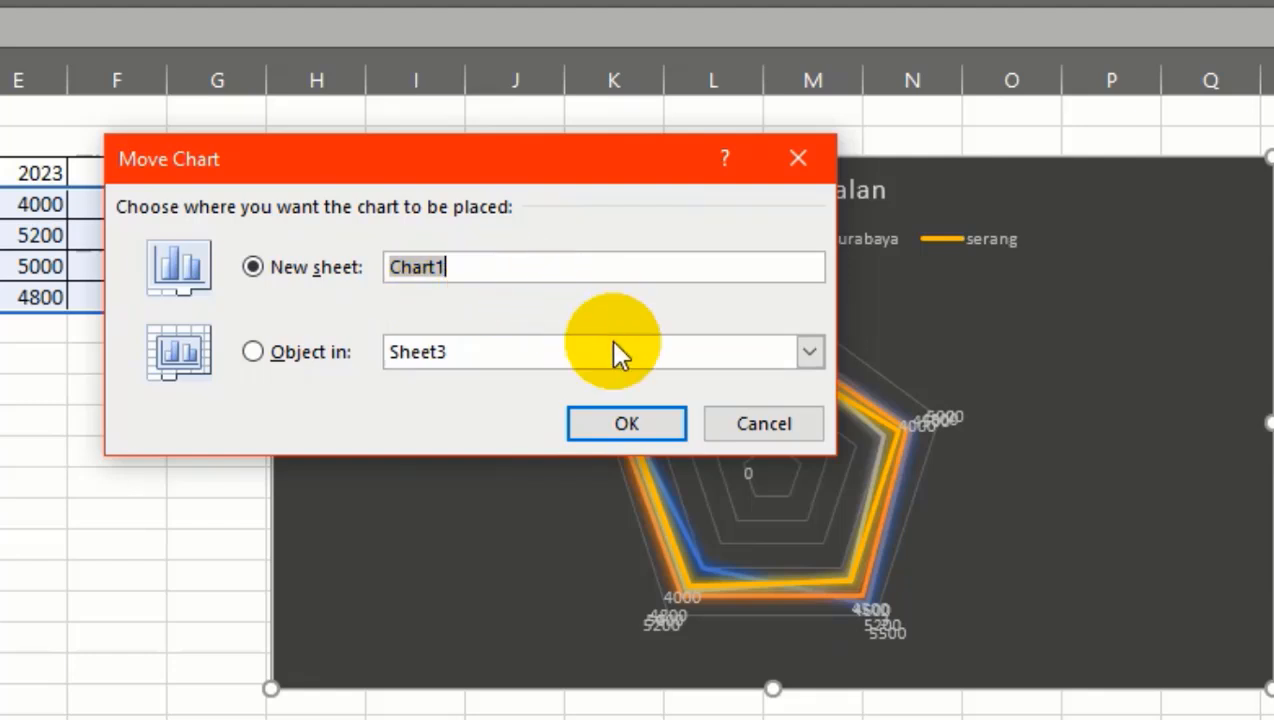
pyautogui.click(612, 420)
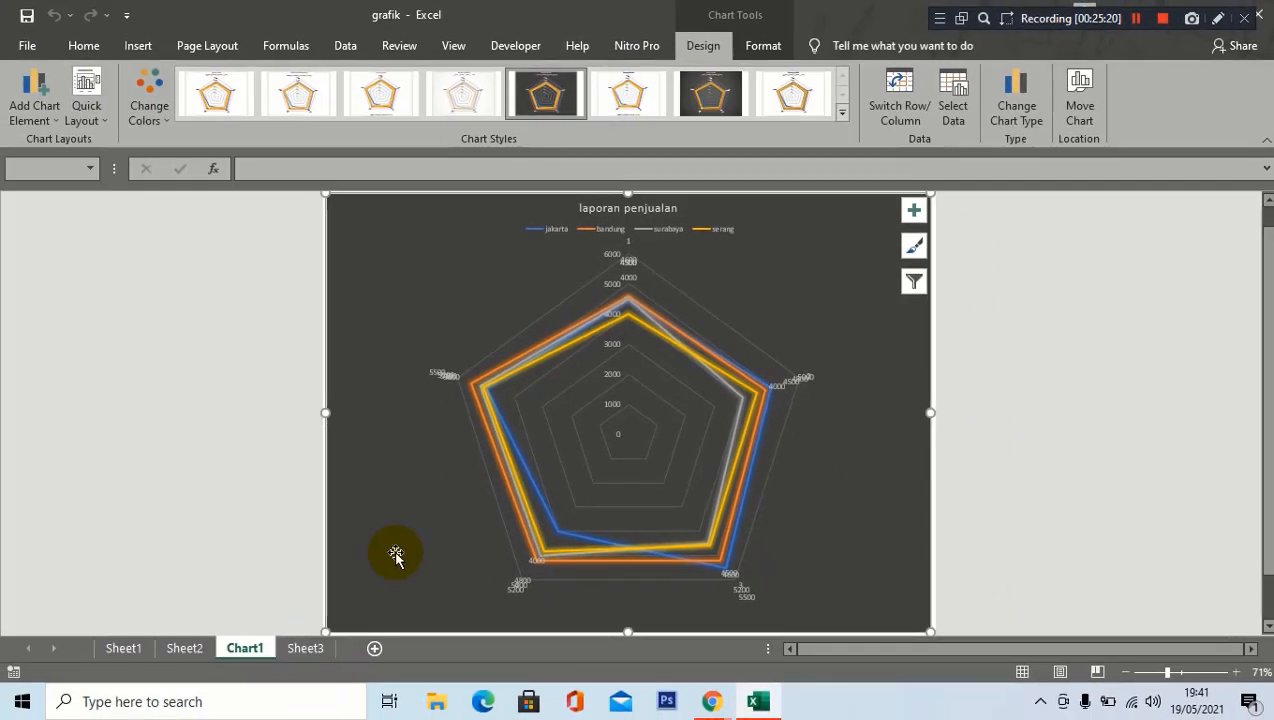
# Compare Sheet3 with the Chart1 sheet to see where the moved radar chart is placed.
pyautogui.click(304, 648)
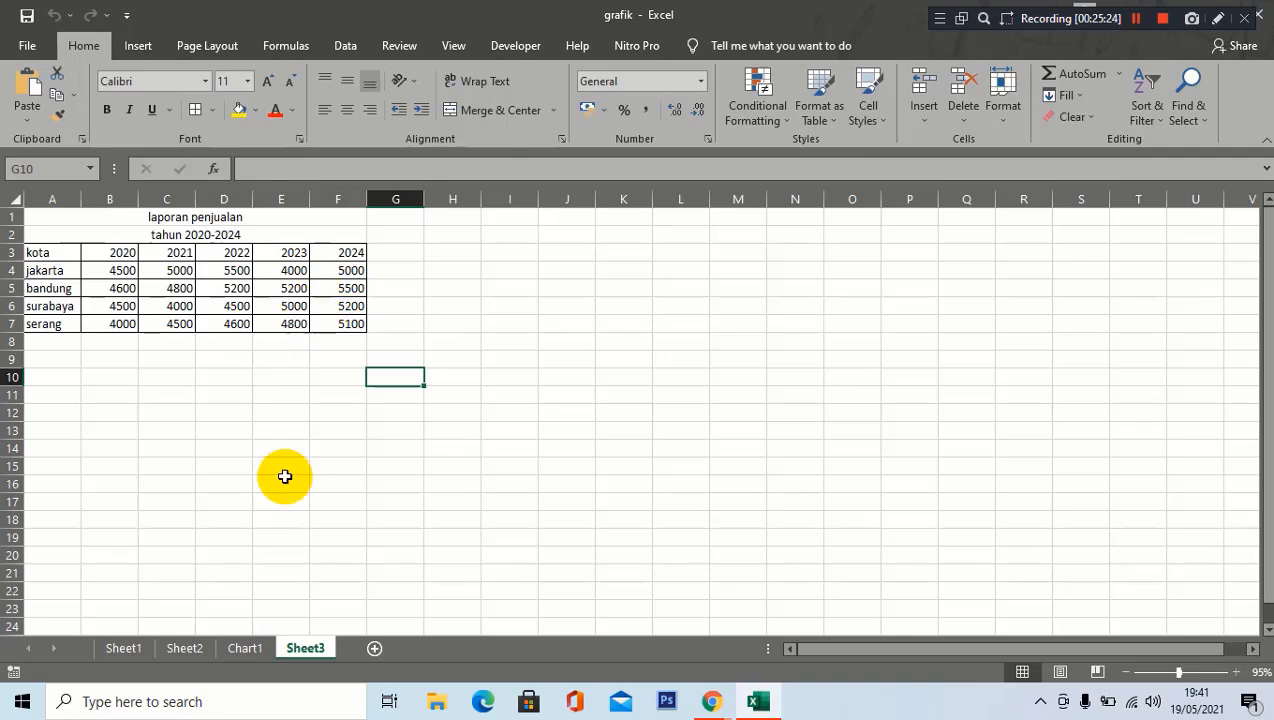
pyautogui.click(245, 646)
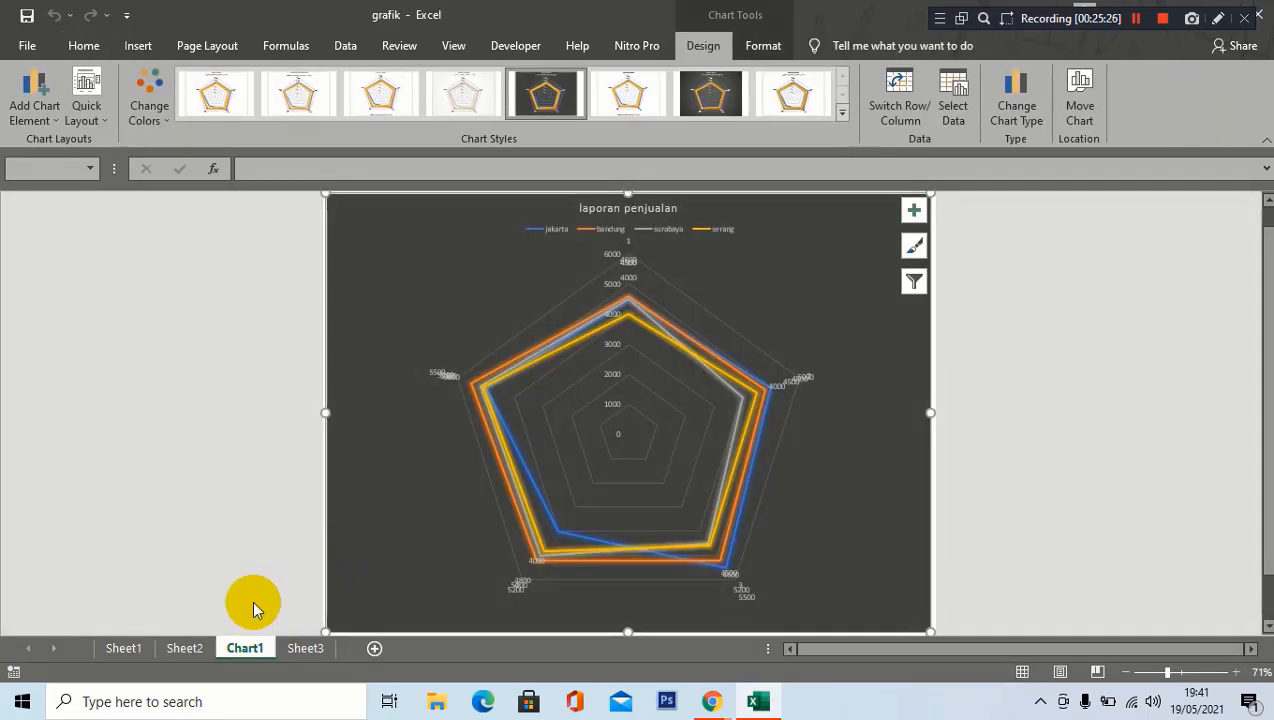
pyautogui.click(784, 296)
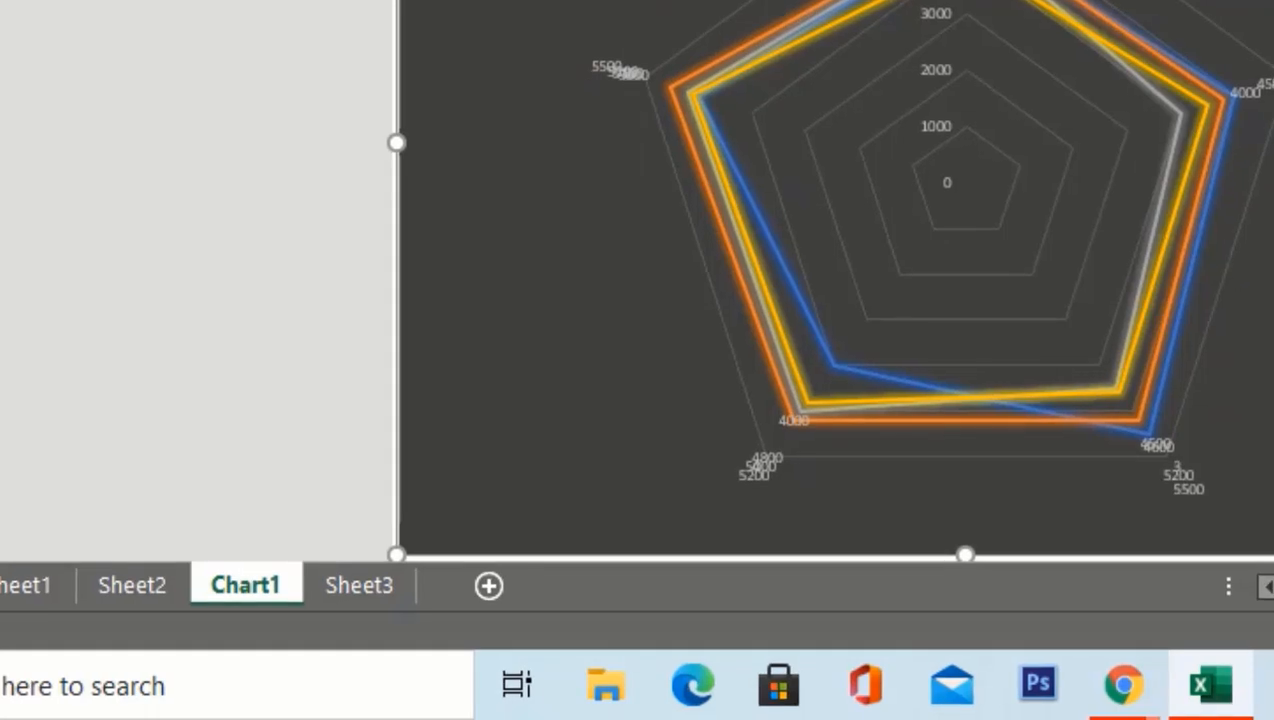
pyautogui.click(366, 590)
pyautogui.click(256, 590)
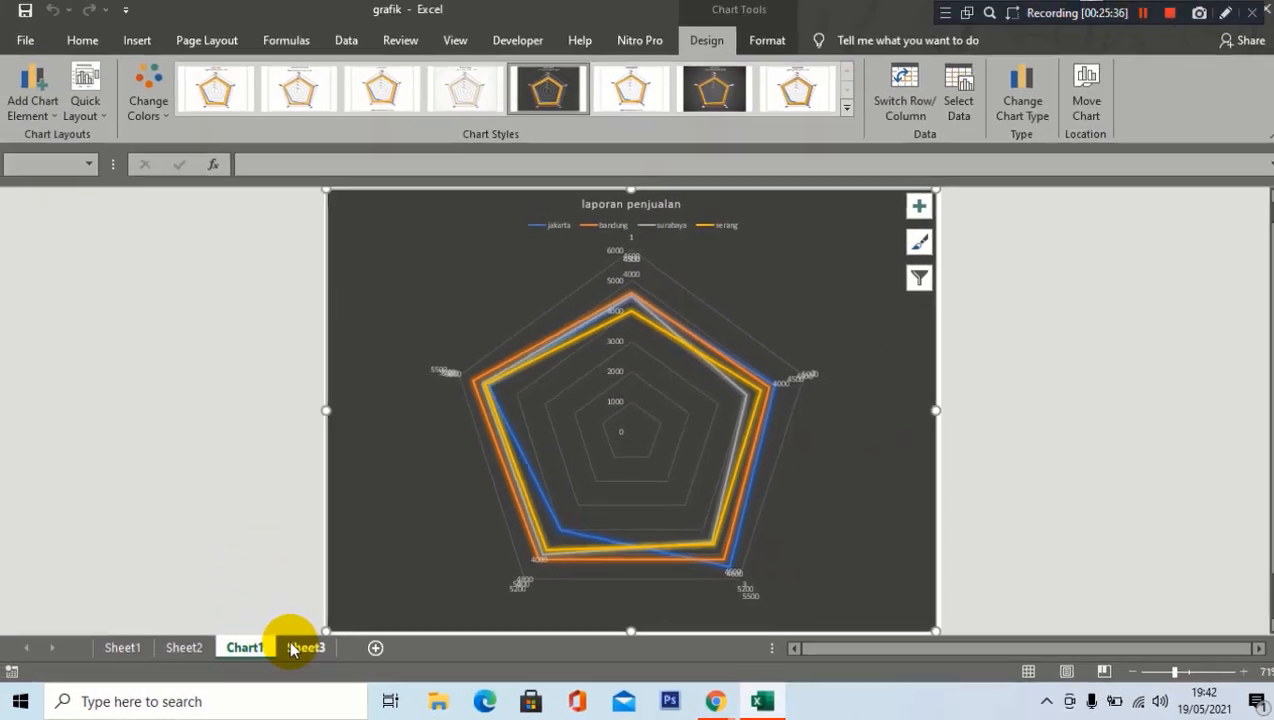
# Insert a 3-D stacked column chart from A4:F7 on Sheet3 and apply the dark gradient chart style.
pyautogui.click(345, 582)
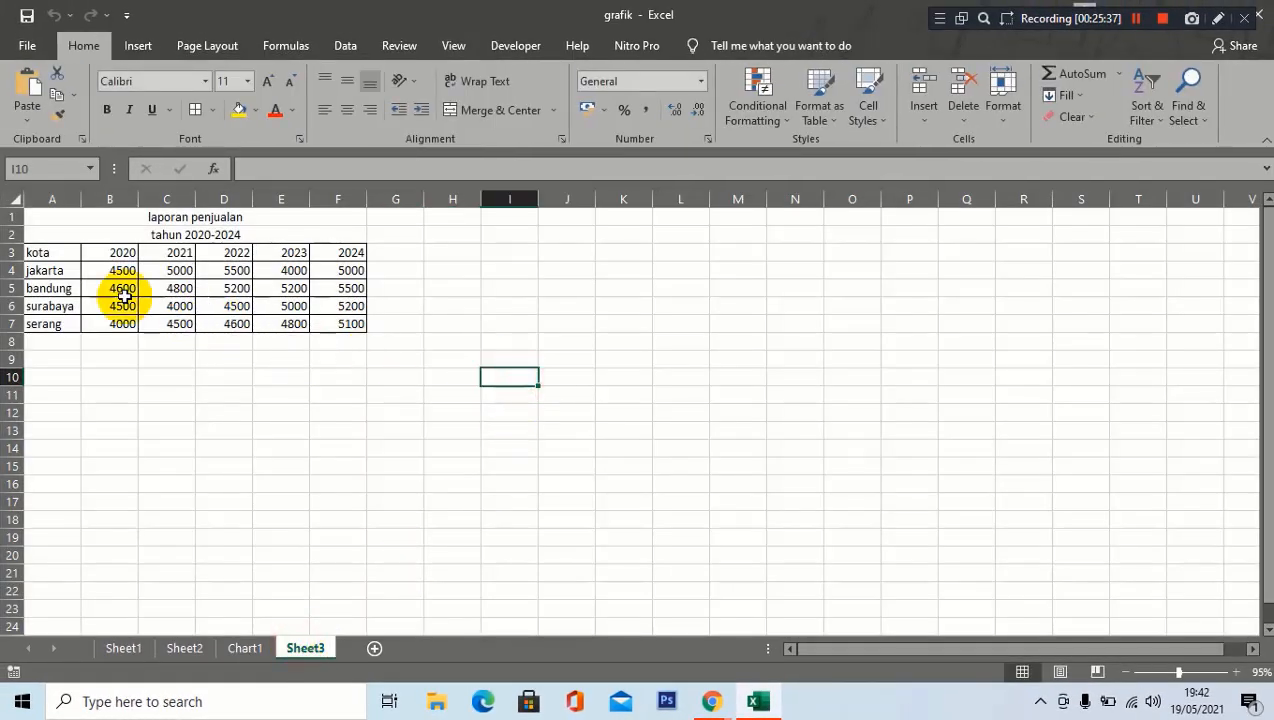
pyautogui.moveTo(45, 271); pyautogui.dragTo(336, 322)
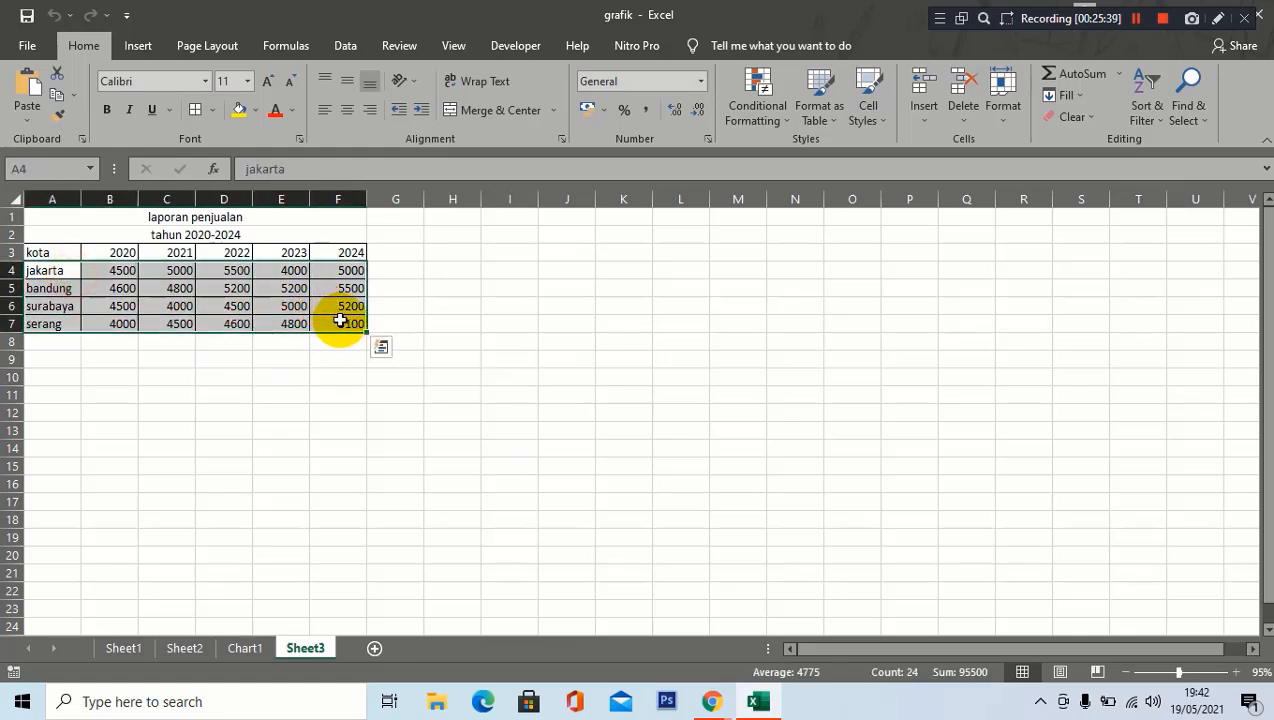
pyautogui.click(135, 46)
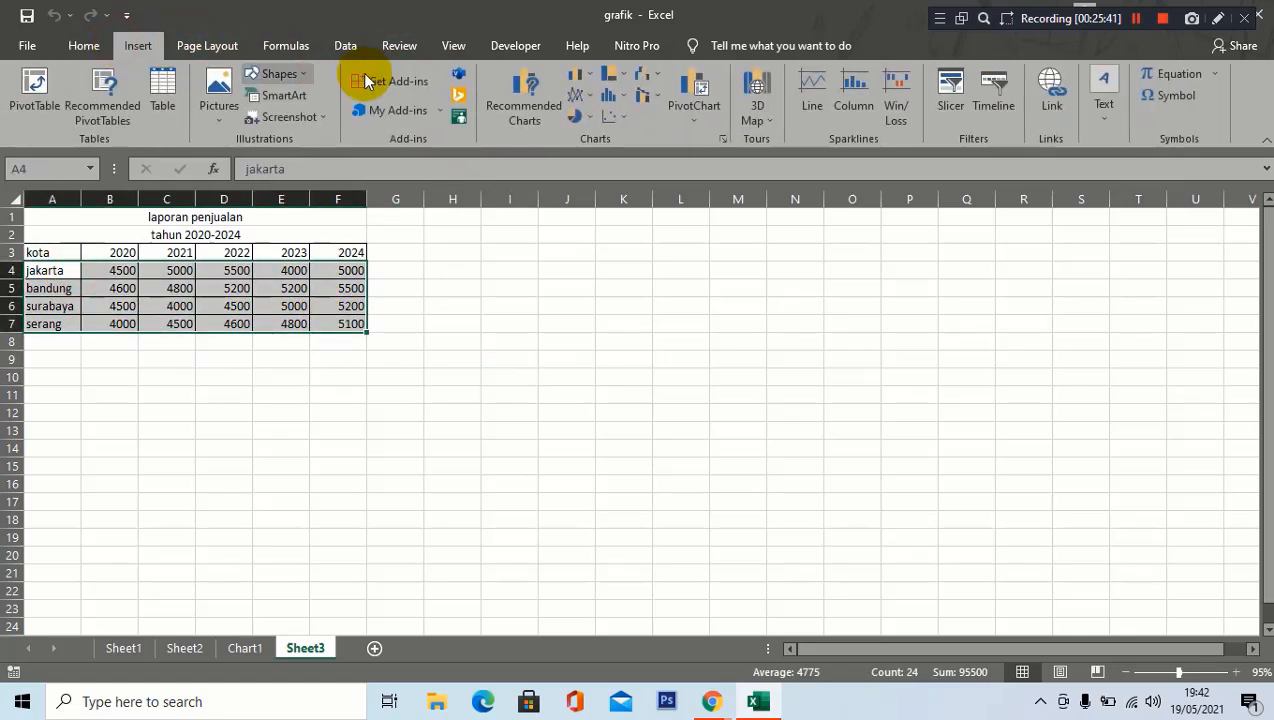
pyautogui.click(590, 76)
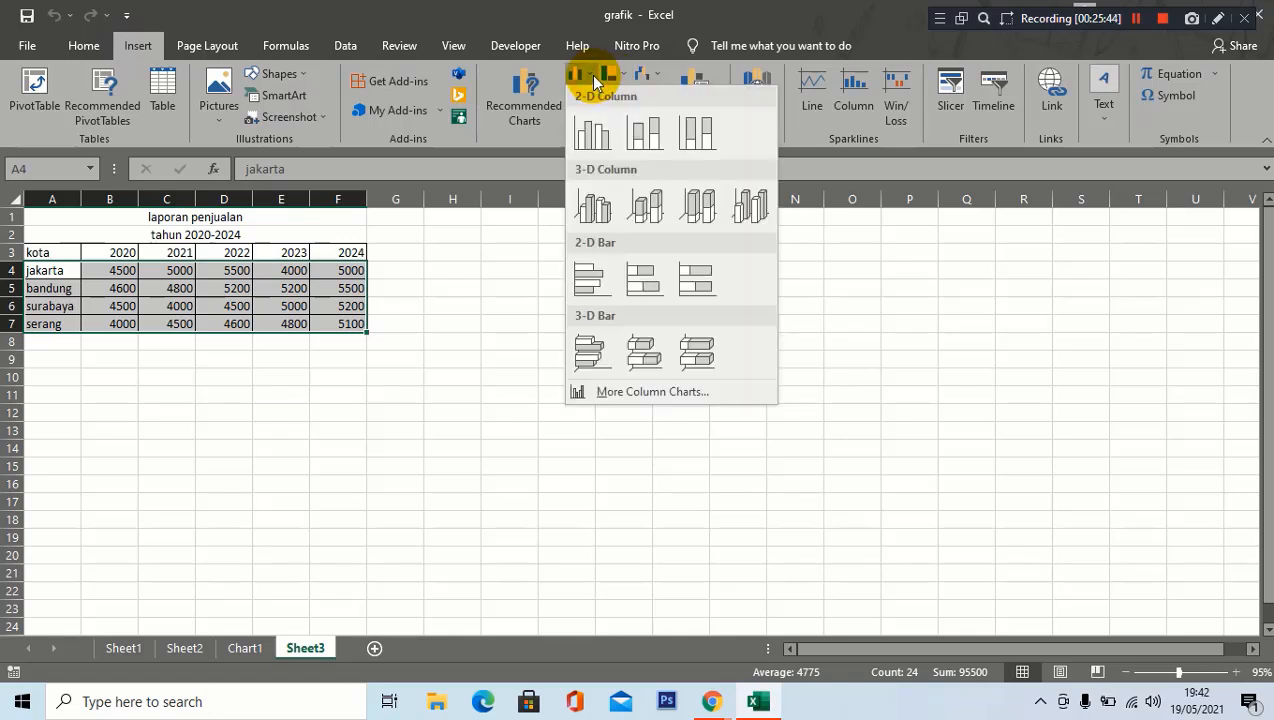
pyautogui.click(652, 207)
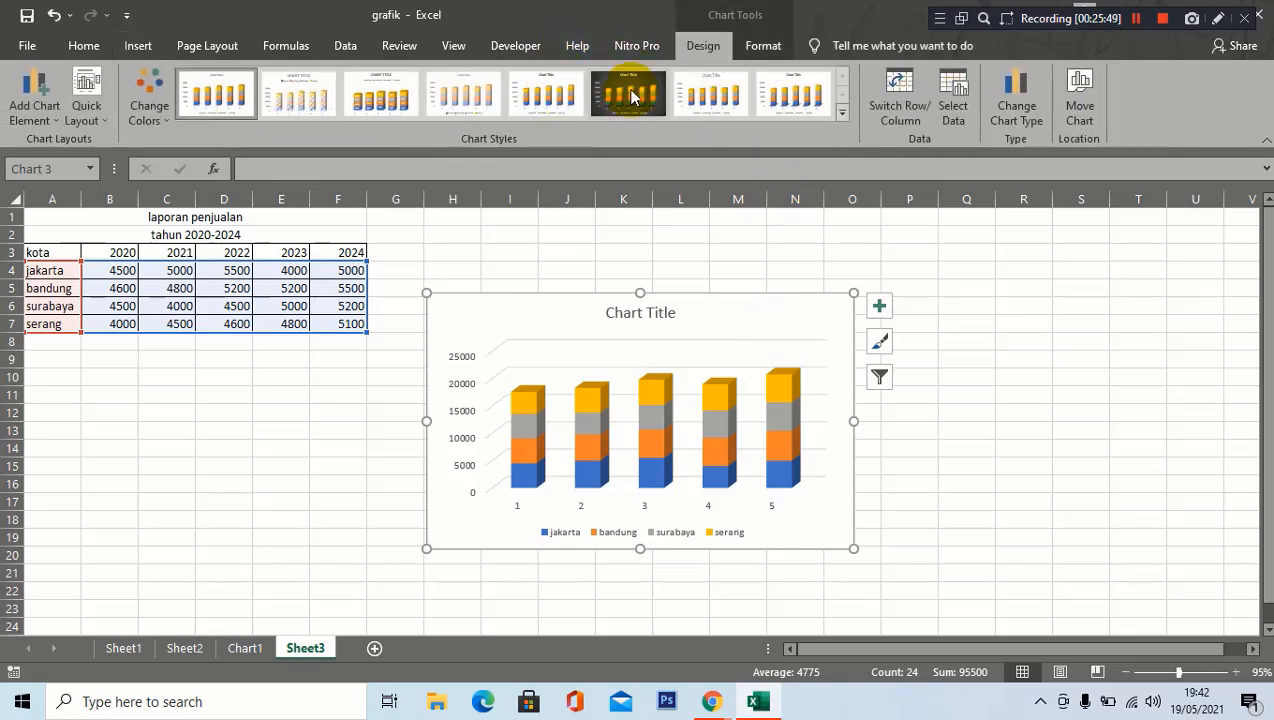
pyautogui.click(628, 94)
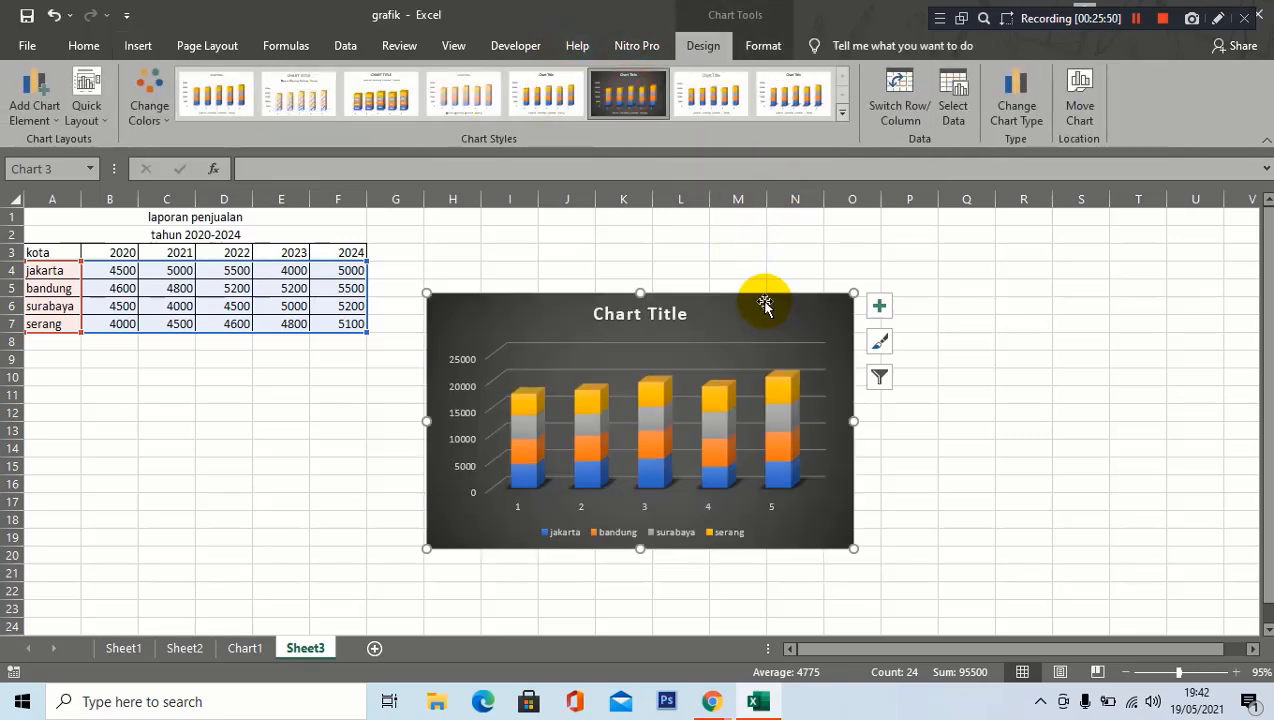
# Set the column chart's location as an object in Sheet3 with Move Chart, and compare it with the Chart1 sheet.
pyautogui.click(714, 326)
pyautogui.click(1077, 112)
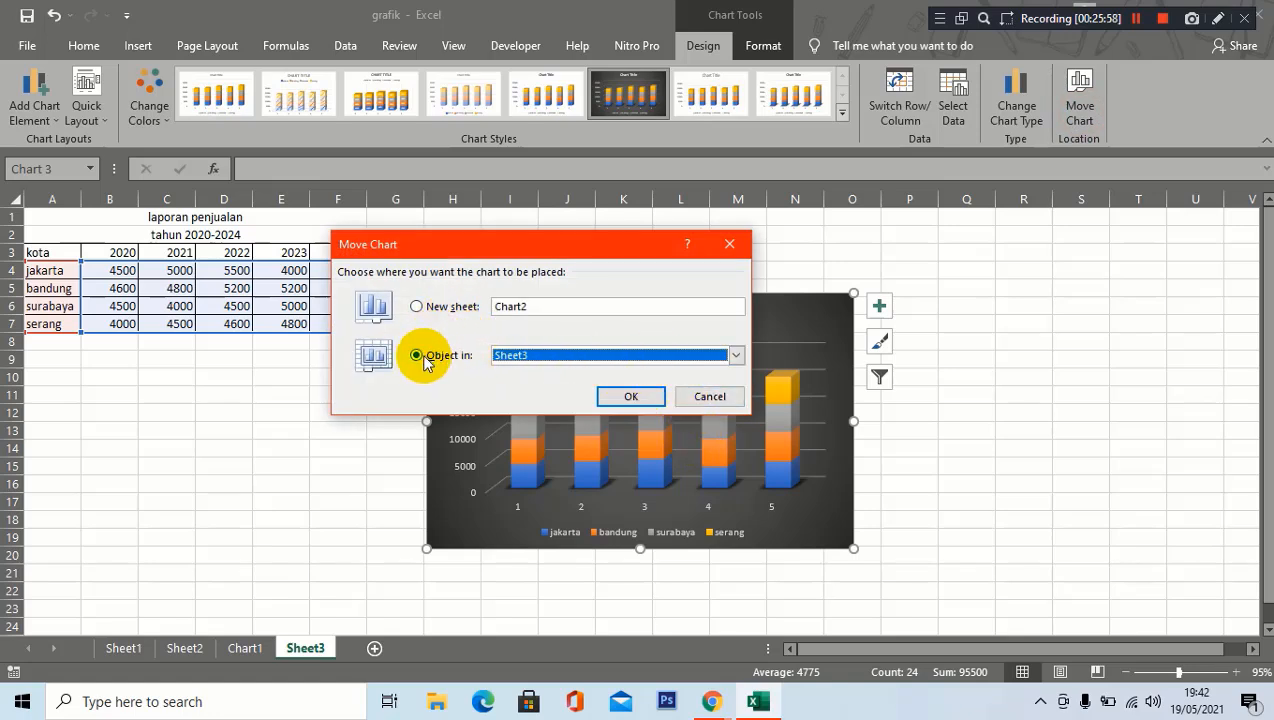
pyautogui.click(629, 398)
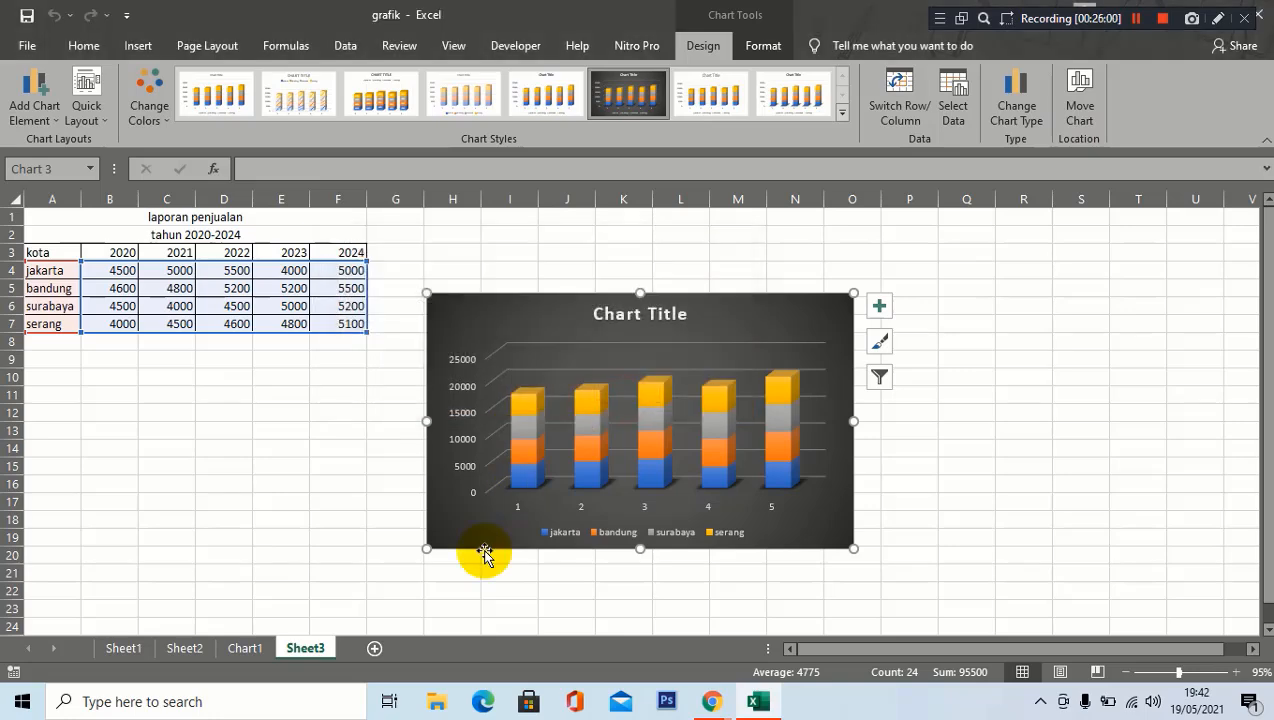
pyautogui.click(241, 654)
pyautogui.click(305, 648)
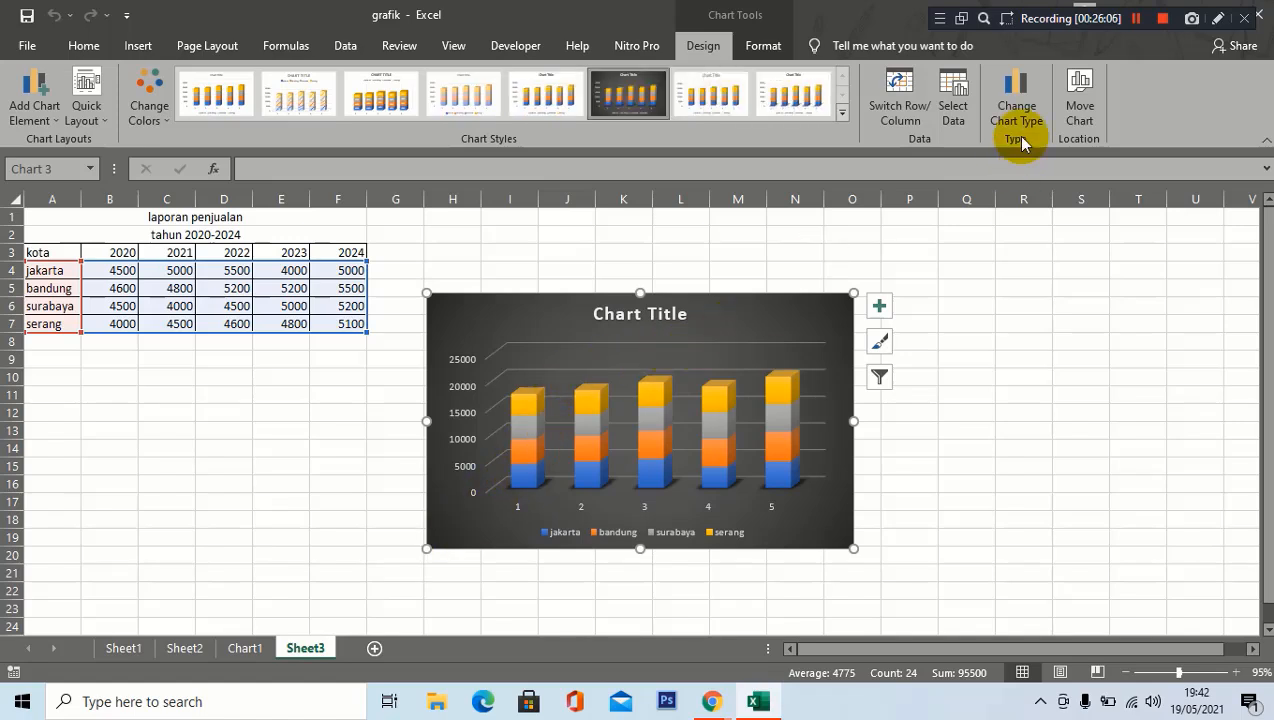
pyautogui.click(1082, 113)
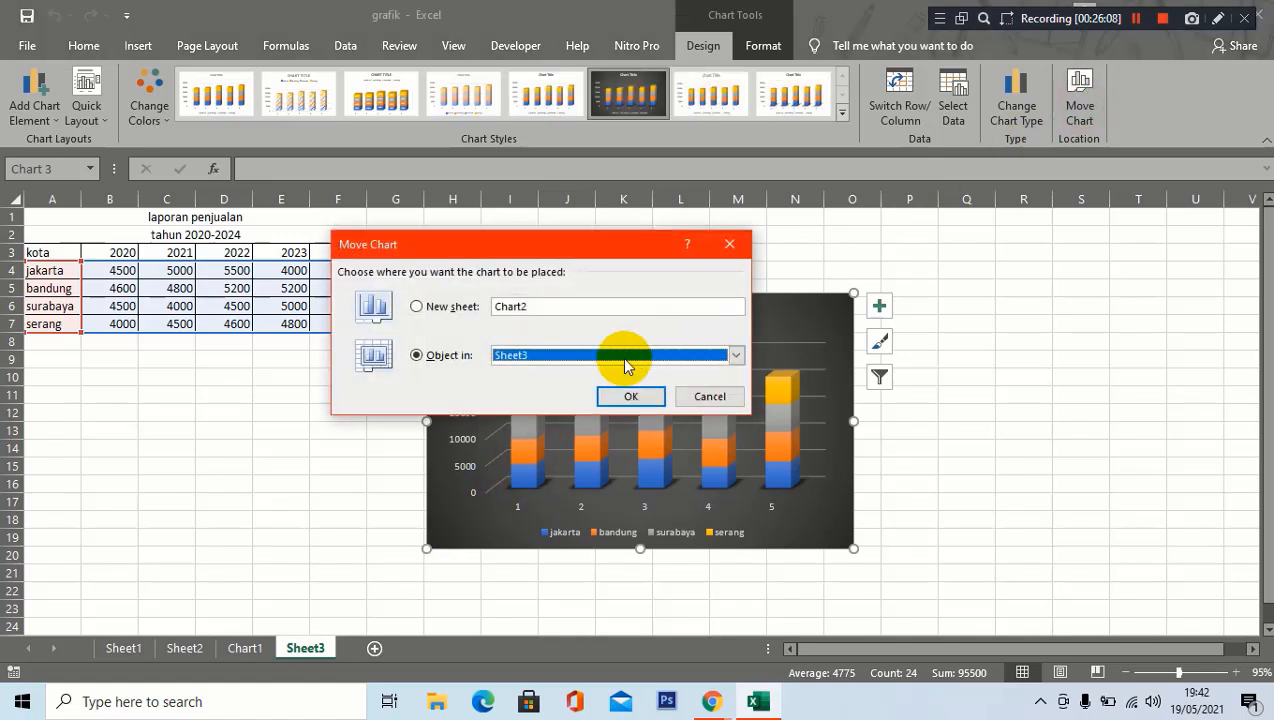
pyautogui.click(736, 356)
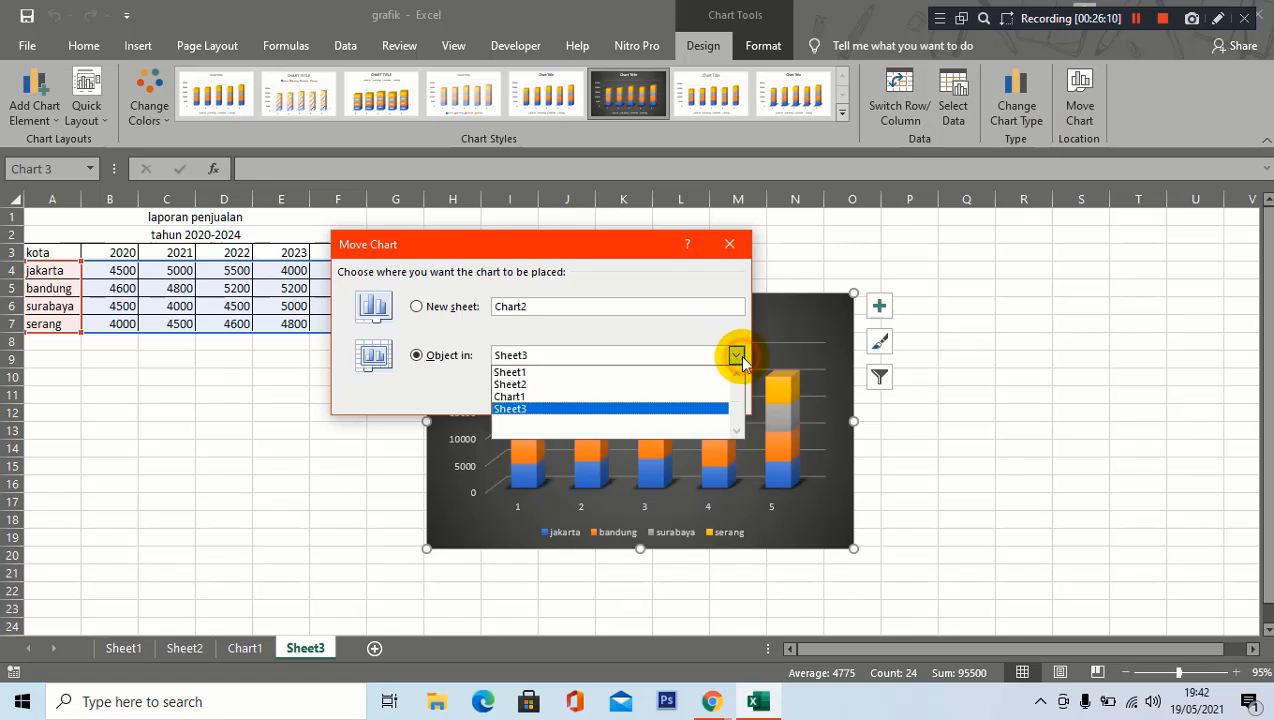
pyautogui.click(577, 408)
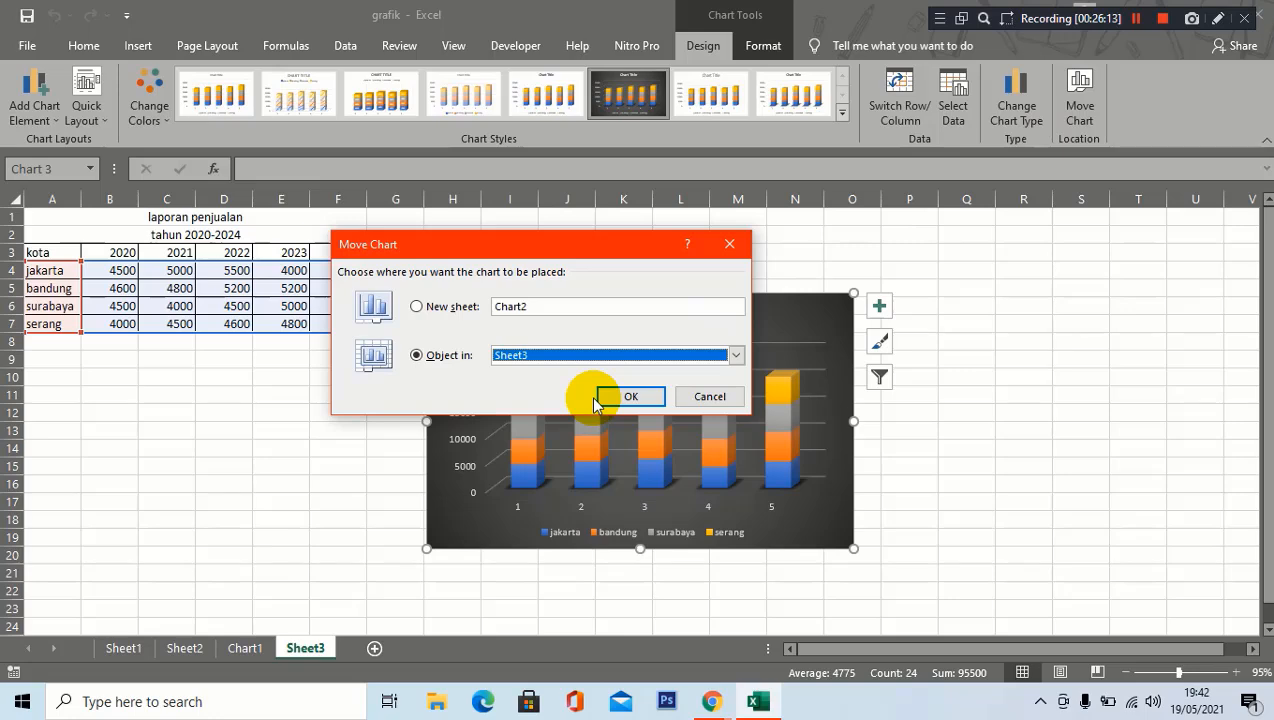
pyautogui.click(711, 396)
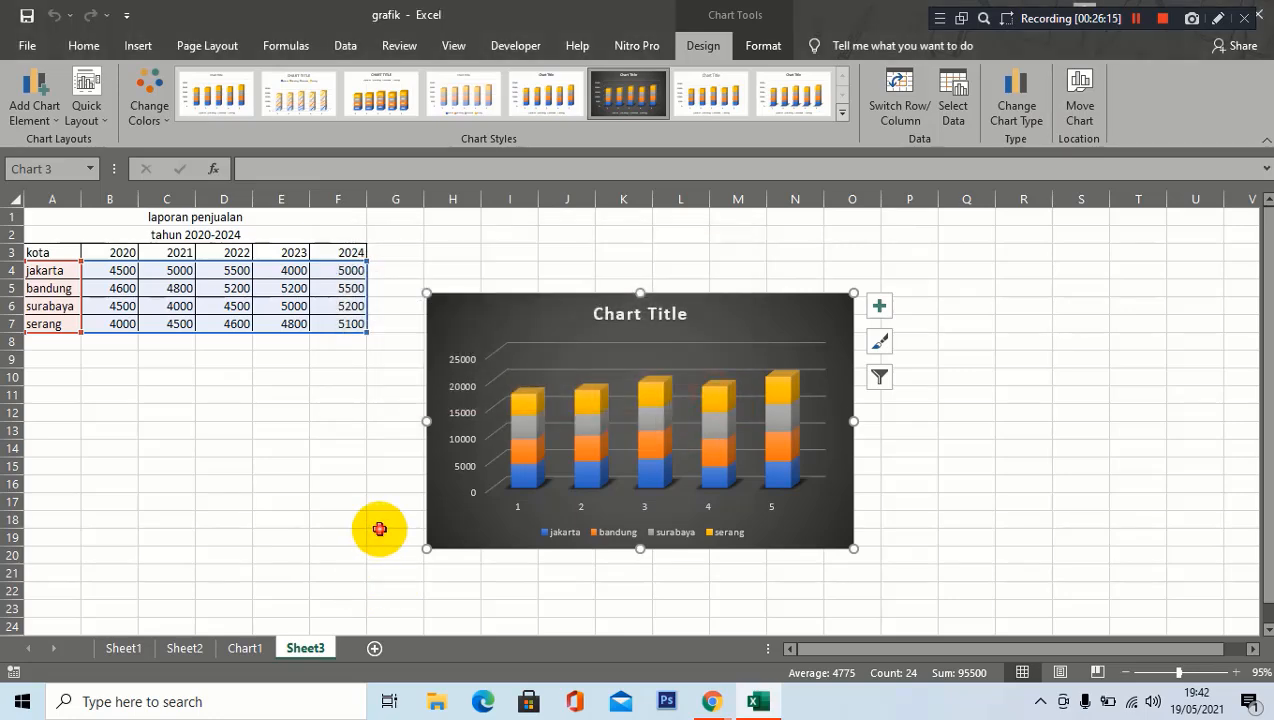
pyautogui.click(379, 529)
pyautogui.click(699, 341)
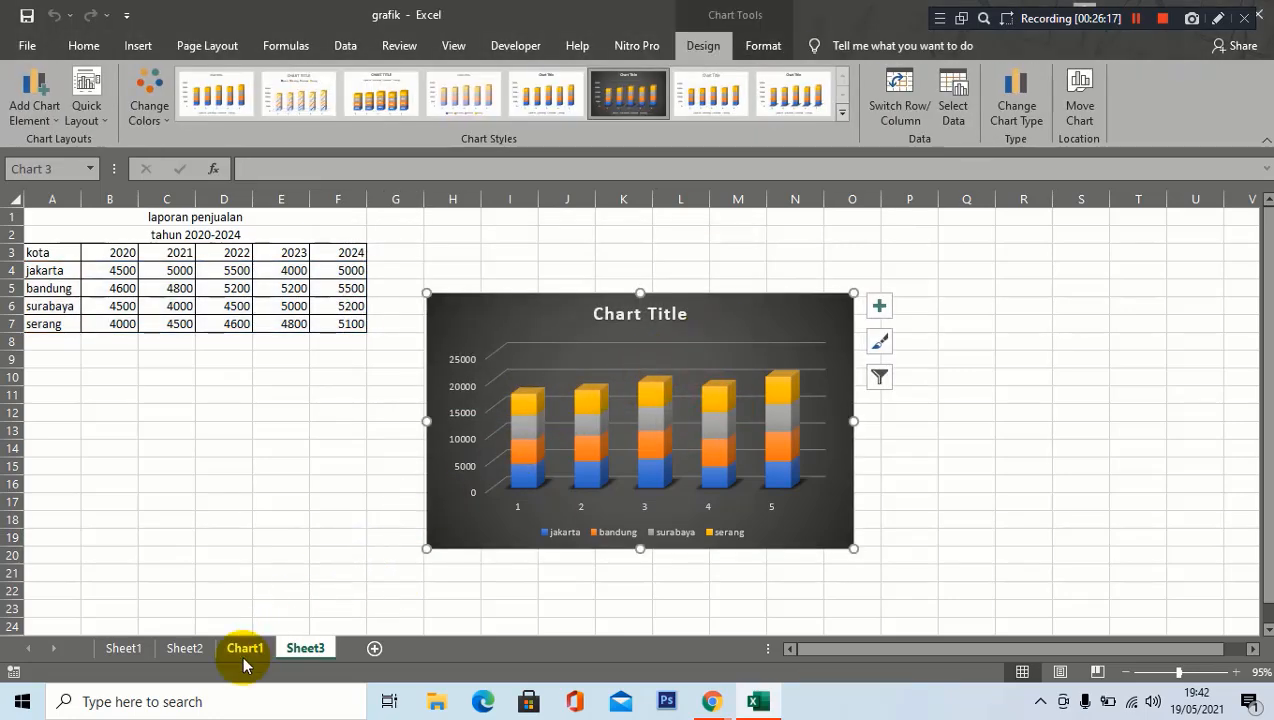
pyautogui.click(244, 652)
pyautogui.click(300, 648)
# Reposition the stacked column chart on Sheet3 beside the sales table, spanning about columns G to N.
pyautogui.click(670, 316)
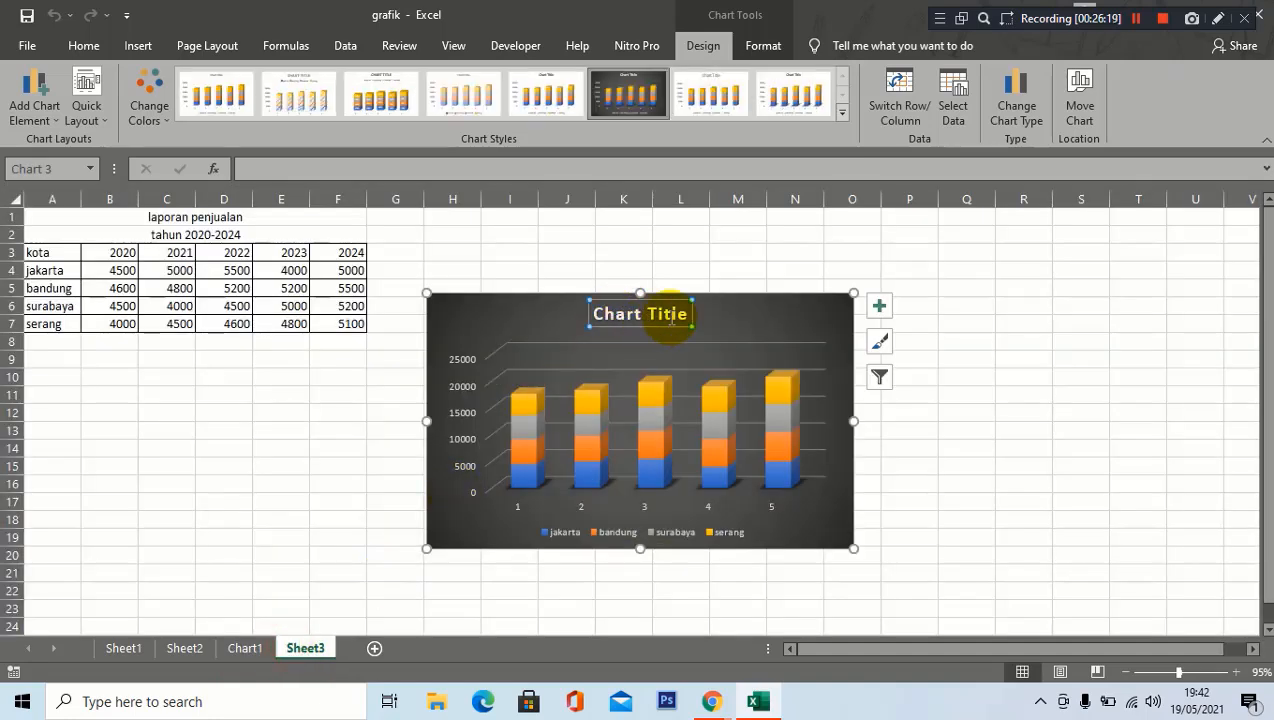
pyautogui.moveTo(760, 310); pyautogui.dragTo(888, 247)
pyautogui.click(400, 337)
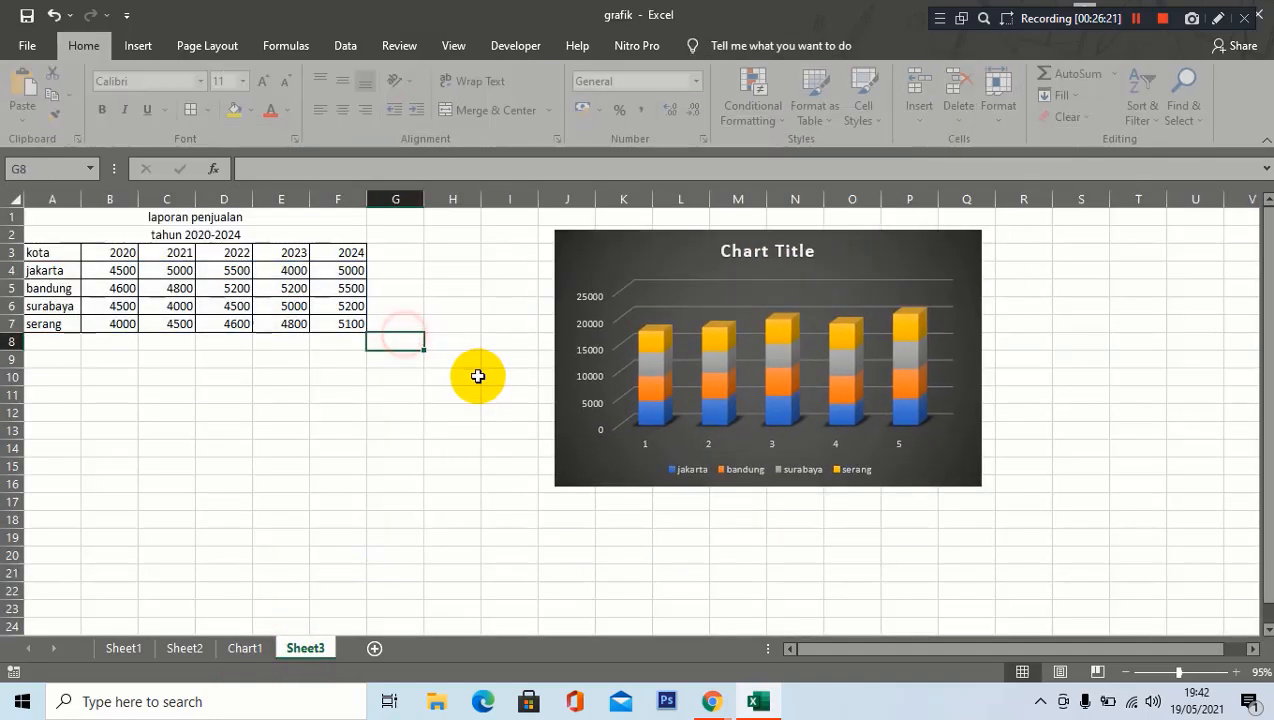
pyautogui.click(283, 268)
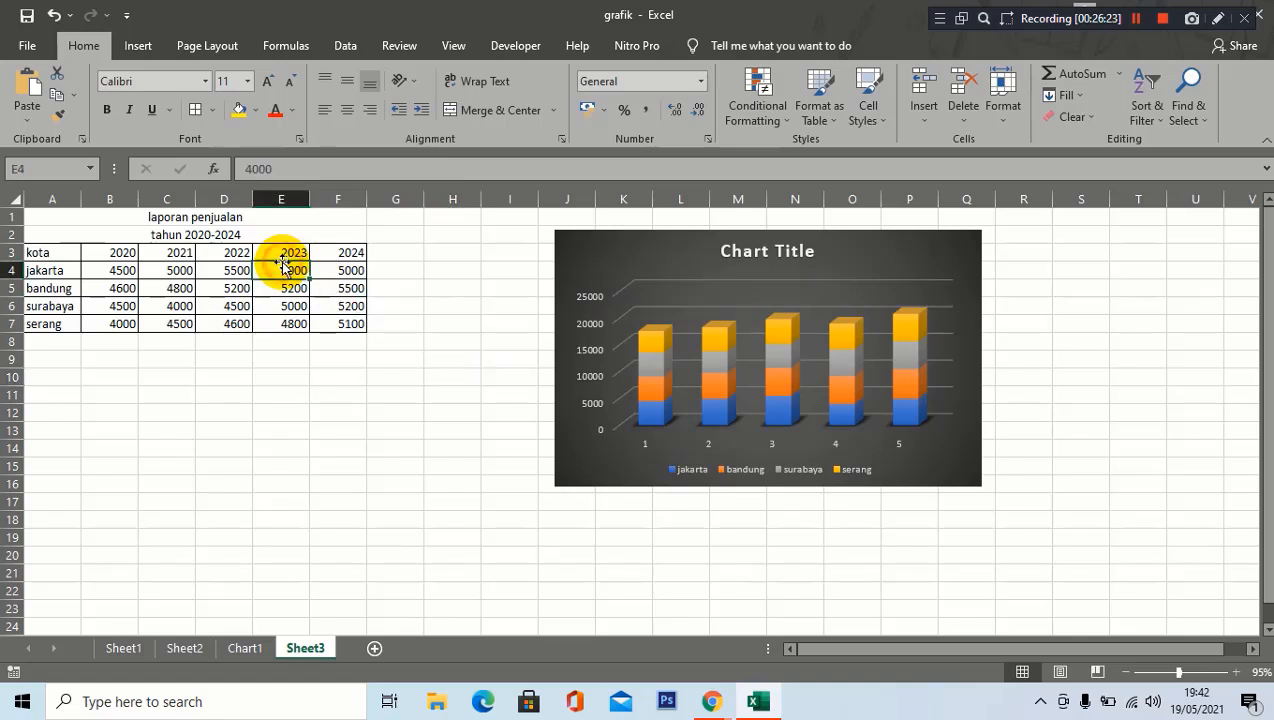
pyautogui.click(679, 262)
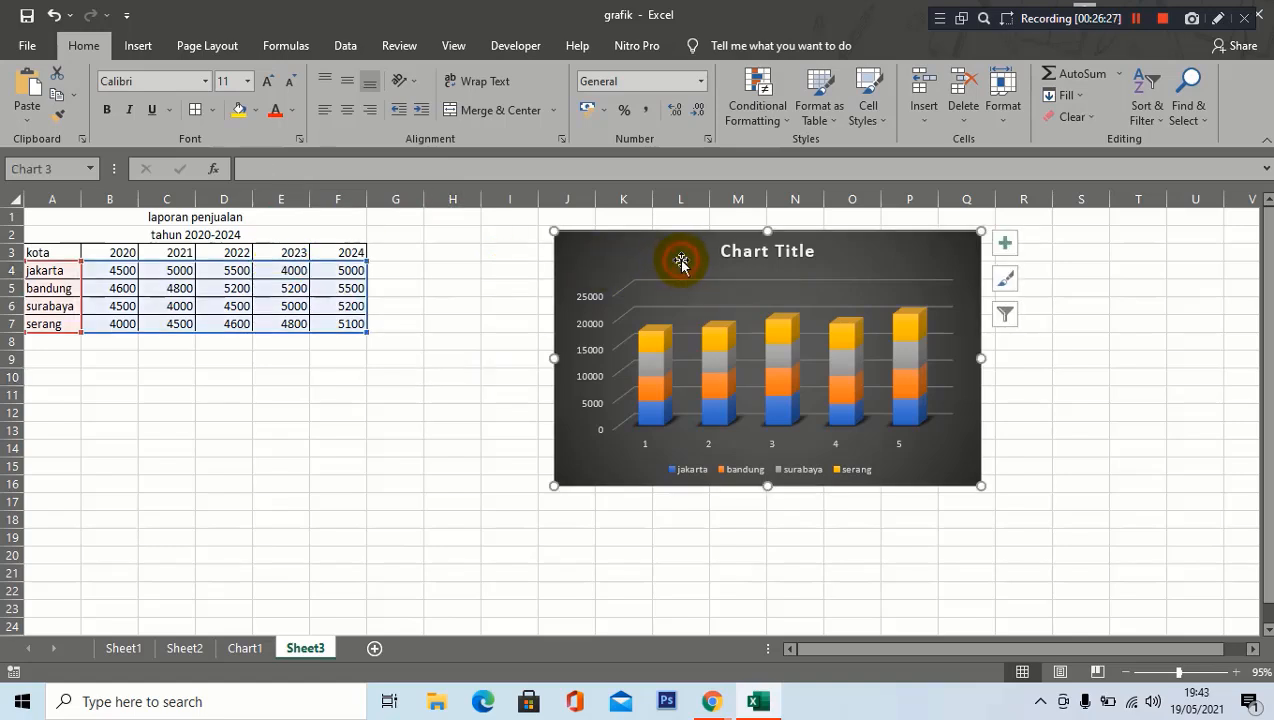
pyautogui.moveTo(702, 251); pyautogui.dragTo(554, 265)
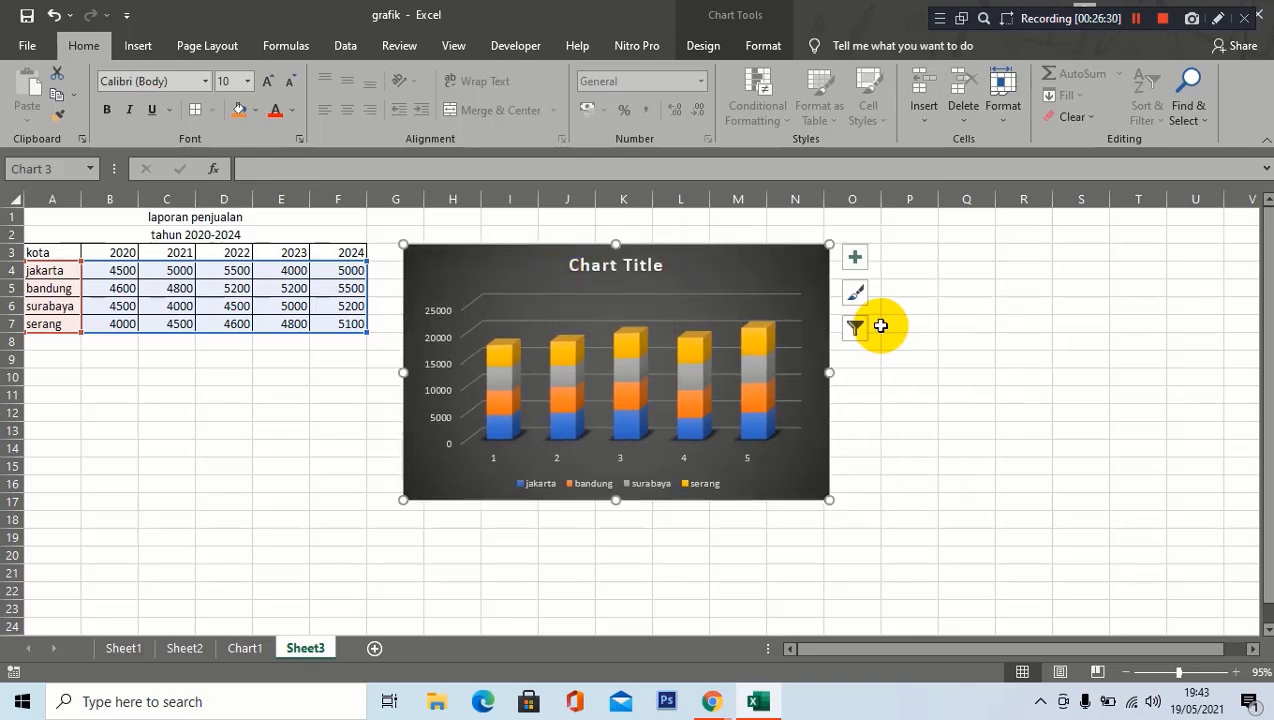
# Move the stacked column chart from Sheet3 to a new chart sheet named grafik penjualan.
pyautogui.click(254, 653)
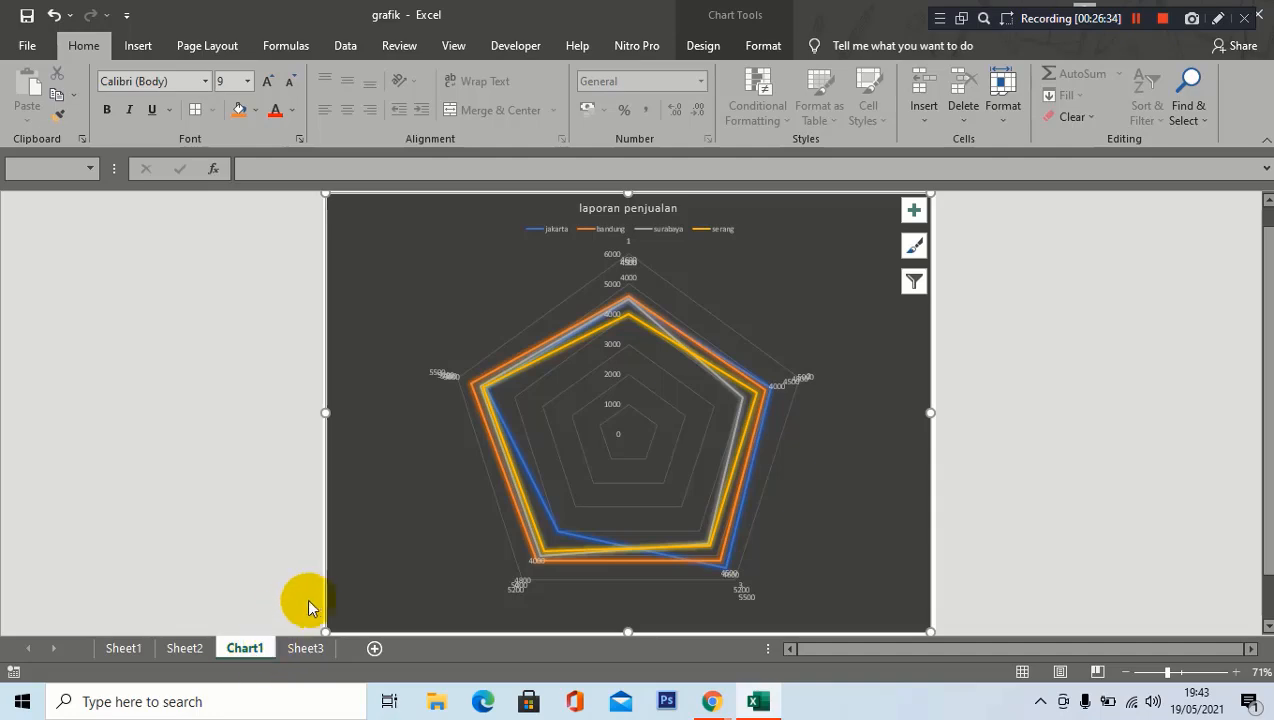
pyautogui.click(304, 650)
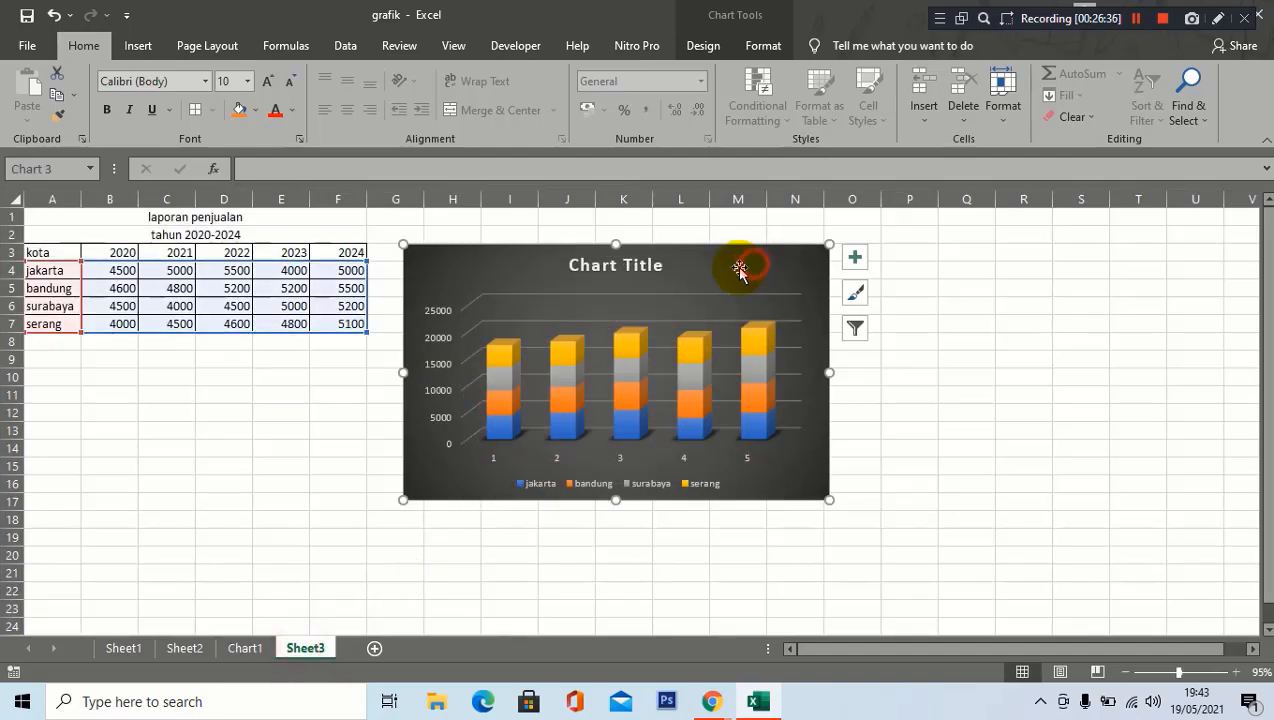
pyautogui.click(702, 45)
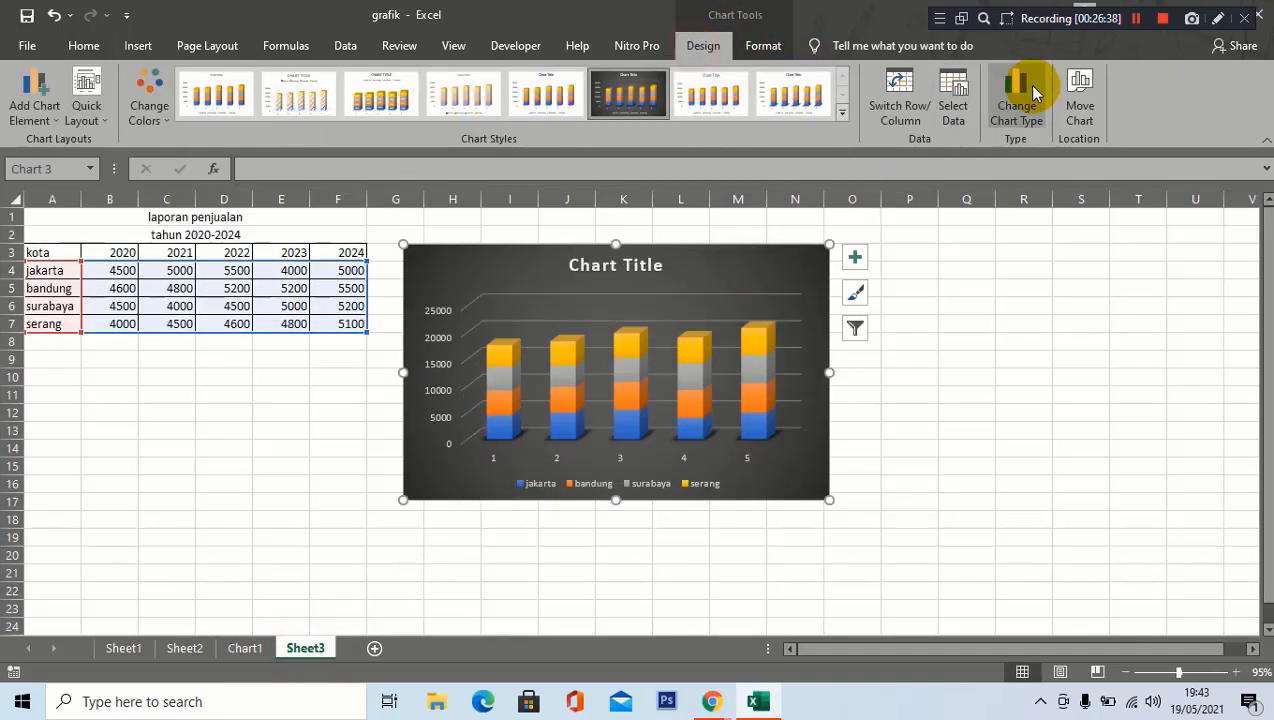
pyautogui.click(1077, 112)
pyautogui.click(440, 306)
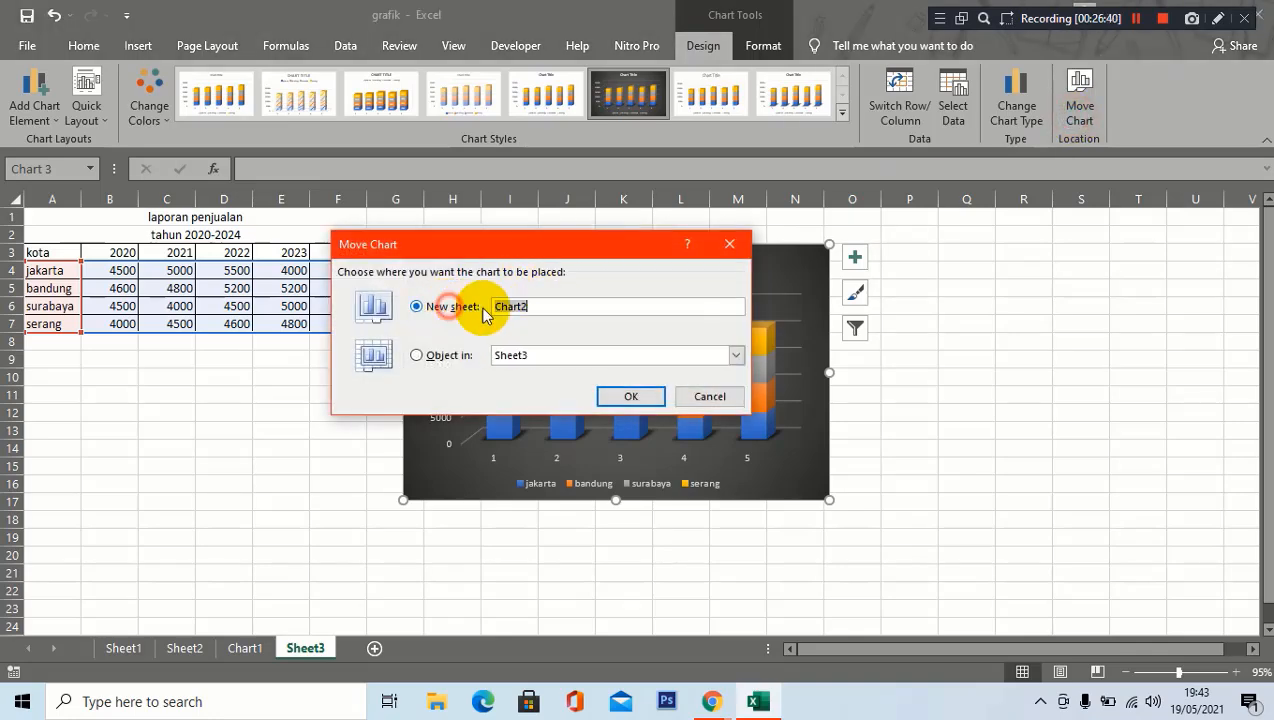
pyautogui.click(558, 310)
pyautogui.click(373, 306)
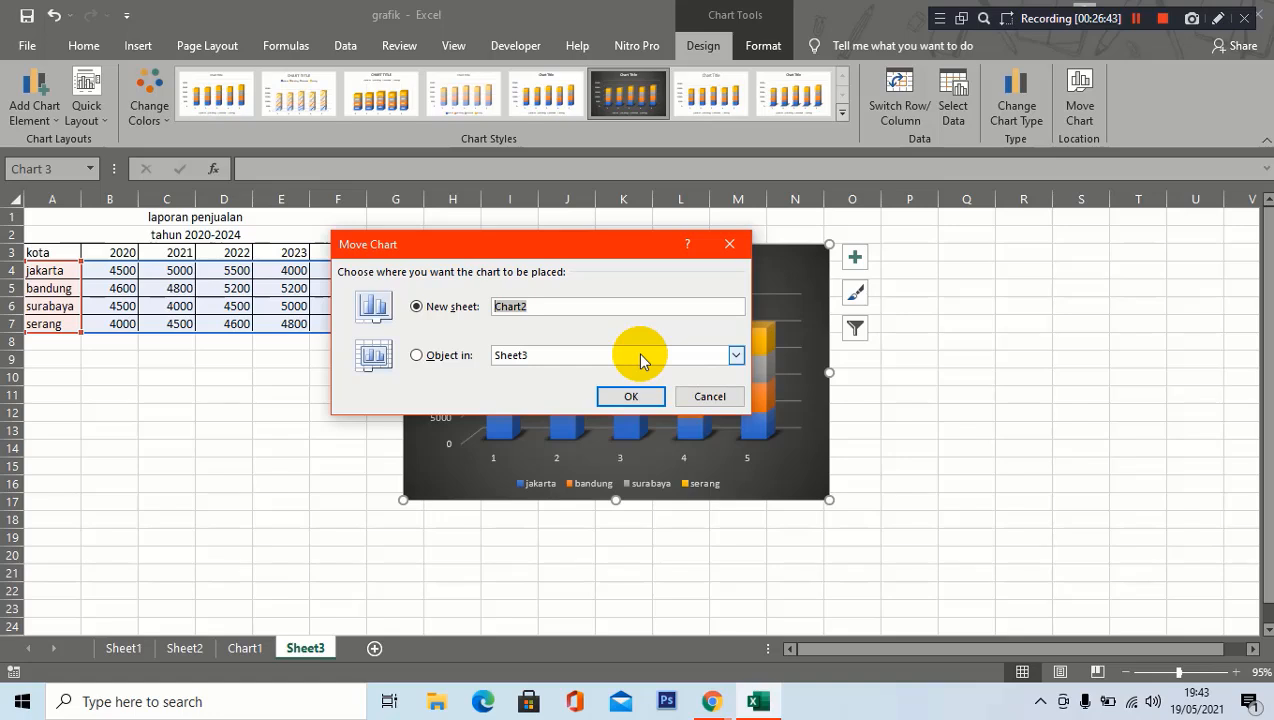
pyautogui.write('grafik penjualan')
pyautogui.click(628, 397)
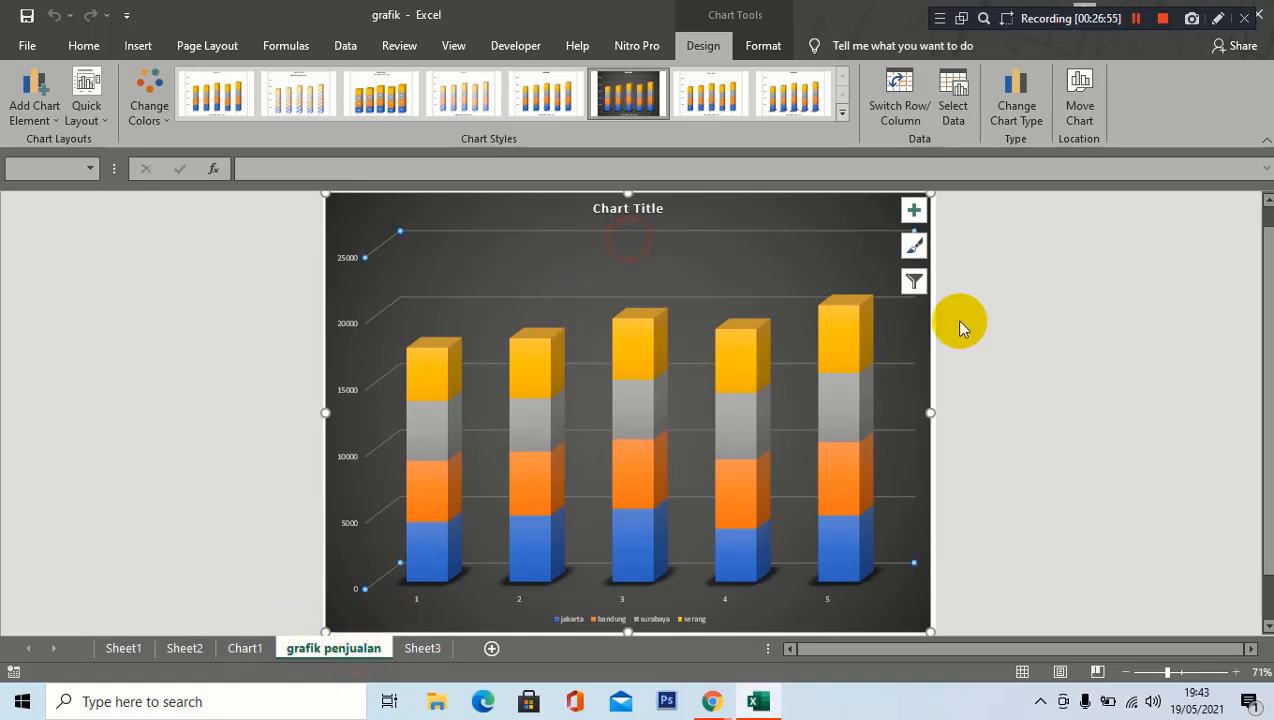
pyautogui.click(1060, 347)
# Look over the column chart on grafik penjualan, the radar chart on Chart1 and Sheet2, and return to the sales table on Sheet3.
pyautogui.moveTo(519, 585)
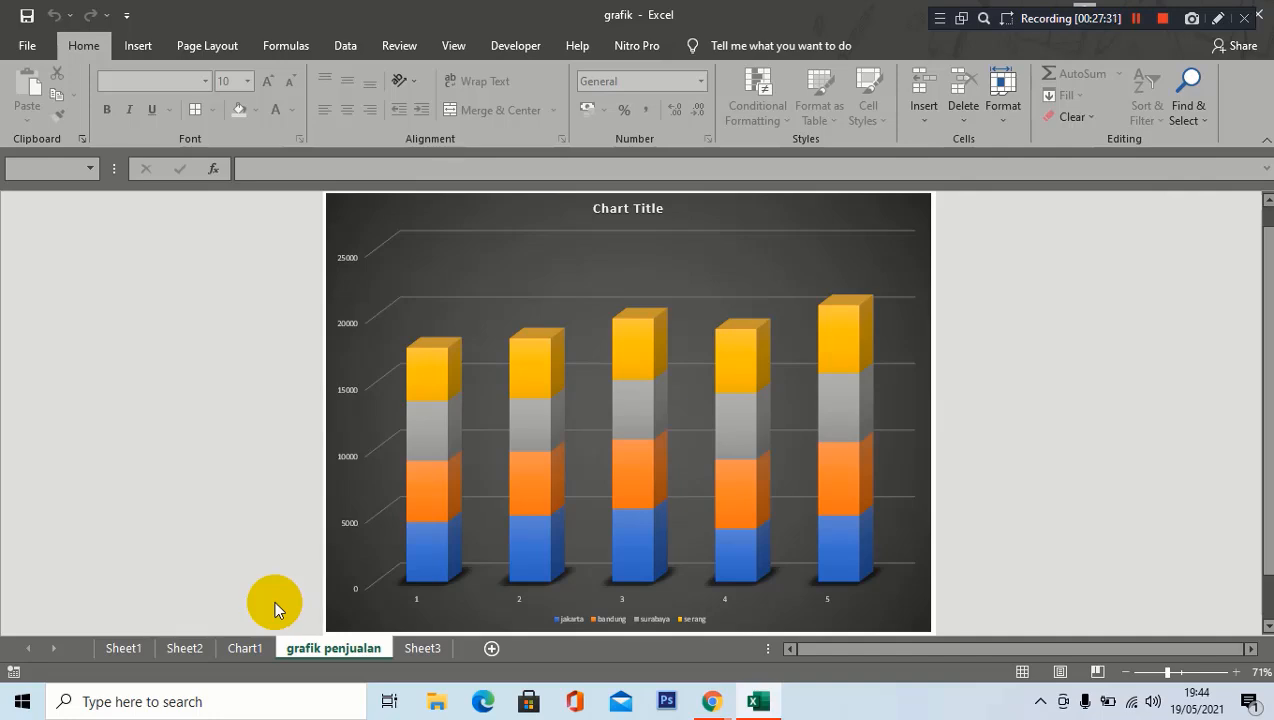
pyautogui.moveTo(837, 335)
pyautogui.click(258, 648)
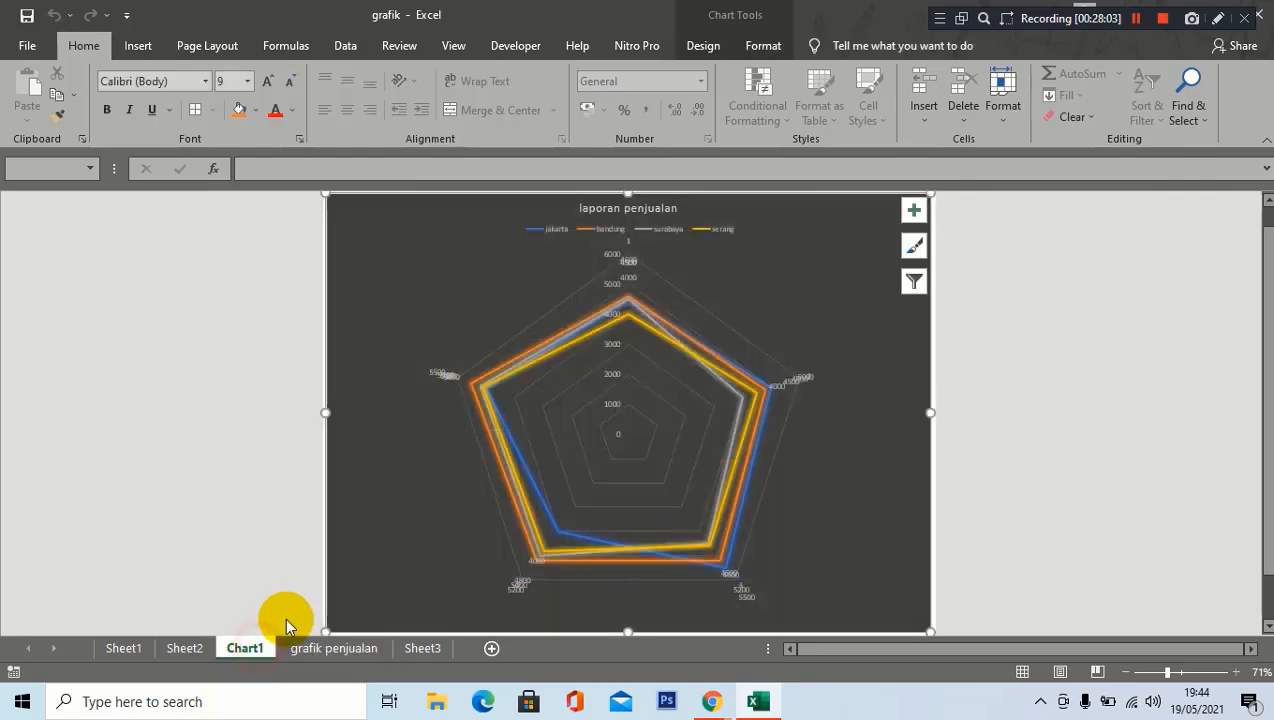
pyautogui.click(200, 648)
pyautogui.click(410, 649)
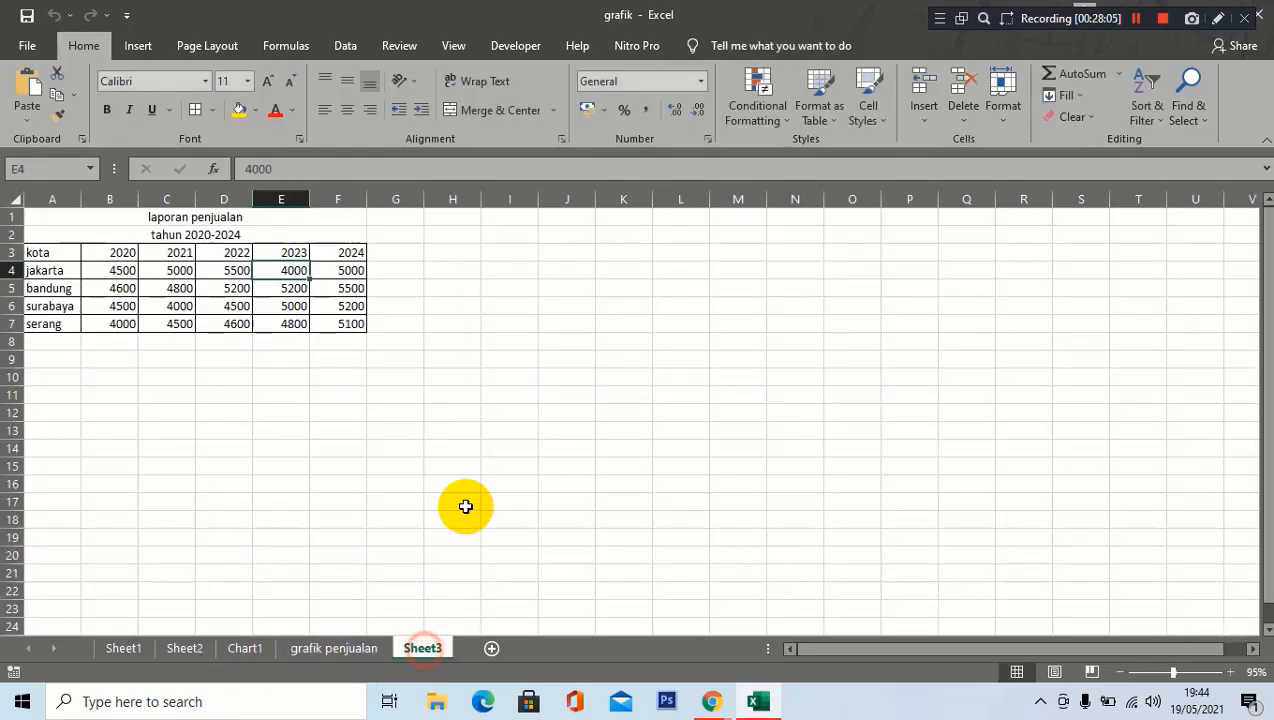
pyautogui.click(468, 480)
pyautogui.click(338, 446)
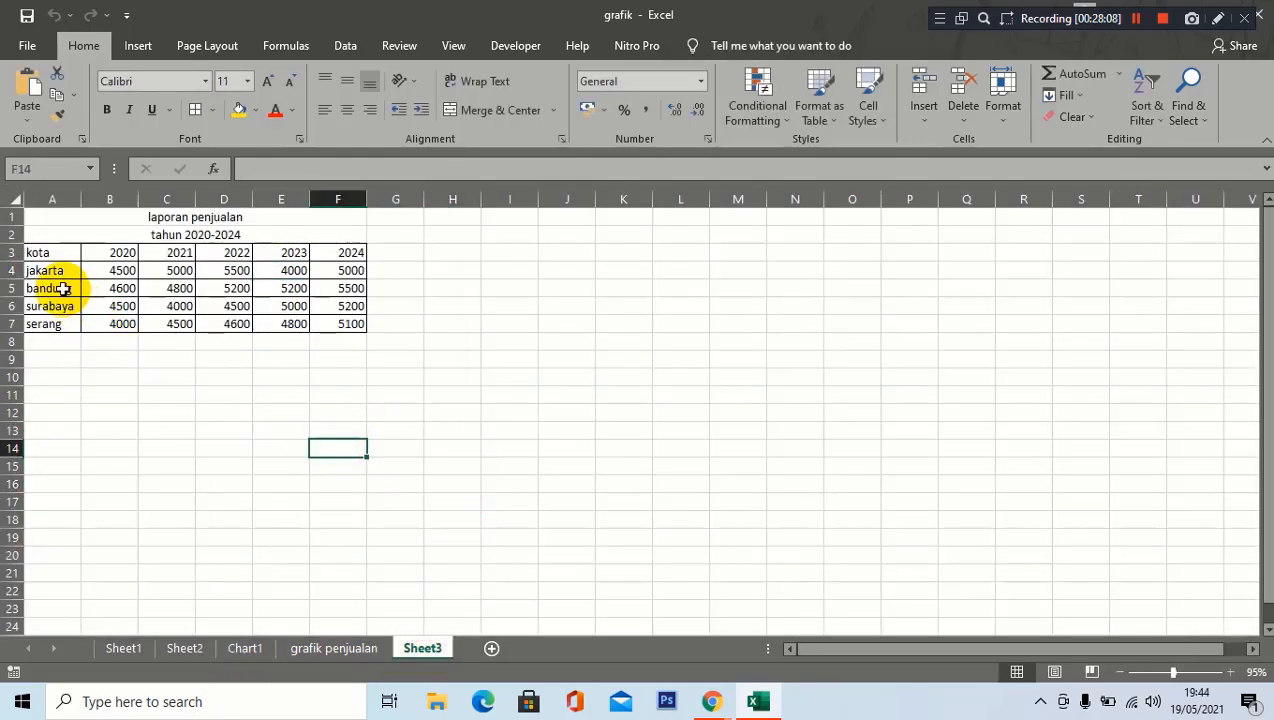
# Insert a Pie of Pie chart on Sheet3 from the city names in A4:A7 and the 2021 sales figures in C4:C7.
pyautogui.moveTo(67, 271); pyautogui.dragTo(116, 333)
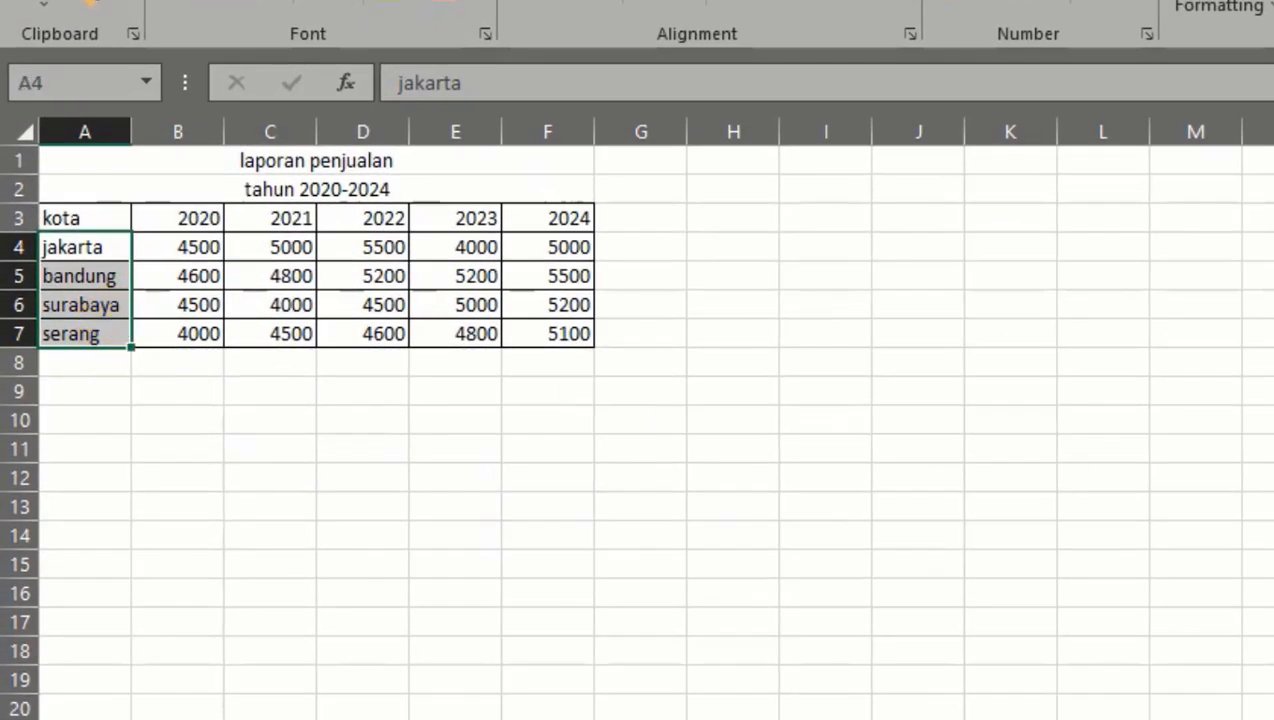
pyautogui.click(607, 458)
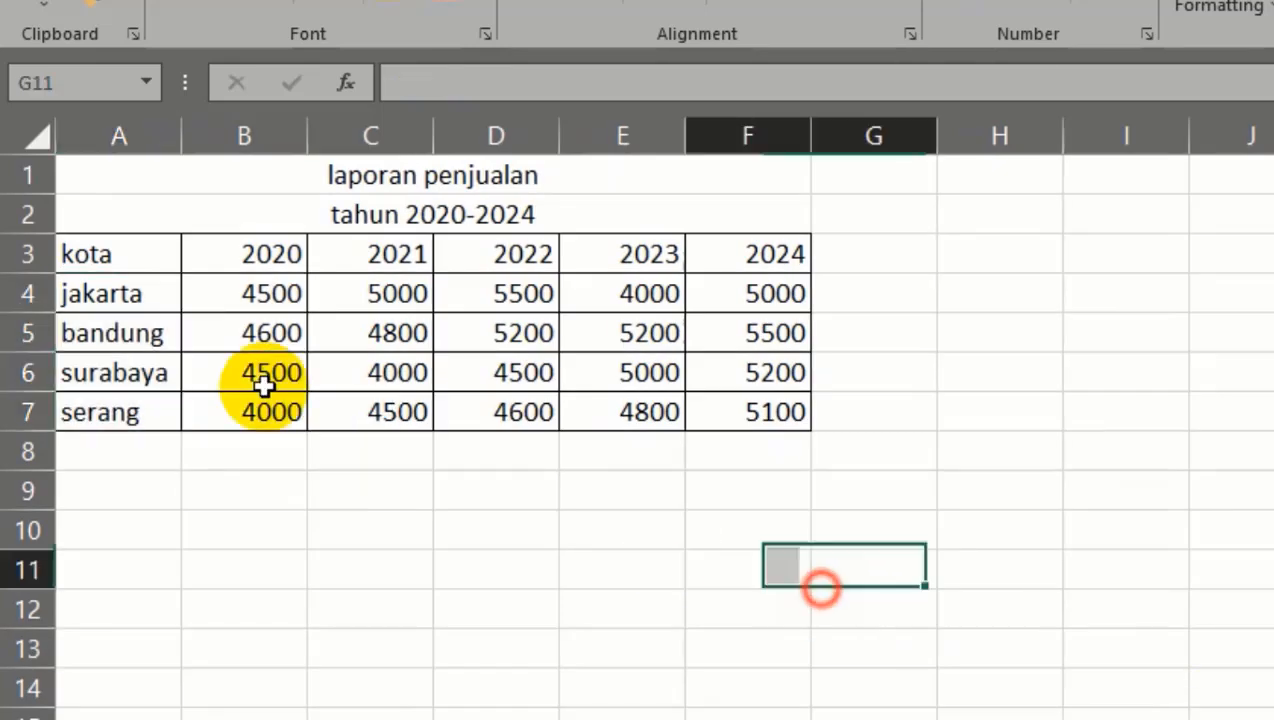
pyautogui.moveTo(148, 293); pyautogui.dragTo(143, 400)
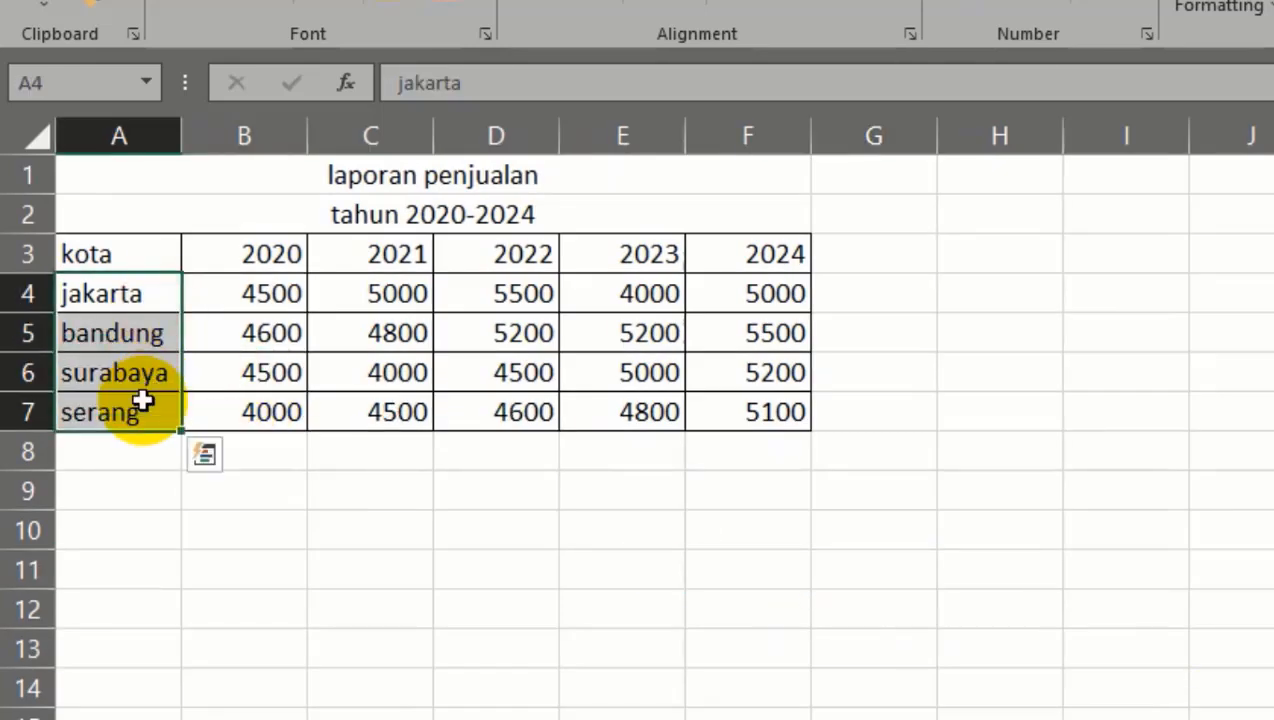
pyautogui.press('ctrl')
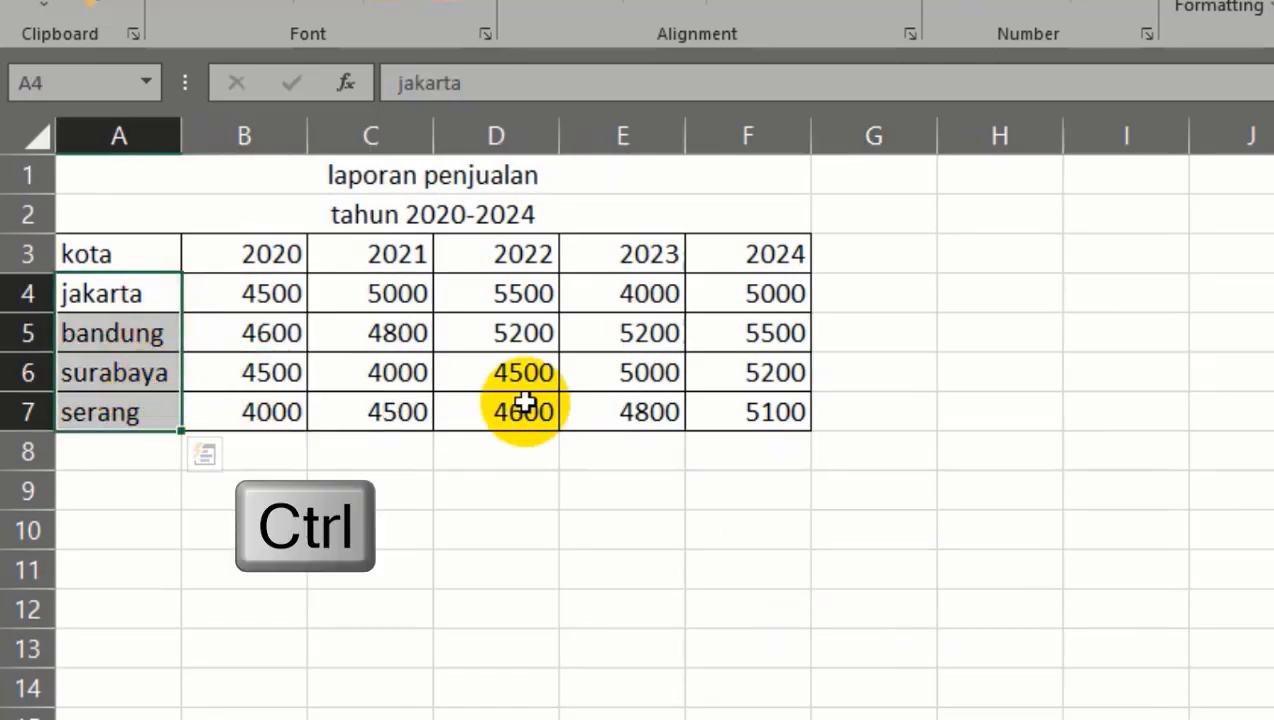
pyautogui.hotkey('ctrl', 'q')
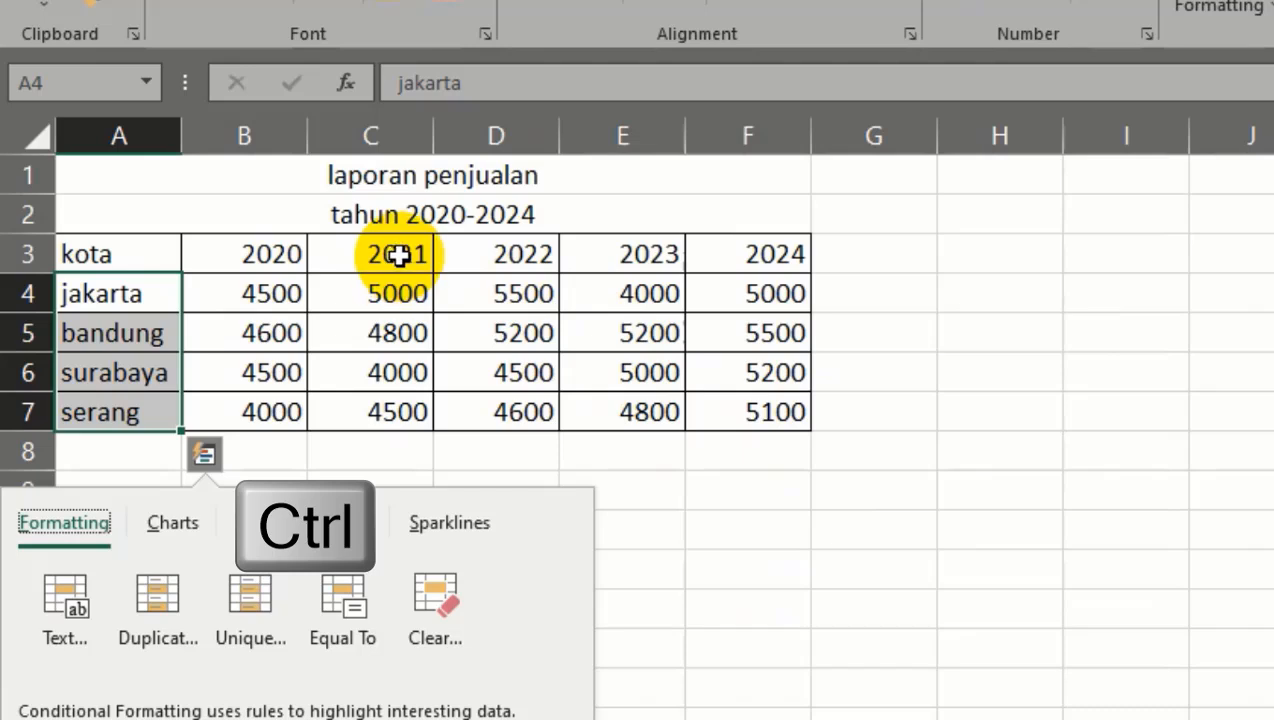
pyautogui.hotkey('ctrl', 'q')
pyautogui.moveTo(383, 297); pyautogui.dragTo(400, 404)
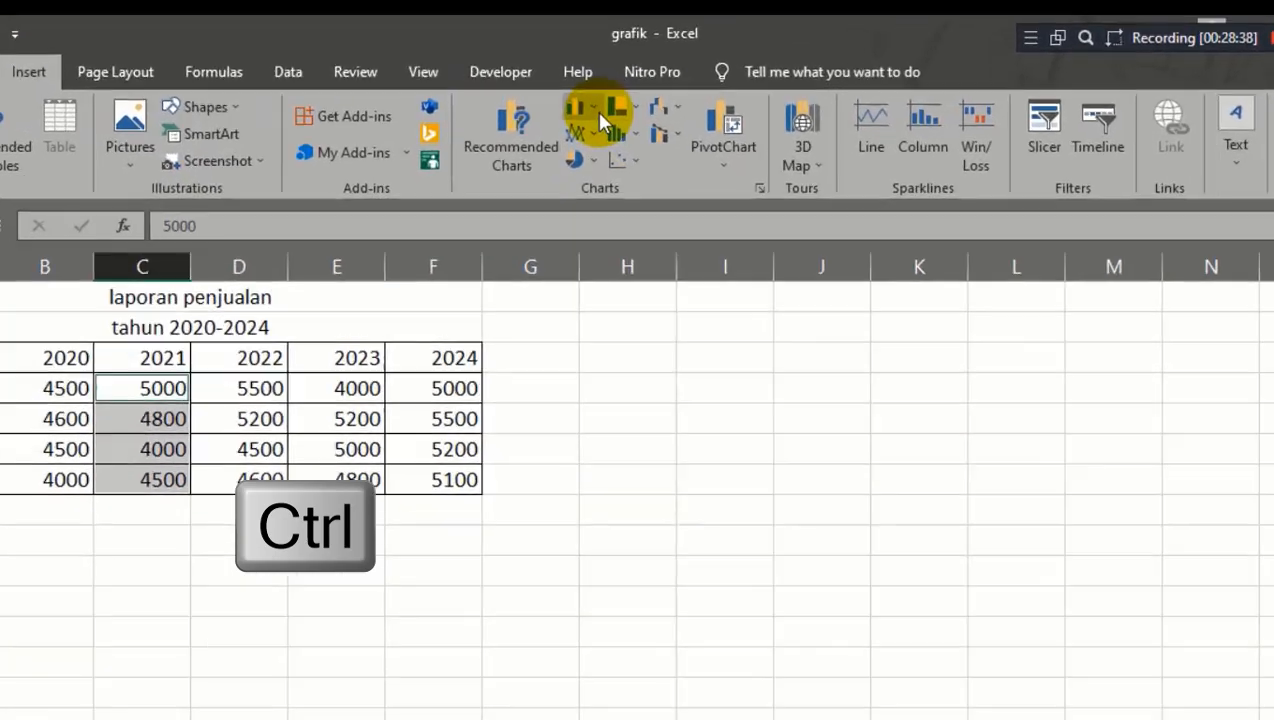
pyautogui.click(590, 78)
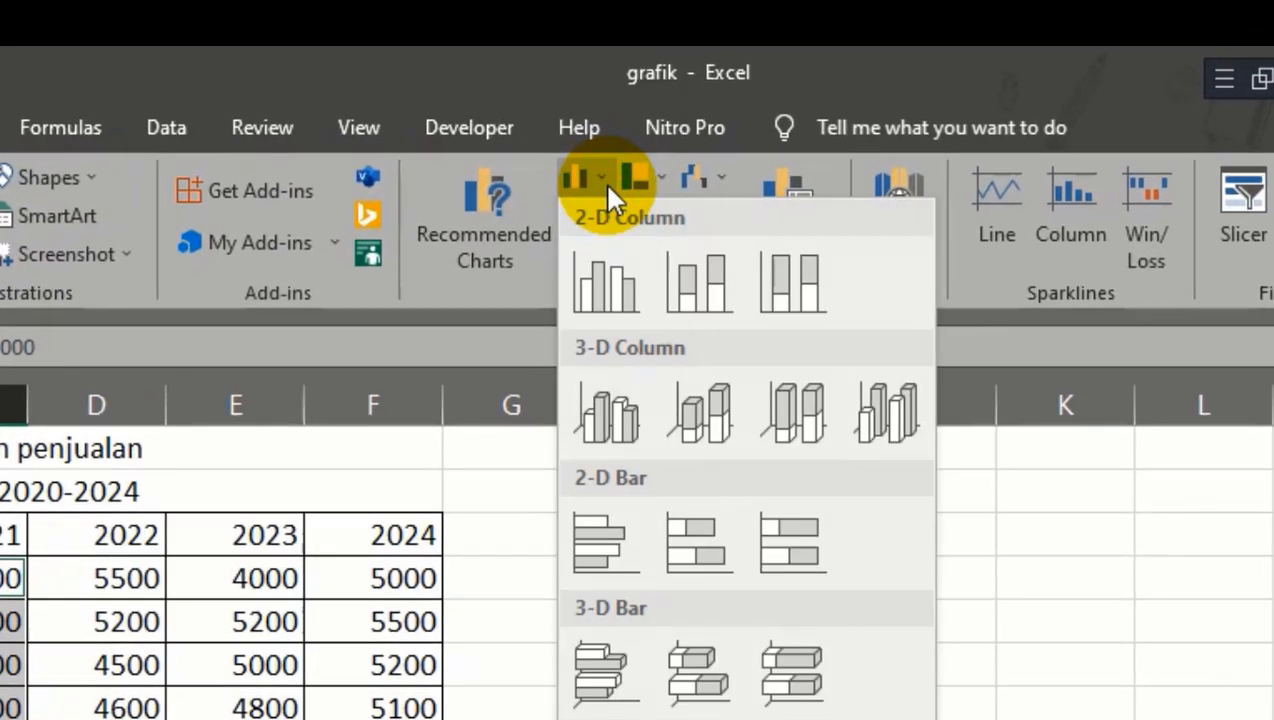
pyautogui.click(603, 181)
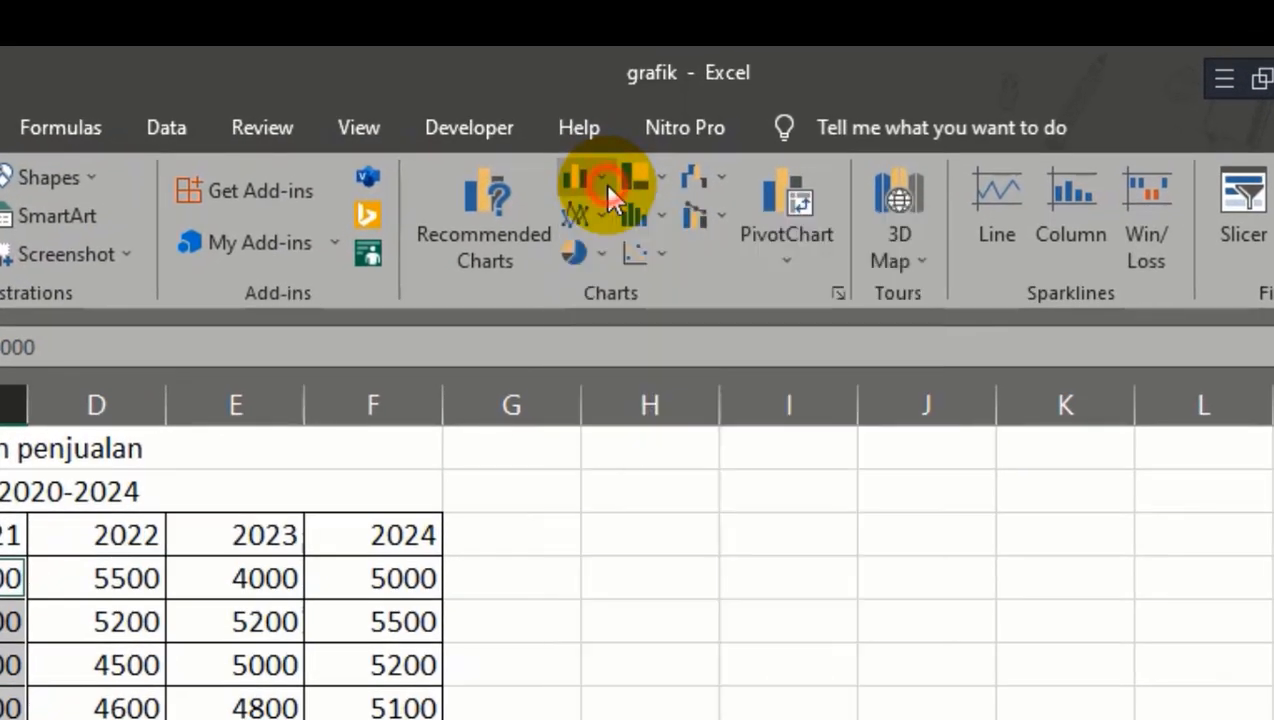
pyautogui.click(592, 256)
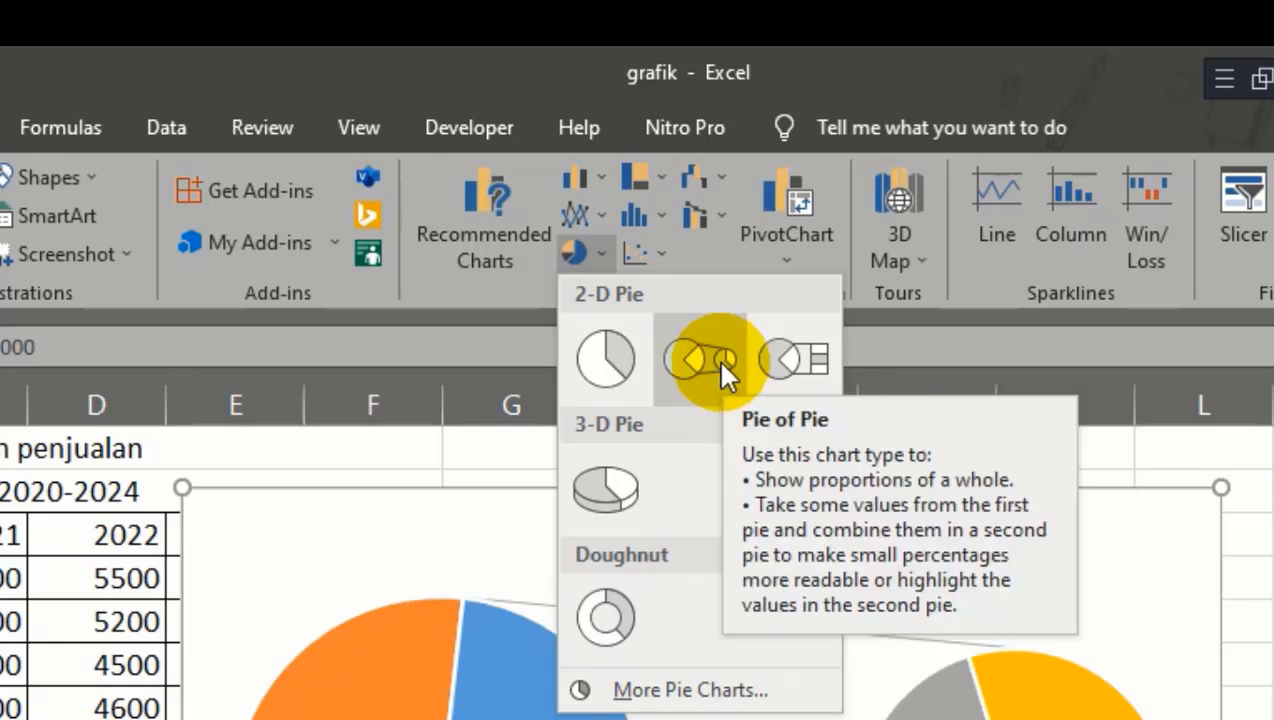
pyautogui.click(720, 360)
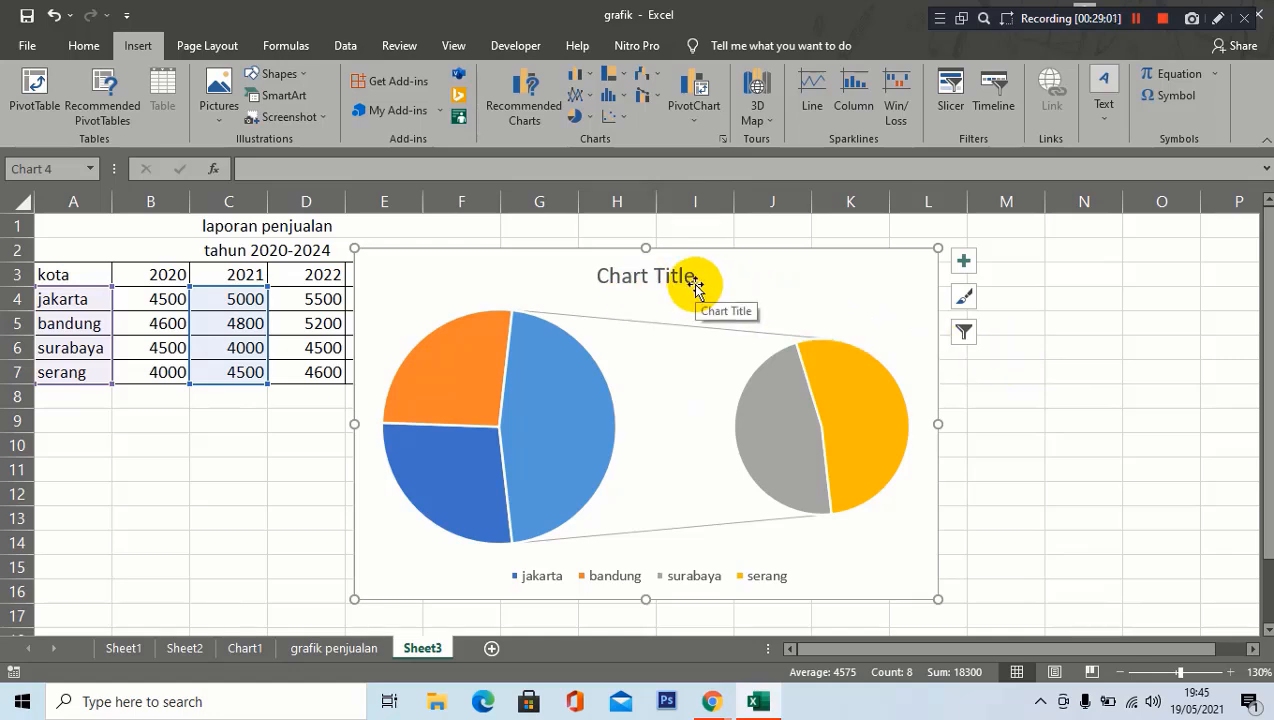
# Apply the chart style with hatched slices, percentage labels and an uppercase title to the Pie of Pie chart.
pyautogui.click(750, 277)
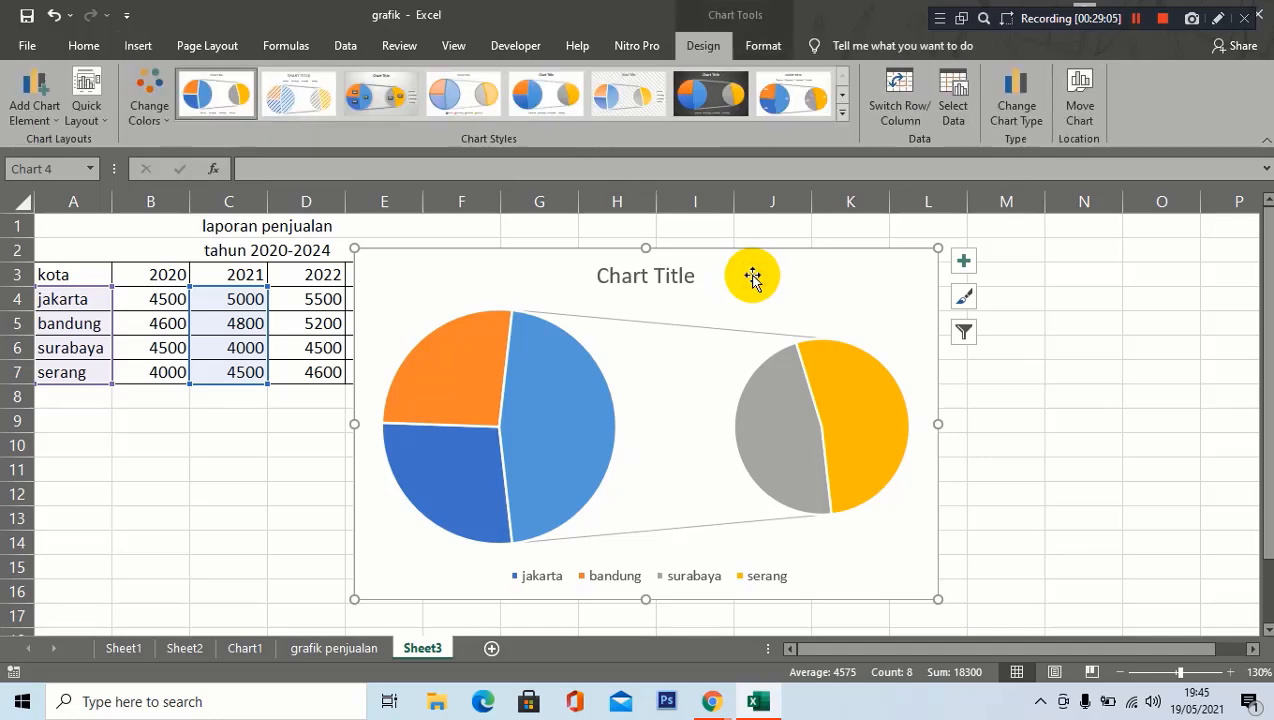
pyautogui.click(639, 96)
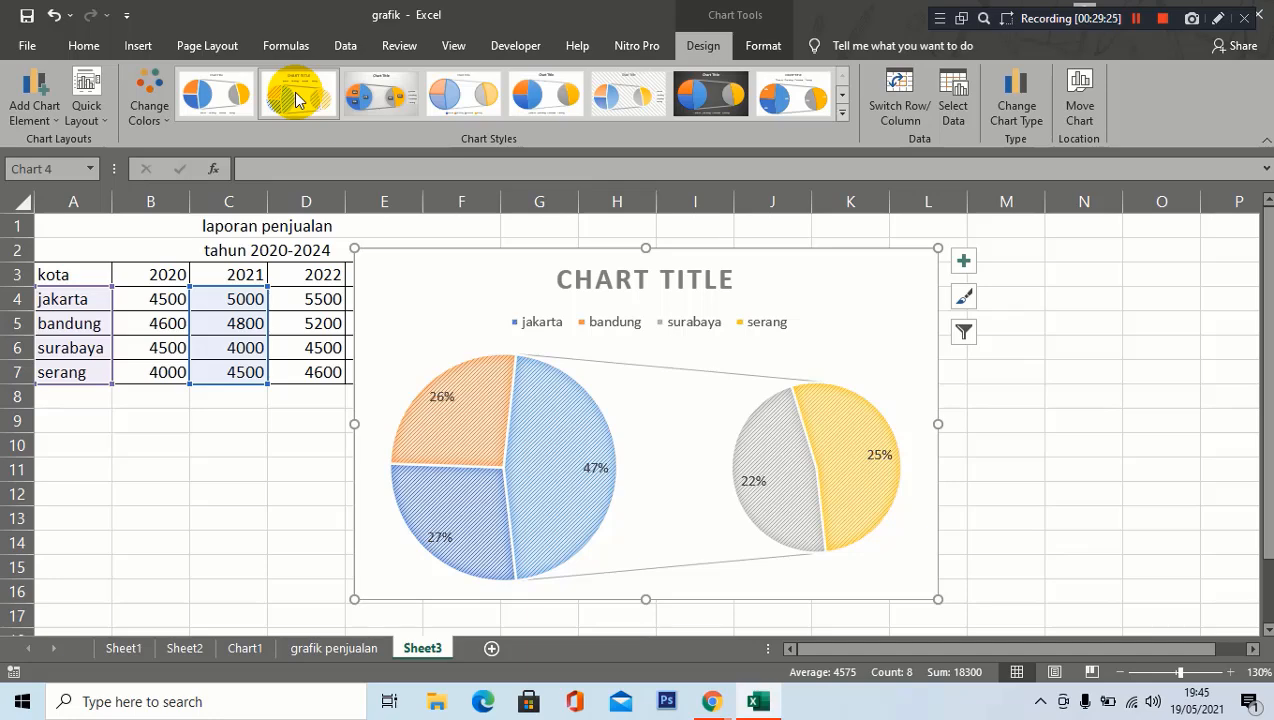
pyautogui.click(295, 98)
pyautogui.click(610, 323)
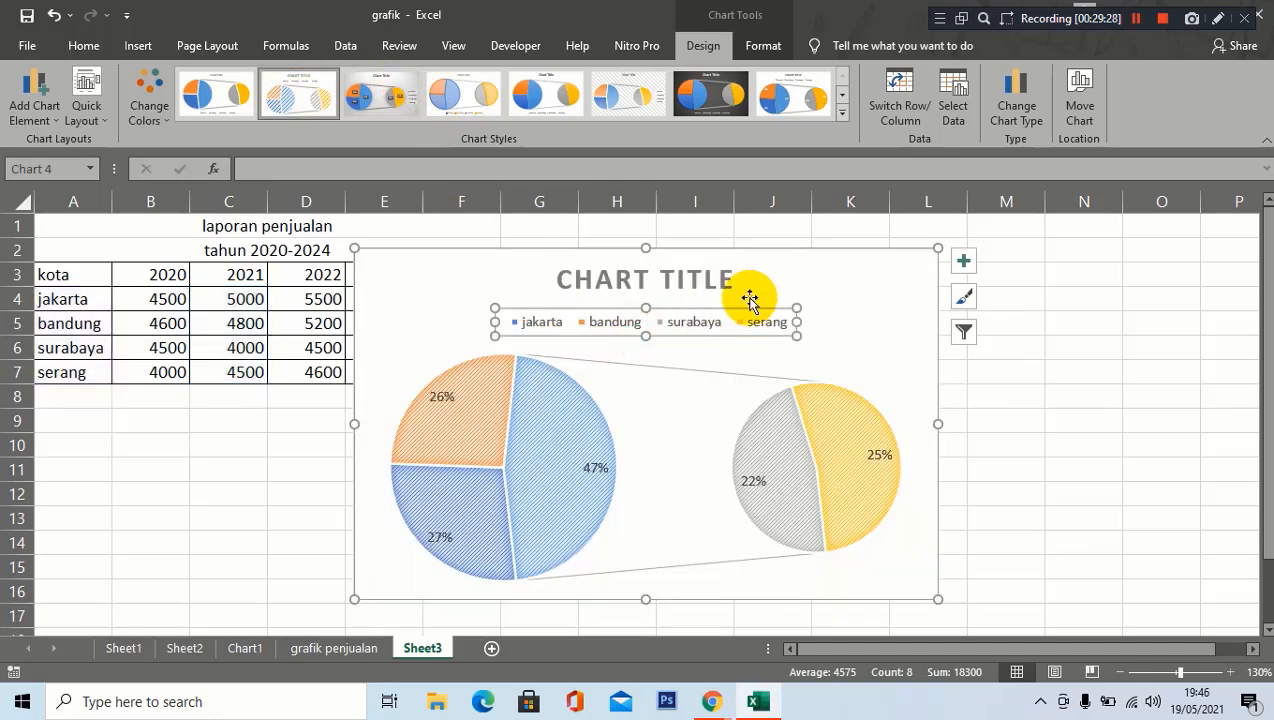
pyautogui.click(1010, 402)
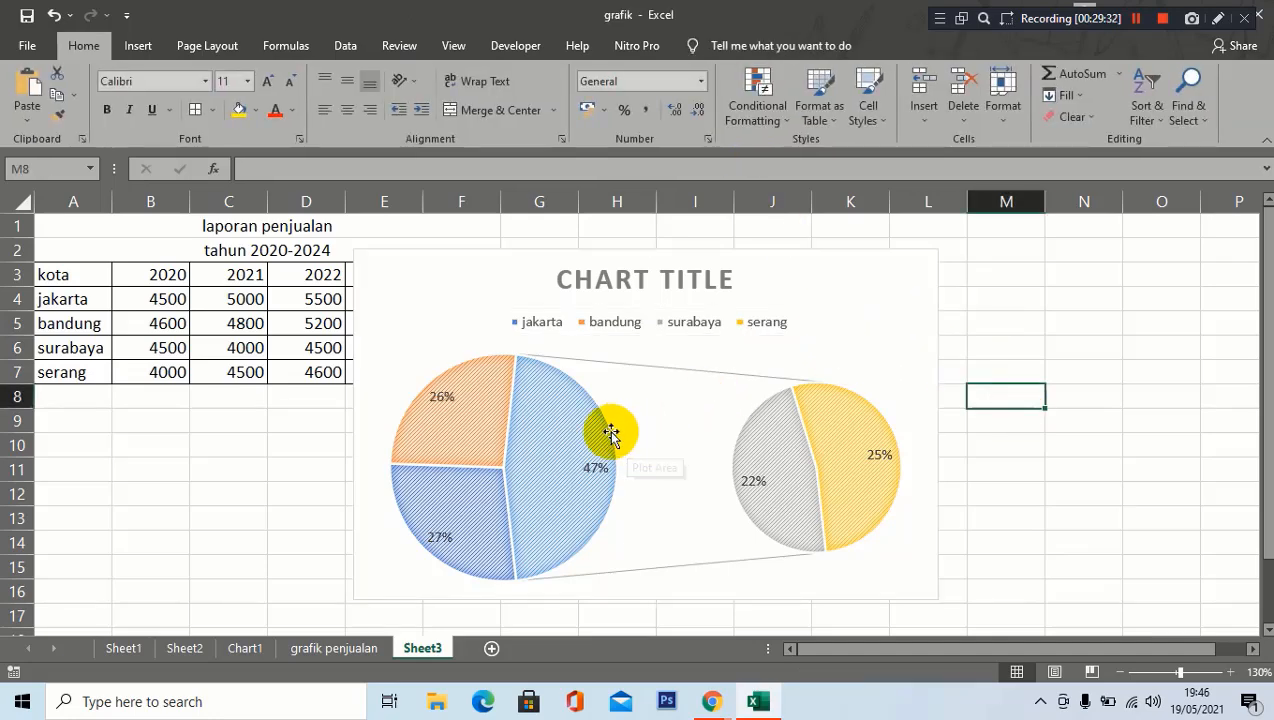
pyautogui.click(562, 428)
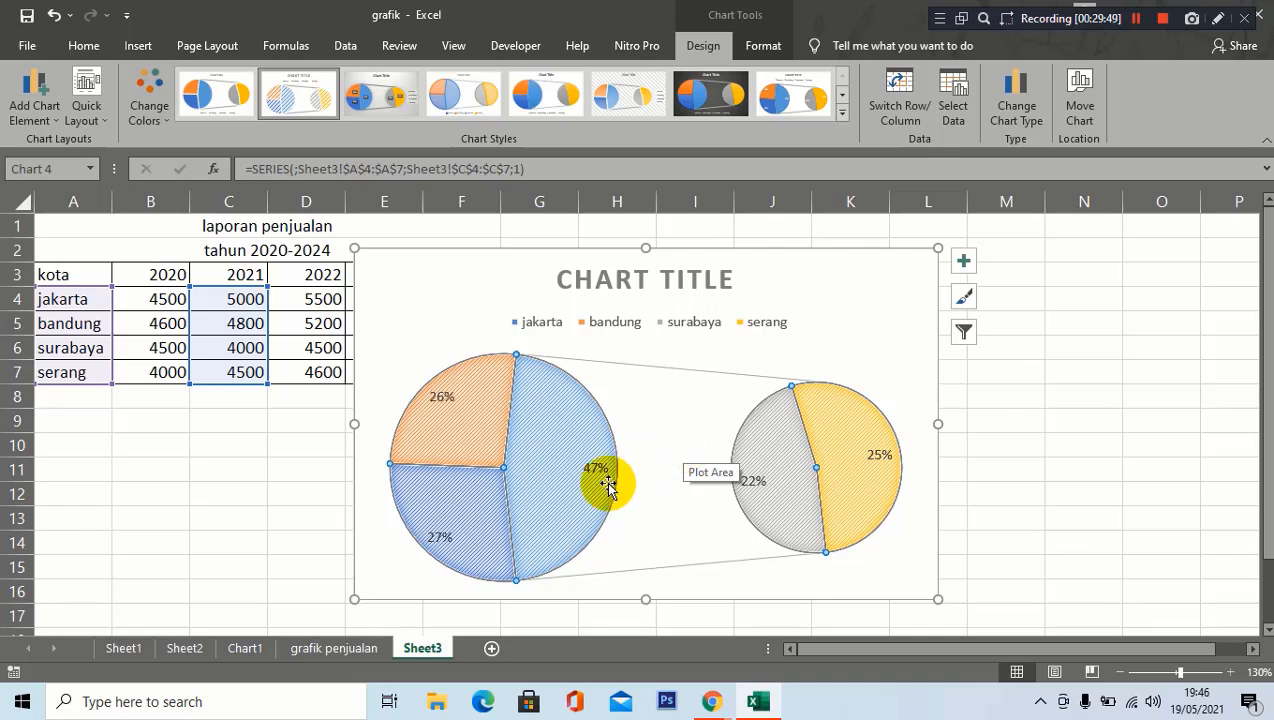
pyautogui.moveTo(468, 524)
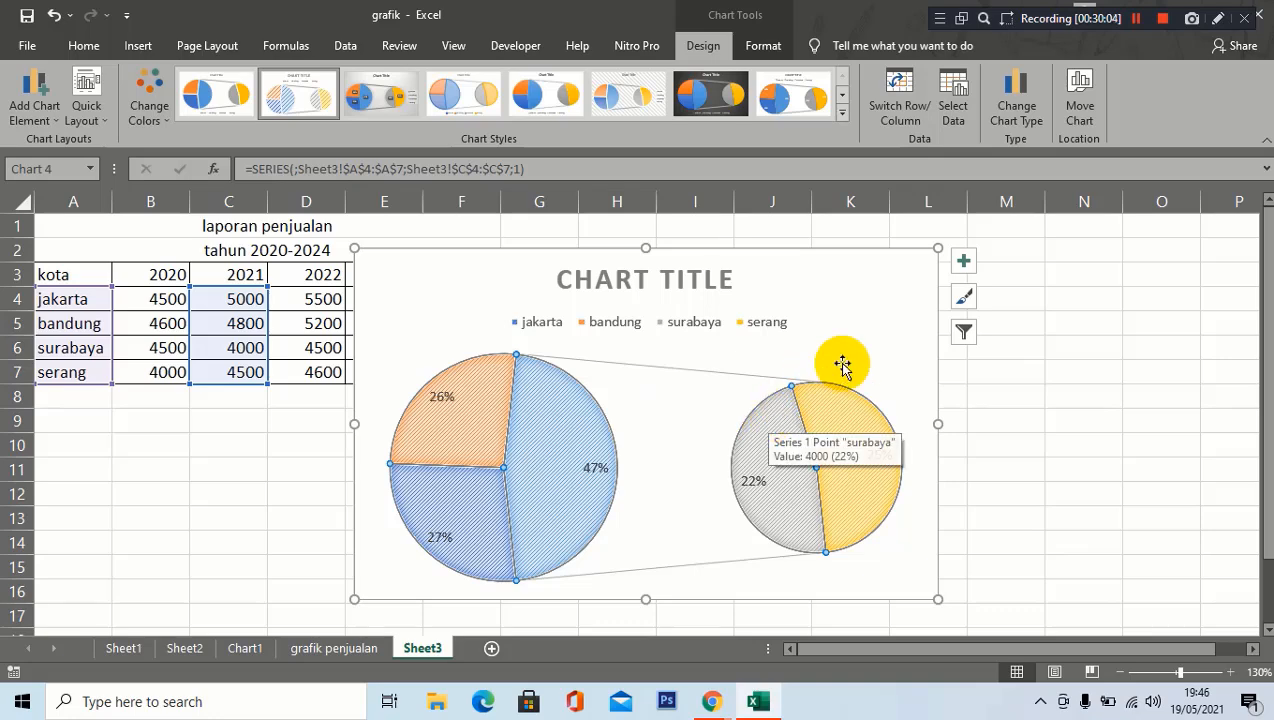
pyautogui.click(1063, 298)
pyautogui.click(794, 285)
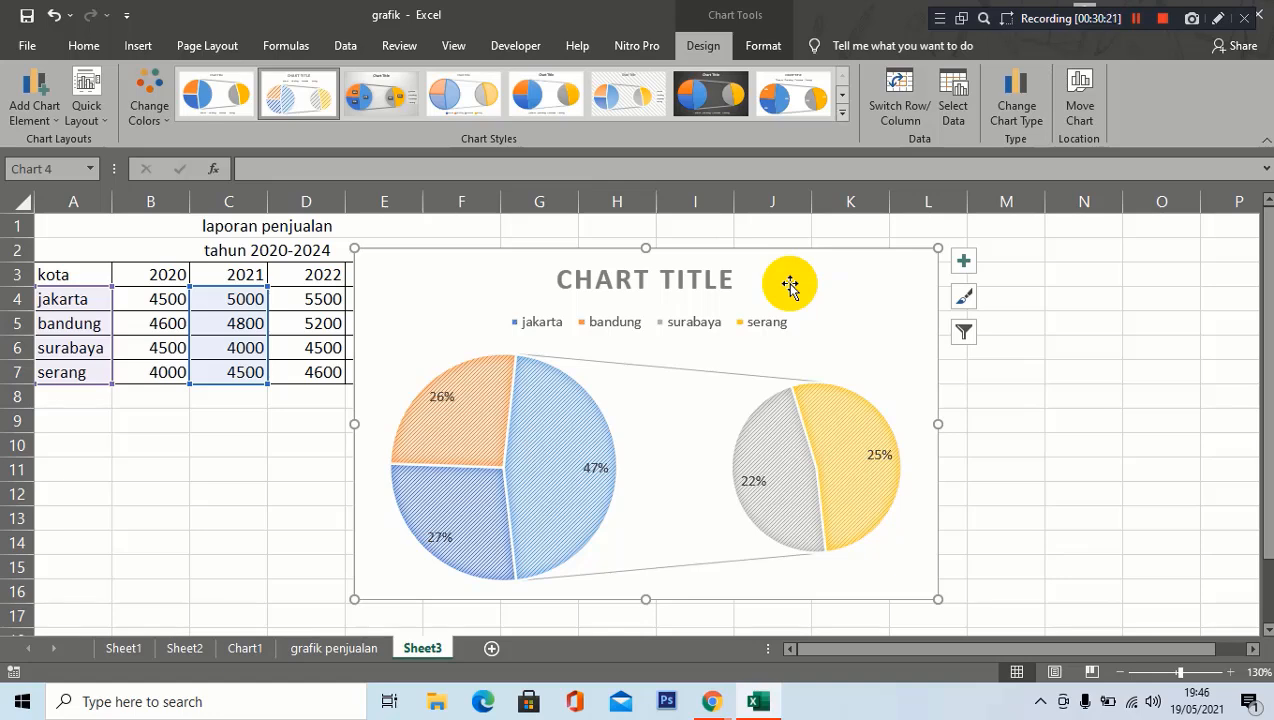
pyautogui.click(1008, 374)
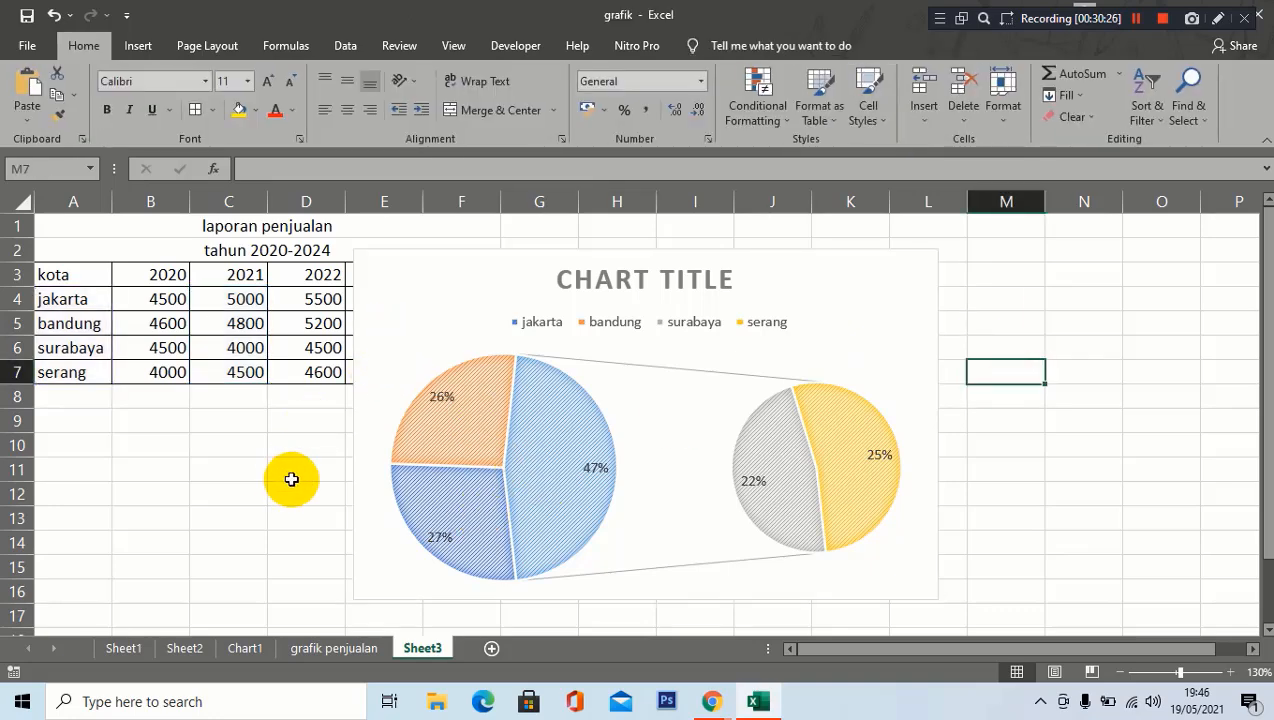
pyautogui.click(1160, 416)
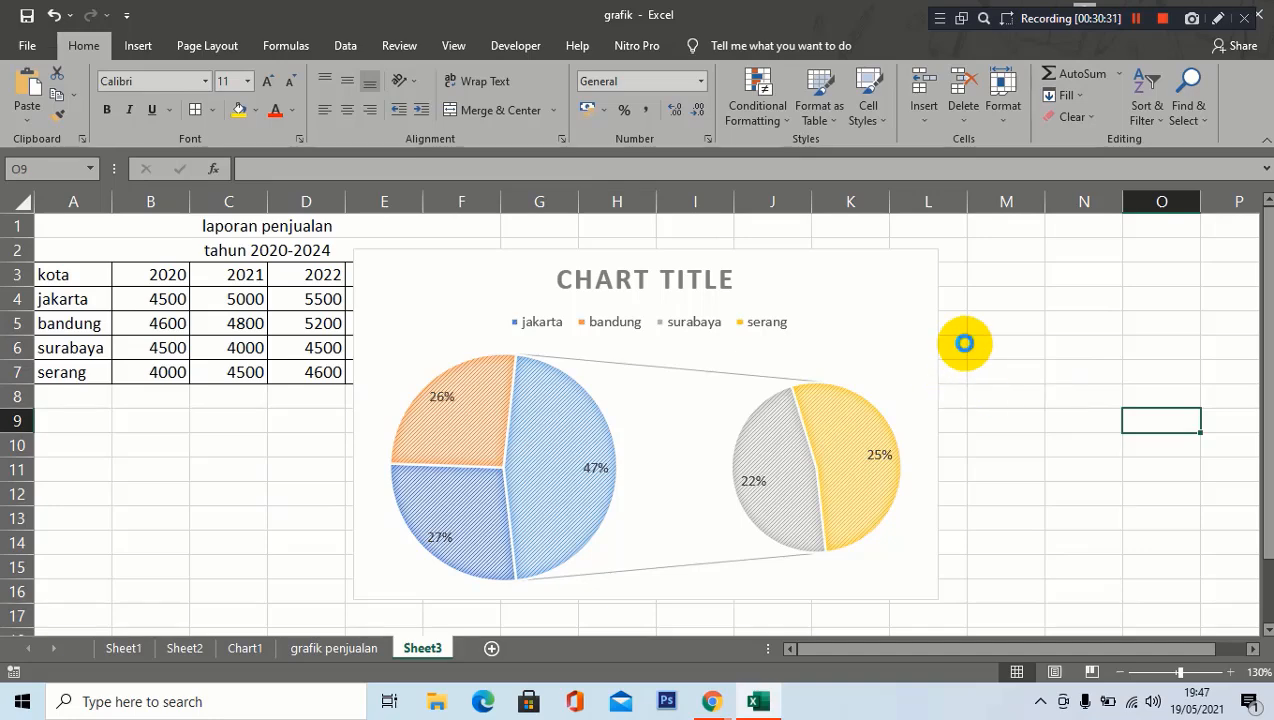
# Create a new blank workbook.
pyautogui.hotkey('ctrl', 'n')
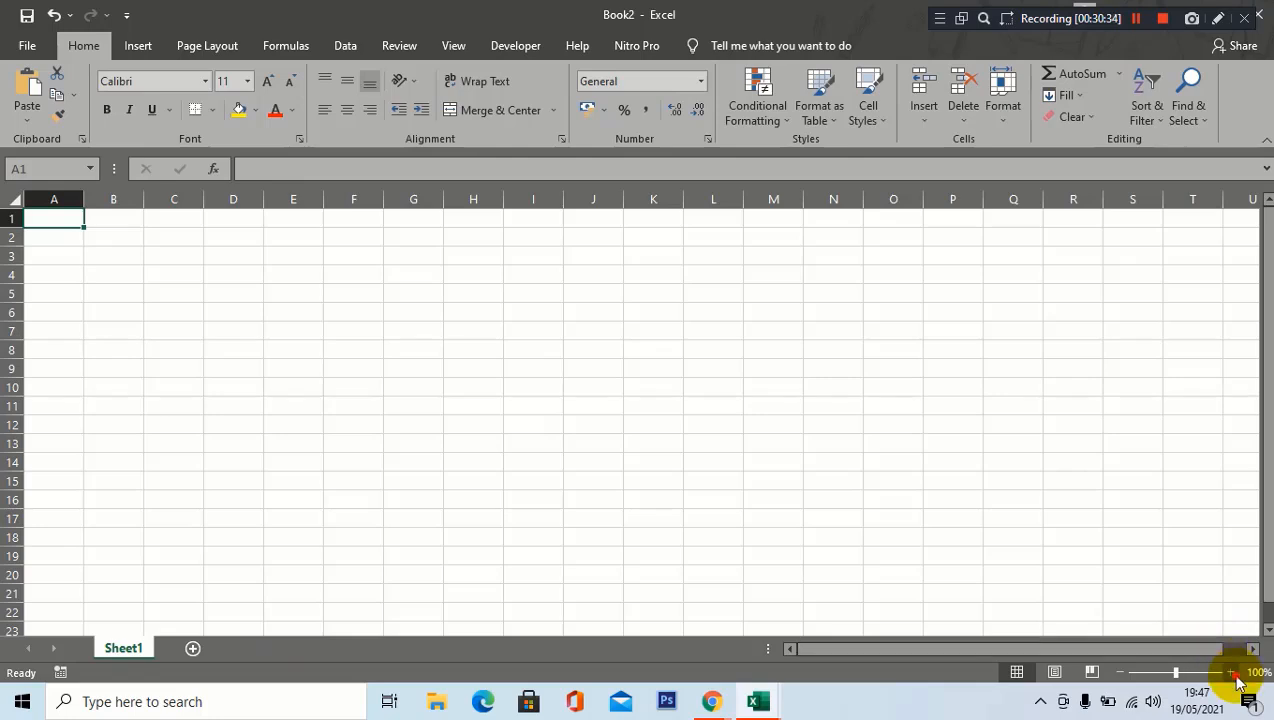
pyautogui.click(1230, 673)
pyautogui.click(1230, 673)
pyautogui.click(1230, 673)
pyautogui.click(1230, 673)
pyautogui.click(1230, 673)
pyautogui.click(505, 418)
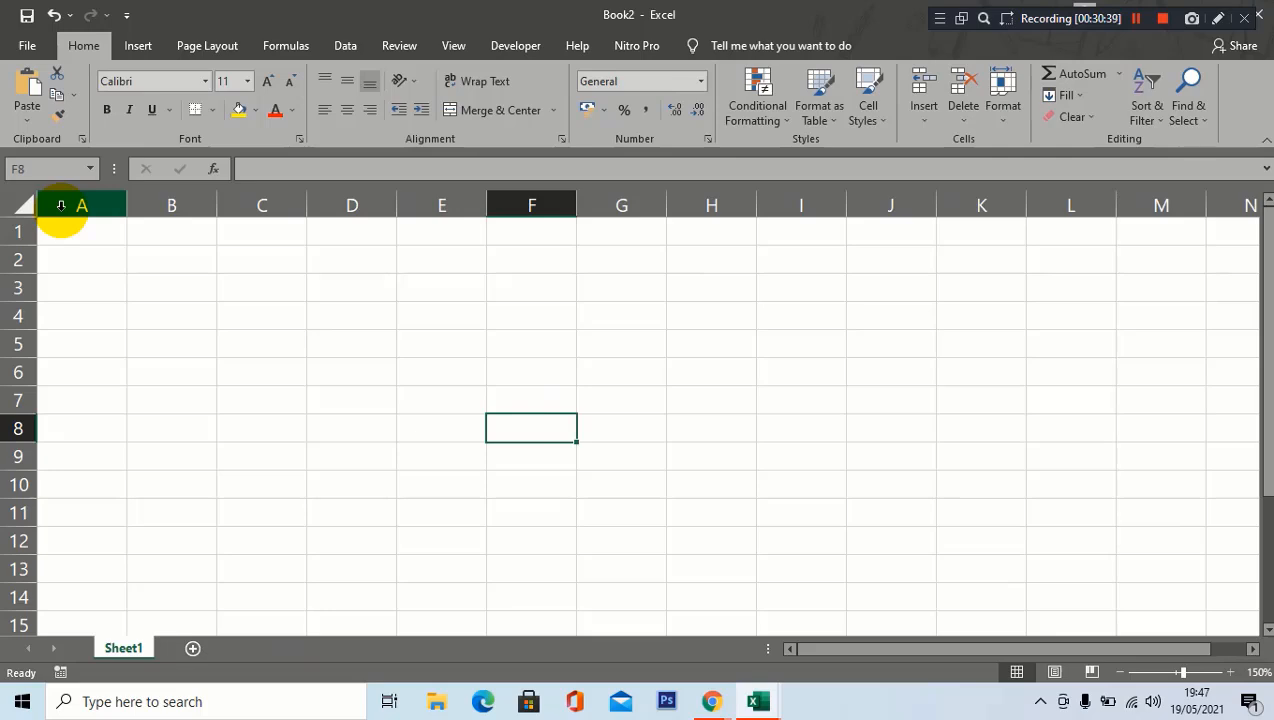
# Enter in A1 "database: adakah sekumpulan informasi,didalam ms excel berarti suatu range dari sel-sel yag paling sedikit terdiri dari kolom lebih dari 1 baris".
pyautogui.click(98, 229)
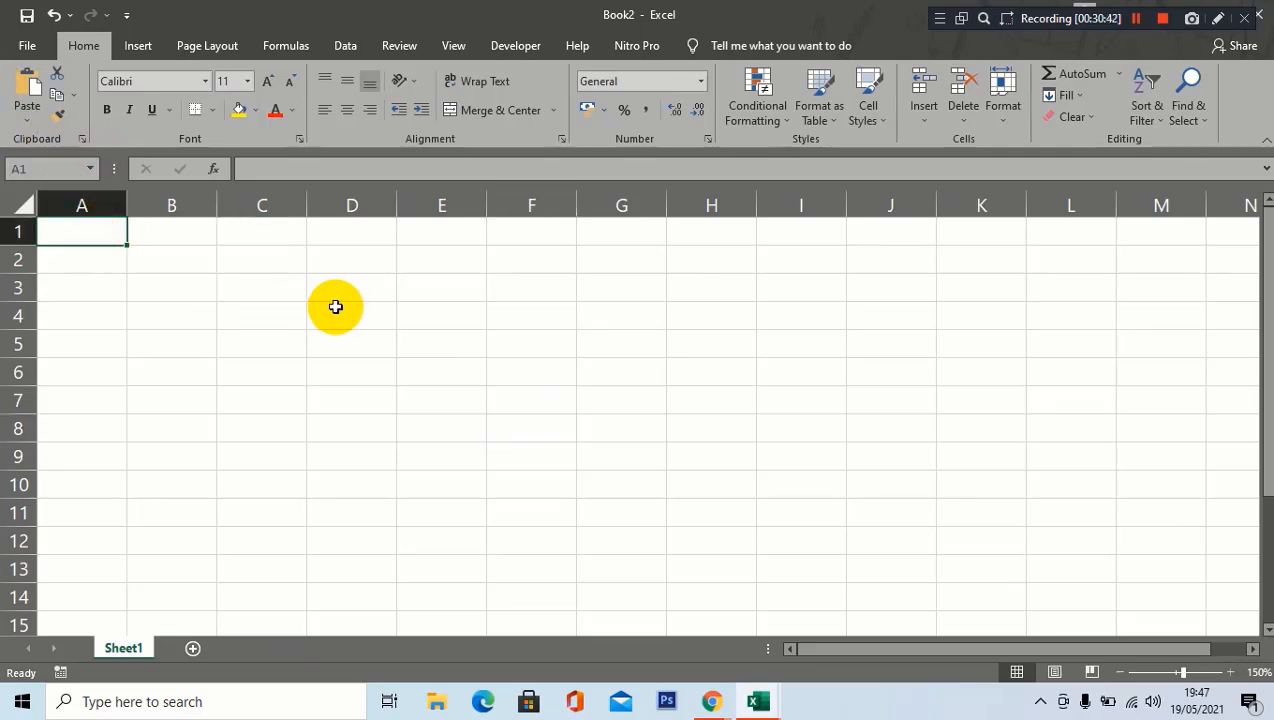
pyautogui.write('database')
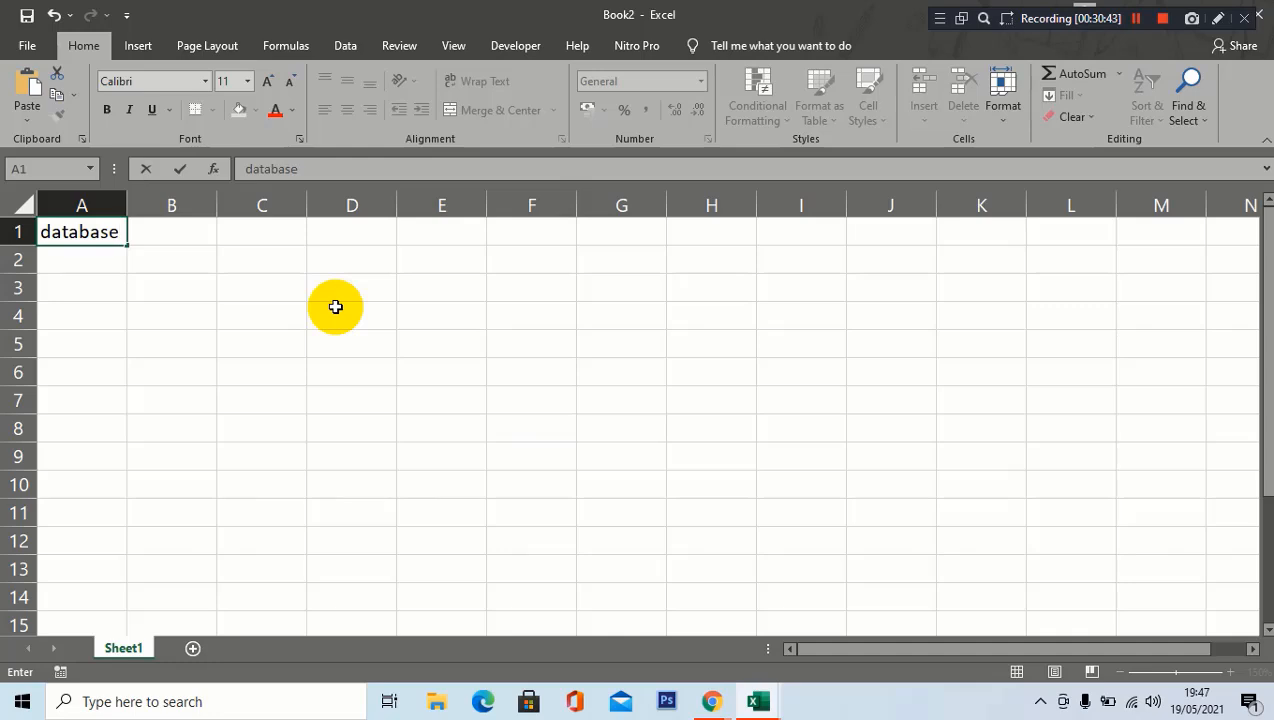
pyautogui.write(':')
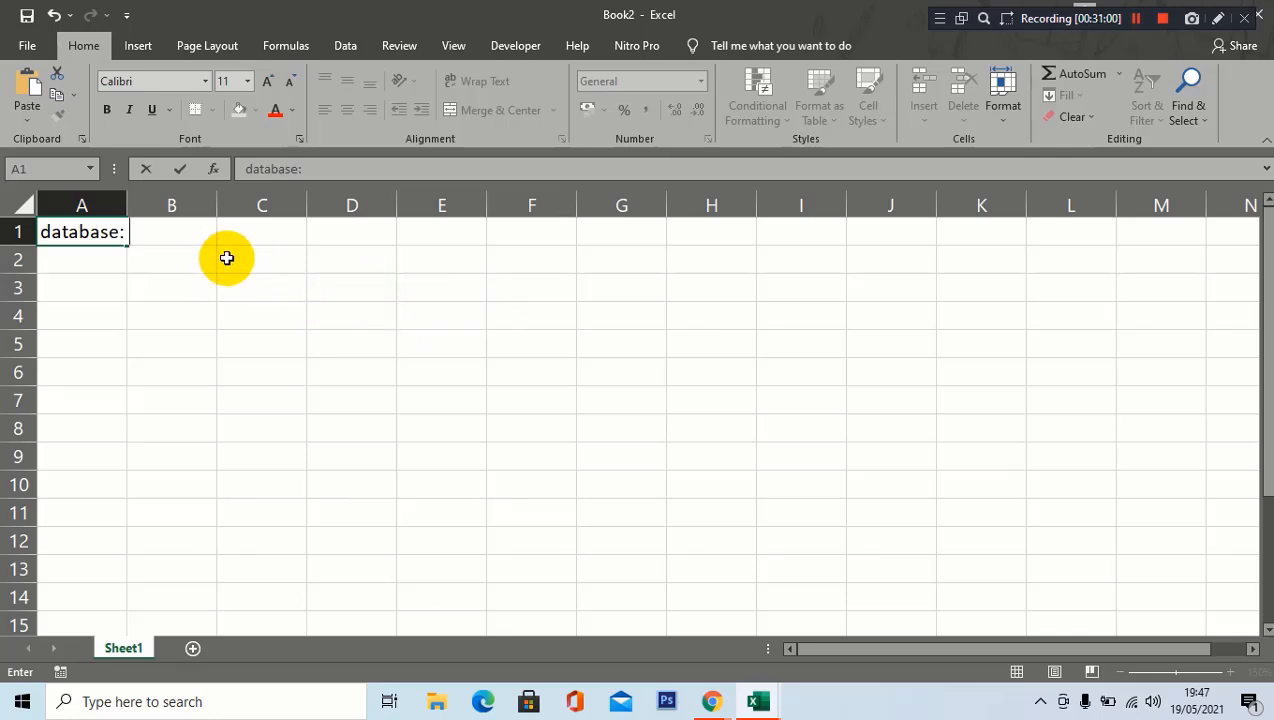
pyautogui.write('adakah')
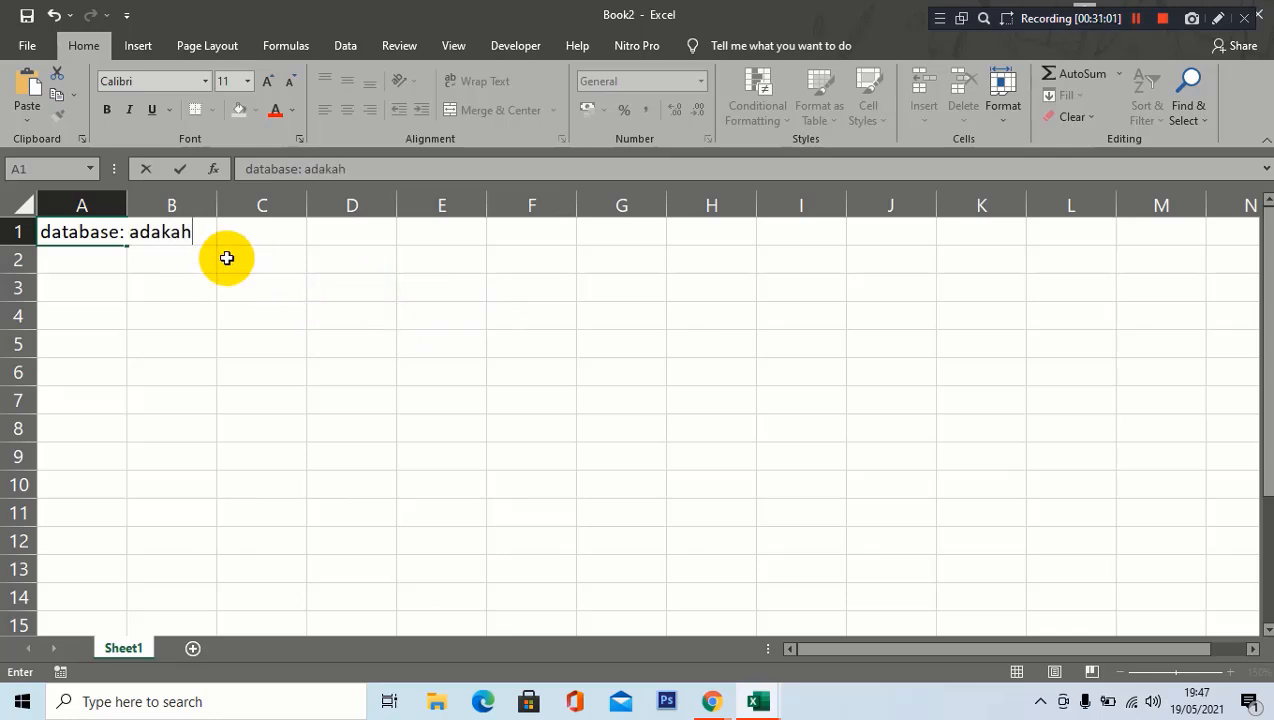
pyautogui.write(' sekumpulan')
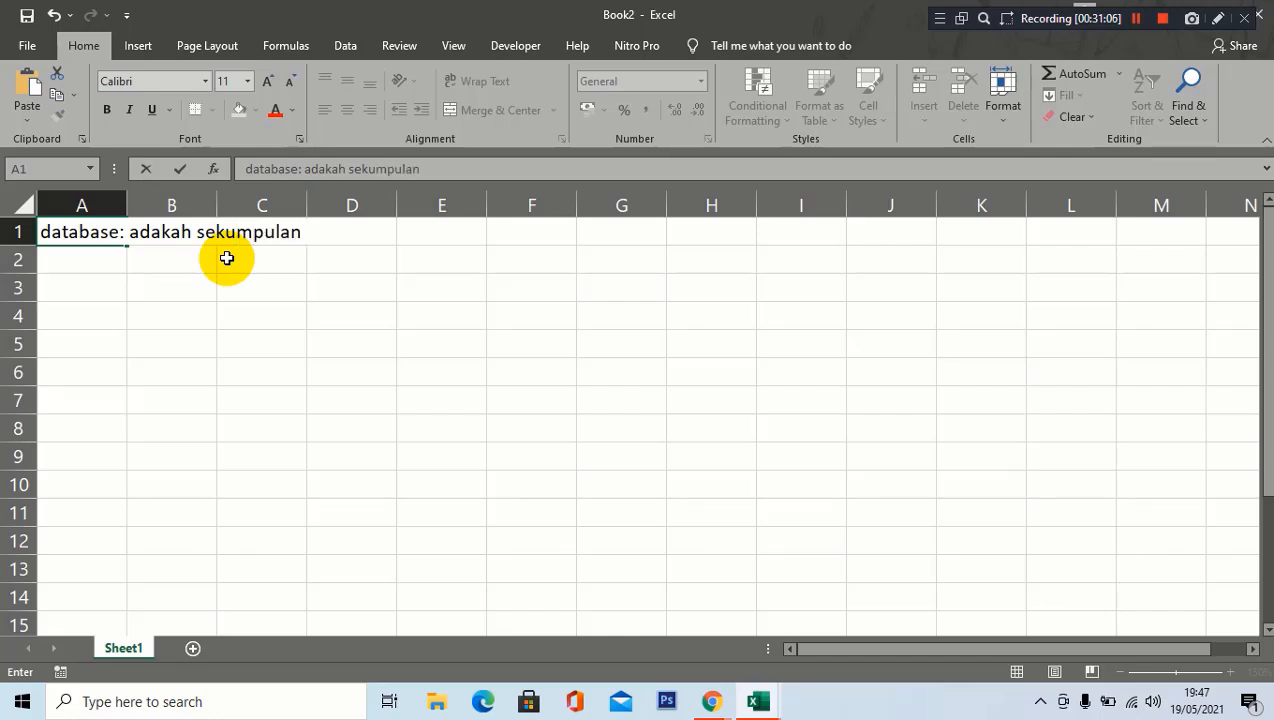
pyautogui.write(' informasi')
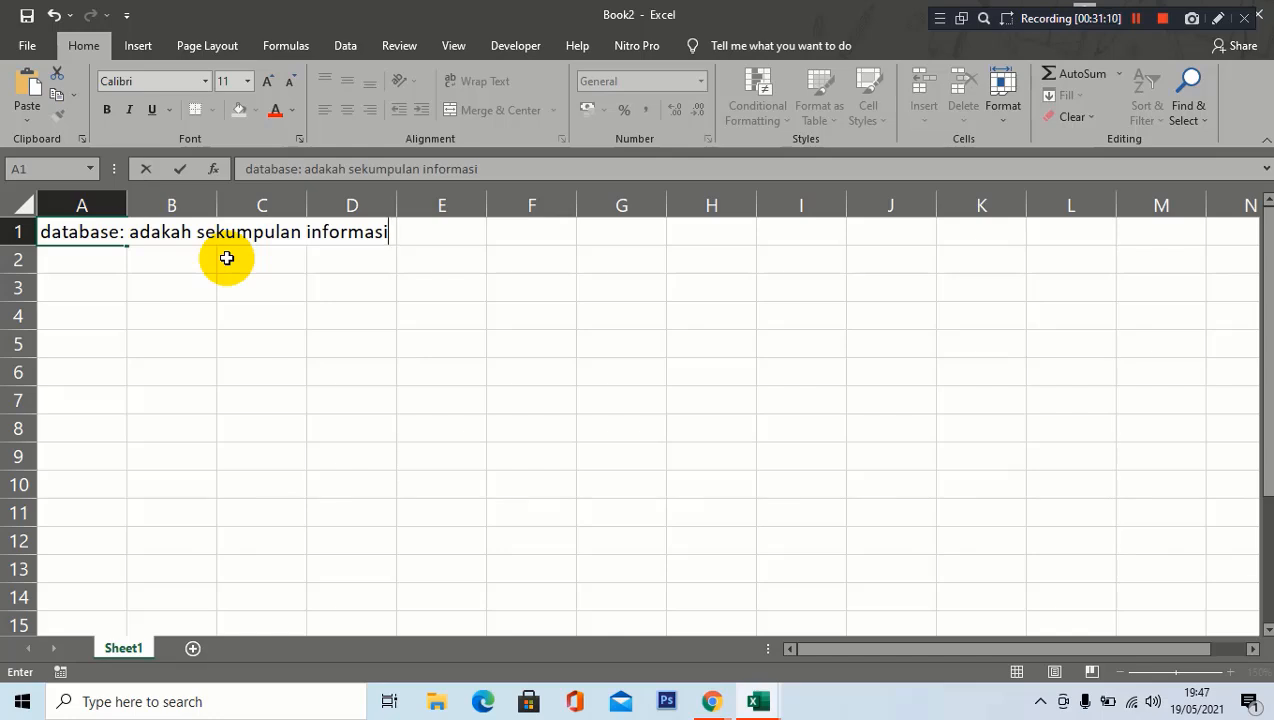
pyautogui.write(',didalam ')
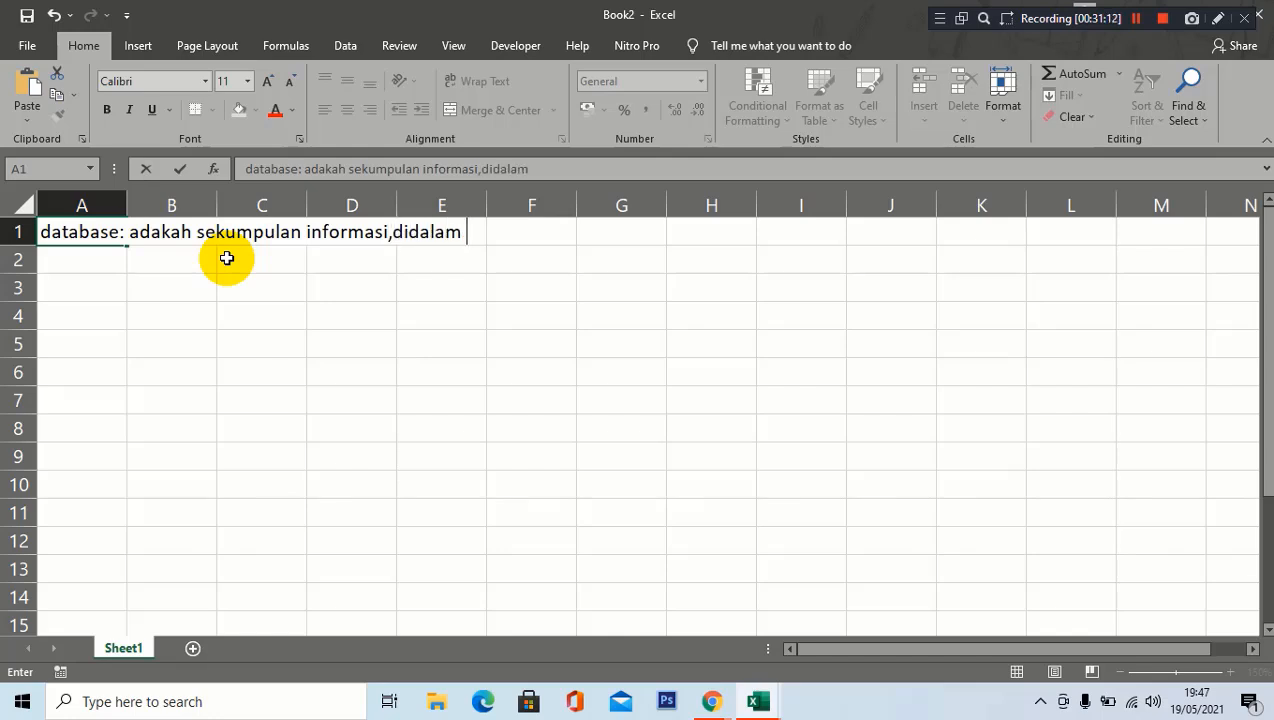
pyautogui.write('ms excel')
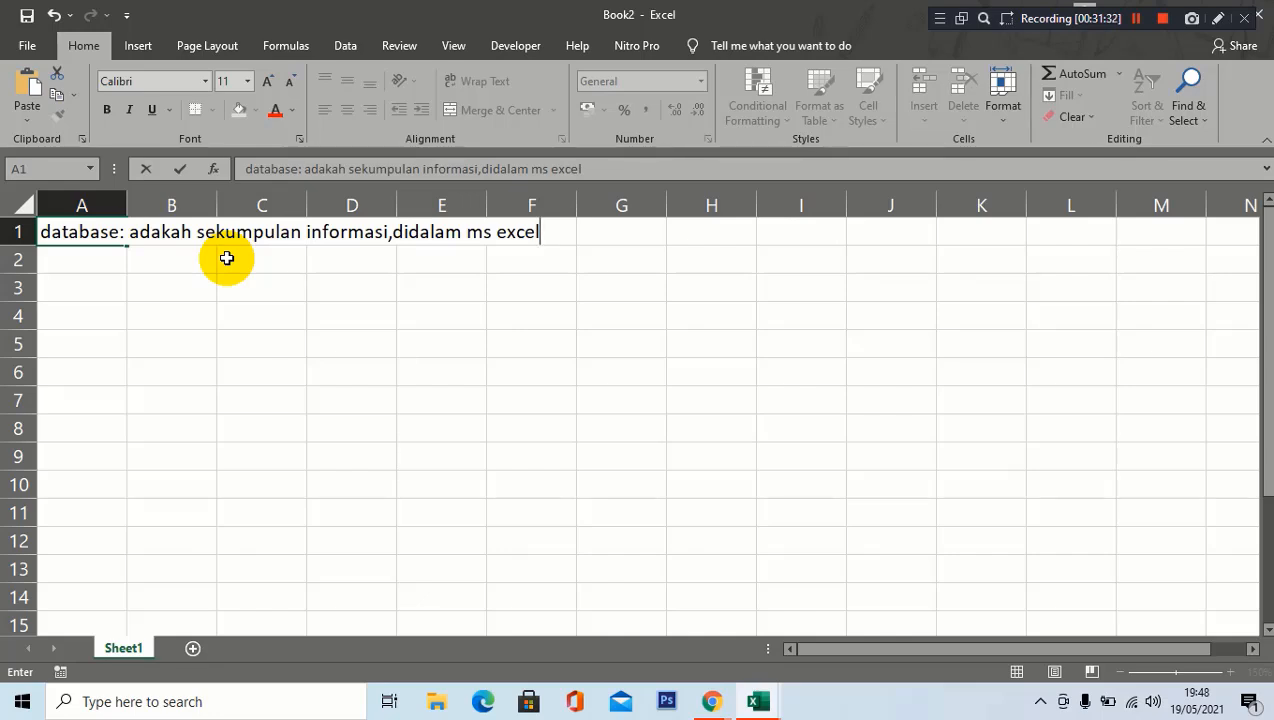
pyautogui.write('berart')
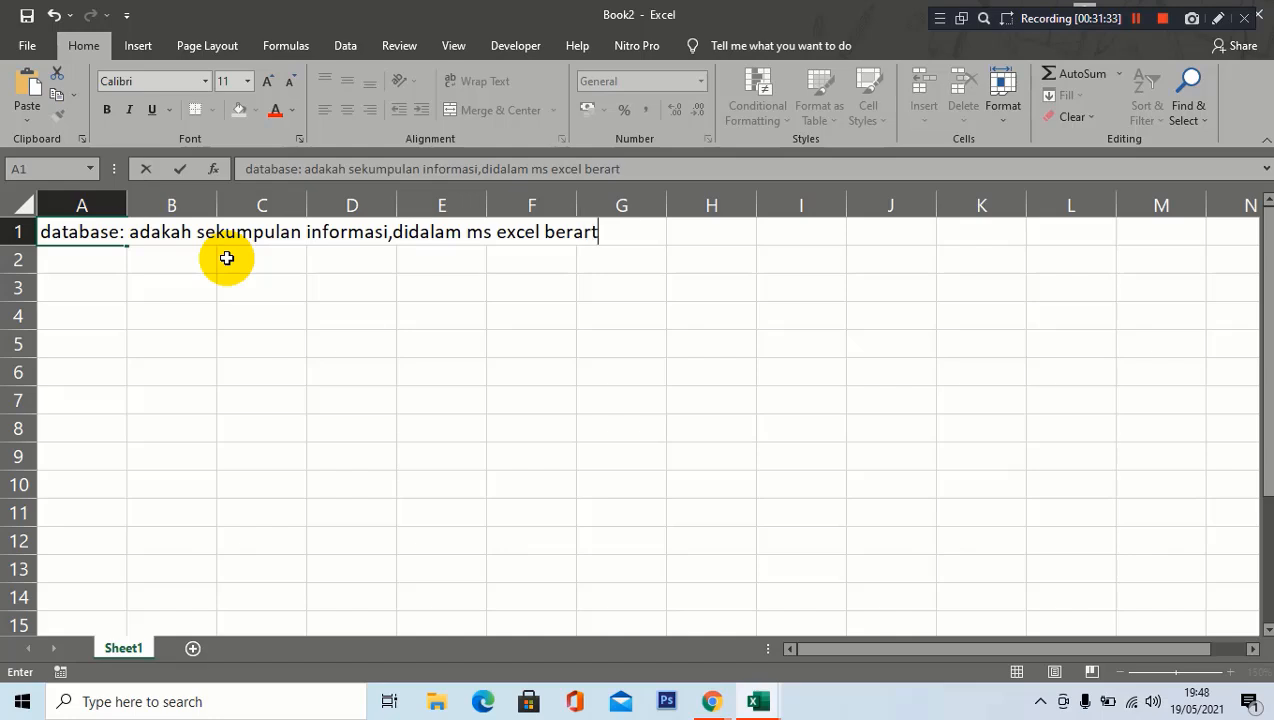
pyautogui.write('i suatu range')
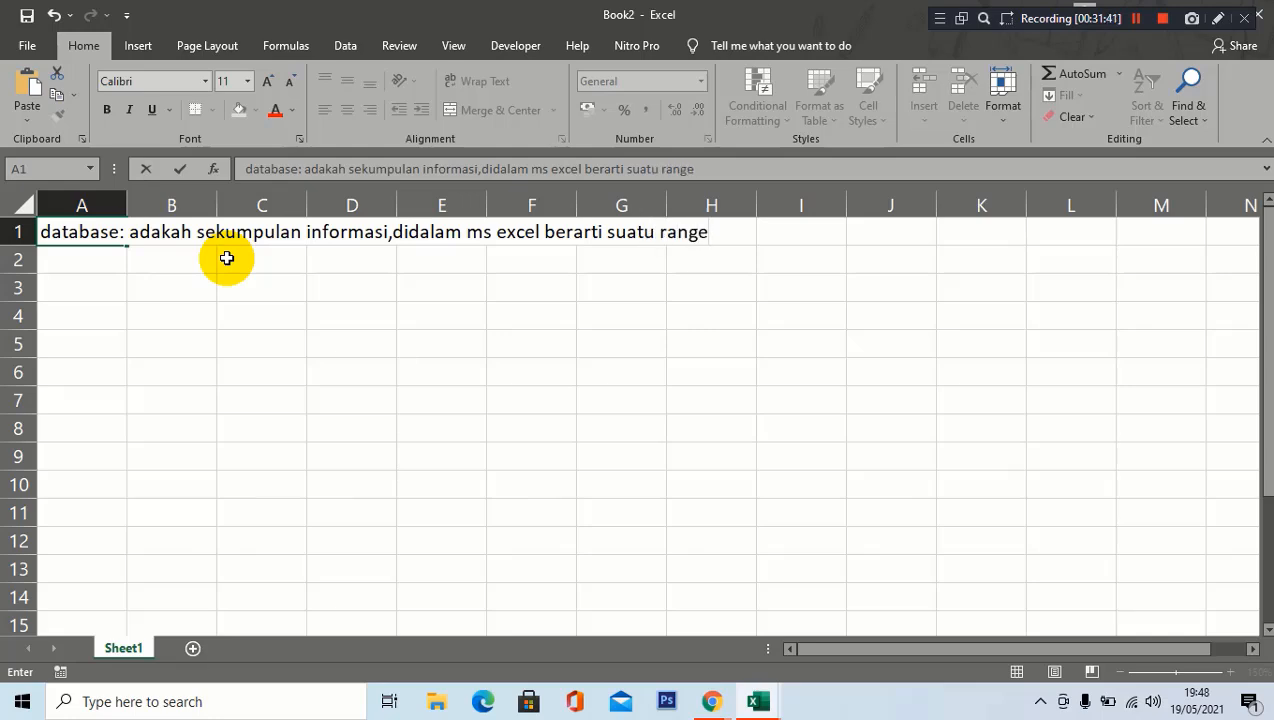
pyautogui.write(' dari sel-sel')
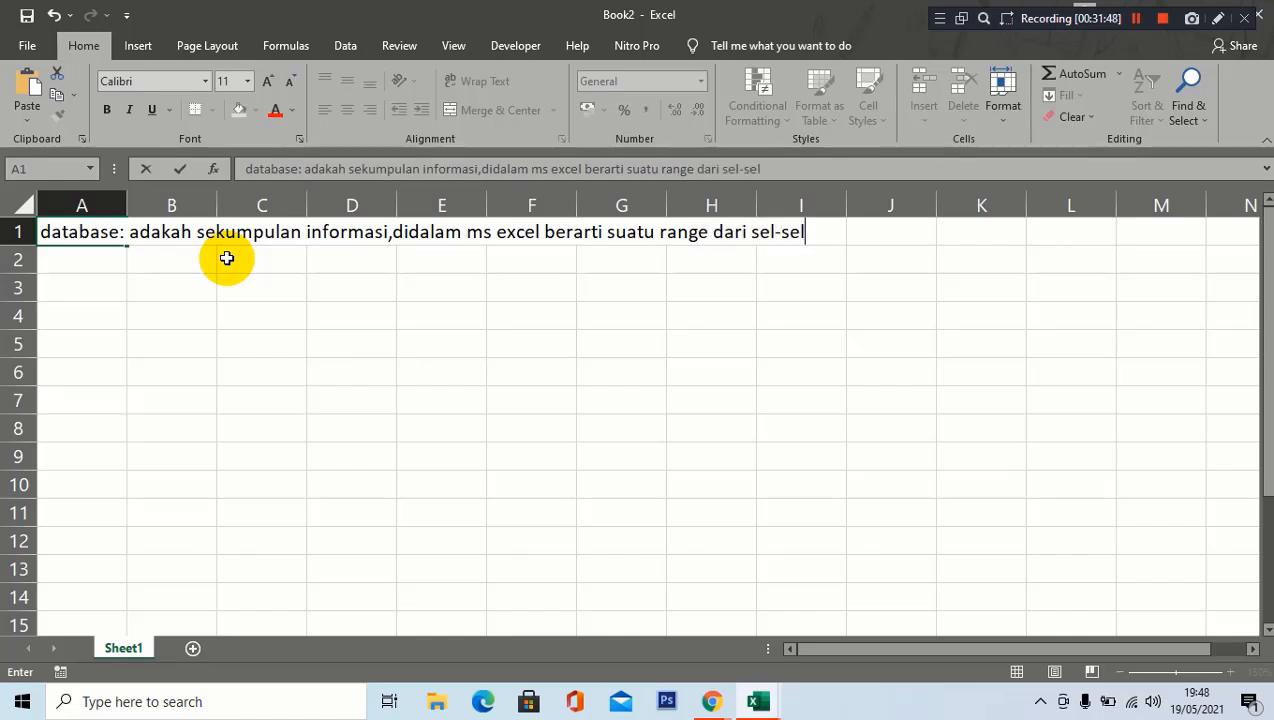
pyautogui.write(' ya')
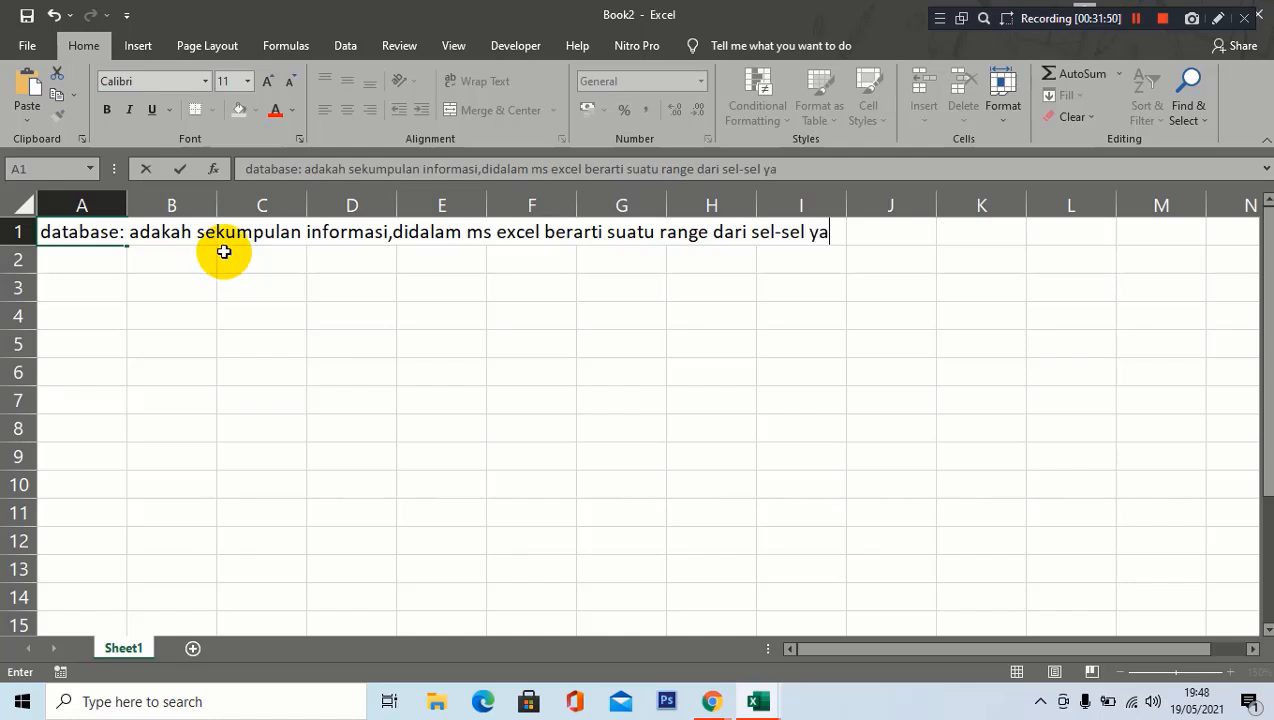
pyautogui.write('g paling ')
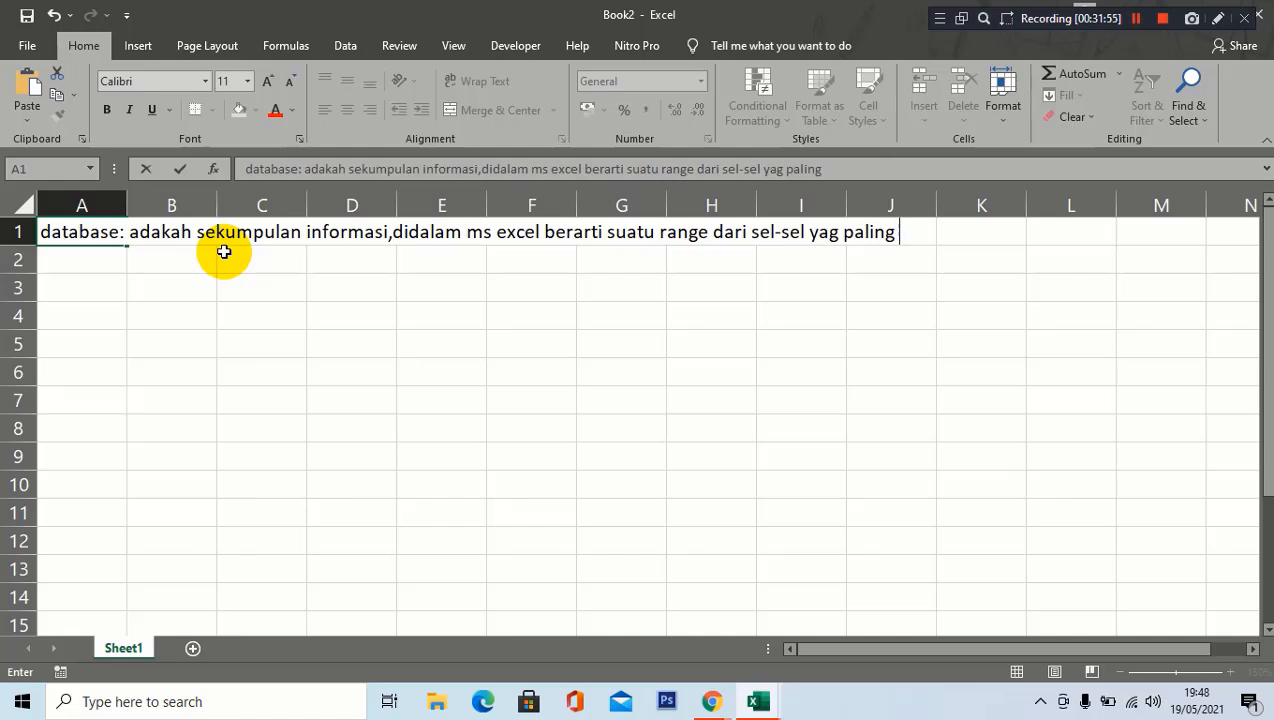
pyautogui.write('sediki')
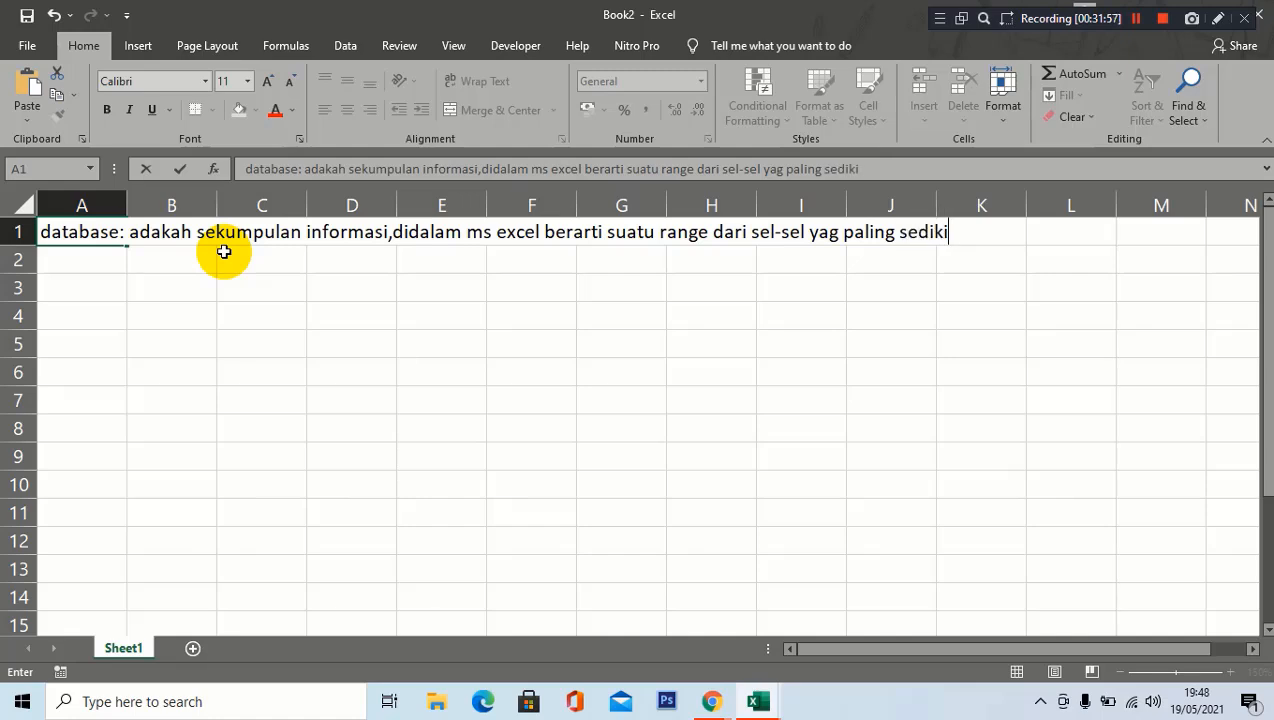
pyautogui.write('t terdiri da')
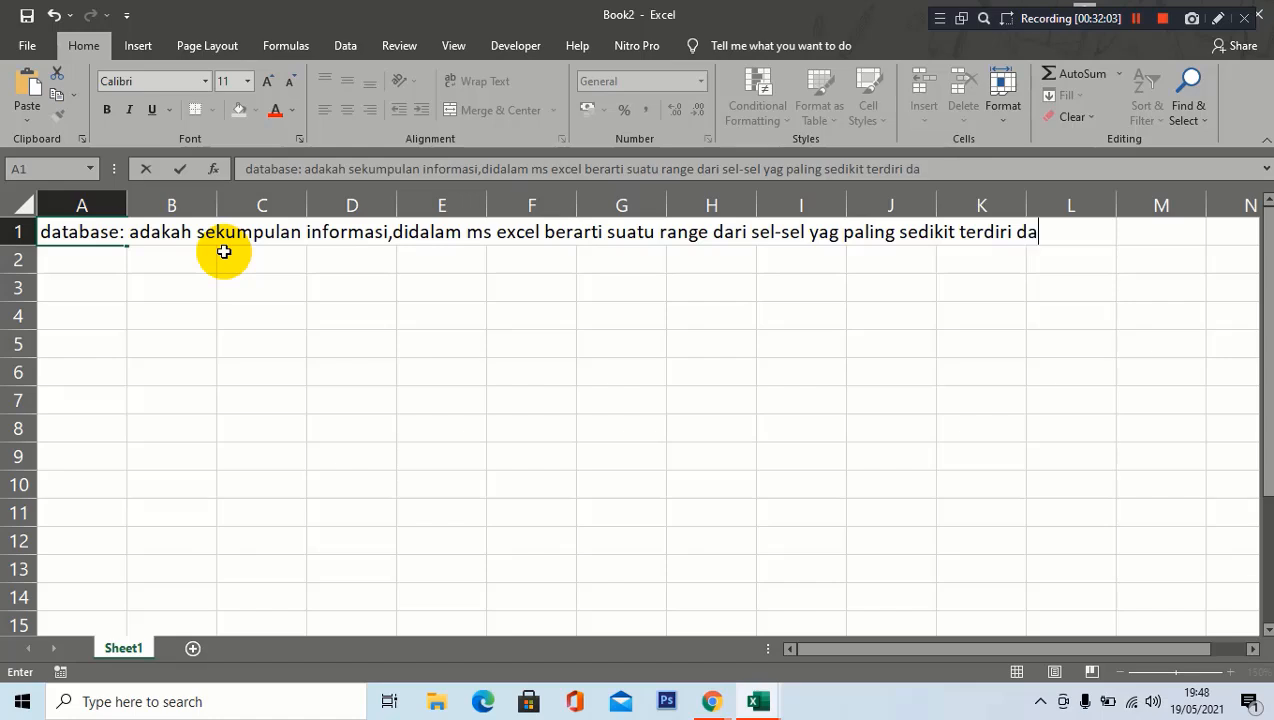
pyautogui.write('ri kolom')
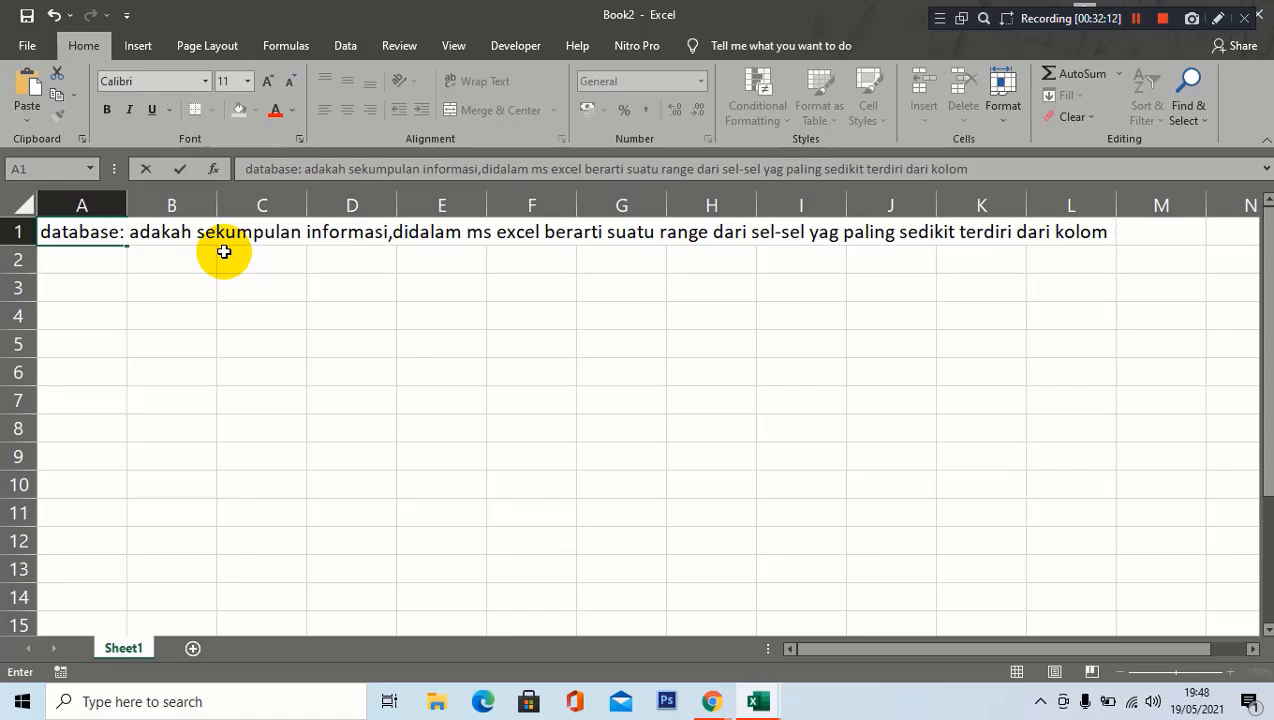
pyautogui.write('lebih da')
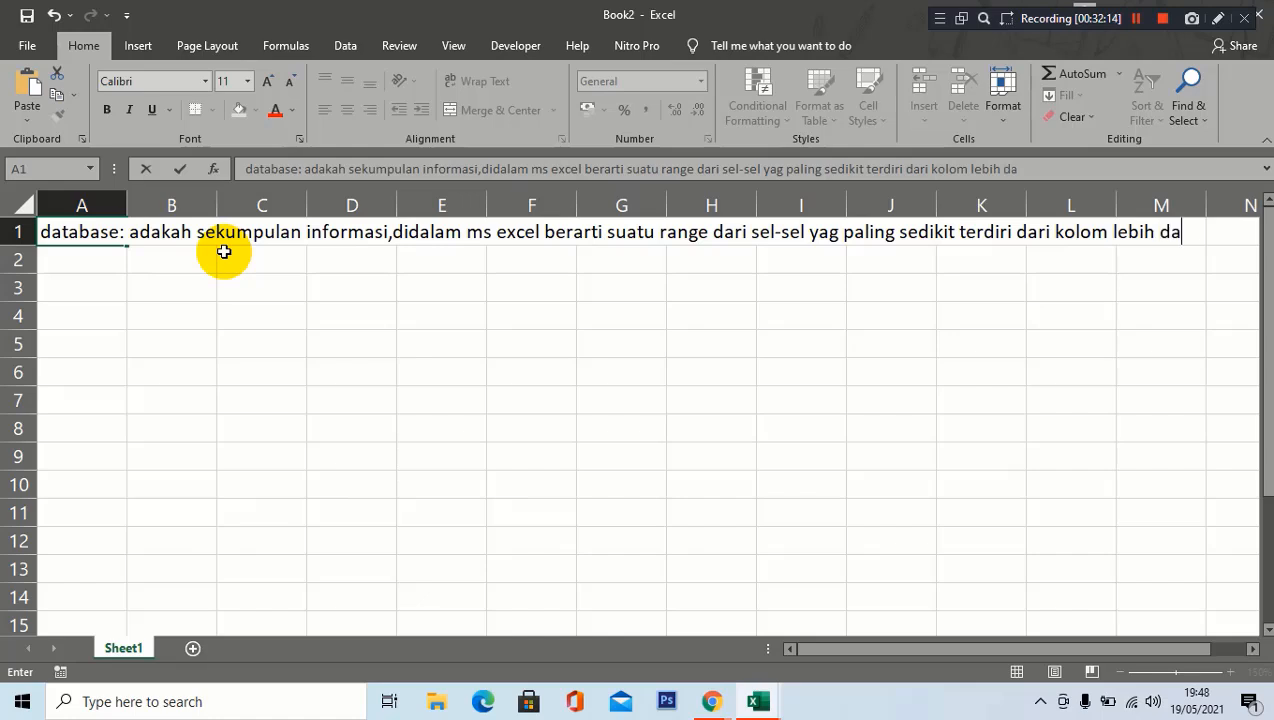
pyautogui.write('ri 1 baris')
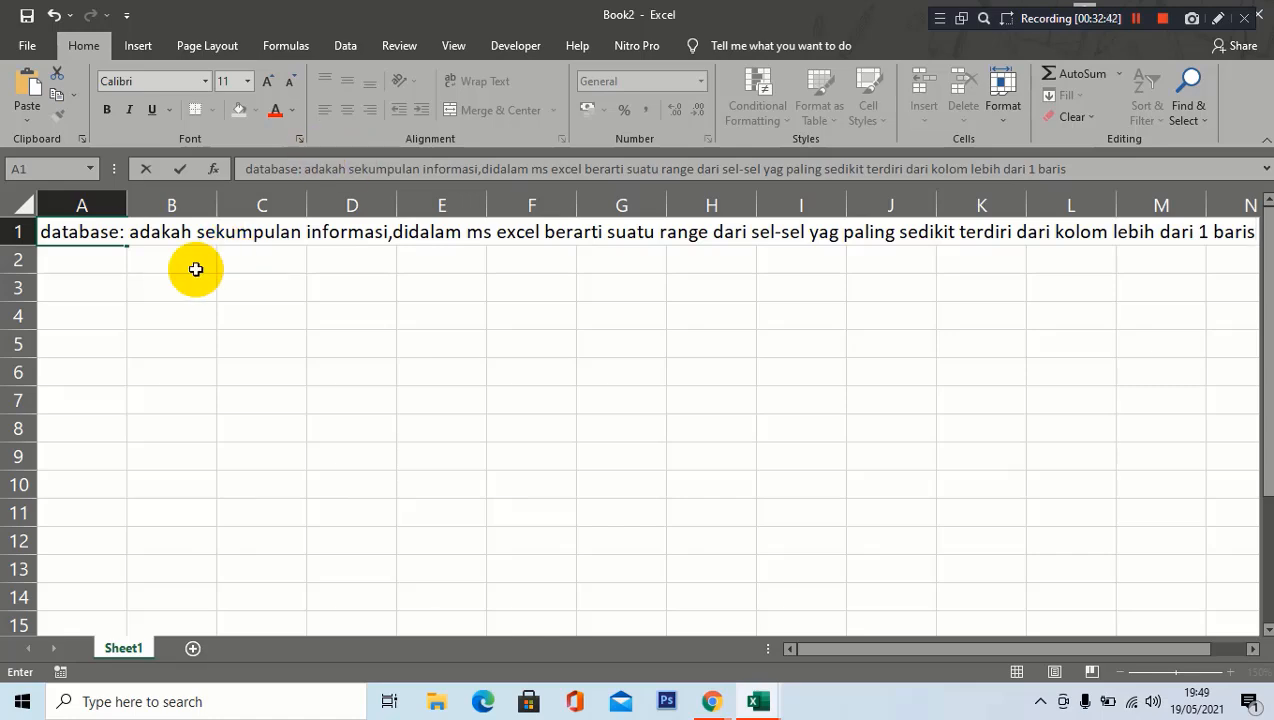
# Enter the example heading "contoh databse sederhana" in cell A3.
pyautogui.click(98, 287)
pyautogui.write('con')
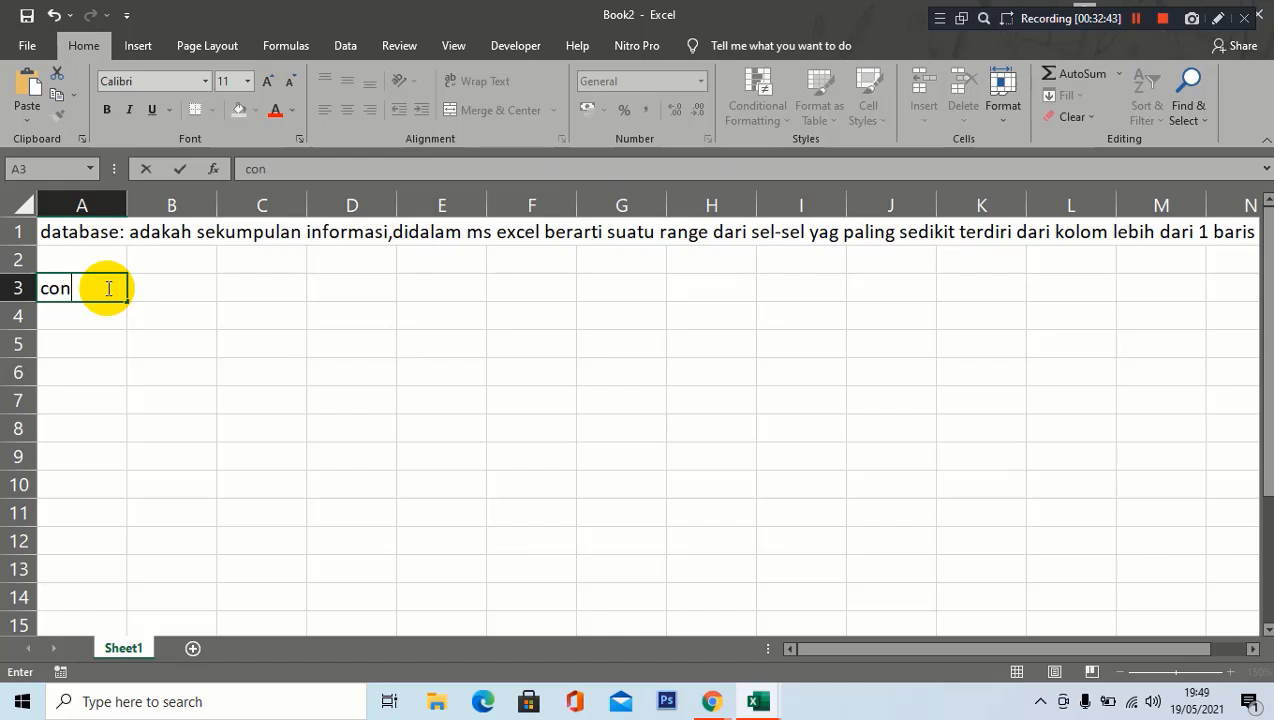
pyautogui.write('toh data')
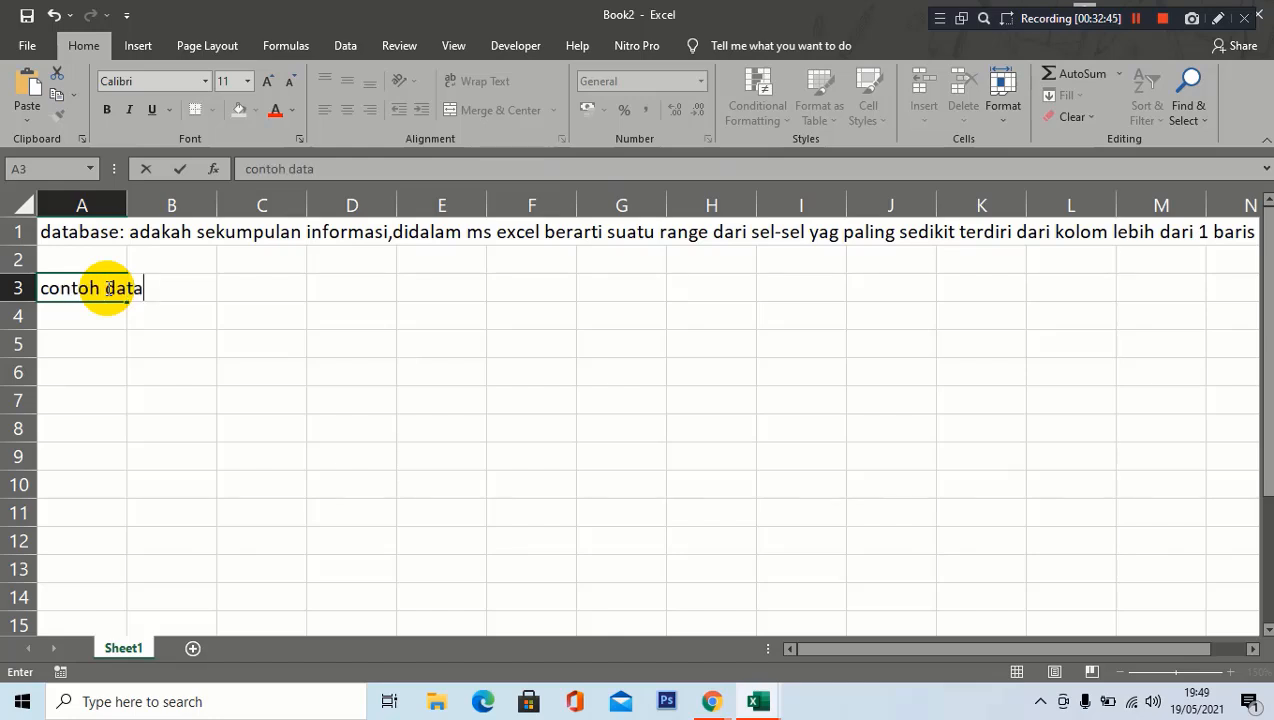
pyautogui.write('bse sederhana')
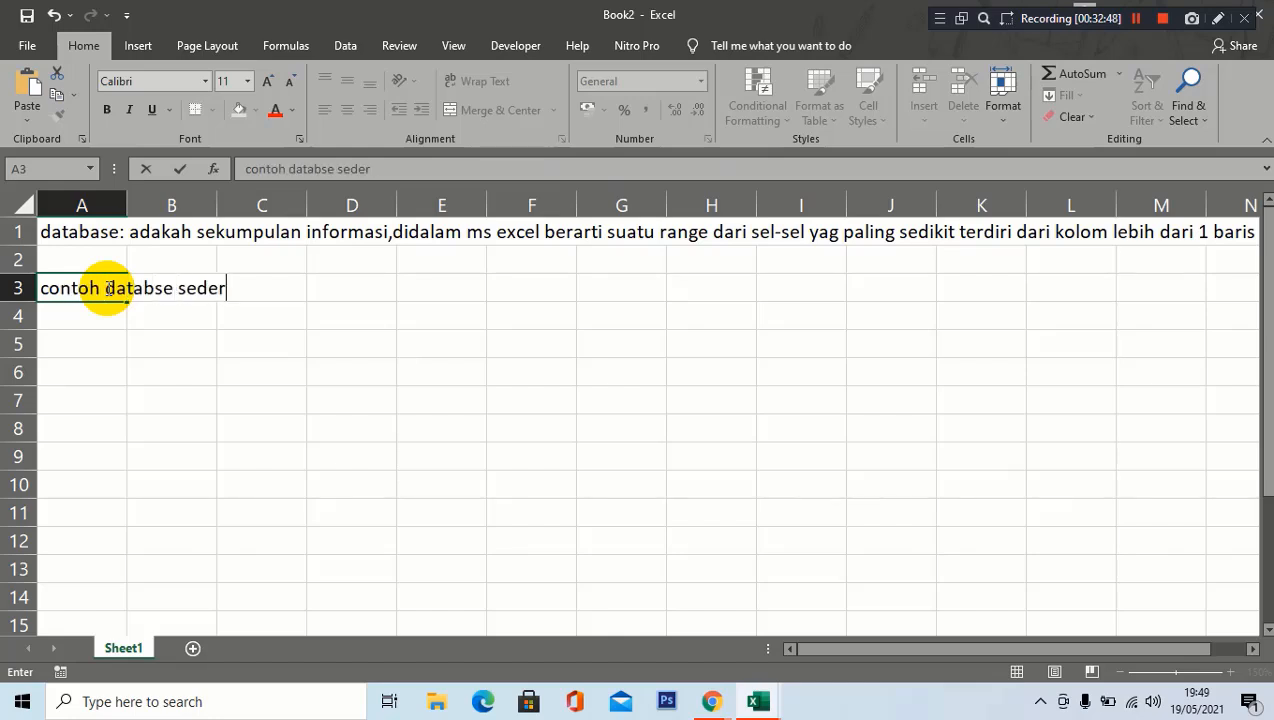
pyautogui.press('Return')
# Enter the column headers nama, nip and gaji in cells A5, B5 and C5.
pyautogui.press('Return')
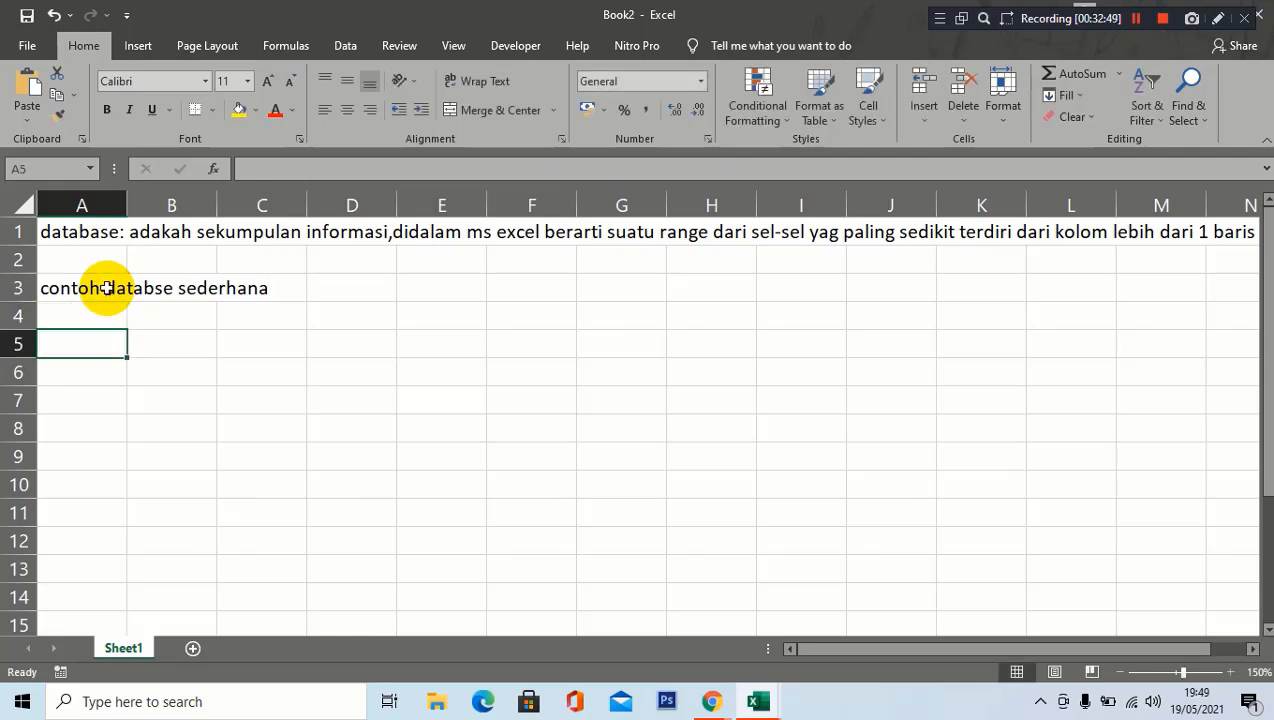
pyautogui.write('nama')
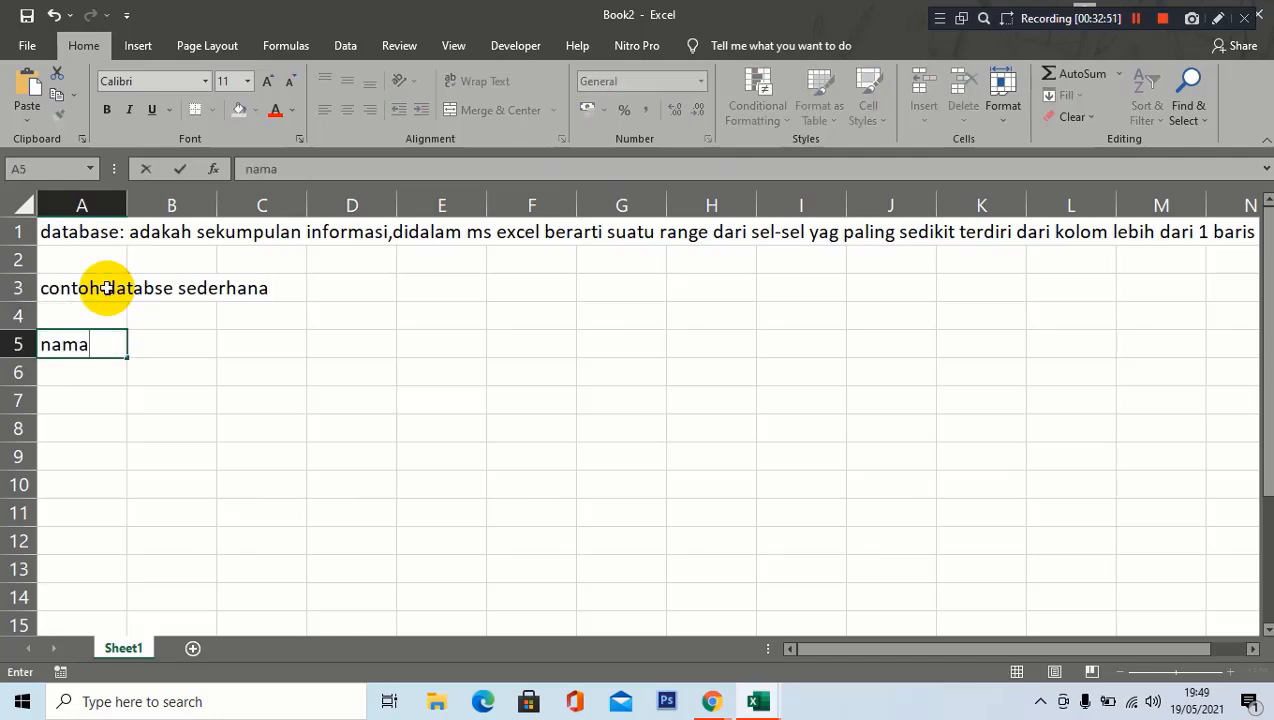
pyautogui.press('Tab')
pyautogui.write('ip')
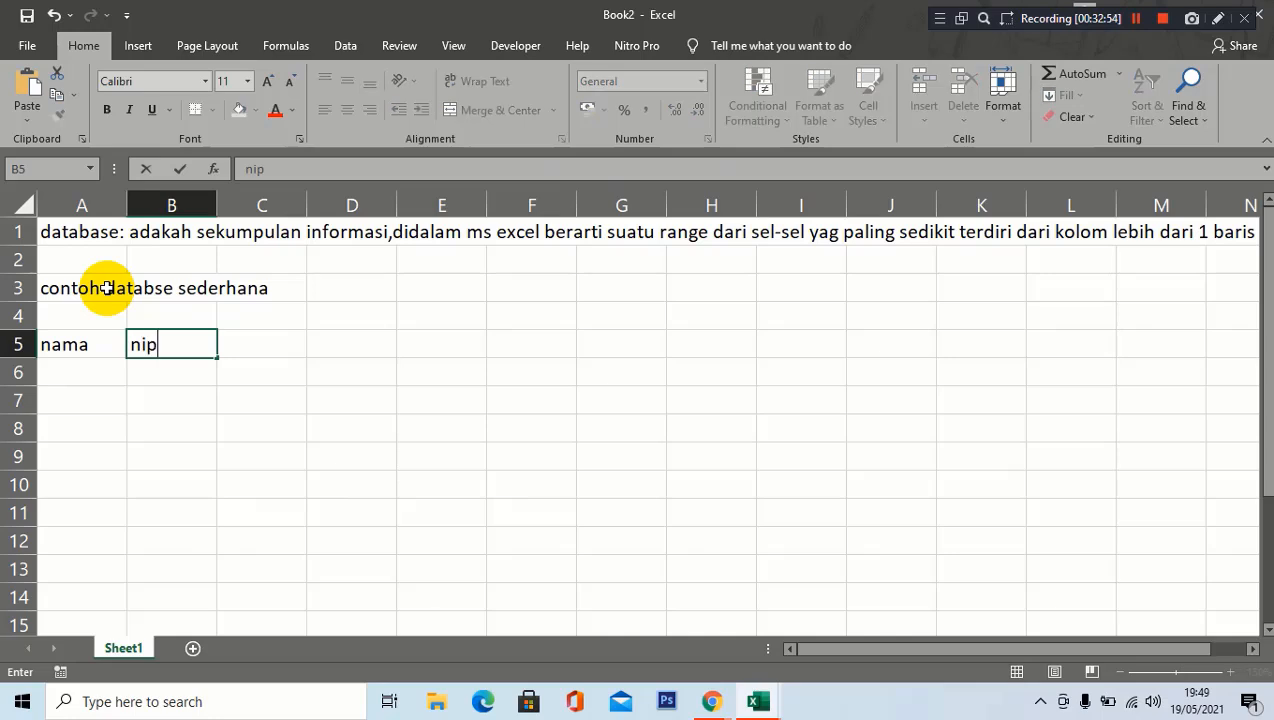
pyautogui.press('Tab')
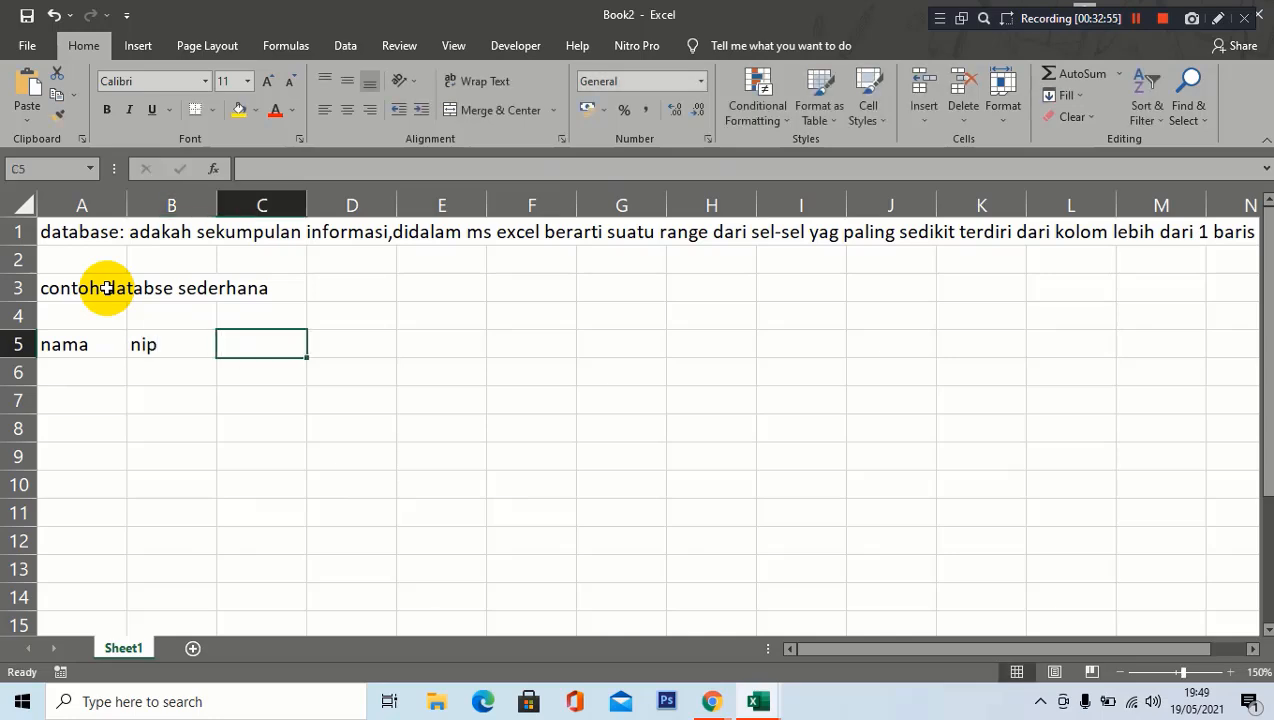
pyautogui.write('h')
pyautogui.press('BackSpace')
pyautogui.write('gasji')
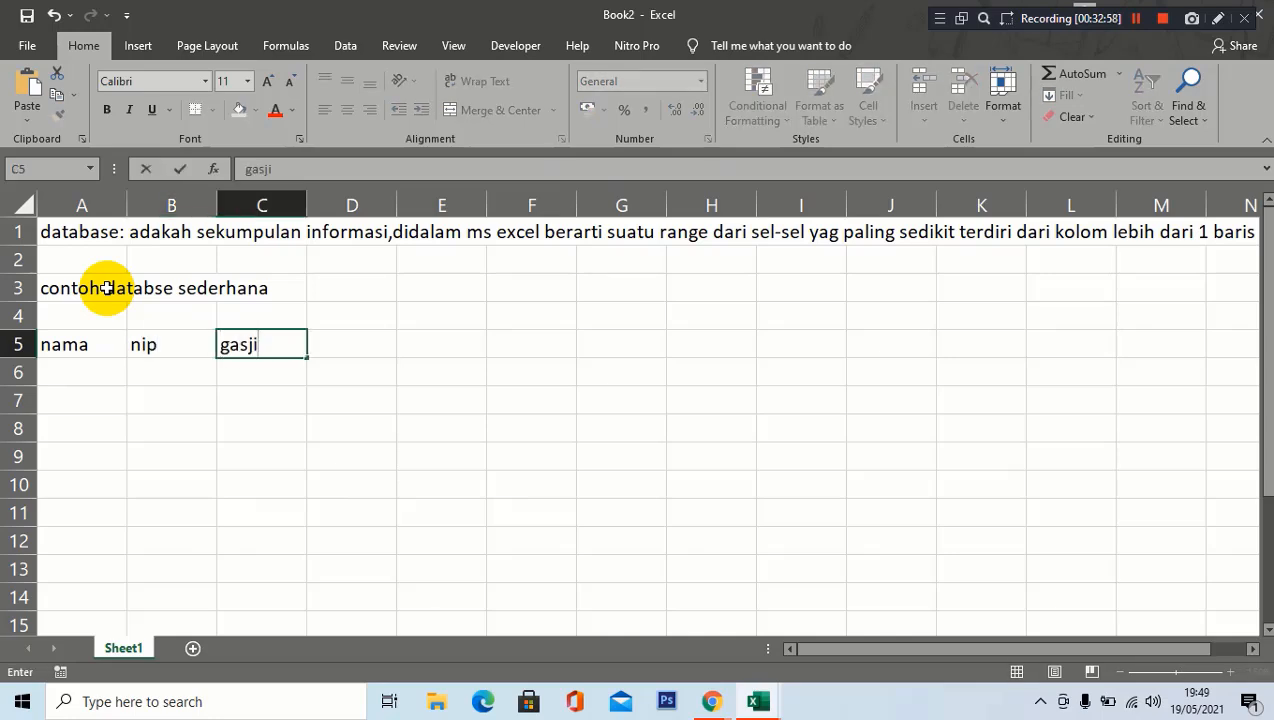
pyautogui.press('BackSpace')
pyautogui.press('BackSpace')
pyautogui.press('BackSpace')
pyautogui.write('ji')
pyautogui.press('Return')
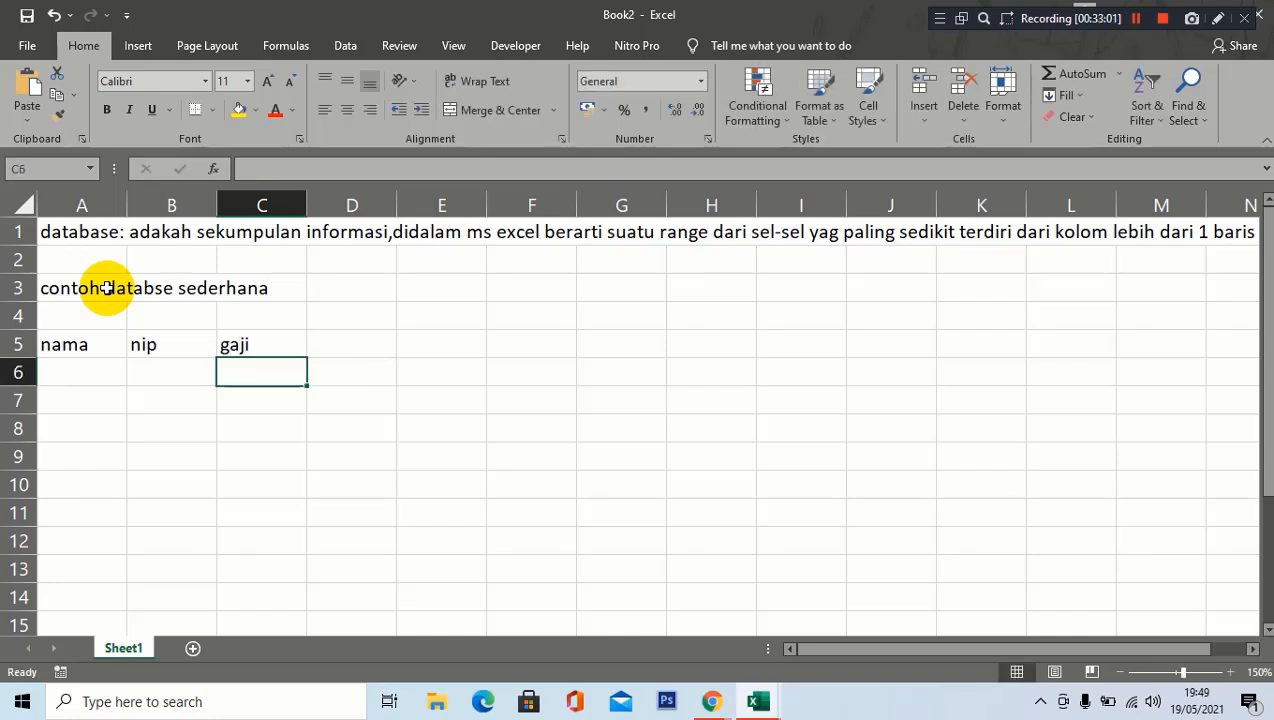
# Enter the first person's name in cell A6 under the nama header.
pyautogui.press('Left')
pyautogui.press('Left')
pyautogui.write('hikmatiar')
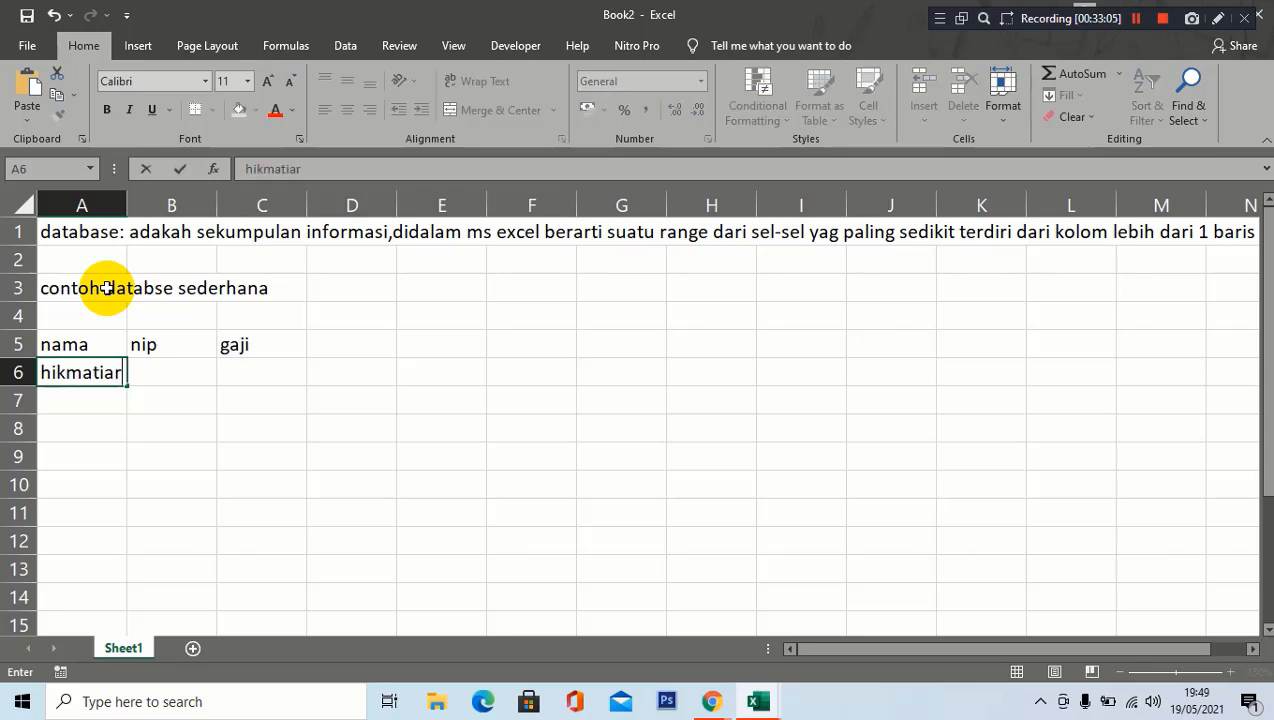
pyautogui.press('Return')
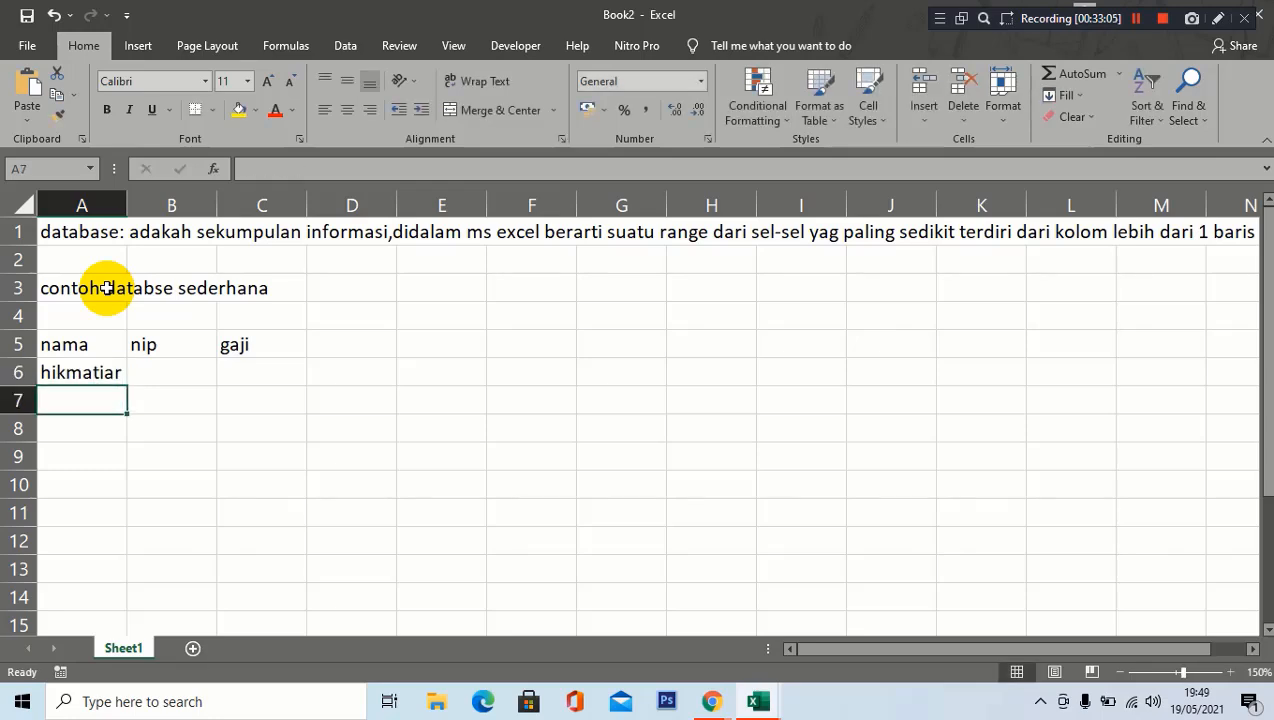
# Enter the next three people's names in cells A7, A8 and A9 under the nama header.
pyautogui.write('susi')
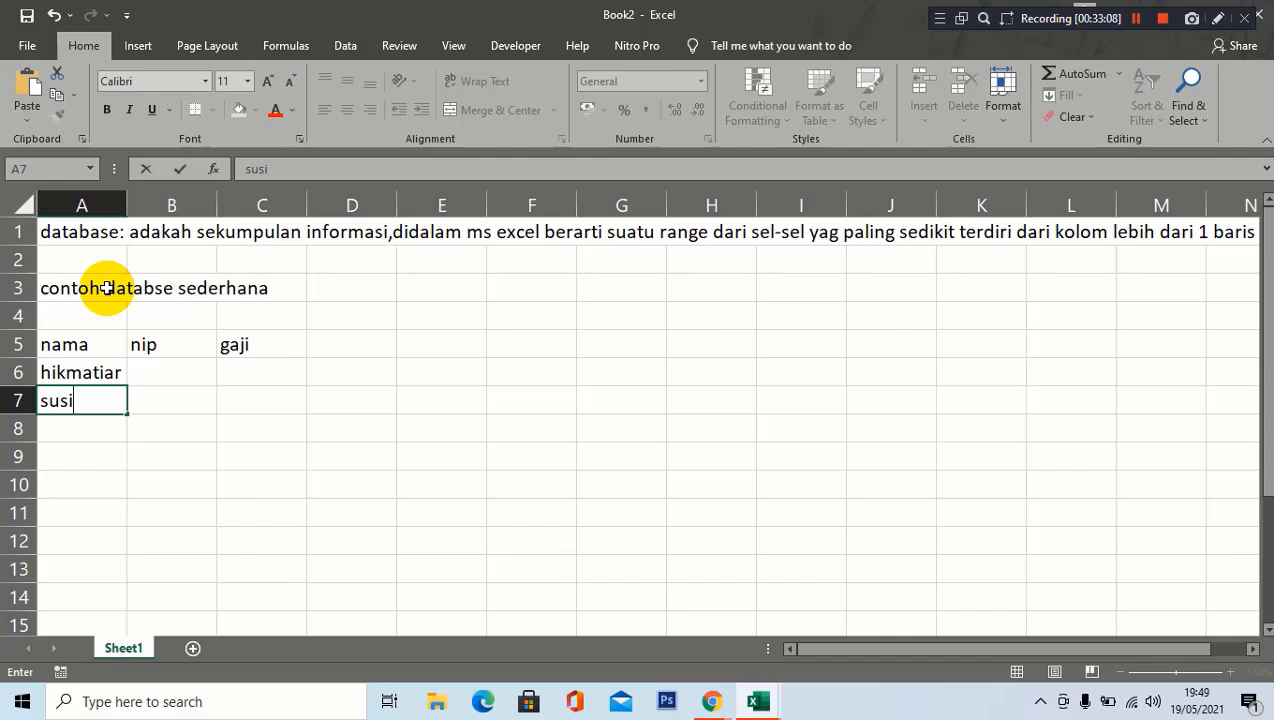
pyautogui.press('Return')
pyautogui.write('panji')
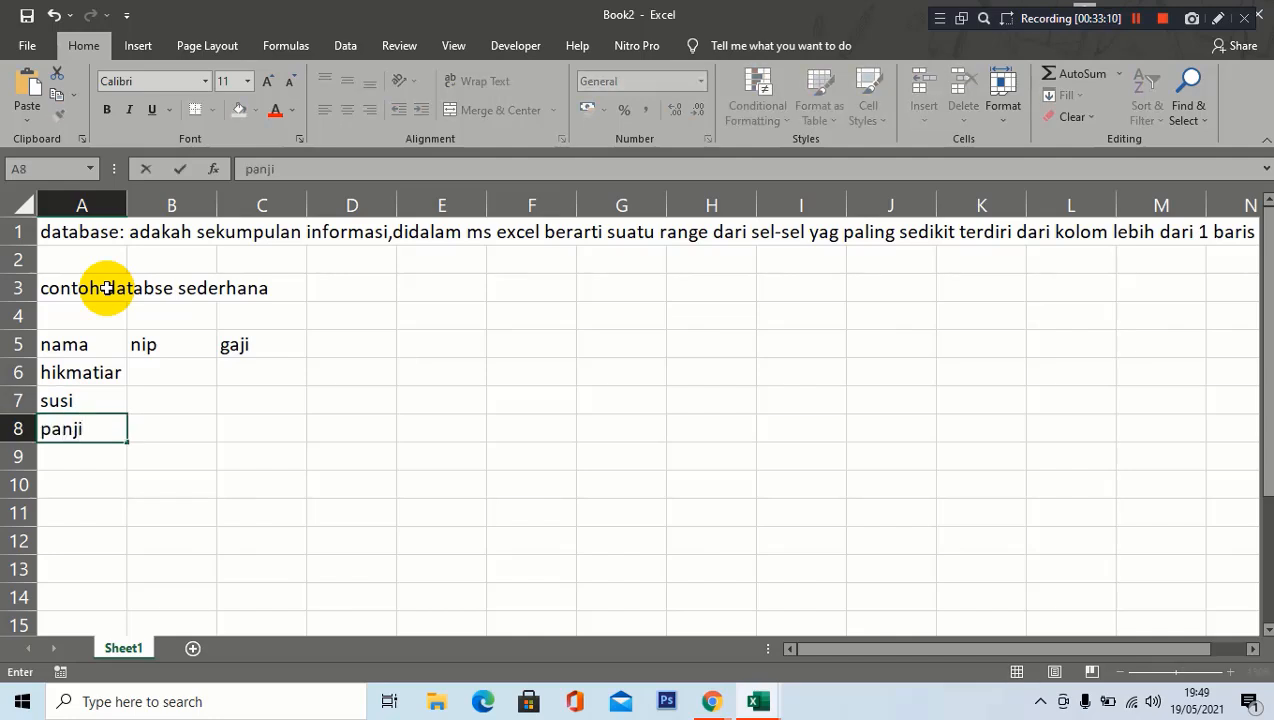
pyautogui.press('Return')
pyautogui.write('diana')
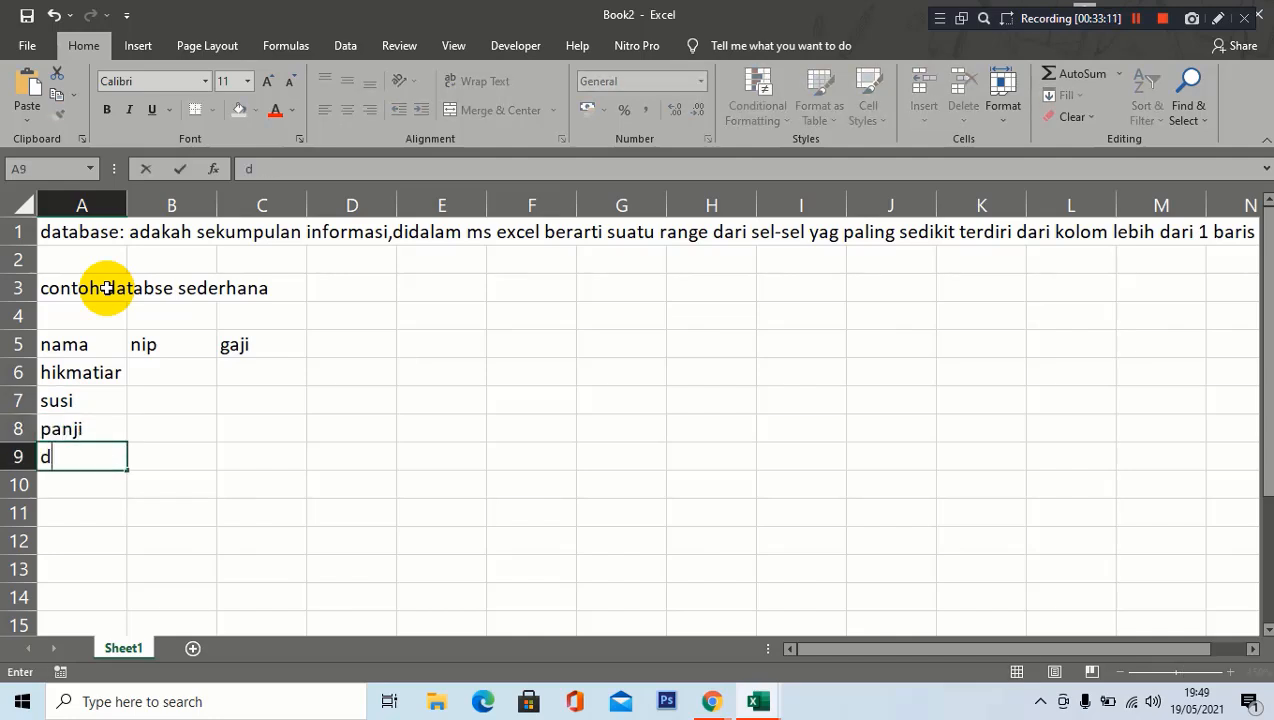
pyautogui.press('Return')
# Enter the first person's employee number in B6 and fill it down to B9 as an incrementing series.
pyautogui.press('Right')
pyautogui.press('Up')
pyautogui.press('Up')
pyautogui.press('Up')
pyautogui.press('Up')
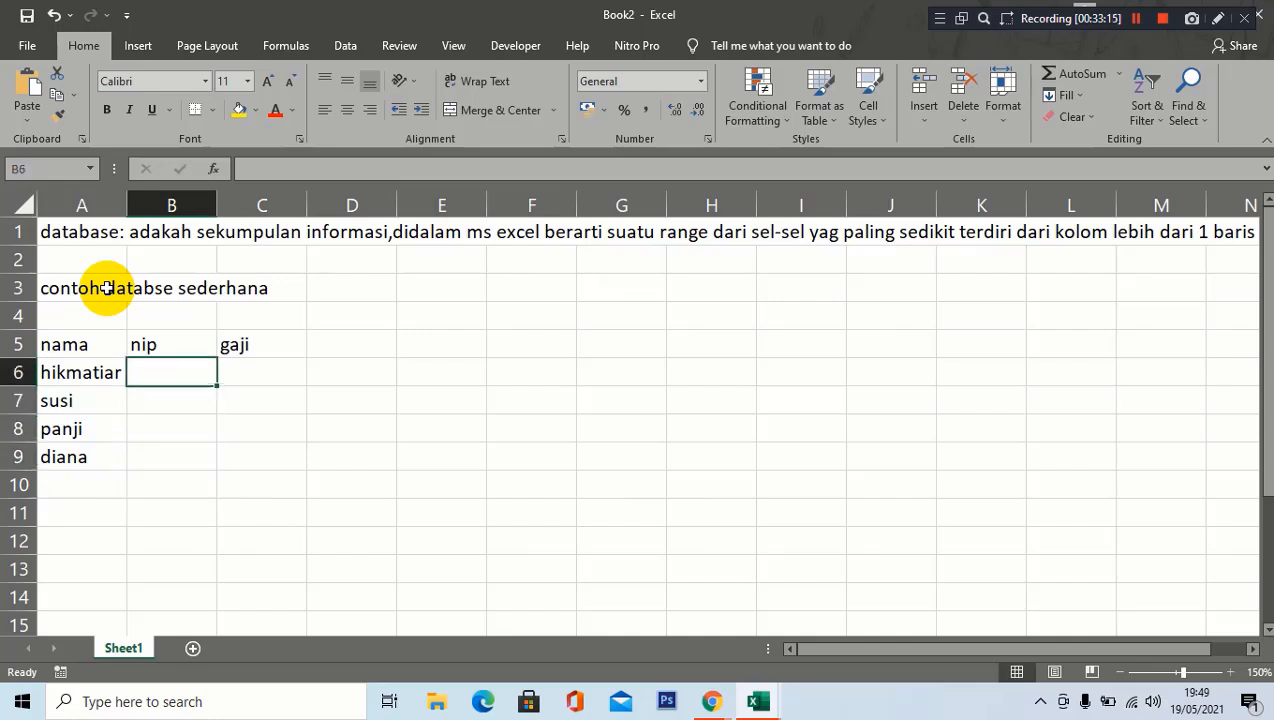
pyautogui.write('202')
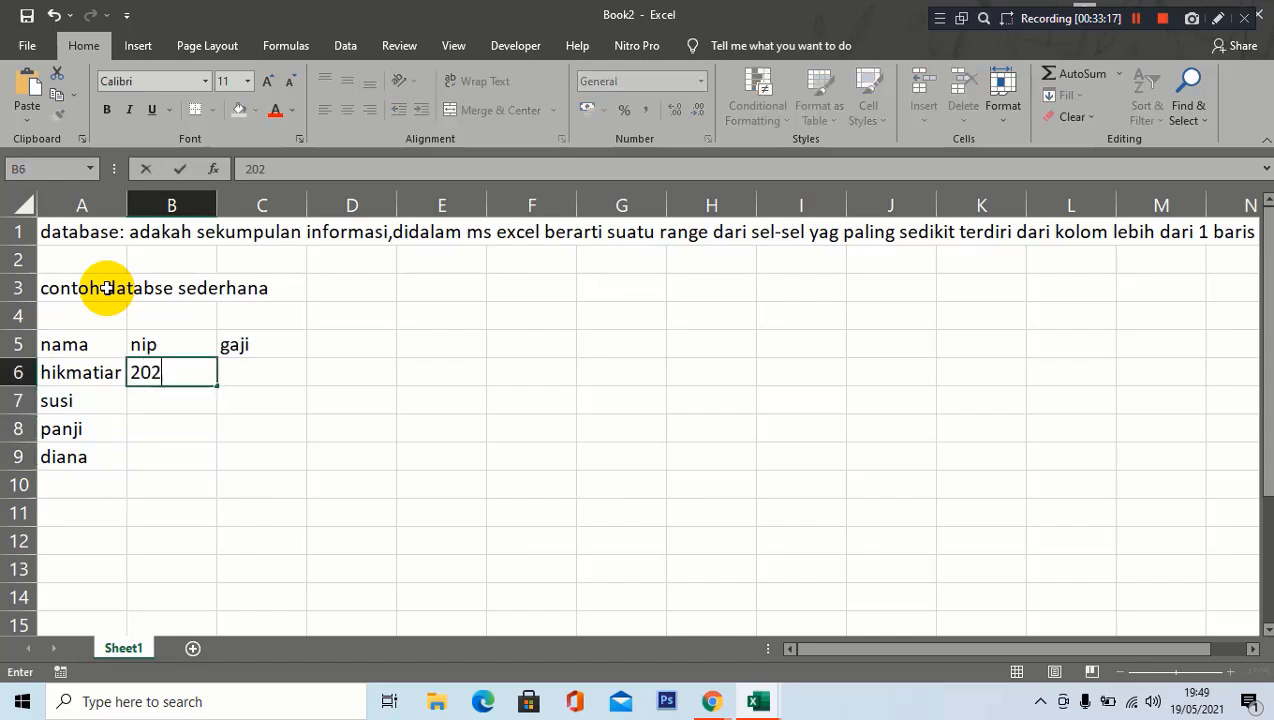
pyautogui.write('101')
pyautogui.press('Return')
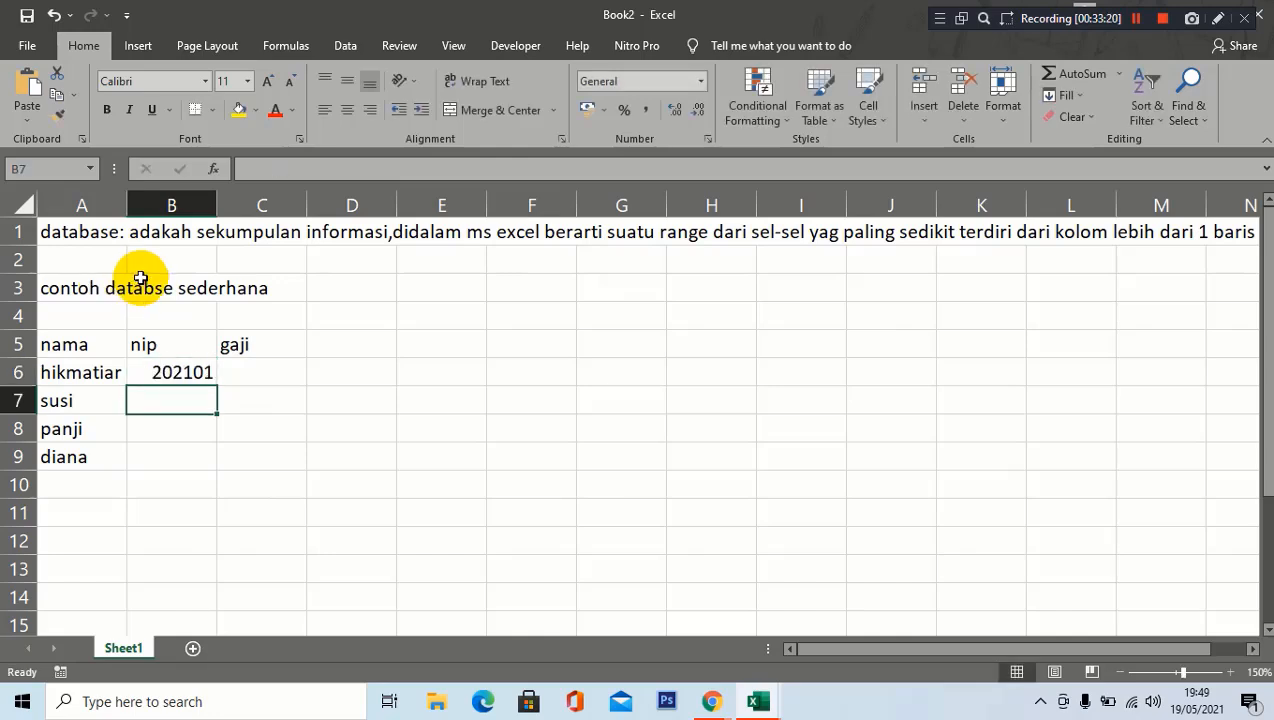
pyautogui.click(212, 380)
pyautogui.moveTo(221, 386); pyautogui.dragTo(206, 462)
pyautogui.click(229, 482)
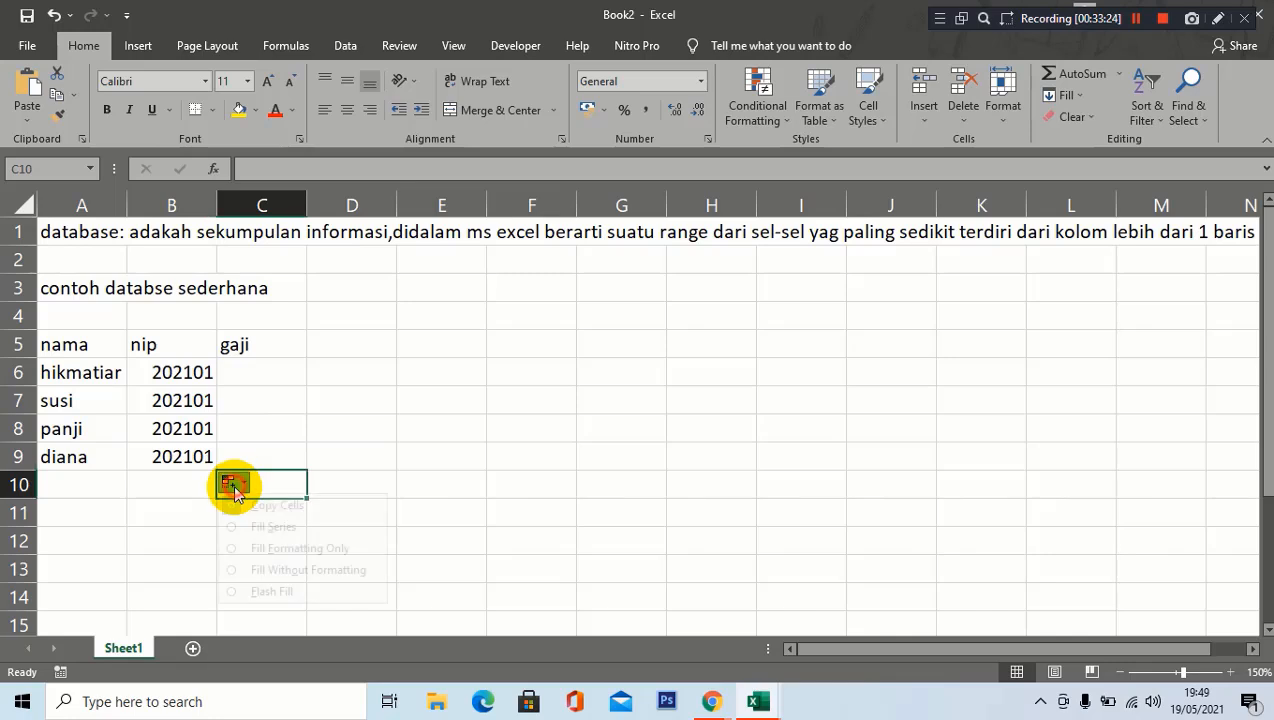
pyautogui.click(258, 525)
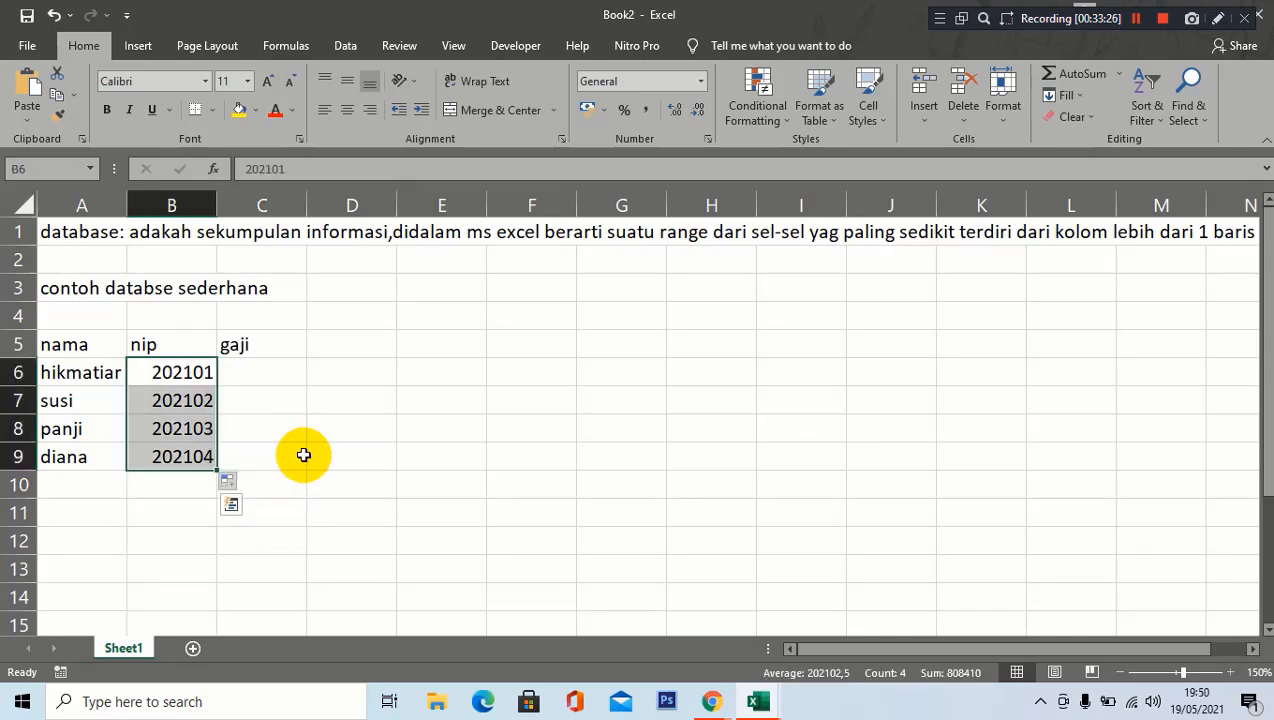
pyautogui.click(211, 372)
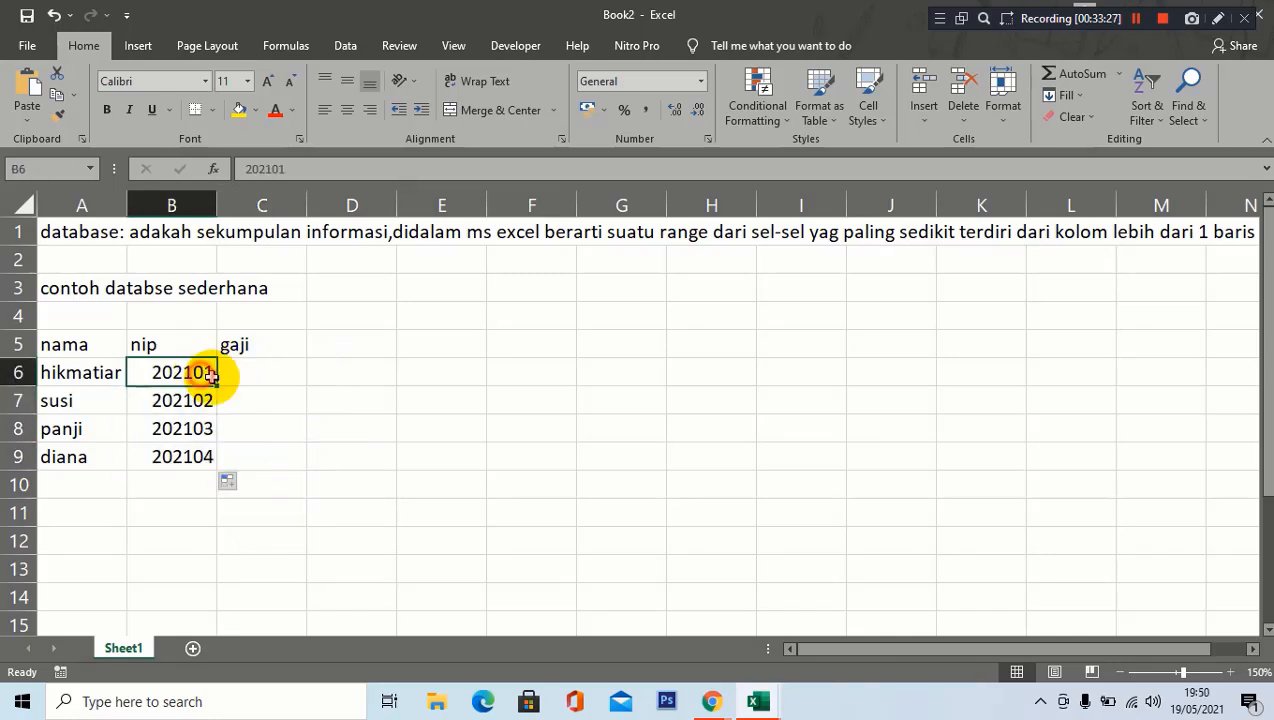
# Enter the salary 4500000 in cell C6 under the gaji header.
pyautogui.click(269, 376)
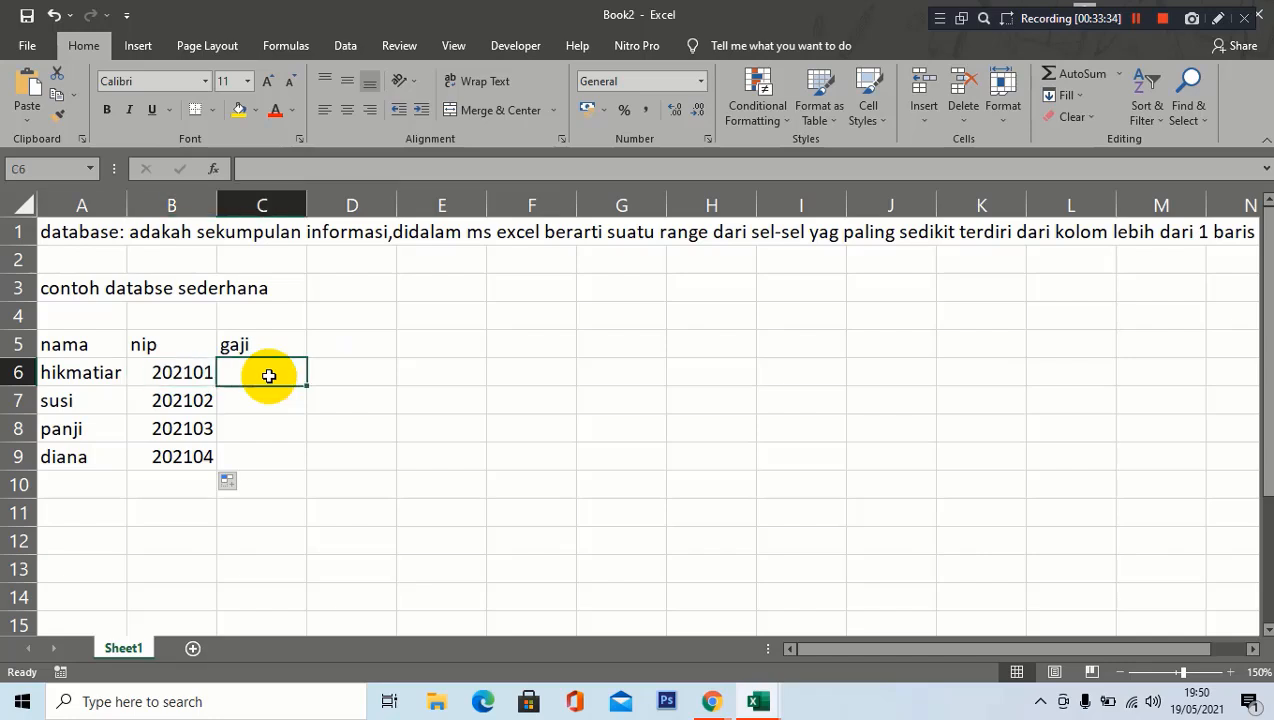
pyautogui.write('4500')
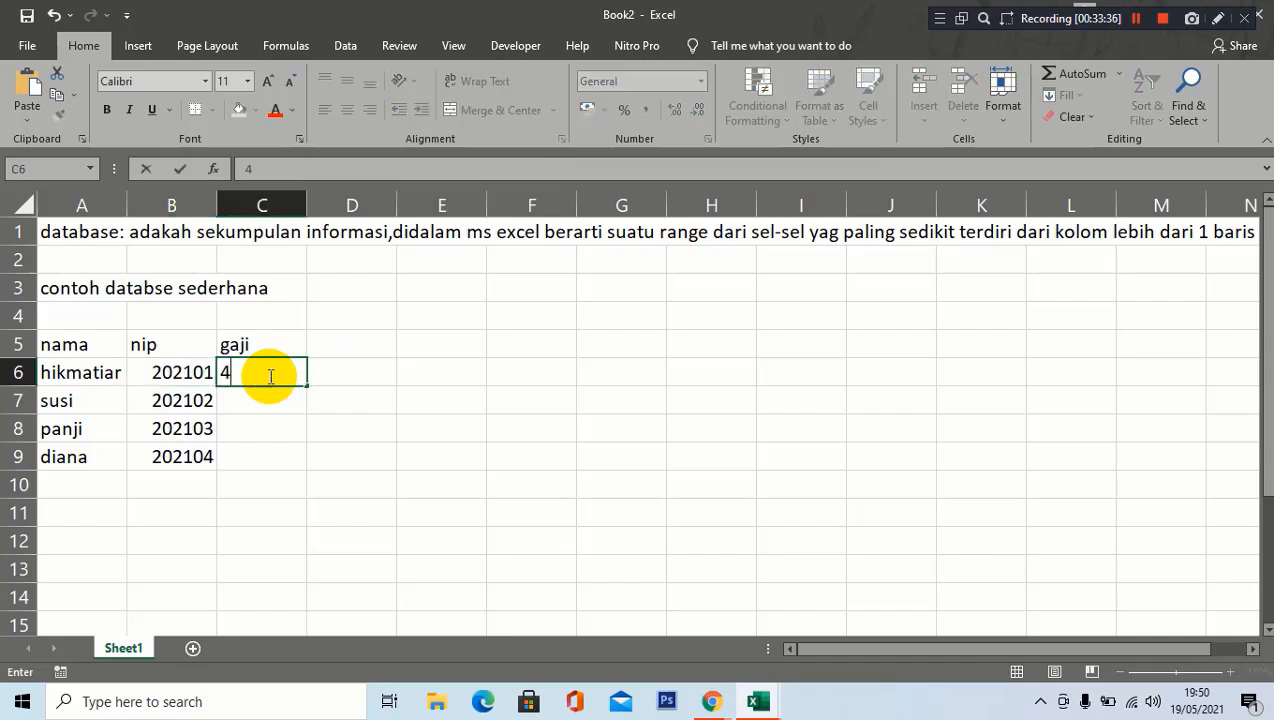
pyautogui.write('000')
pyautogui.press('Return')
# Fill the salary from C6 down to C9 as an incrementing series.
pyautogui.click(268, 374)
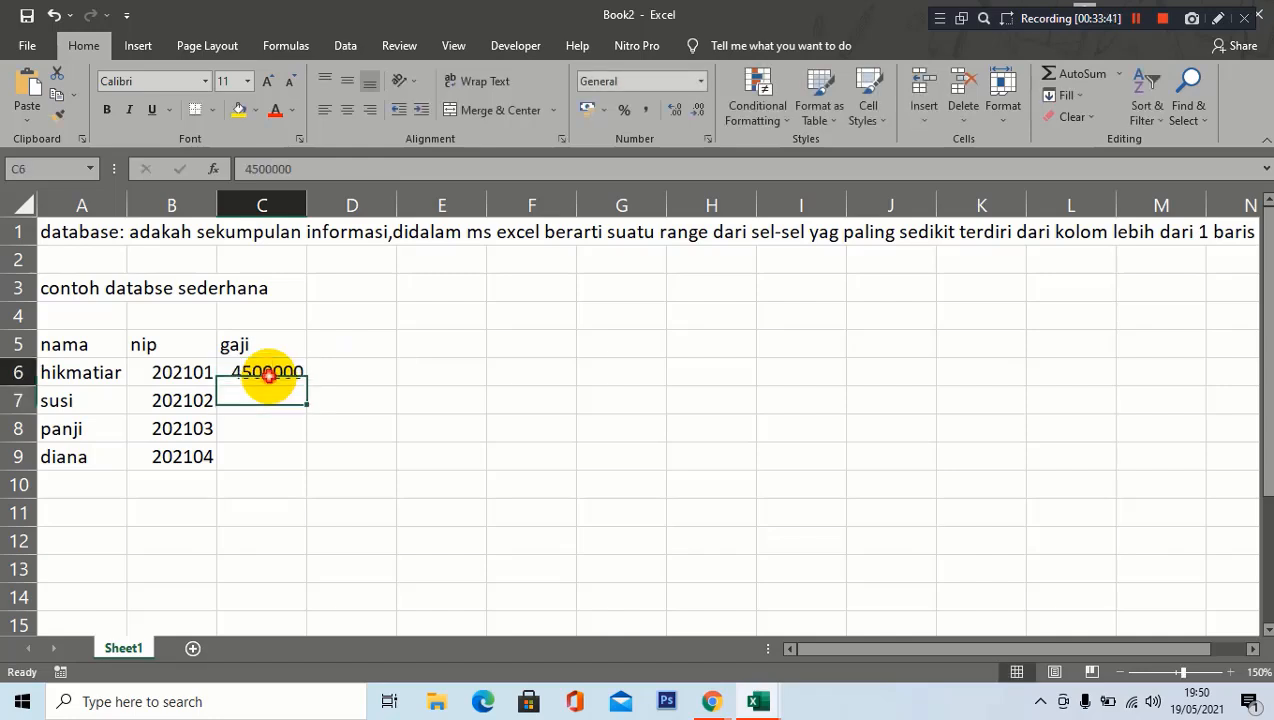
pyautogui.moveTo(305, 386); pyautogui.dragTo(306, 473)
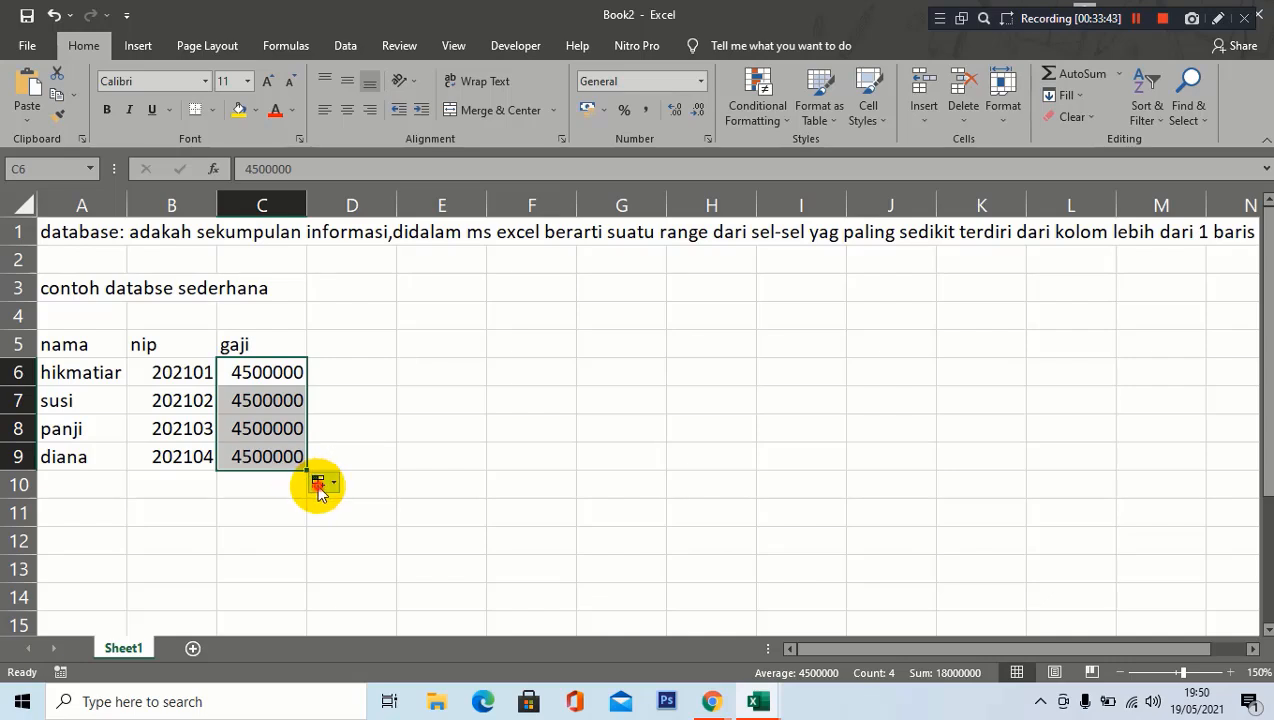
pyautogui.click(317, 481)
pyautogui.click(368, 526)
pyautogui.click(403, 448)
pyautogui.click(432, 420)
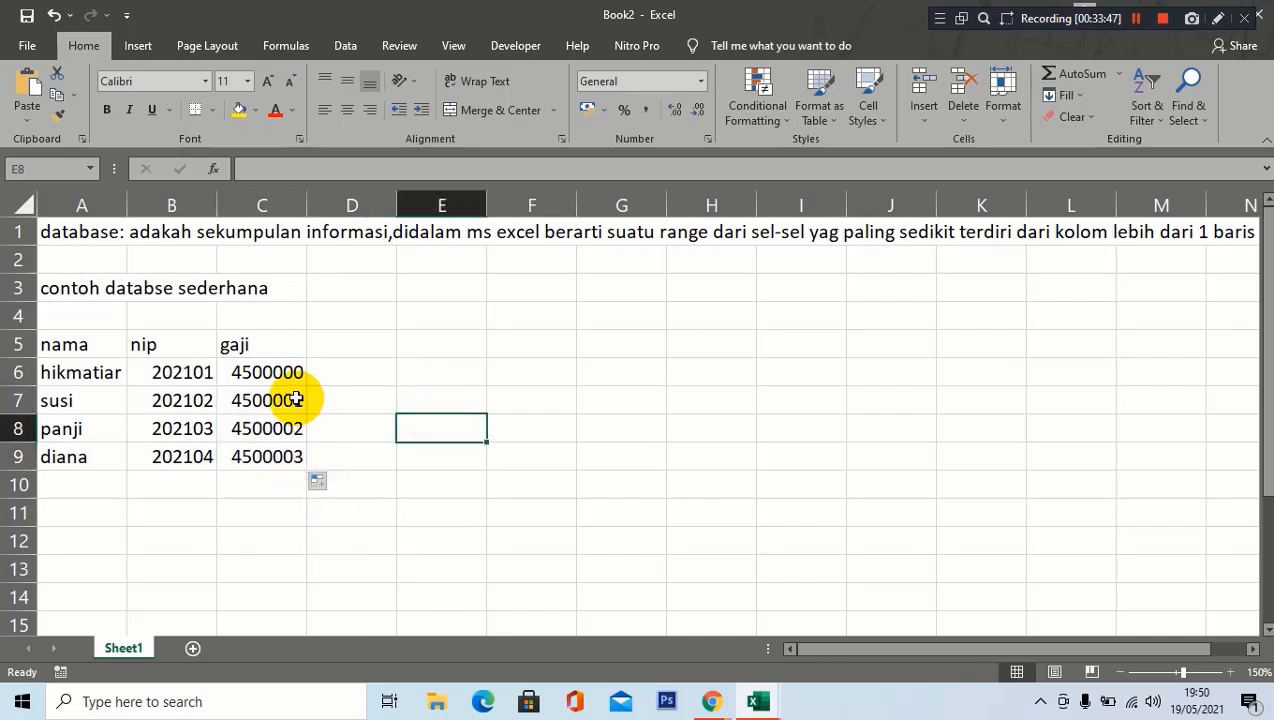
# Copy the C6 salary unchanged down to C9 and set the salary in C7 to 4600000.
pyautogui.click(299, 373)
pyautogui.moveTo(305, 387); pyautogui.dragTo(305, 457)
pyautogui.click(272, 400)
pyautogui.doubleClick(272, 400)
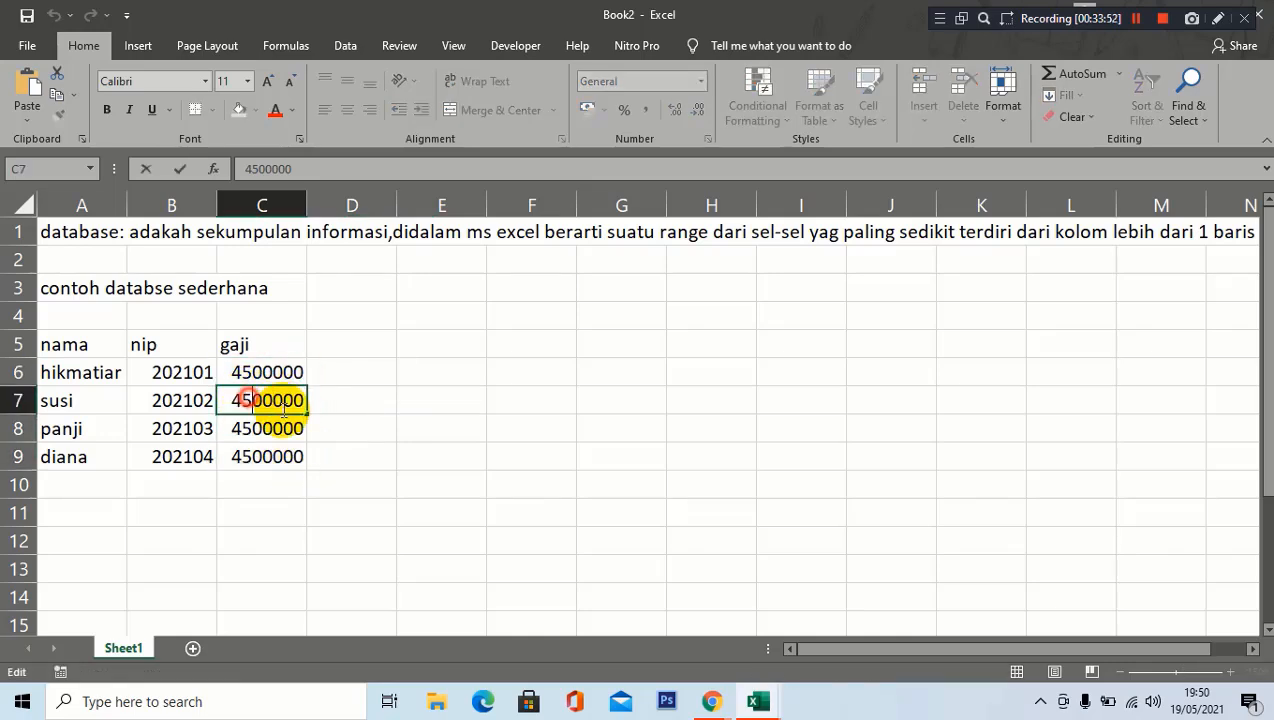
pyautogui.press('BackSpace')
pyautogui.write('6')
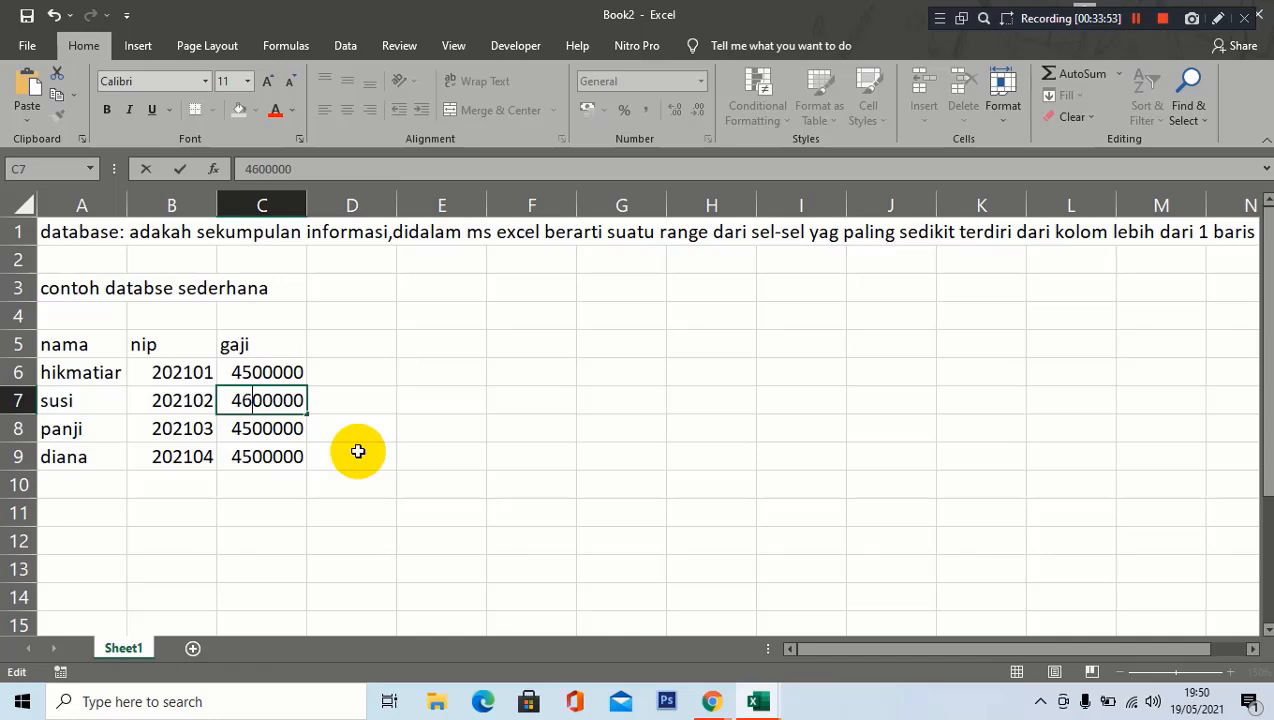
pyautogui.press('Return')
# Set the salary in C8 to 4700000.
pyautogui.press('F2')
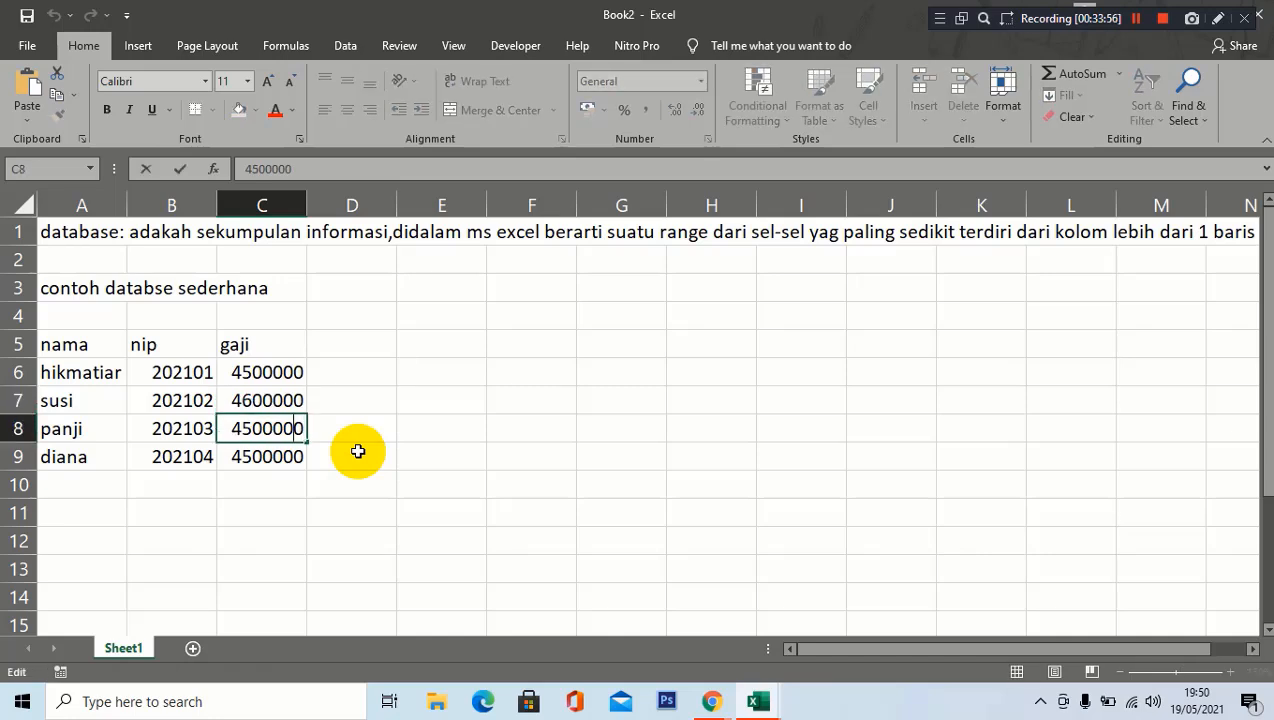
pyautogui.press('Left')
pyautogui.press('Left')
pyautogui.press('Left')
pyautogui.press('Left')
pyautogui.press('Left')
pyautogui.press('BackSpace')
pyautogui.write('7')
pyautogui.press('Return')
# Set the salary in C9 to 4800000.
pyautogui.press('F2')
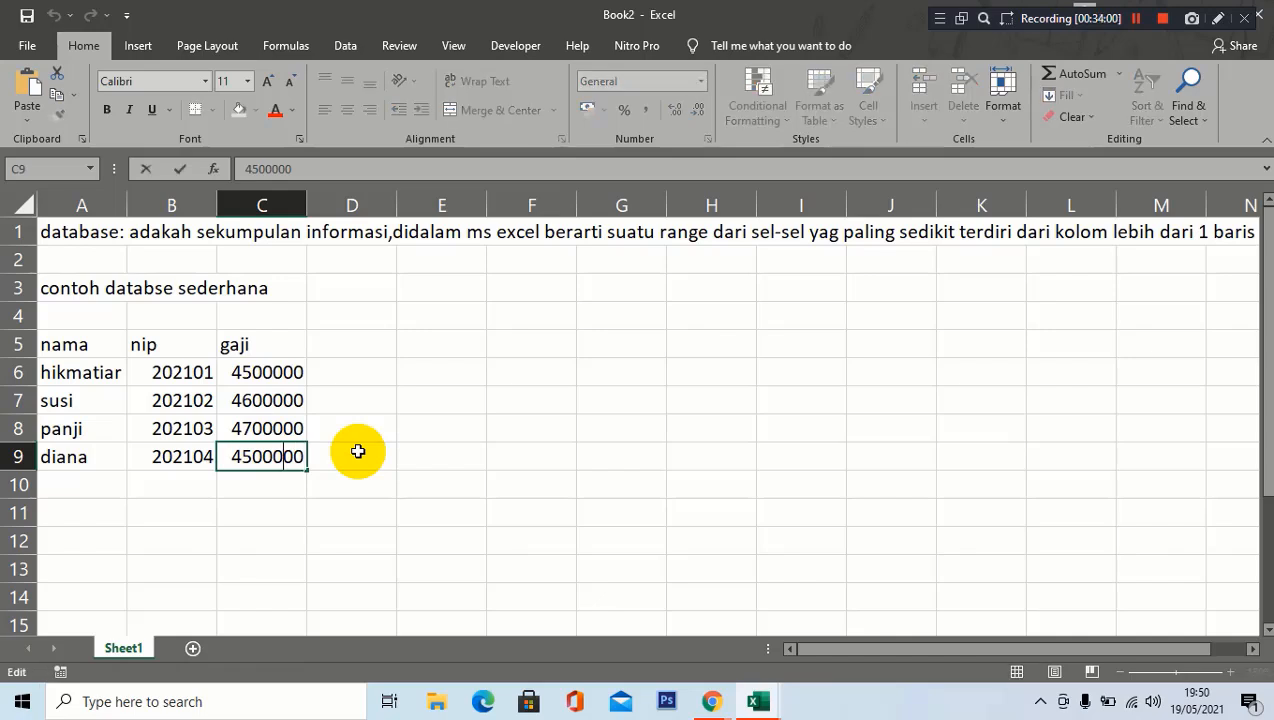
pyautogui.press('Left')
pyautogui.press('Left')
pyautogui.press('Left')
pyautogui.press('Left')
pyautogui.press('Left')
pyautogui.press('BackSpace')
pyautogui.write('8')
pyautogui.press('Return')
pyautogui.click(435, 466)
pyautogui.click(677, 393)
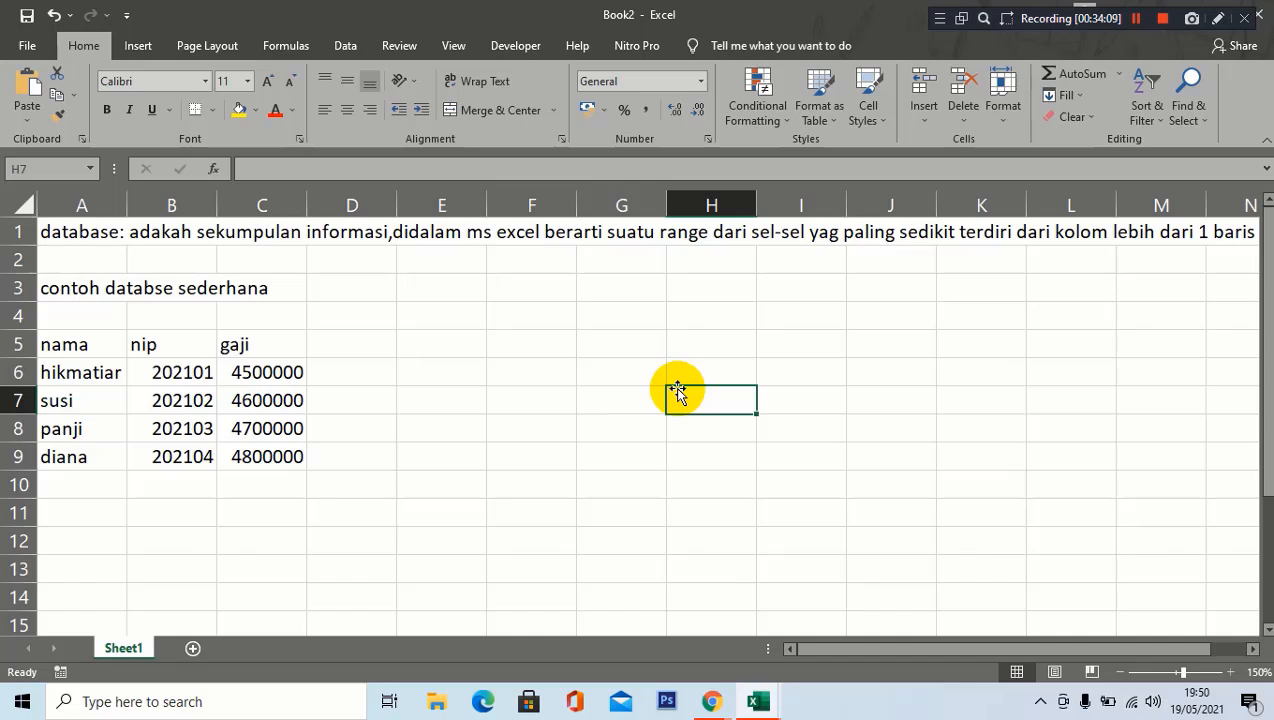
pyautogui.click(450, 392)
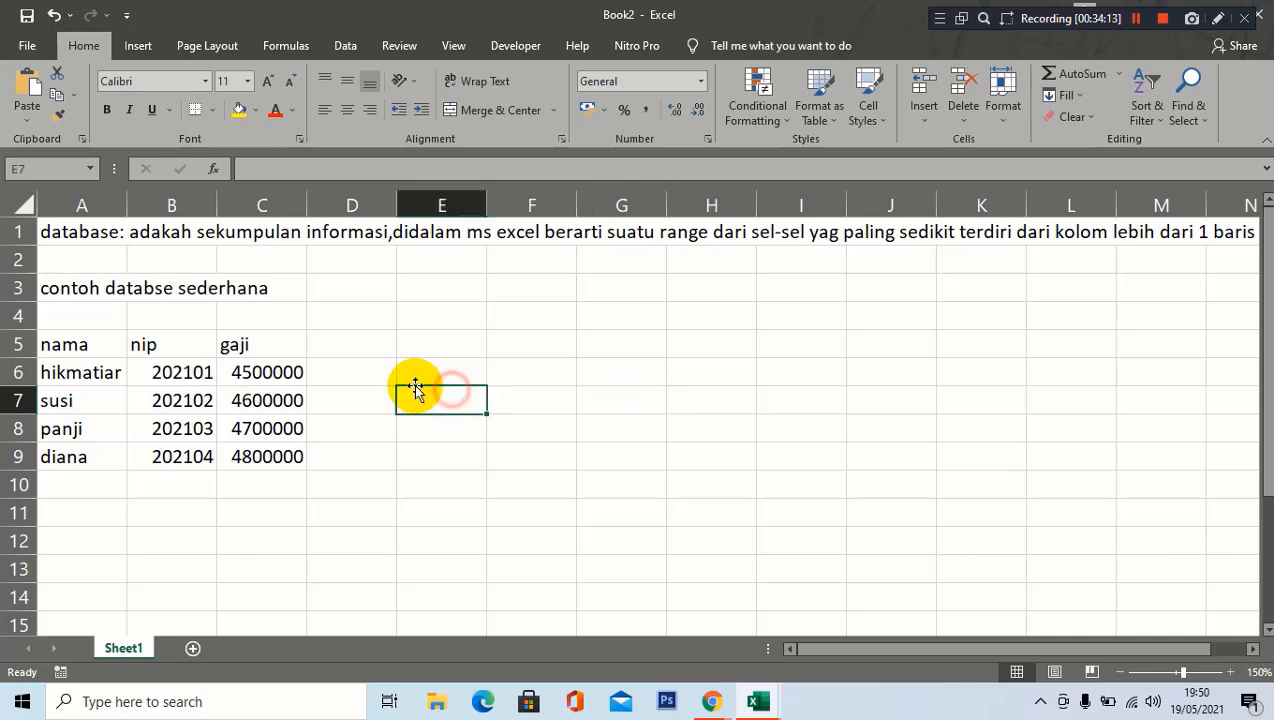
# Fill the nama, nip and gaji header cells A5:C5 with yellow.
pyautogui.moveTo(80, 344); pyautogui.dragTo(264, 344)
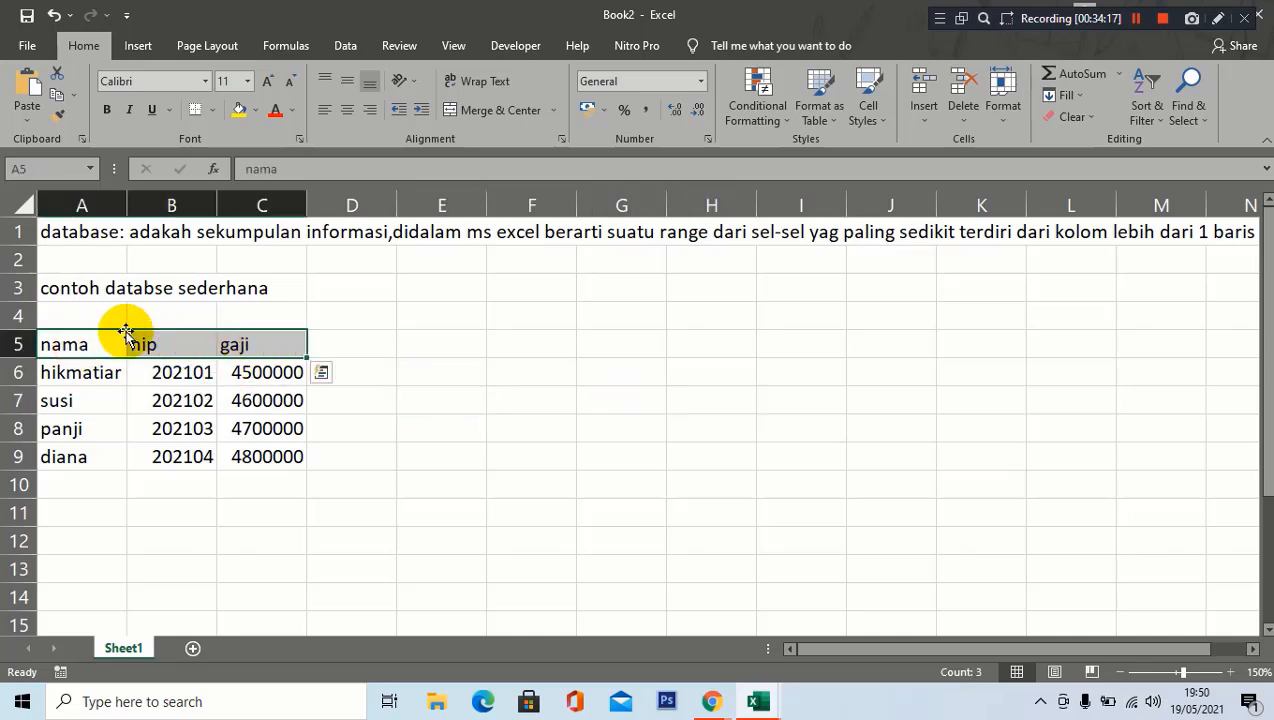
pyautogui.moveTo(80, 344); pyautogui.dragTo(274, 357)
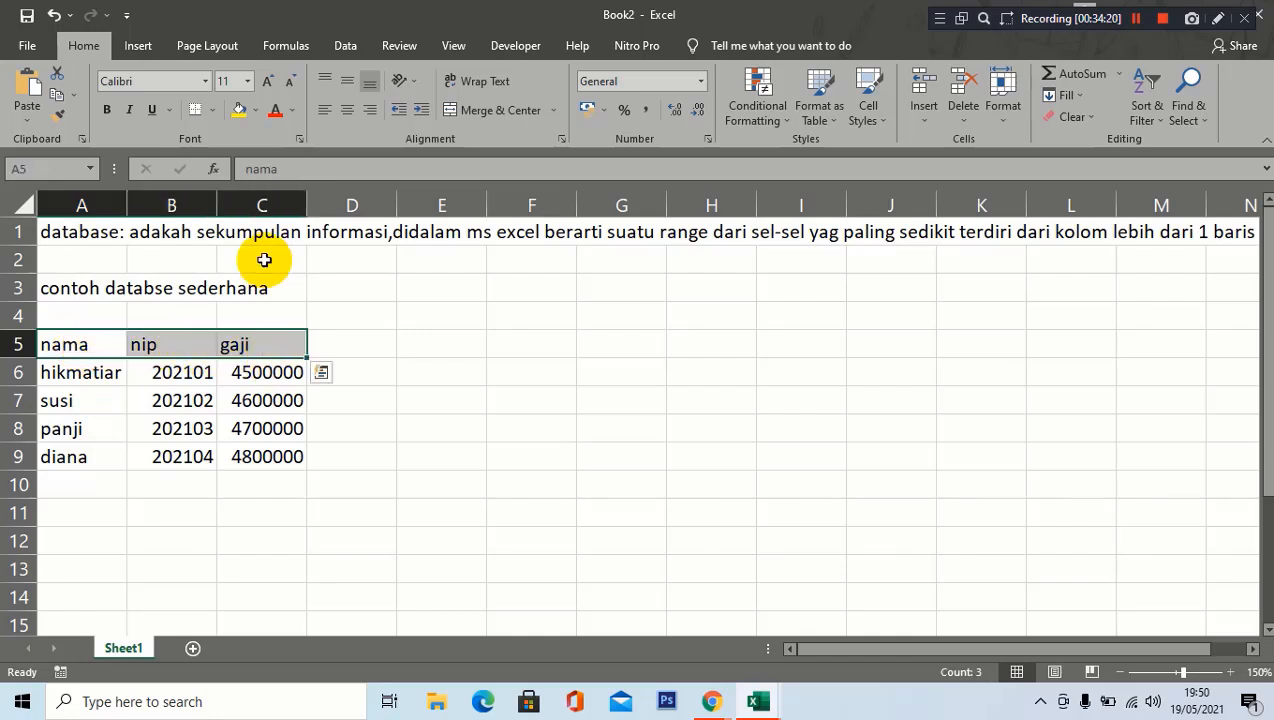
pyautogui.click(239, 110)
pyautogui.click(399, 367)
# Select the data records in A6:C9 beneath the headers to point them out.
pyautogui.click(86, 374)
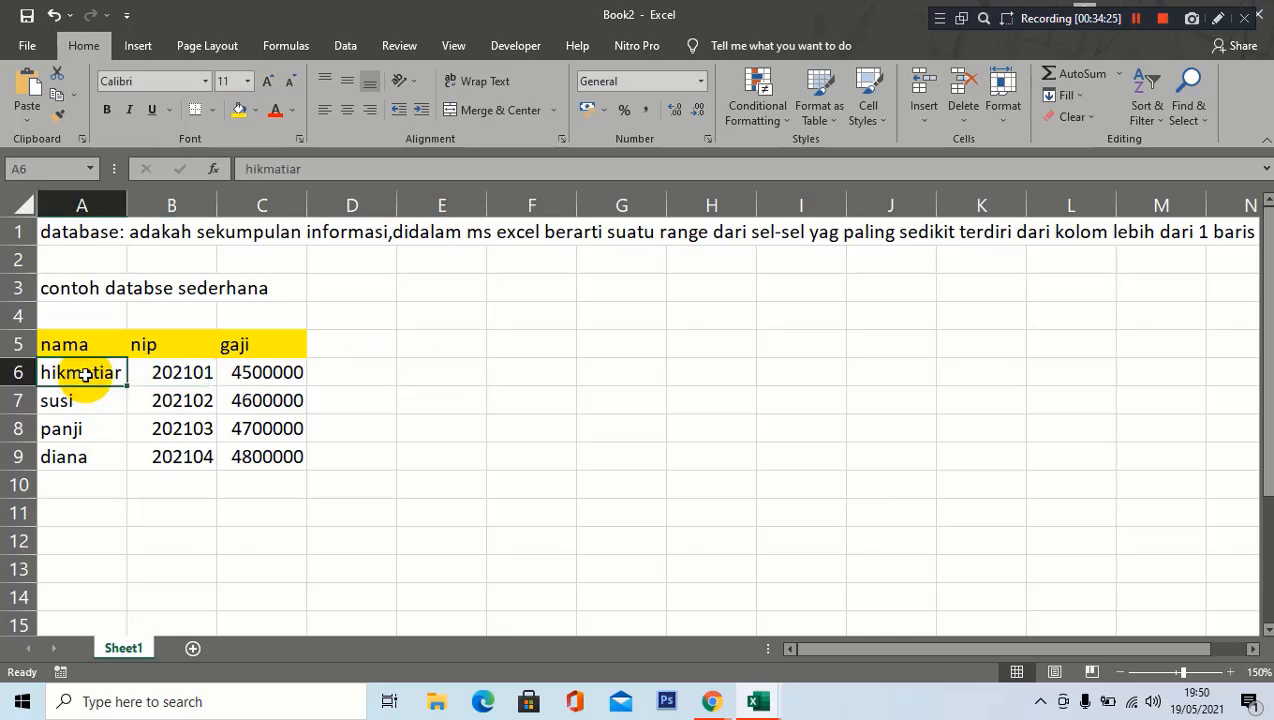
pyautogui.moveTo(90, 372); pyautogui.dragTo(247, 450)
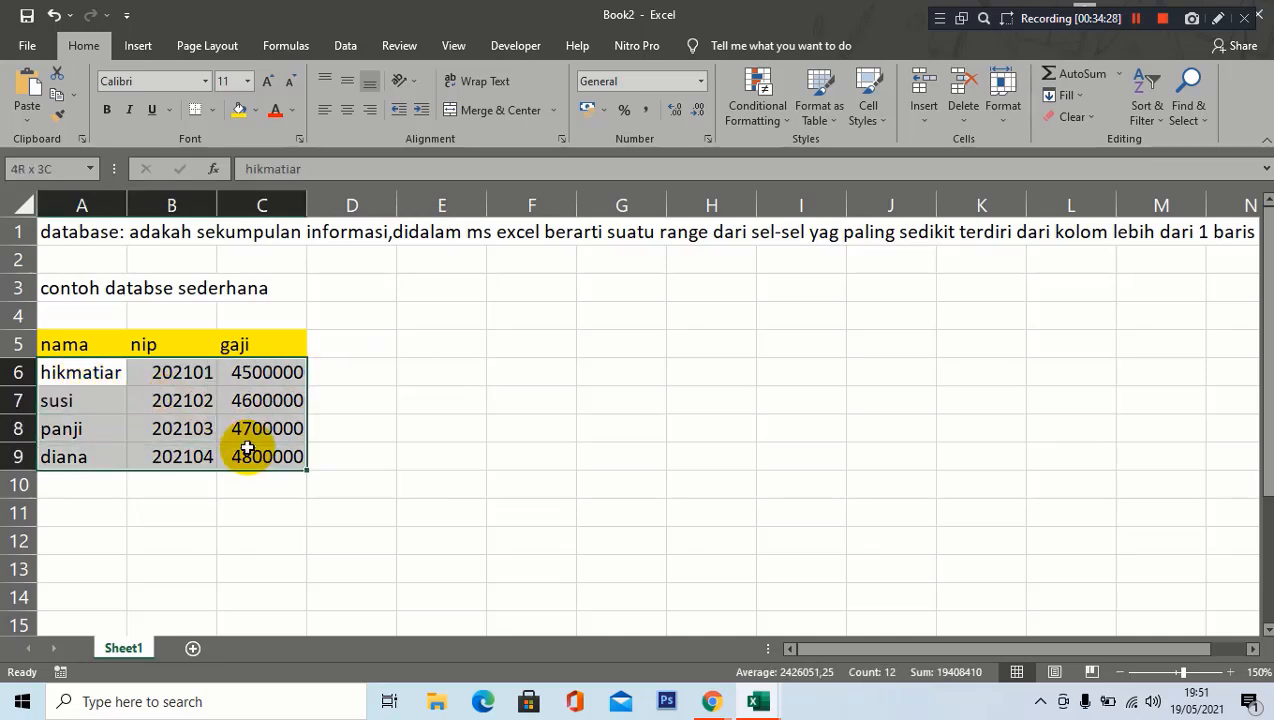
pyautogui.click(399, 404)
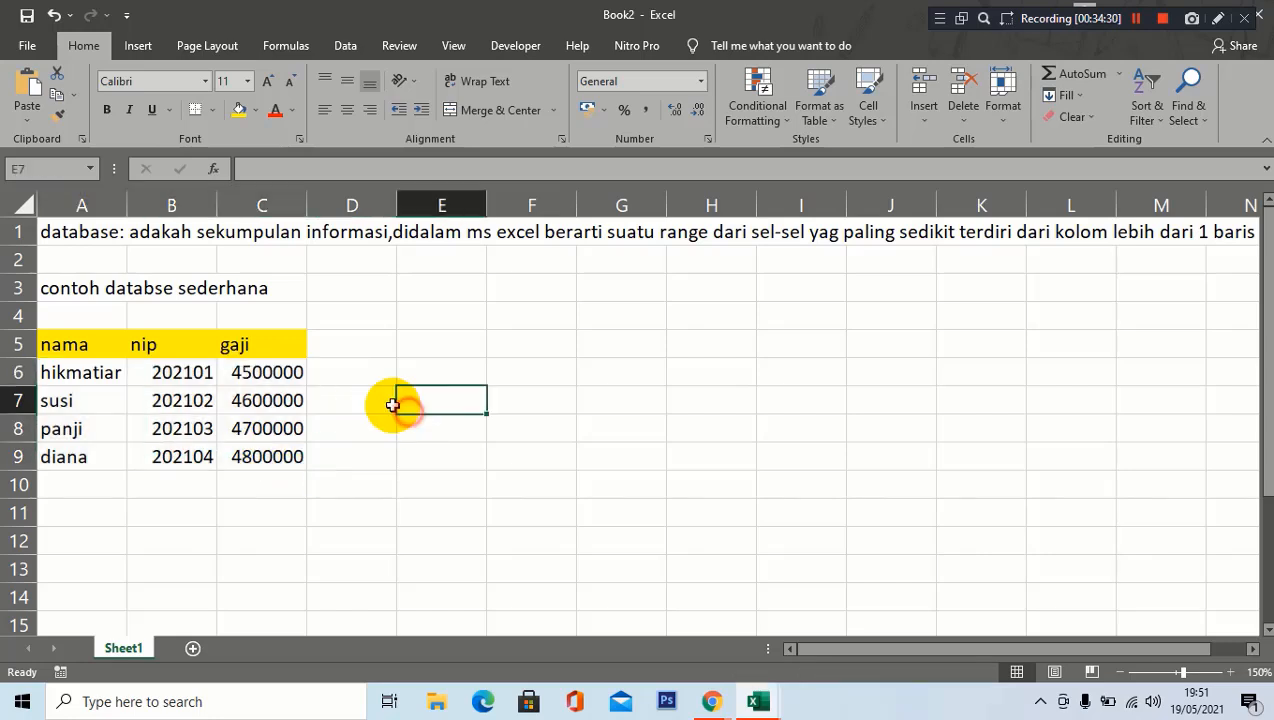
pyautogui.moveTo(111, 375); pyautogui.dragTo(281, 456)
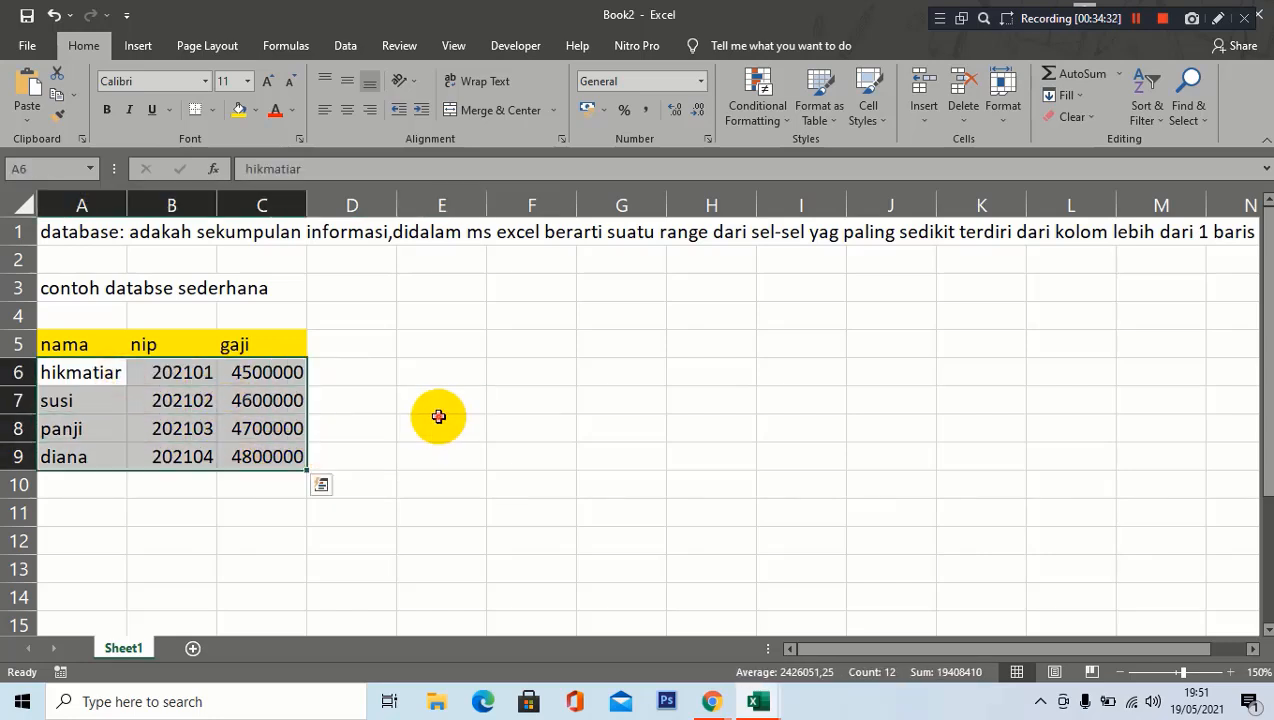
pyautogui.click(438, 416)
# Add the column header bagian in cell D5, next to gaji.
pyautogui.click(232, 344)
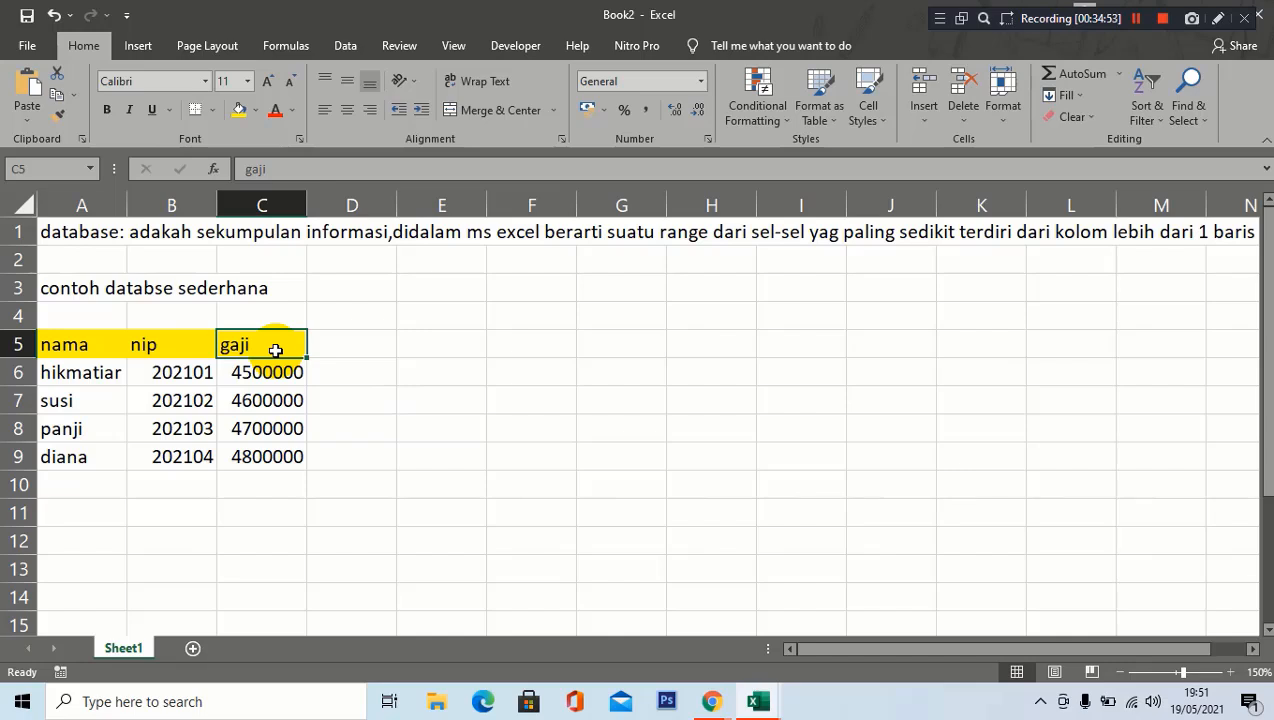
pyautogui.click(373, 371)
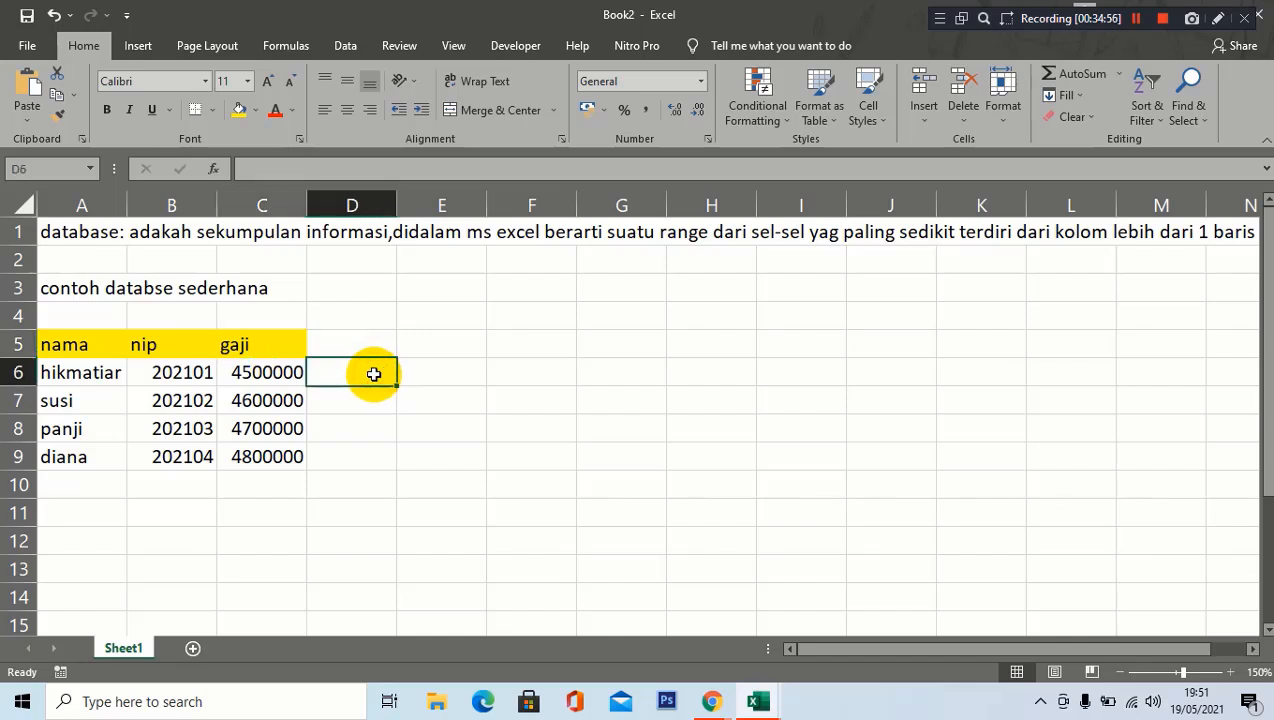
pyautogui.click(336, 340)
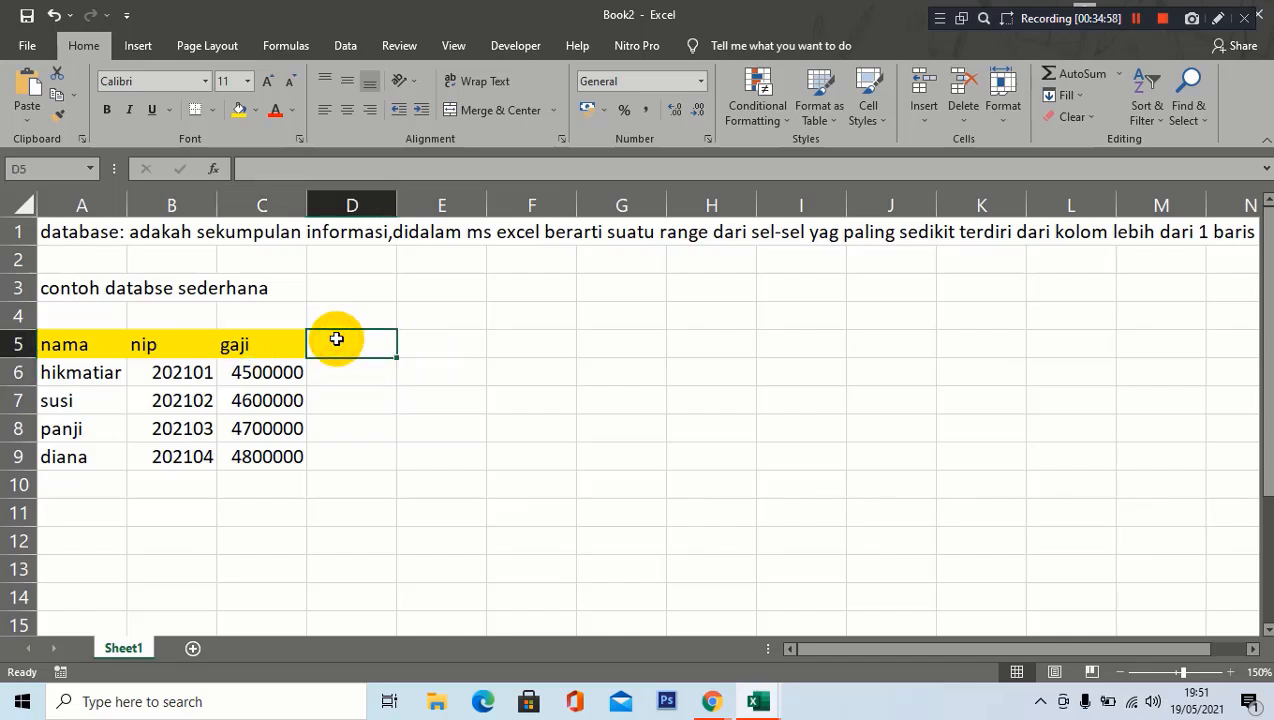
pyautogui.write('bagian')
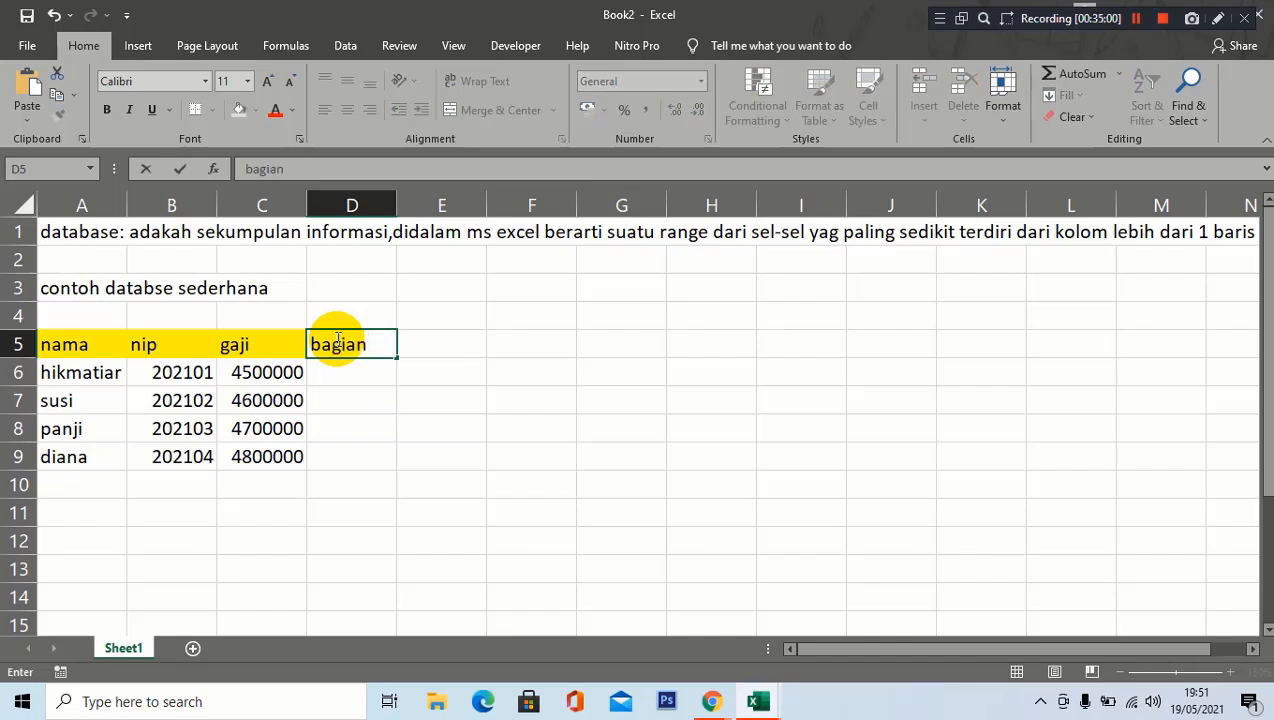
pyautogui.press('Return')
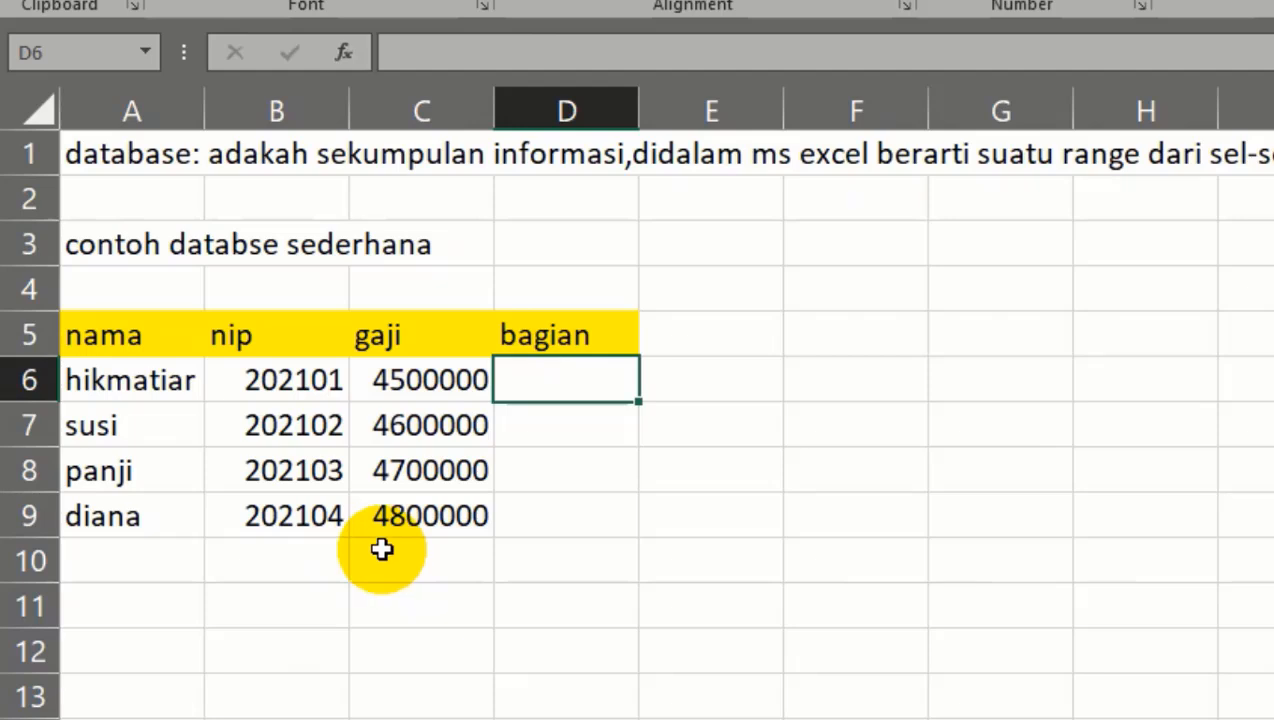
pyautogui.click(685, 483)
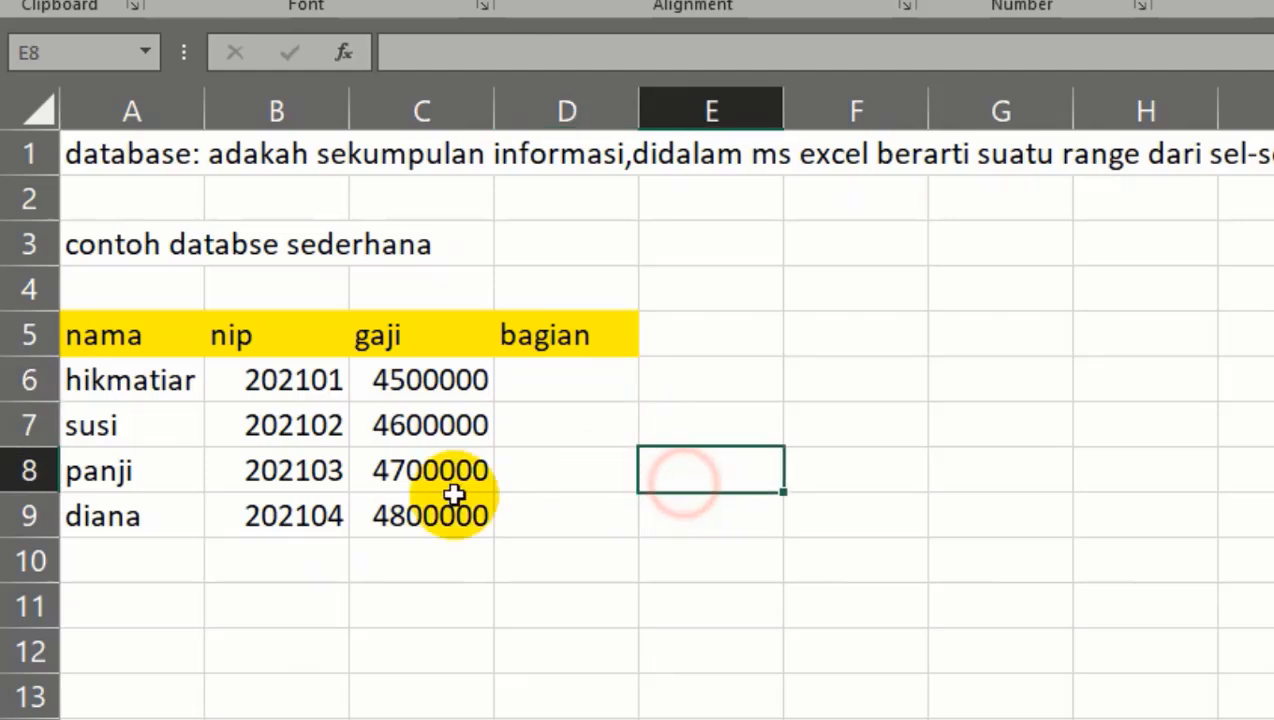
# Enter a new person's name in cell A10, directly below the existing records.
pyautogui.click(141, 556)
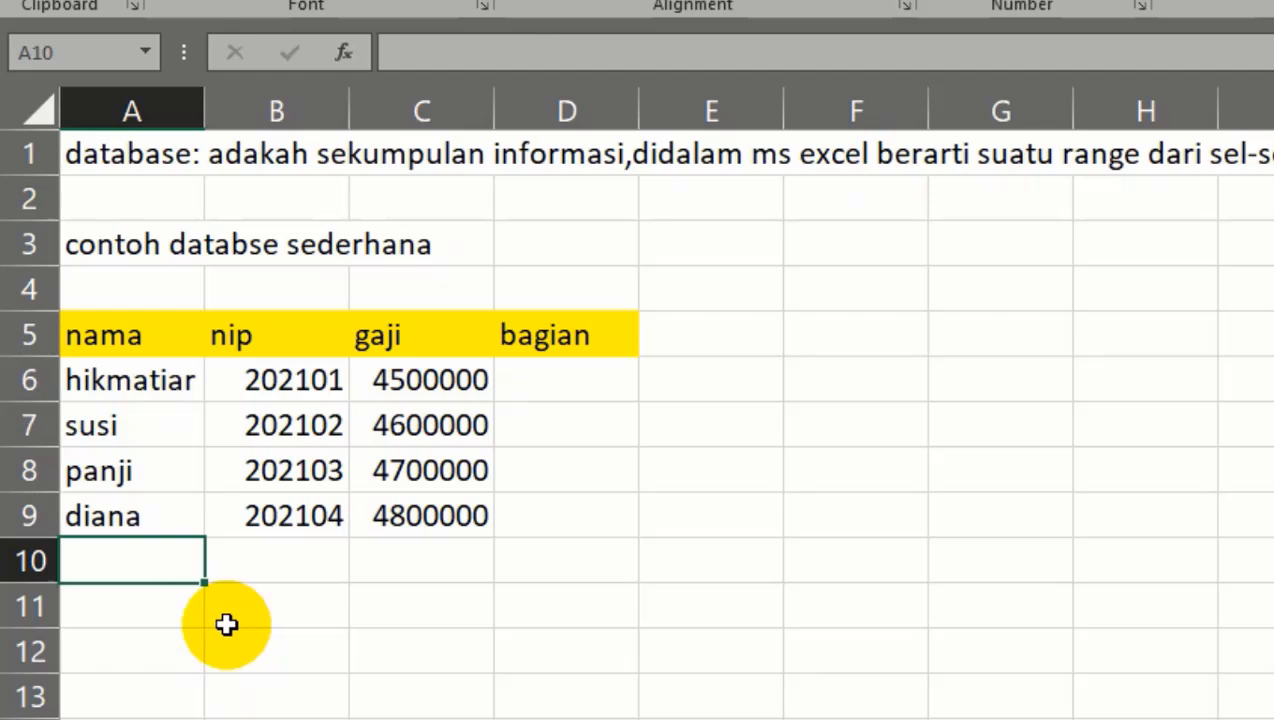
pyautogui.write('maemunah')
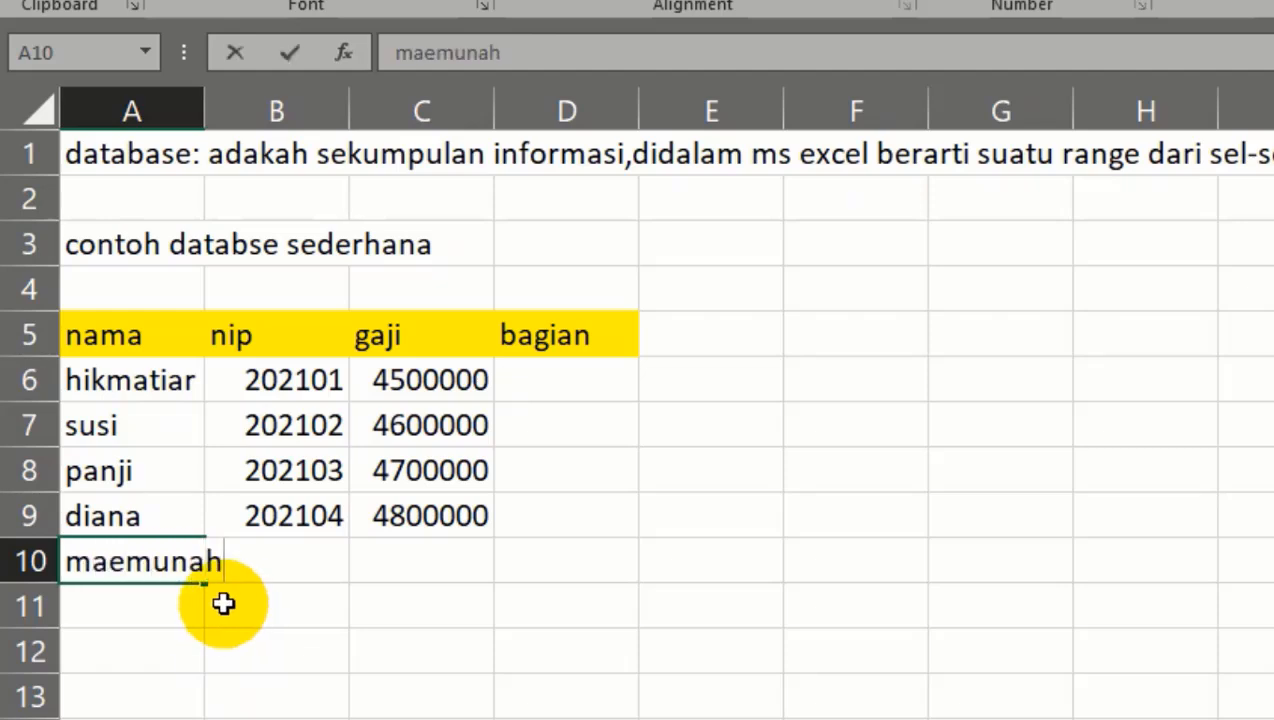
pyautogui.press('Return')
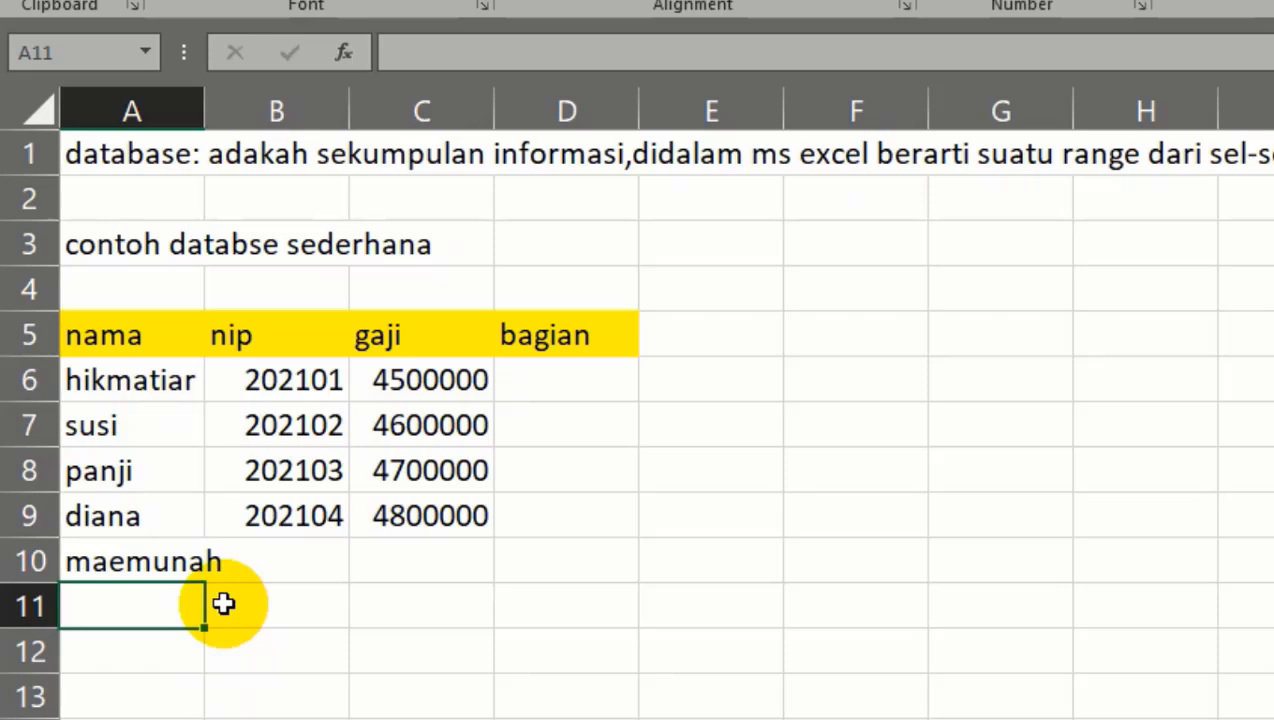
# Enter two more people's names in cells A11 and A12 of the nama column.
pyautogui.write('dulah')
pyautogui.press('Return')
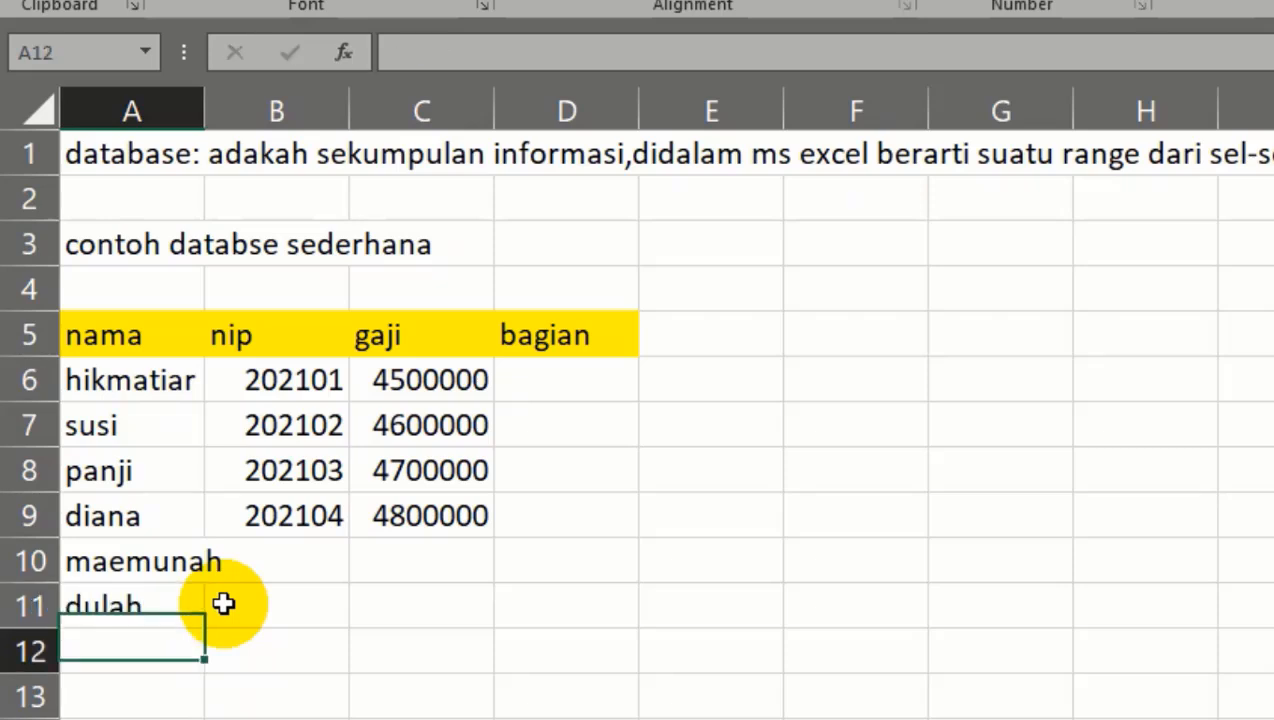
pyautogui.write('ahmad')
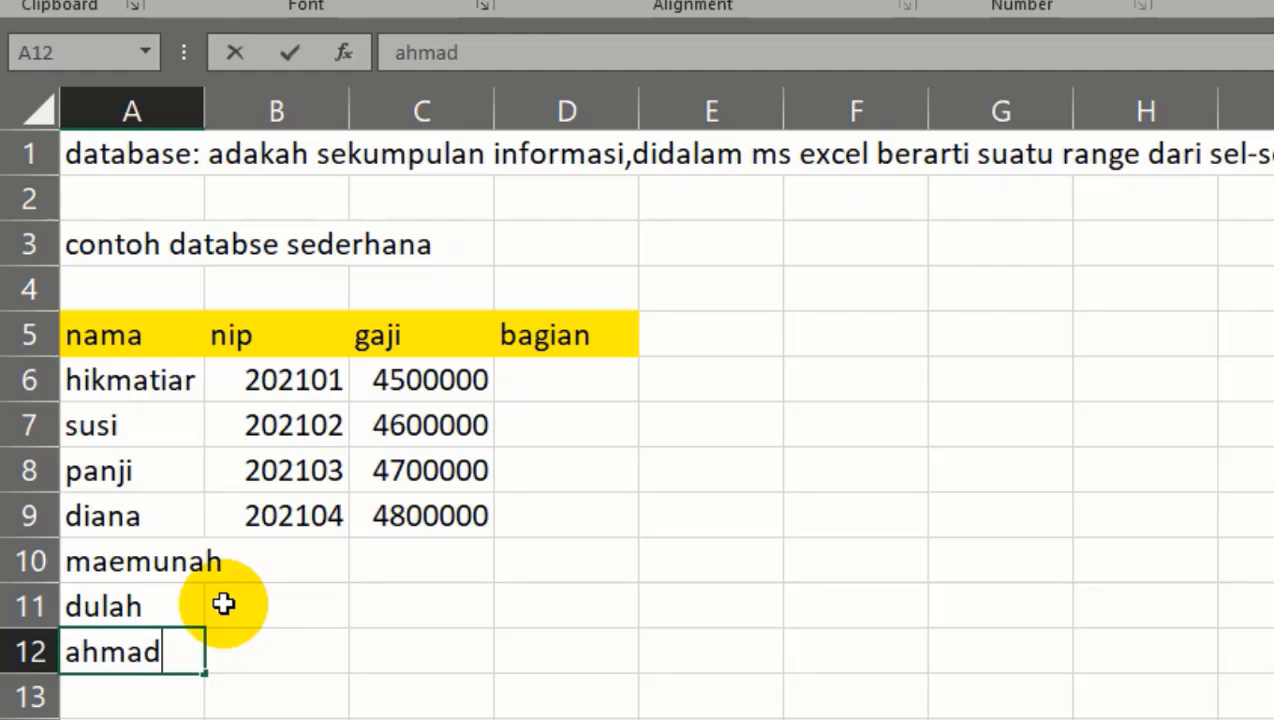
pyautogui.press('Return')
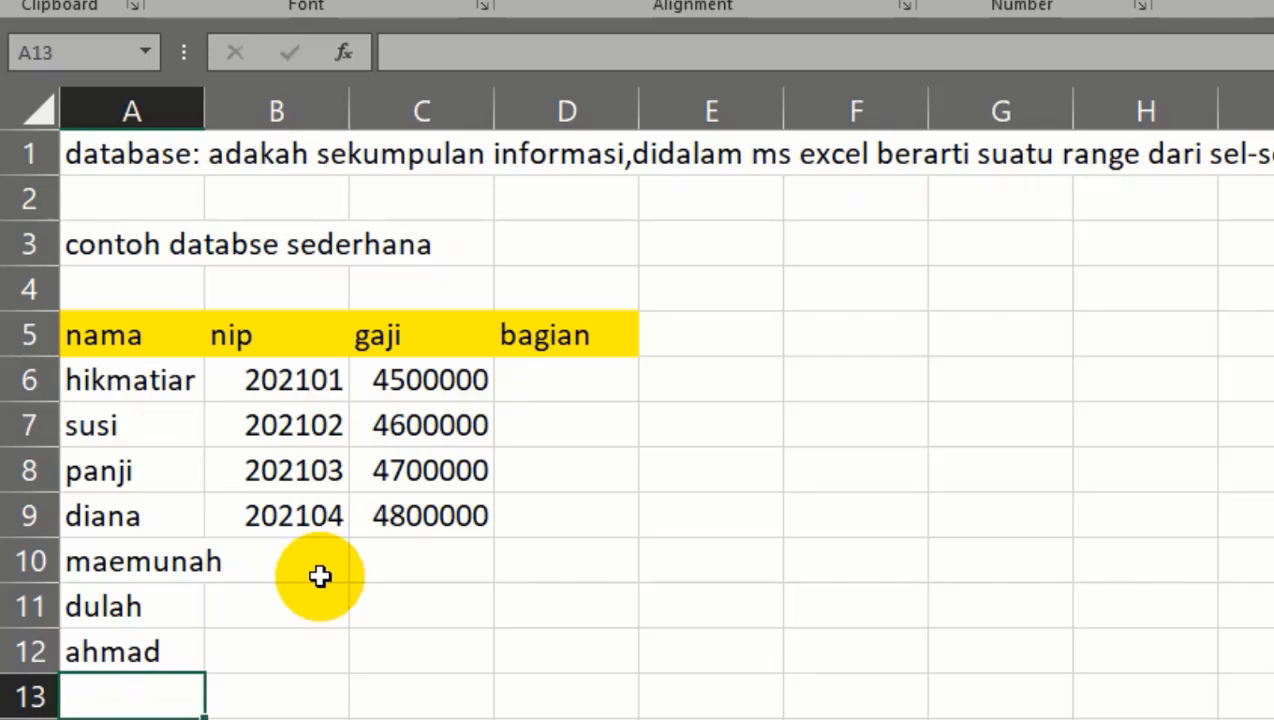
# Extend the nip numbers from B9 down to B12 as a consecutive series using Fill Series.
pyautogui.click(335, 525)
pyautogui.moveTo(345, 539); pyautogui.dragTo(350, 655)
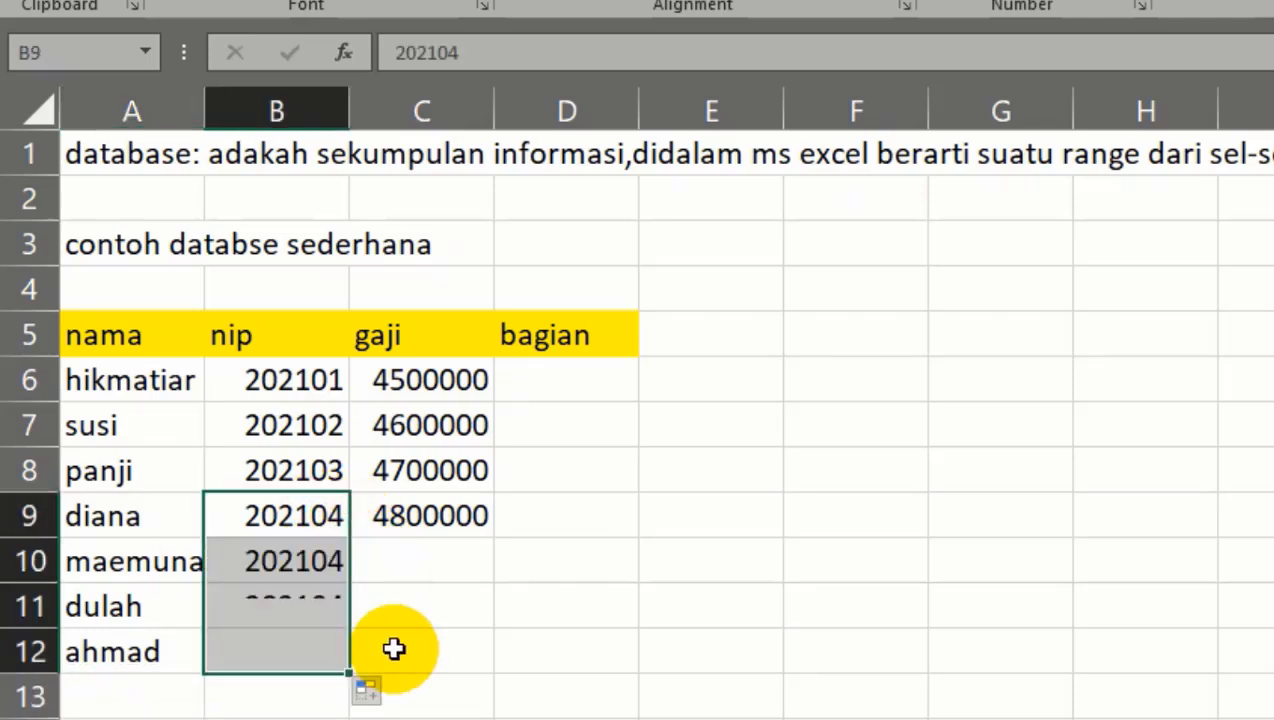
pyautogui.click(368, 689)
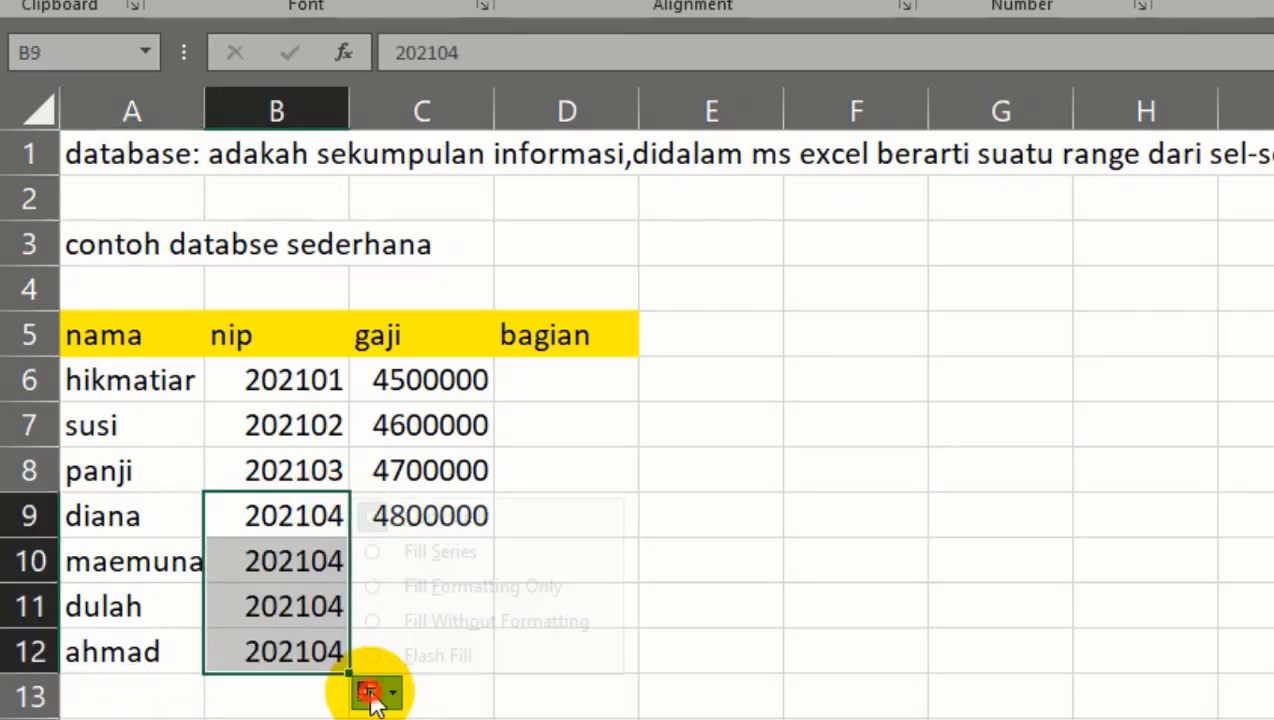
pyautogui.click(470, 552)
pyautogui.click(731, 512)
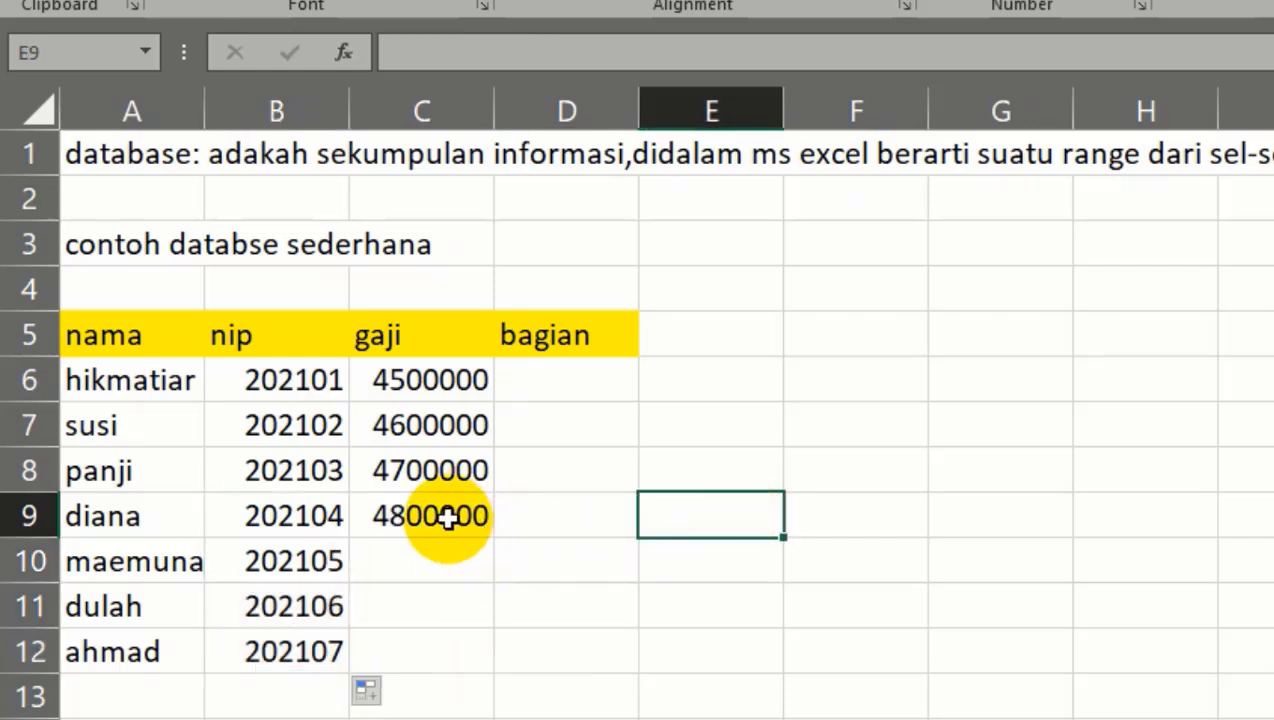
# Enter the gaji values 500000 in C10 and 600000 in C11 for the new records.
pyautogui.click(424, 566)
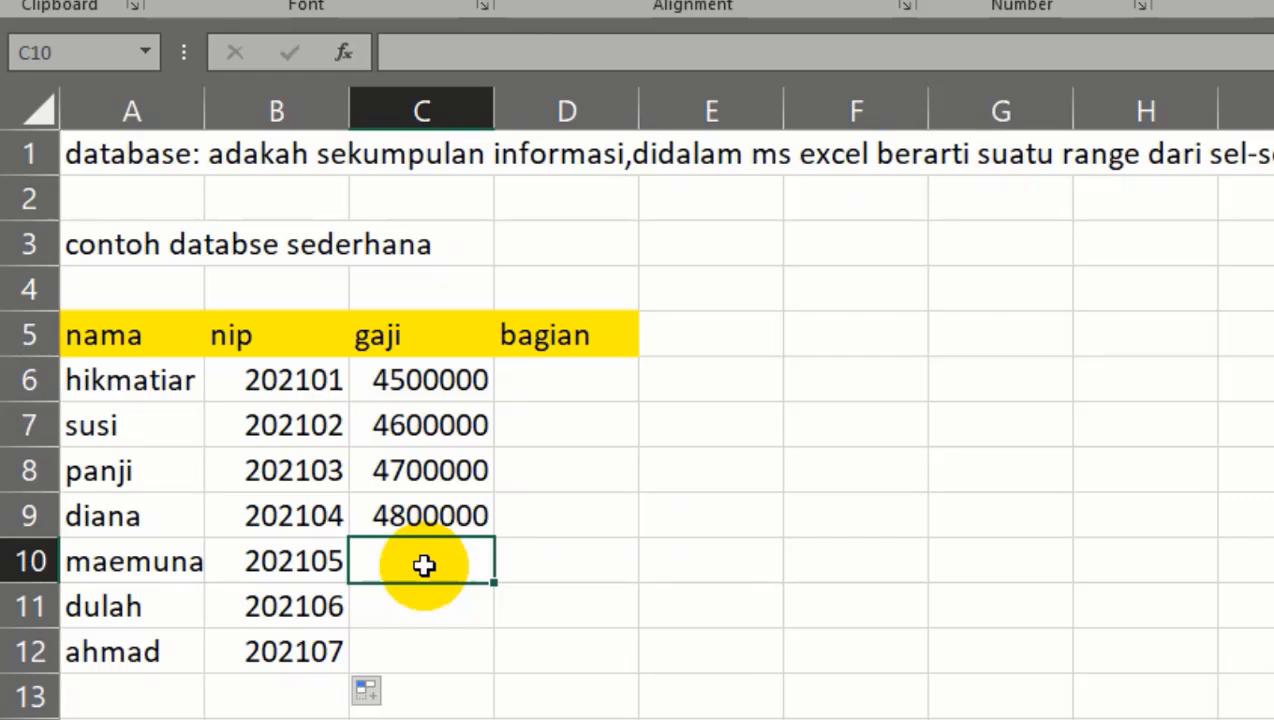
pyautogui.doubleClick(458, 564)
pyautogui.write('500')
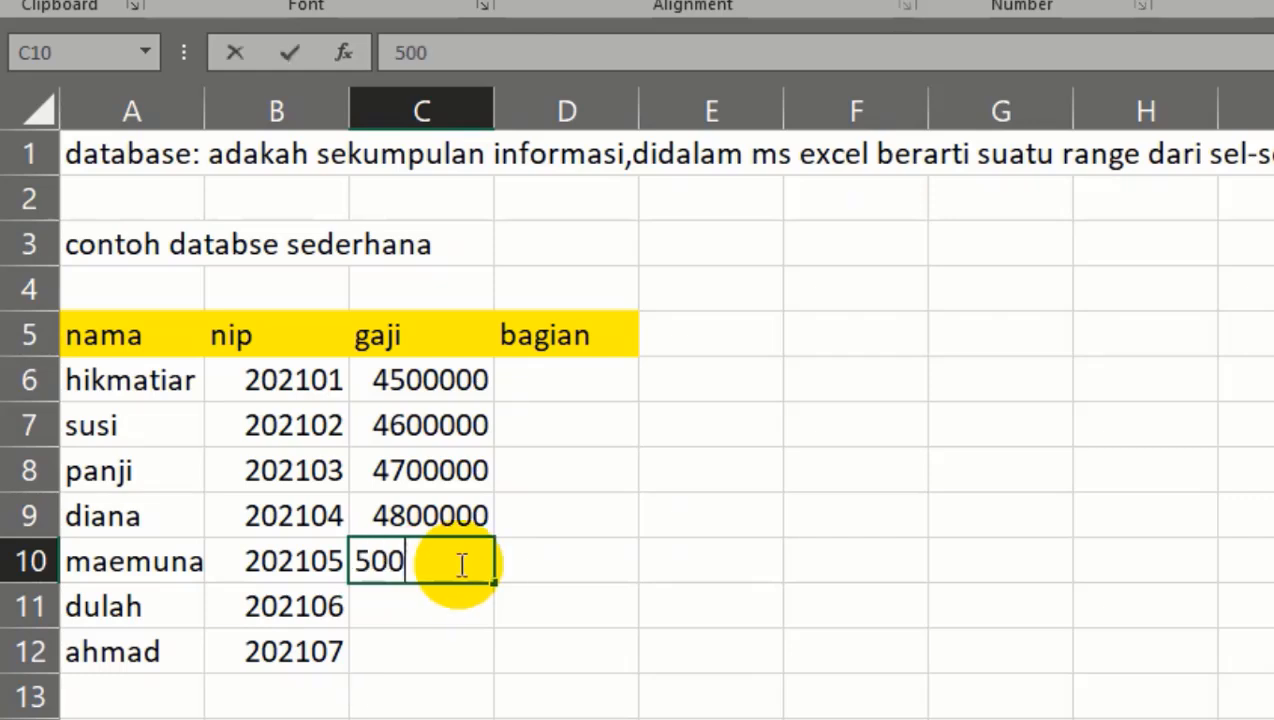
pyautogui.write('000')
pyautogui.press('Return')
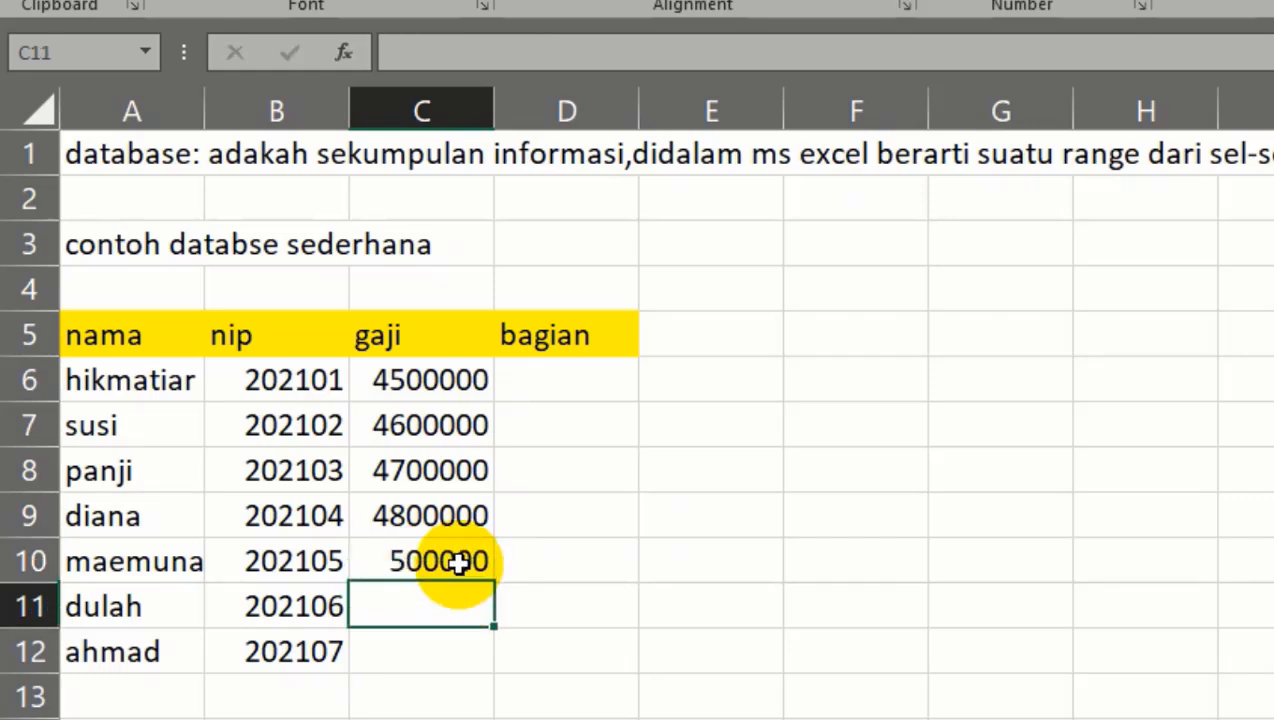
pyautogui.write('600000')
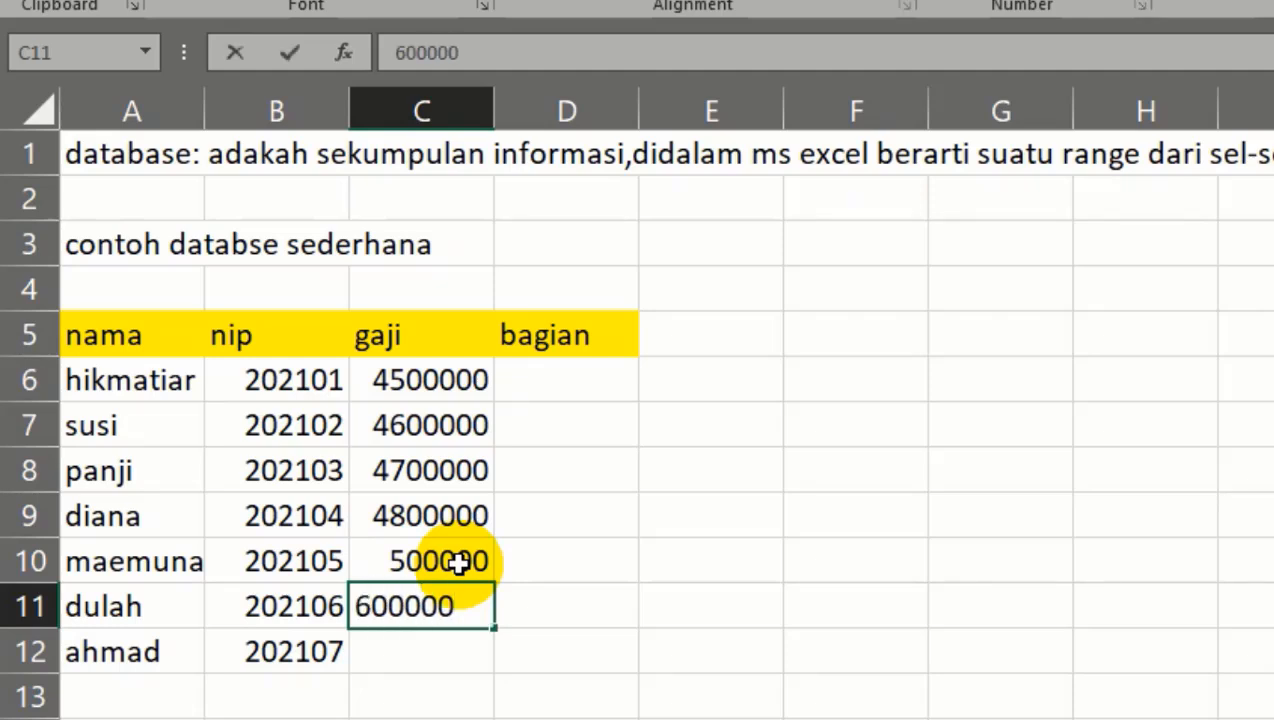
pyautogui.press('Return')
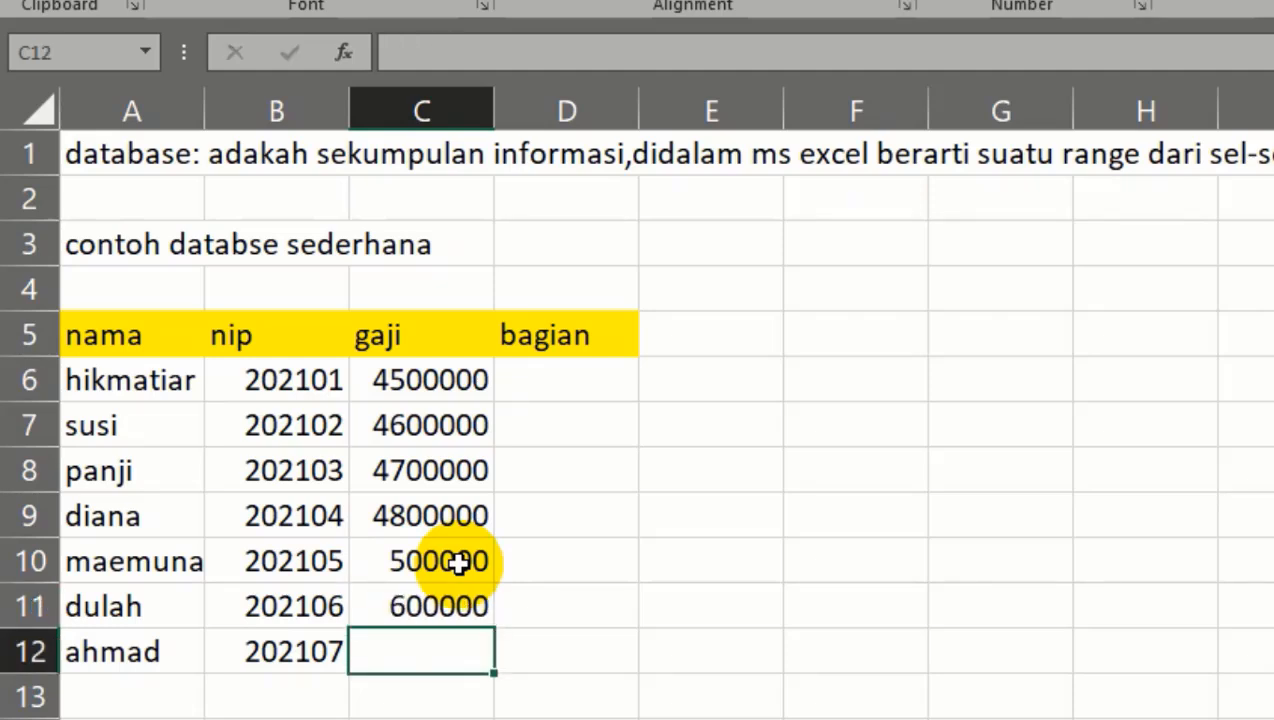
# Correct the gaji values to 5000000 in C10 and 6000000 in C11.
pyautogui.press('Up')
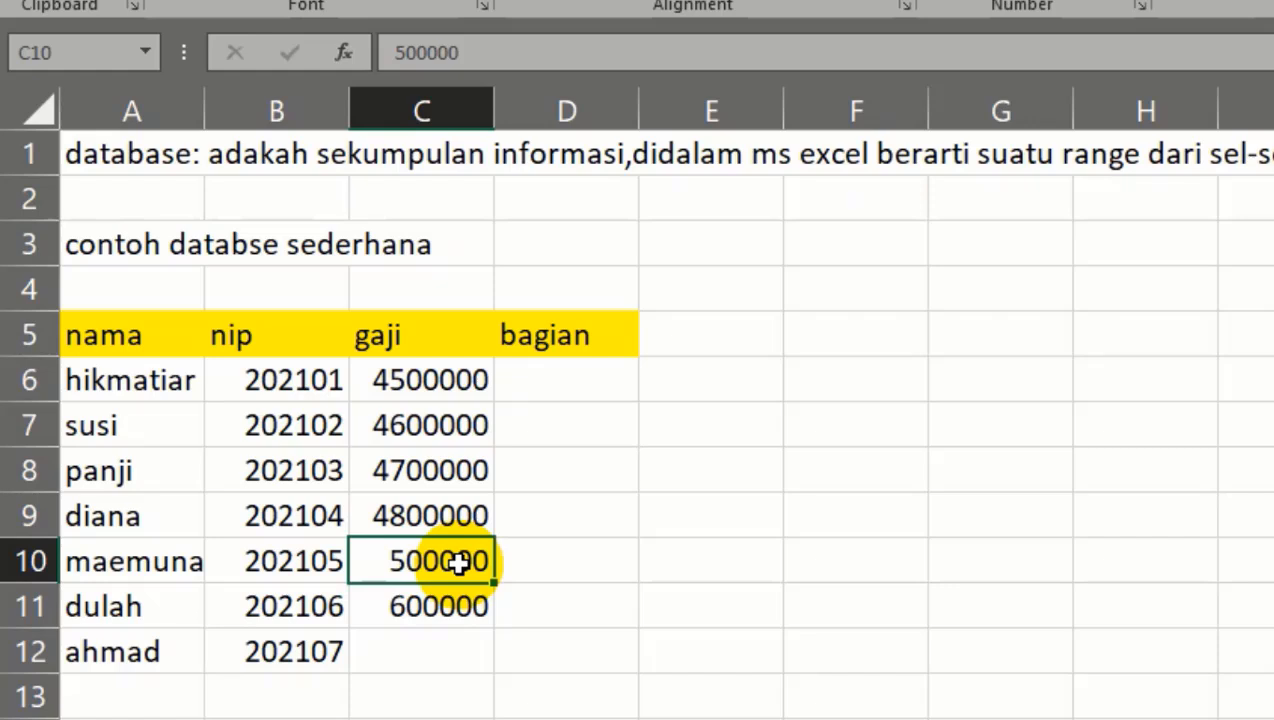
pyautogui.doubleClick(458, 563)
pyautogui.write('0')
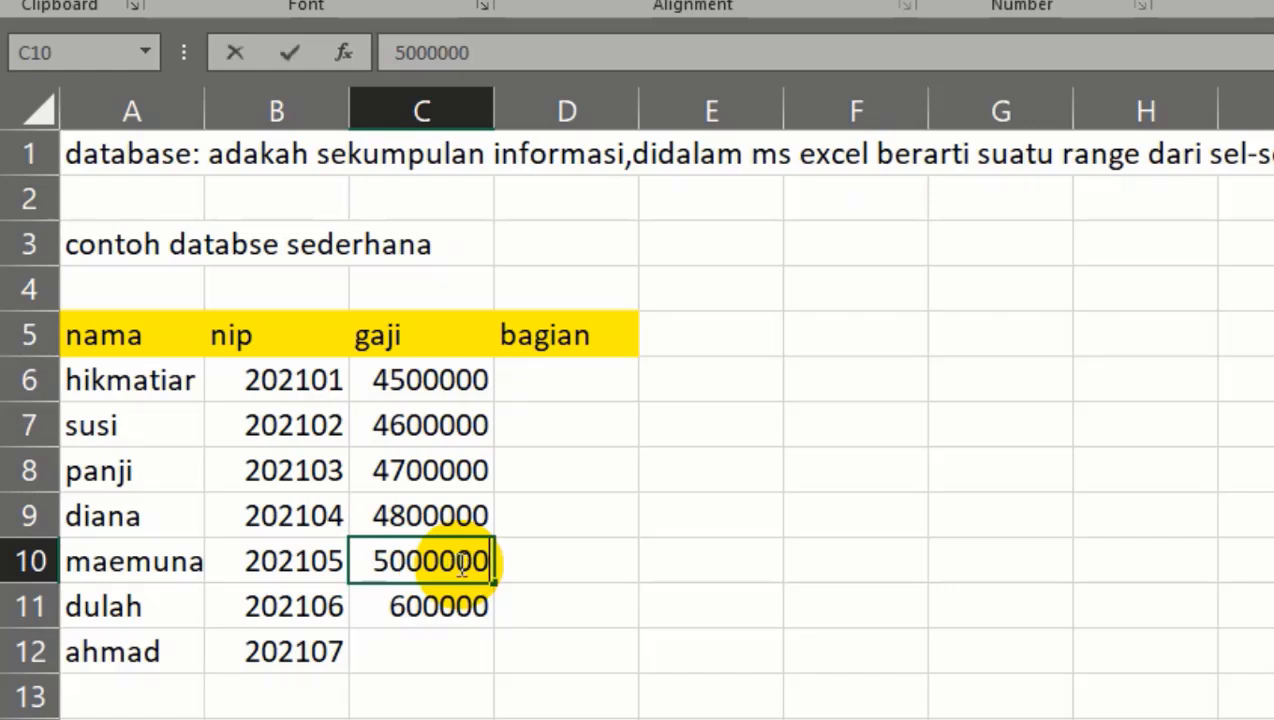
pyautogui.press('Return')
pyautogui.press('F2')
pyautogui.write('0')
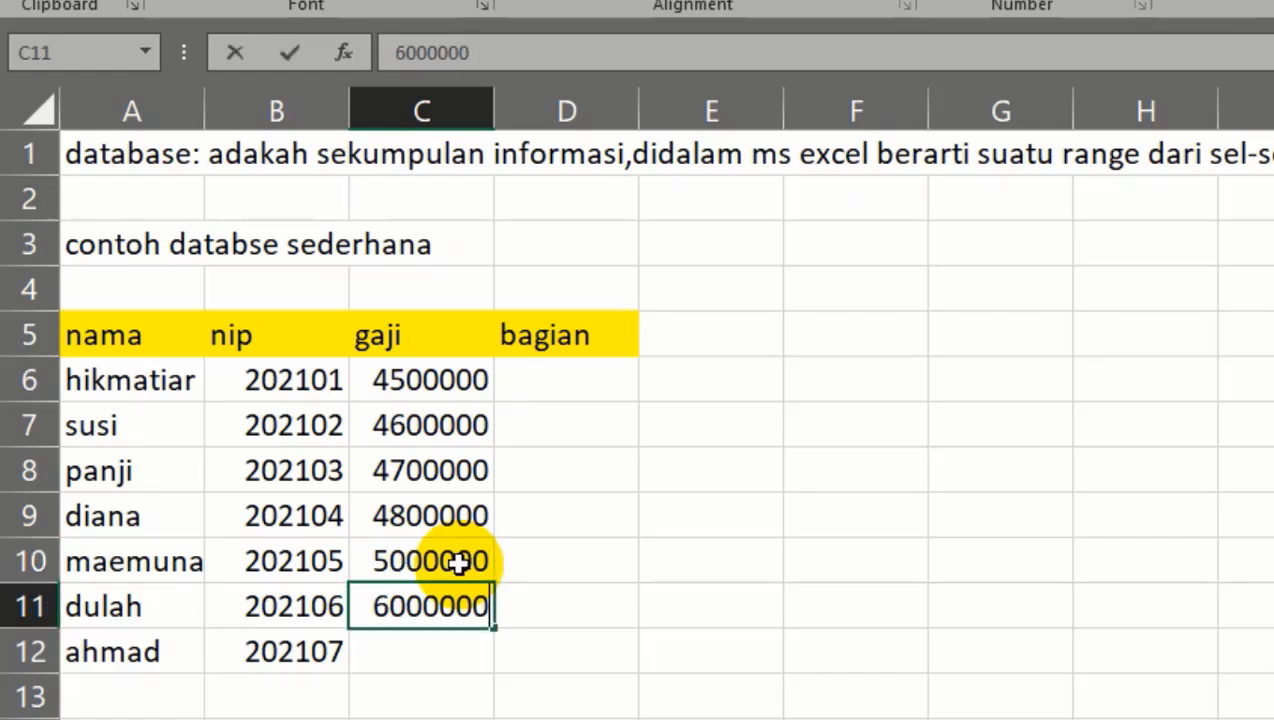
pyautogui.press('Return')
# Enter the gaji value 6500000 in C12 for the last record.
pyautogui.write('65')
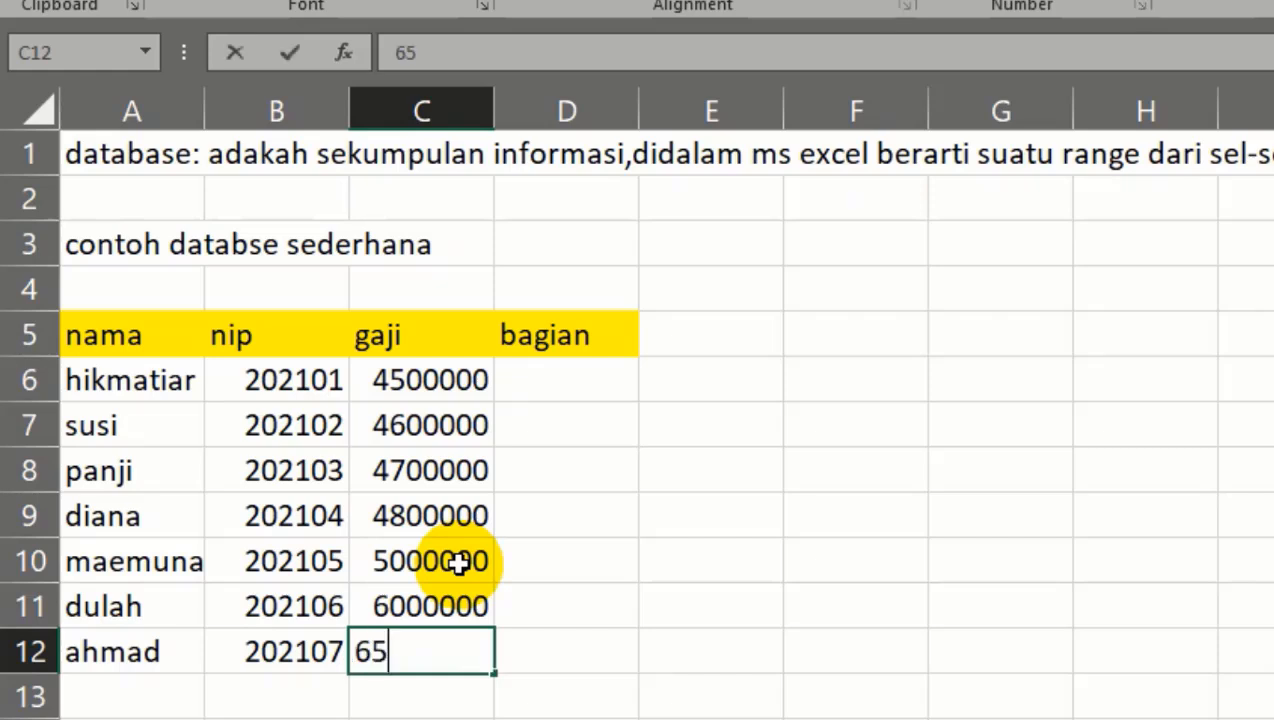
pyautogui.write('00000')
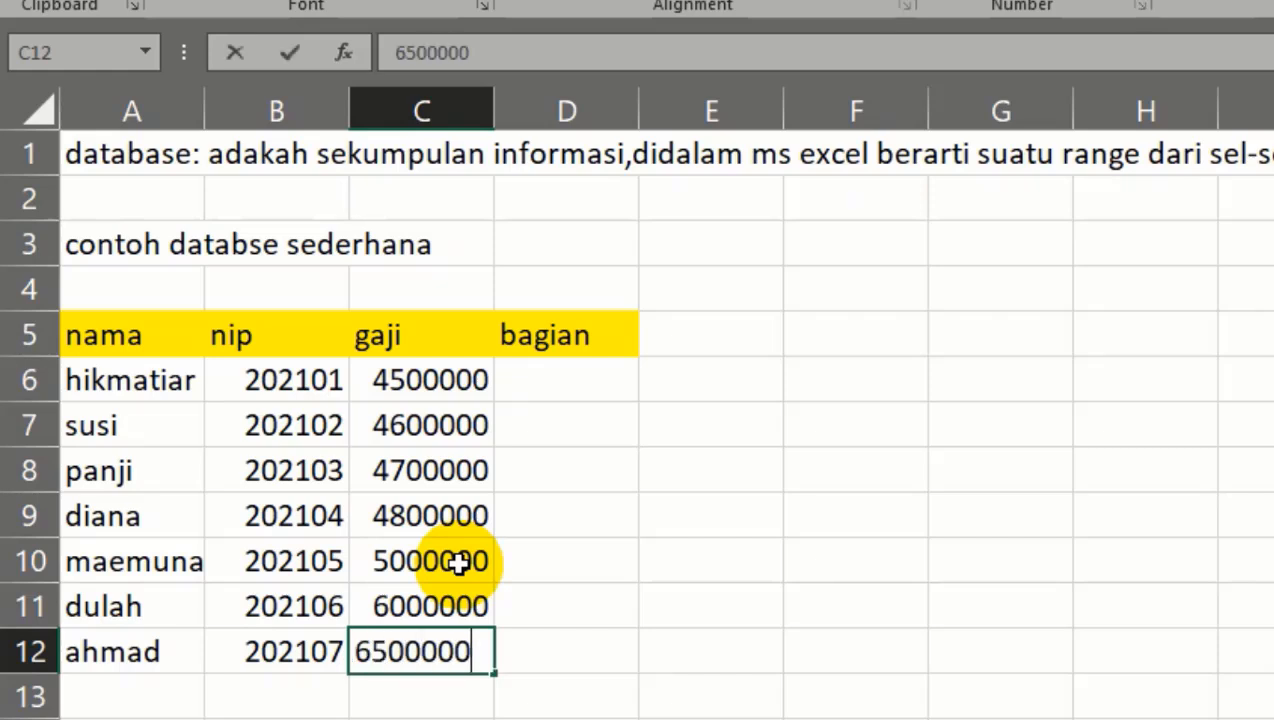
pyautogui.press('Return')
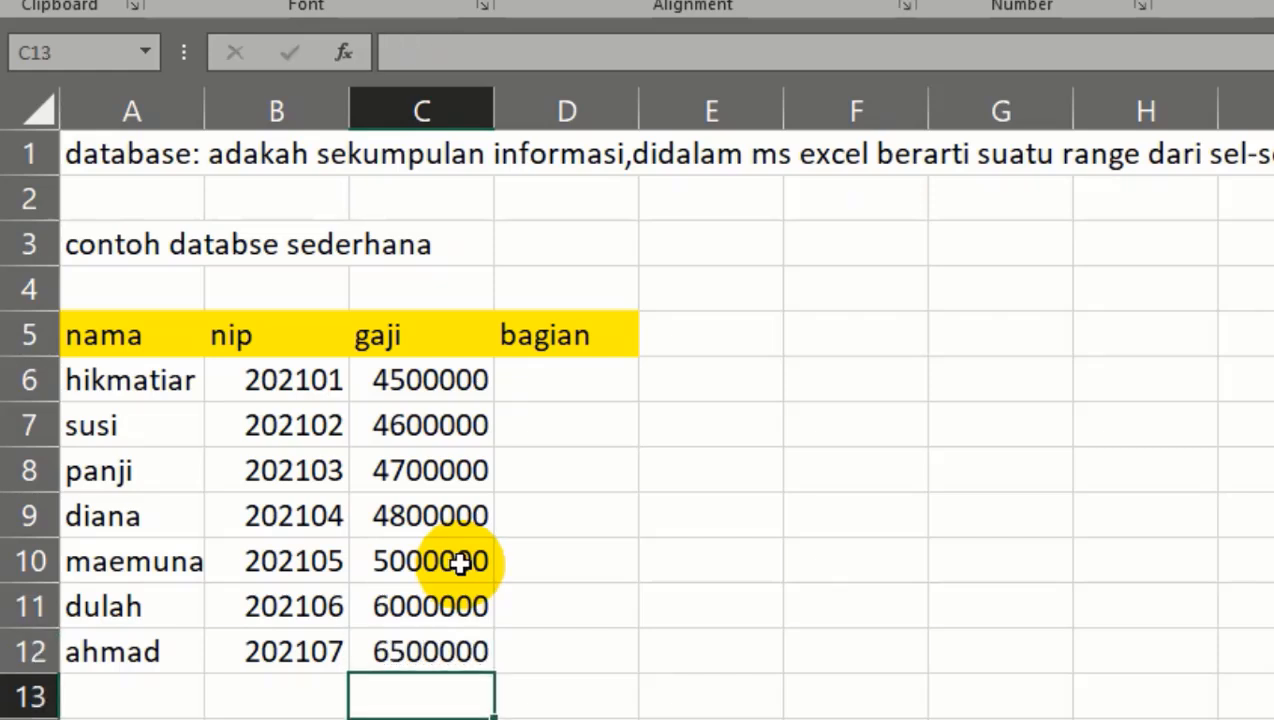
# Fill in the bagian column with administrasi in D6 and produksi in D7.
pyautogui.click(600, 376)
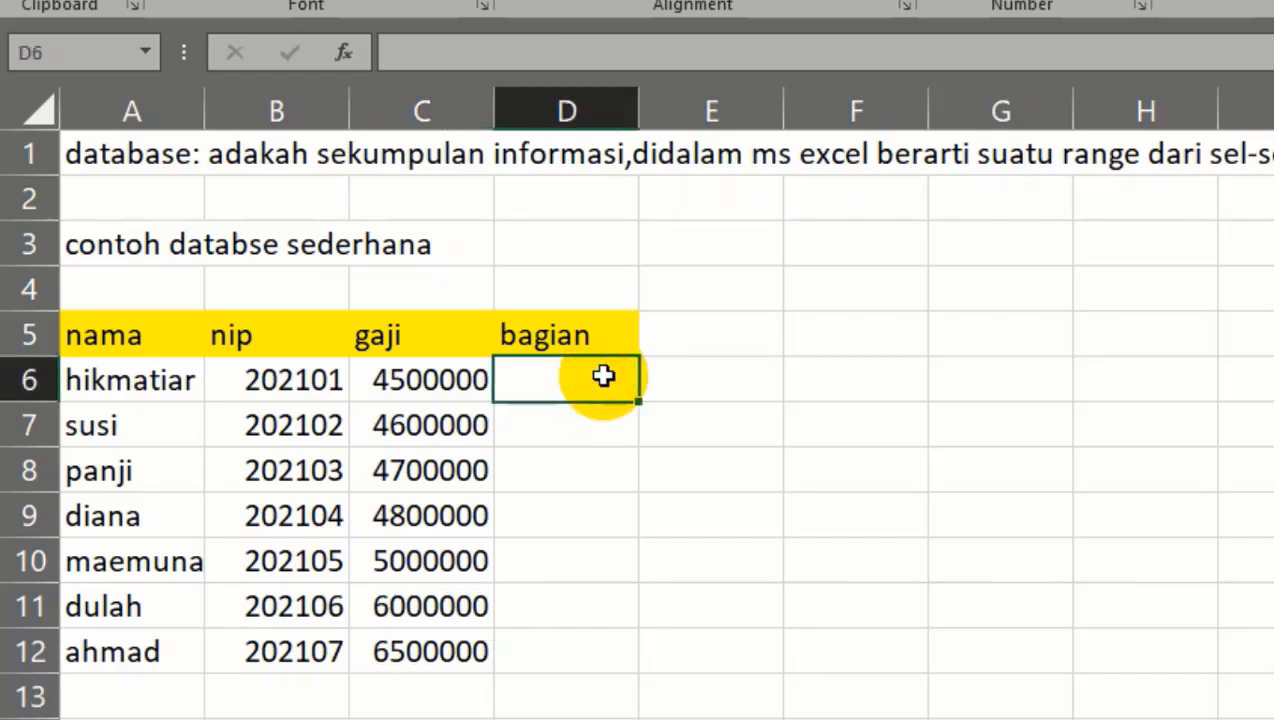
pyautogui.write('ad')
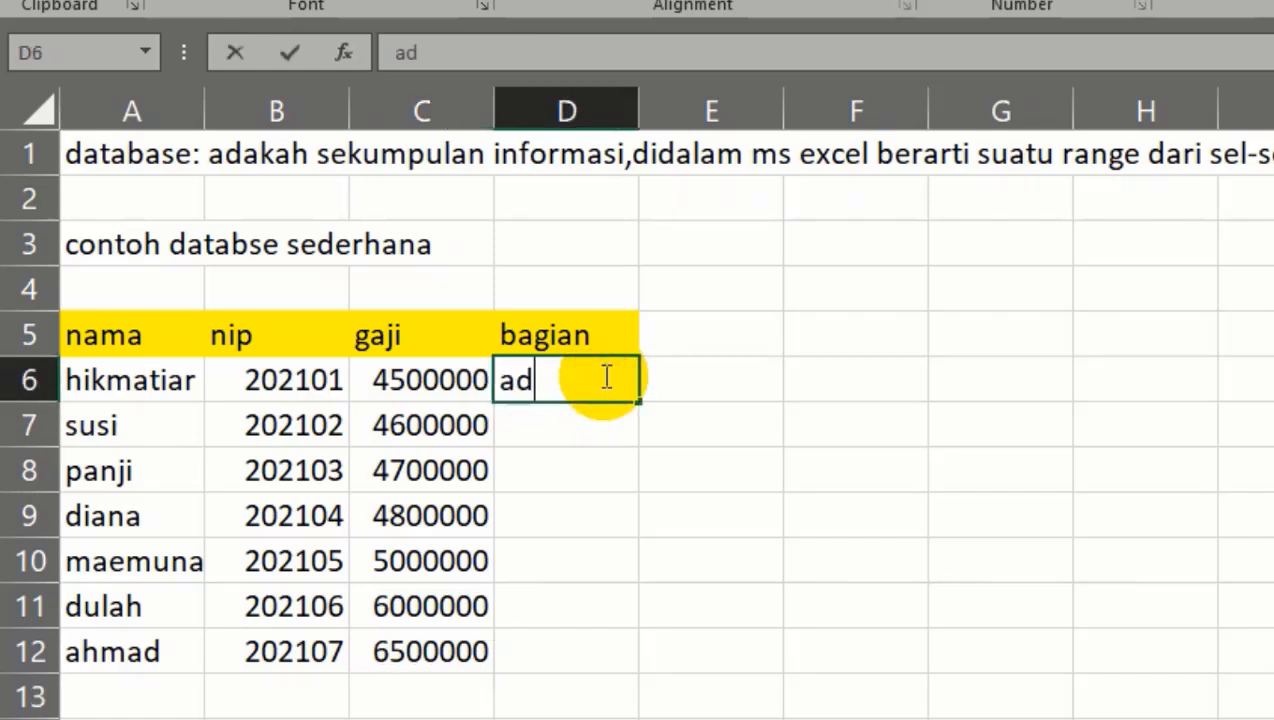
pyautogui.write('ministrasi')
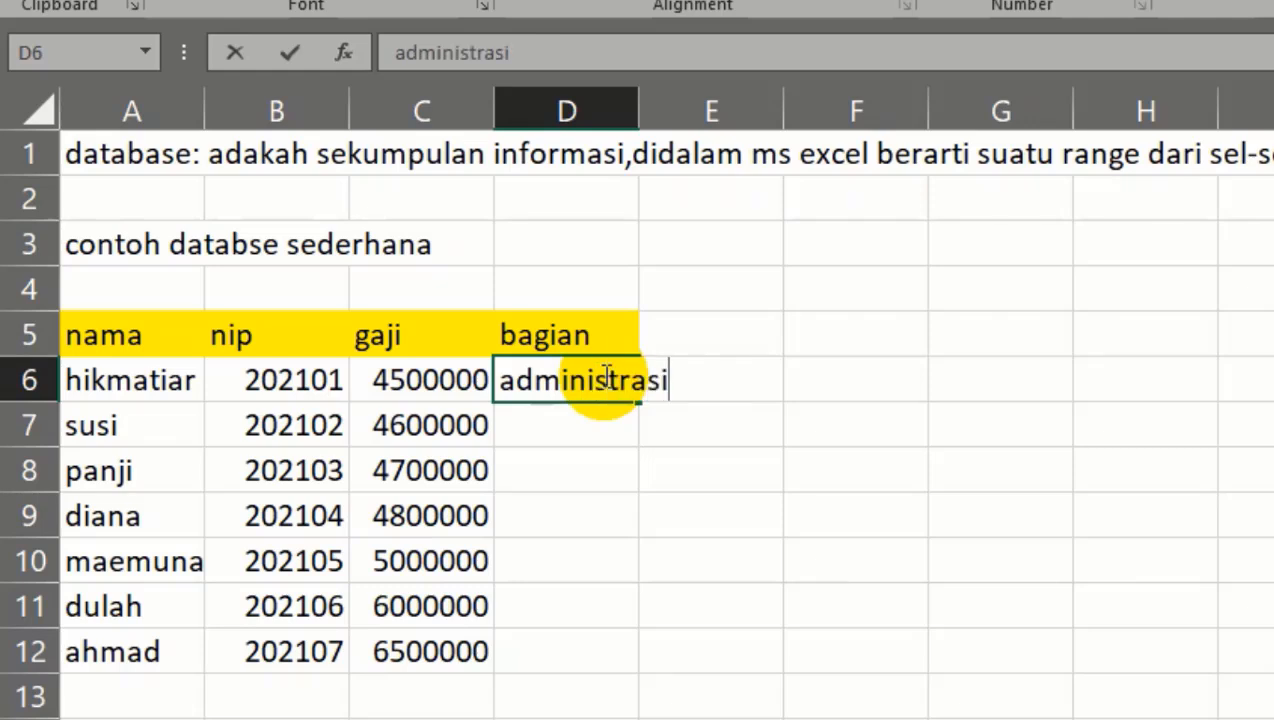
pyautogui.press('Return')
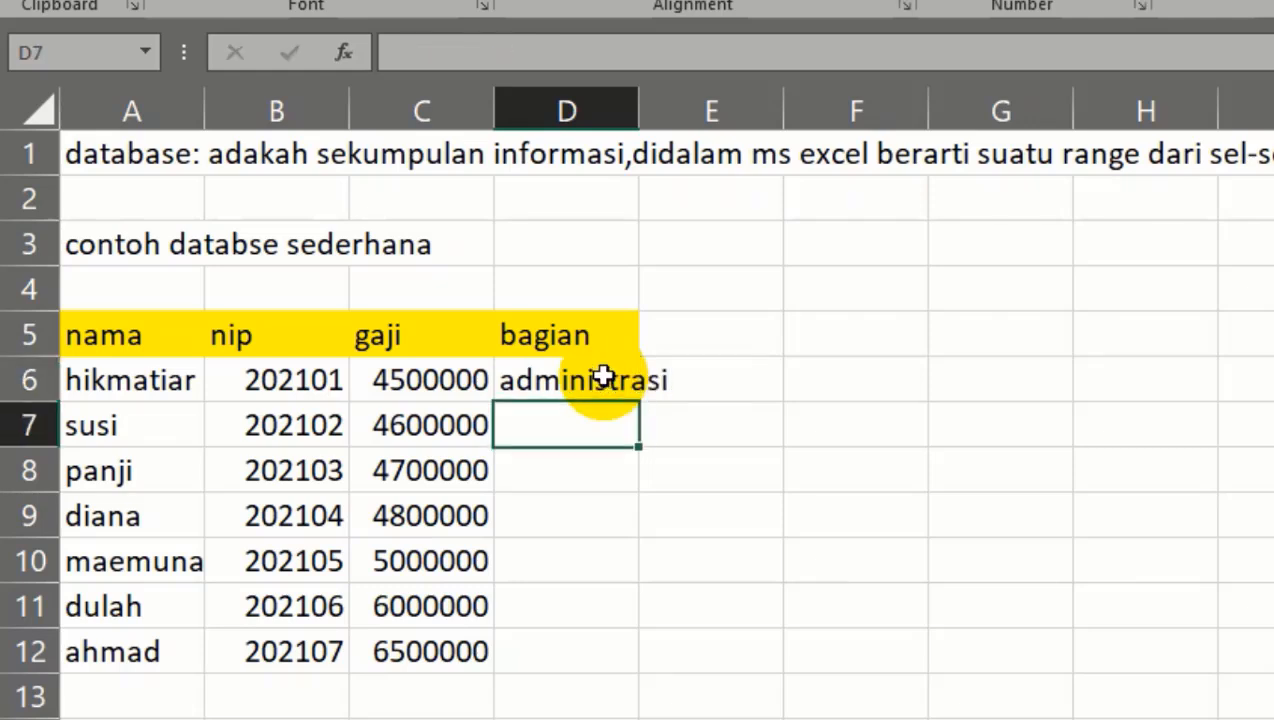
pyautogui.write('produksi')
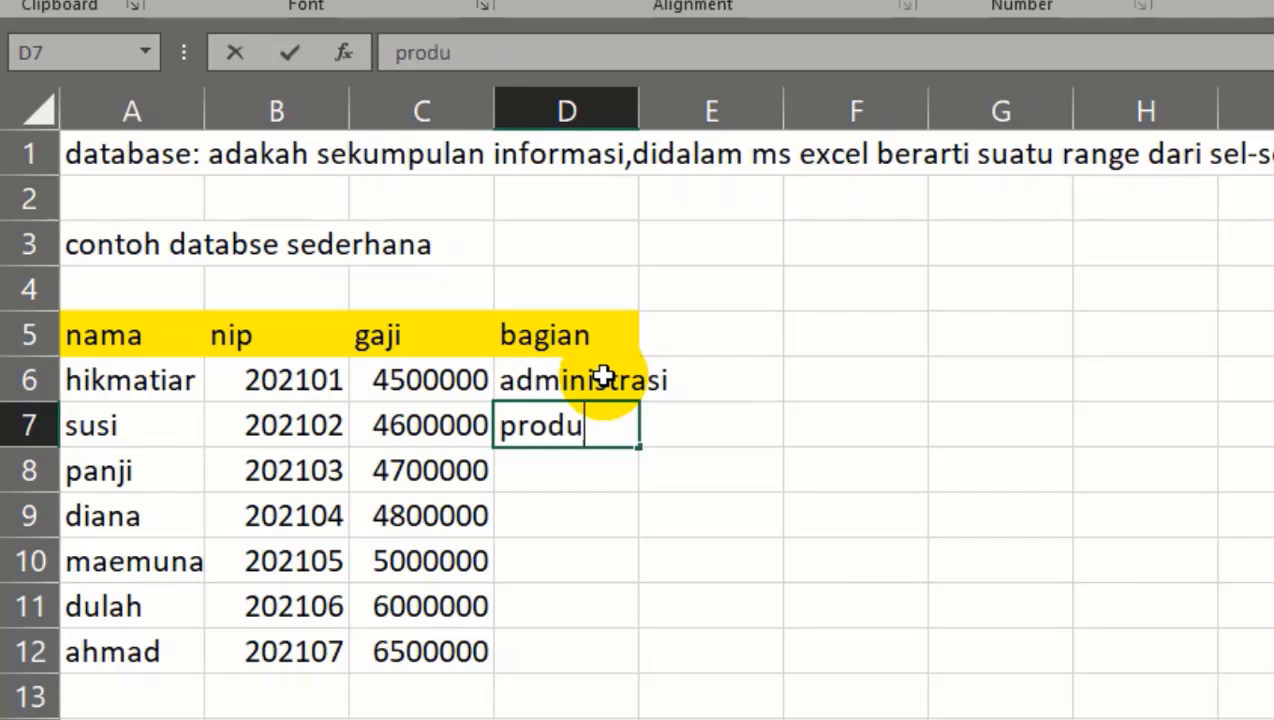
pyautogui.press('Return')
pyautogui.press('Return')
pyautogui.press('Up')
pyautogui.press('Up')
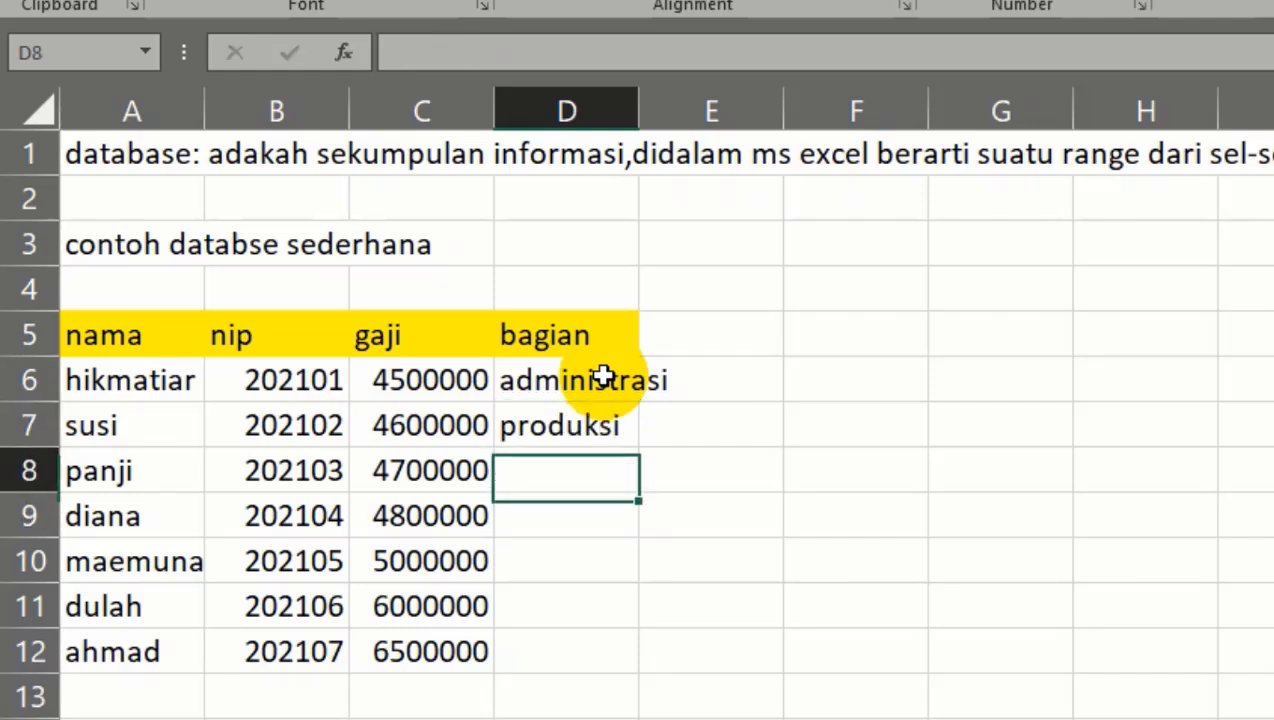
# Continue the bagian column with administrasi in D8 and keuangan in D9.
pyautogui.press('Down')
pyautogui.write('adminis')
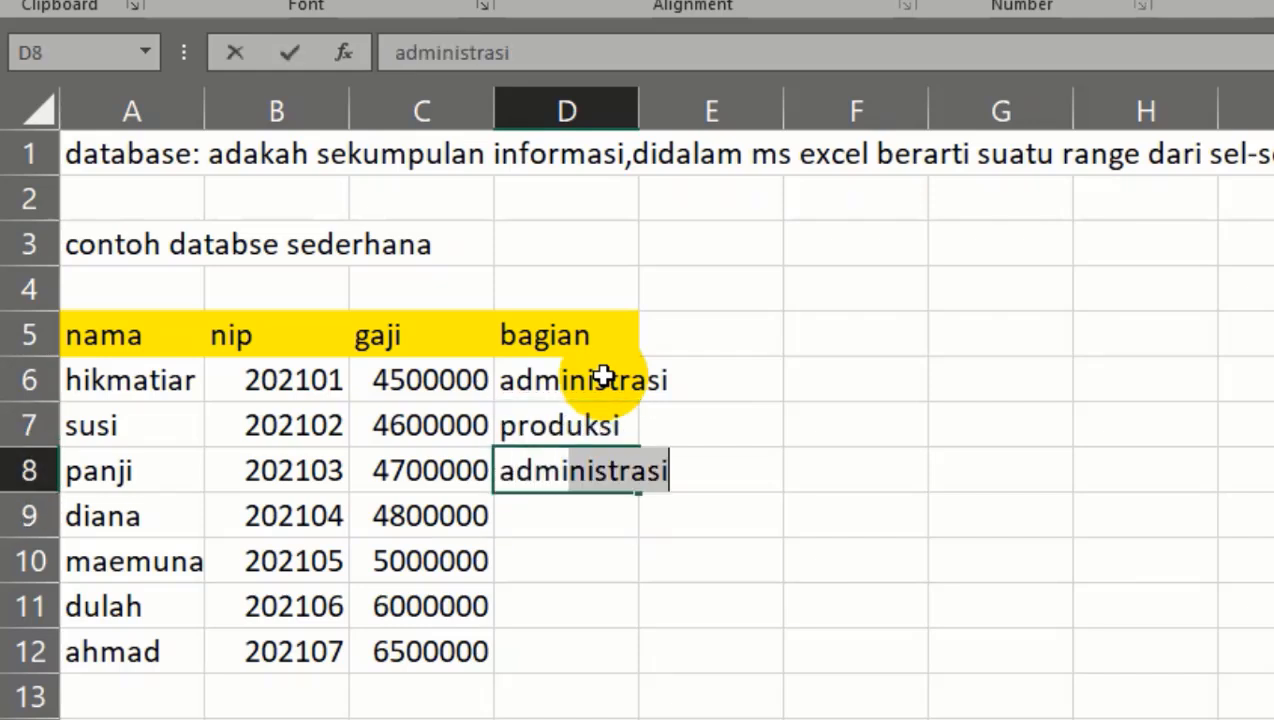
pyautogui.write('trasi')
pyautogui.press('Return')
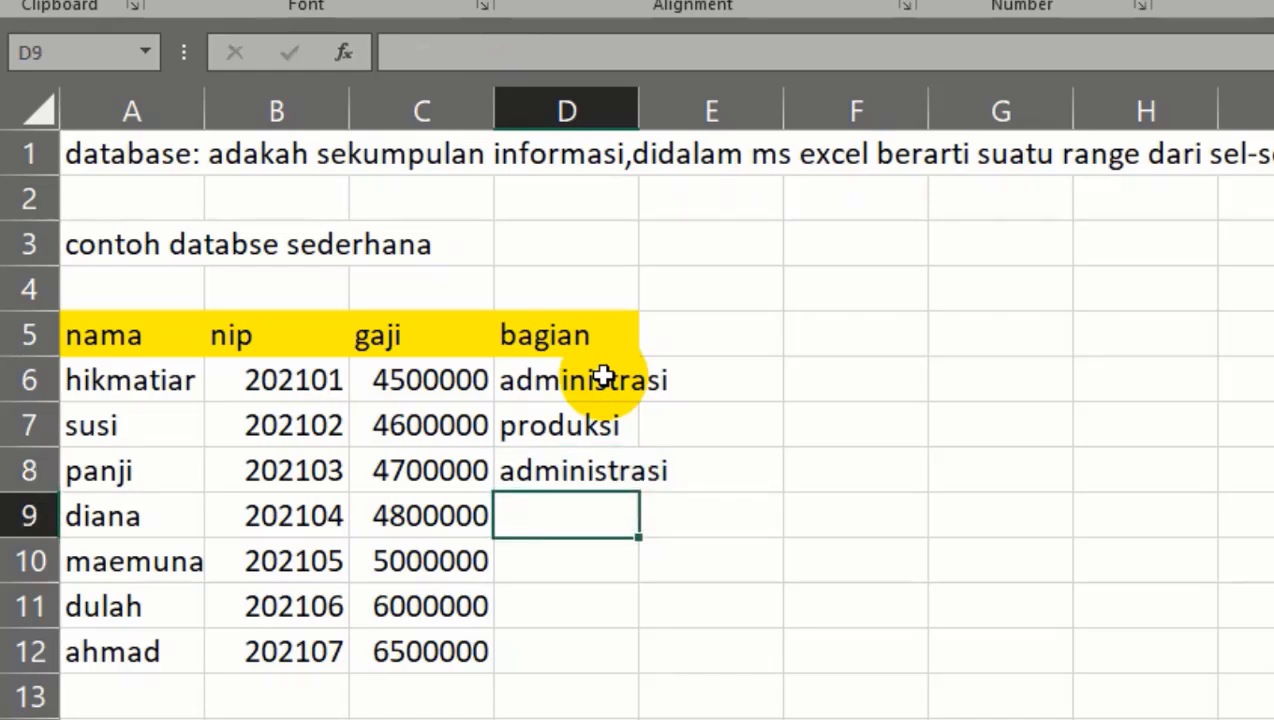
pyautogui.write('ke')
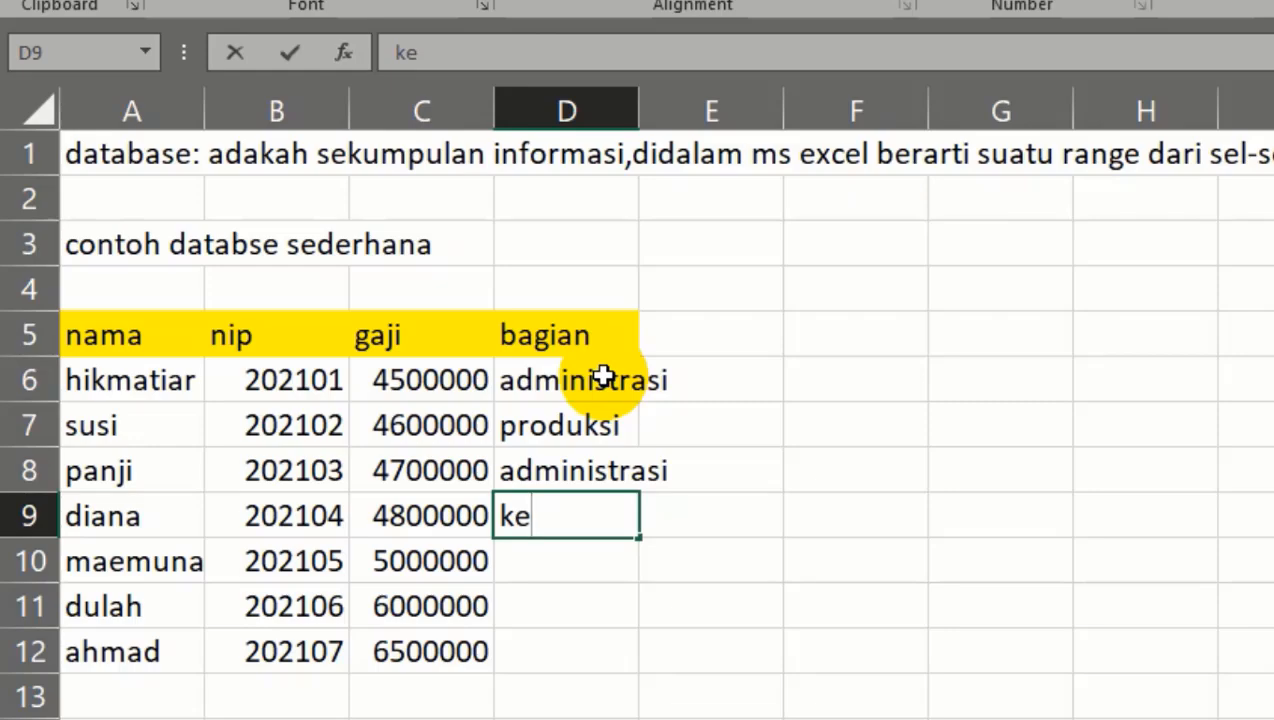
pyautogui.write('uangan')
pyautogui.press('Return')
# Complete the bagian column with keuangan in D10, administrasi in D11 and produksi in D12.
pyautogui.write('k')
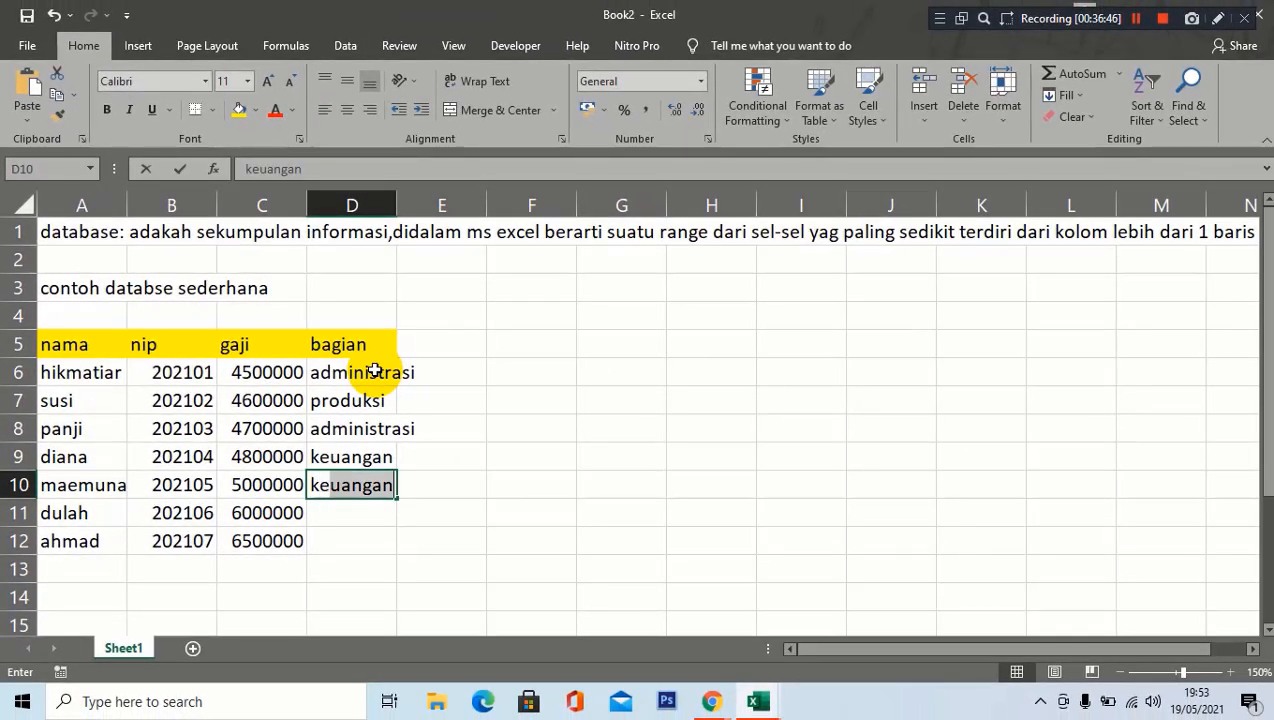
pyautogui.write('euang')
pyautogui.press('Return')
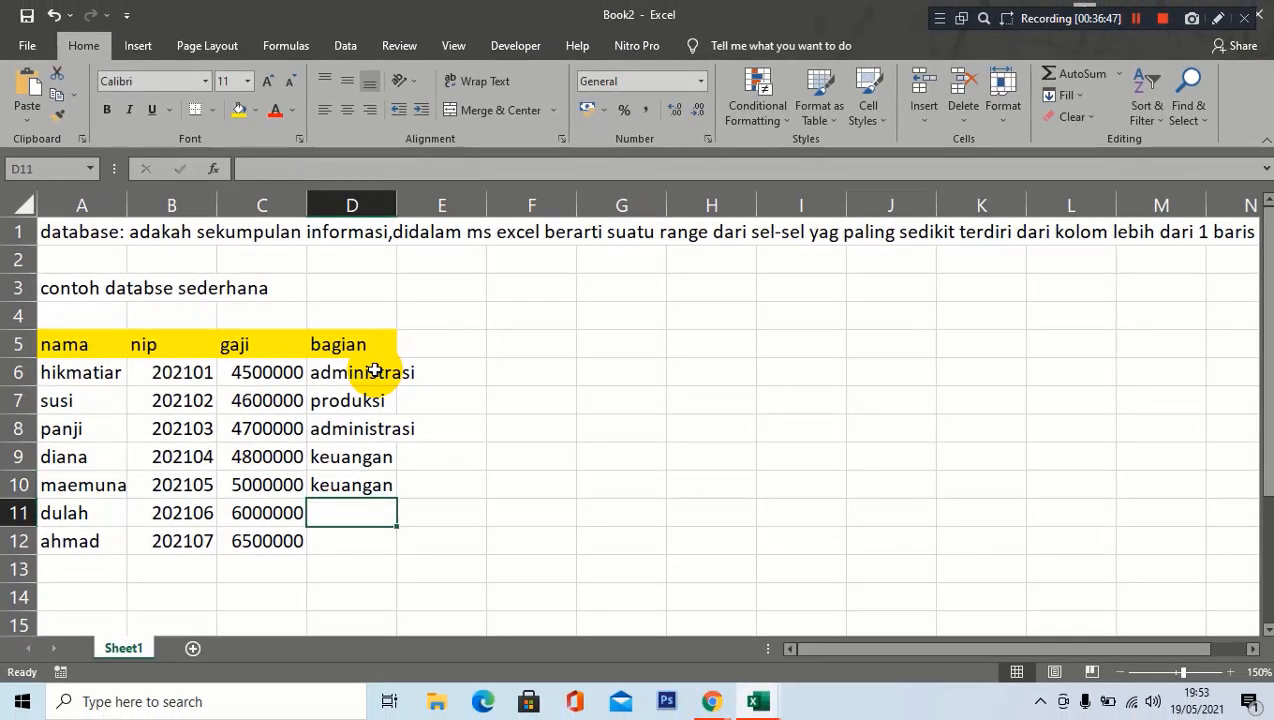
pyautogui.write('adm')
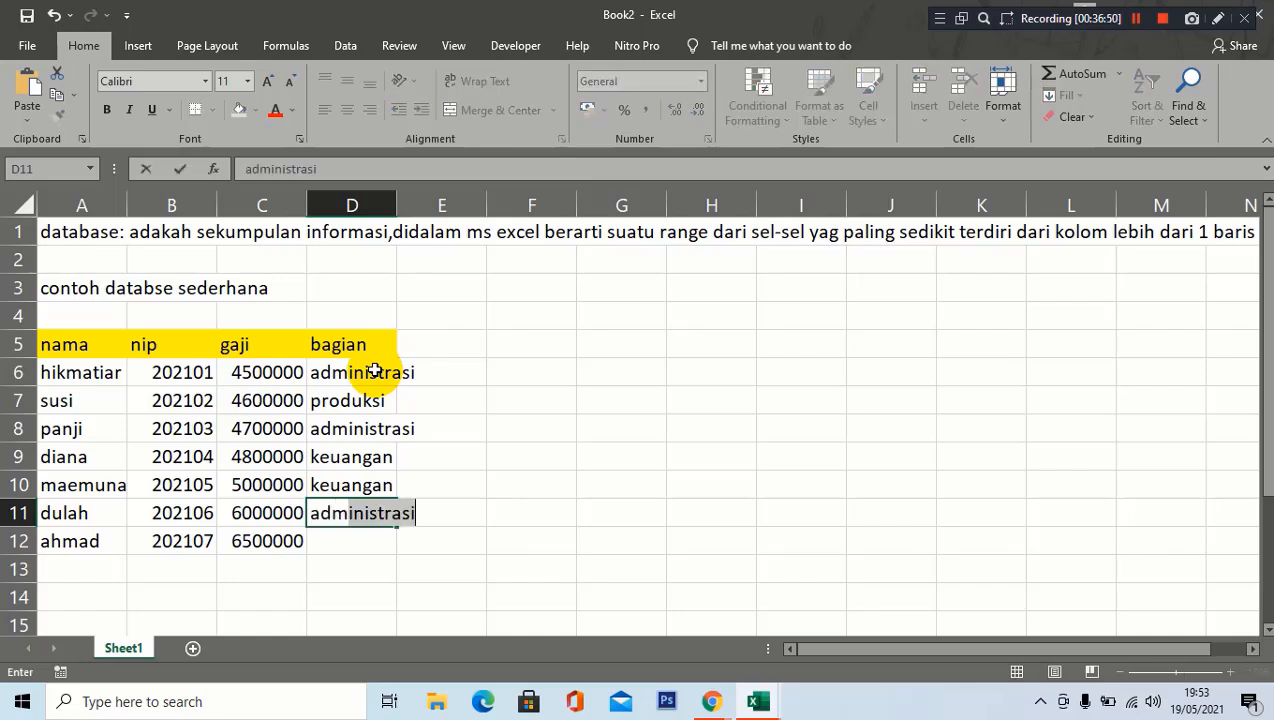
pyautogui.write('inistrasi')
pyautogui.press('Return')
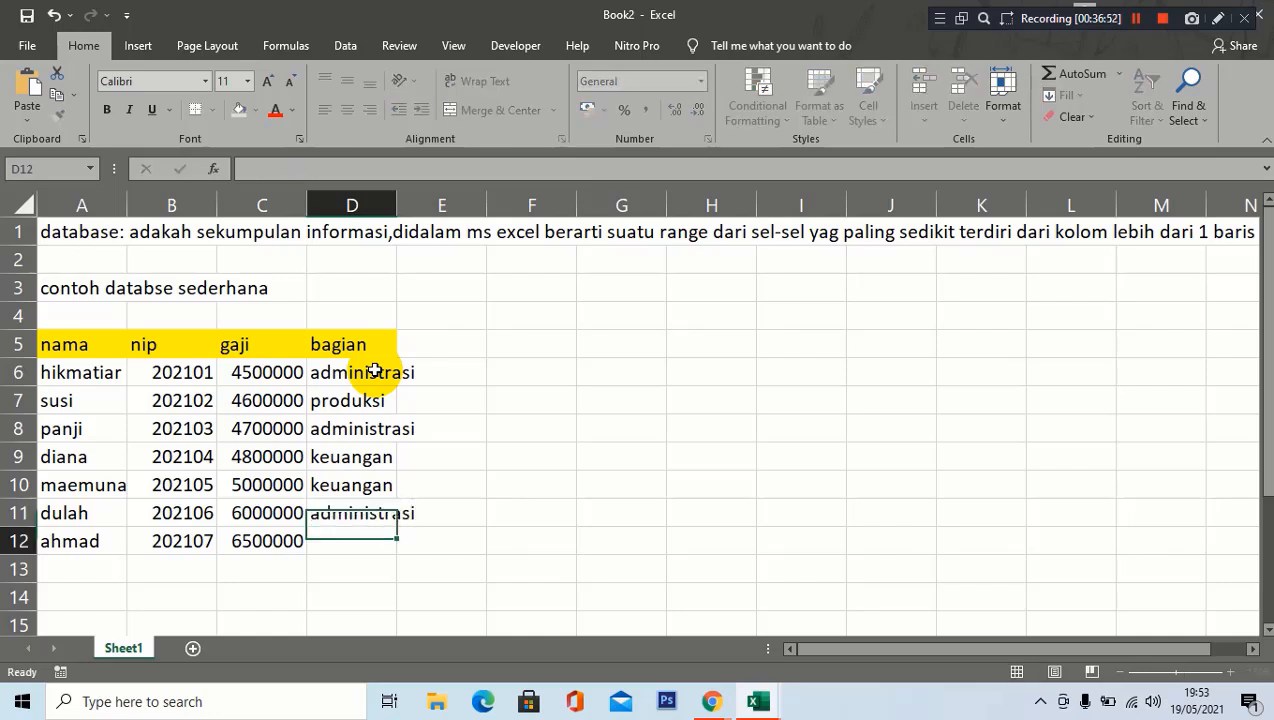
pyautogui.write('produksi')
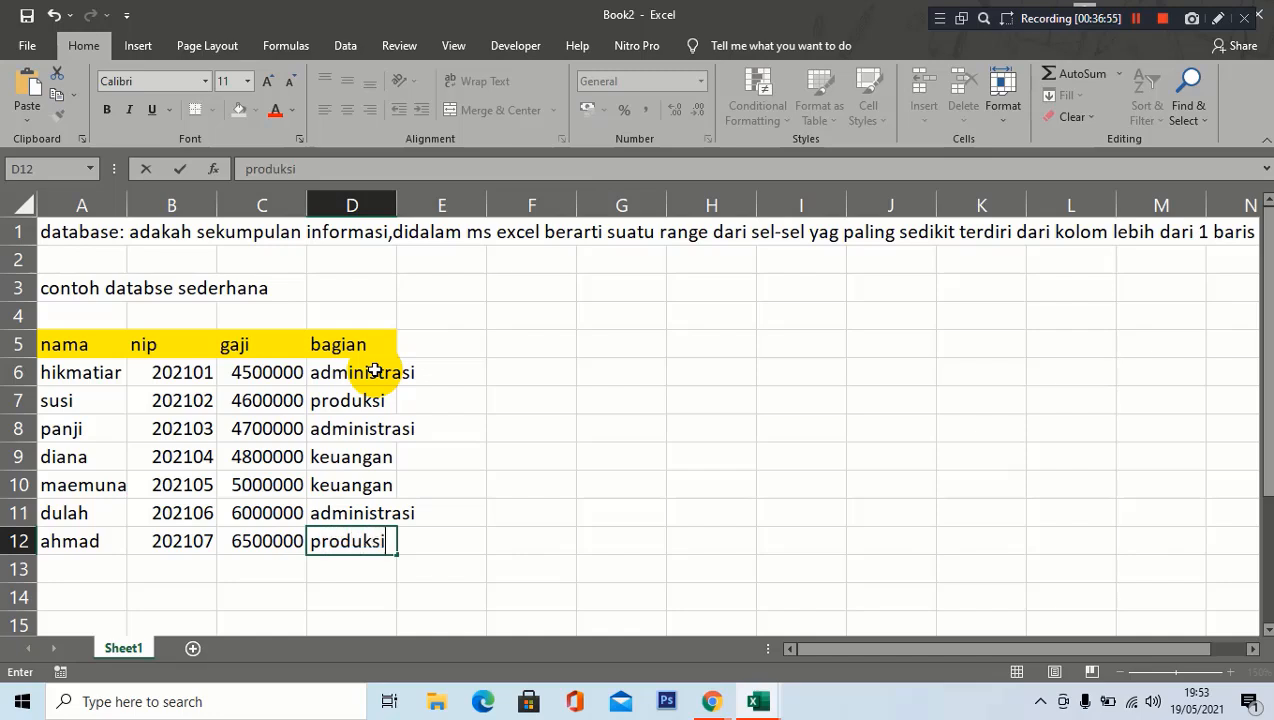
pyautogui.press('Return')
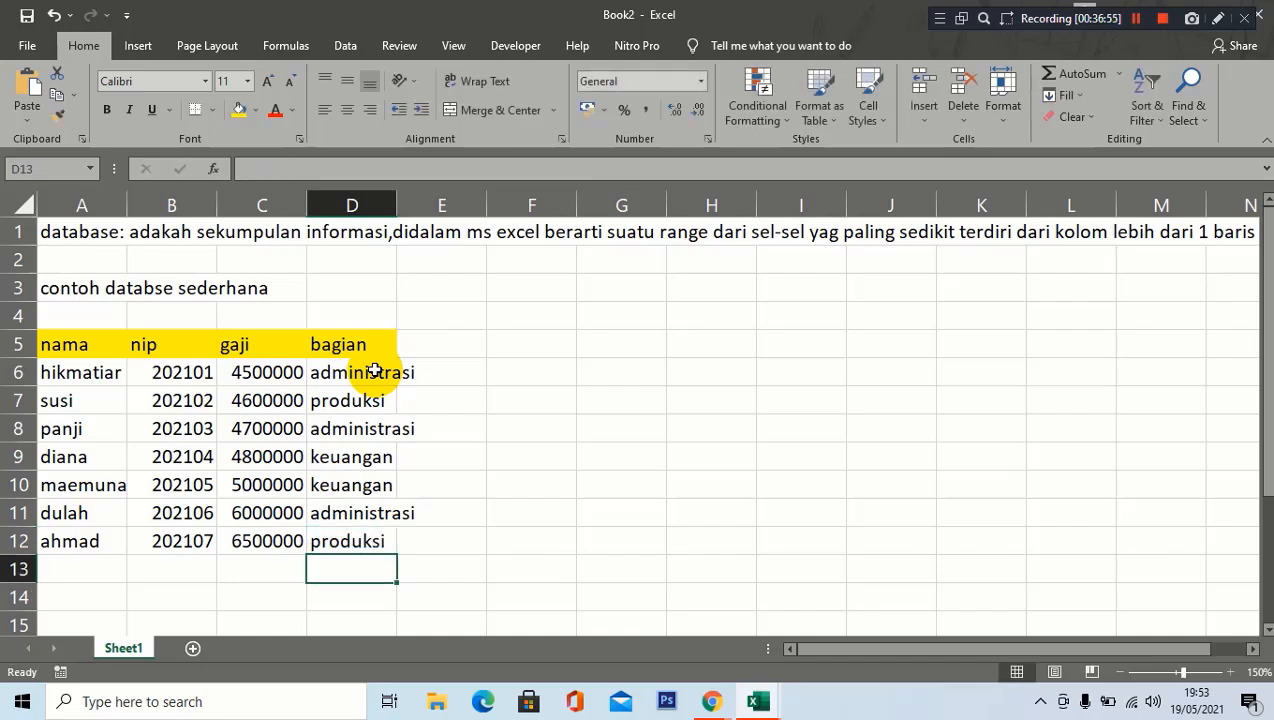
# AutoFit the width of column D to the bagian entries.
pyautogui.click(532, 318)
pyautogui.doubleClick(398, 197)
pyautogui.click(569, 428)
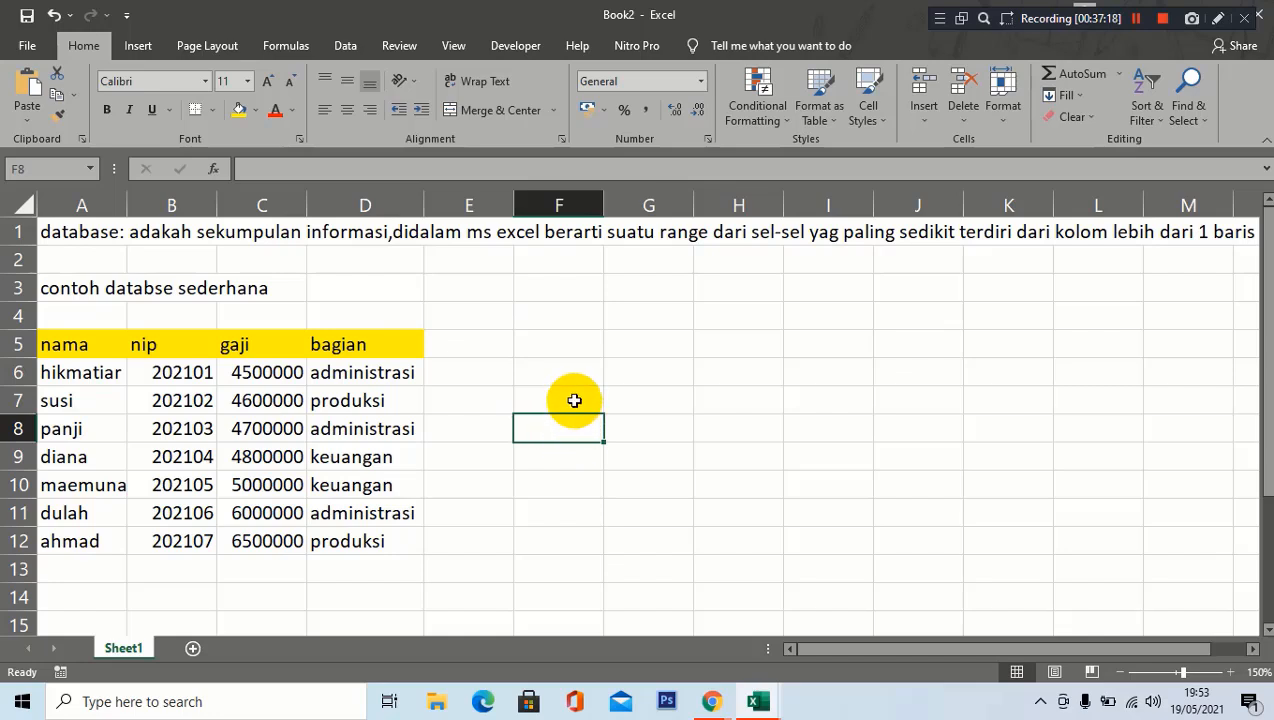
# Select the data records in A6:D12 beneath the headers to point out the extended database.
pyautogui.click(576, 366)
pyautogui.click(527, 400)
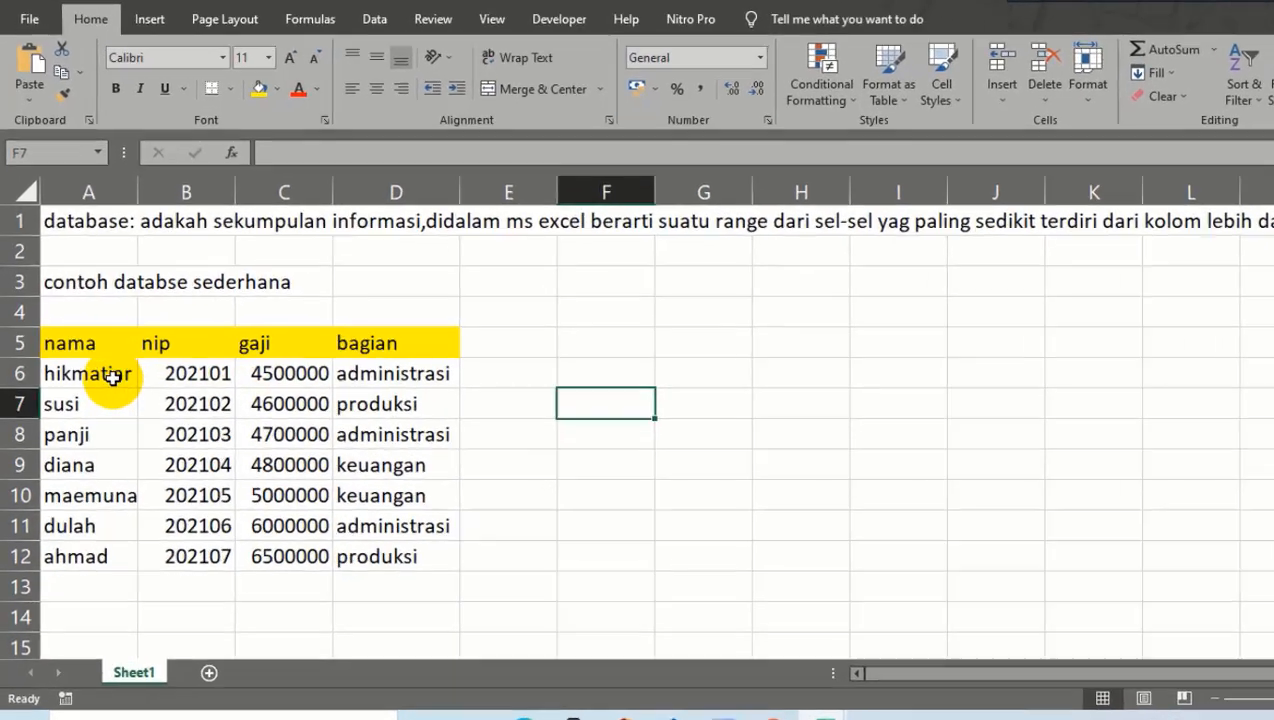
pyautogui.moveTo(112, 376); pyautogui.dragTo(406, 547)
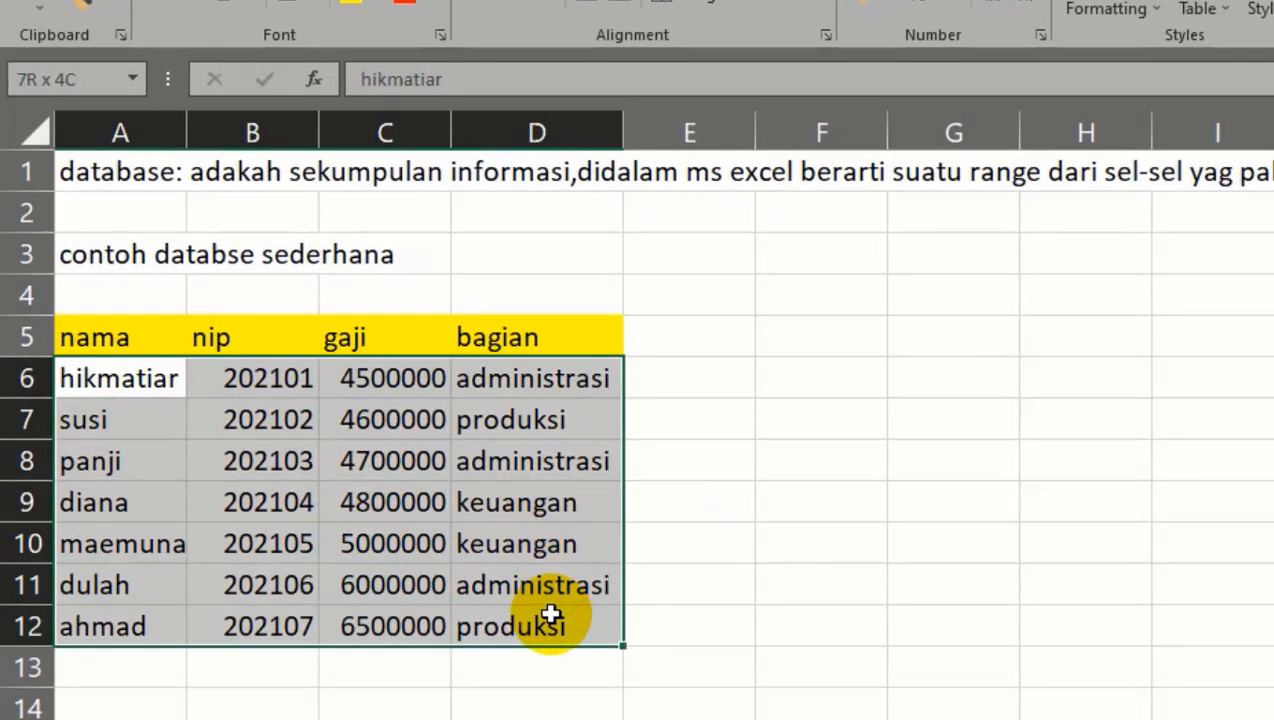
# Try sorting the records in A6:D12 by nama in A to Z order, and undo the sort.
pyautogui.moveTo(551, 614); pyautogui.dragTo(552, 612)
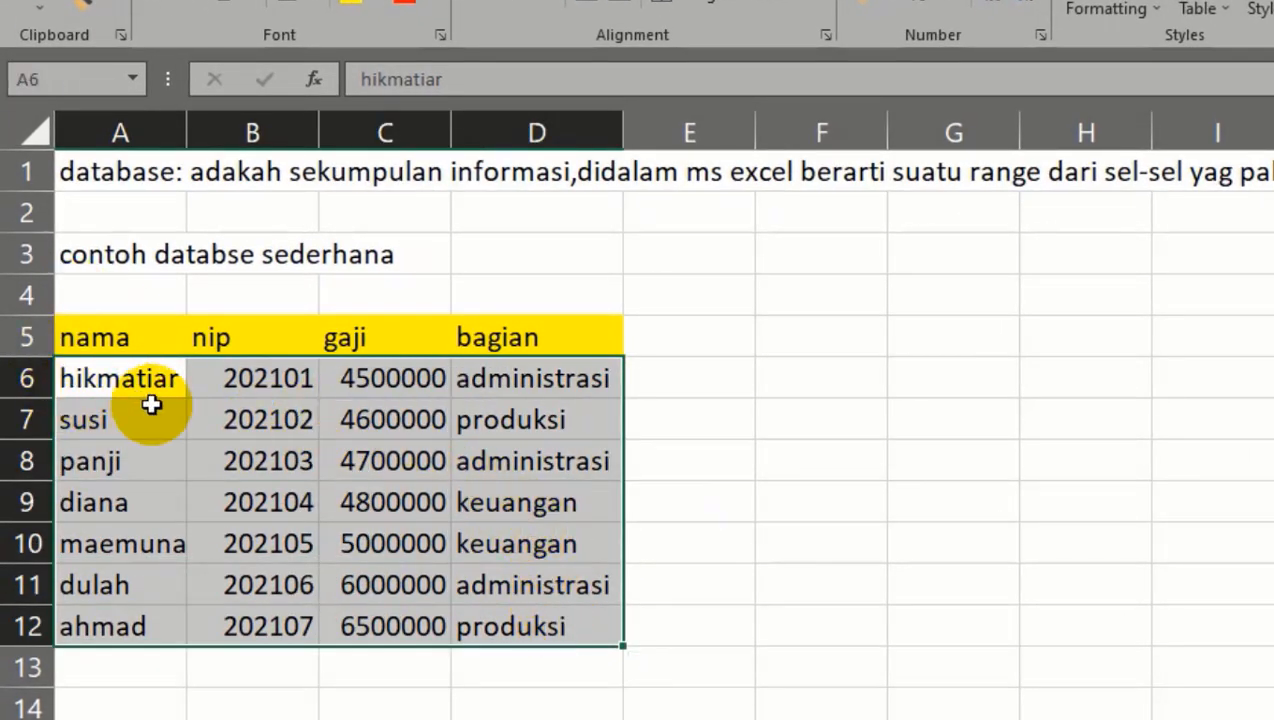
pyautogui.click(226, 408)
pyautogui.moveTo(131, 373); pyautogui.dragTo(500, 625)
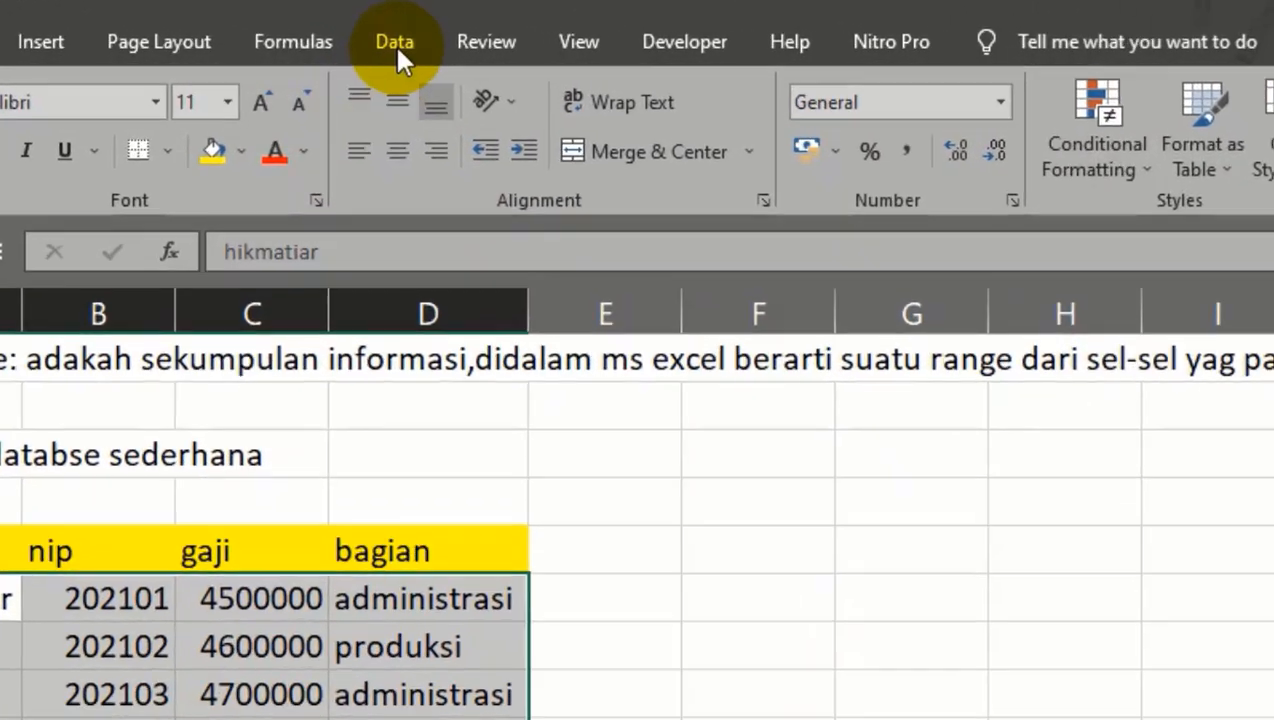
pyautogui.click(345, 45)
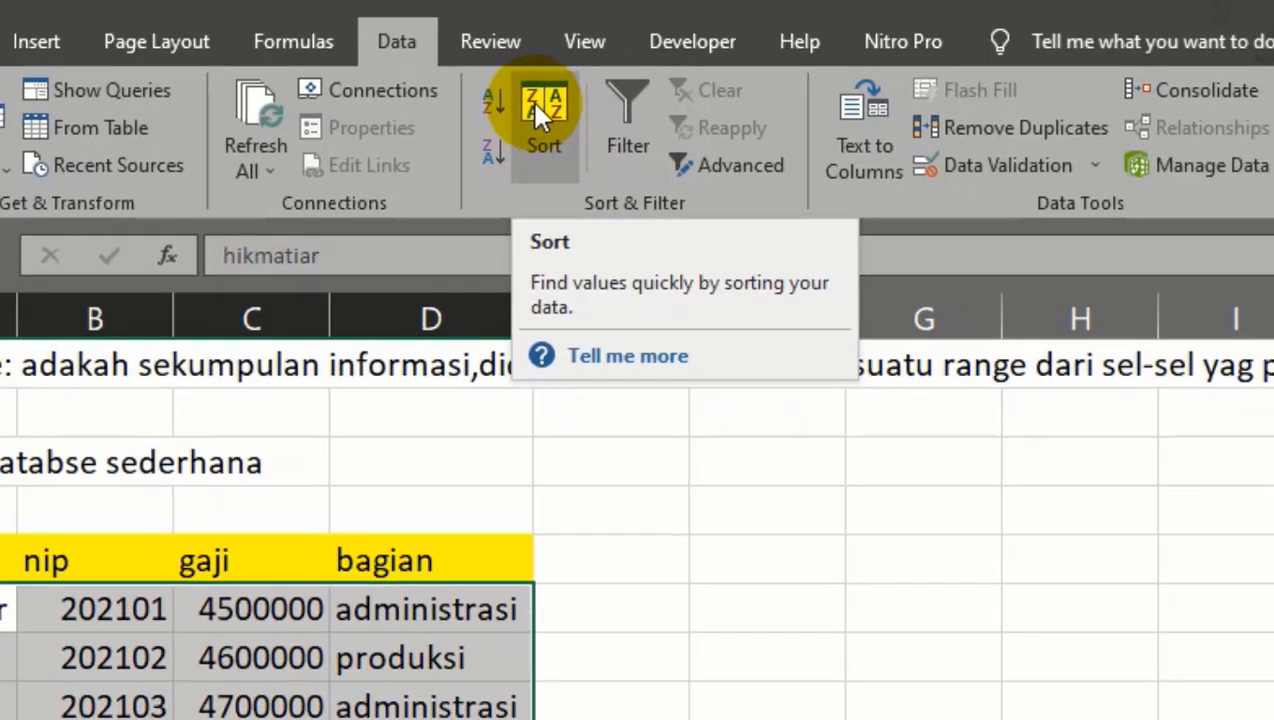
pyautogui.click(556, 112)
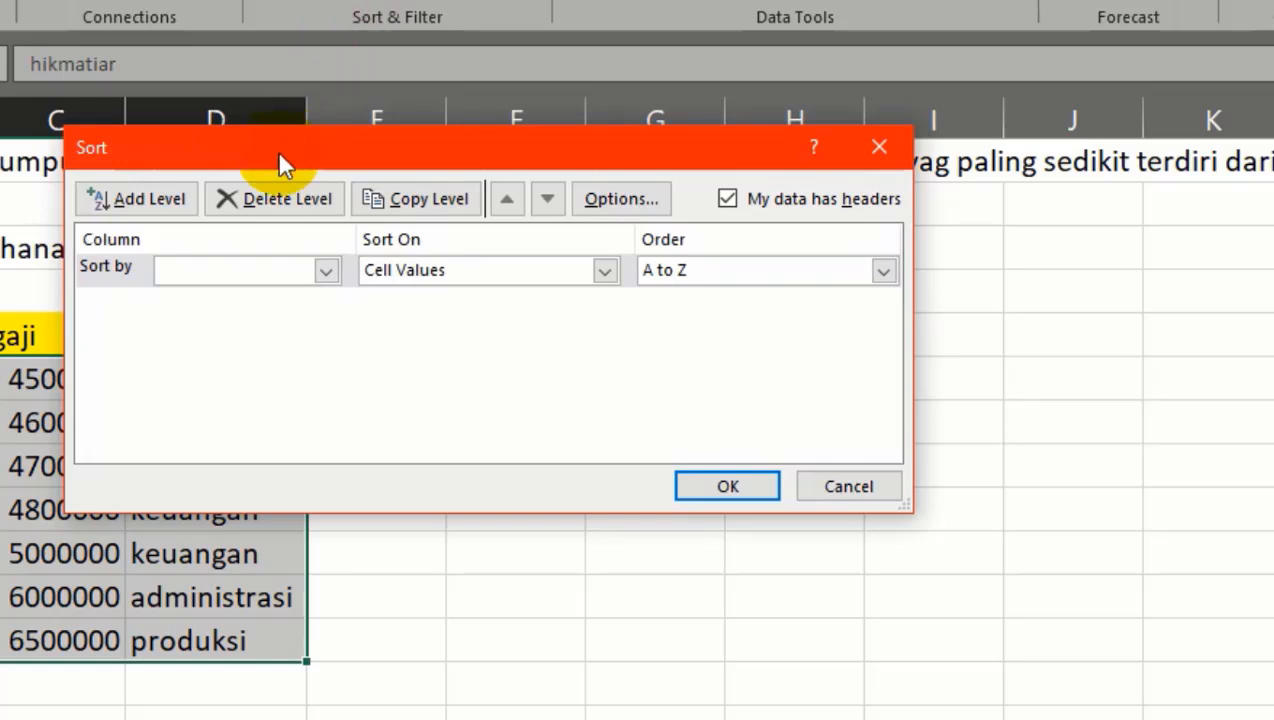
pyautogui.click(325, 268)
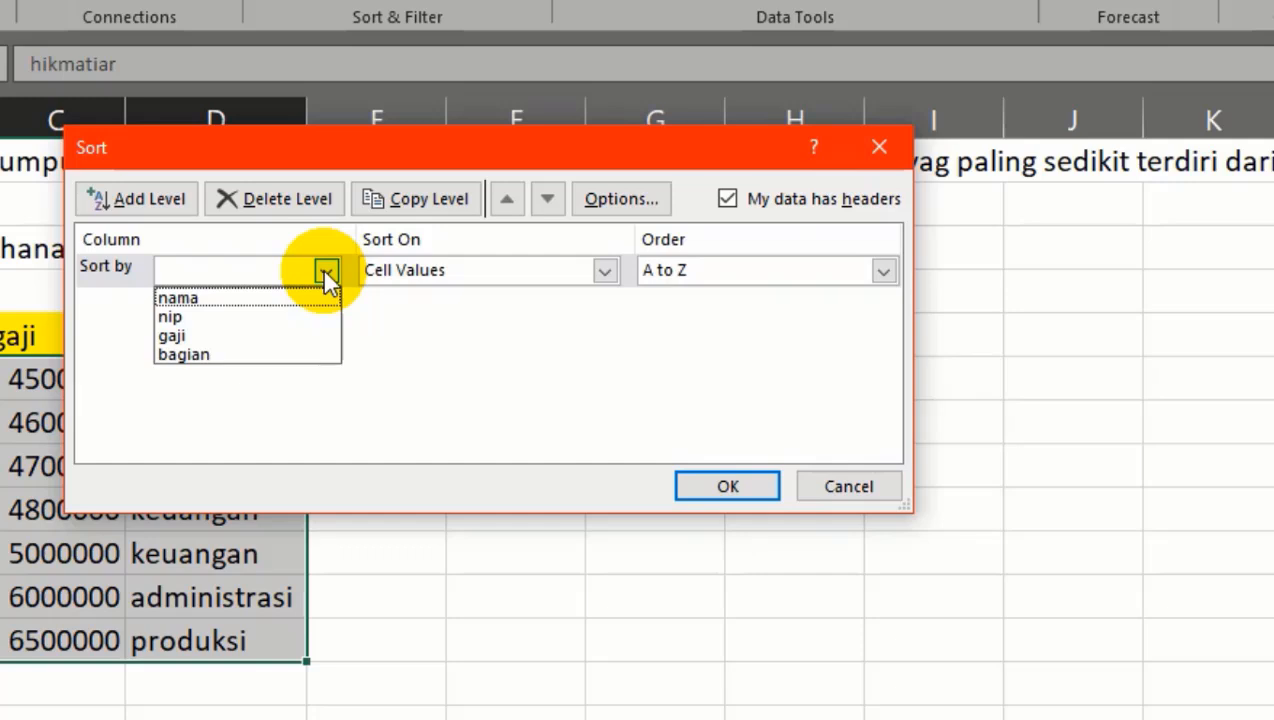
pyautogui.click(281, 297)
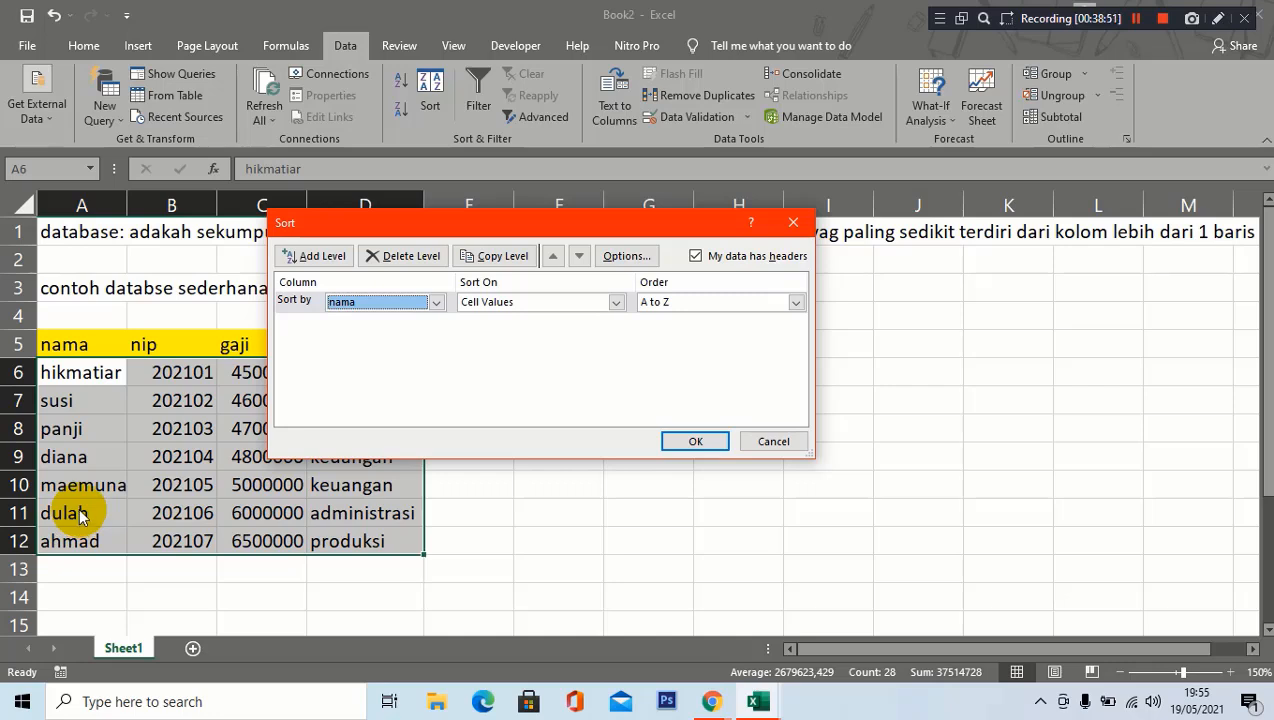
pyautogui.click(716, 443)
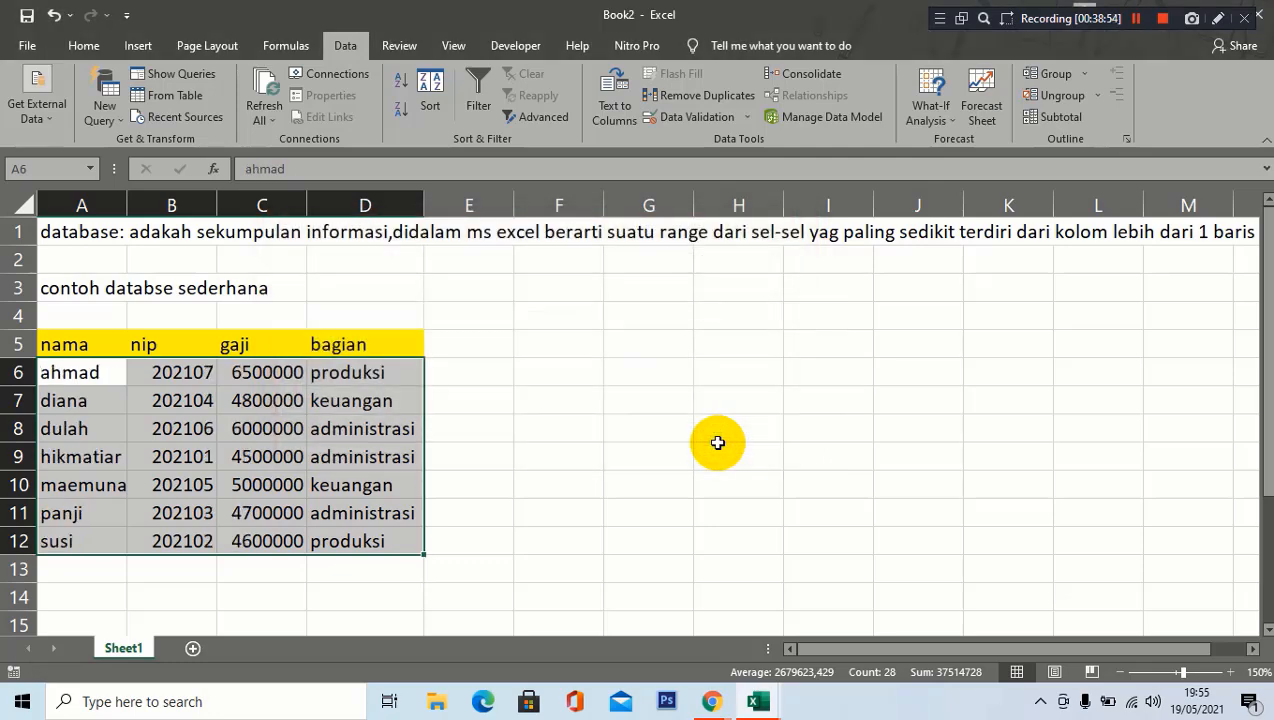
pyautogui.click(181, 401)
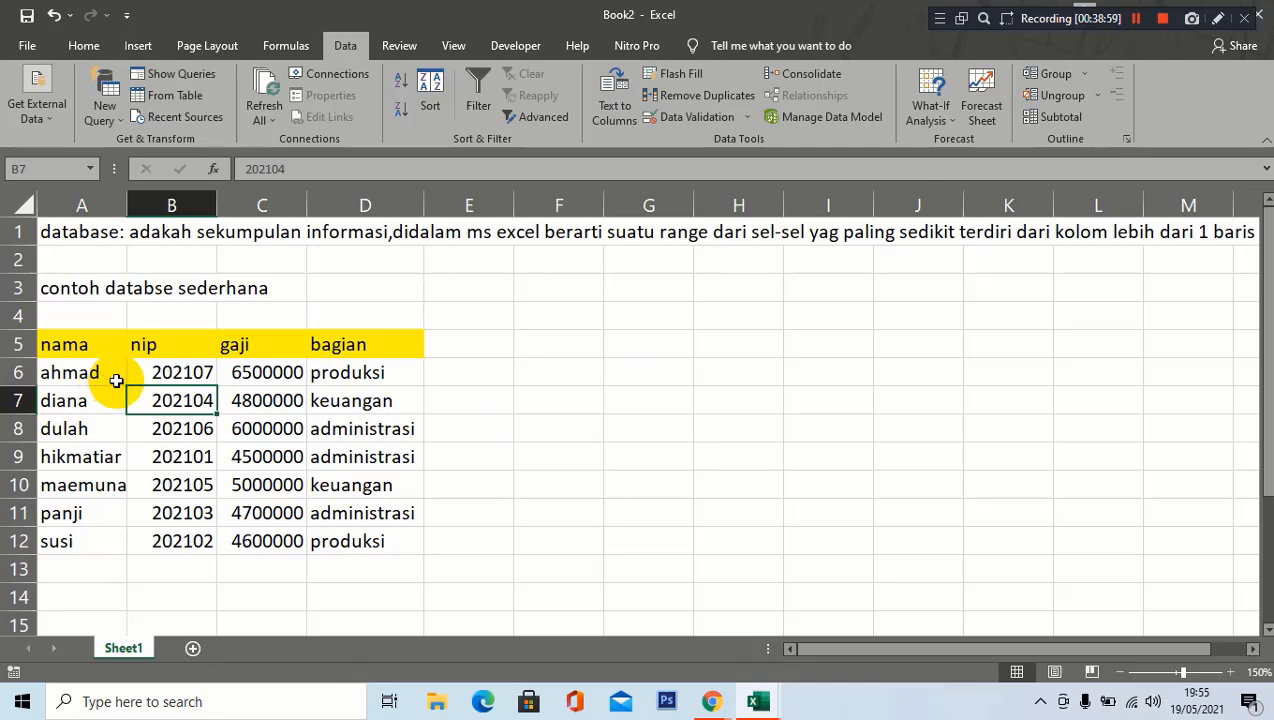
pyautogui.hotkey('ctrl', 'z')
# Copy the table A5:D12 with its headers to F5.
pyautogui.moveTo(100, 343); pyautogui.dragTo(418, 527)
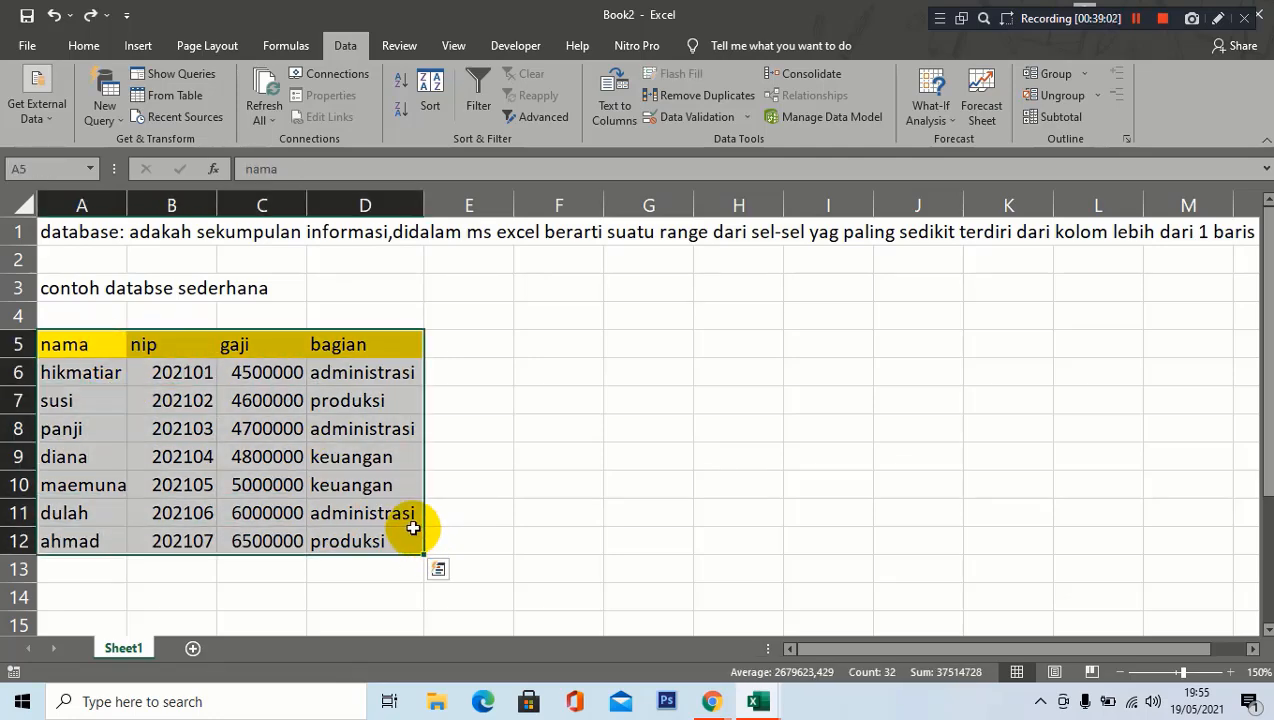
pyautogui.hotkey('ctrl', 'c')
pyautogui.click(580, 353)
pyautogui.hotkey('ctrl', 'v')
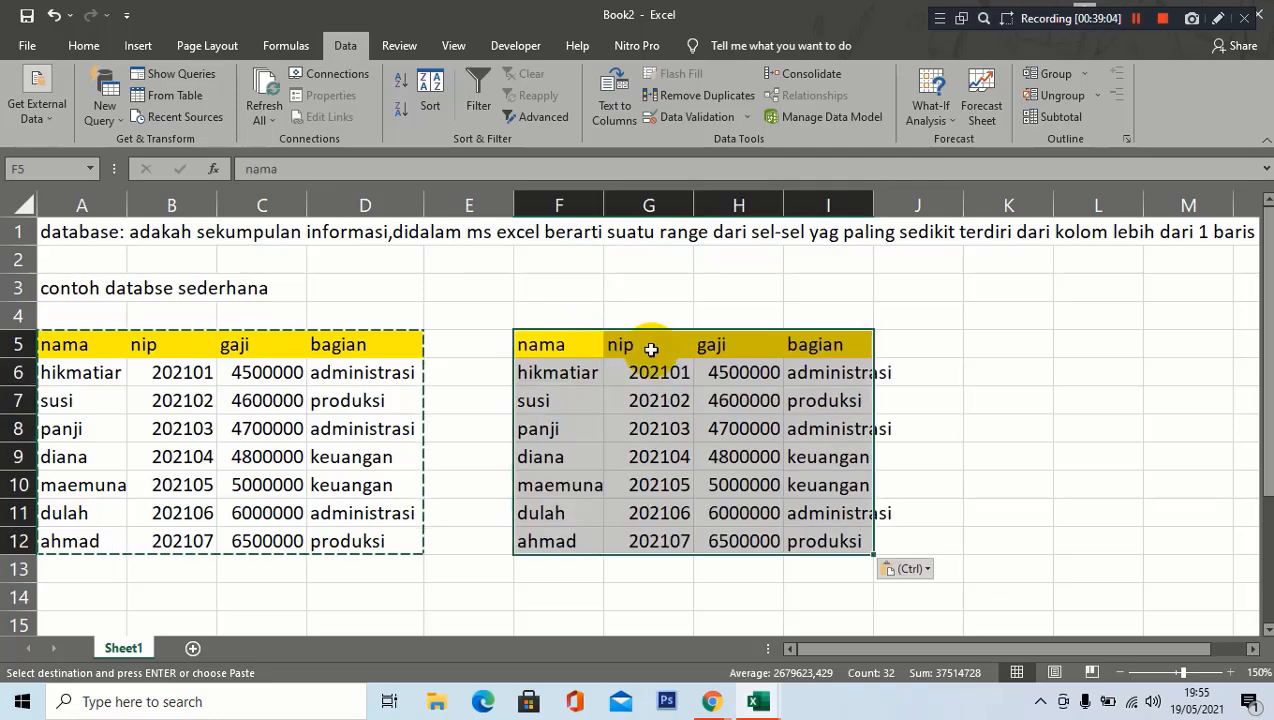
pyautogui.click(612, 398)
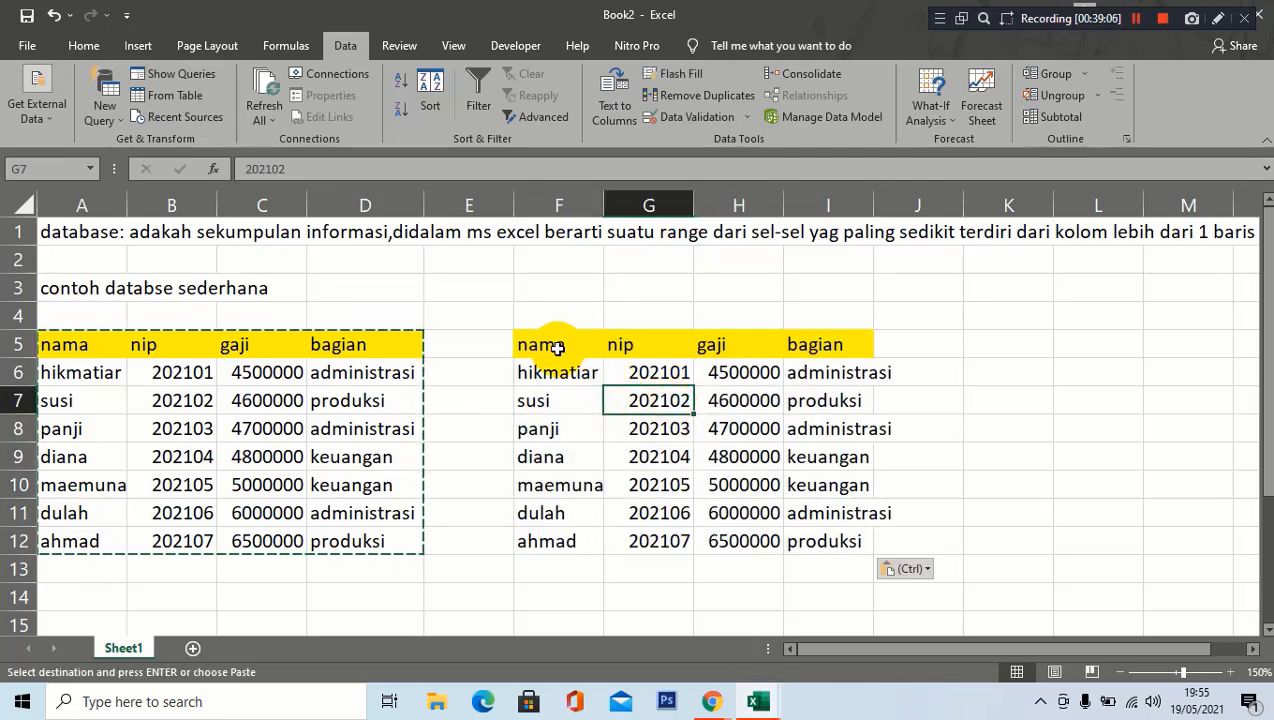
pyautogui.press('Escape')
# AutoFit the width of column I to the copied bagian entries.
pyautogui.click(568, 395)
pyautogui.moveTo(555, 373); pyautogui.dragTo(850, 540)
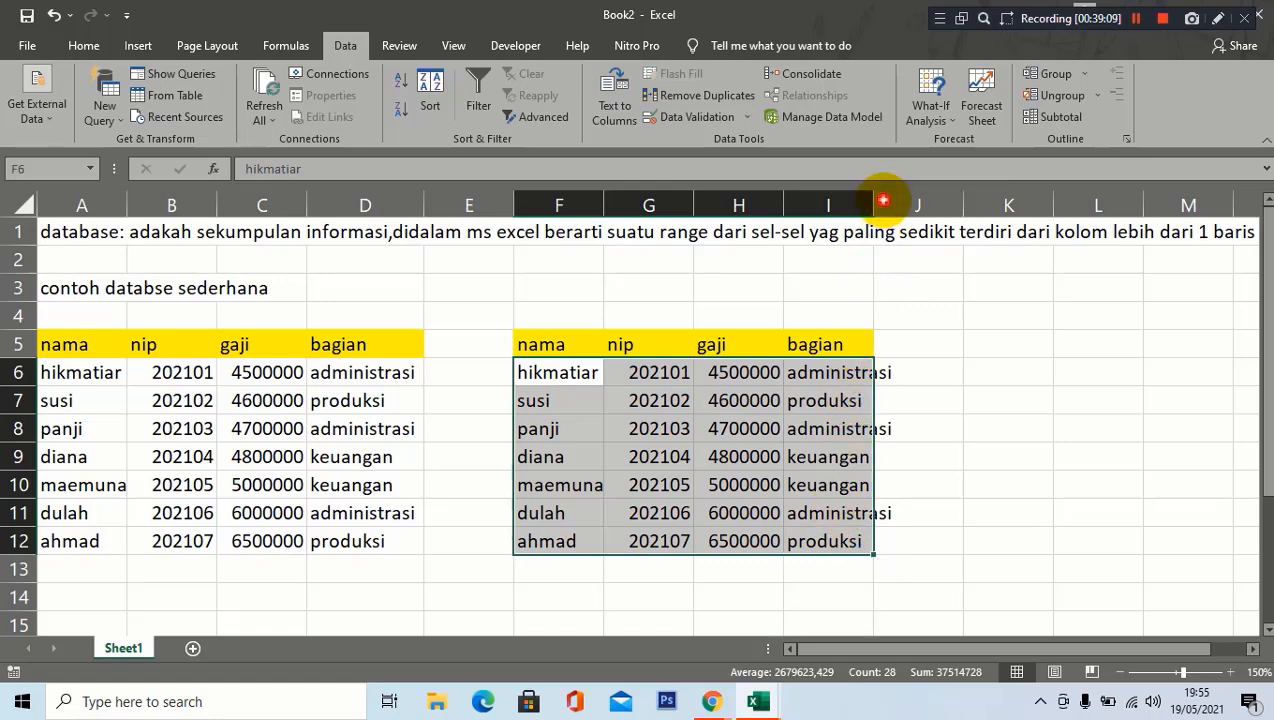
pyautogui.click(939, 342)
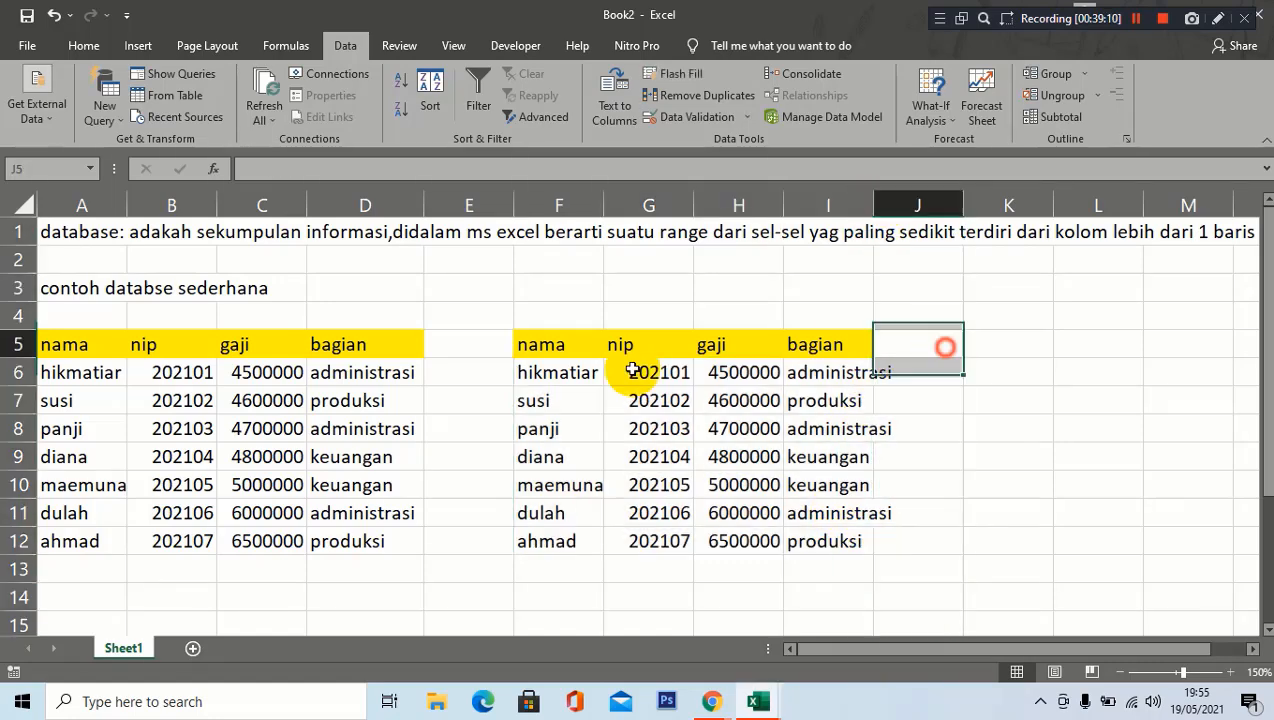
pyautogui.doubleClick(873, 205)
pyautogui.click(268, 378)
# Sort the copied records in F6:I12 by nama in A to Z order.
pyautogui.moveTo(557, 378); pyautogui.dragTo(832, 545)
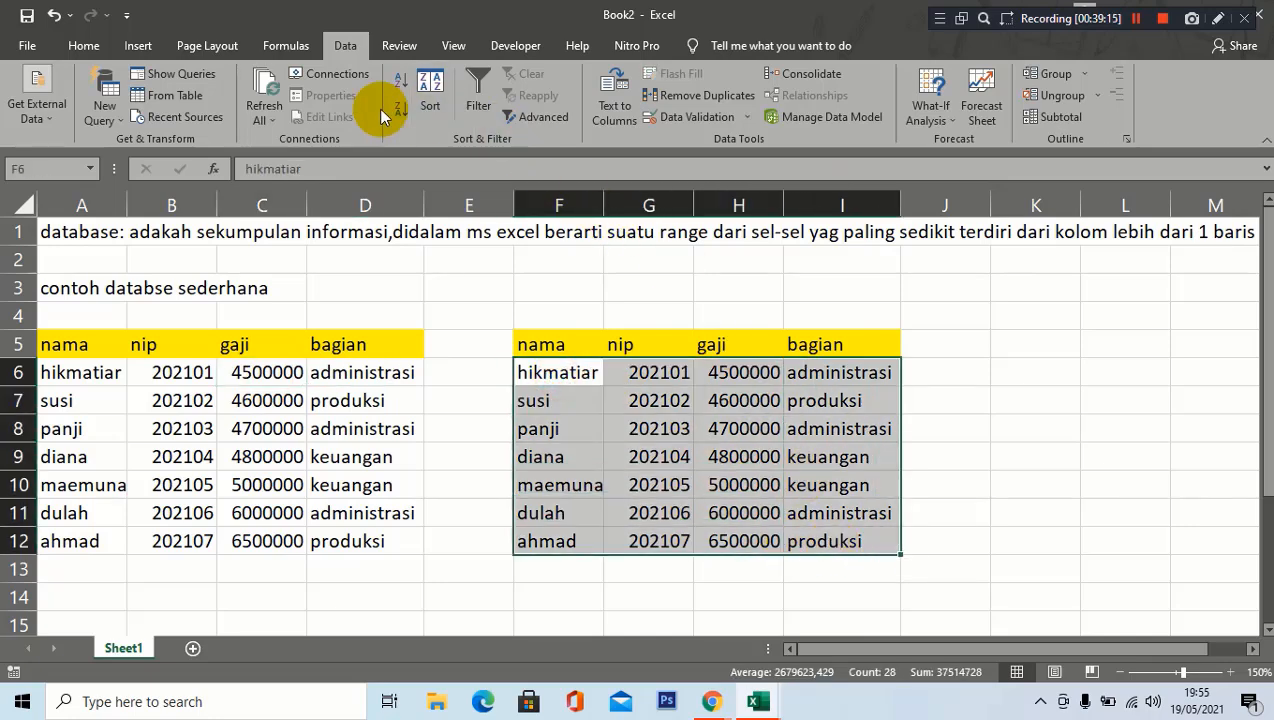
pyautogui.click(425, 92)
pyautogui.click(436, 302)
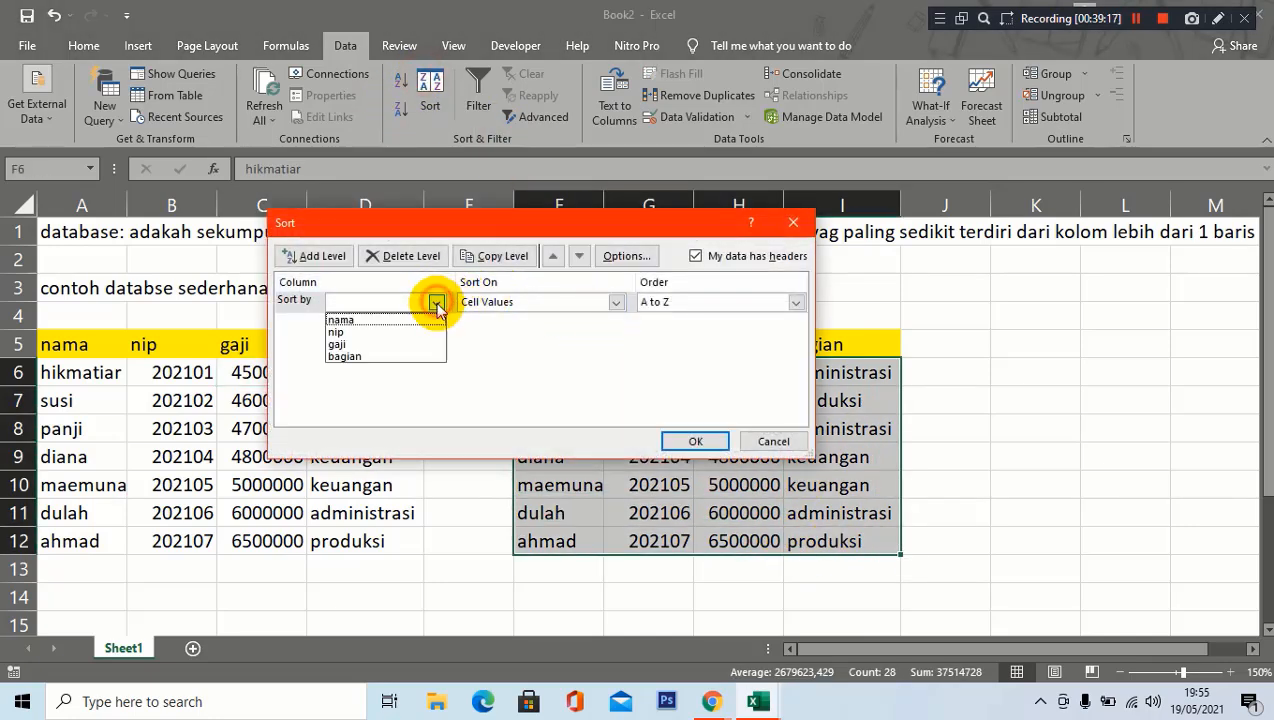
pyautogui.click(364, 320)
pyautogui.click(670, 441)
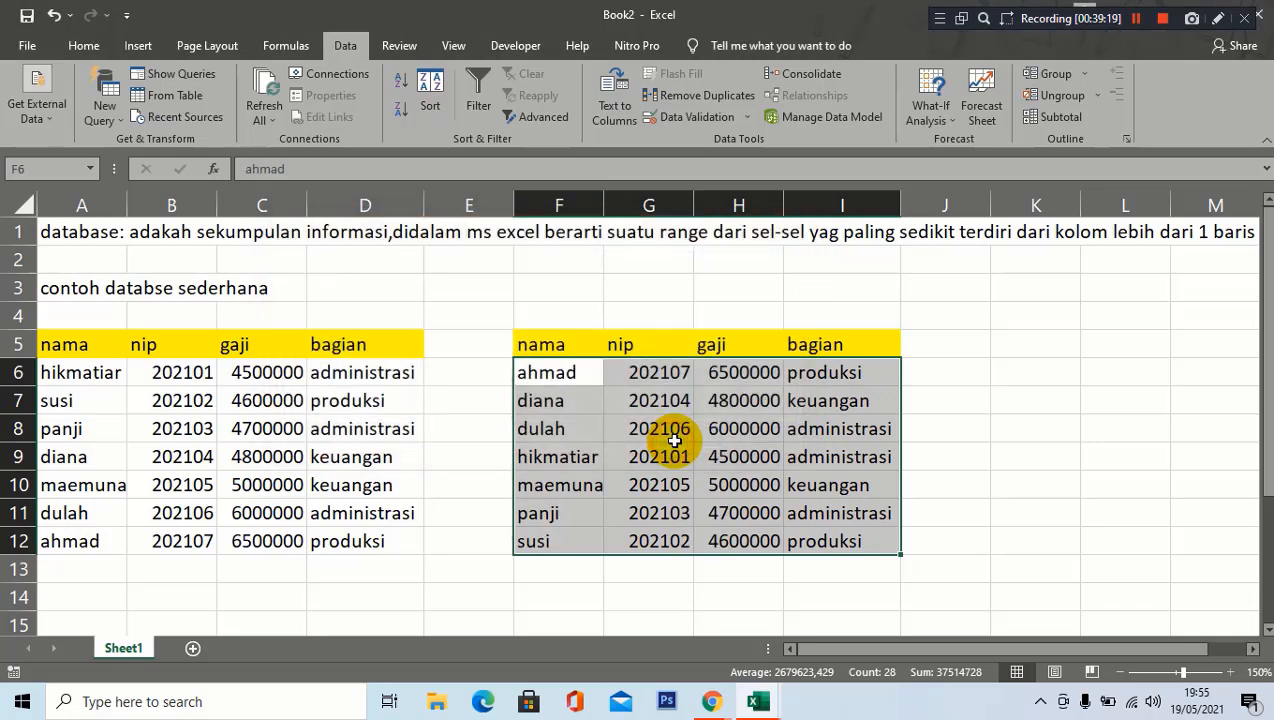
pyautogui.click(716, 422)
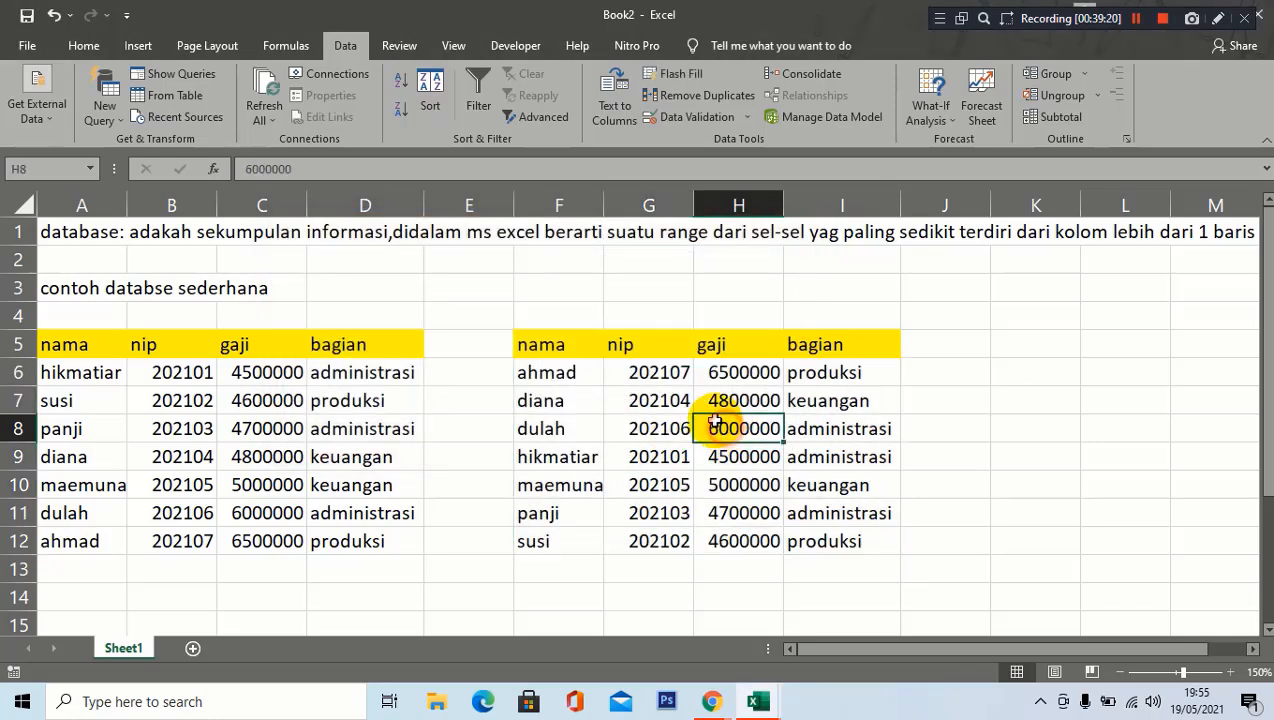
# Compare the first names in the sorted copy with their positions in the original nama column.
pyautogui.click(576, 373)
pyautogui.moveTo(576, 373); pyautogui.dragTo(565, 401)
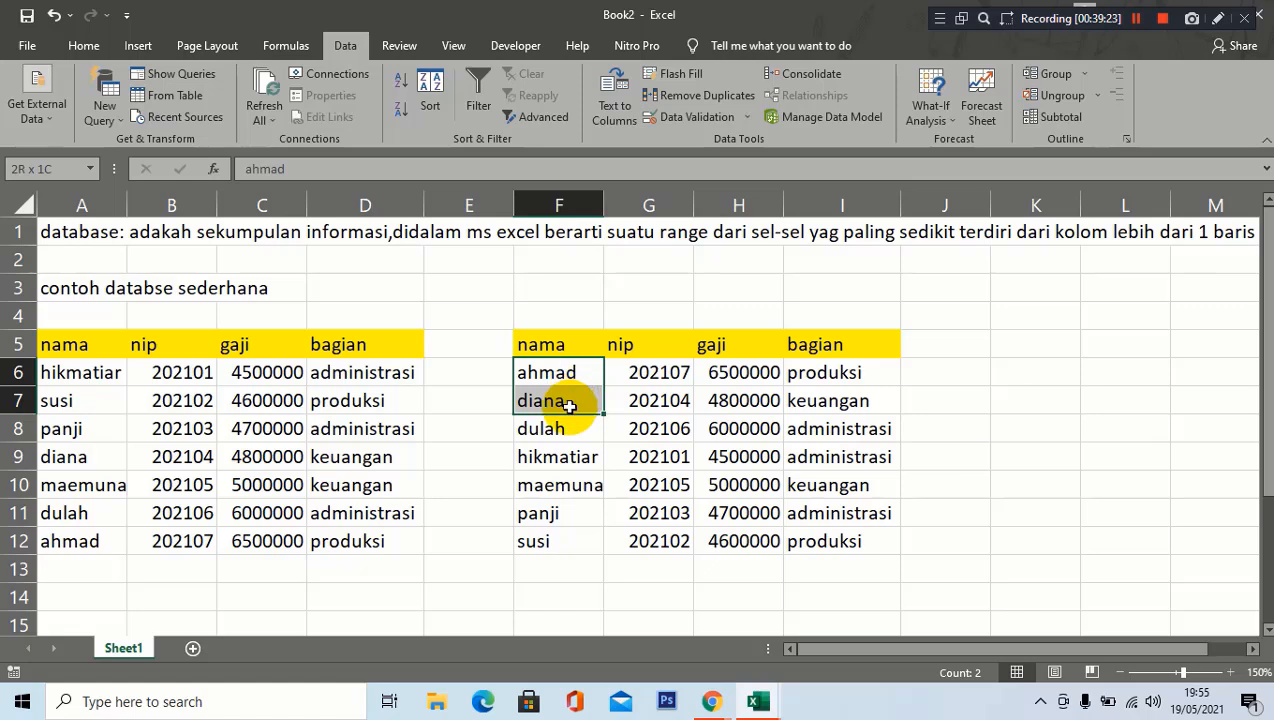
pyautogui.click(74, 548)
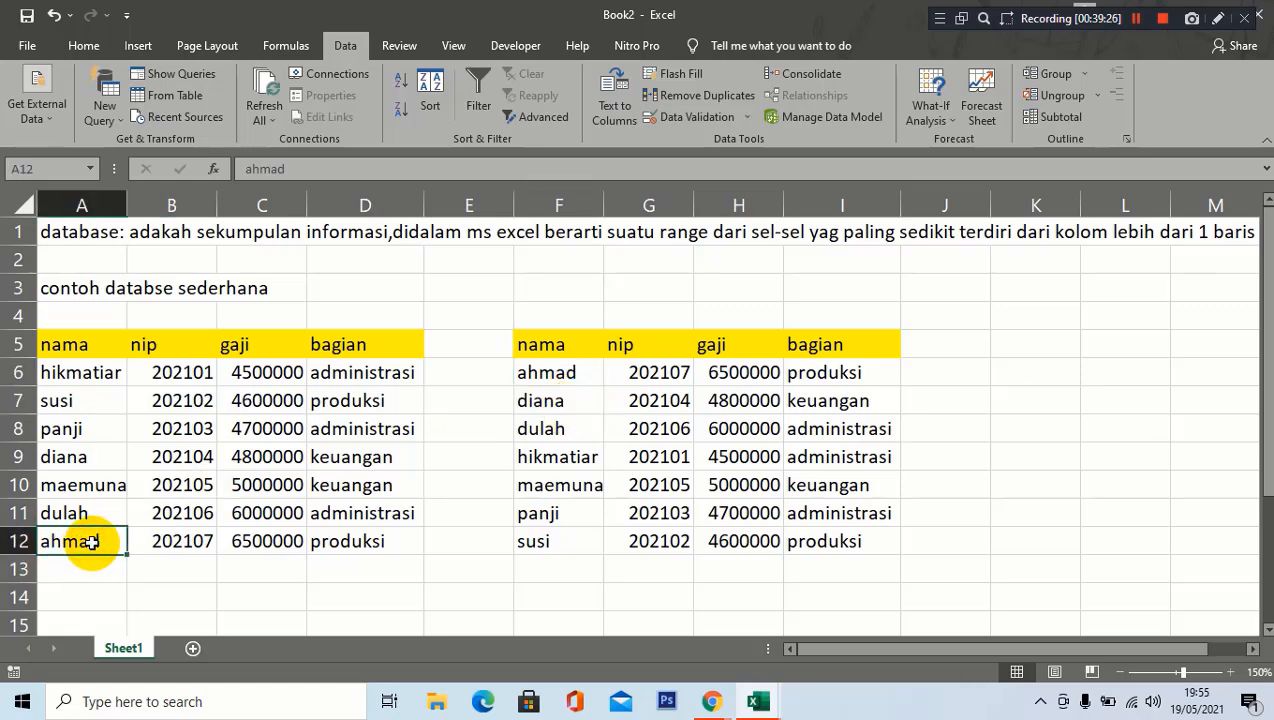
pyautogui.click(89, 455)
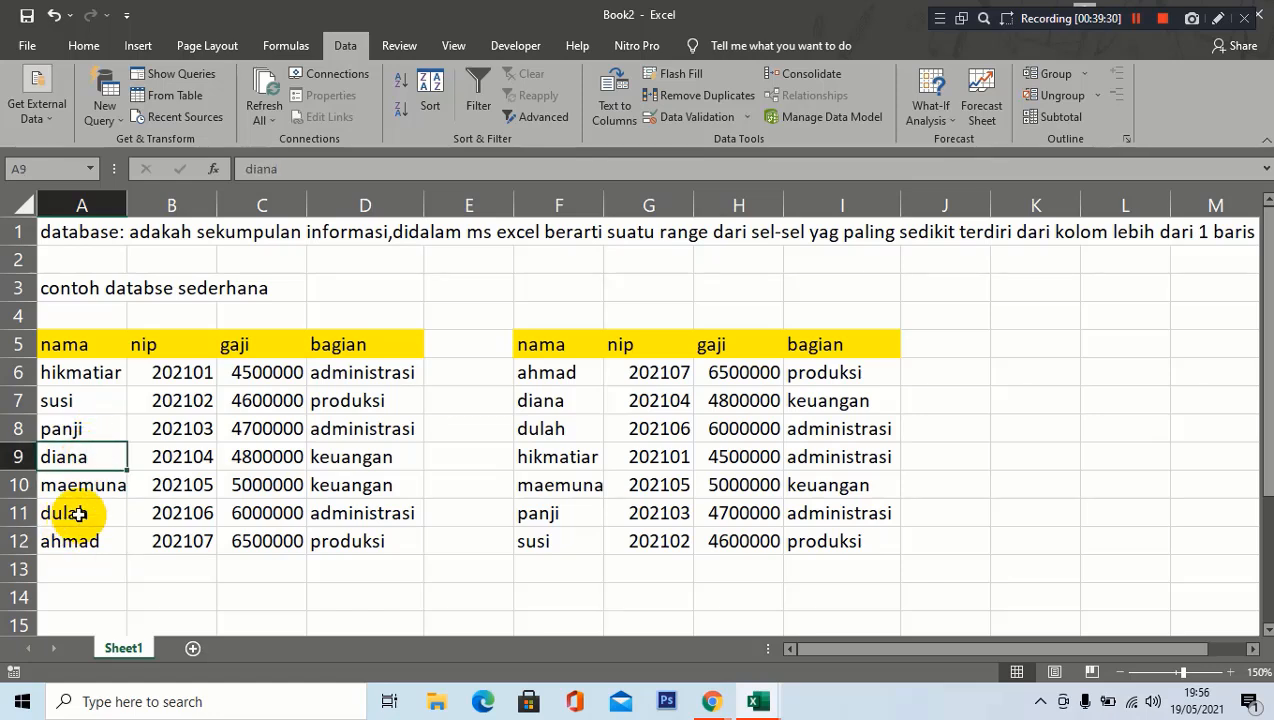
pyautogui.click(78, 513)
pyautogui.click(626, 396)
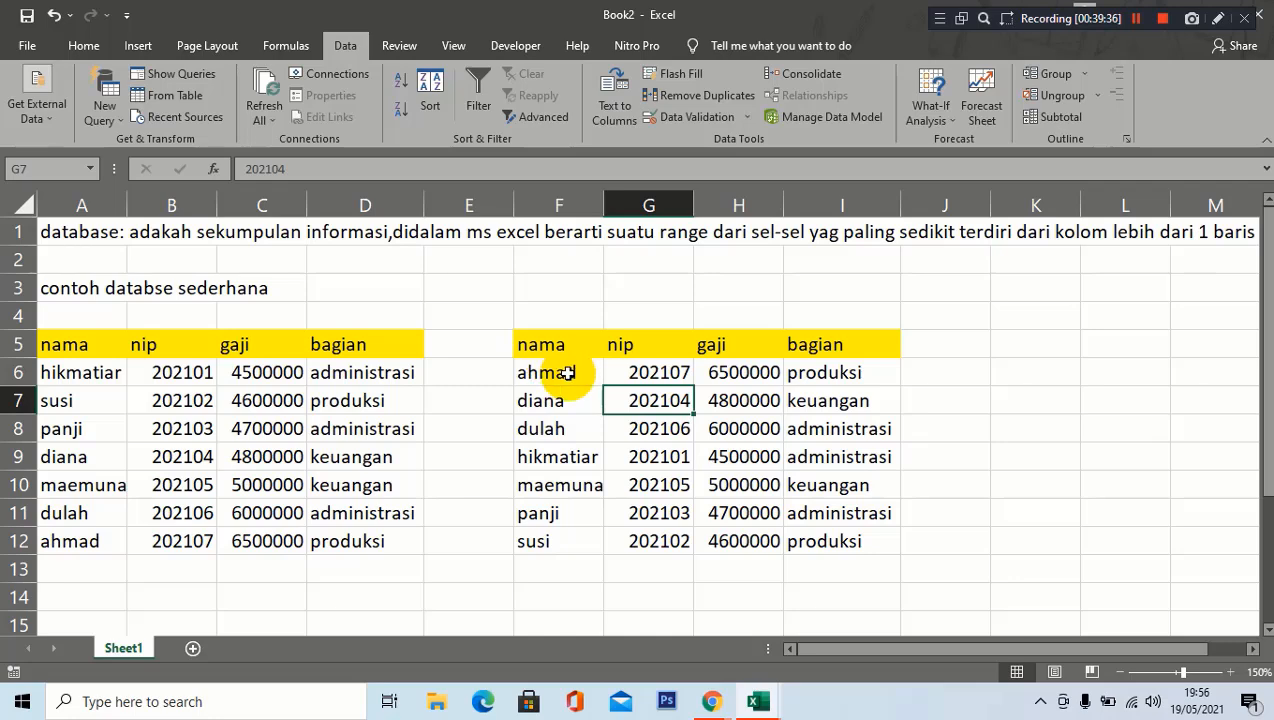
# Go through the nama entries of the sorted copy from F6 downwards to examine their alphabetical order.
pyautogui.moveTo(548, 372); pyautogui.dragTo(847, 532)
pyautogui.click(614, 408)
pyautogui.click(569, 379)
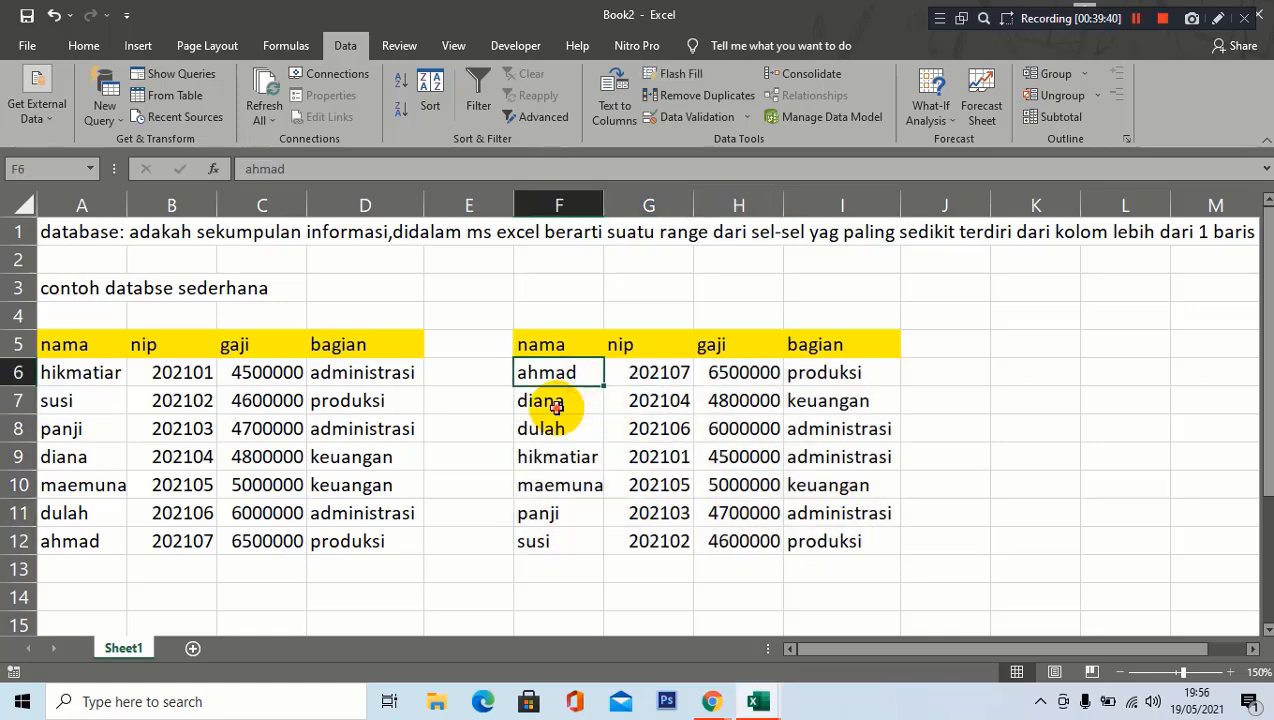
pyautogui.click(555, 407)
pyautogui.click(542, 433)
pyautogui.click(531, 457)
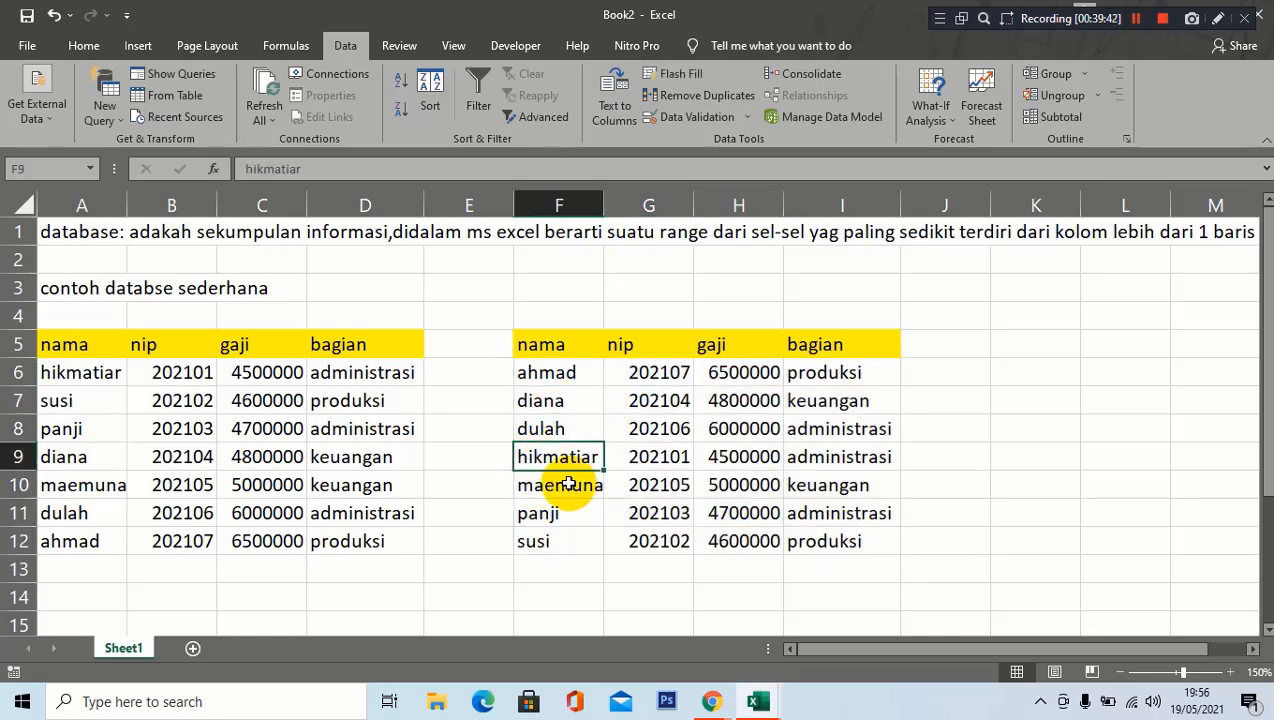
pyautogui.click(566, 484)
pyautogui.click(570, 512)
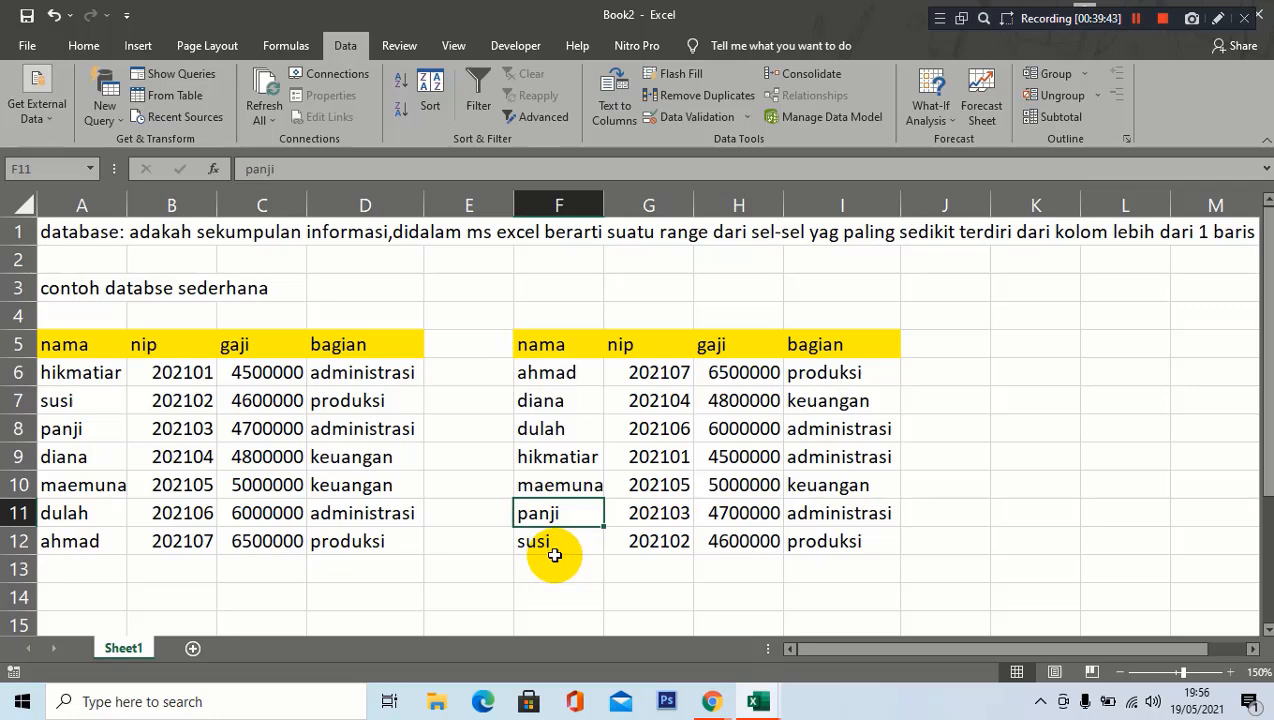
pyautogui.click(554, 555)
# Sort the copied records in F6:I12 by nip, Smallest to Largest, and compare them with the original table.
pyautogui.moveTo(557, 371); pyautogui.dragTo(824, 529)
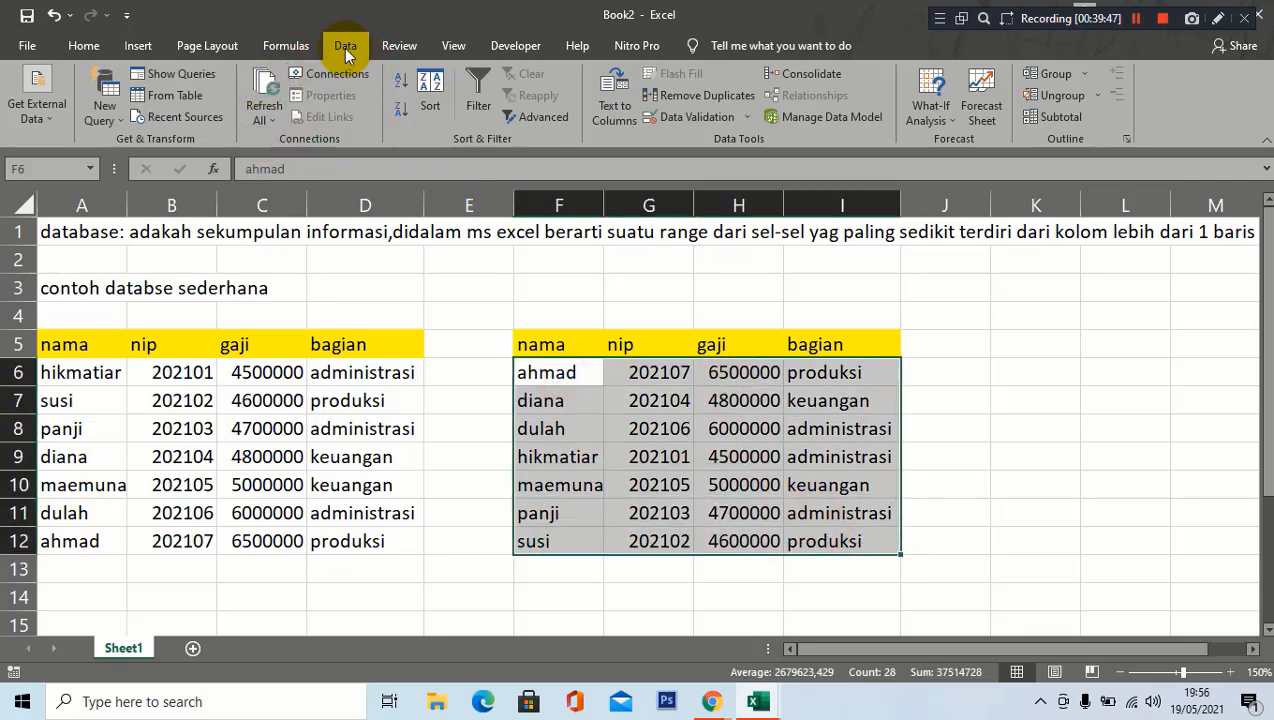
pyautogui.click(430, 92)
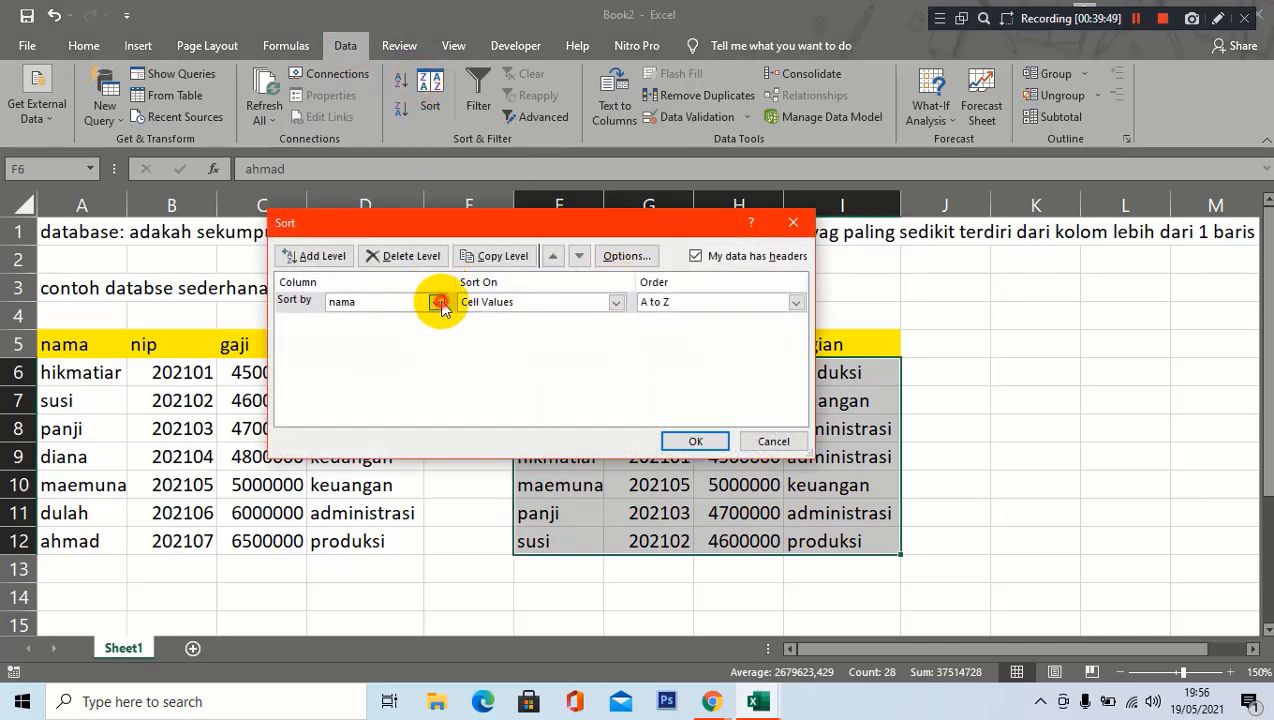
pyautogui.click(438, 302)
pyautogui.click(370, 327)
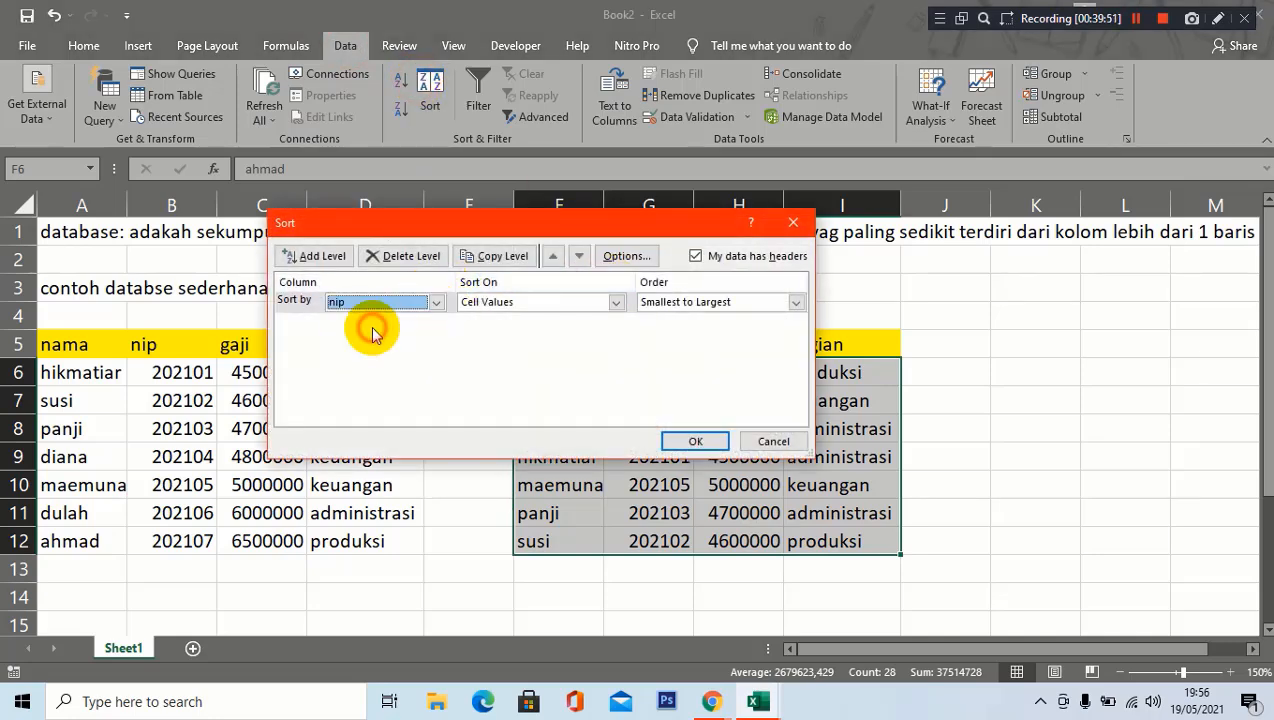
pyautogui.moveTo(530, 231); pyautogui.dragTo(1042, 296)
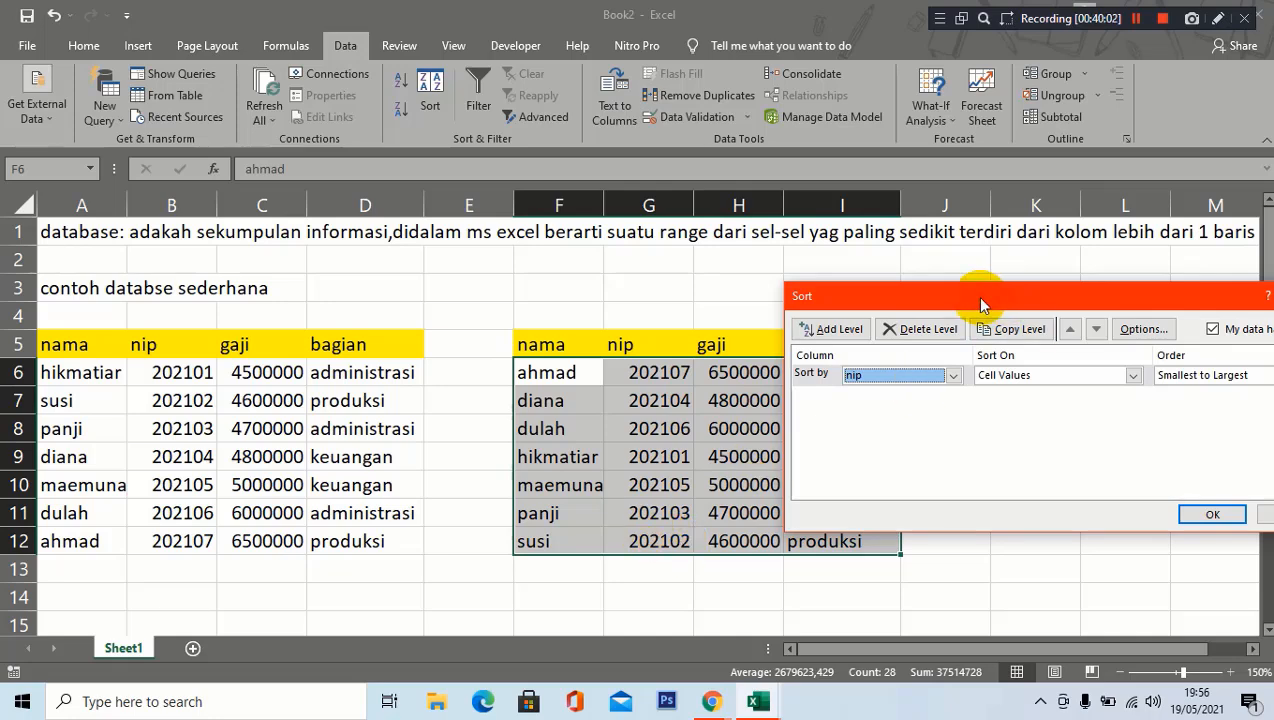
pyautogui.moveTo(982, 304); pyautogui.dragTo(919, 292)
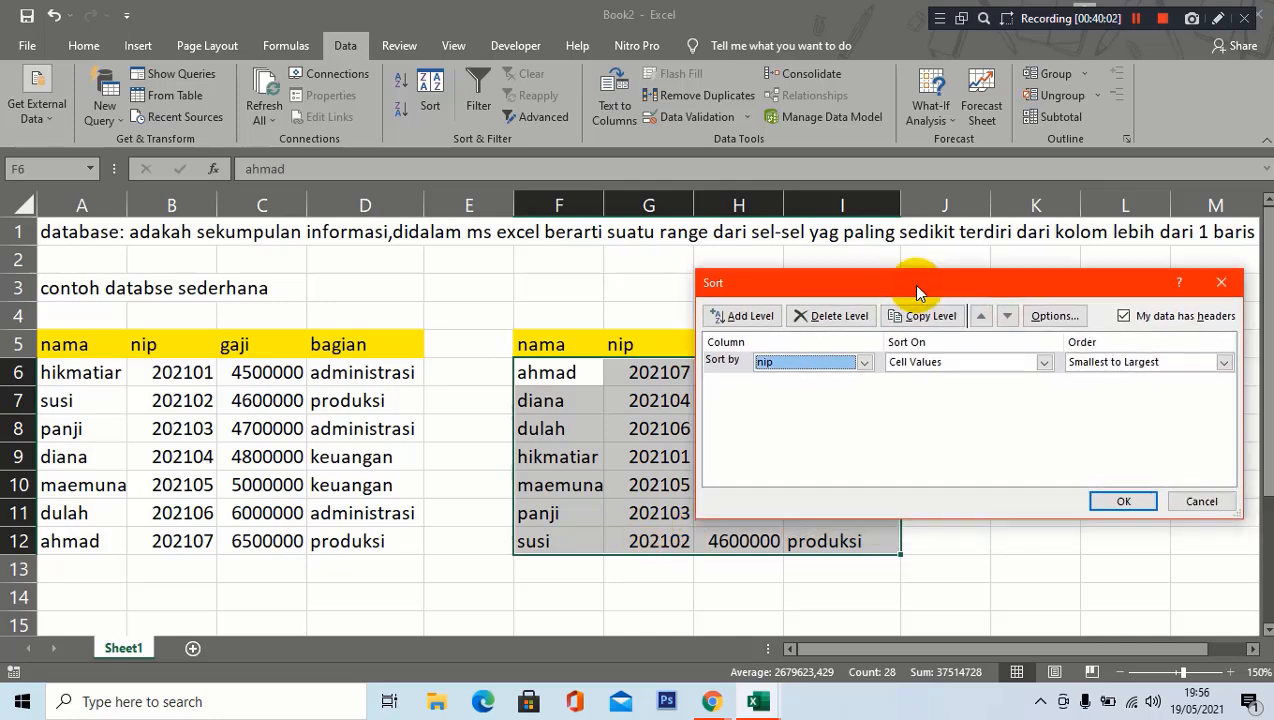
pyautogui.click(1126, 500)
pyautogui.click(816, 422)
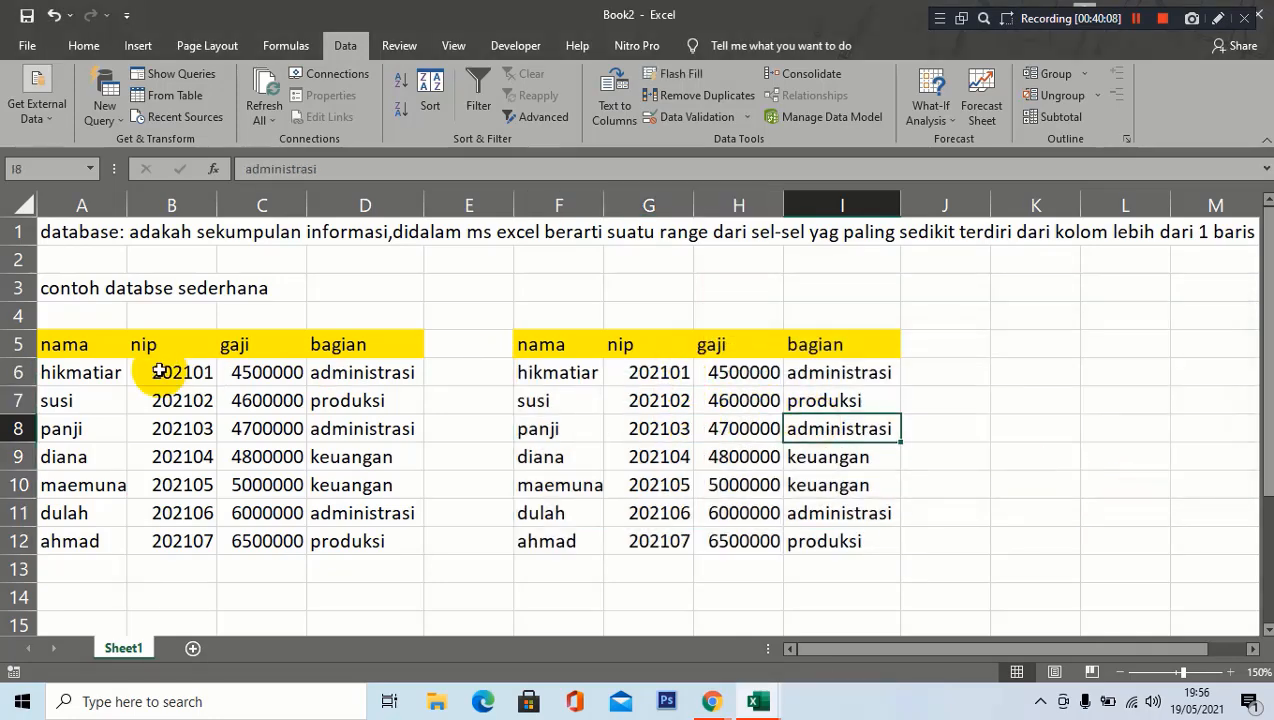
pyautogui.moveTo(82, 378); pyautogui.dragTo(344, 538)
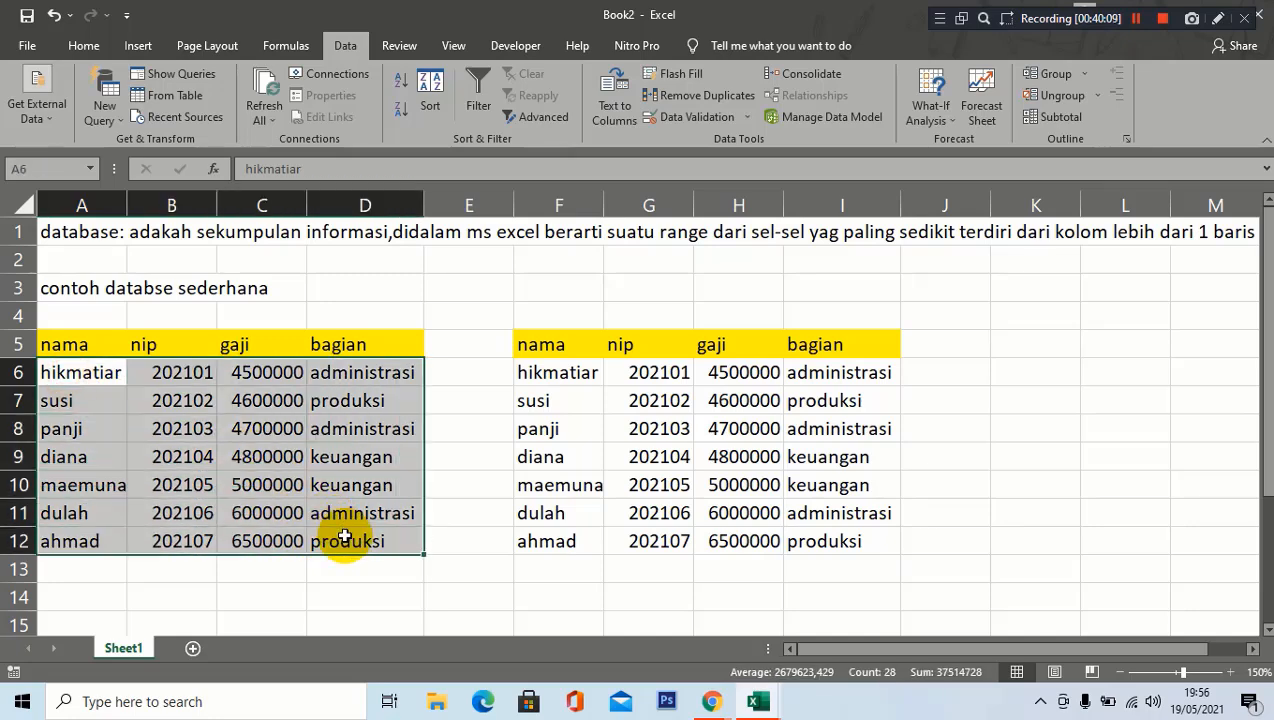
pyautogui.click(663, 475)
pyautogui.moveTo(677, 378); pyautogui.dragTo(674, 518)
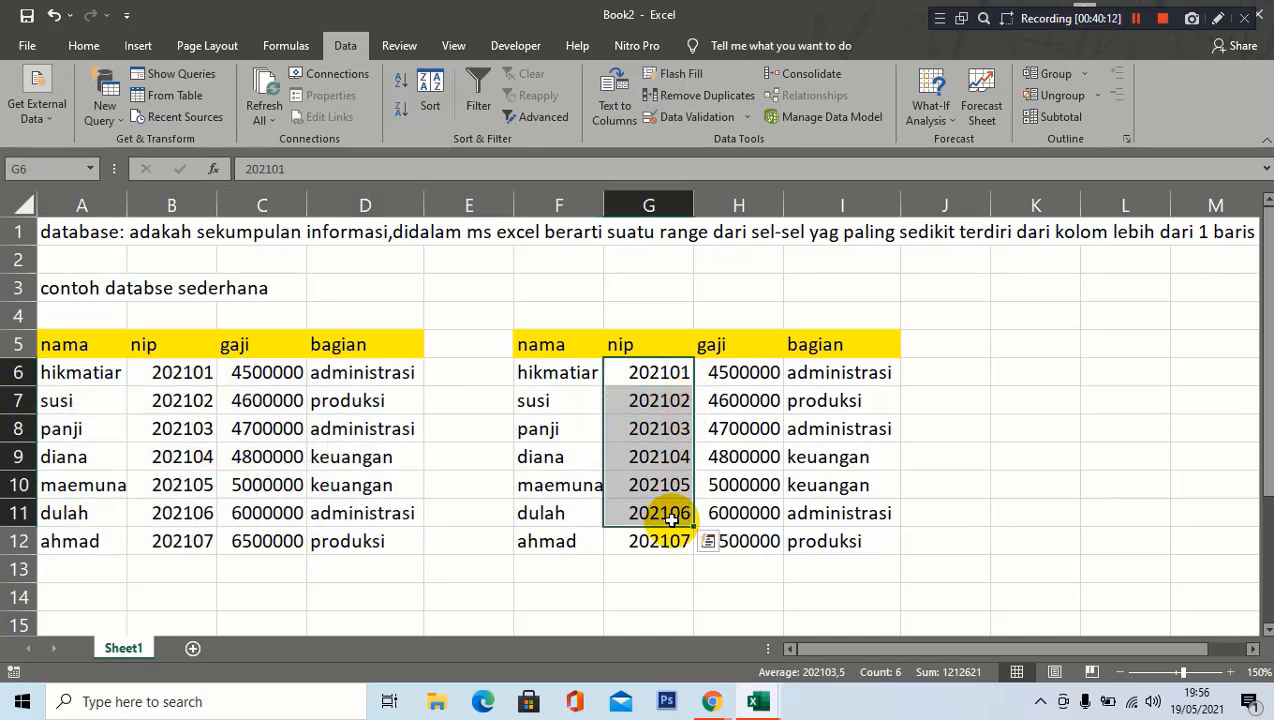
pyautogui.click(657, 435)
# Sort the copied records in F6:I12 by gaji, Smallest to Largest.
pyautogui.moveTo(559, 378); pyautogui.dragTo(808, 536)
pyautogui.click(430, 84)
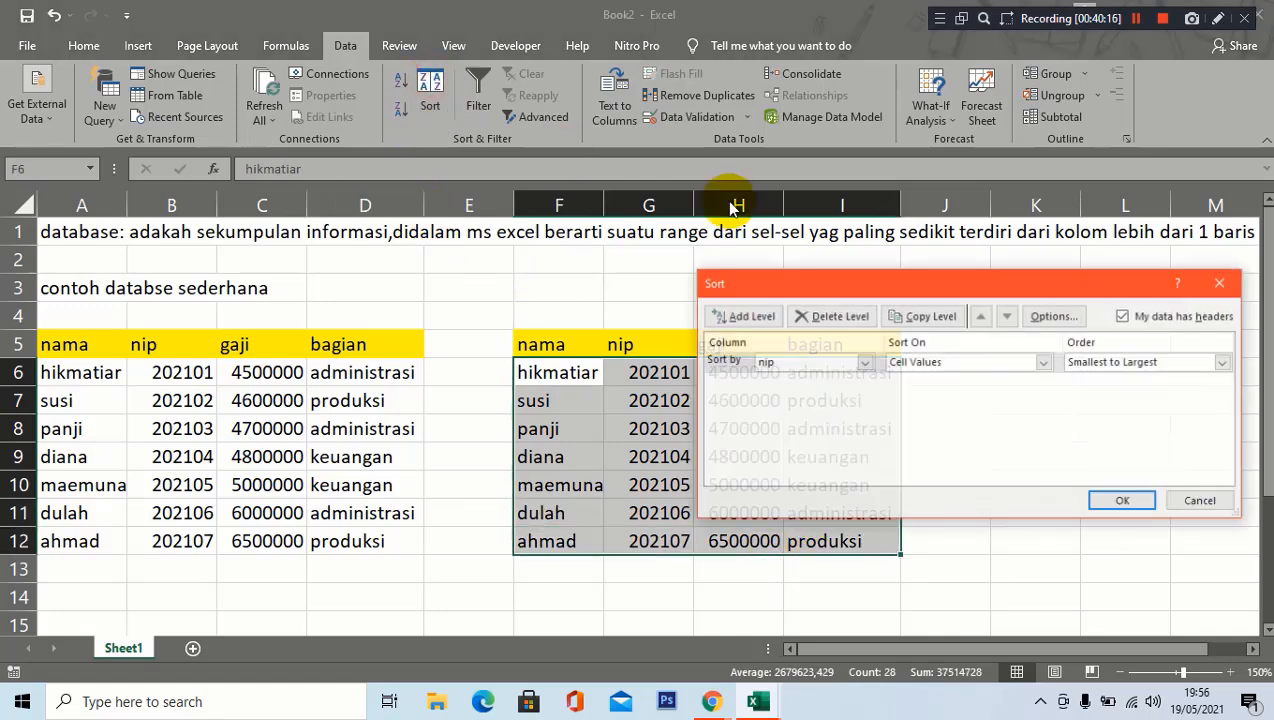
pyautogui.click(863, 362)
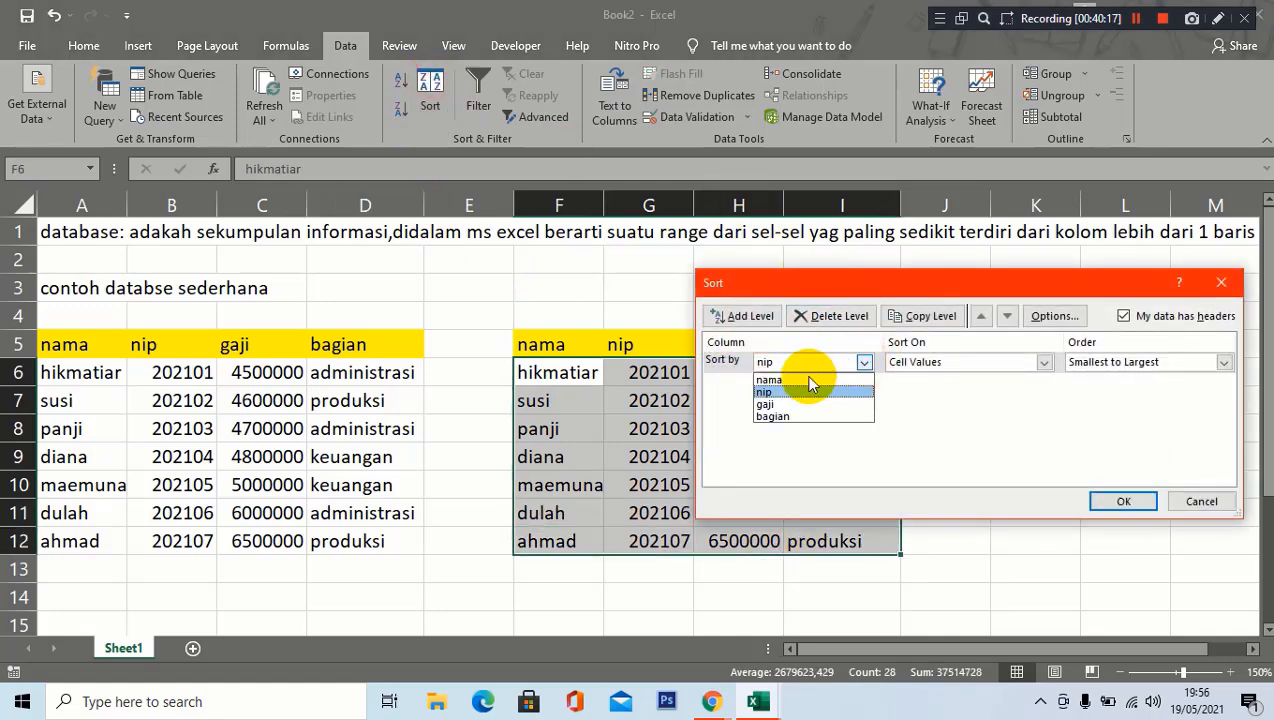
pyautogui.click(765, 404)
pyautogui.click(1122, 501)
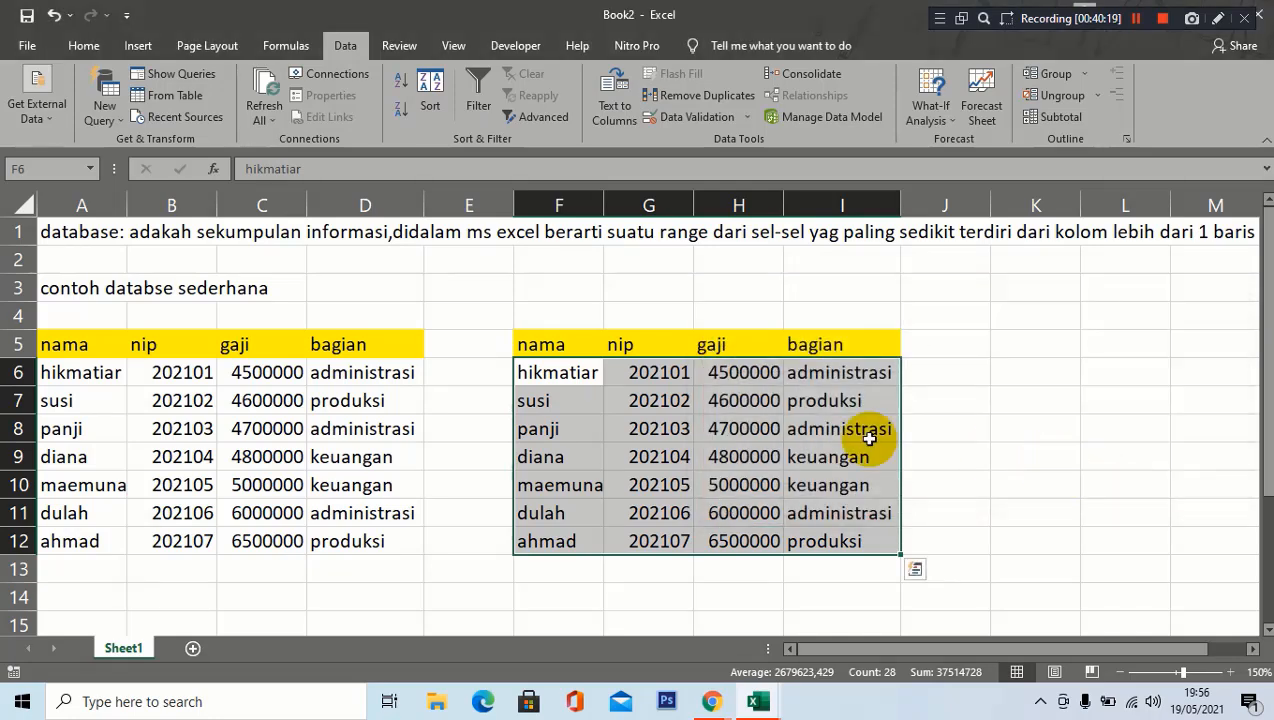
# Examine the order of the gaji values in the sorted copy, from H6 downwards.
pyautogui.click(810, 432)
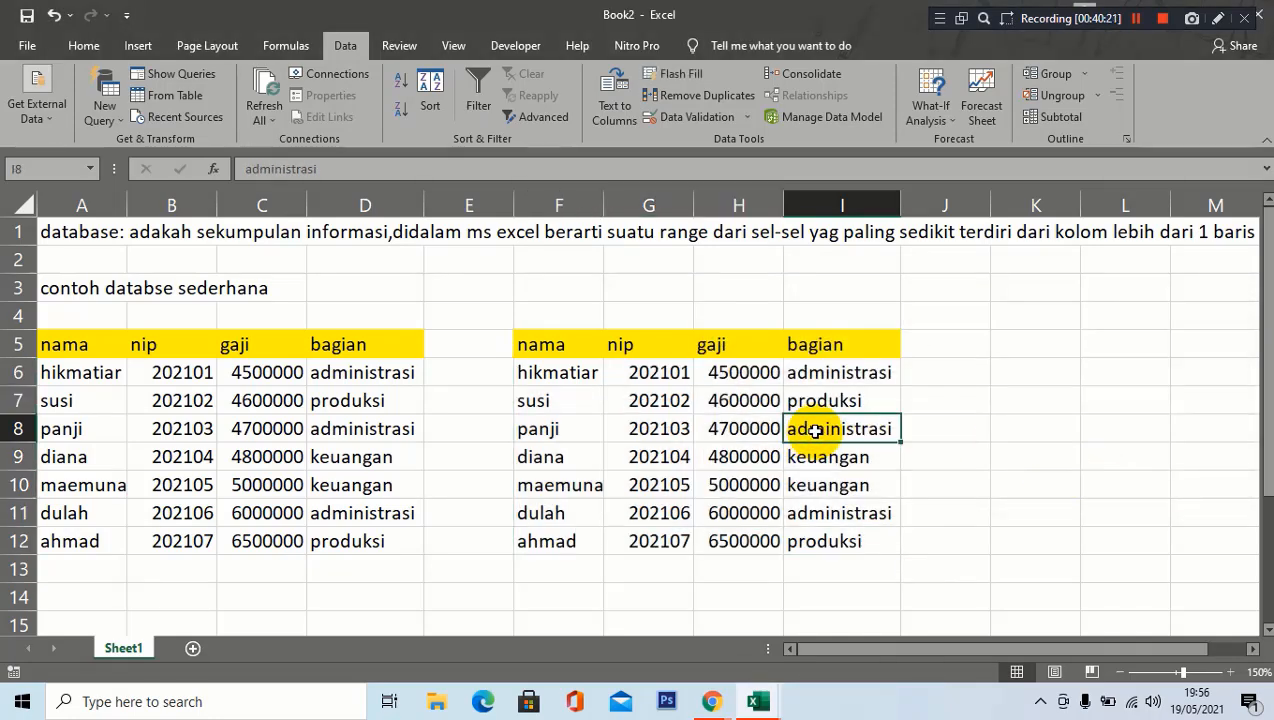
pyautogui.click(748, 373)
pyautogui.click(732, 430)
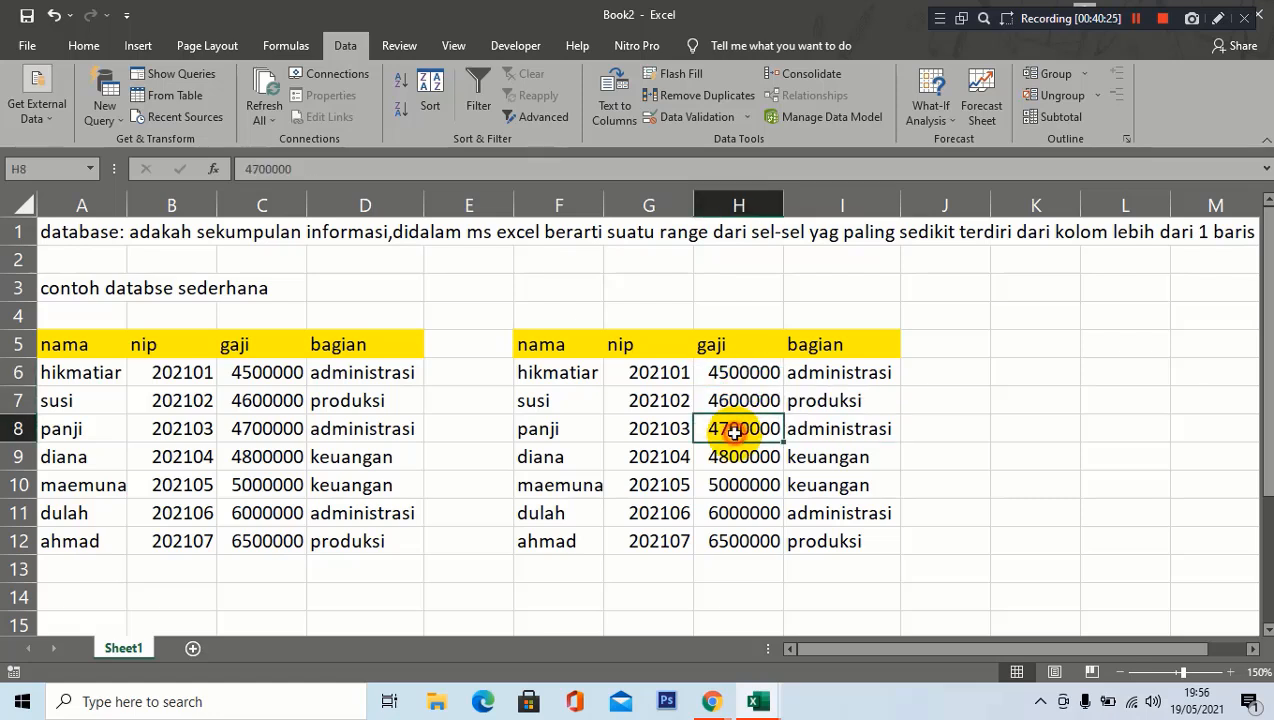
pyautogui.click(754, 368)
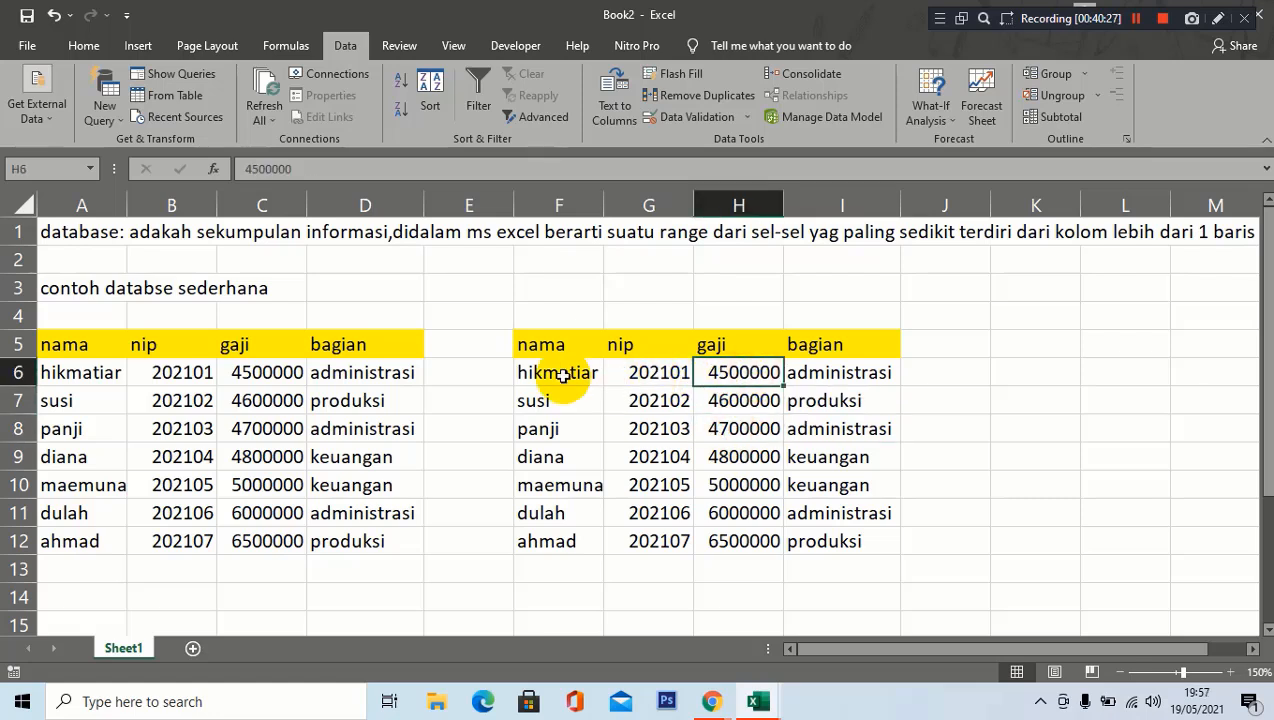
# Sort the copied records in F6:I12 by bagian, A to Z.
pyautogui.moveTo(560, 379); pyautogui.dragTo(850, 545)
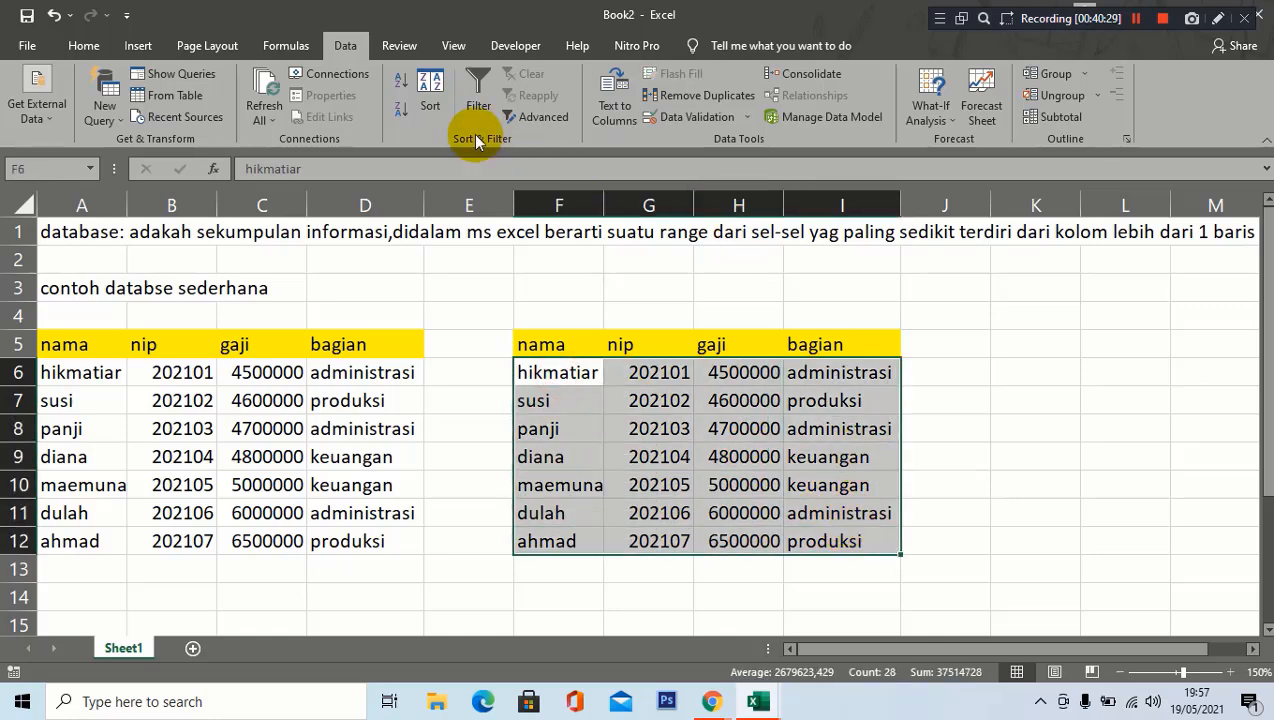
pyautogui.click(432, 85)
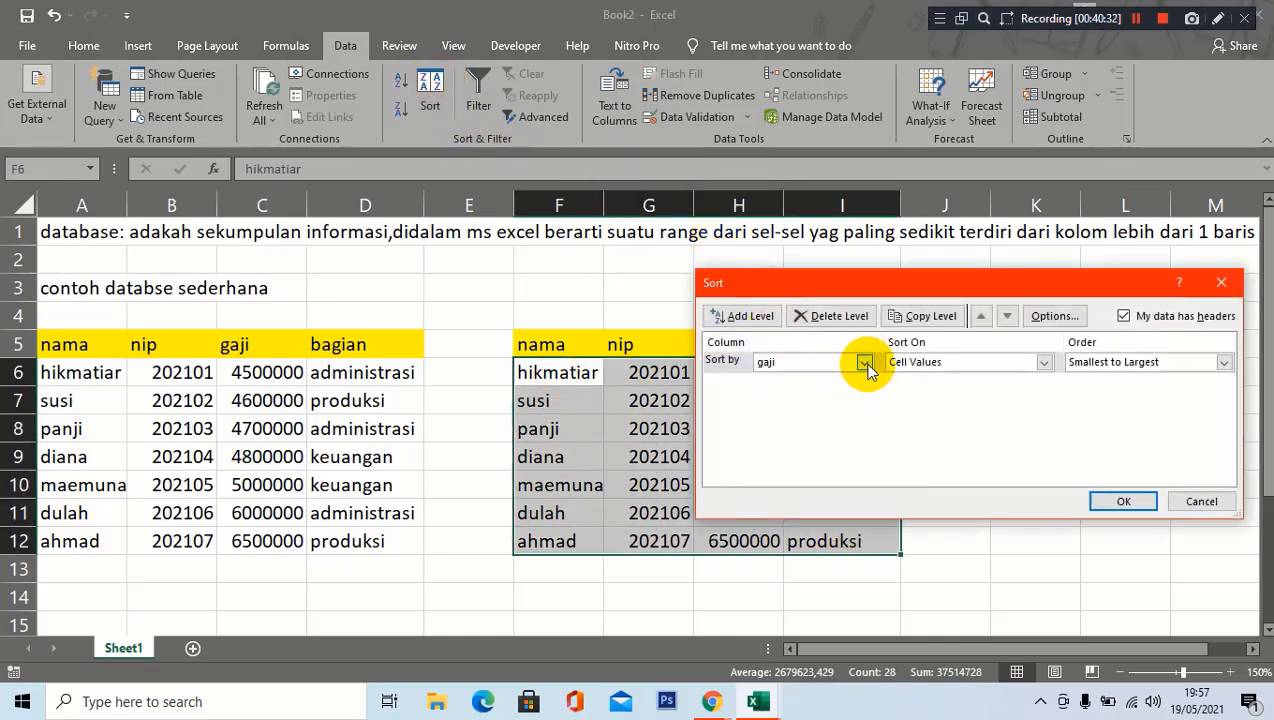
pyautogui.click(864, 362)
pyautogui.click(770, 416)
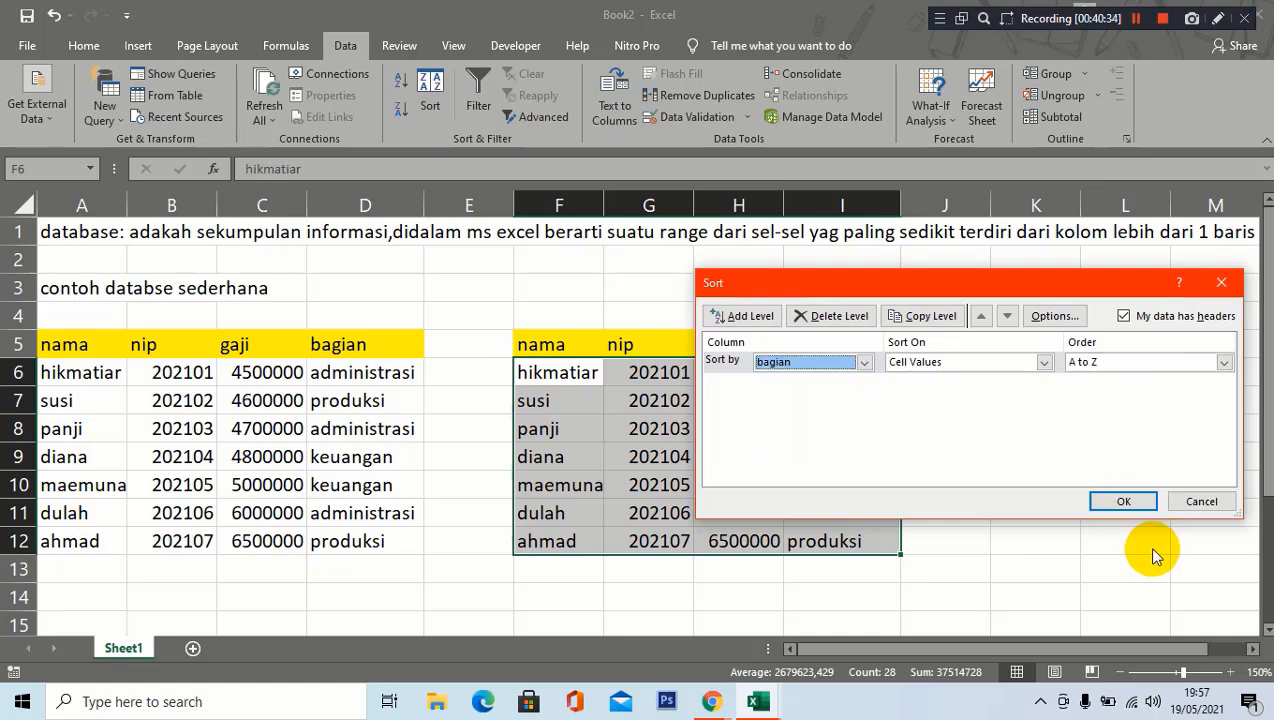
pyautogui.click(1136, 500)
# Go through the bagian entries of the sorted copy to examine how the departments are grouped alphabetically.
pyautogui.click(867, 432)
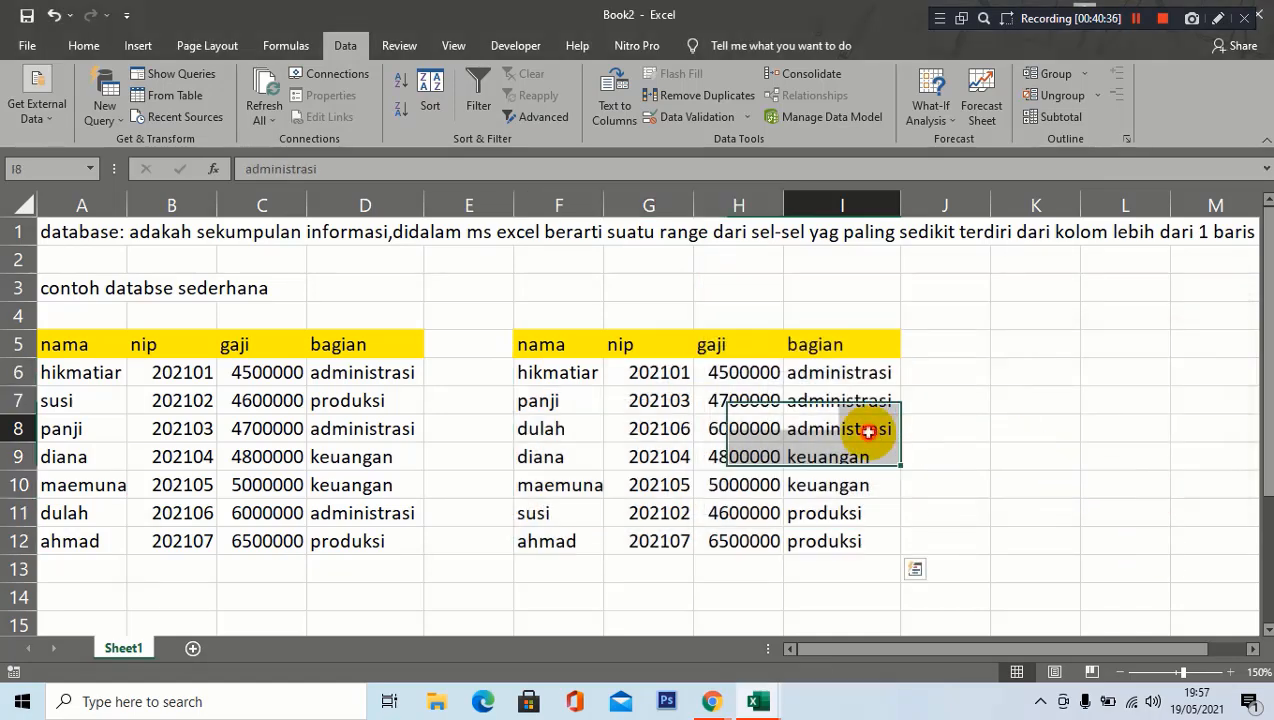
pyautogui.click(923, 375)
pyautogui.moveTo(878, 372); pyautogui.dragTo(853, 484)
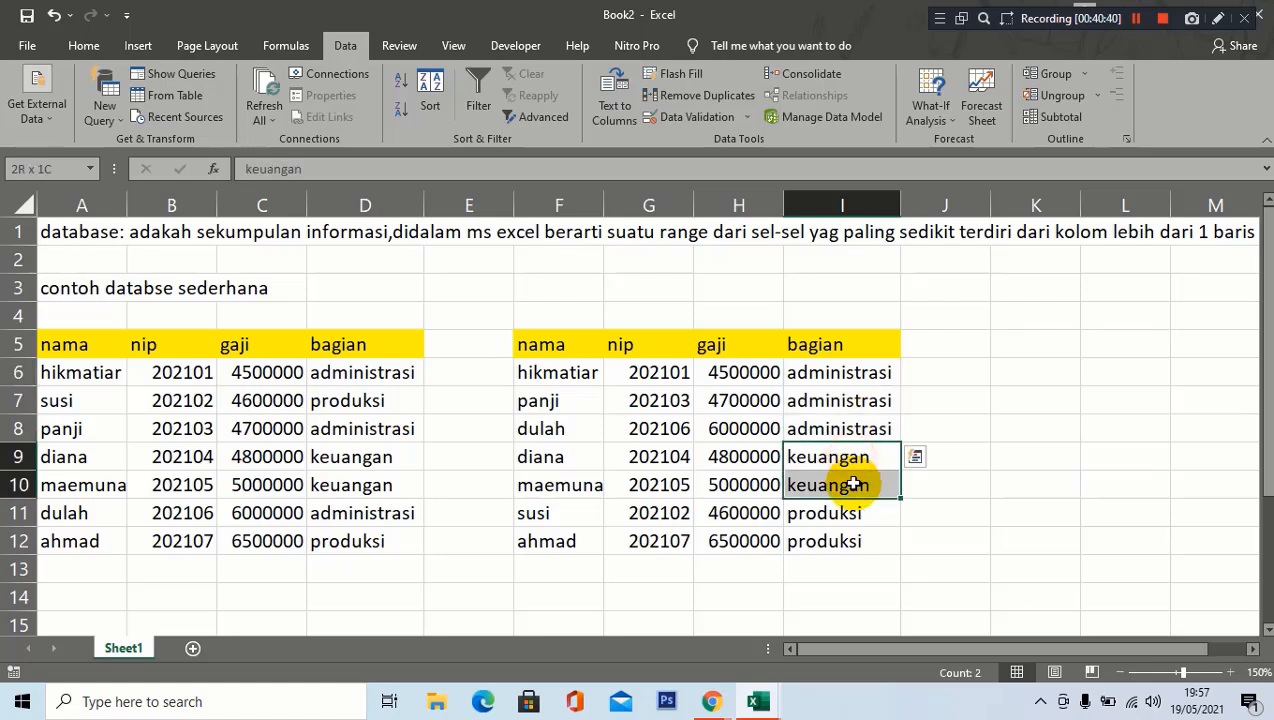
pyautogui.click(947, 386)
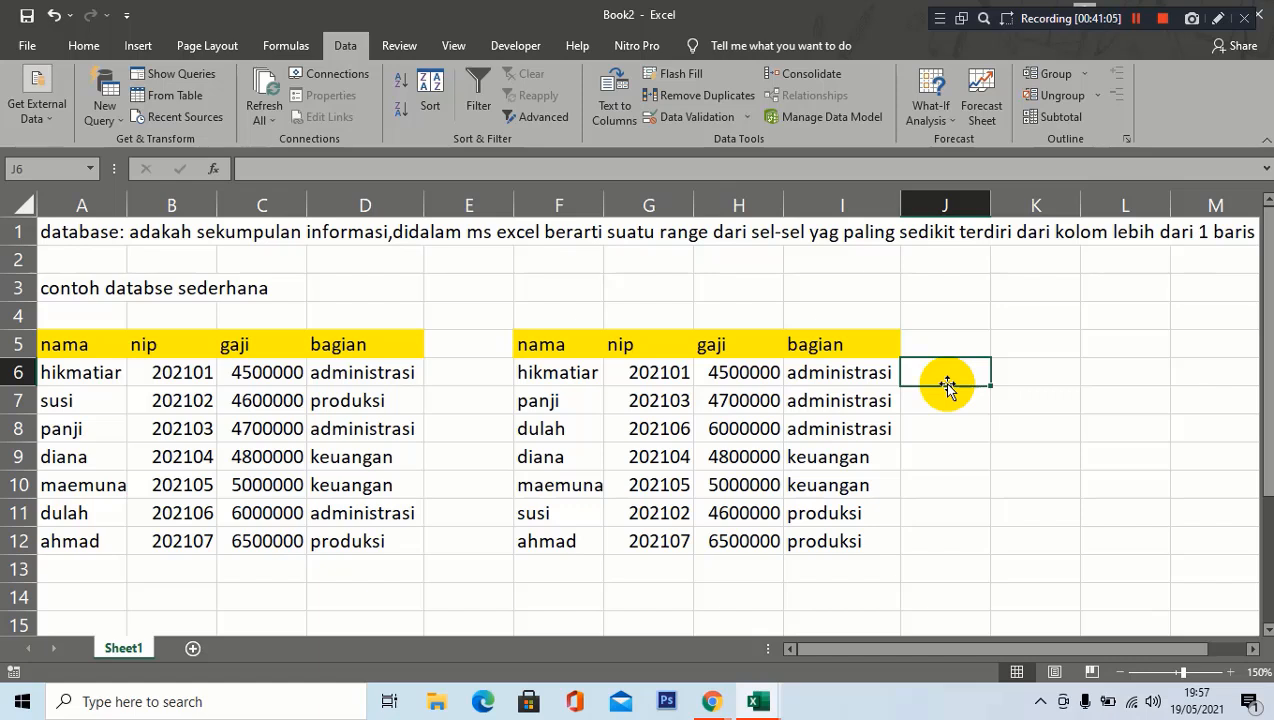
pyautogui.click(850, 511)
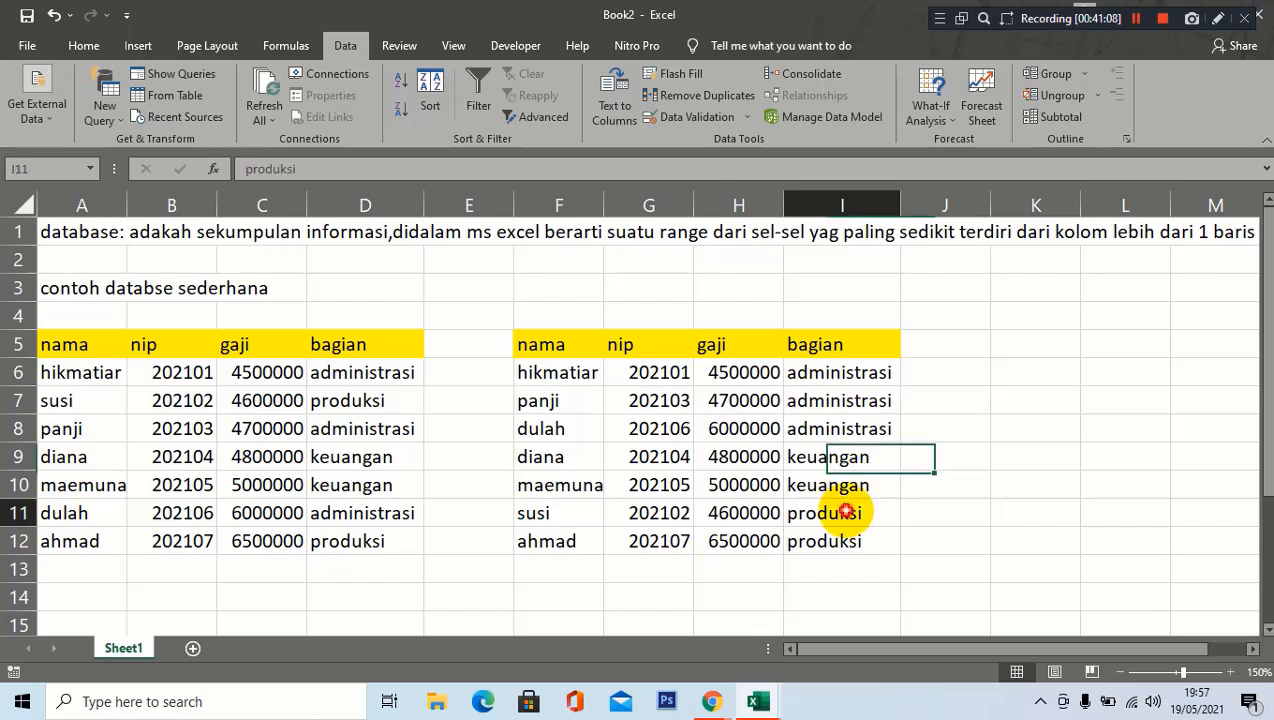
# Switch to the Google Meet call in Chrome and admit the participant waiting to join.
pyautogui.moveTo(712, 701)
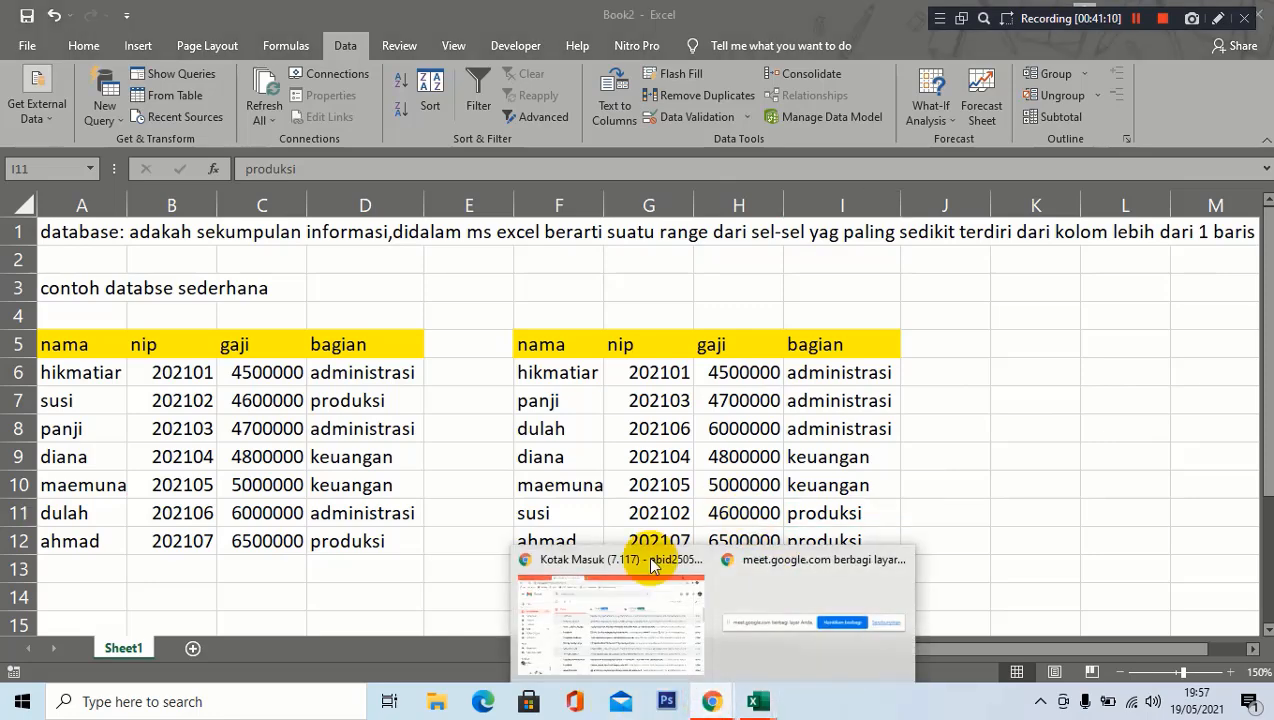
pyautogui.click(654, 562)
pyautogui.click(200, 20)
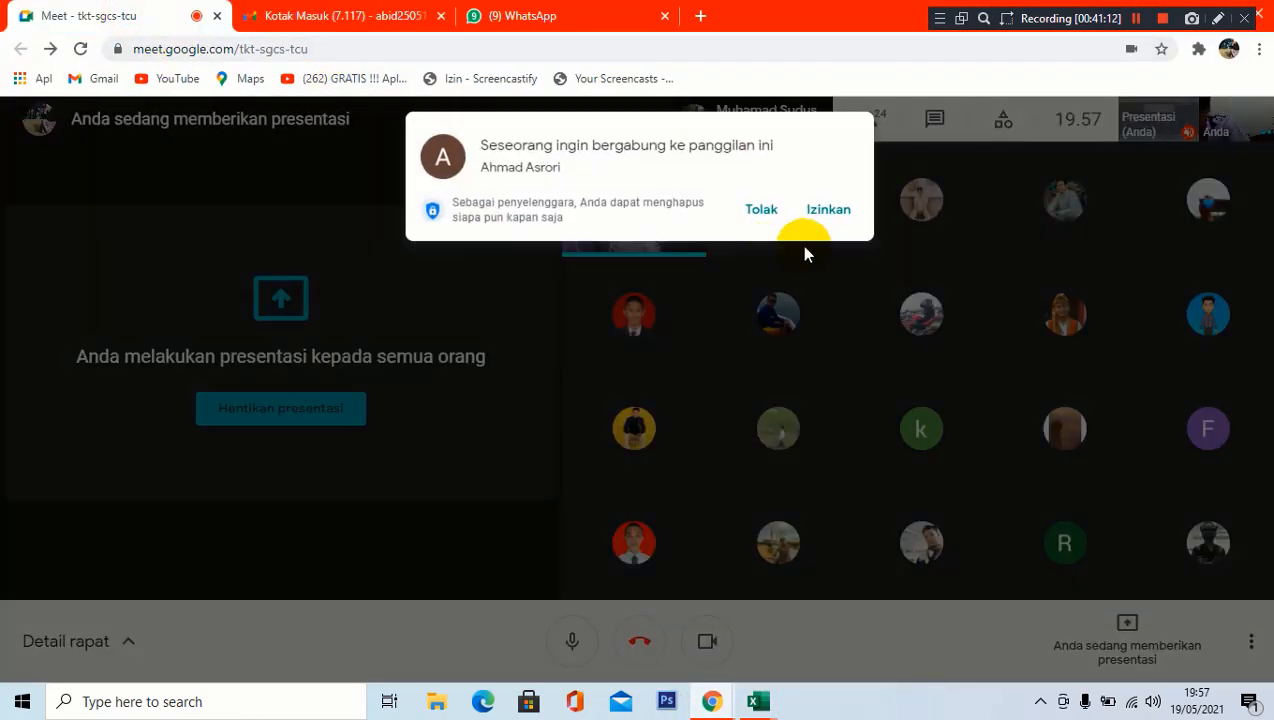
pyautogui.click(833, 212)
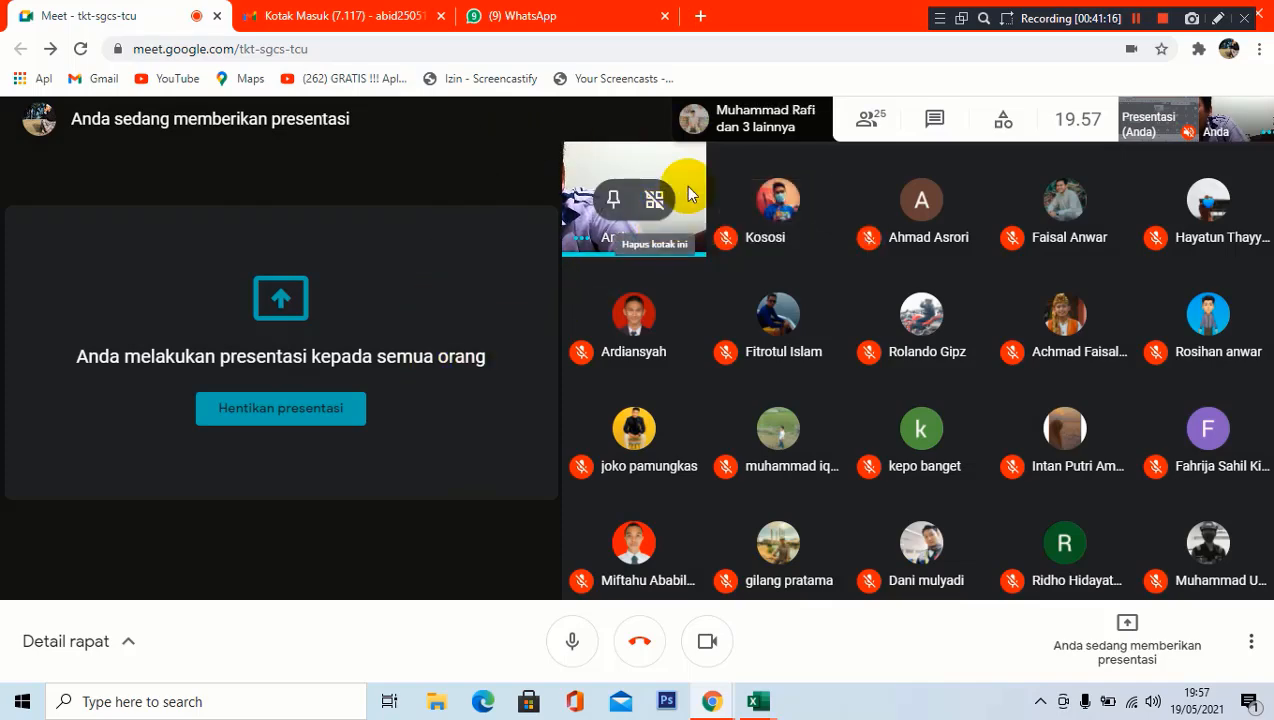
# Check the WhatsApp chats, return to the Google Meet call and admit the next waiting participant.
pyautogui.click(519, 12)
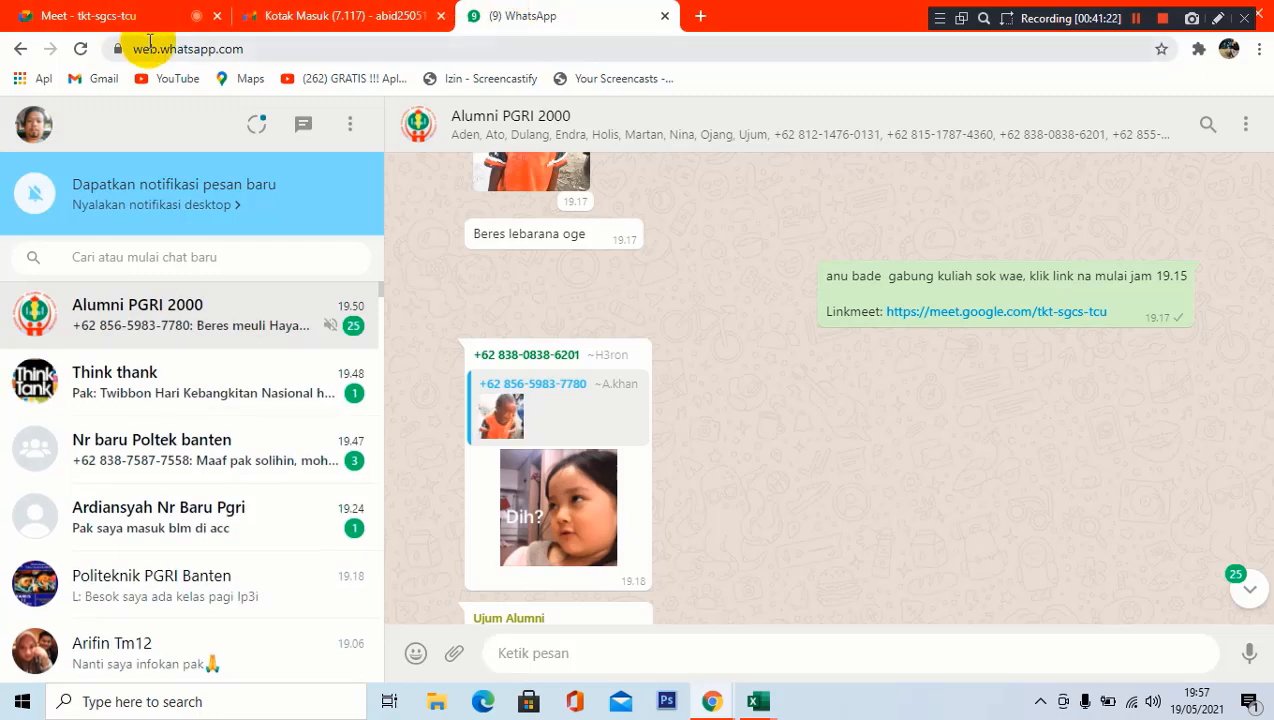
pyautogui.click(88, 16)
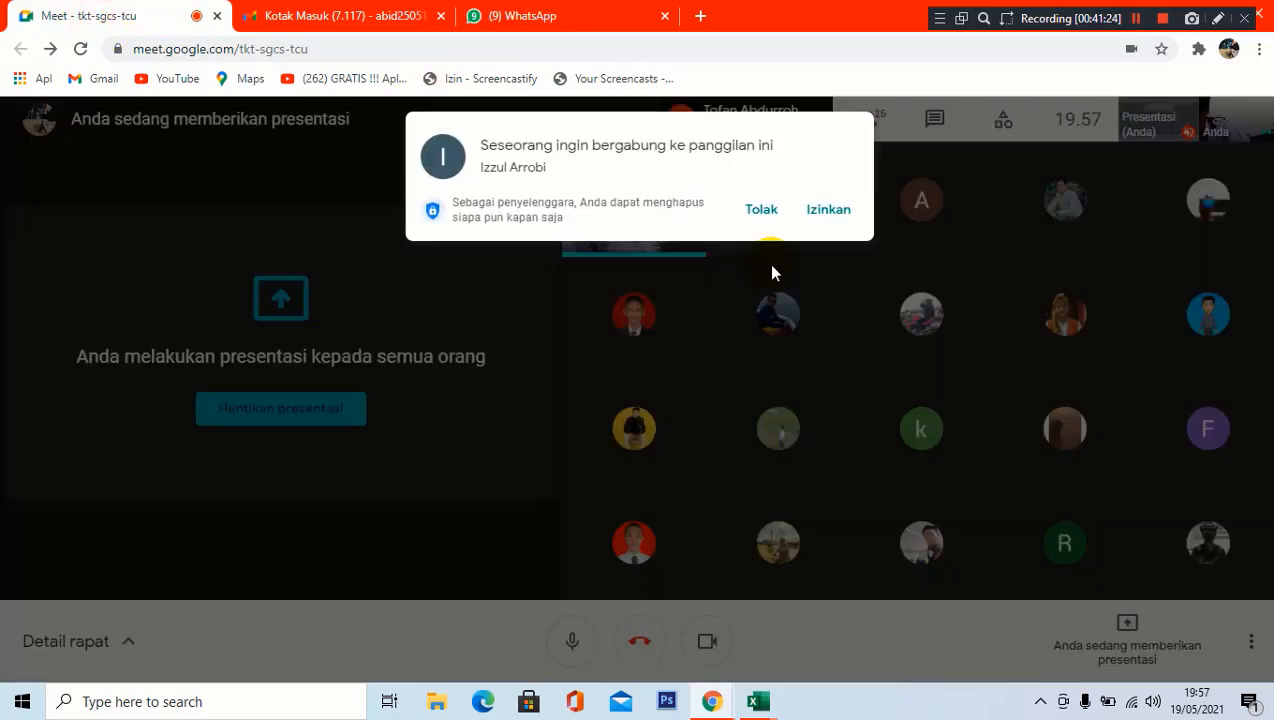
pyautogui.click(817, 210)
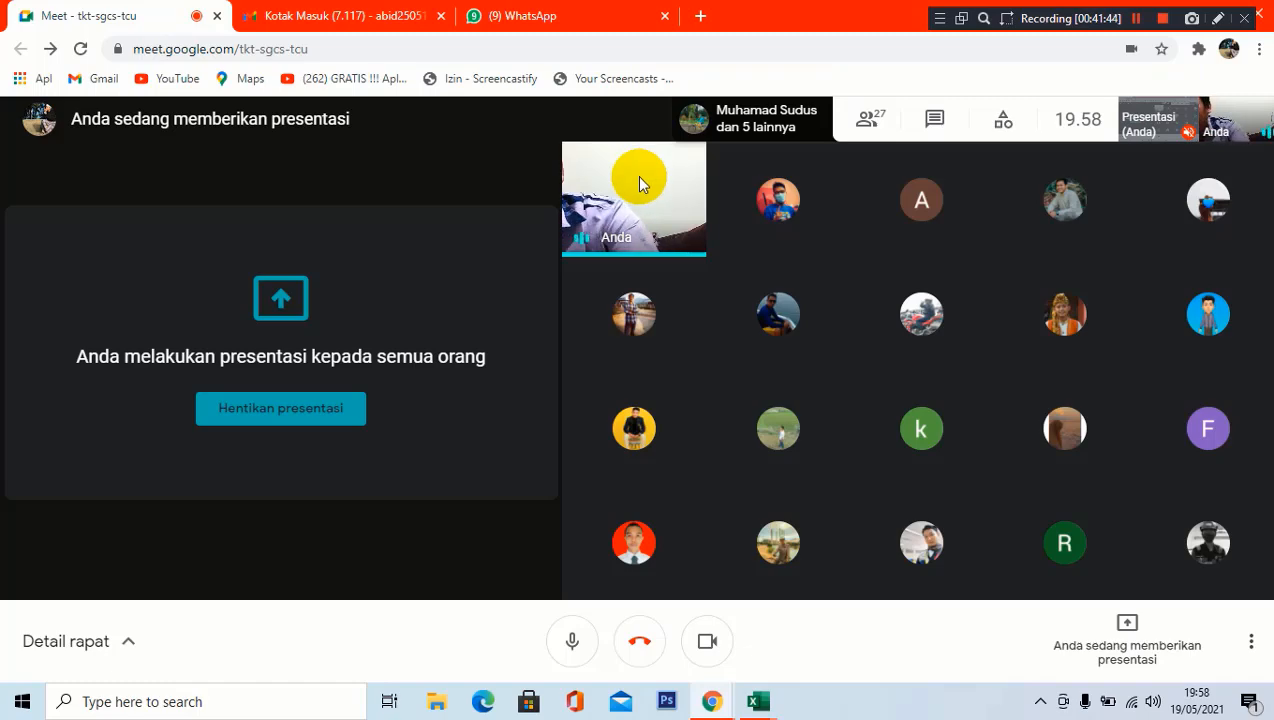
# Switch back to the Book2 workbook in Excel and clear the contents of the copied table in F5:I12.
pyautogui.moveTo(758, 702)
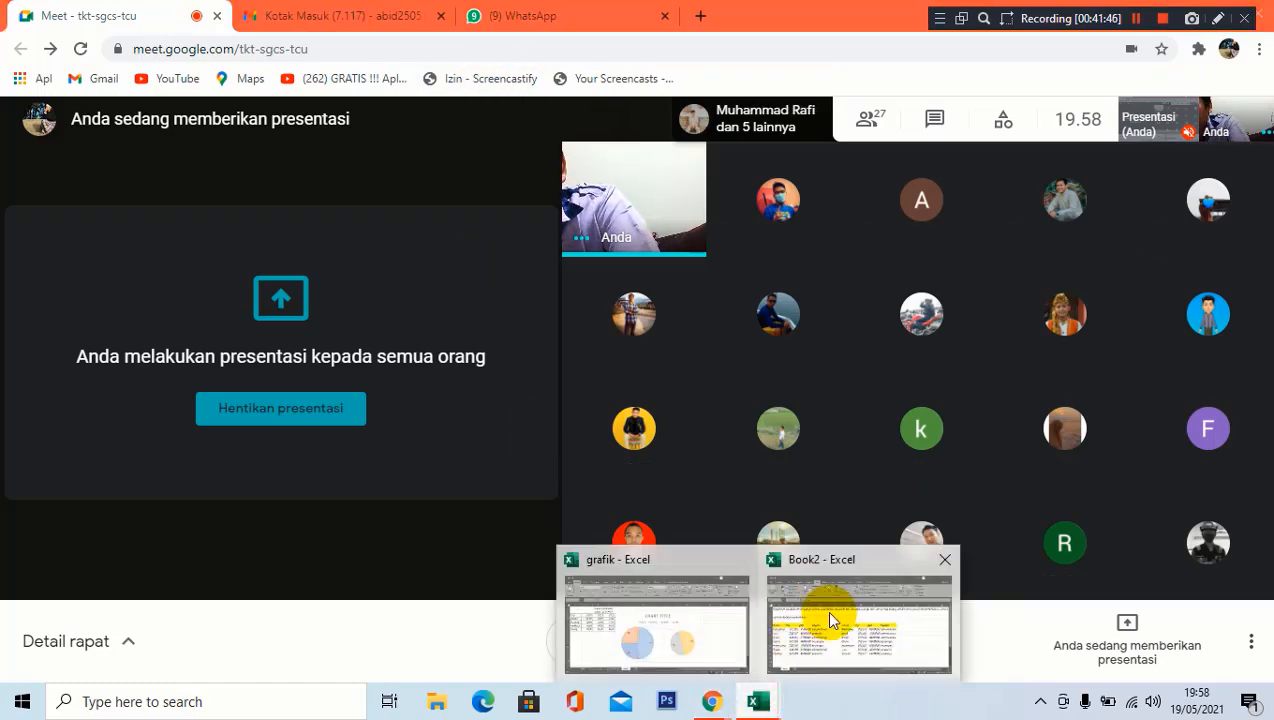
pyautogui.click(827, 615)
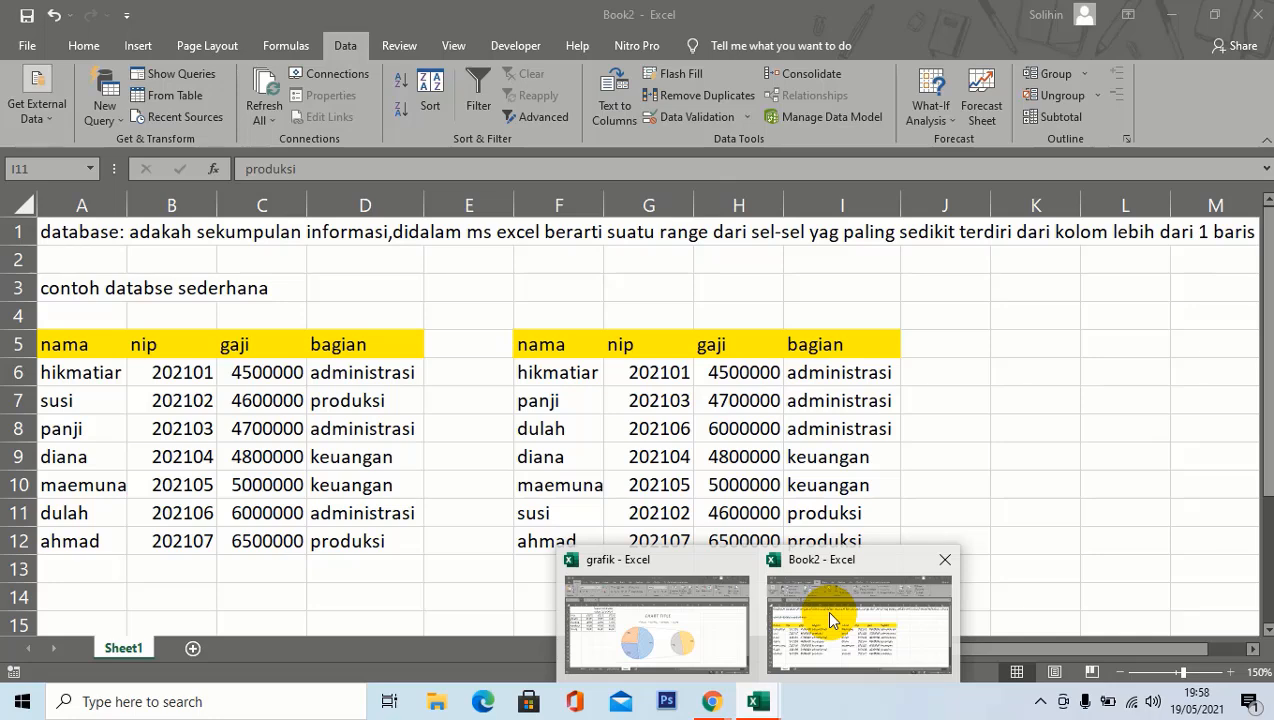
pyautogui.click(826, 612)
pyautogui.click(632, 470)
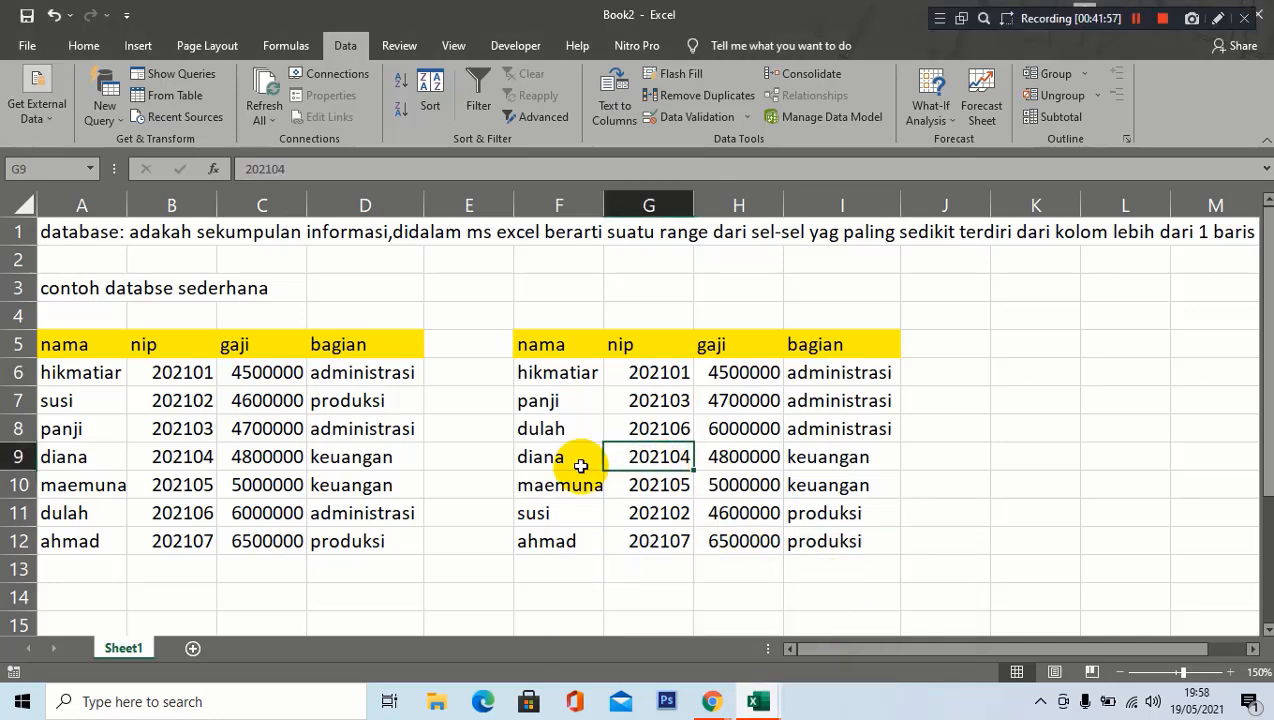
pyautogui.click(432, 433)
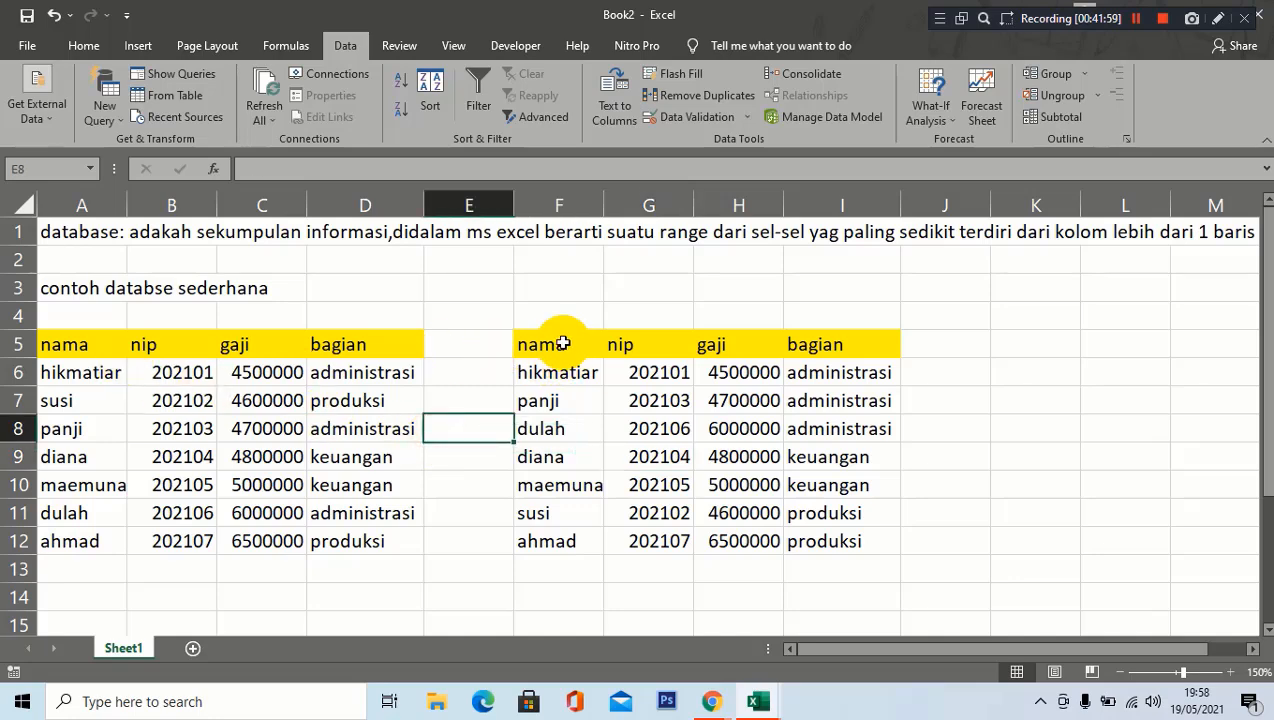
pyautogui.moveTo(560, 344); pyautogui.dragTo(884, 542)
pyautogui.press('Delete')
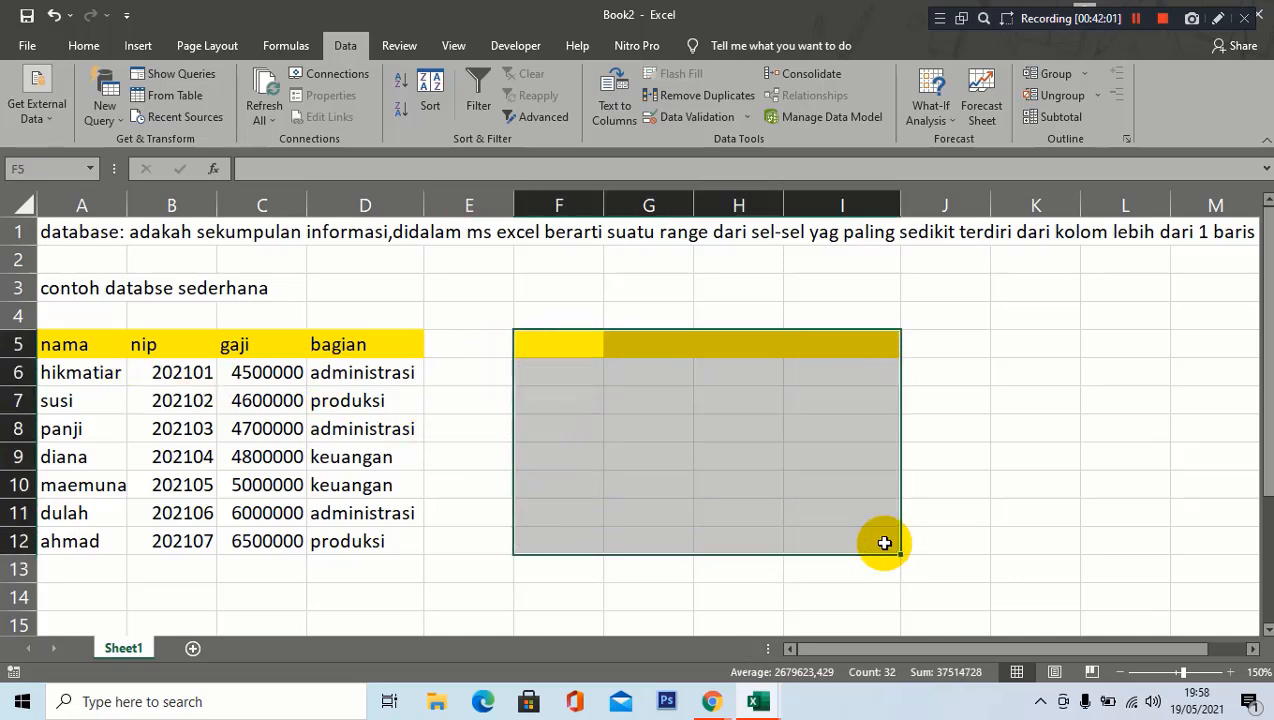
# Replace the yellow header fill of the cleared copy by filling F5:J6 with white.
pyautogui.click(862, 504)
pyautogui.moveTo(540, 344); pyautogui.dragTo(945, 372)
pyautogui.click(83, 45)
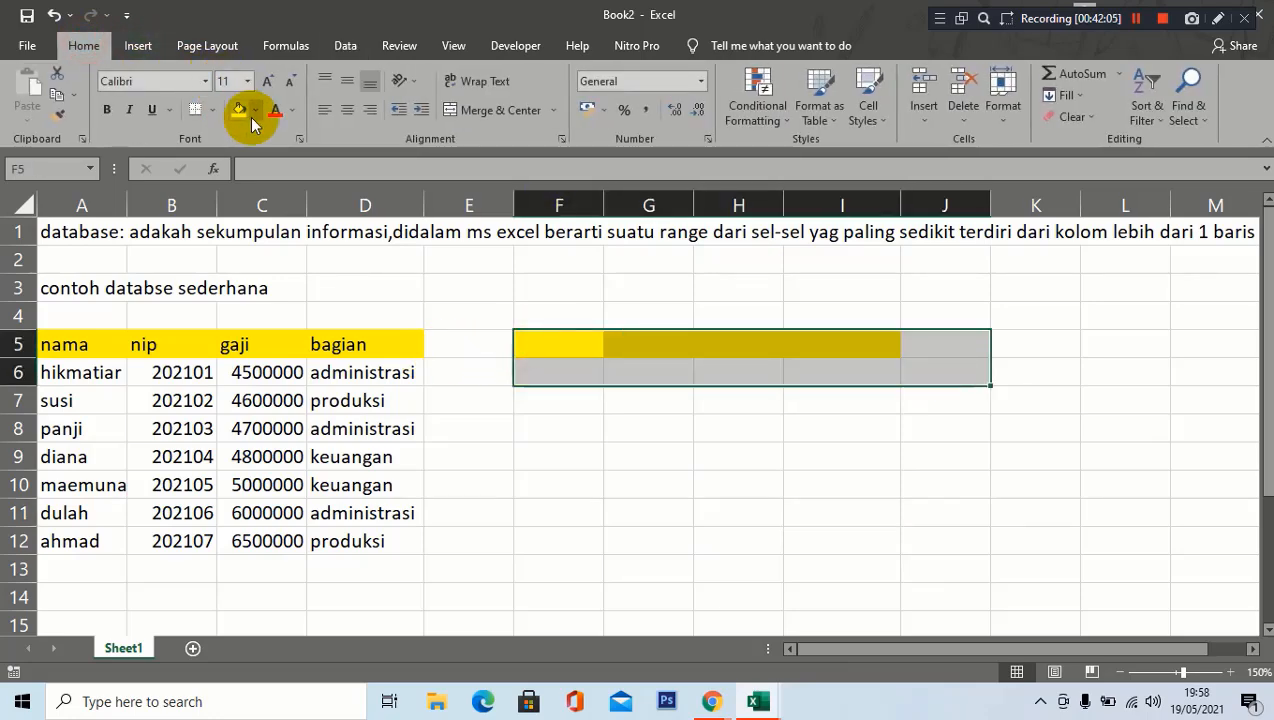
pyautogui.click(255, 110)
pyautogui.click(276, 273)
pyautogui.click(428, 379)
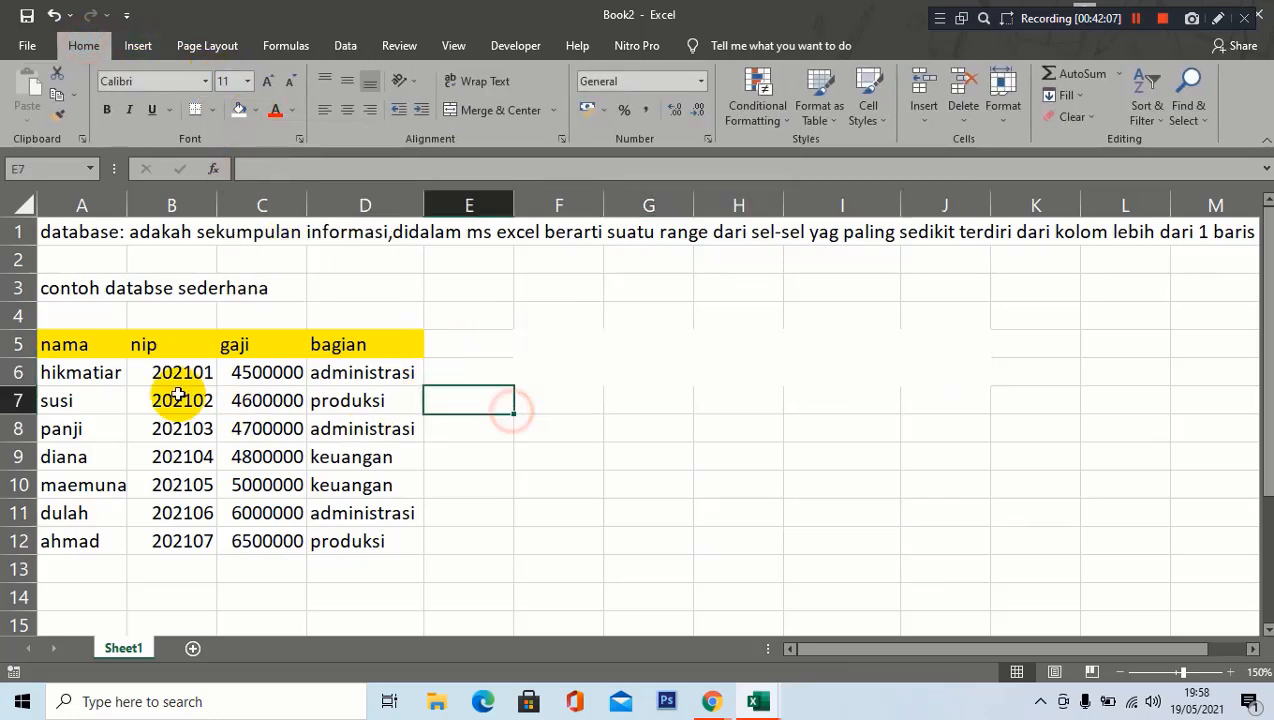
# Apply all borders to the original table in A5:D12.
pyautogui.moveTo(63, 347); pyautogui.dragTo(375, 545)
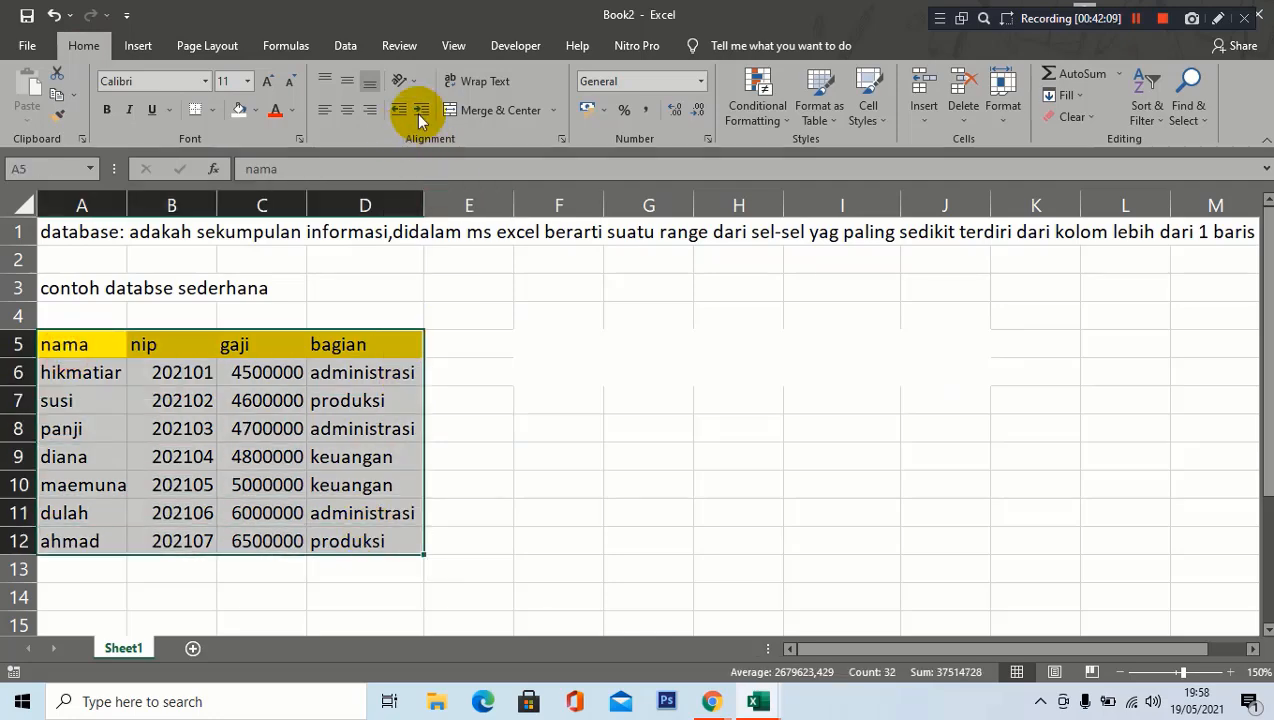
pyautogui.click(211, 110)
pyautogui.click(276, 272)
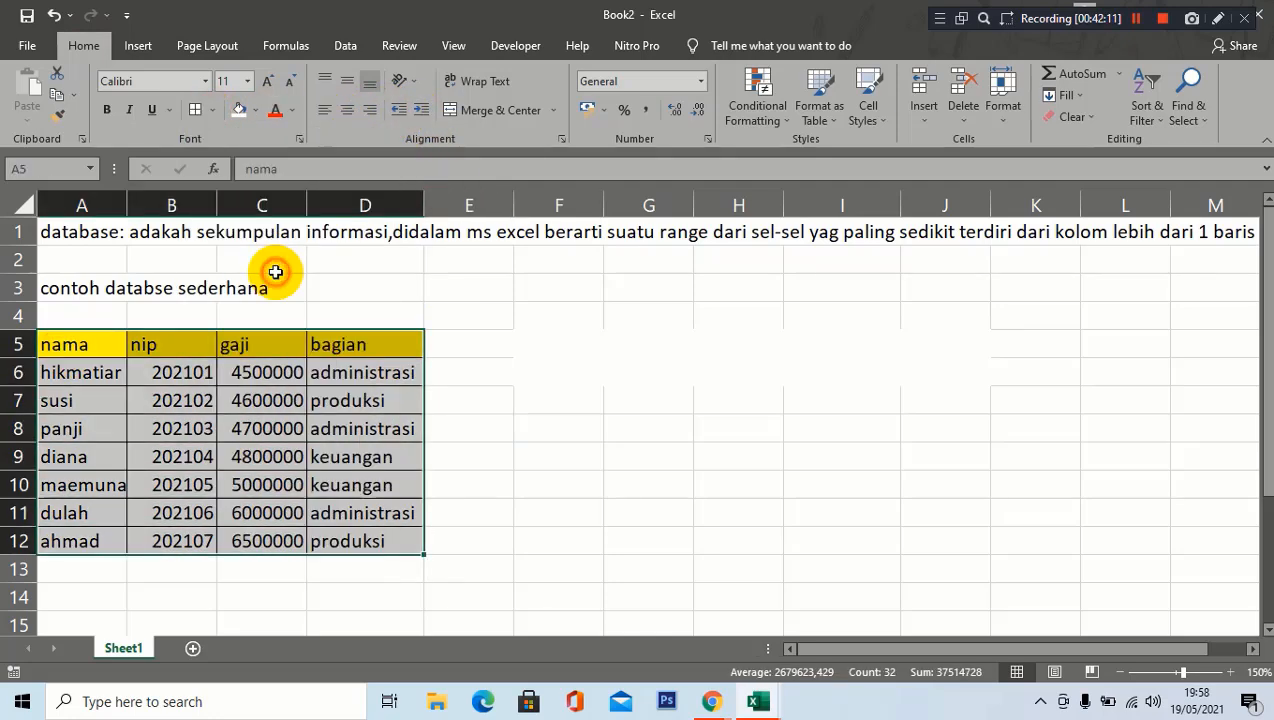
pyautogui.click(661, 405)
pyautogui.click(305, 405)
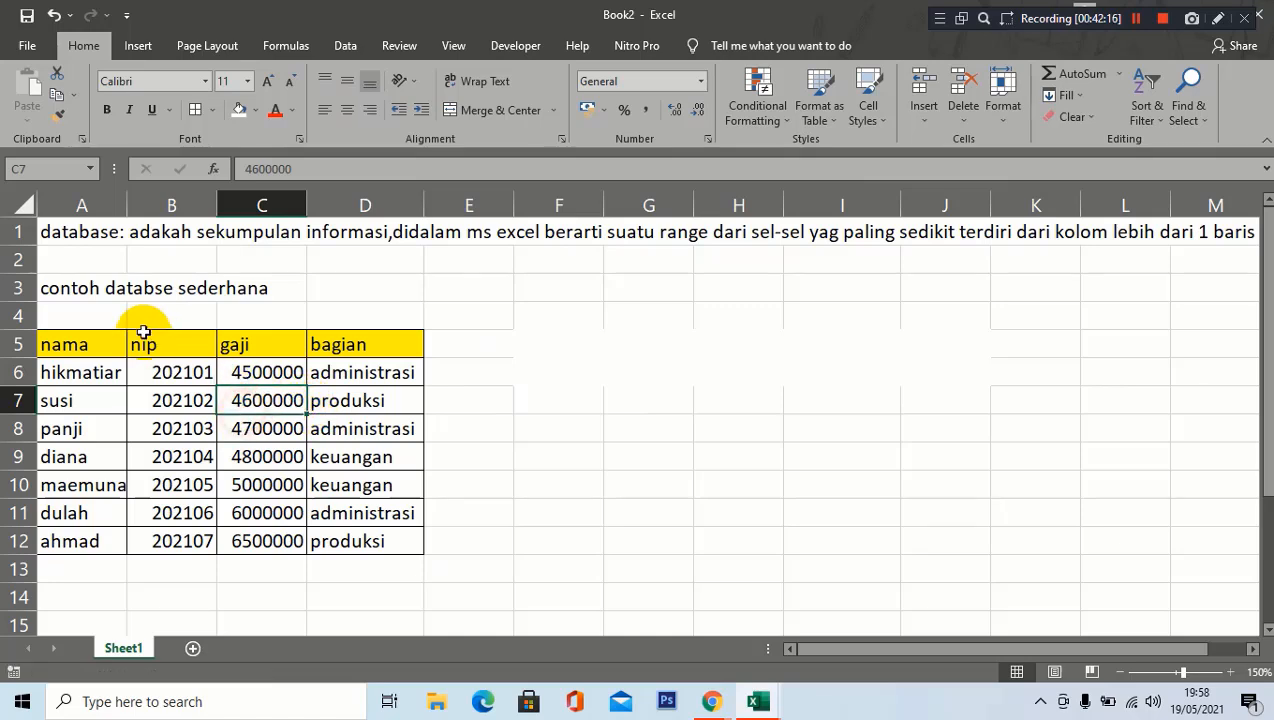
# Turn on filtering for the original table in A5:D12.
pyautogui.moveTo(95, 346); pyautogui.dragTo(395, 533)
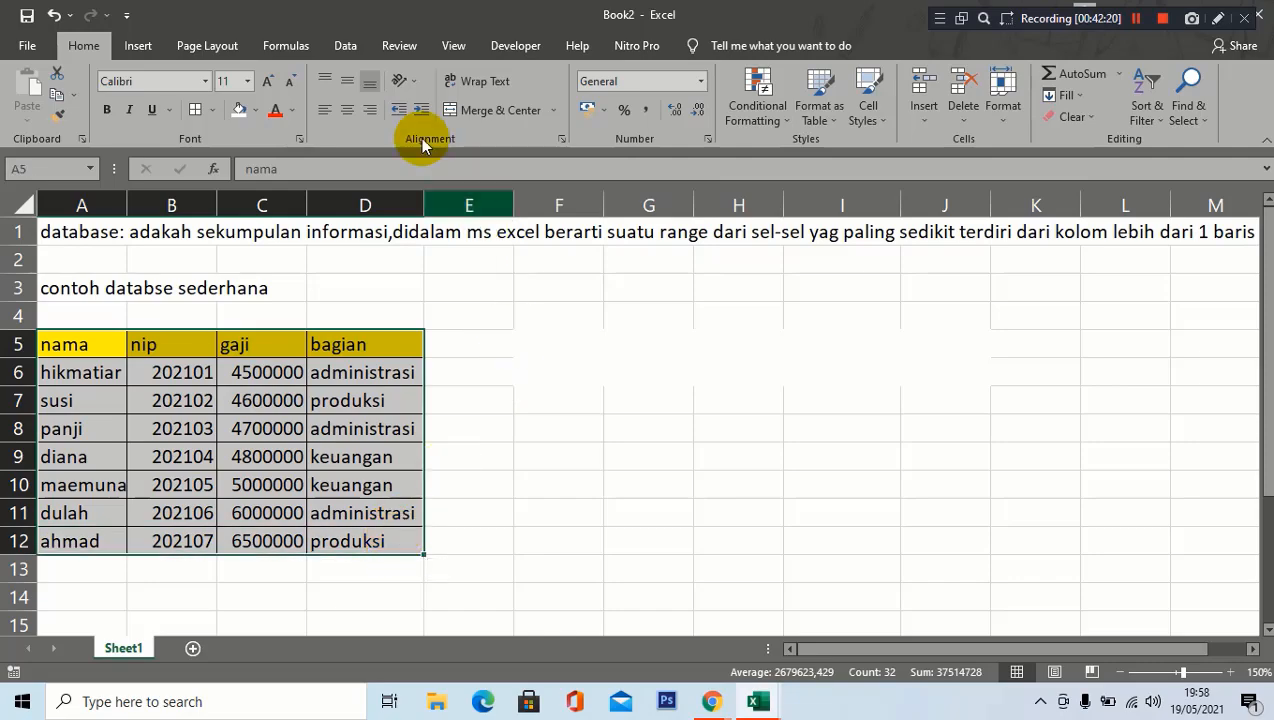
pyautogui.click(344, 50)
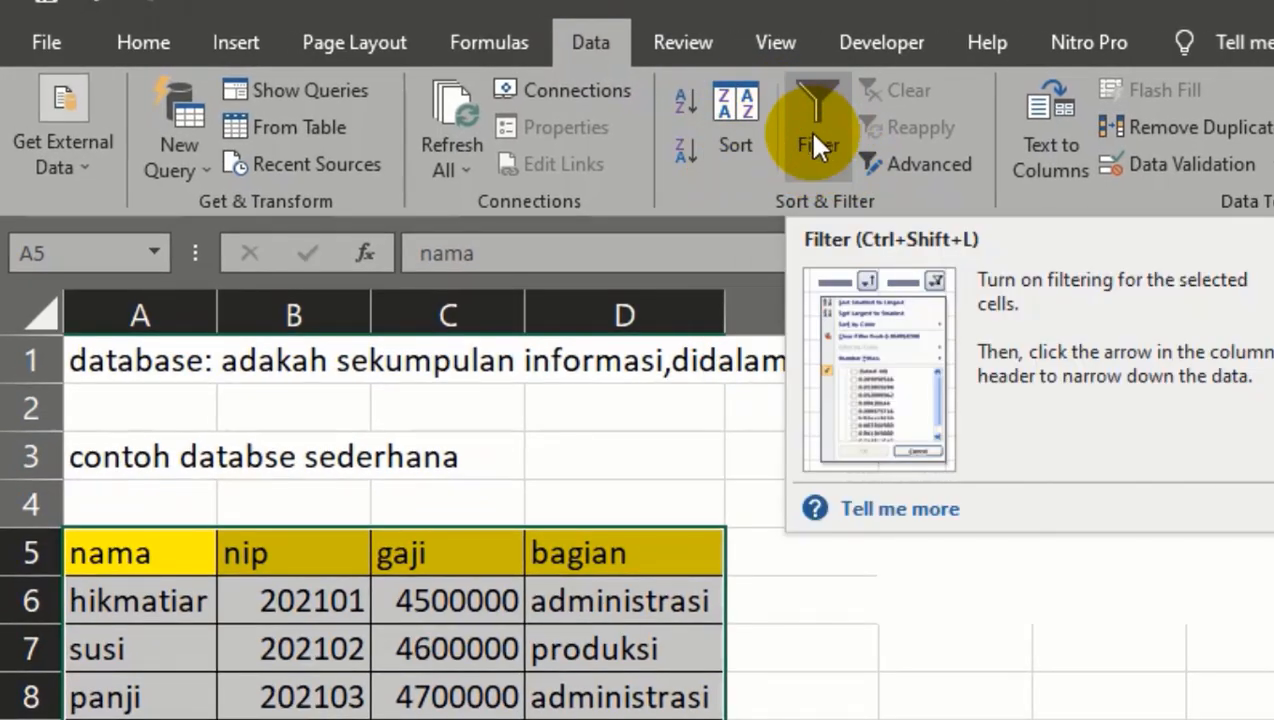
pyautogui.click(812, 148)
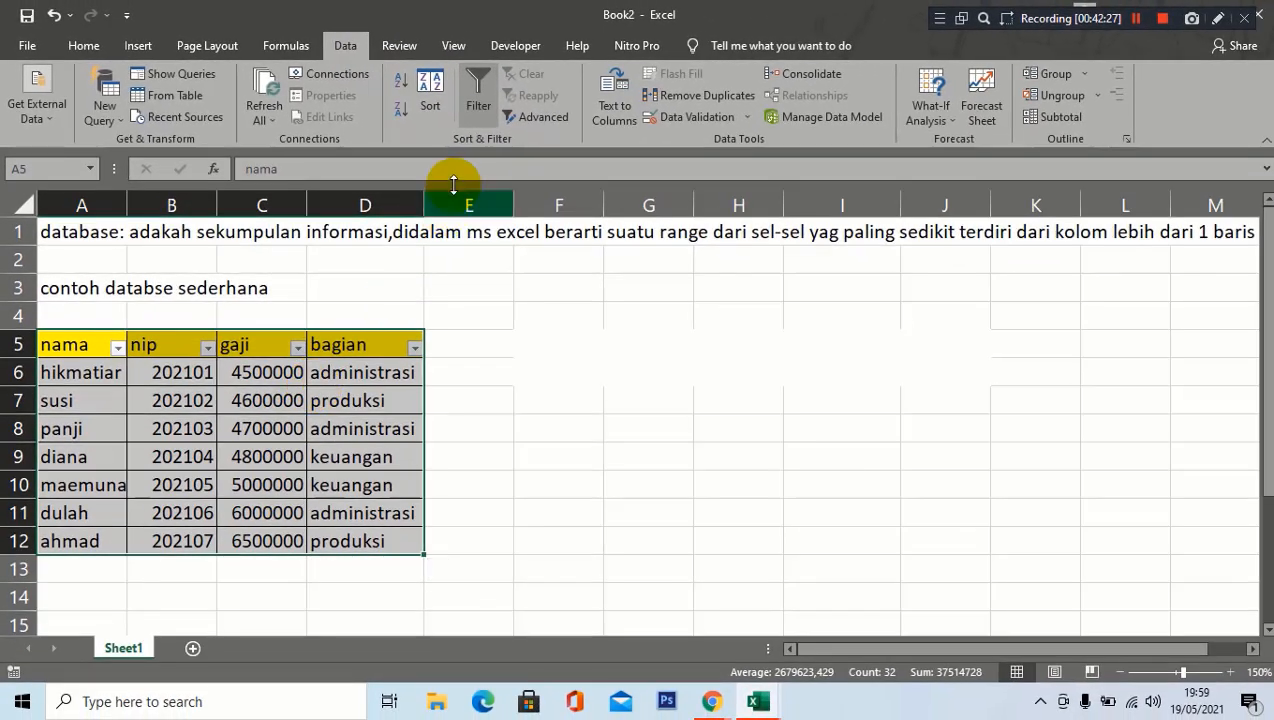
pyautogui.click(1231, 672)
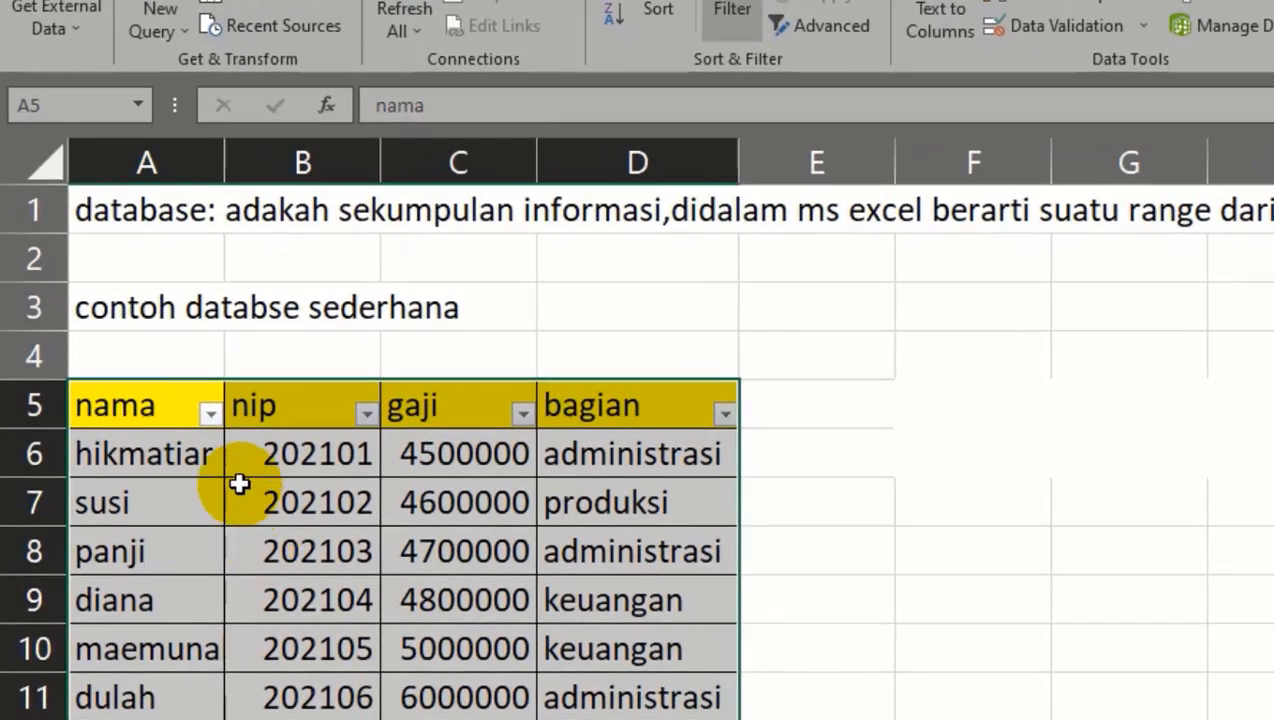
pyautogui.scroll(-1, 240, 480)
pyautogui.scroll(1, 243, 476)
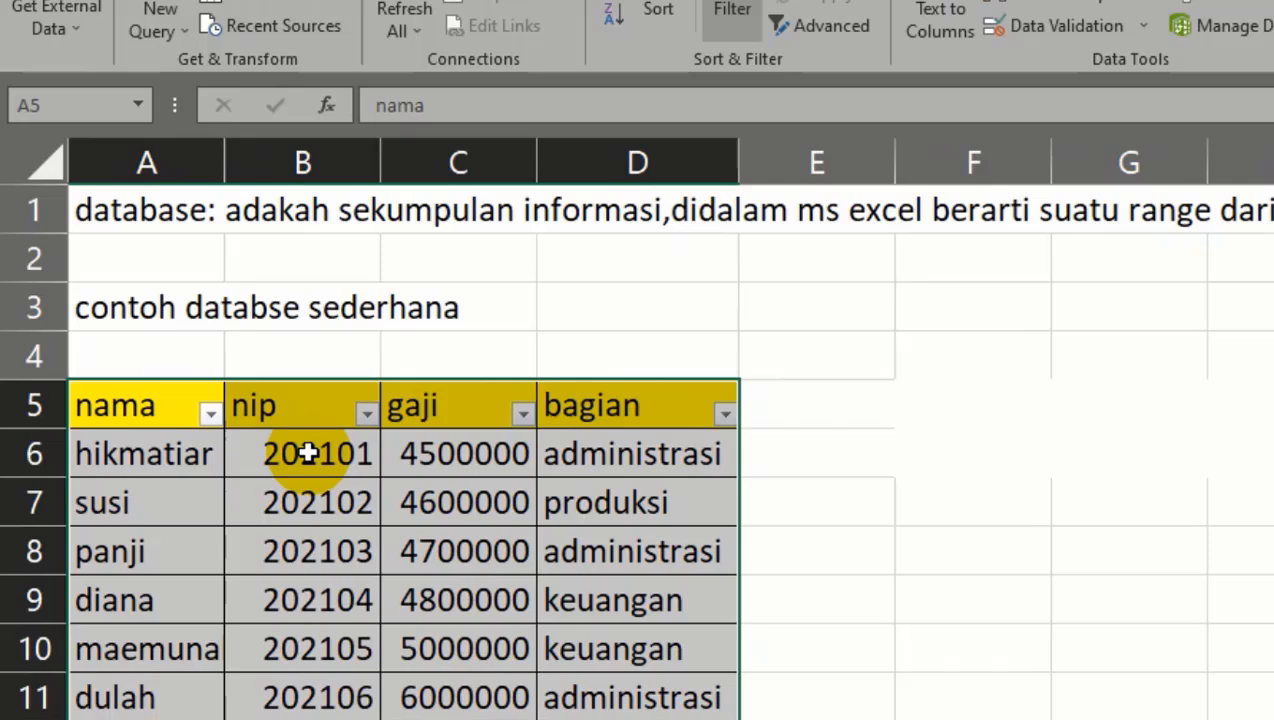
# Filter the nama column to show only the alphabetically first name in its value list.
pyautogui.click(211, 414)
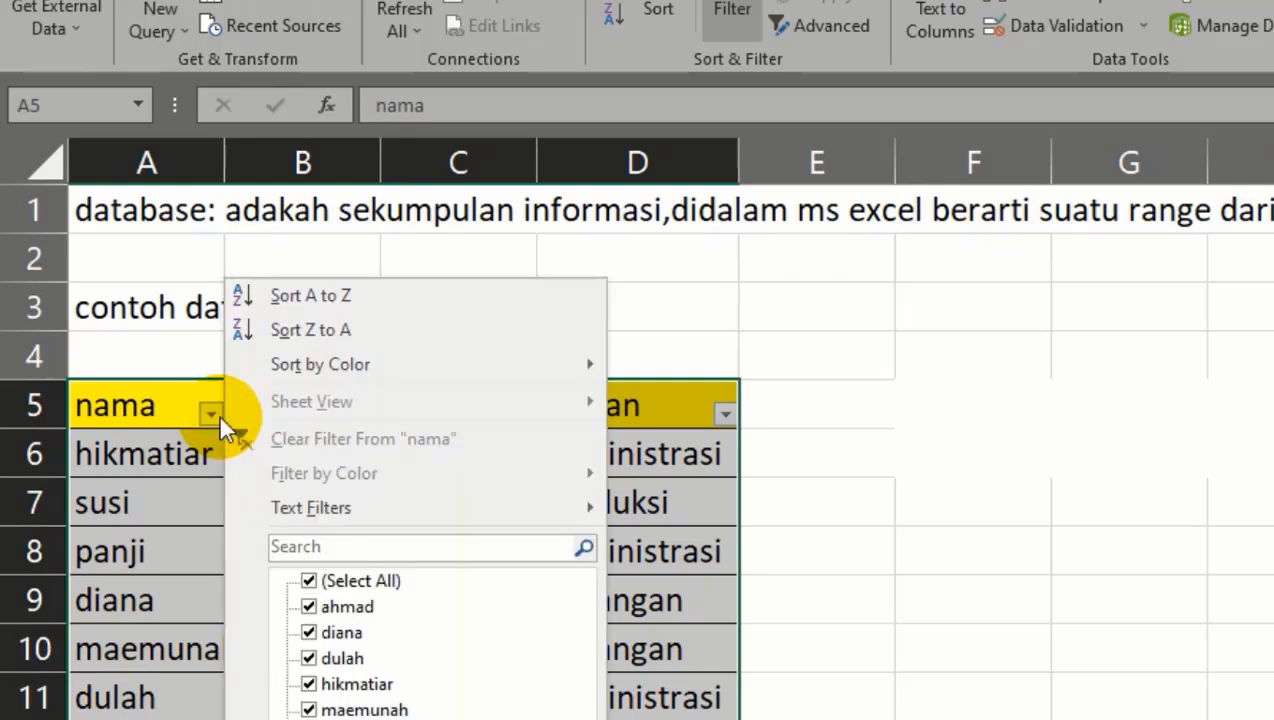
pyautogui.click(370, 582)
pyautogui.click(310, 607)
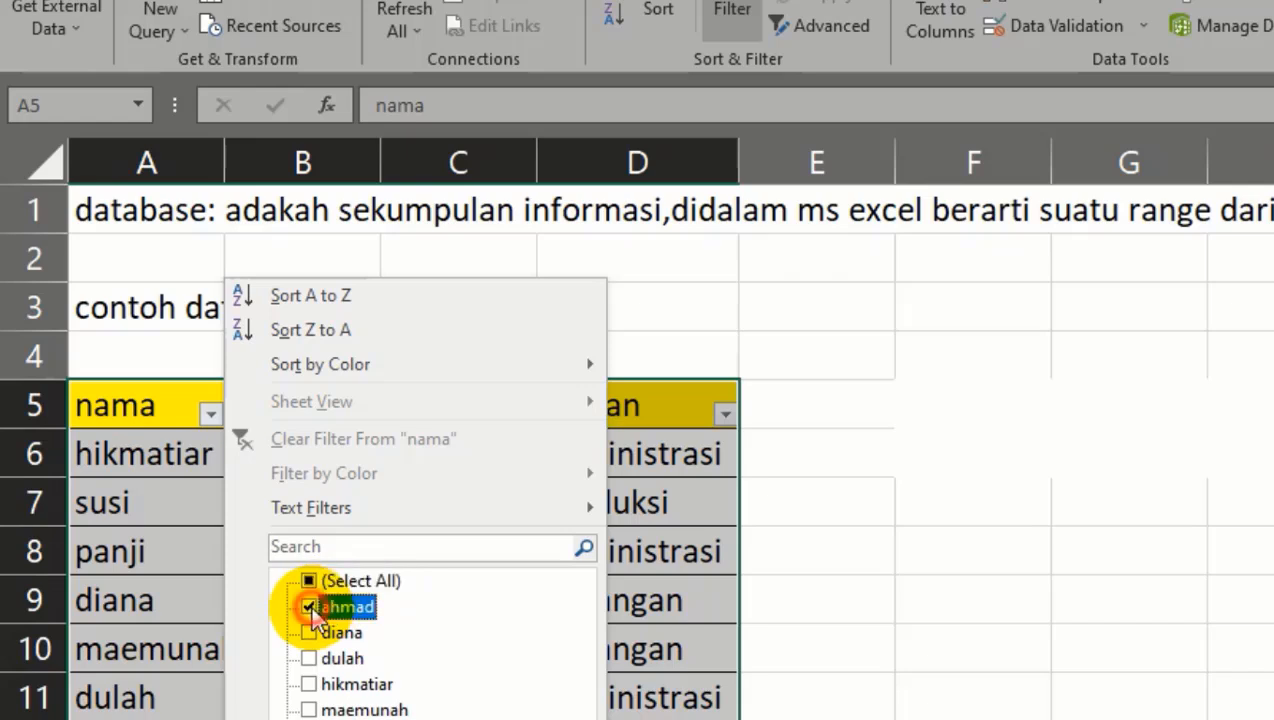
pyautogui.press('Return')
pyautogui.click(439, 595)
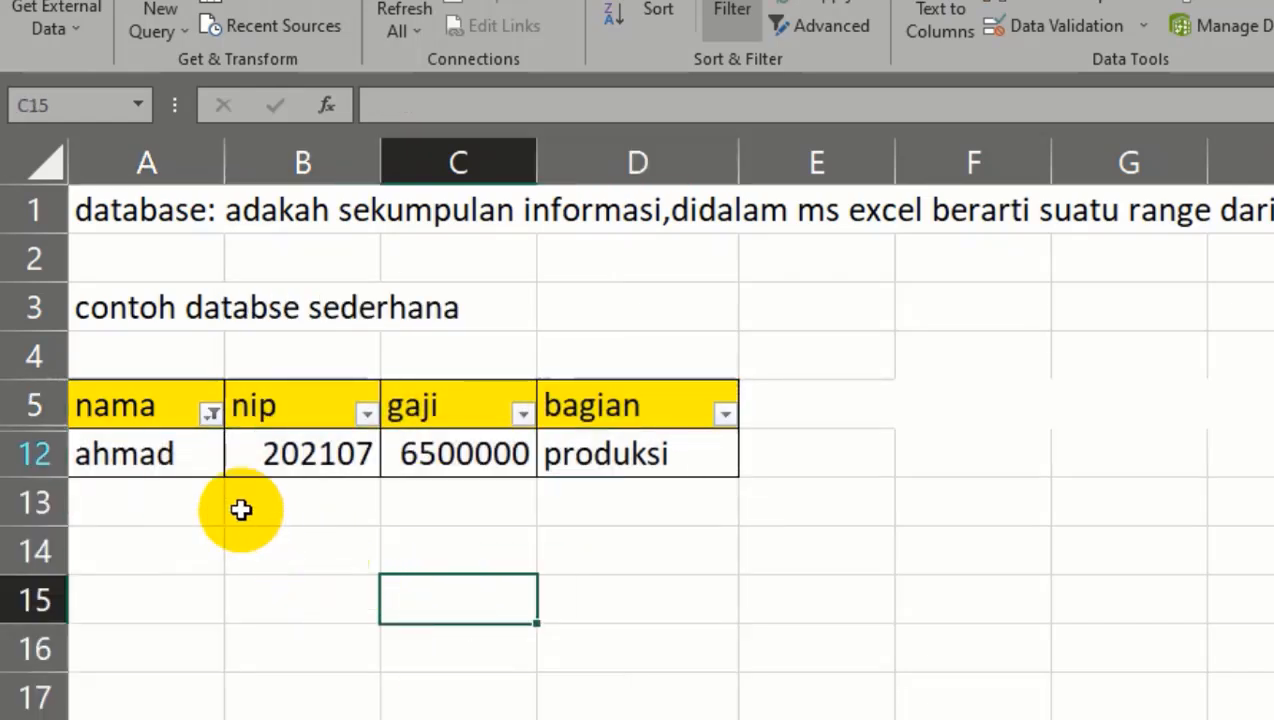
# Restore all names in the nama column filter.
pyautogui.click(212, 413)
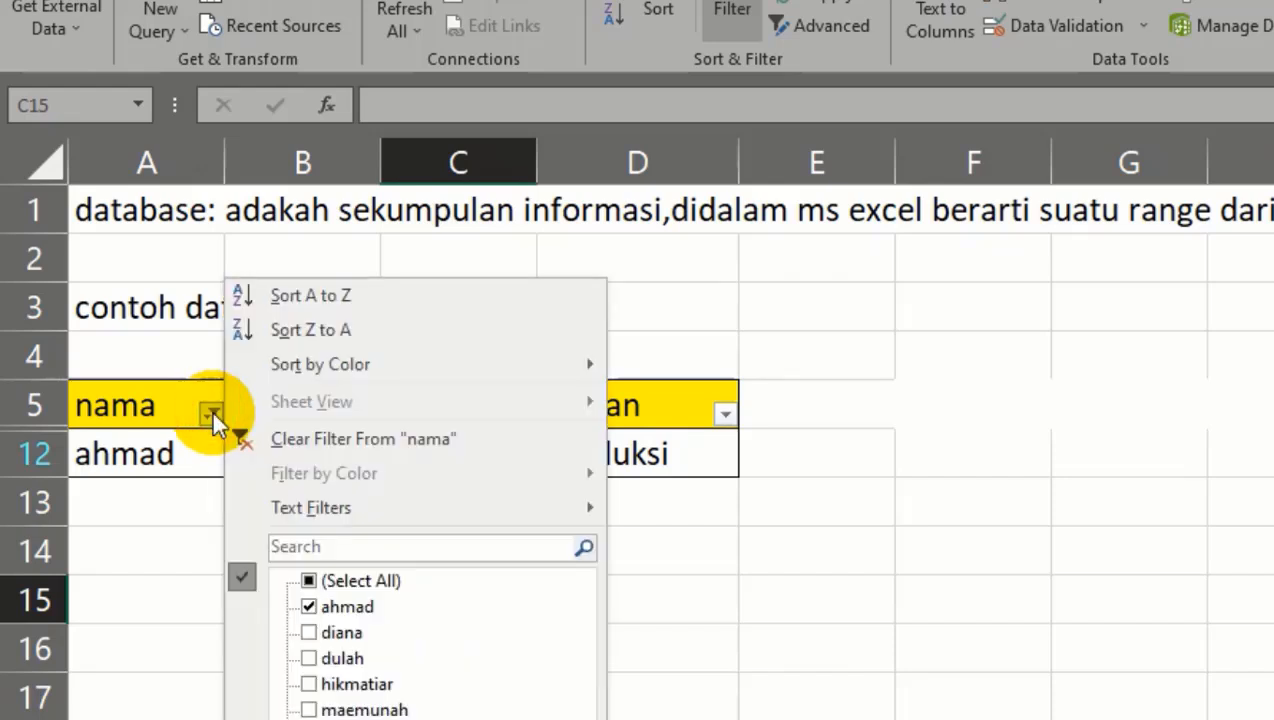
pyautogui.click(316, 580)
pyautogui.click(465, 719)
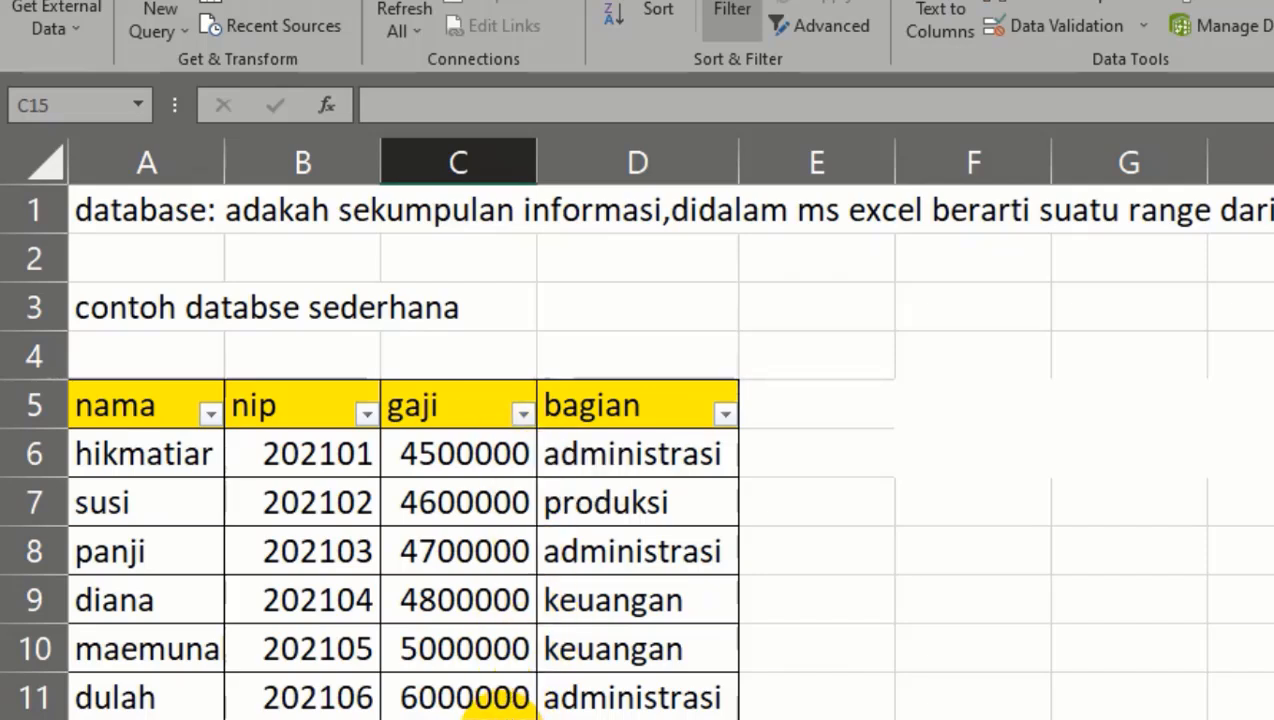
# Set the gaji value in cell C10 to 4500000.
pyautogui.click(483, 642)
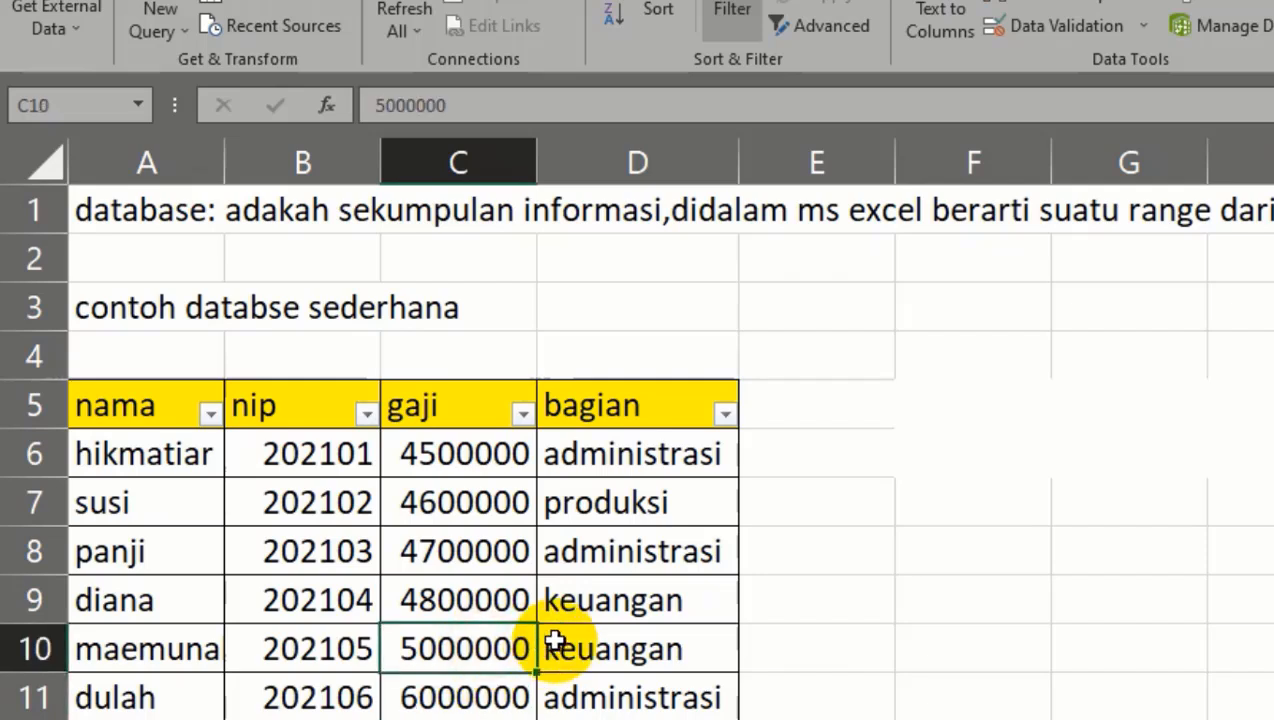
pyautogui.write('450')
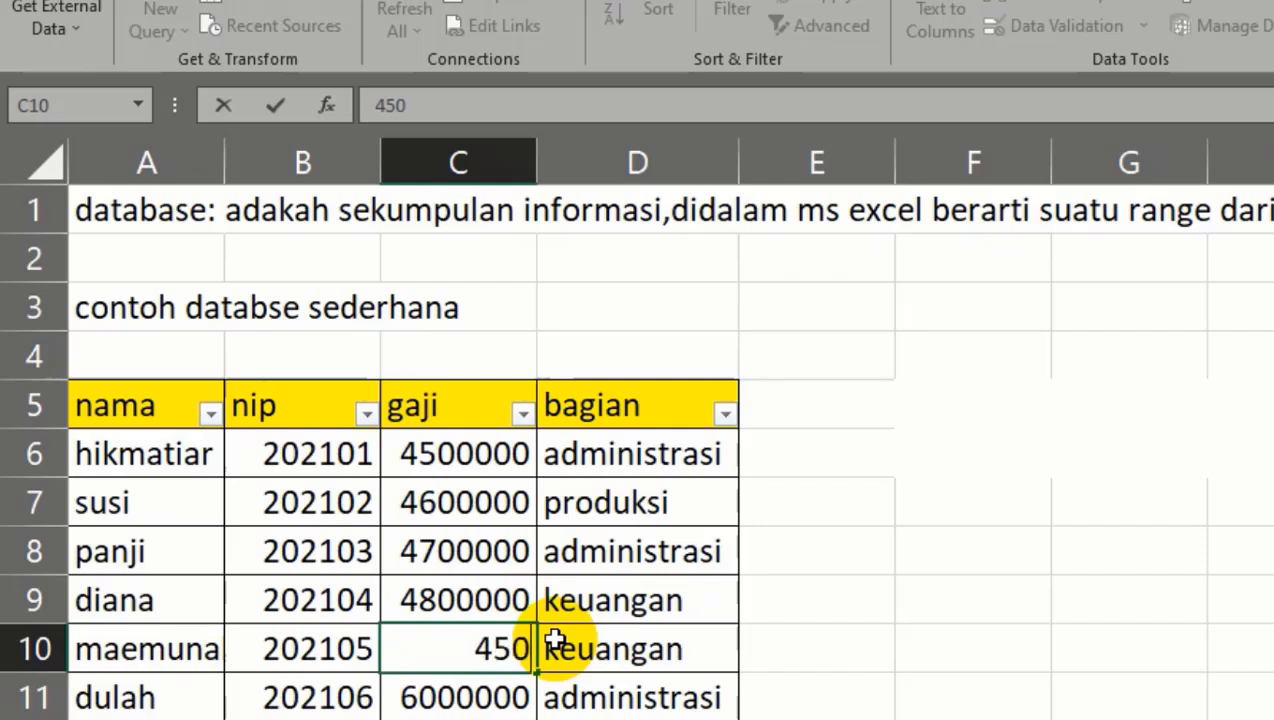
pyautogui.write('000')
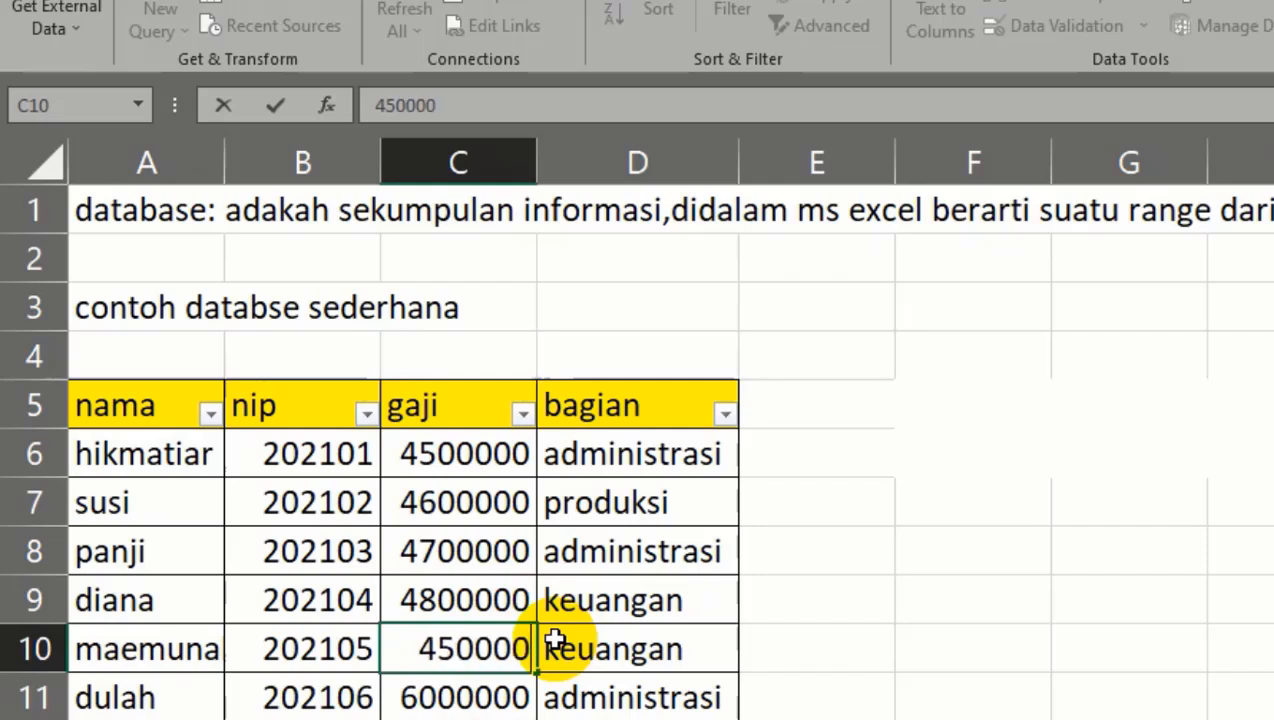
pyautogui.write('0')
pyautogui.press('Return')
# Filter the gaji column to show only the records with 4500000.
pyautogui.click(523, 413)
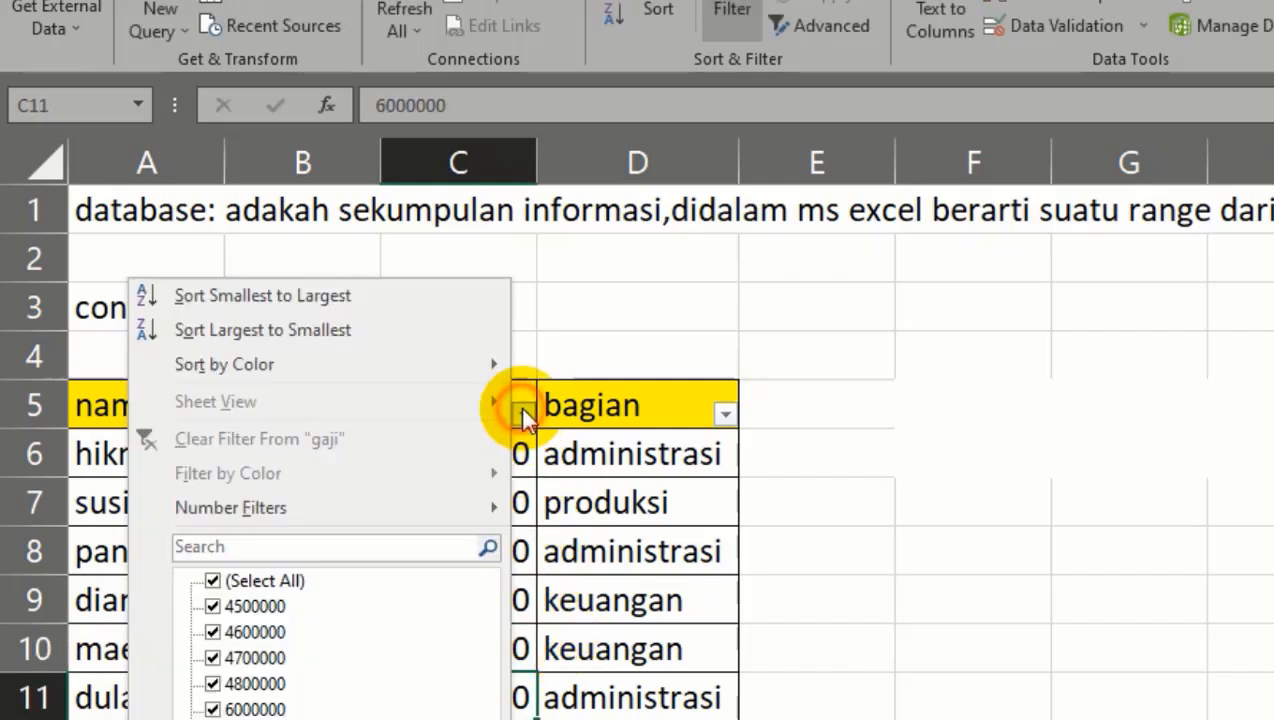
pyautogui.click(255, 580)
pyautogui.click(243, 607)
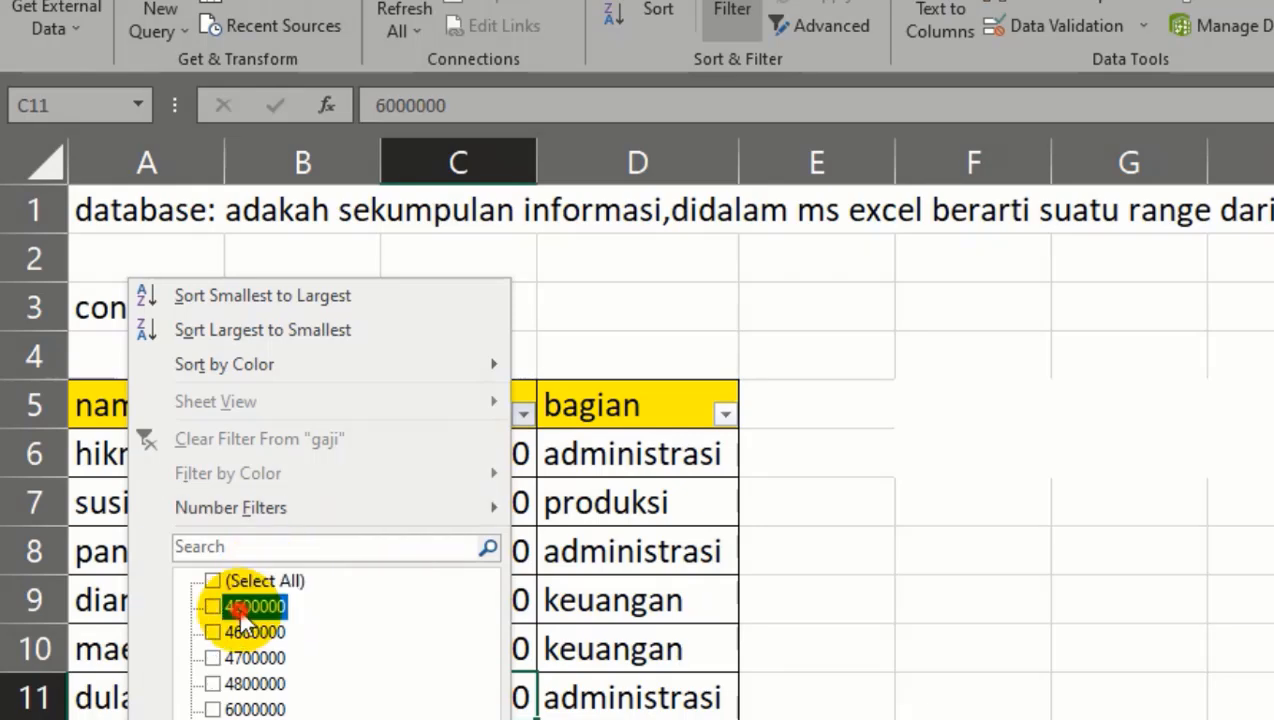
pyautogui.click(360, 719)
pyautogui.click(702, 587)
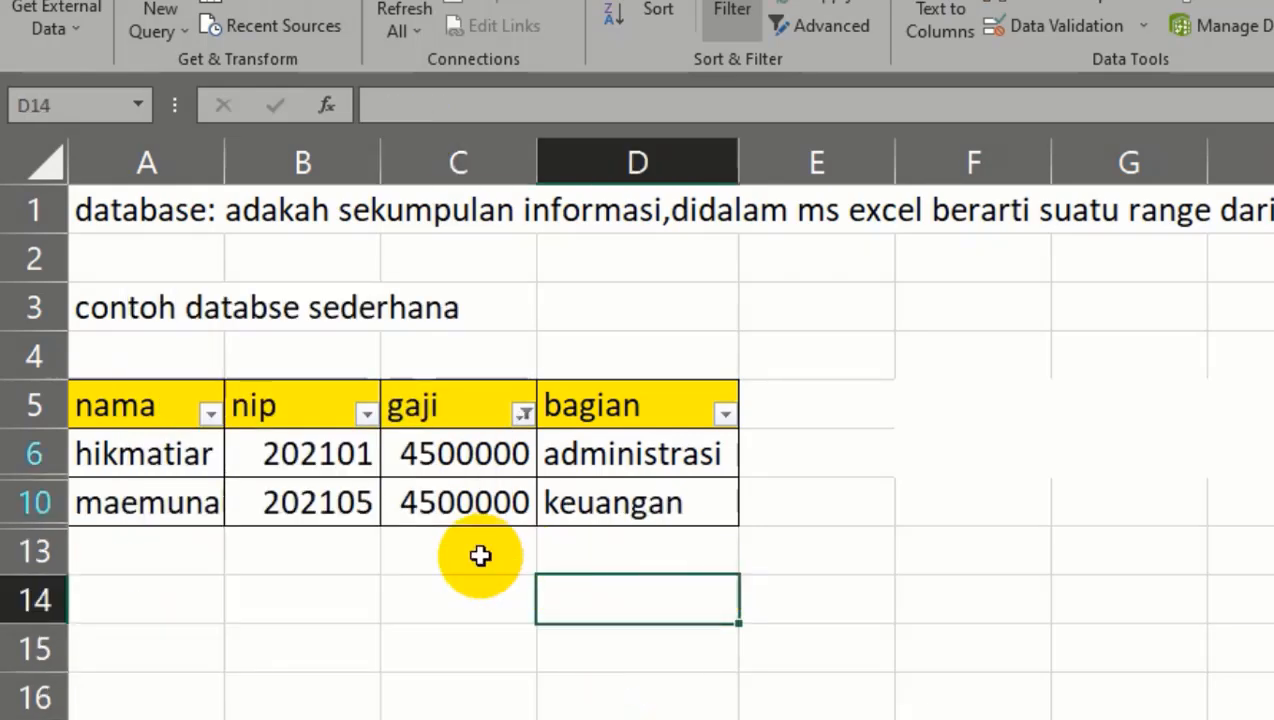
pyautogui.click(306, 503)
pyautogui.click(453, 453)
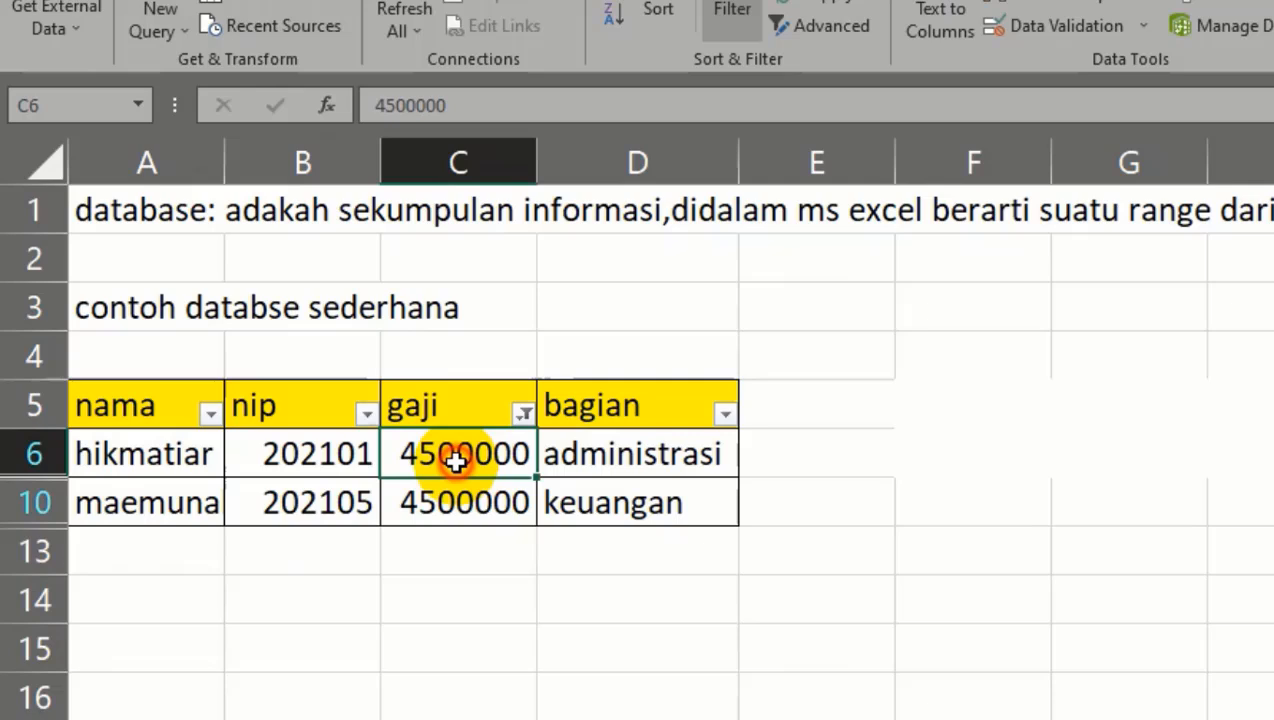
# Change the gaji column filter to show only the records with 6500000.
pyautogui.click(524, 413)
pyautogui.click(292, 581)
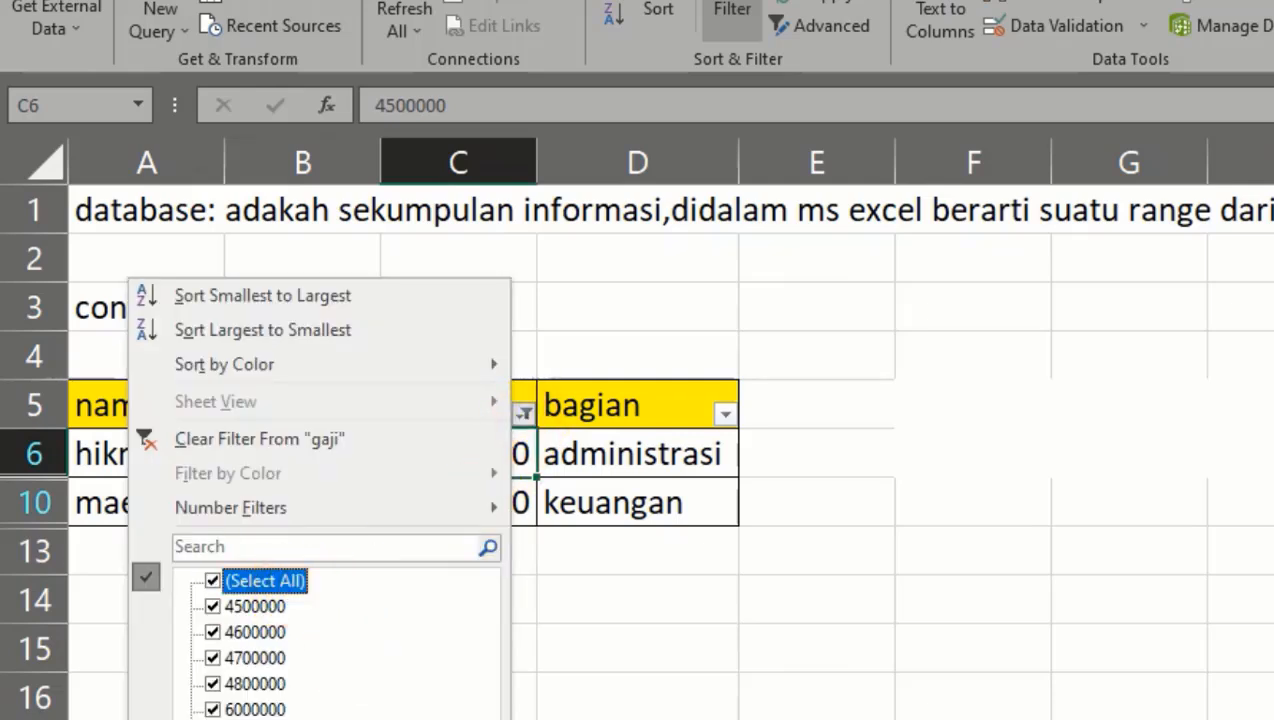
pyautogui.click(212, 581)
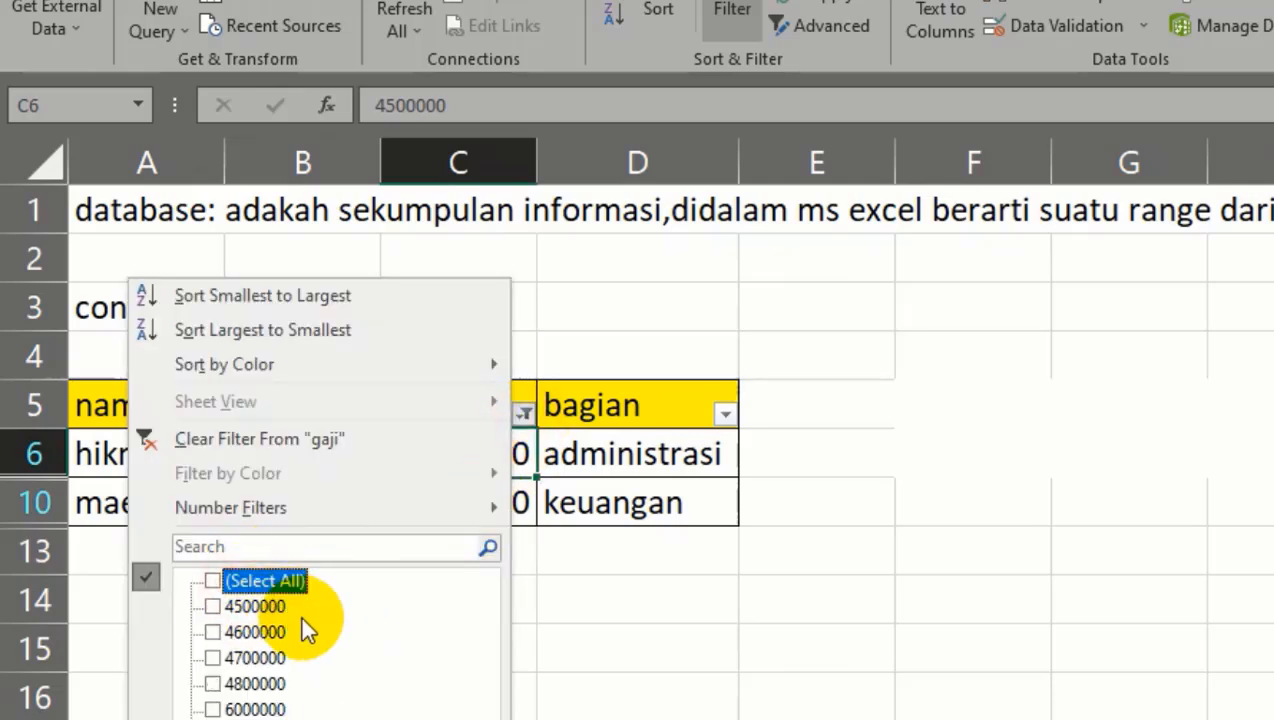
pyautogui.click(213, 719)
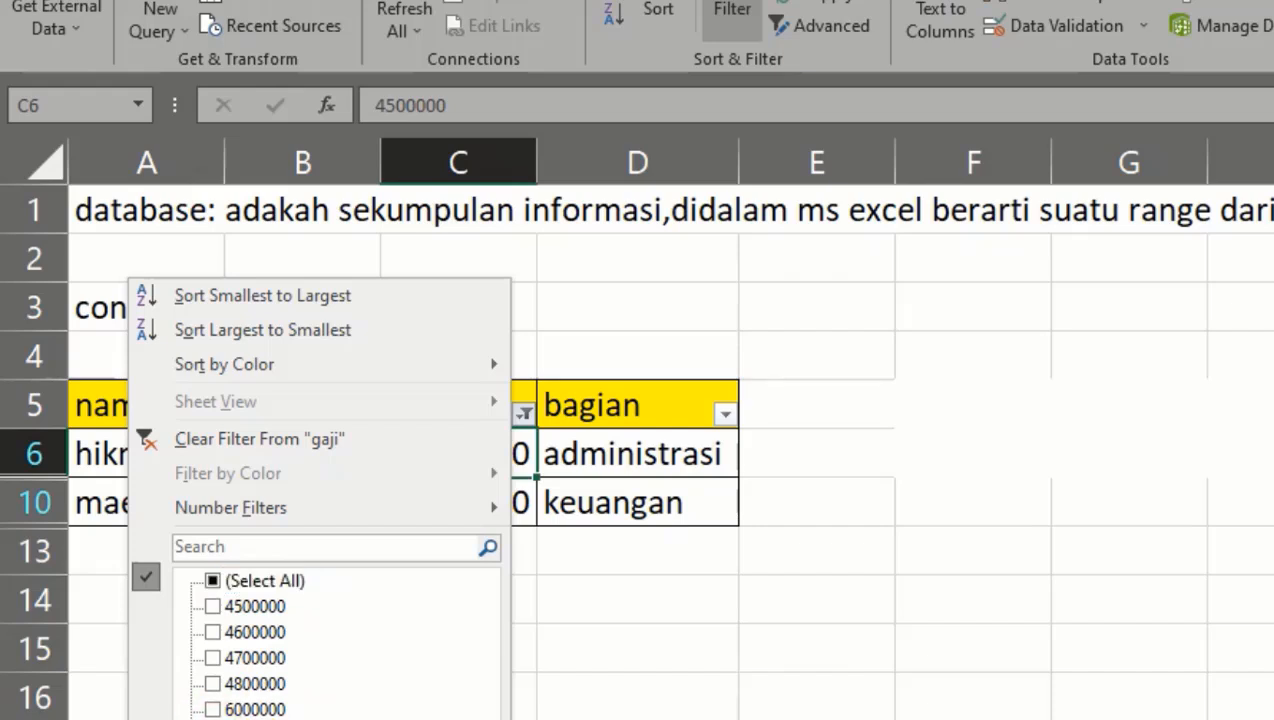
pyautogui.click(478, 716)
pyautogui.click(580, 648)
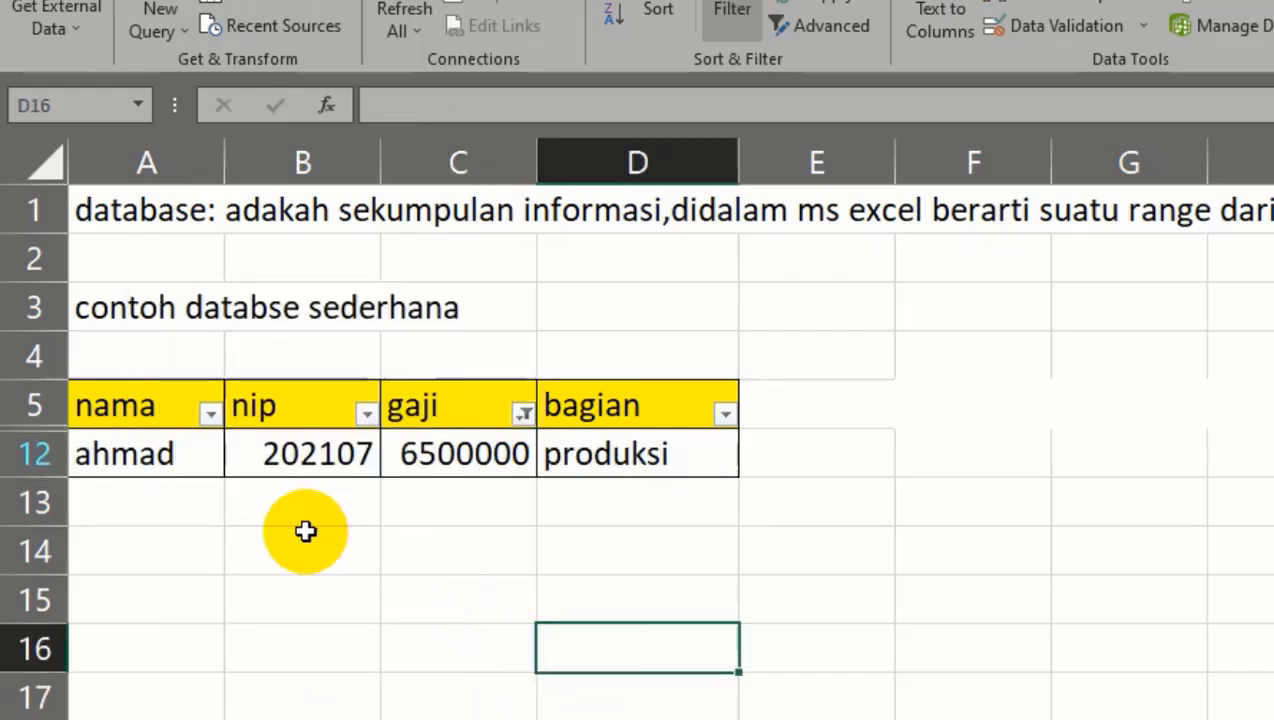
# Restore all values in the gaji column filter.
pyautogui.click(521, 414)
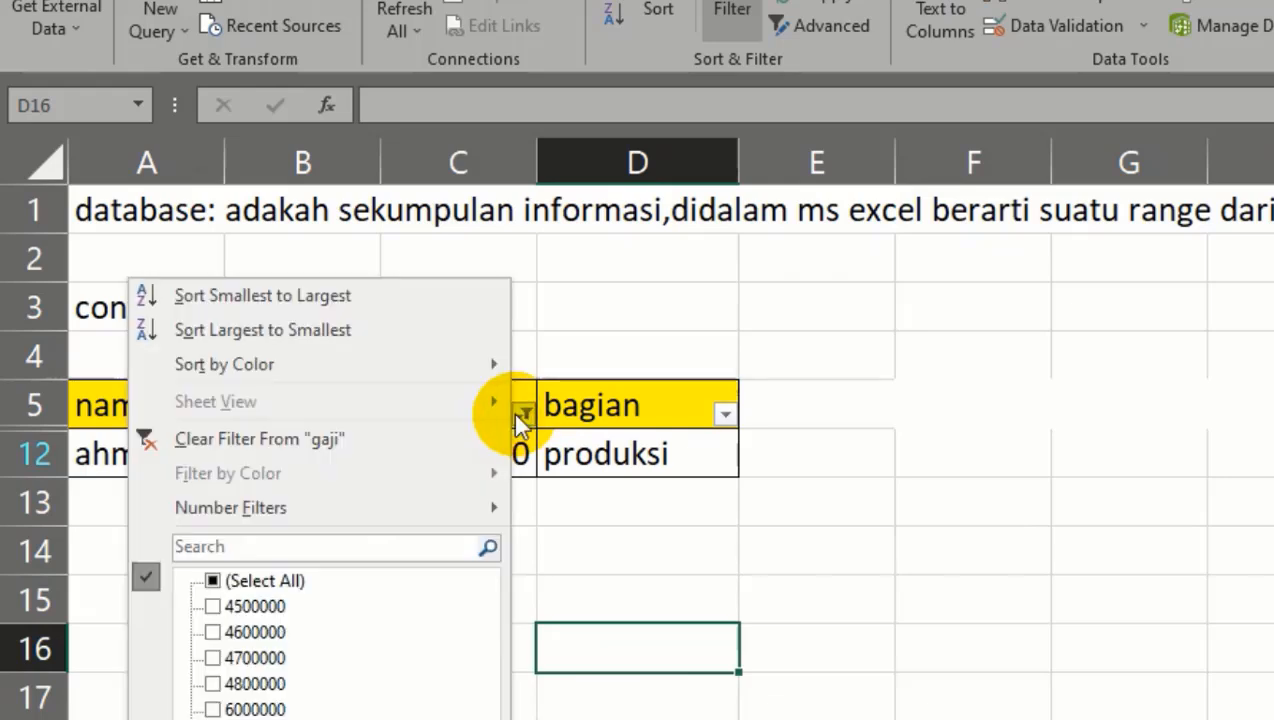
pyautogui.click(300, 582)
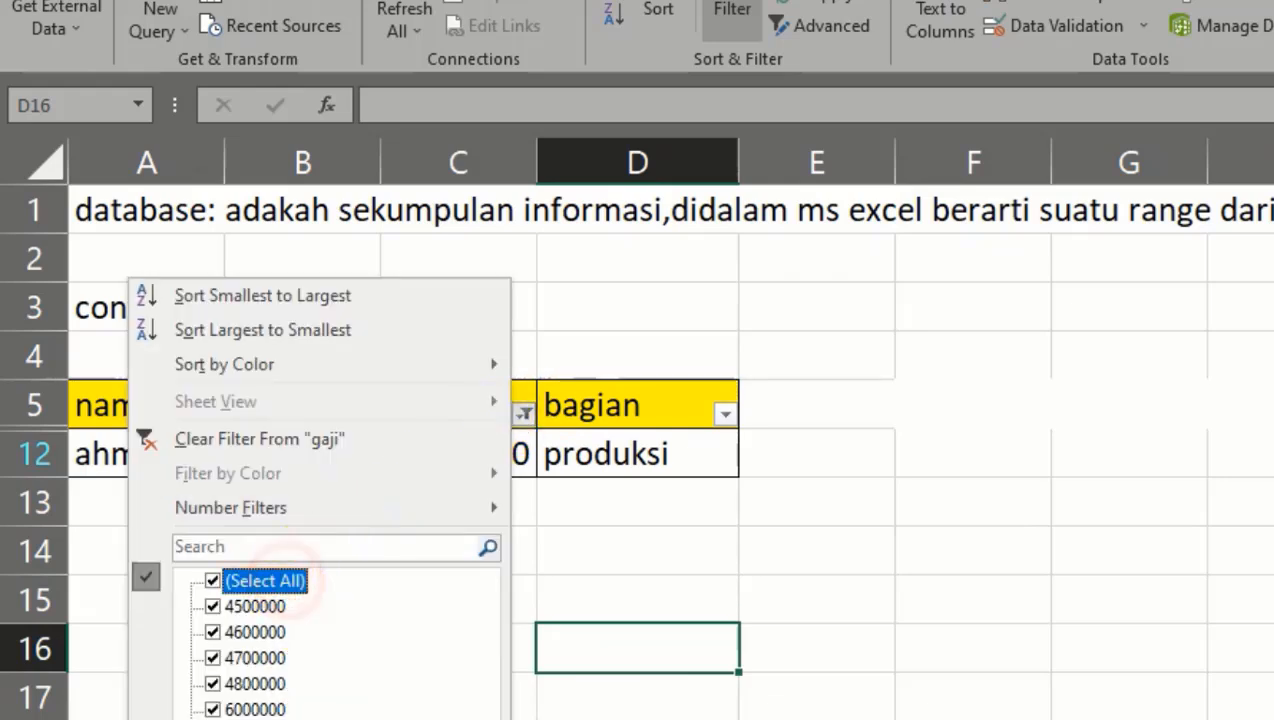
pyautogui.click(478, 716)
pyautogui.click(899, 503)
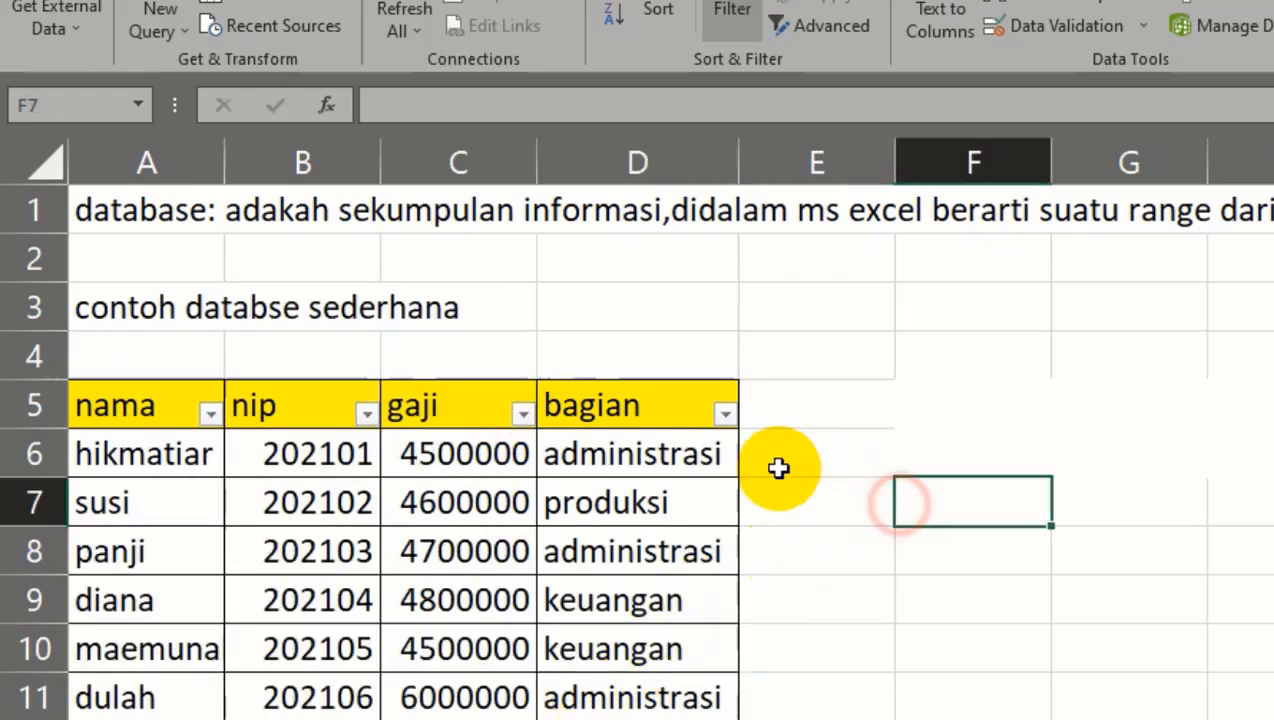
# Filter the bagian column to show only the keuangan records.
pyautogui.click(726, 414)
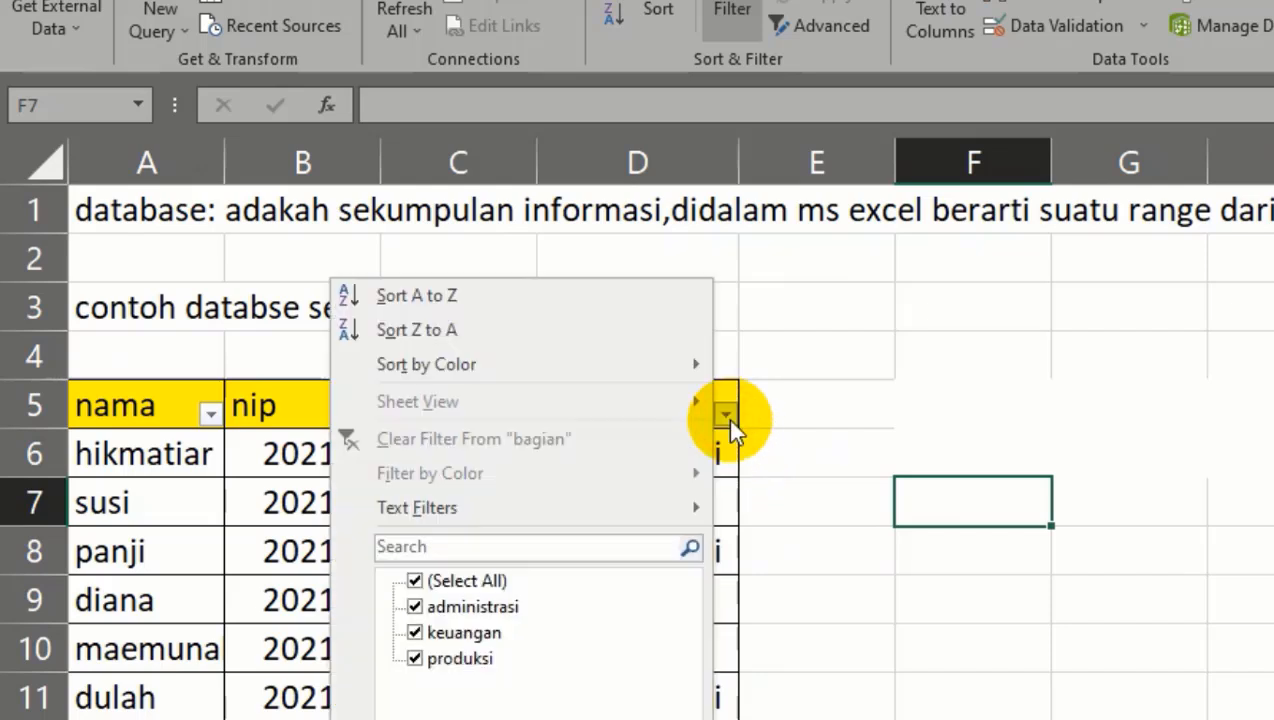
pyautogui.click(460, 584)
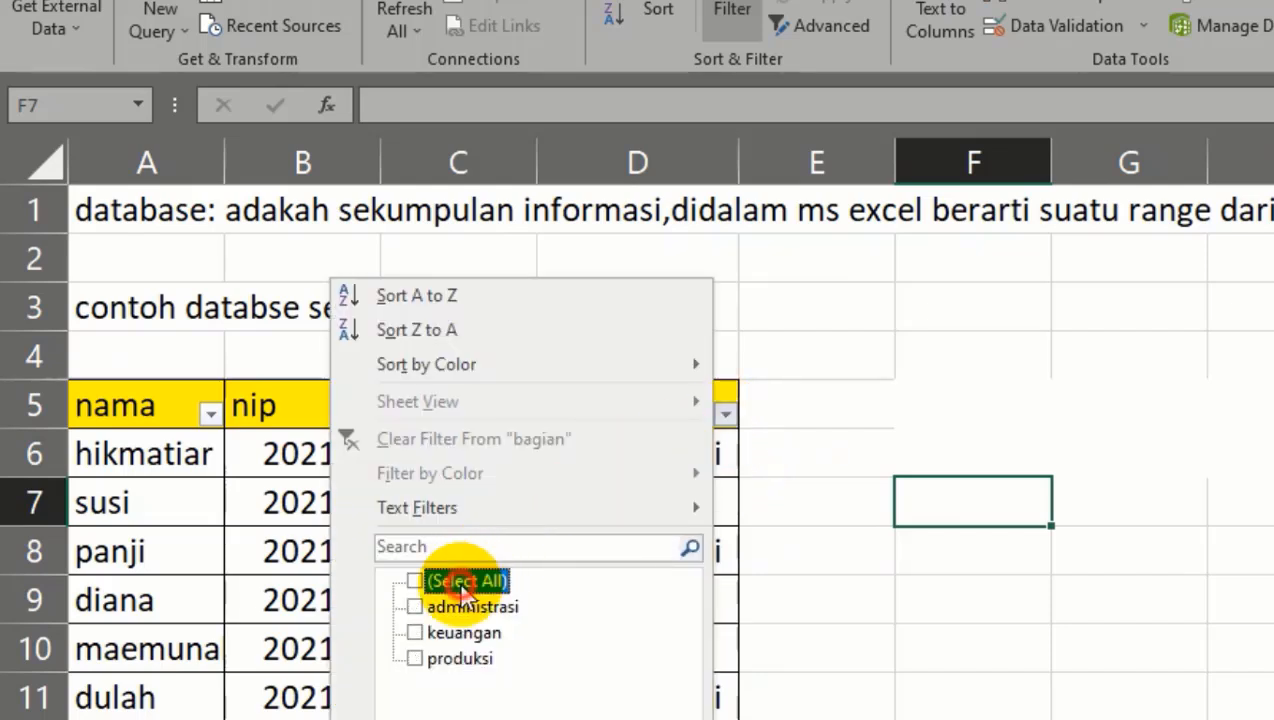
pyautogui.click(414, 633)
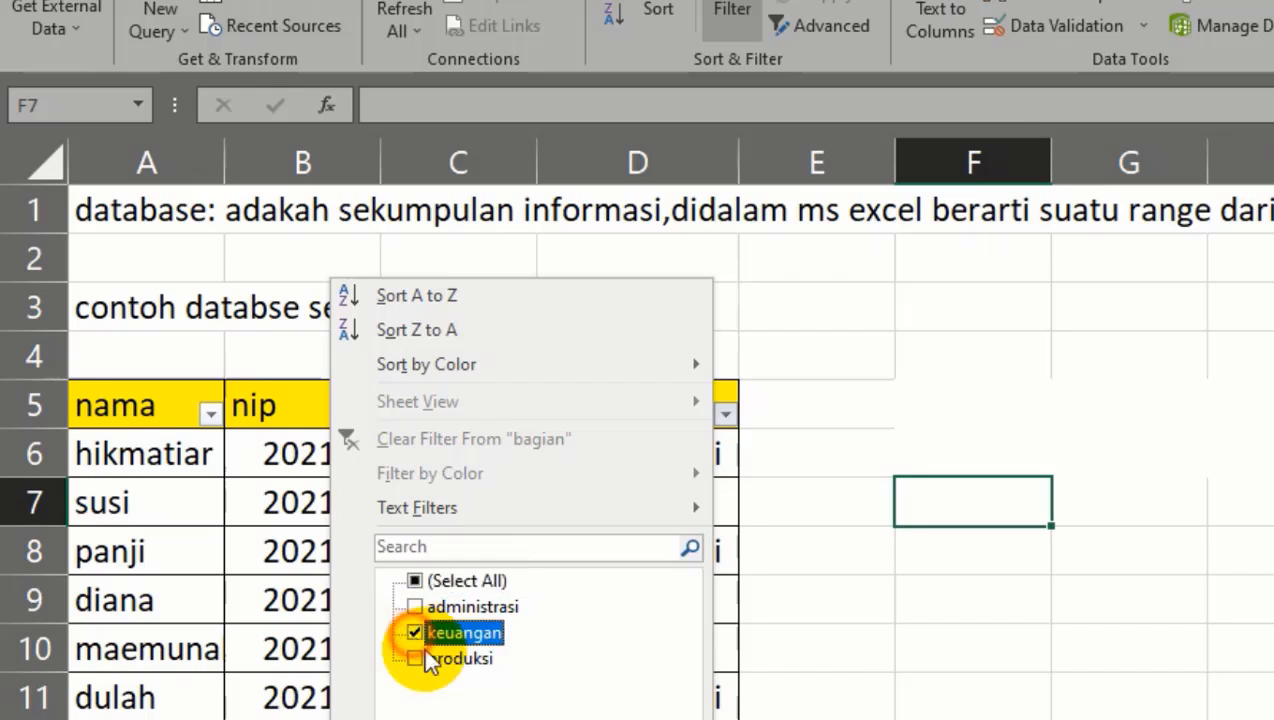
pyautogui.press('Return')
pyautogui.click(822, 642)
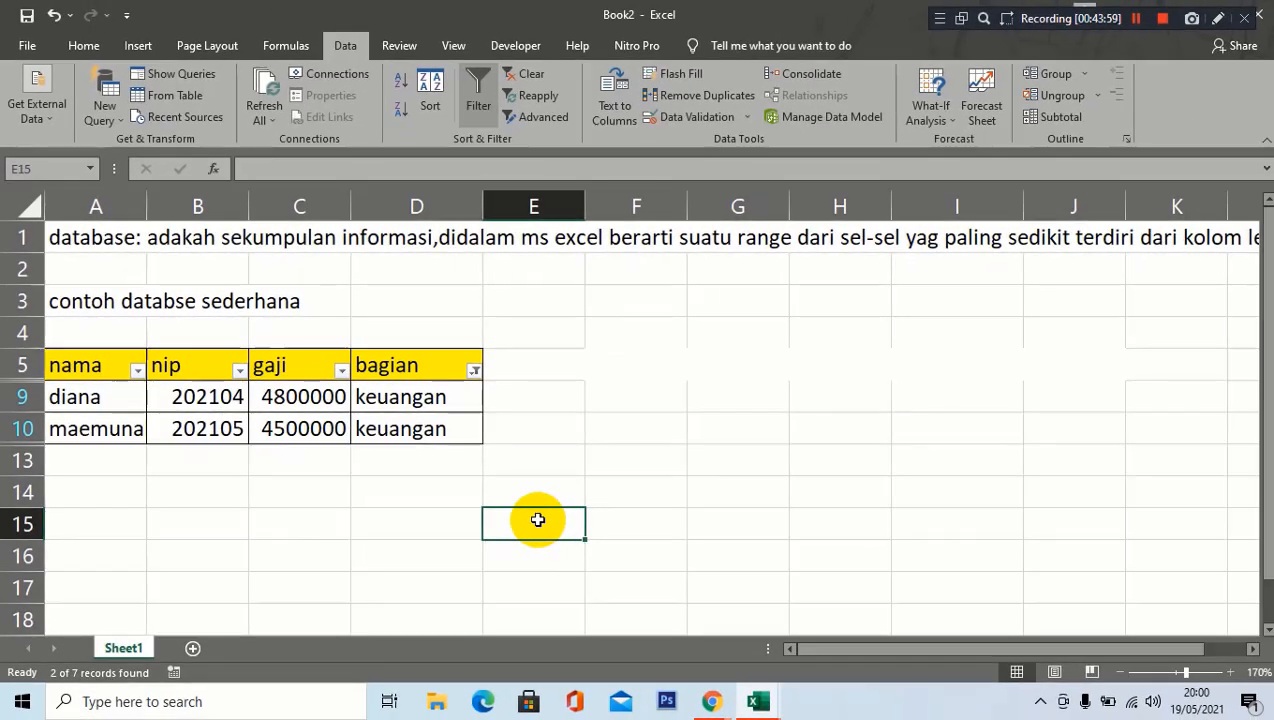
pyautogui.click(634, 463)
pyautogui.click(553, 424)
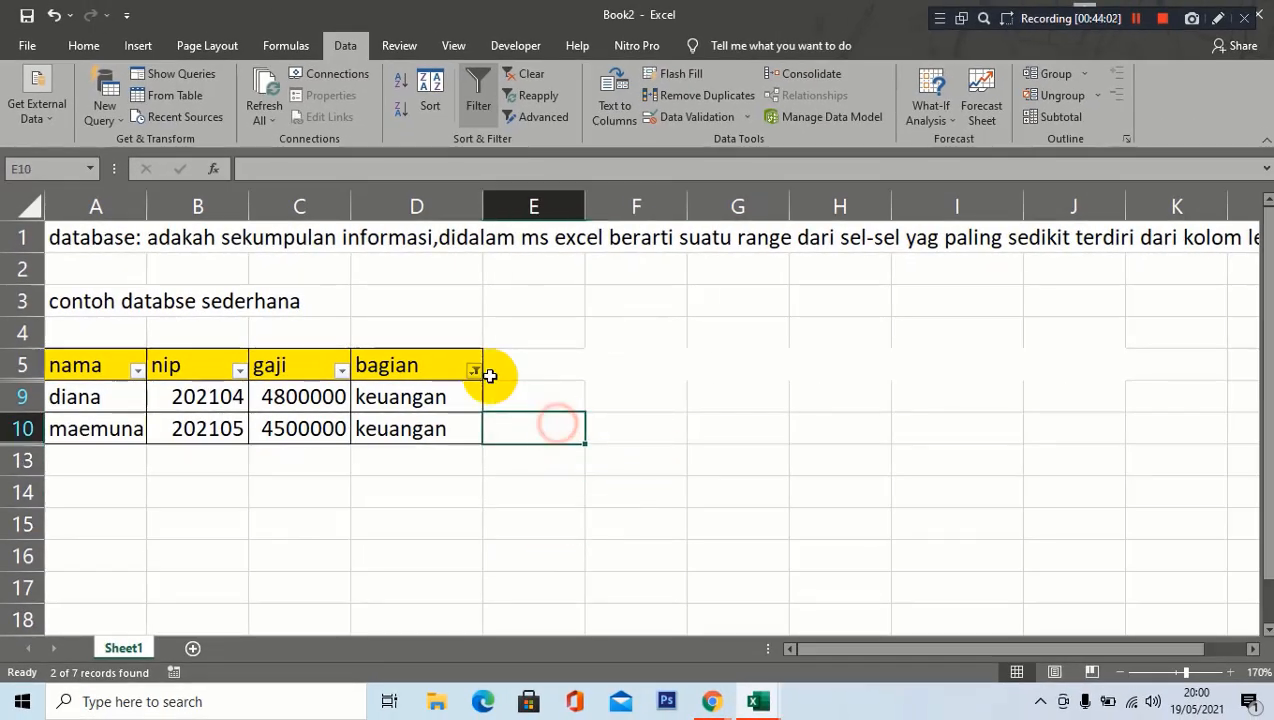
# Restore all departments in the bagian column filter.
pyautogui.click(474, 370)
pyautogui.click(308, 481)
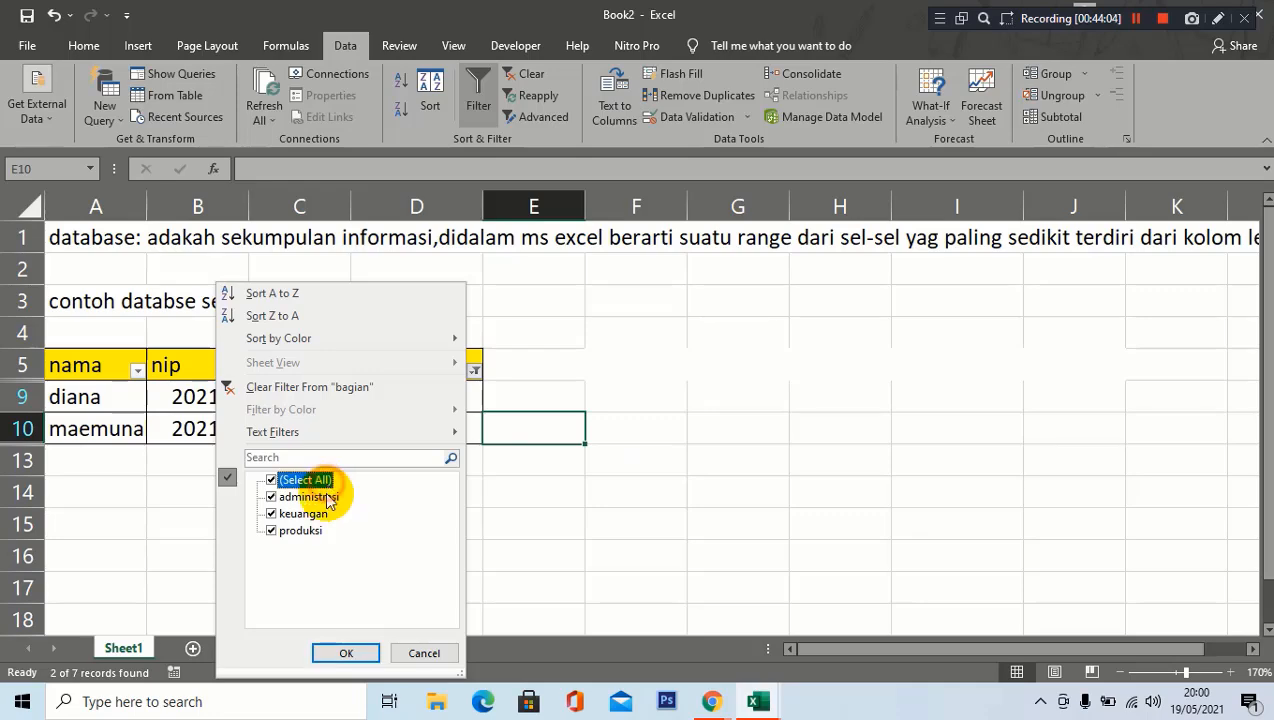
pyautogui.click(346, 652)
pyautogui.click(818, 400)
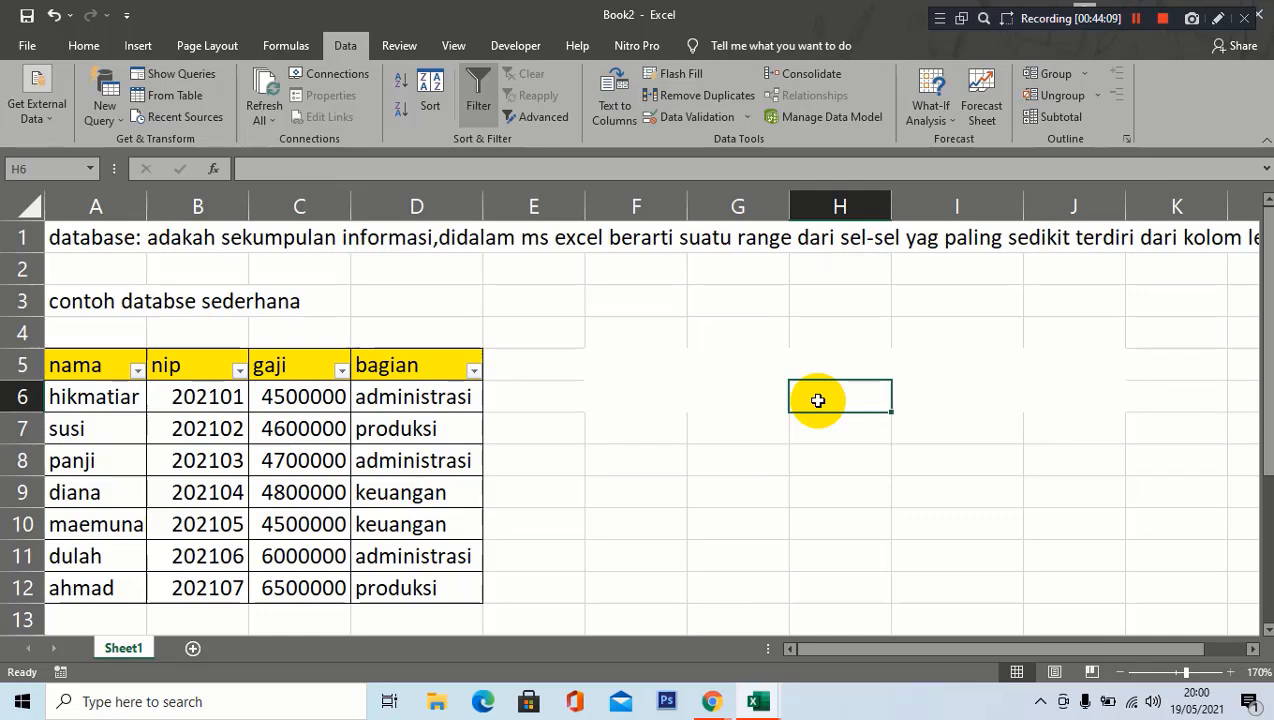
# Enlarge the sheet to 200% and examine the full unfiltered table from the nama column onward.
pyautogui.click(1230, 672)
pyautogui.click(1230, 672)
pyautogui.click(606, 421)
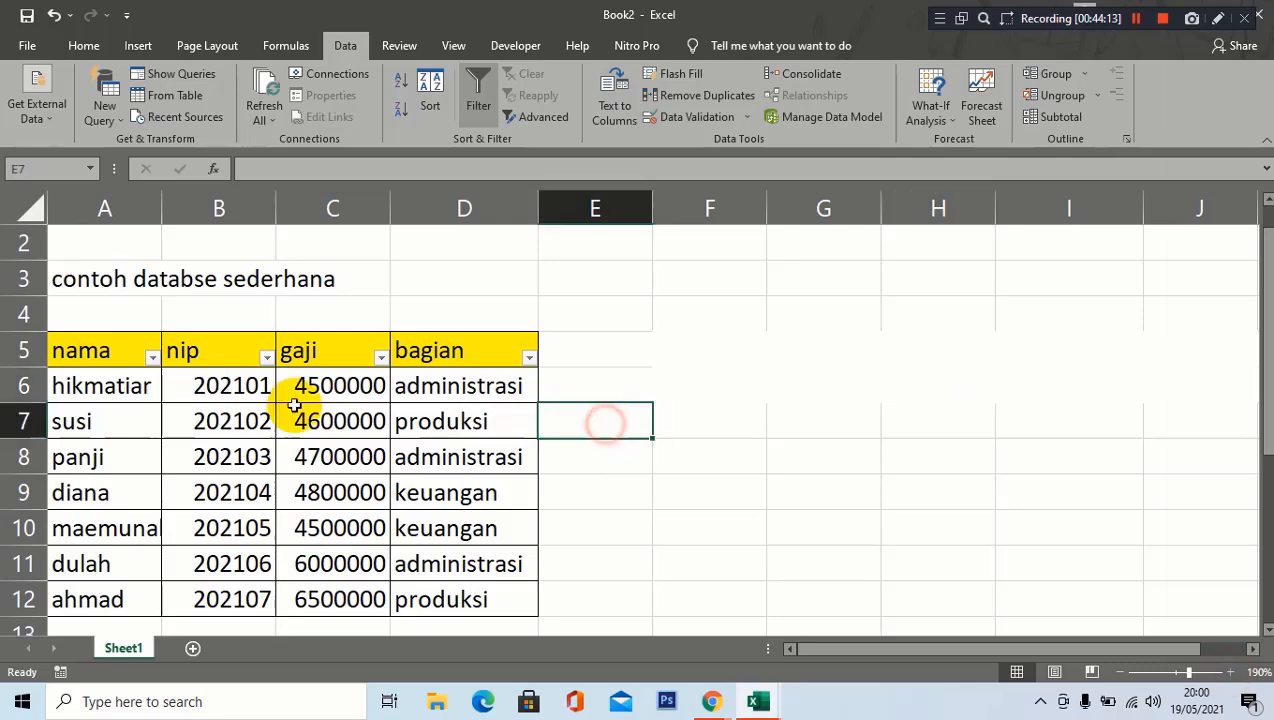
pyautogui.click(723, 429)
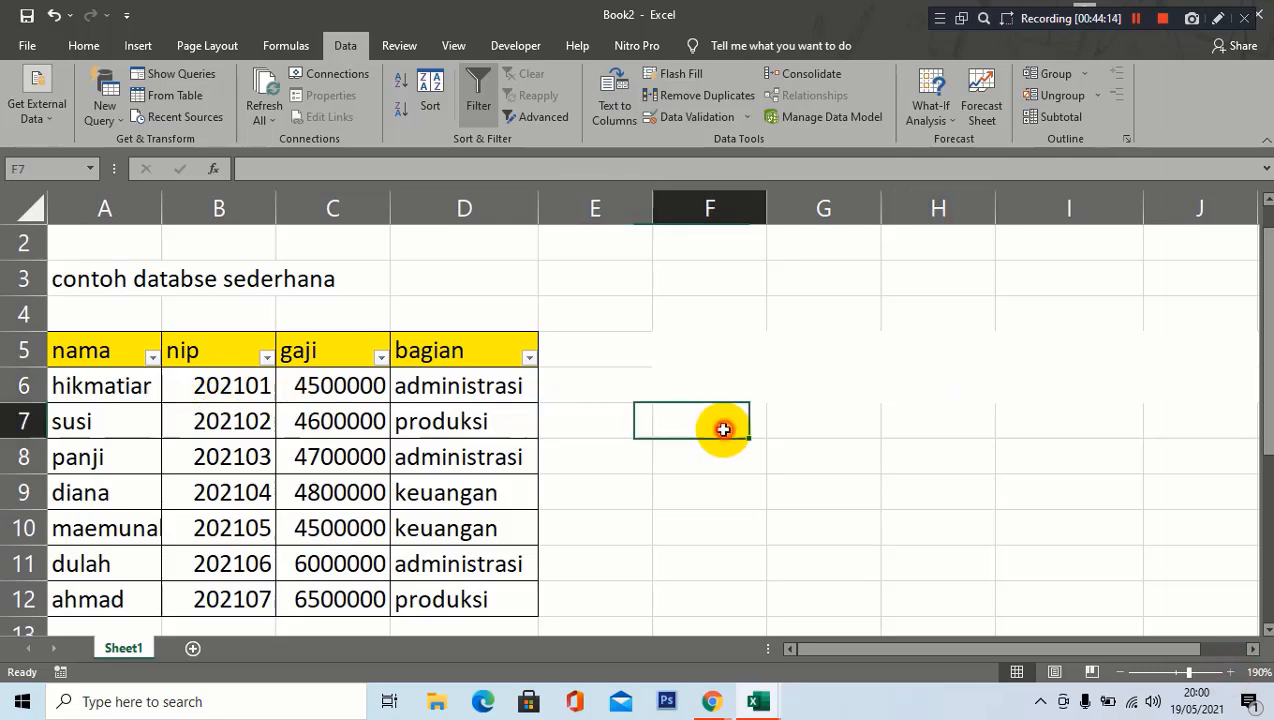
pyautogui.click(1230, 672)
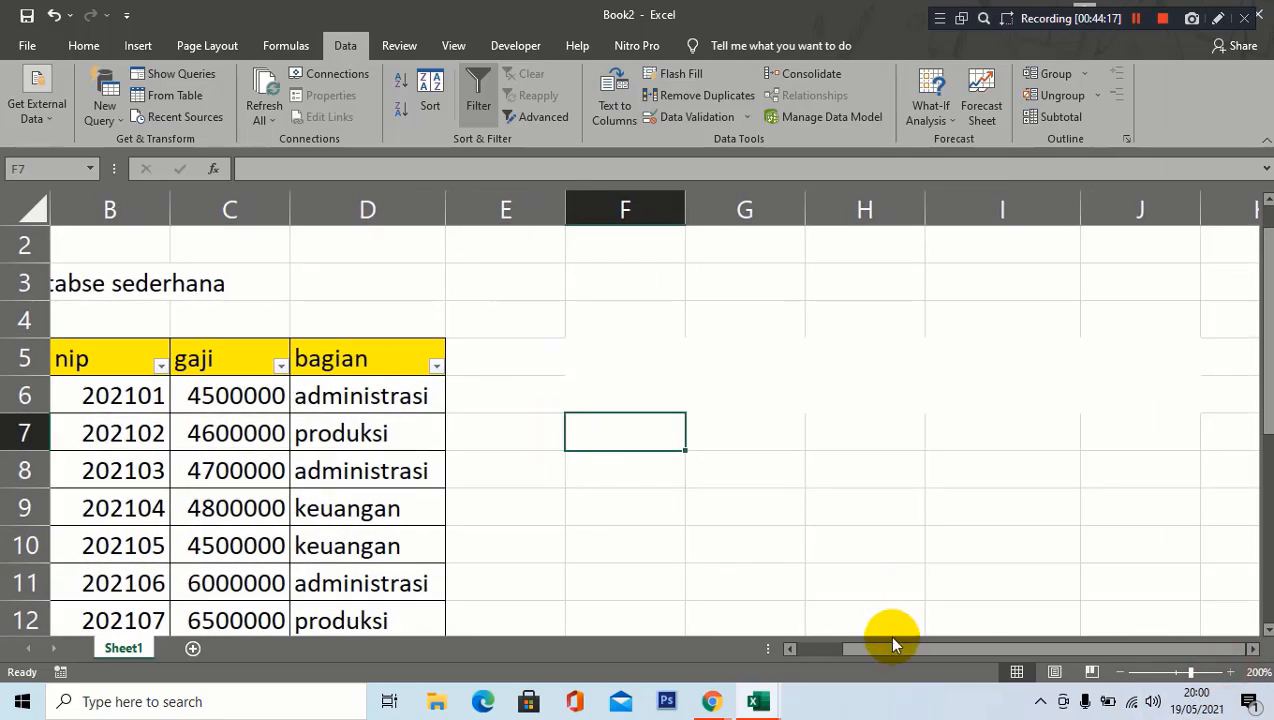
pyautogui.moveTo(893, 637); pyautogui.dragTo(870, 646)
pyautogui.scroll(-1, 655, 469)
pyautogui.scroll(1, 656, 469)
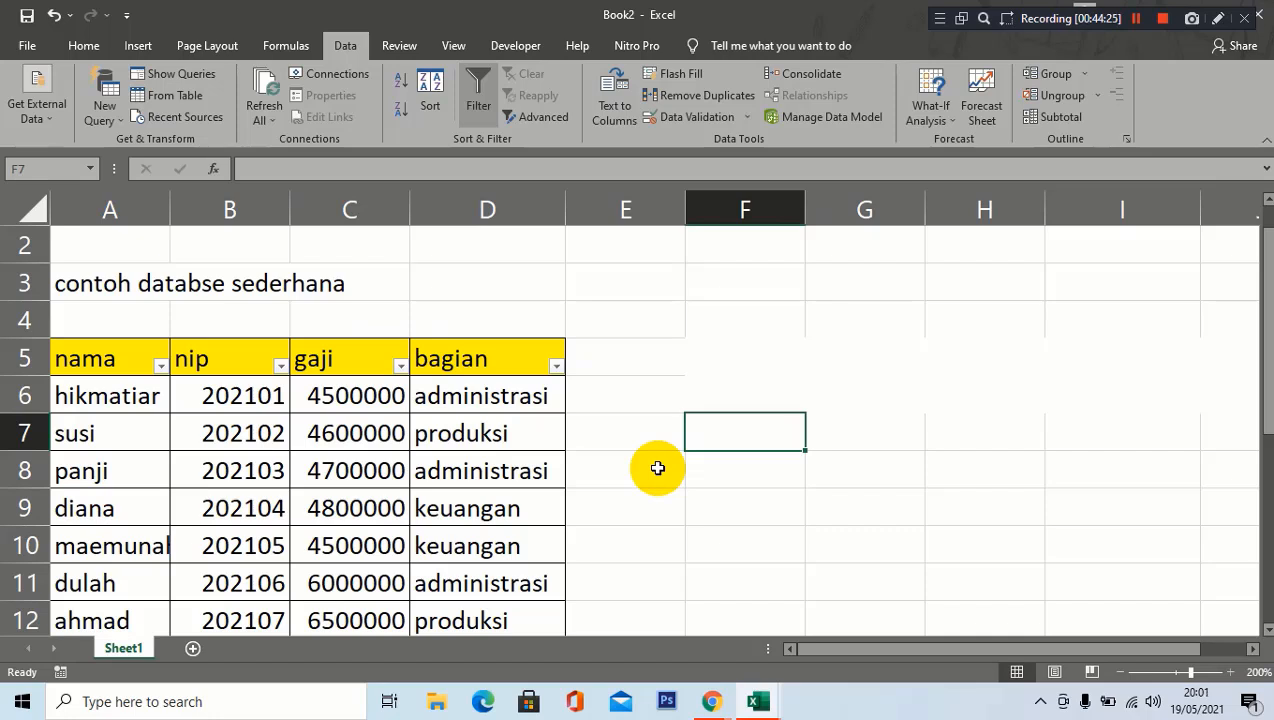
pyautogui.click(761, 354)
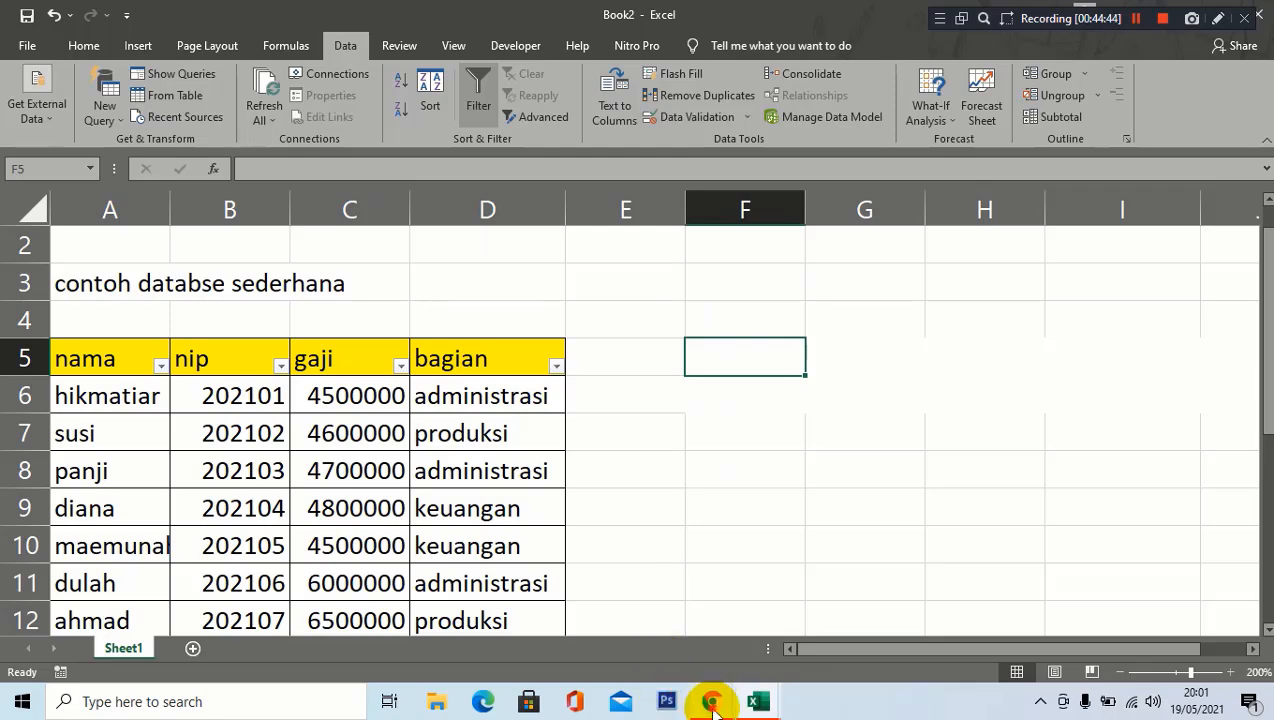
# Switch to the Google Meet call in Chrome and admit the participant who is asking to join.
pyautogui.moveTo(712, 700)
pyautogui.click(635, 640)
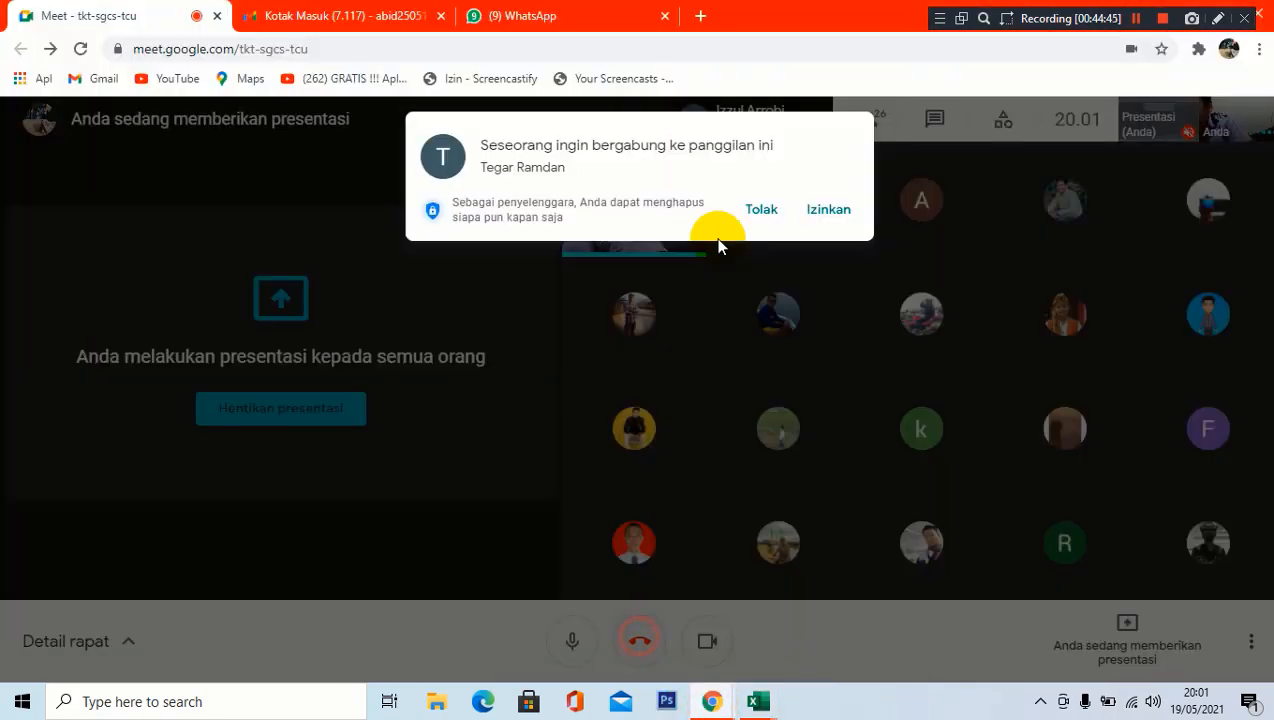
pyautogui.click(831, 213)
pyautogui.click(833, 215)
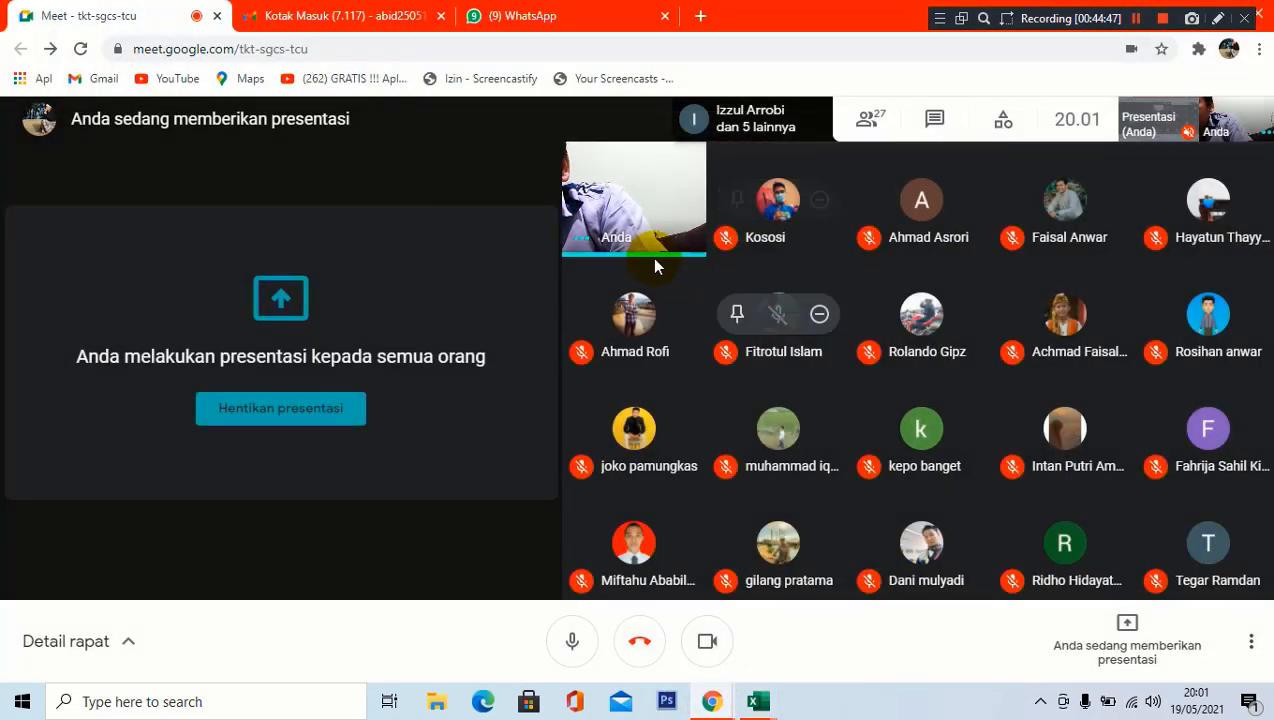
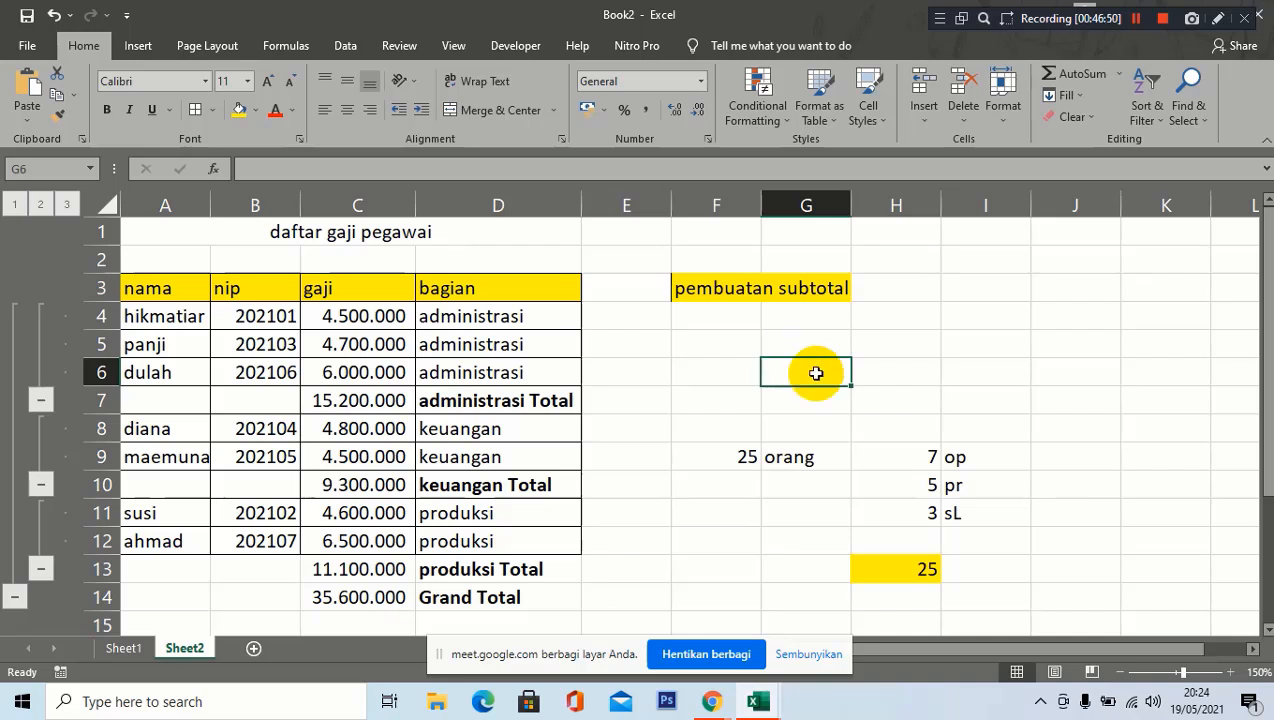
pyautogui.click(662, 424)
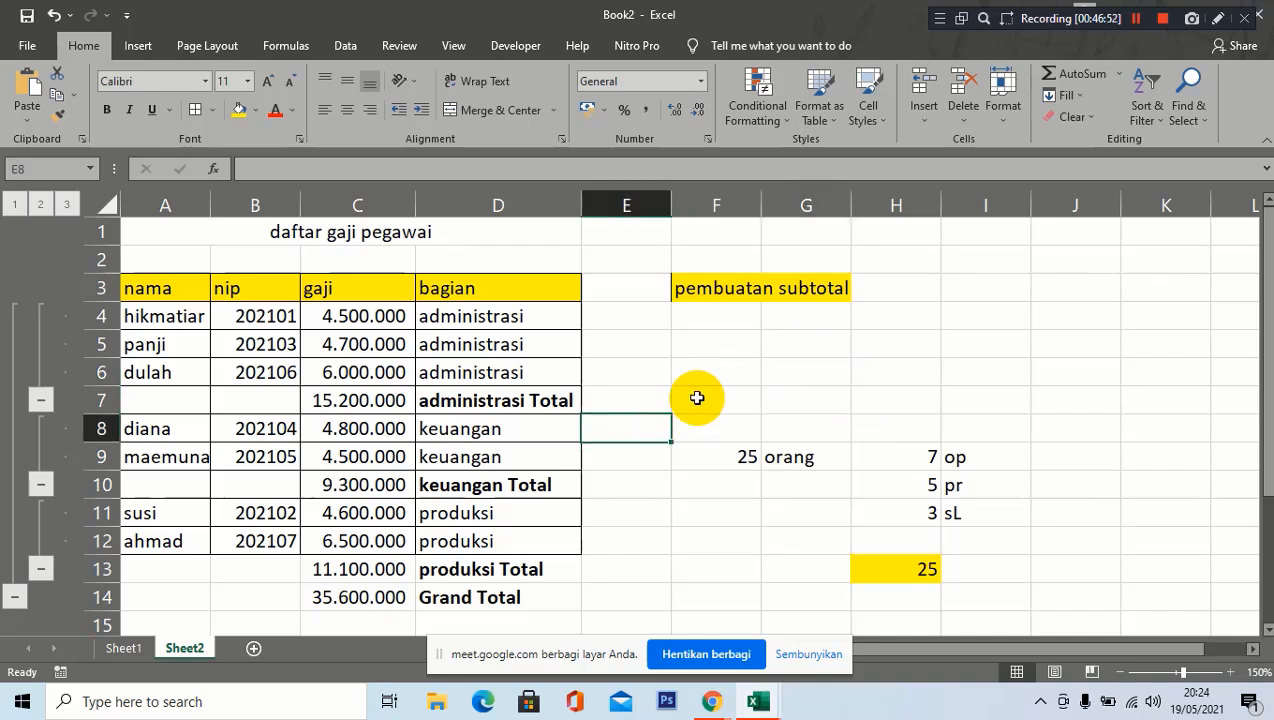
pyautogui.click(875, 340)
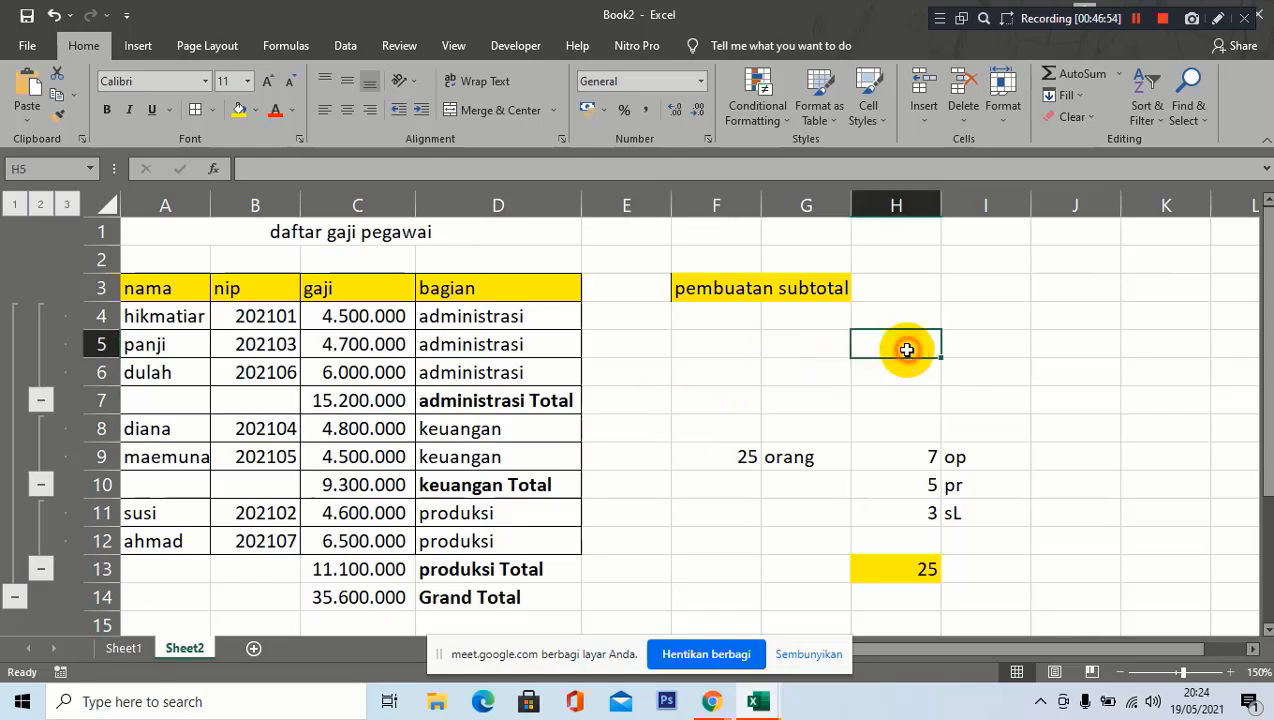
pyautogui.click(782, 341)
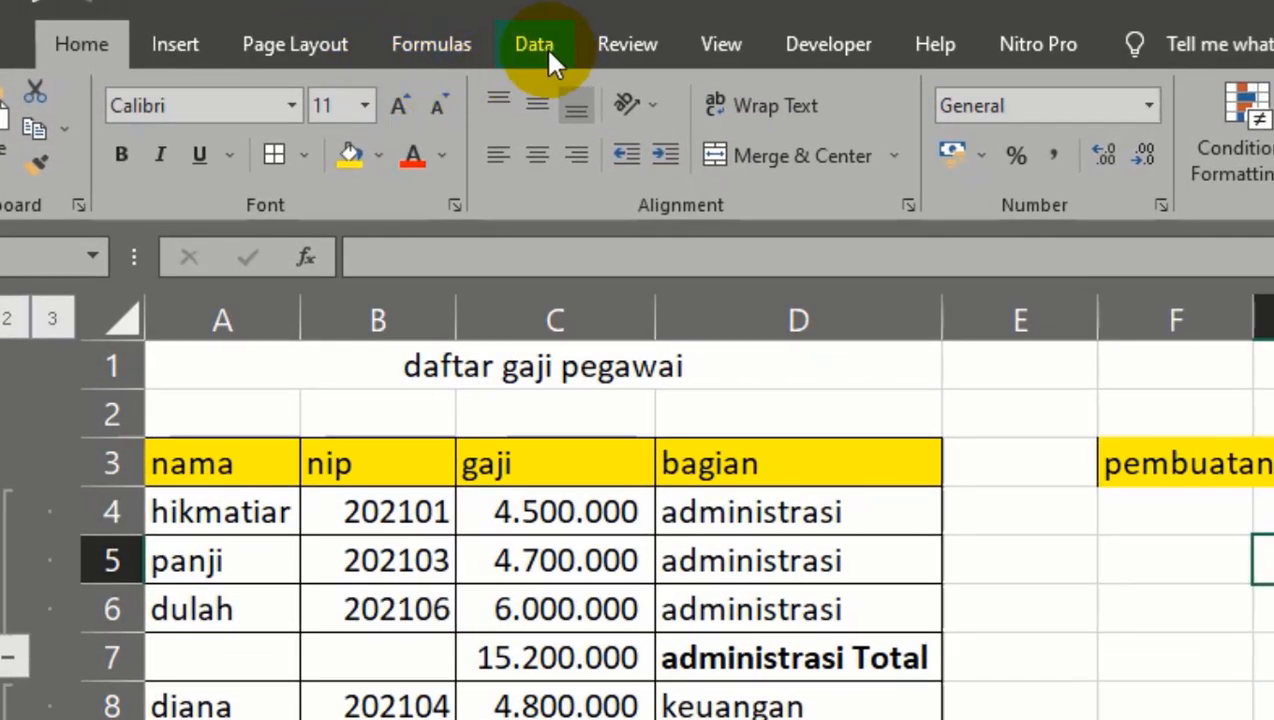
# Collapse the administrasi, keuangan and produksi groups to their total rows and expand all three groups again.
pyautogui.click(524, 54)
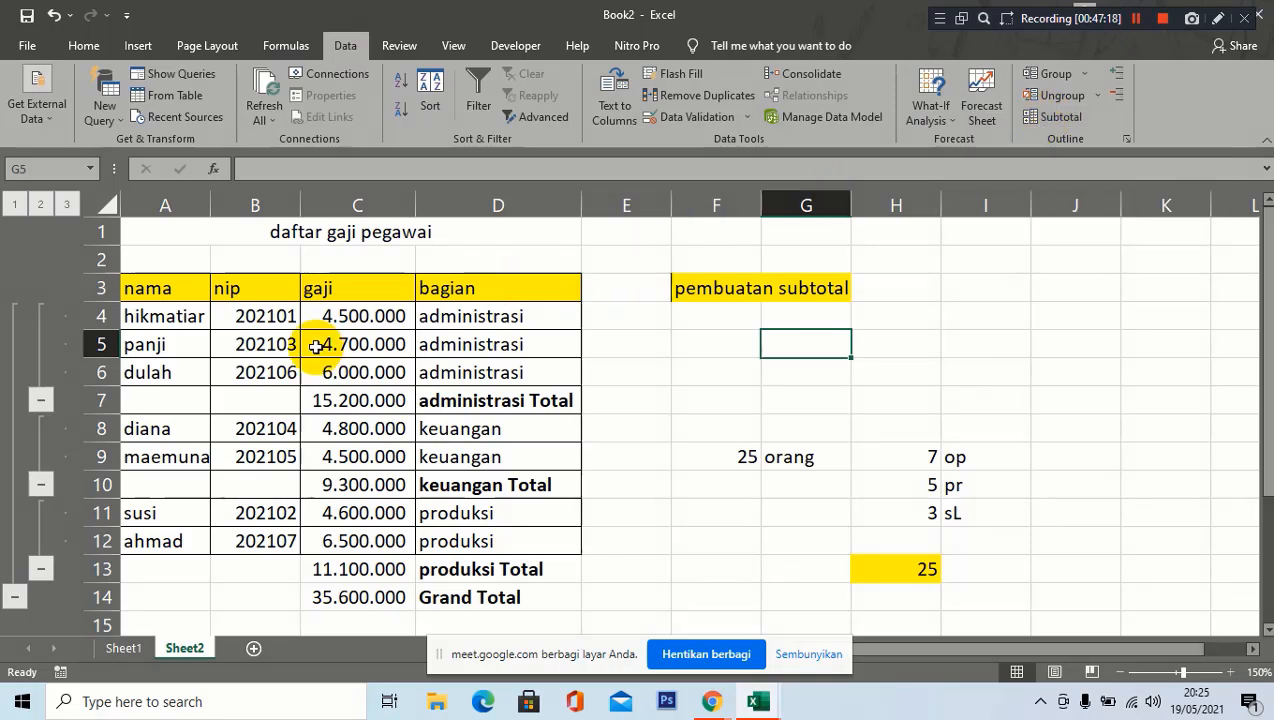
pyautogui.click(42, 402)
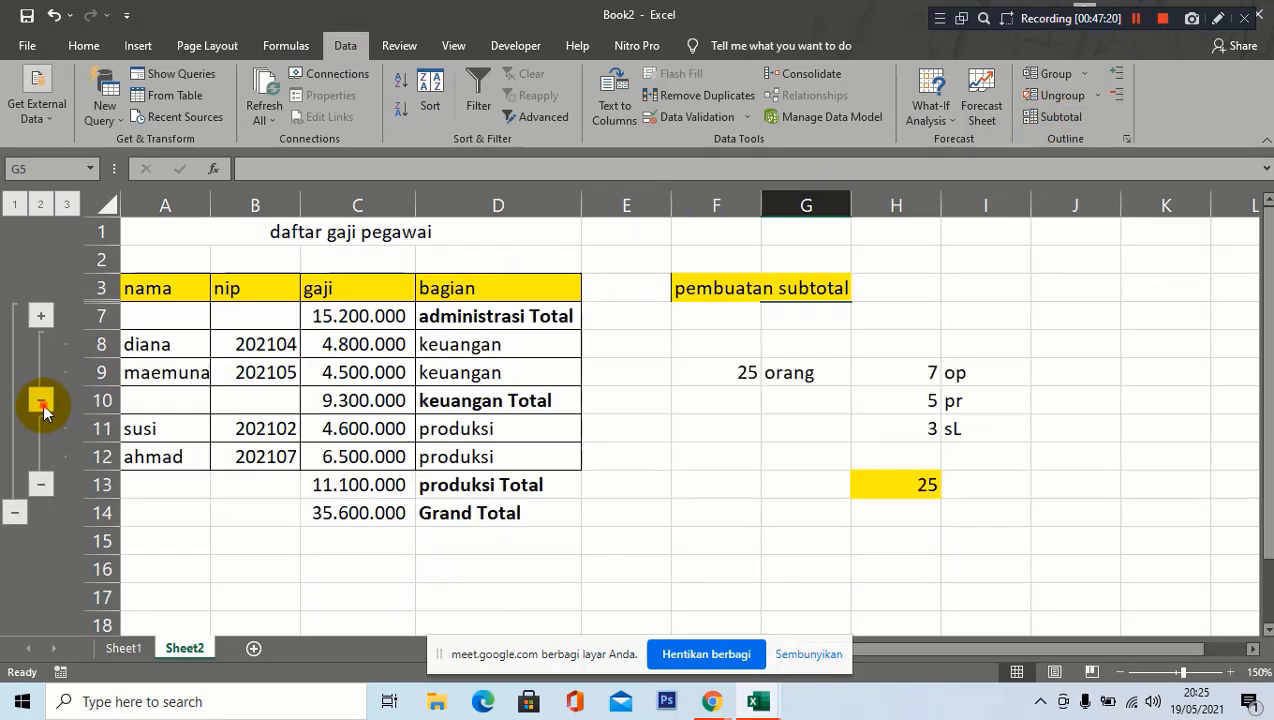
pyautogui.click(42, 402)
pyautogui.click(40, 429)
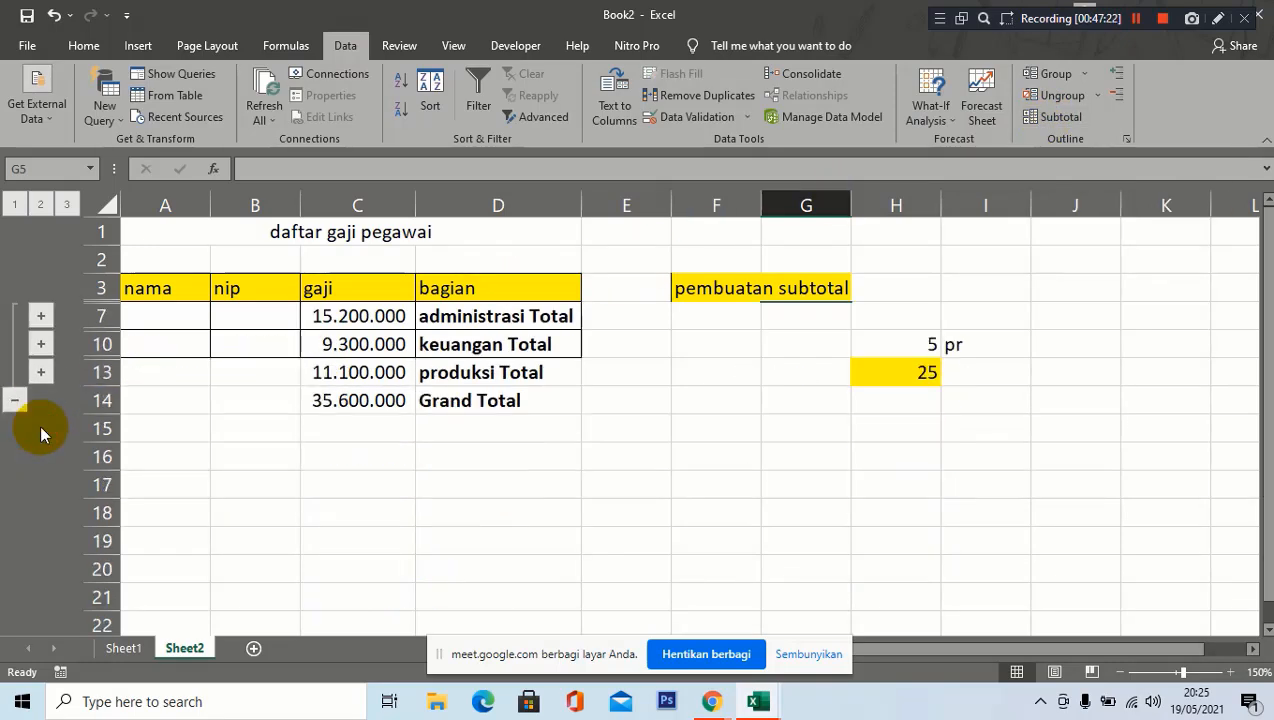
pyautogui.click(41, 375)
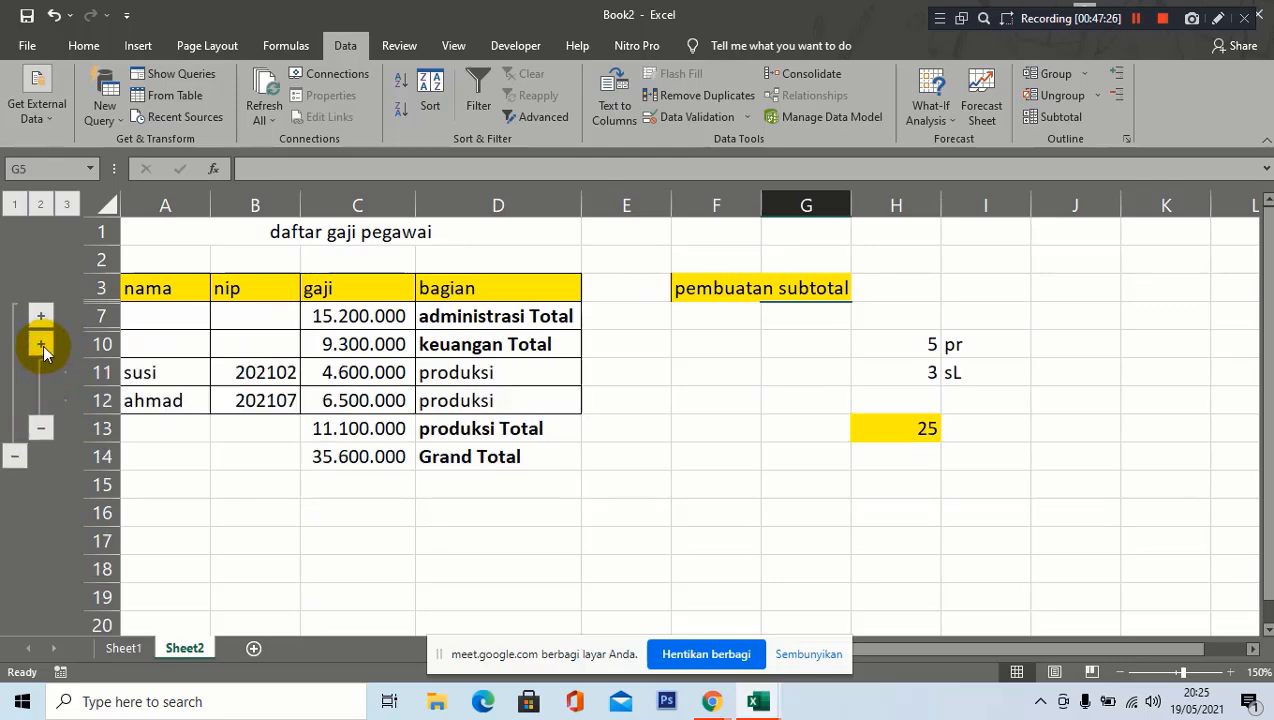
pyautogui.click(40, 344)
pyautogui.click(40, 316)
# Try to run Subtotal from the empty cell F7 outside the daftar gaji pegawai table.
pyautogui.click(710, 399)
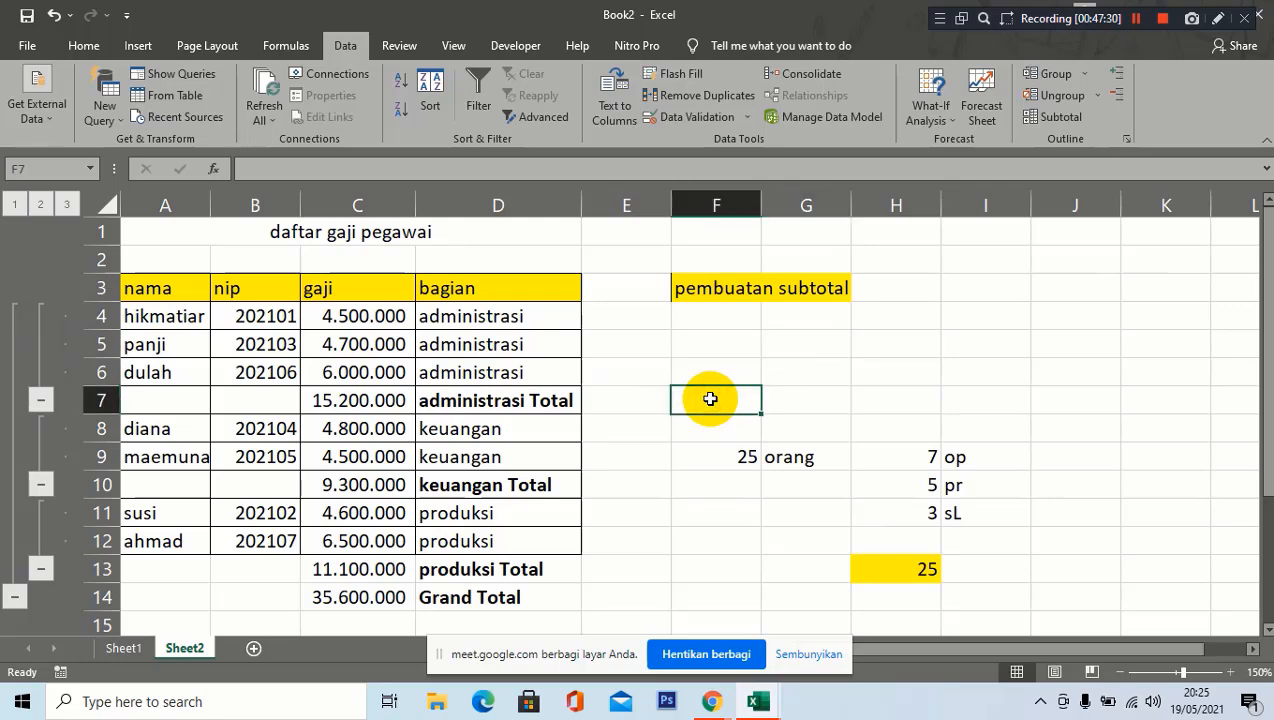
pyautogui.click(1060, 123)
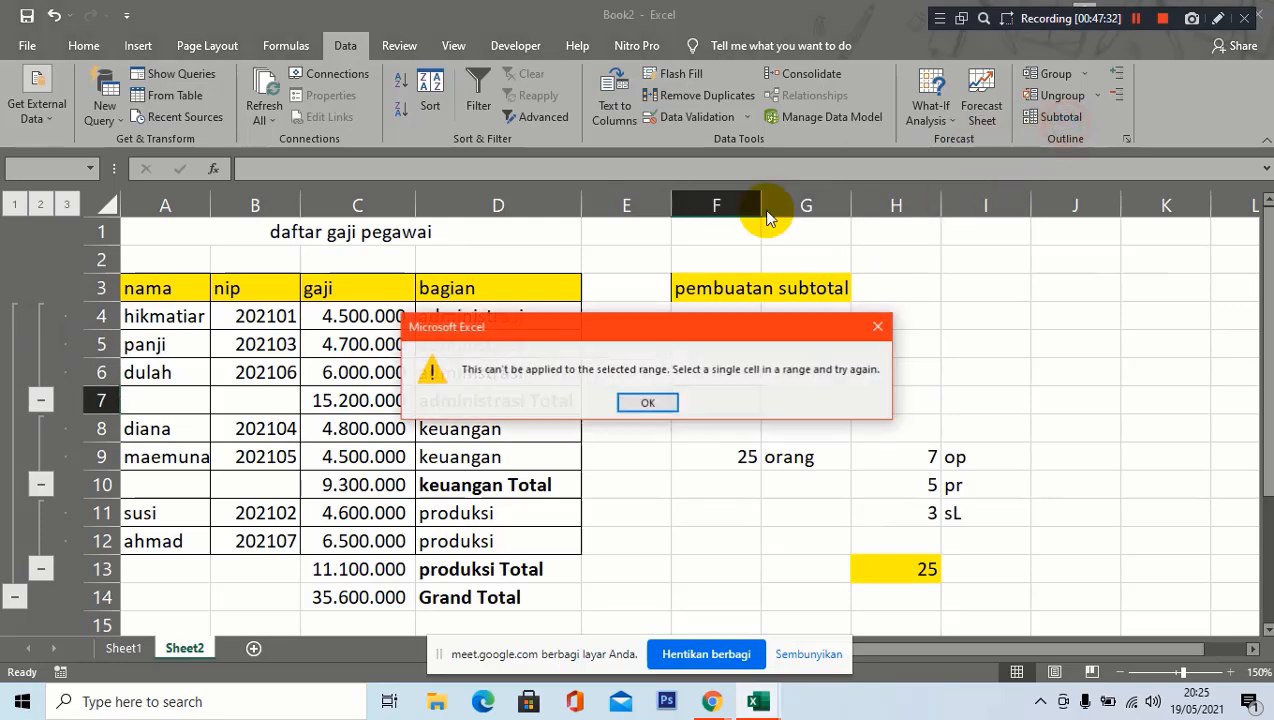
pyautogui.click(655, 404)
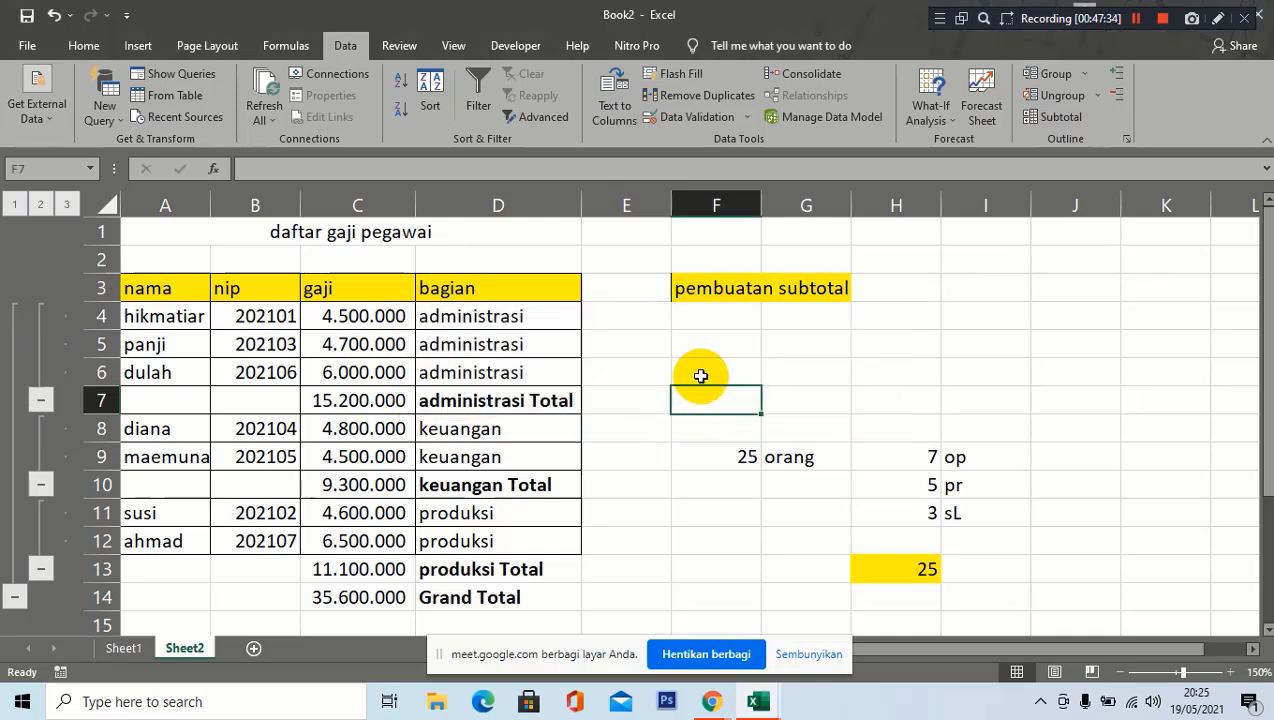
# Open the Subtotal settings for the daftar gaji pegawai table and choose bagian as the grouping column with the Sum function.
pyautogui.click(524, 345)
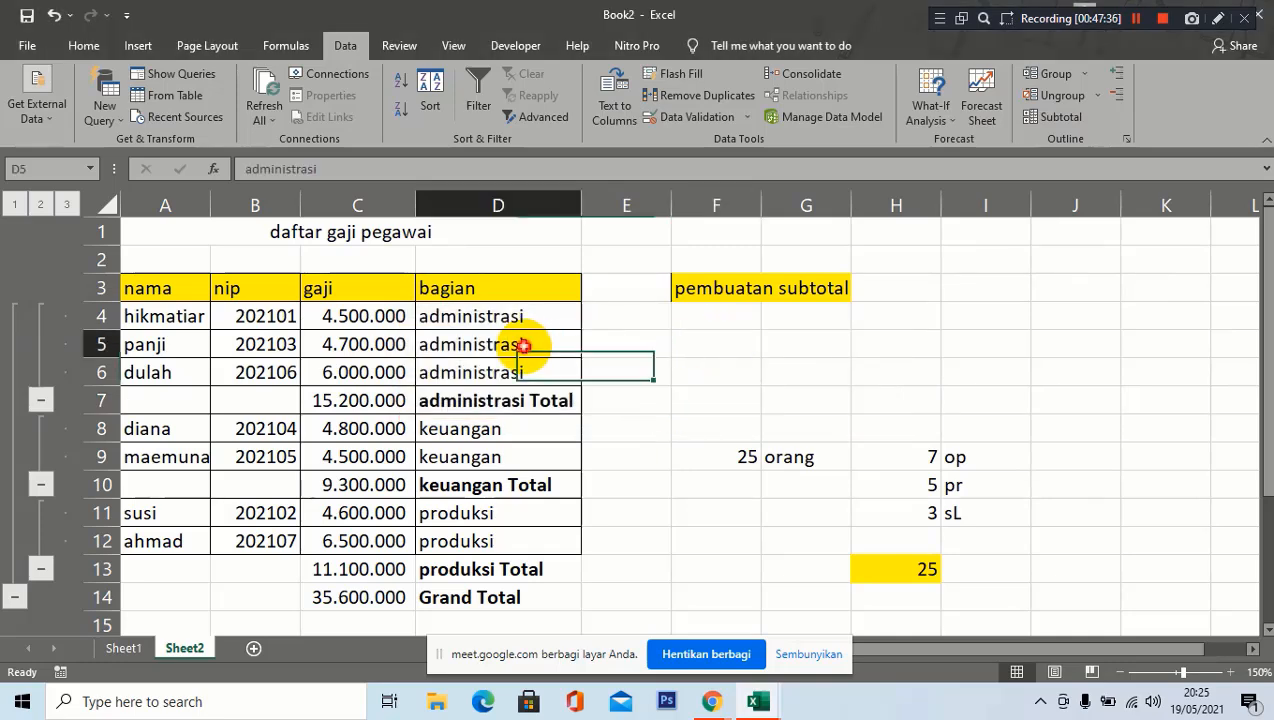
pyautogui.click(1047, 122)
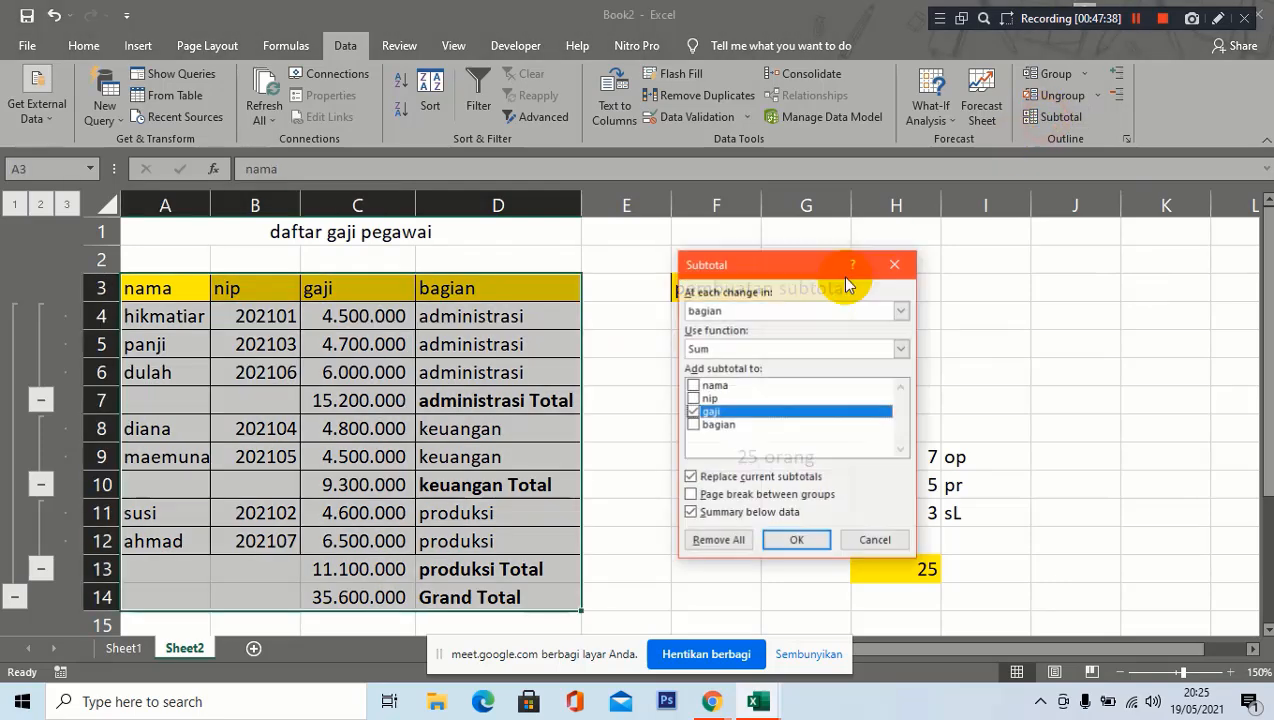
pyautogui.moveTo(808, 266); pyautogui.dragTo(746, 260)
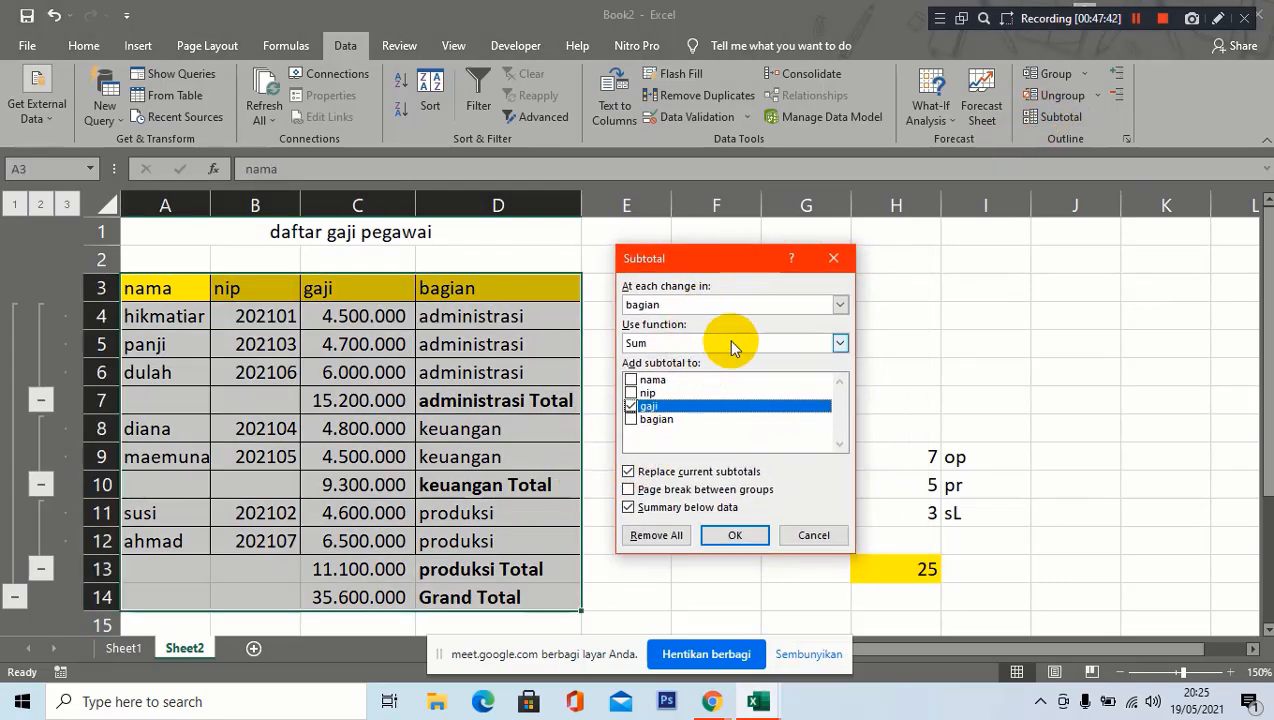
pyautogui.click(838, 304)
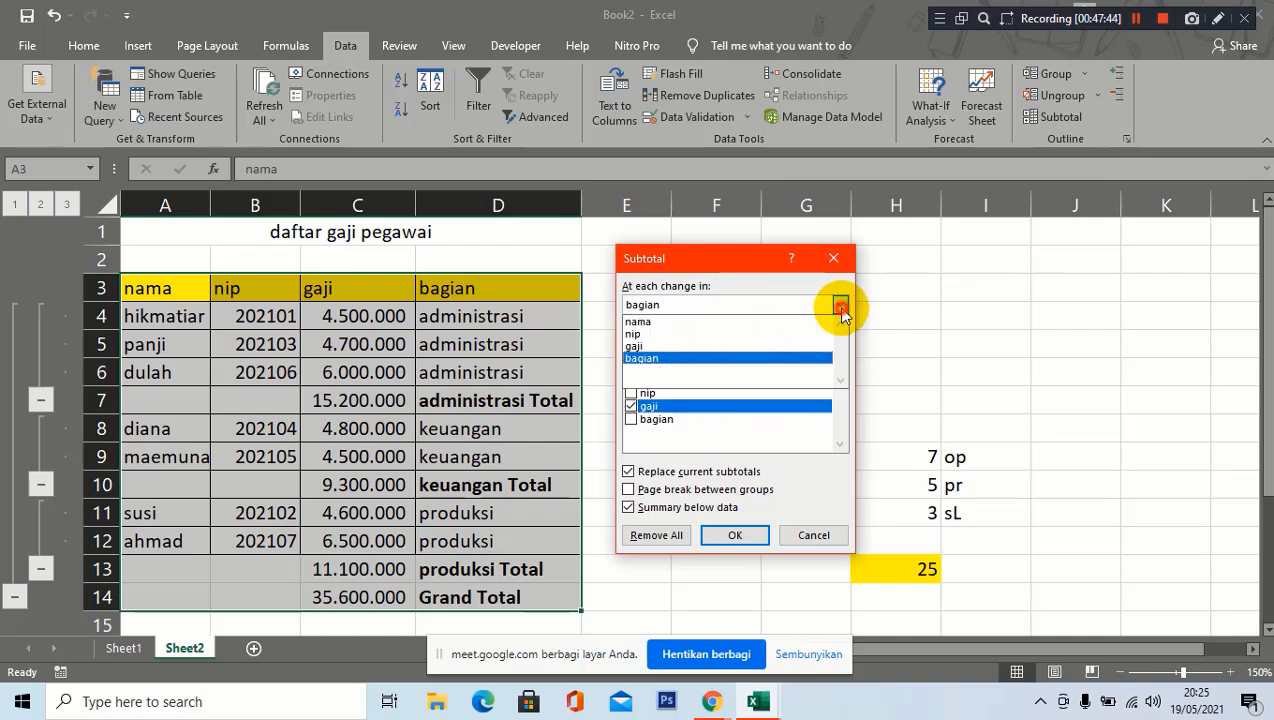
pyautogui.click(705, 358)
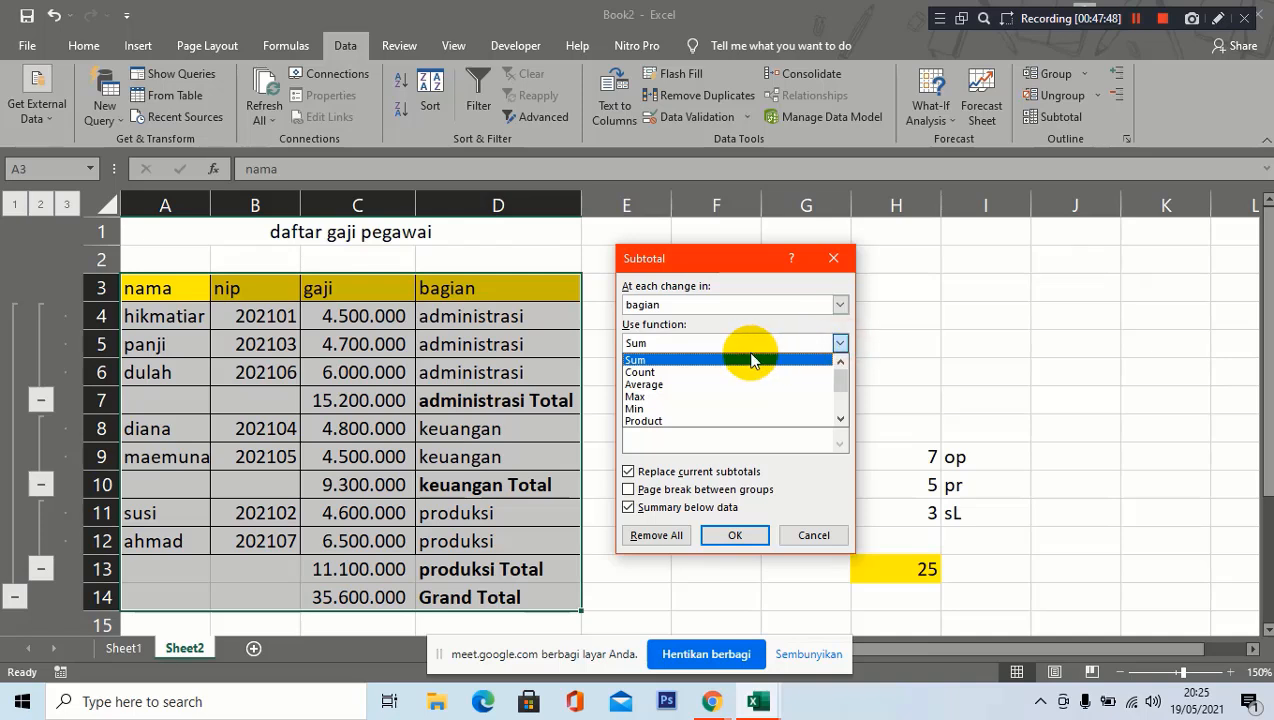
pyautogui.click(710, 360)
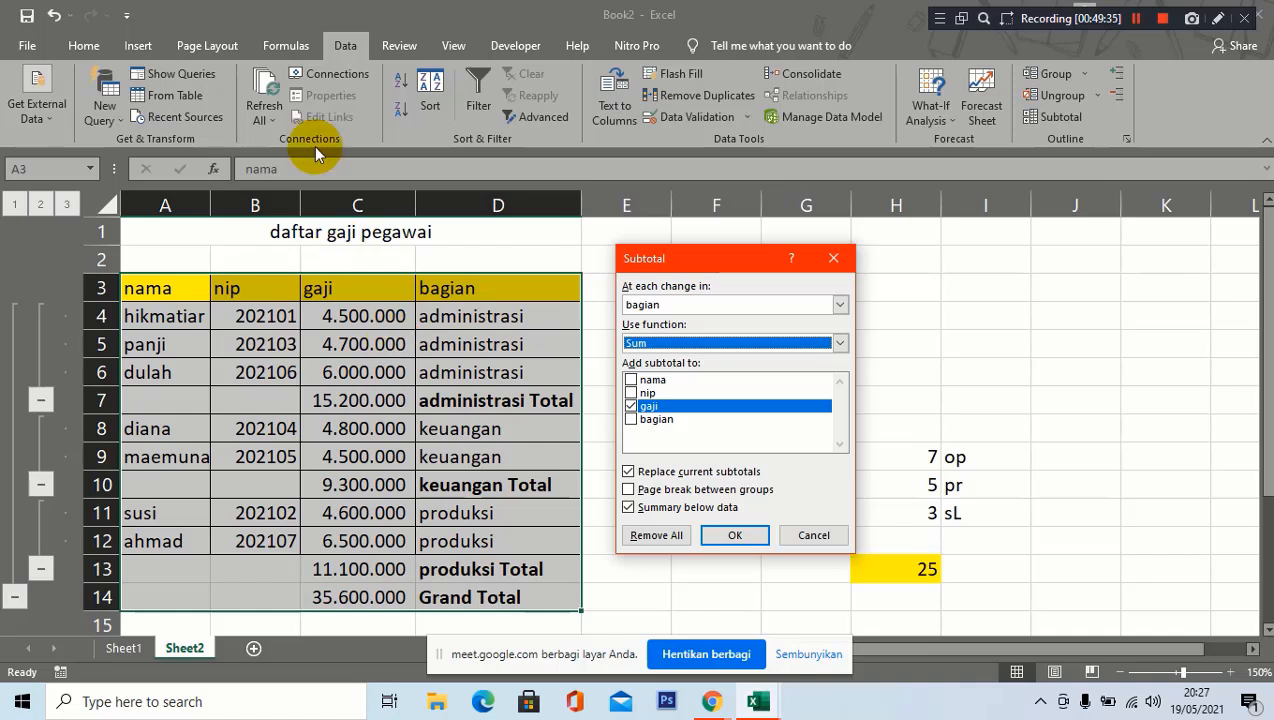
# Switch to the Google Meet call in Chrome, check the meeting chat and stop presenting the screen.
pyautogui.click(1136, 19)
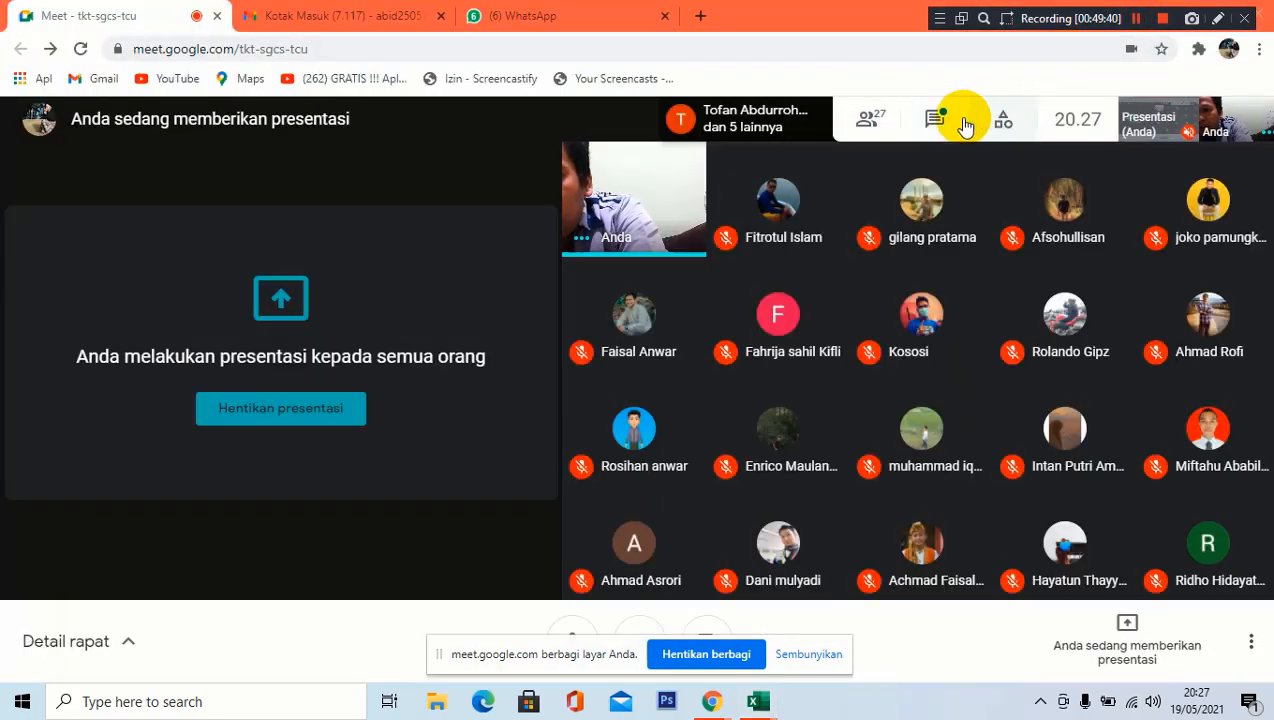
pyautogui.click(963, 120)
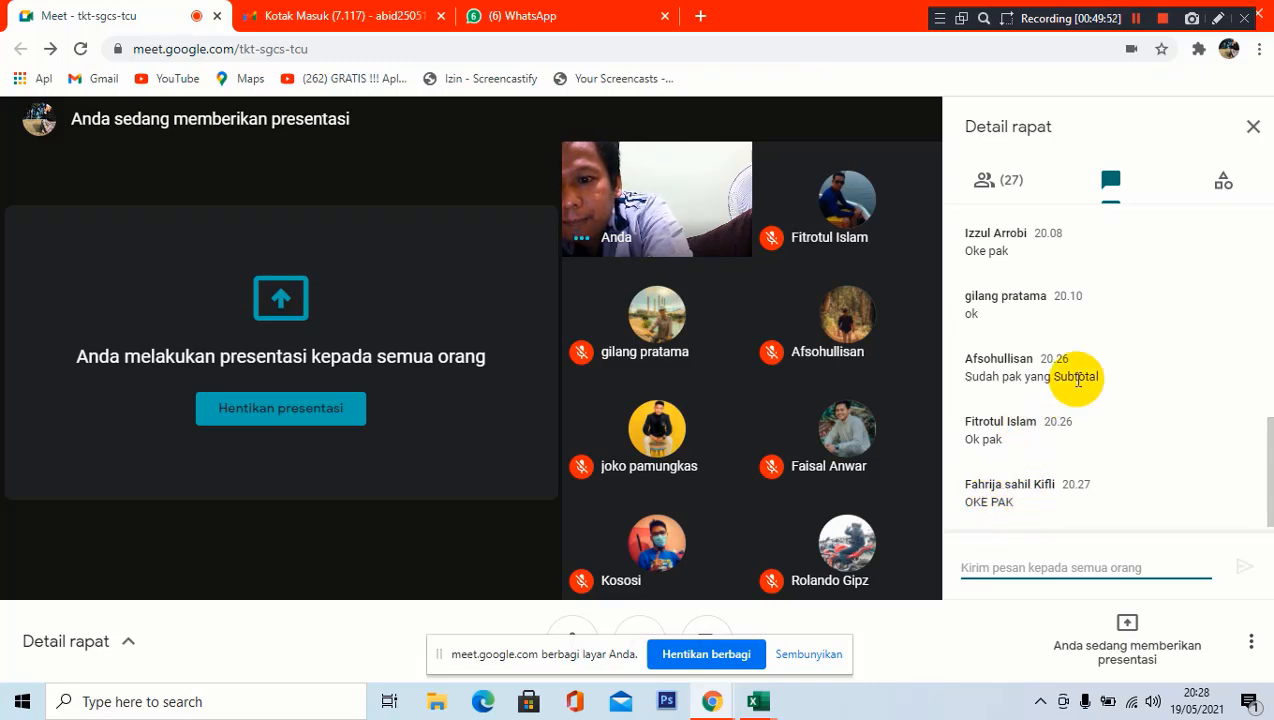
pyautogui.click(1252, 126)
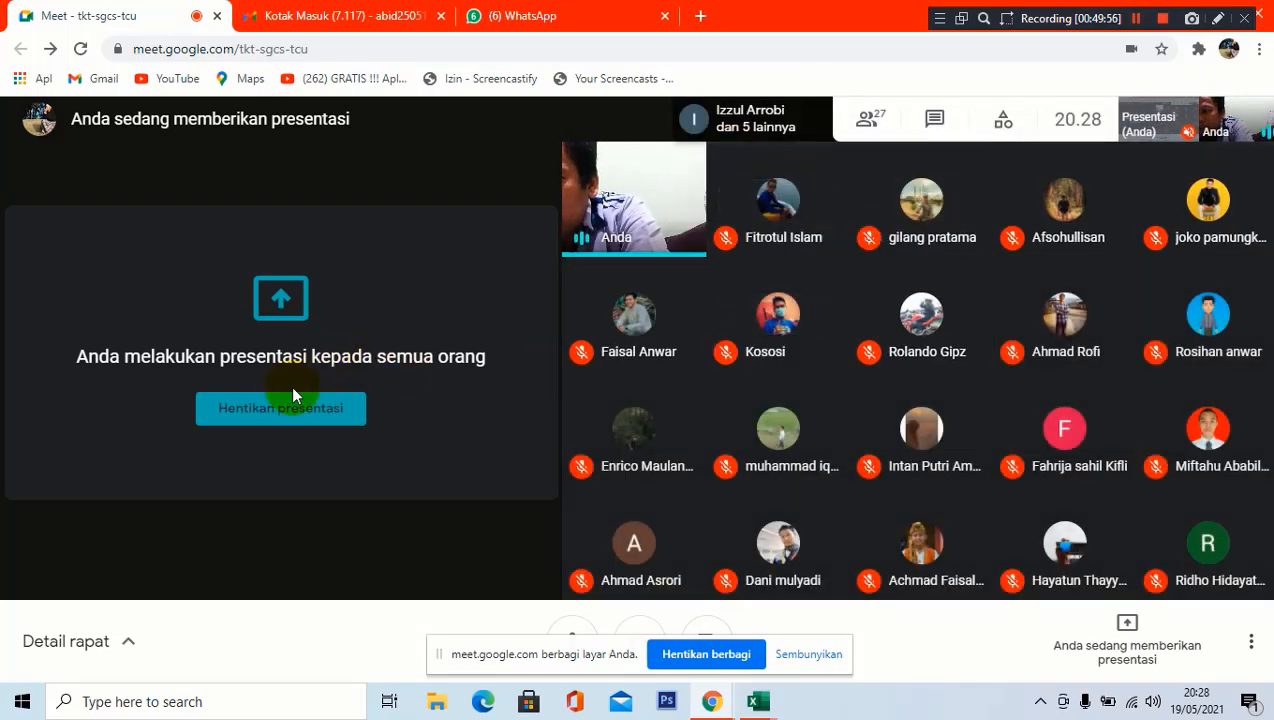
pyautogui.click(266, 408)
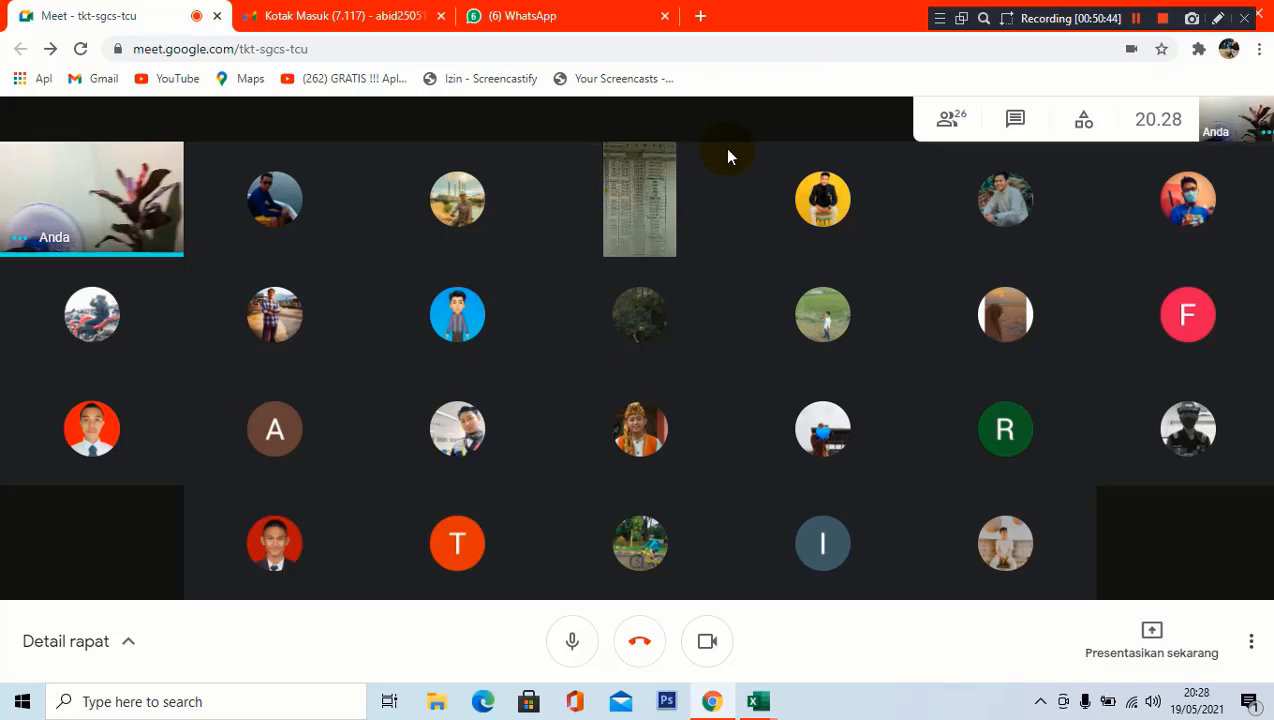
# Pin the video of the participant showing a table to examine it, unpin it and check the meeting chat.
pyautogui.moveTo(726, 205)
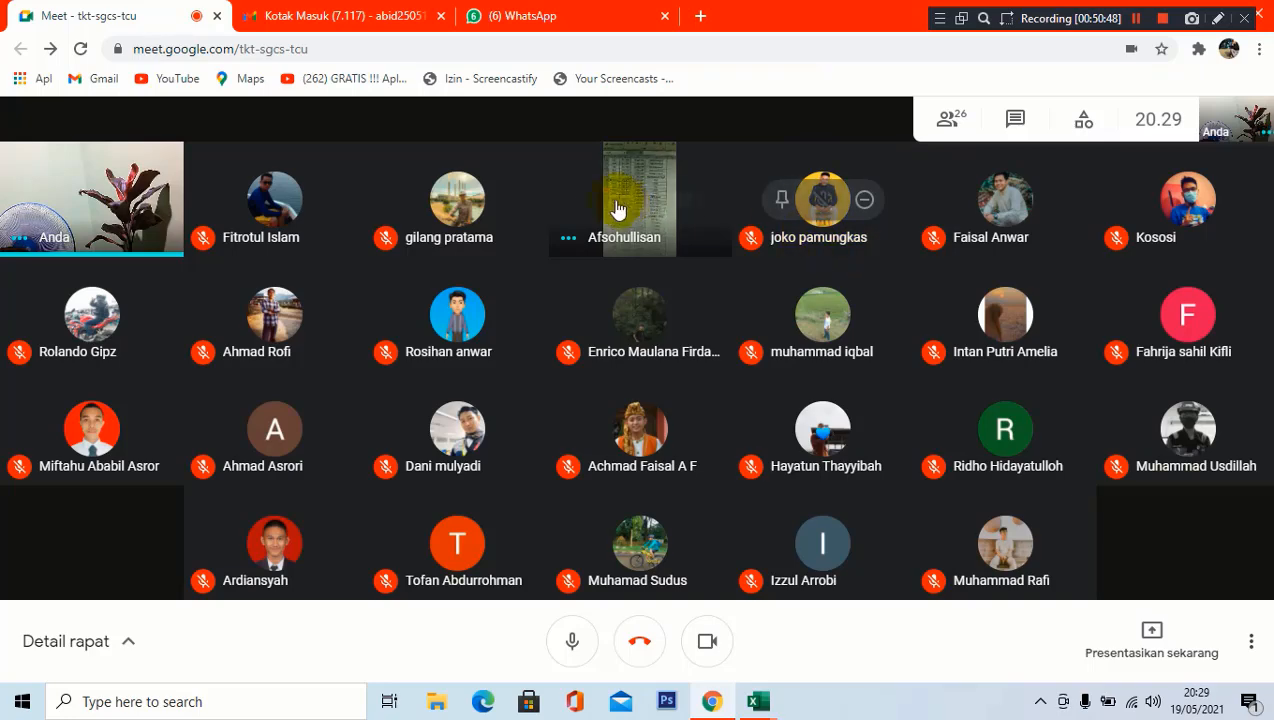
pyautogui.moveTo(628, 206)
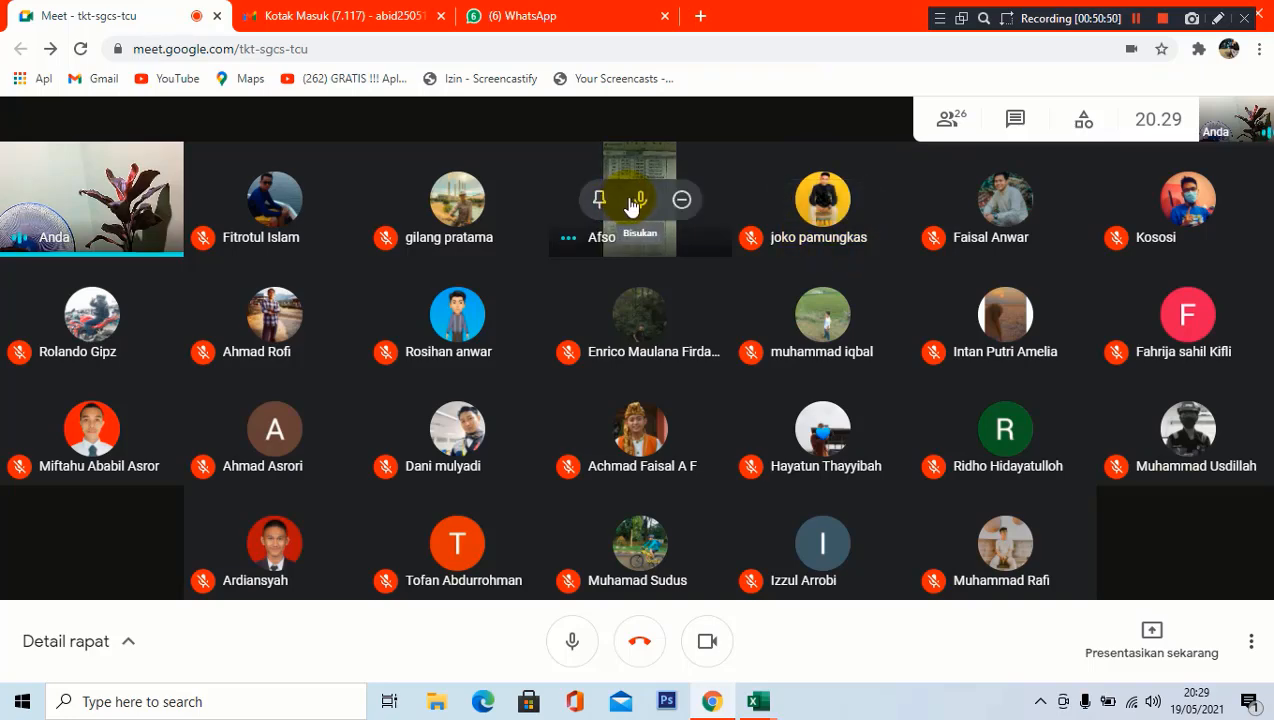
pyautogui.click(600, 203)
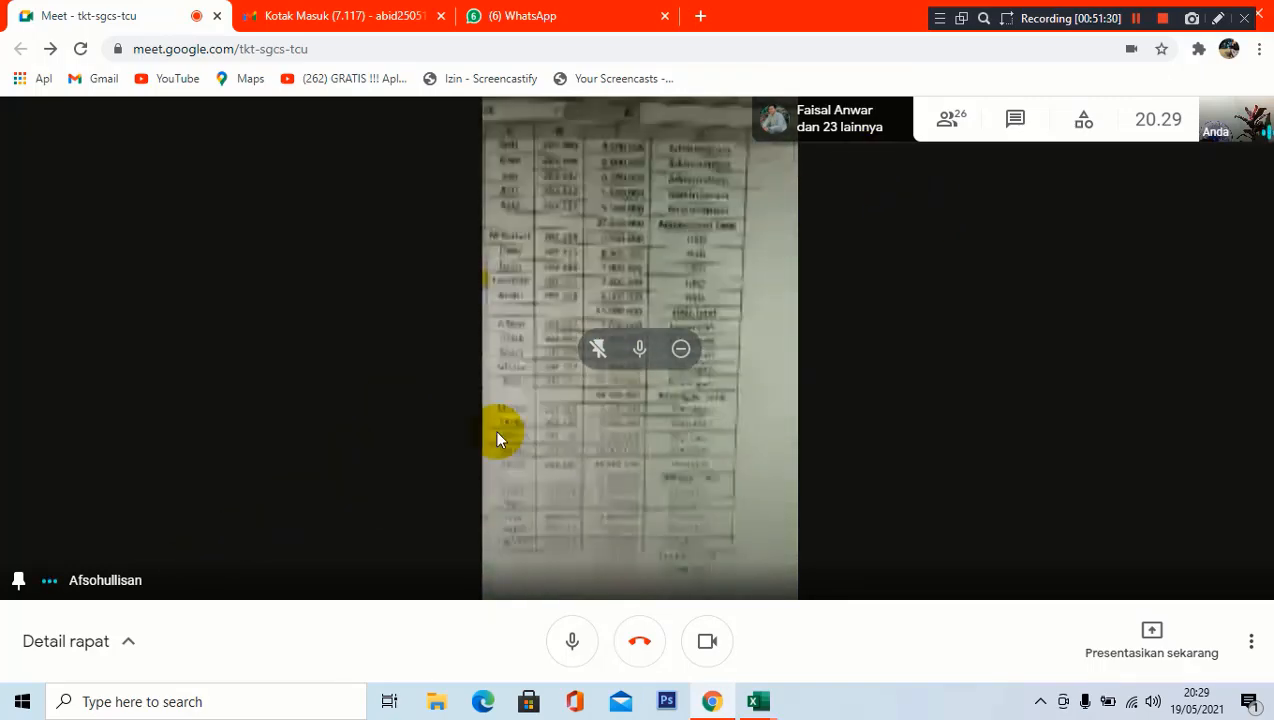
pyautogui.click(604, 354)
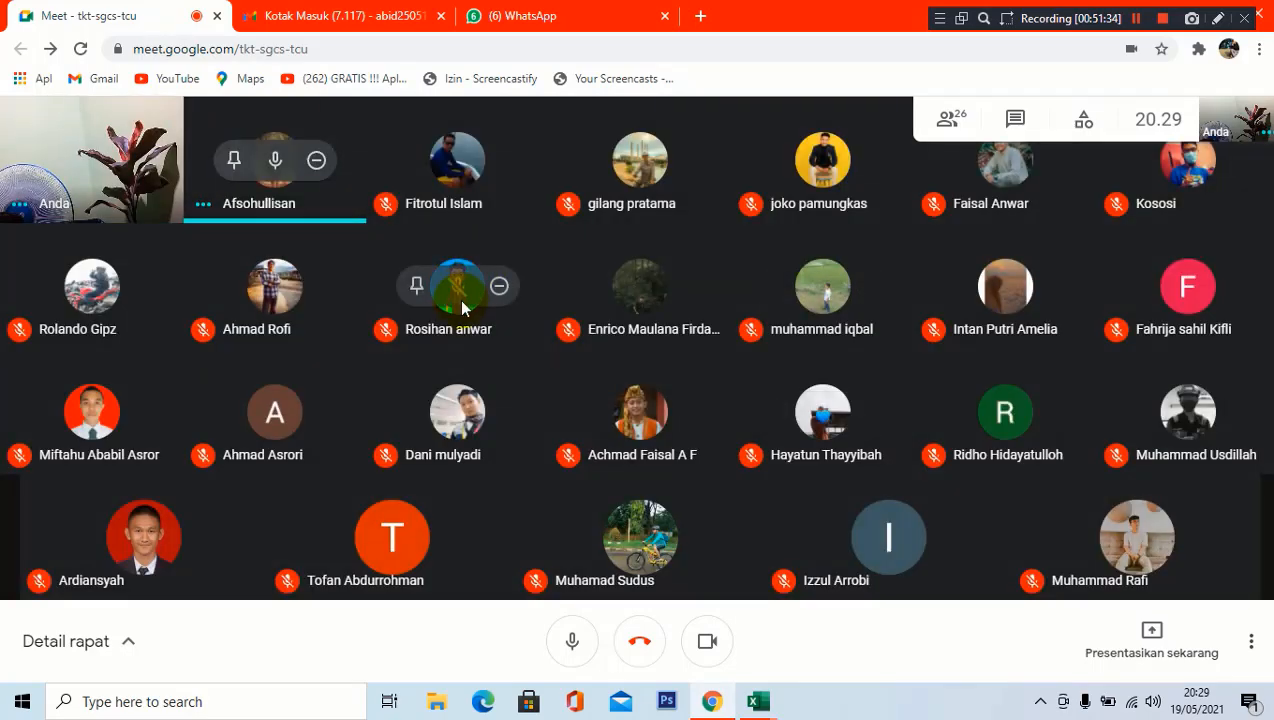
pyautogui.click(1018, 122)
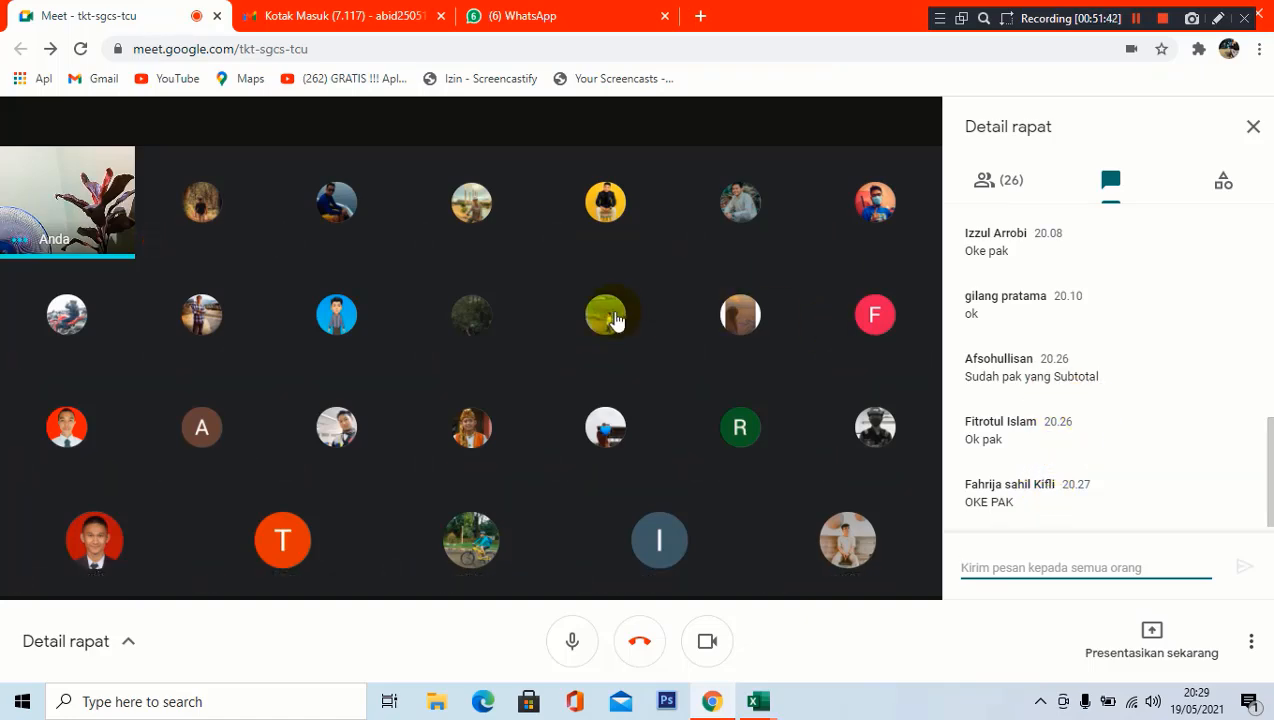
pyautogui.click(1253, 128)
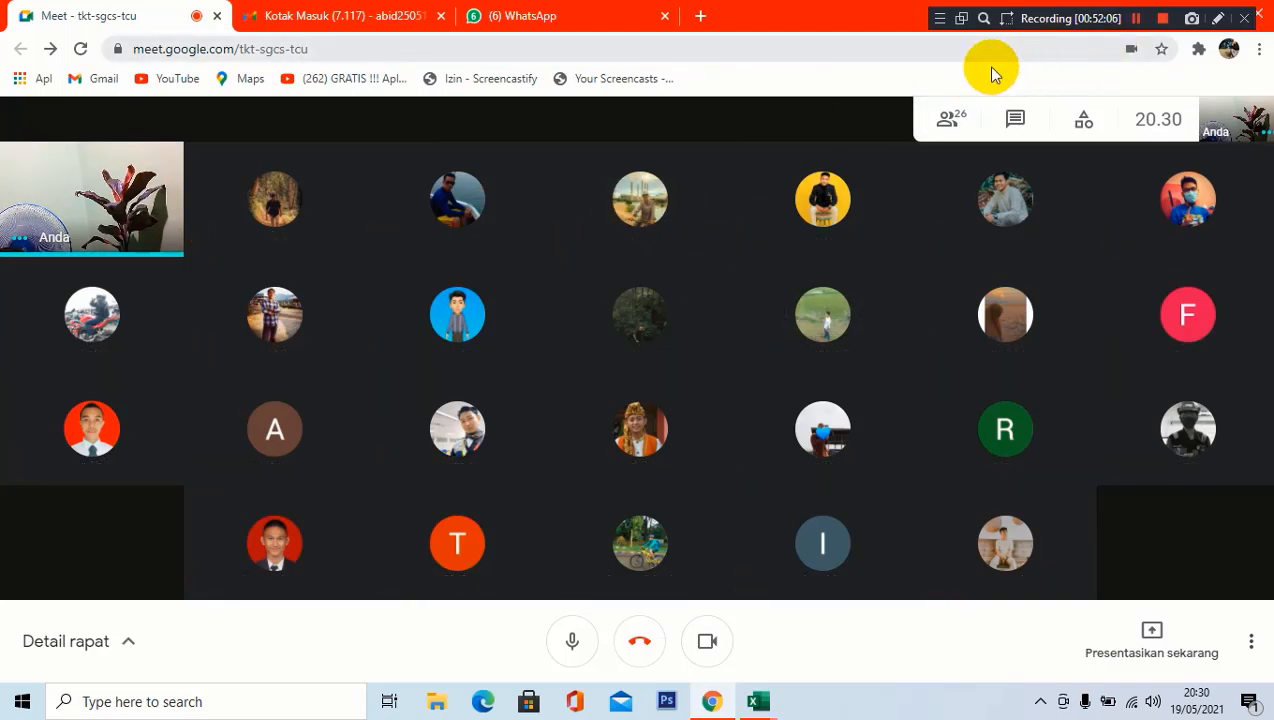
# Switch to WhatsApp Web and open the Politeknik PGRI Banten group chat with the unread message.
pyautogui.click(555, 15)
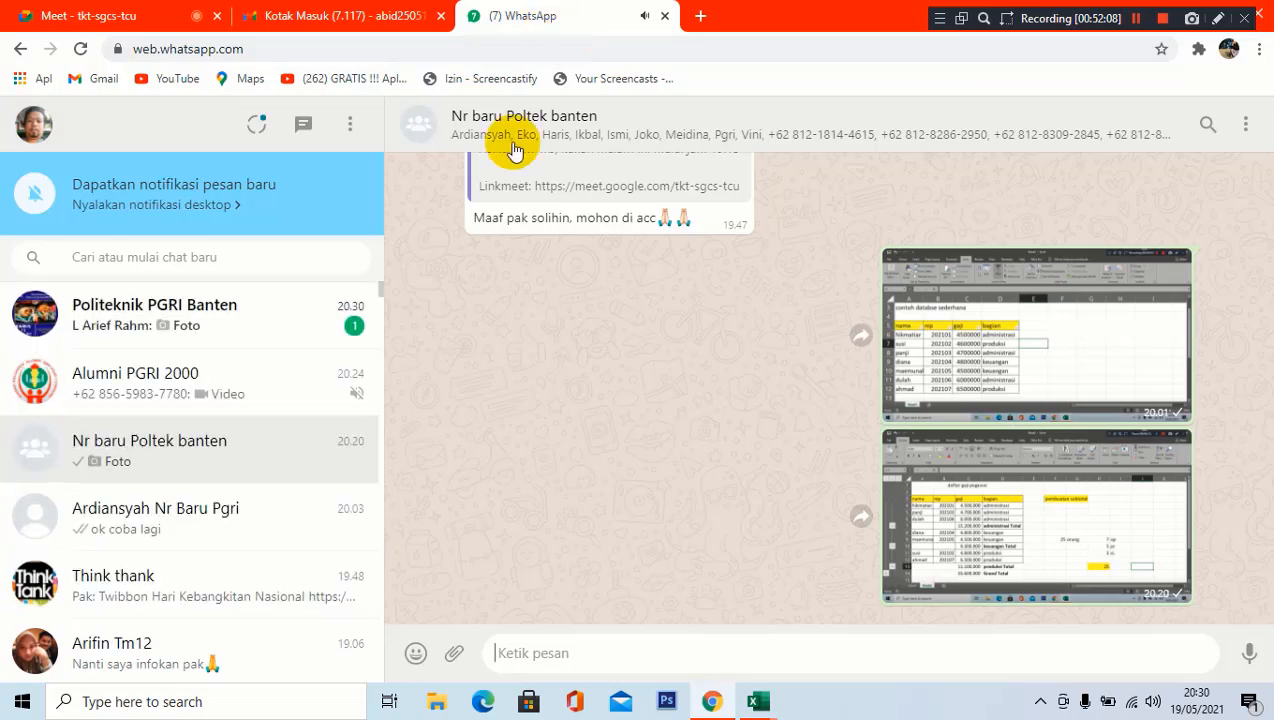
pyautogui.click(220, 310)
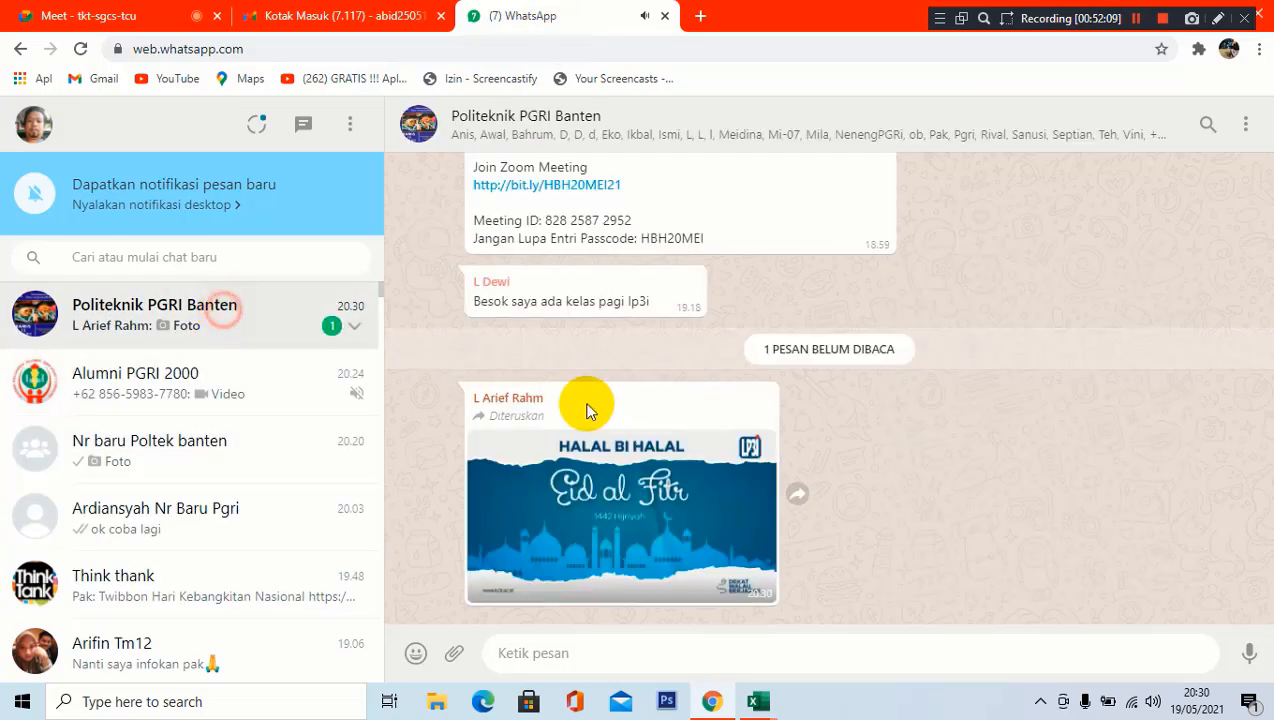
pyautogui.click(340, 16)
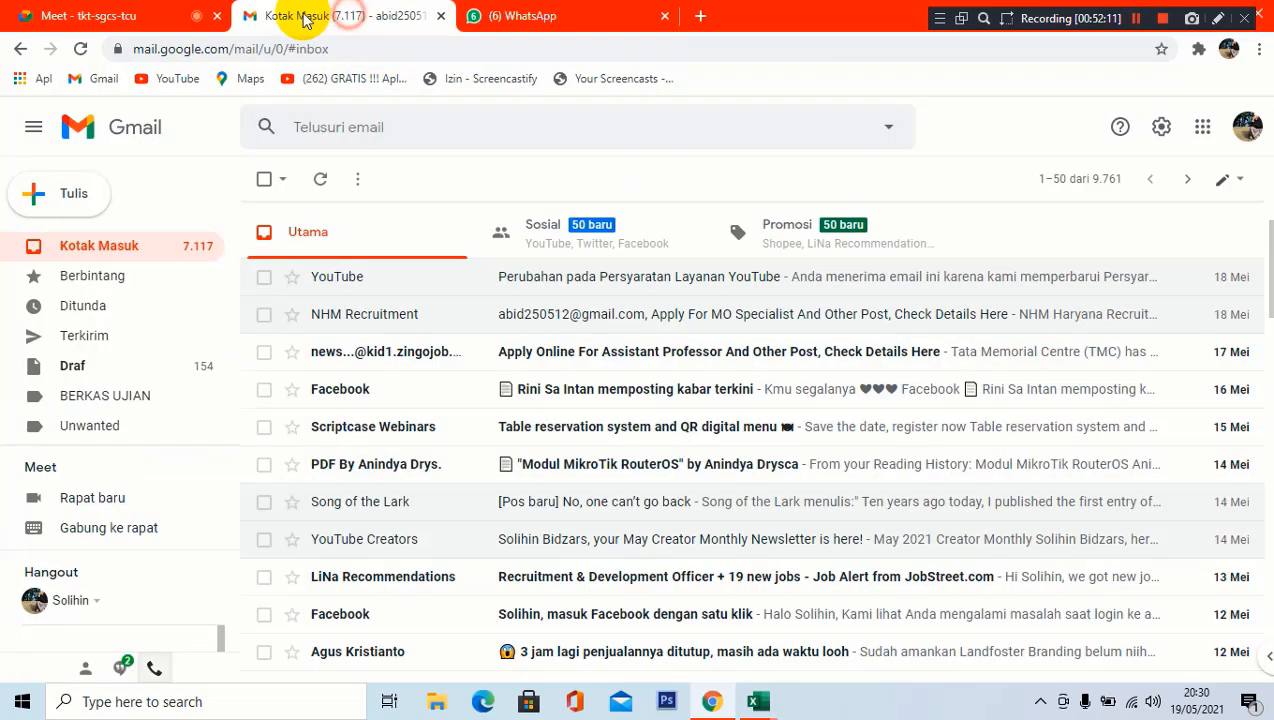
pyautogui.click(530, 16)
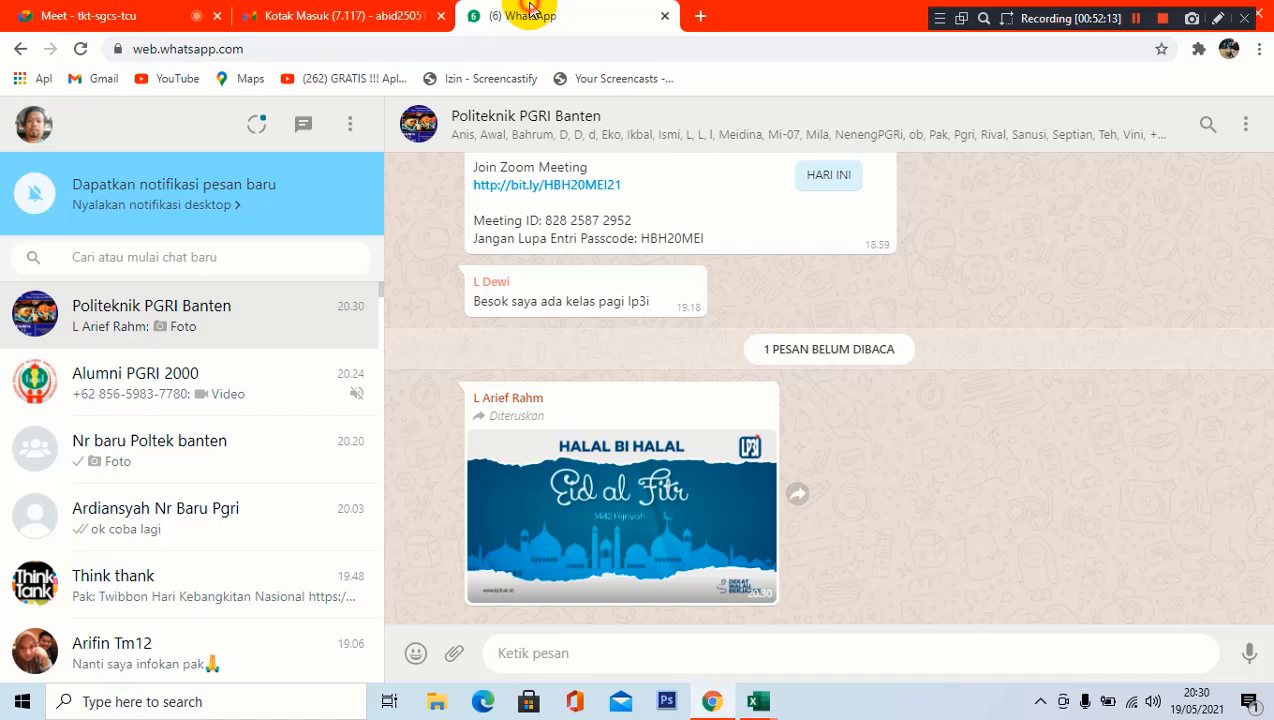
# Reply to the Halal Bi Halal photo in the group with "ini mah harus masing2, kalau ramean 1 ruangan kurang bagus".
pyautogui.click(765, 397)
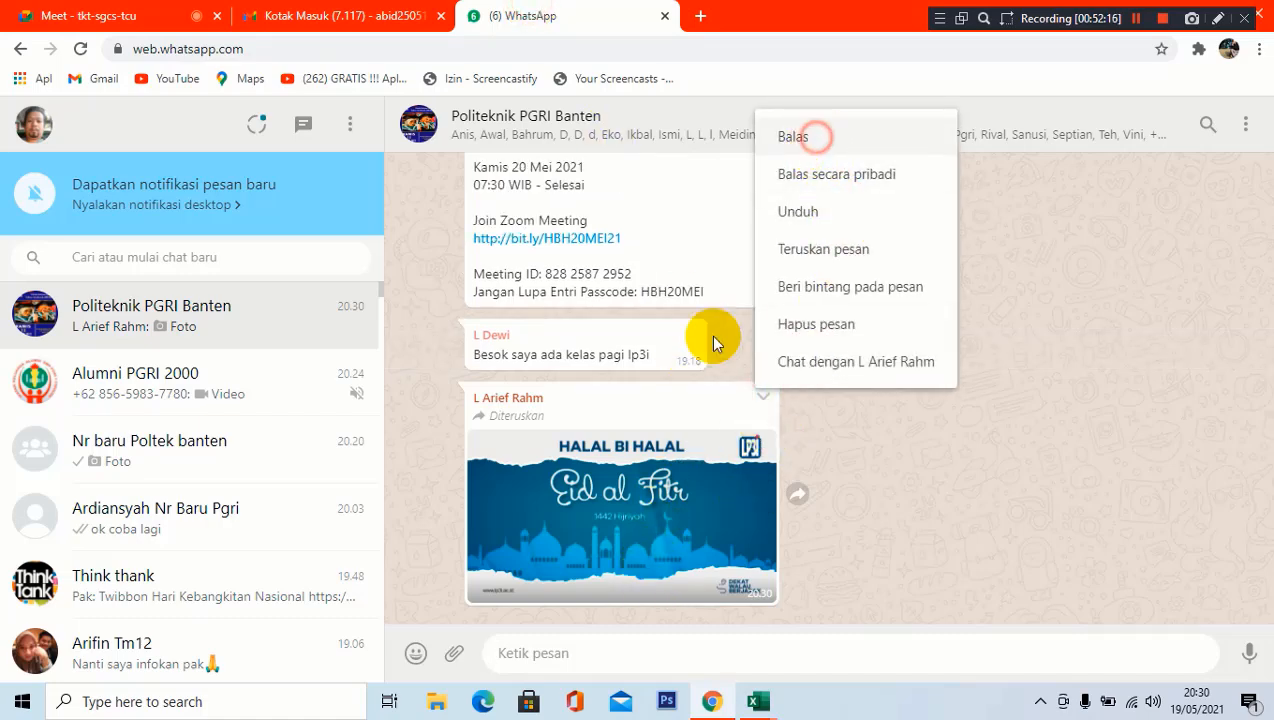
pyautogui.click(814, 140)
pyautogui.write('ini')
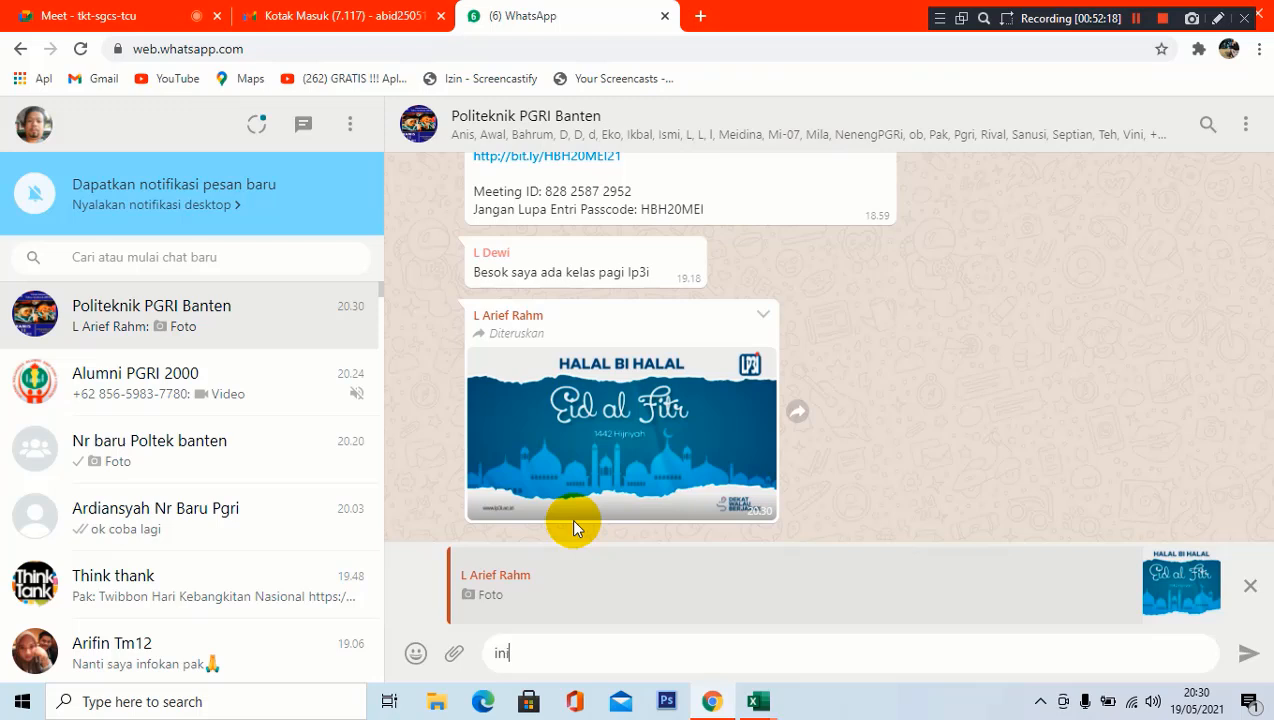
pyautogui.write(' mah harus masin2')
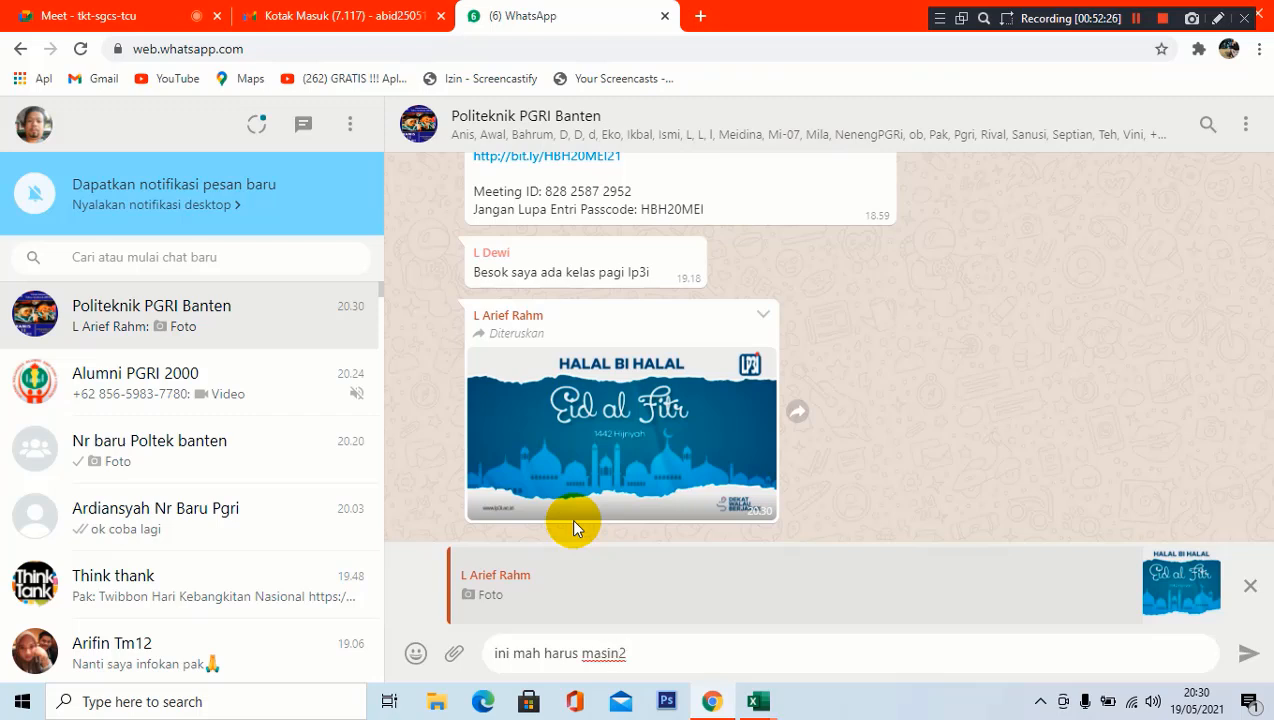
pyautogui.press('Left')
pyautogui.write('g')
pyautogui.press('Right')
pyautogui.write('.')
pyautogui.press('BackSpace')
pyautogui.write(', kalau')
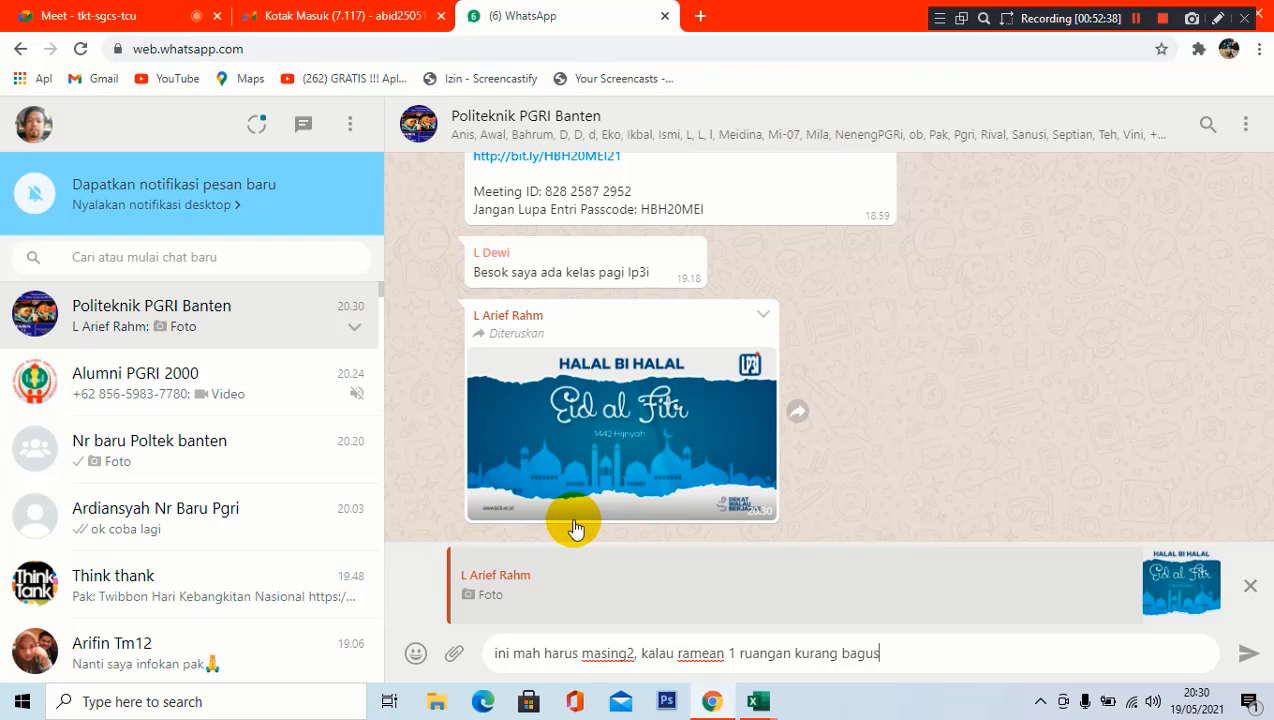
pyautogui.press('Return')
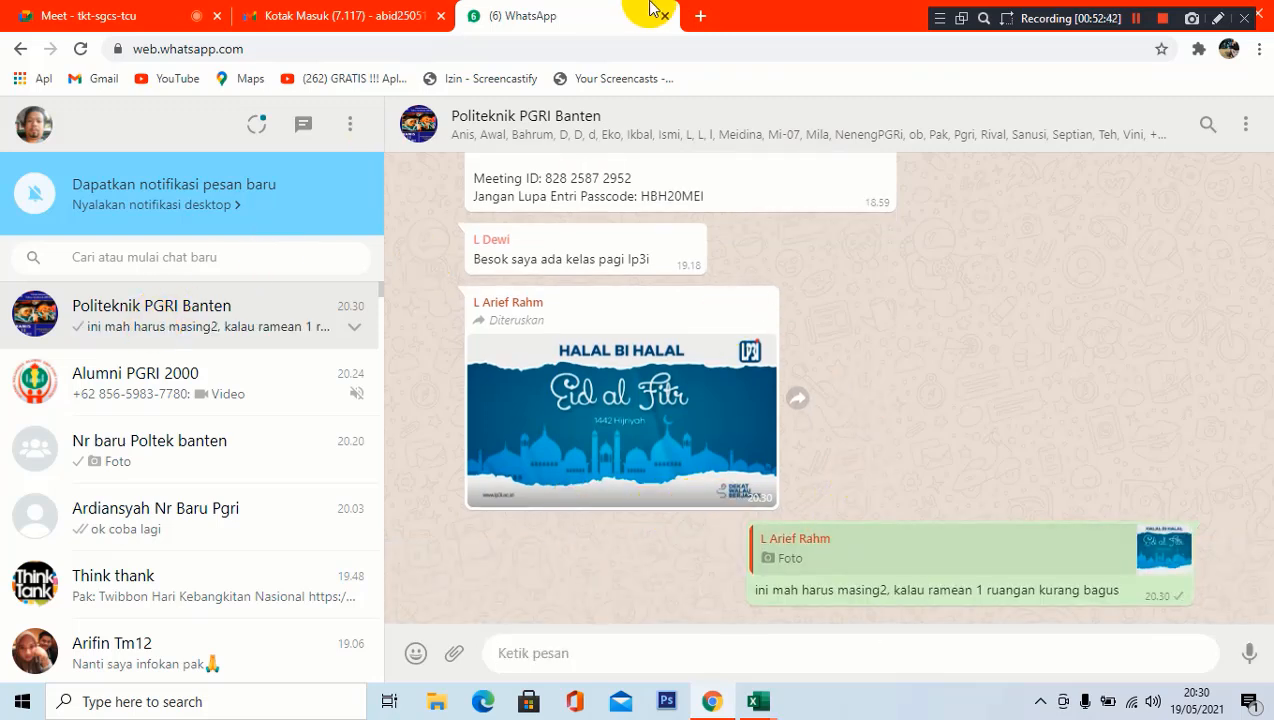
# View the participant grid in Google Meet, return to WhatsApp Web, search chats for "my" and open the matching personal contact's chat.
pyautogui.click(130, 17)
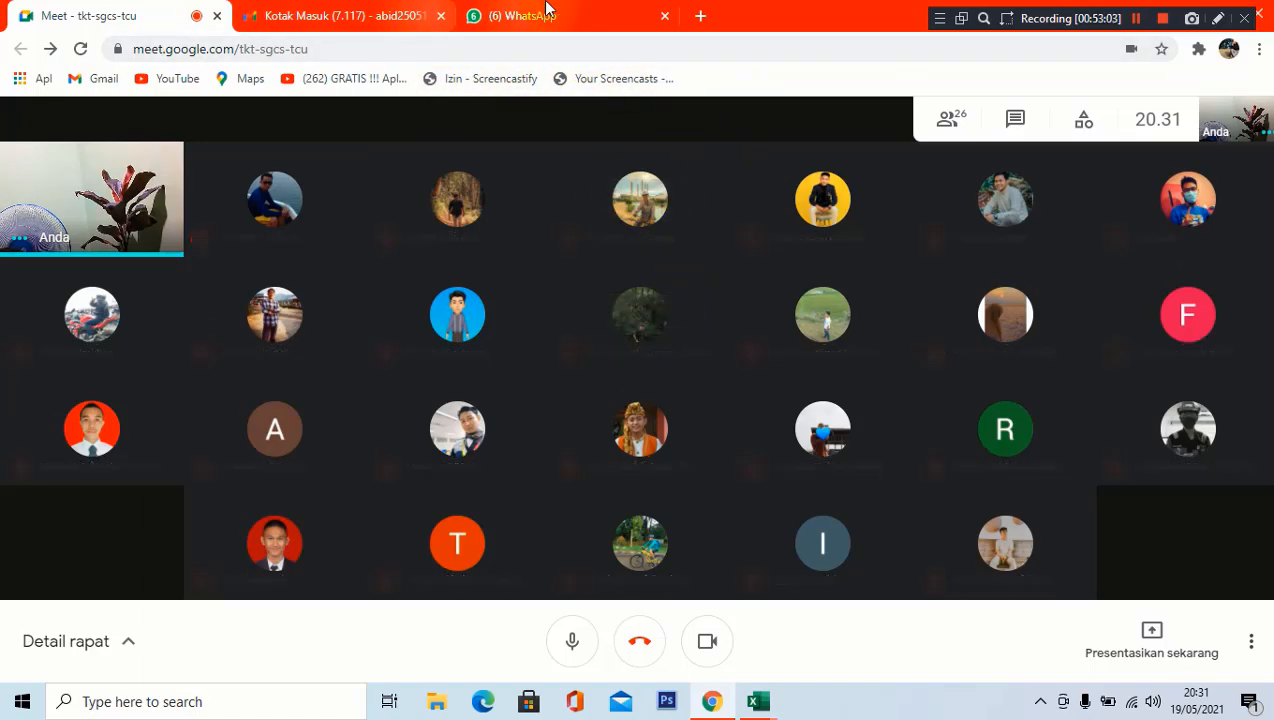
pyautogui.click(505, 18)
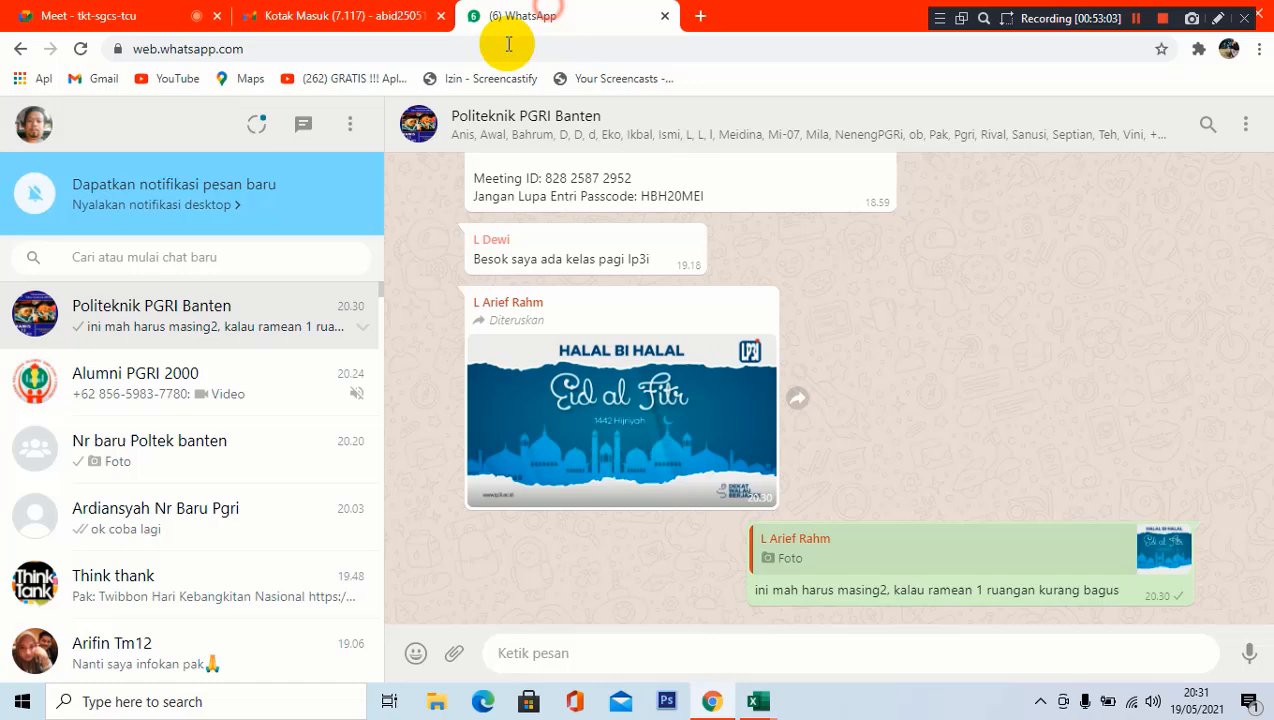
pyautogui.click(212, 257)
pyautogui.write('my')
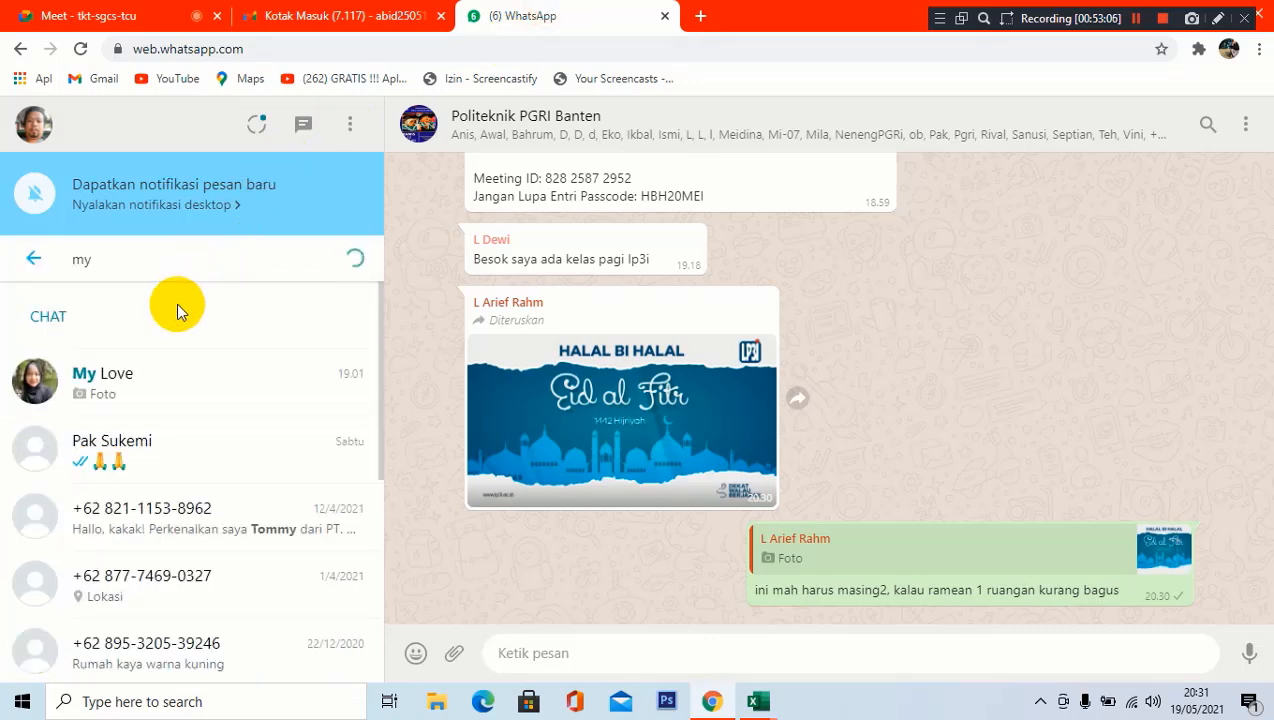
pyautogui.click(160, 383)
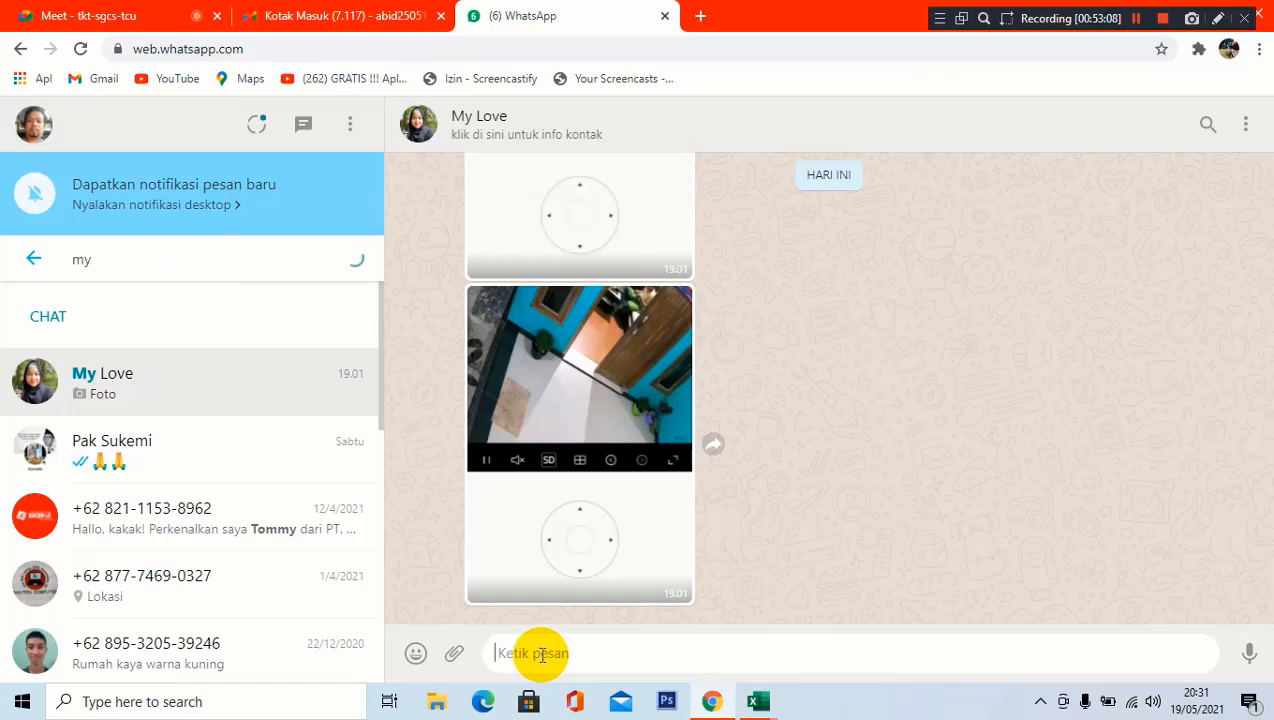
# Paste the copied Meet screenshot into the chat and send it with the caption "kelas malam #PoltekBanten".
pyautogui.hotkey('ctrl', 'v')
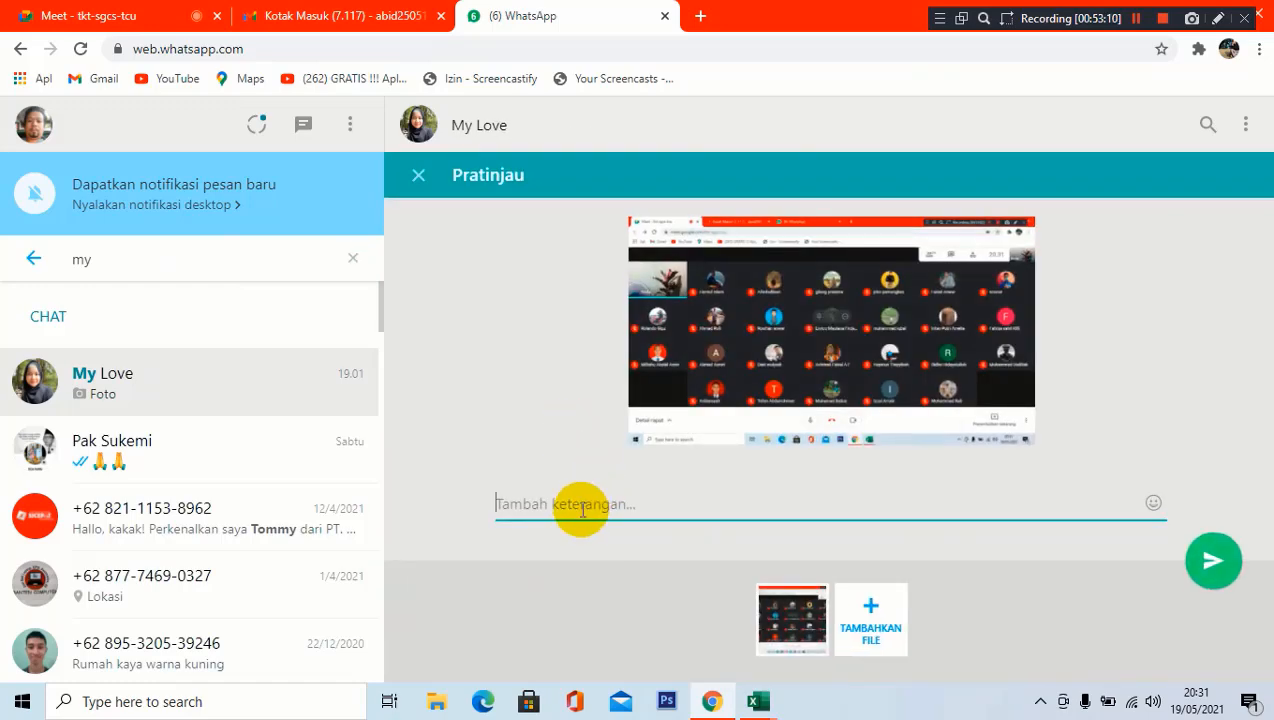
pyautogui.write('kelas malam #PoltekBanten')
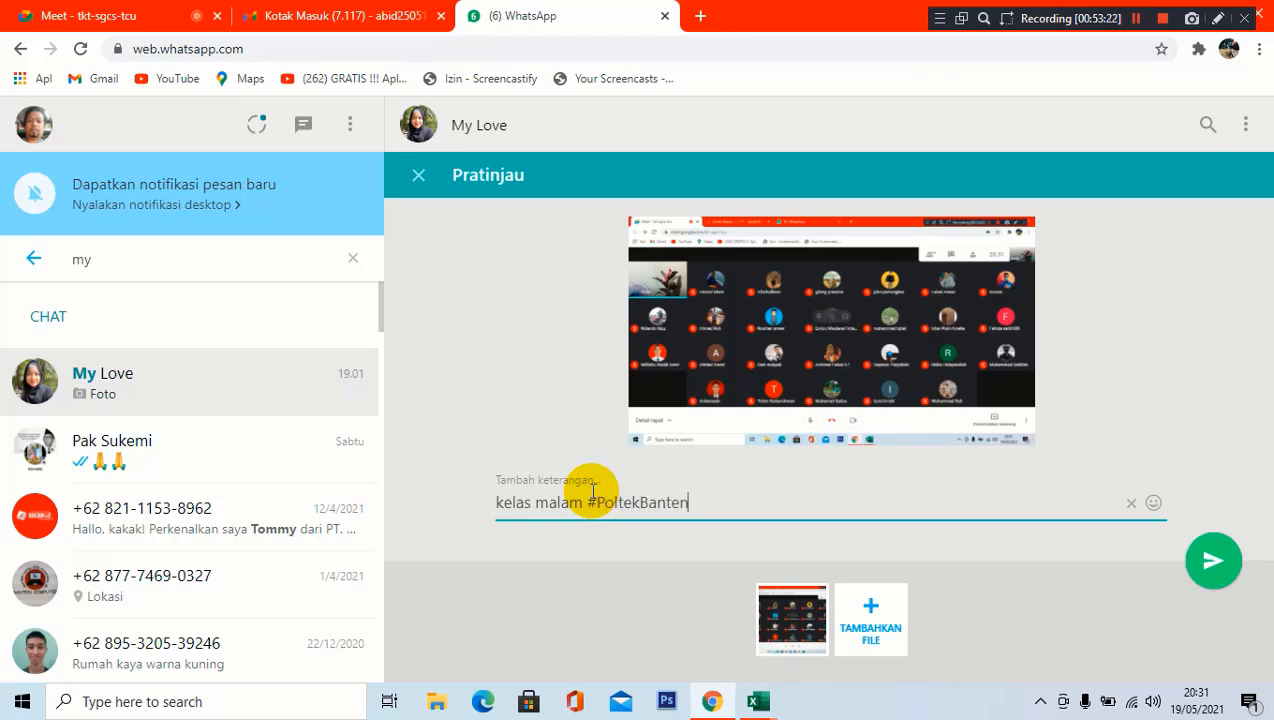
pyautogui.press('Return')
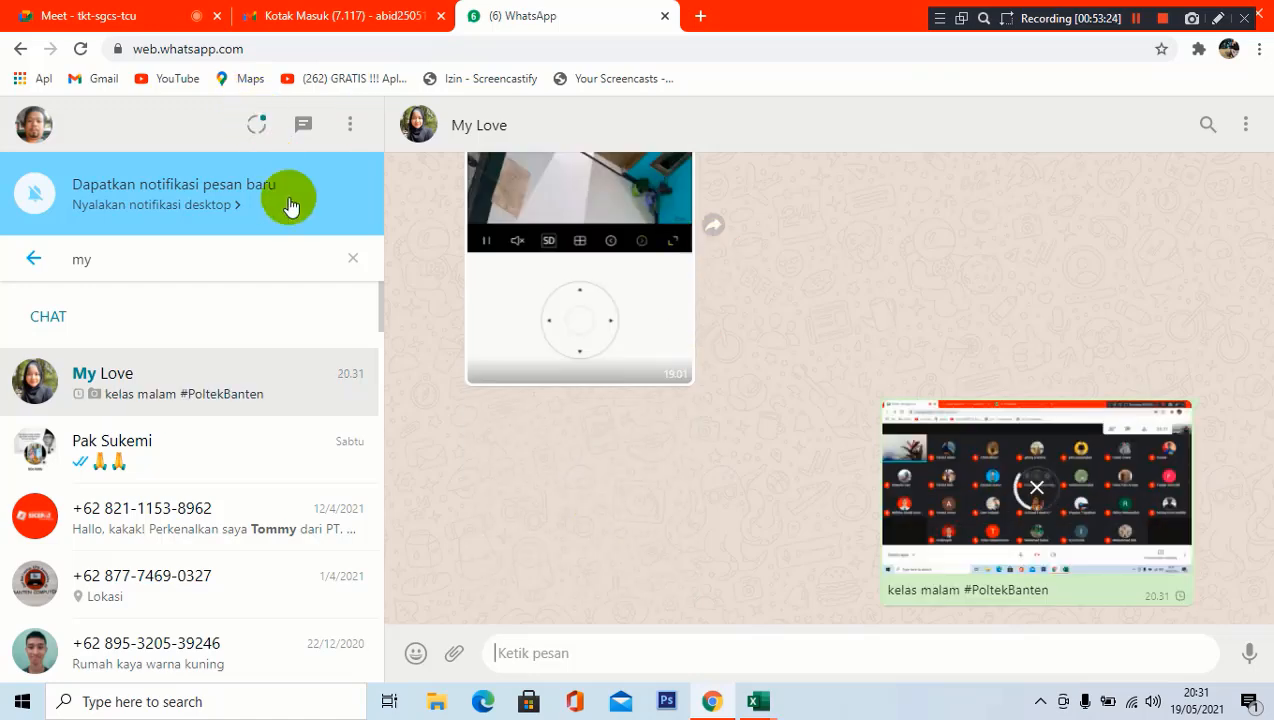
# Check the sent photo in WhatsApp Web, return to the Google Meet call and open the meeting chat to read it.
pyautogui.click(122, 16)
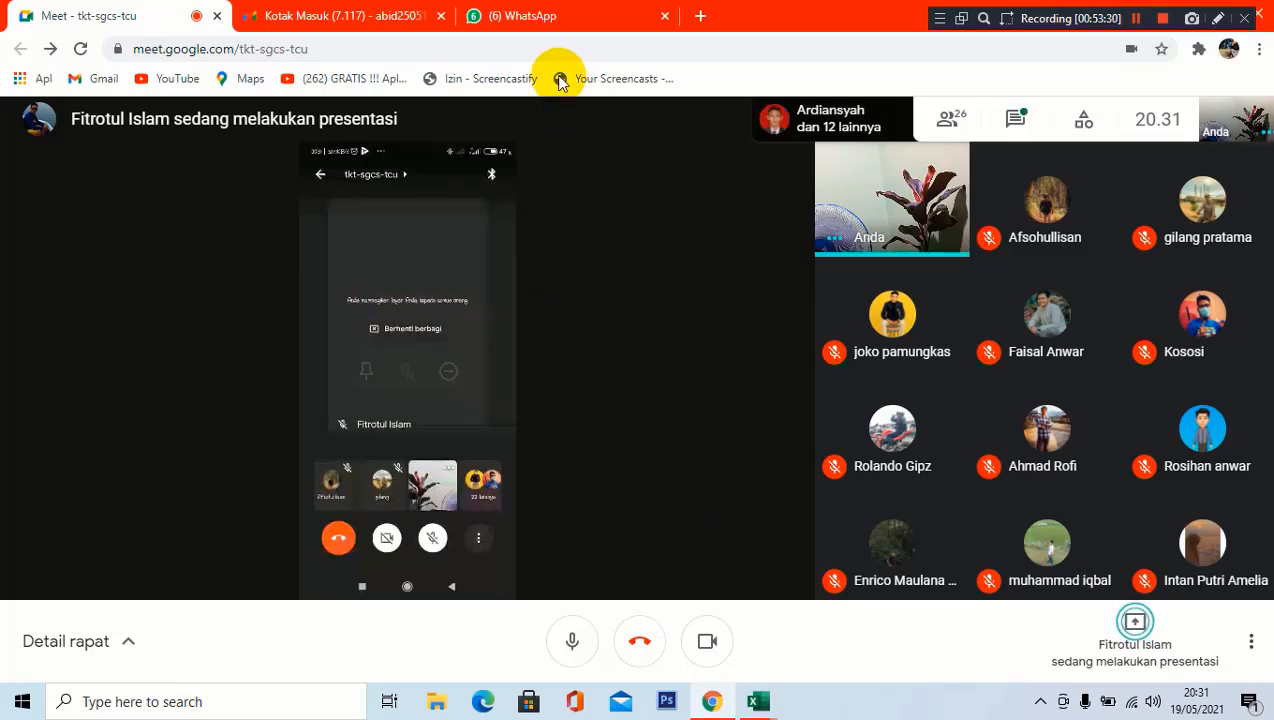
pyautogui.click(535, 16)
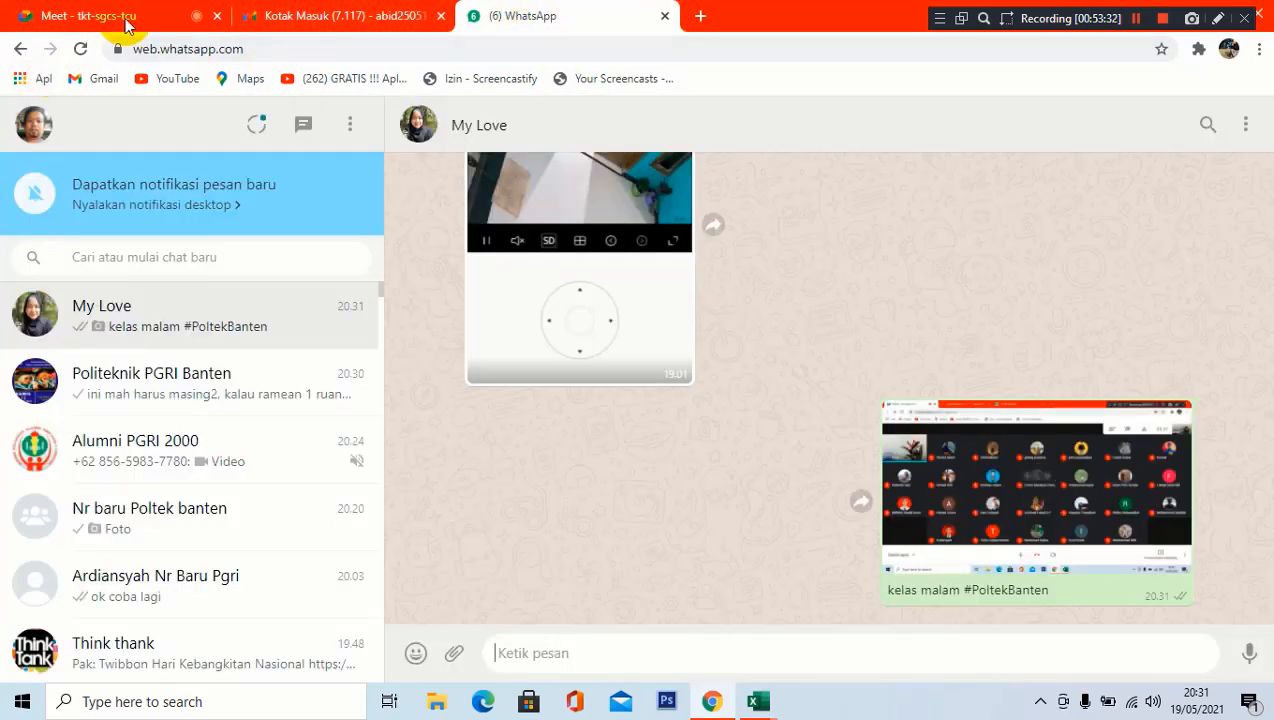
pyautogui.click(126, 21)
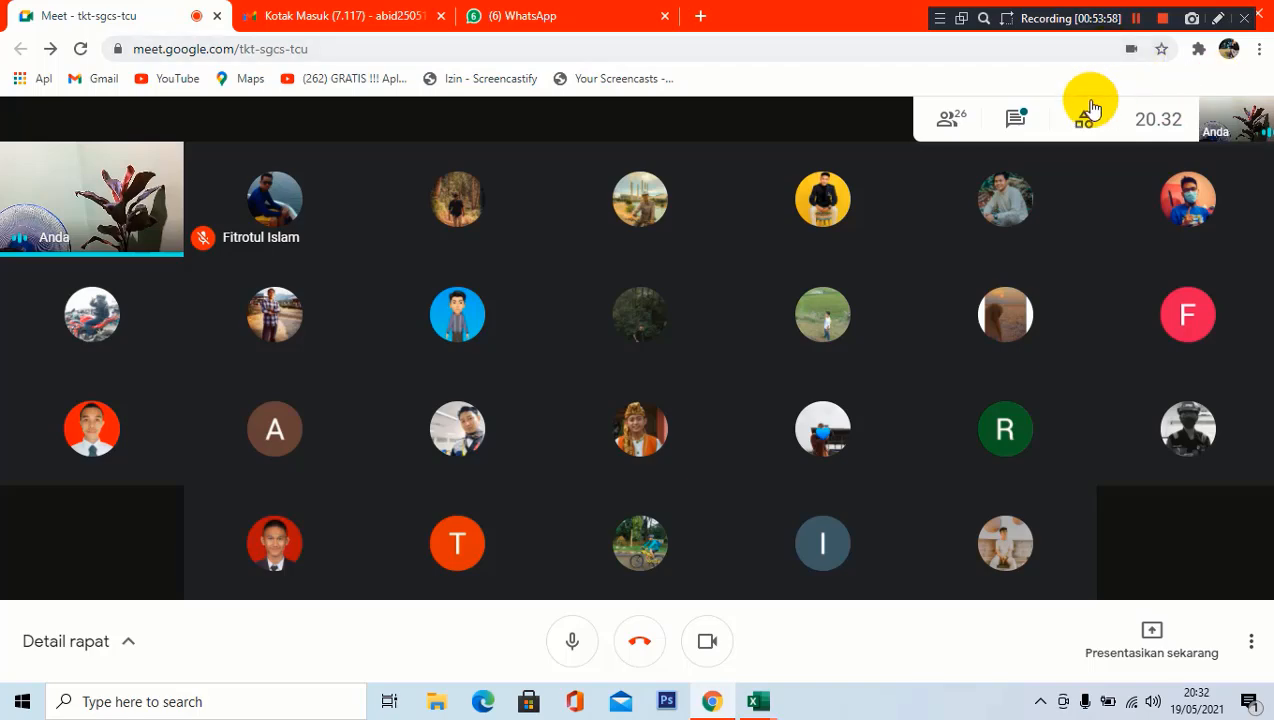
pyautogui.click(1008, 130)
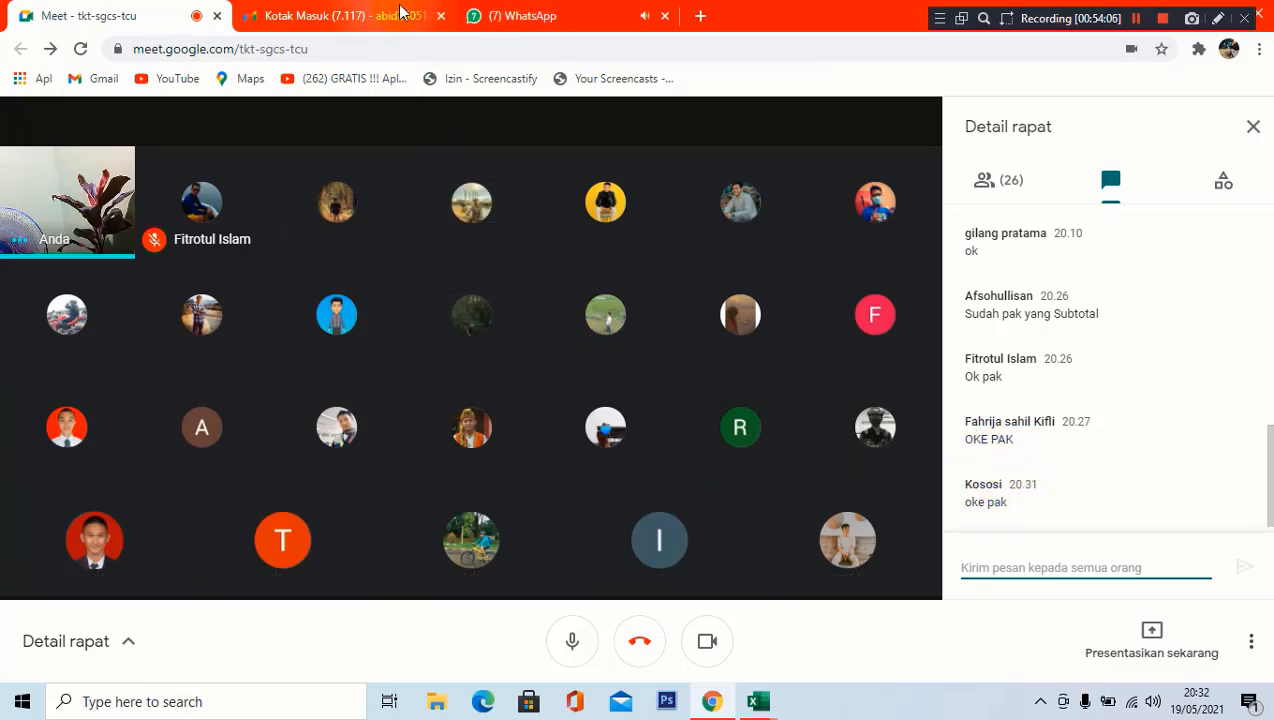
# Open the unread Nr baru Poltek banten group in WhatsApp Web, enlarge the participant's subtotal table photo to examine it and close it.
pyautogui.click(510, 18)
pyautogui.click(172, 353)
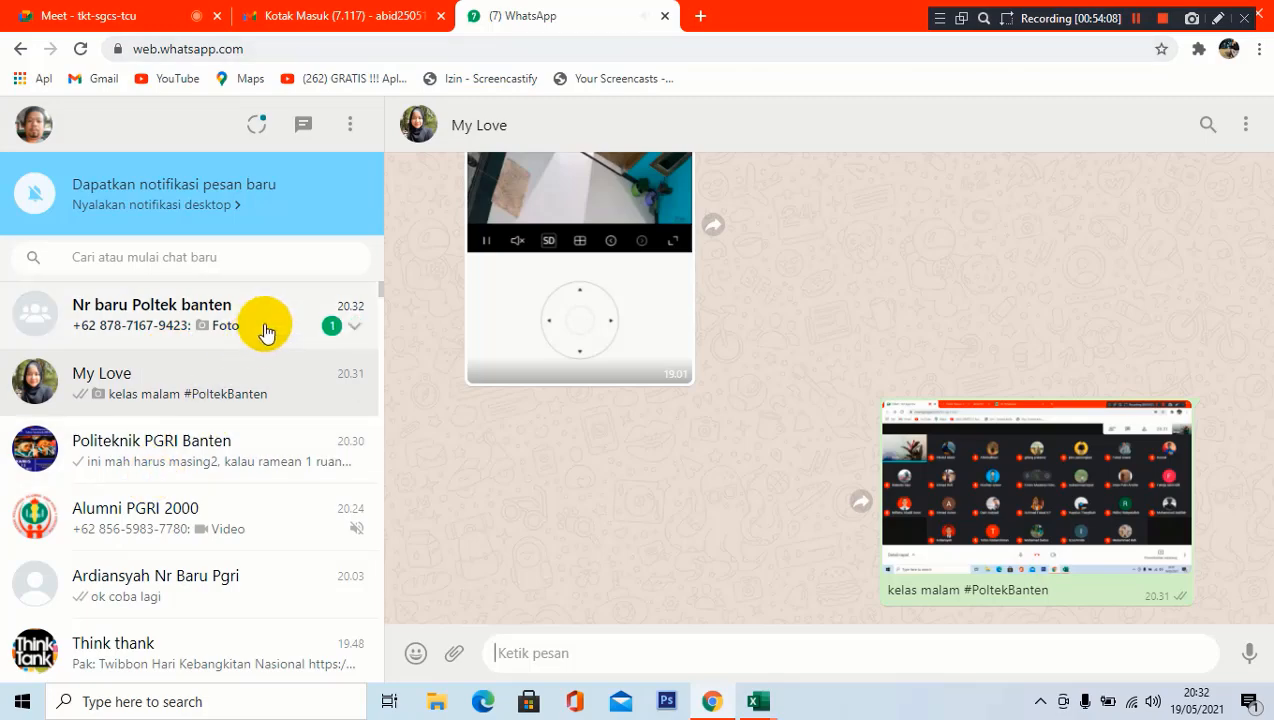
pyautogui.click(264, 330)
pyautogui.click(626, 520)
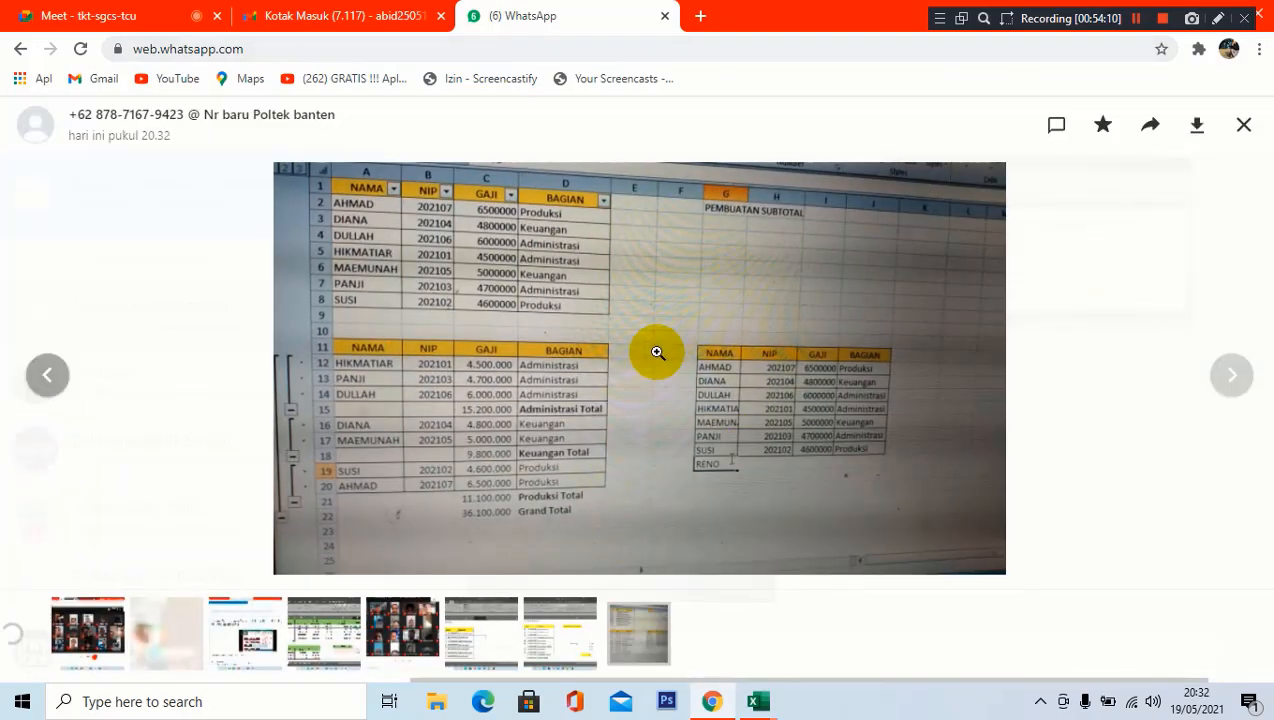
pyautogui.click(643, 363)
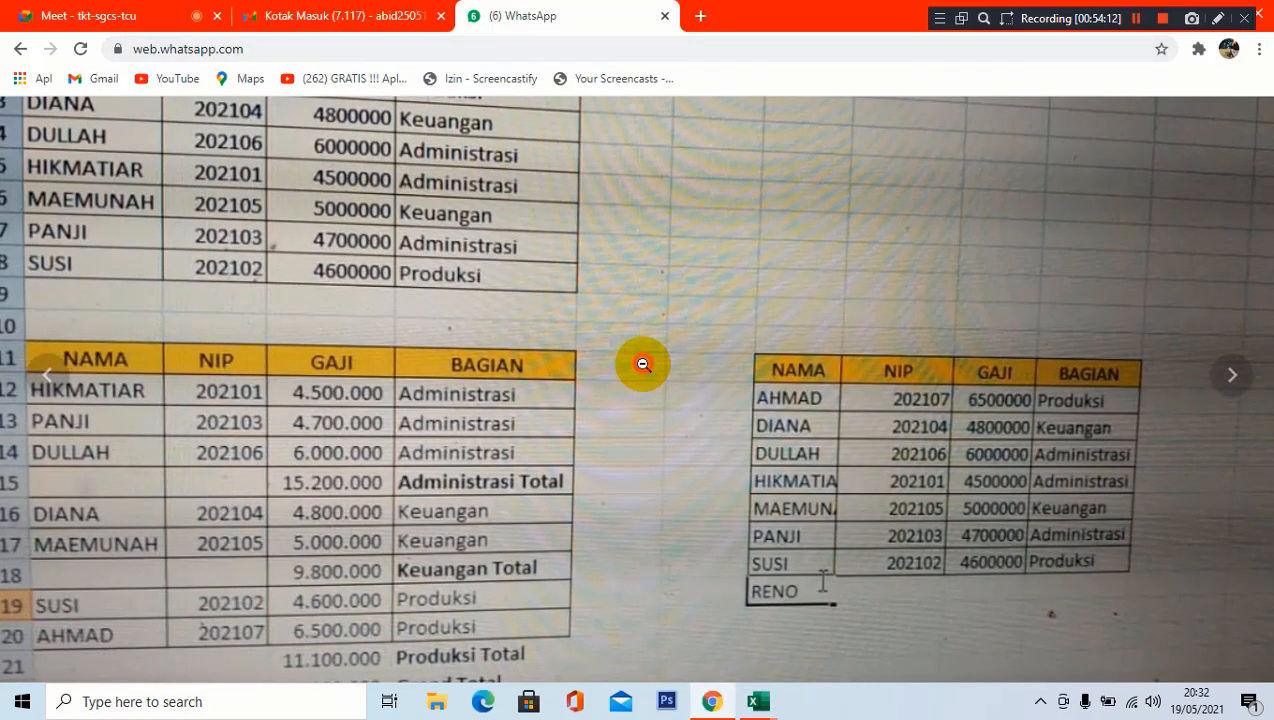
pyautogui.click(643, 364)
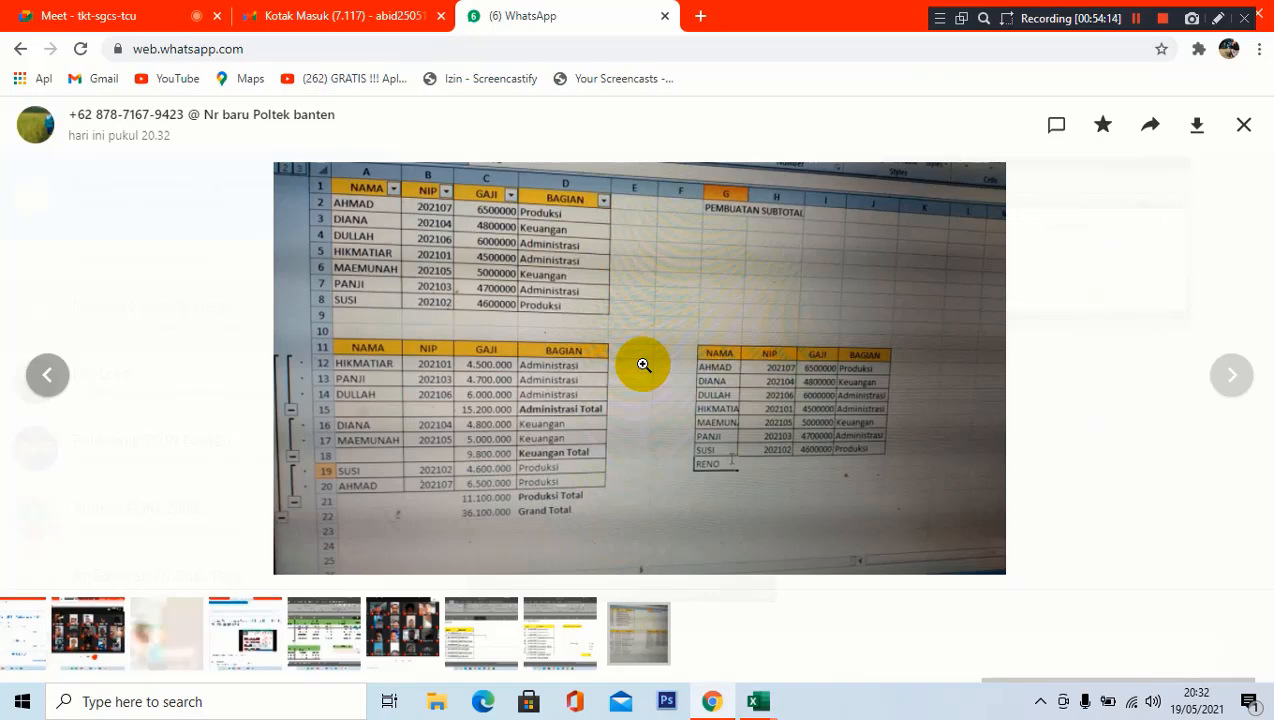
pyautogui.click(1243, 124)
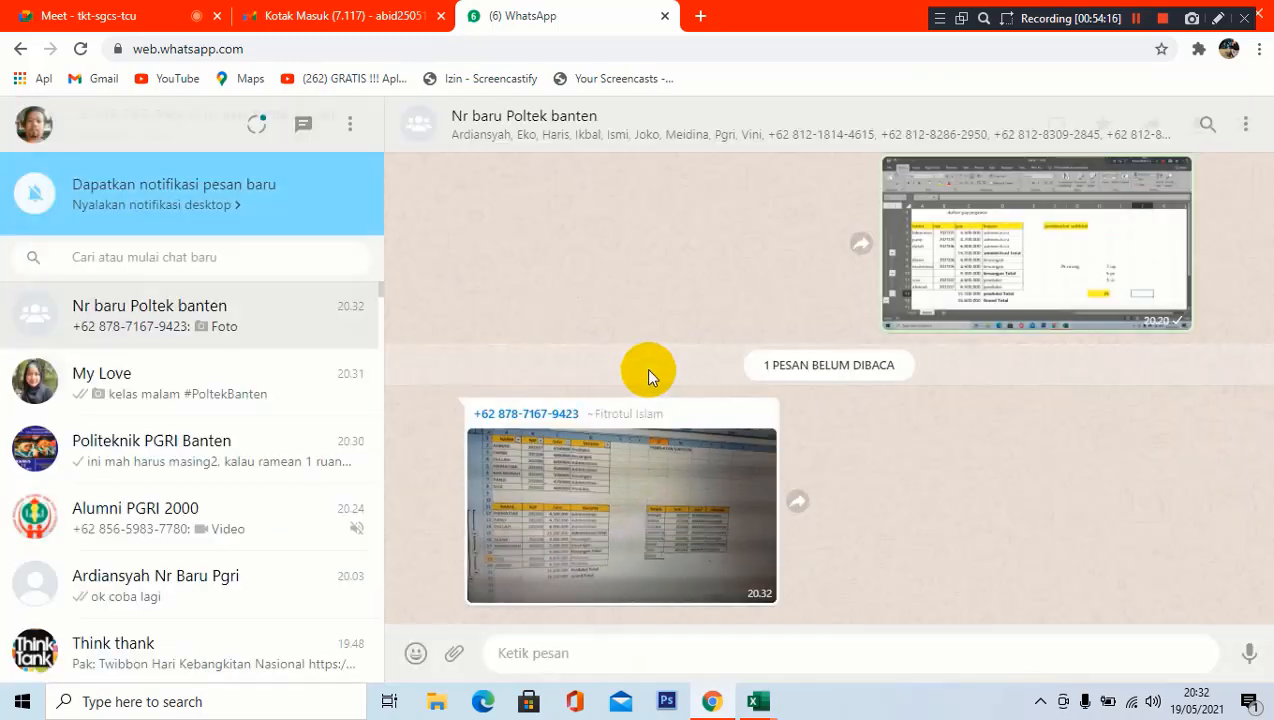
# Reopen the photo of the subtotal tables, zoom in to recheck the bagian totals and close the viewer.
pyautogui.click(648, 503)
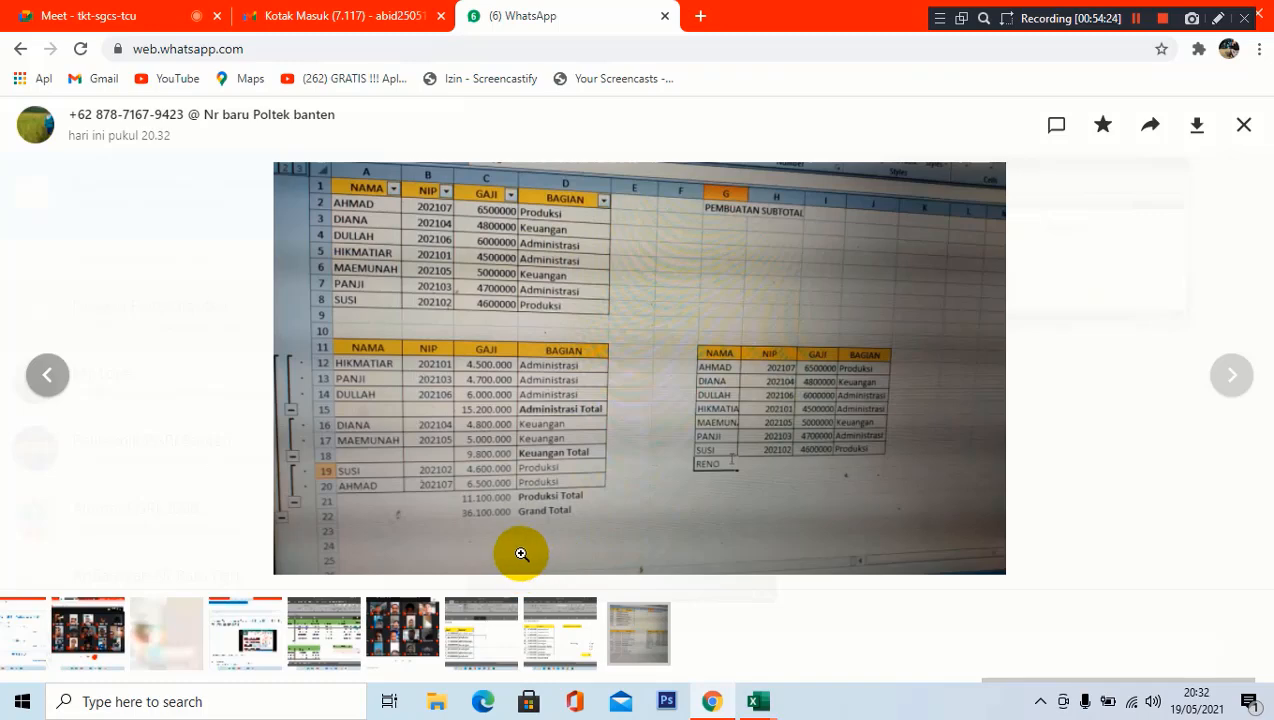
pyautogui.click(620, 354)
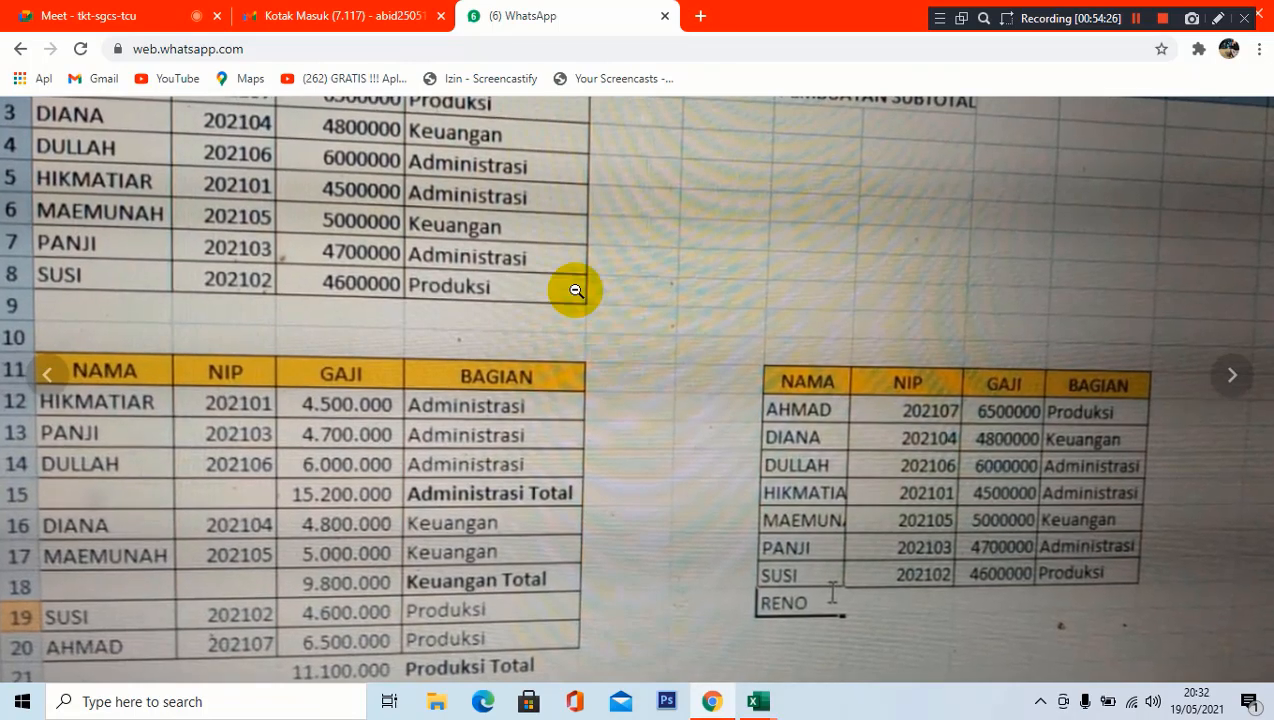
pyautogui.click(577, 284)
pyautogui.click(1238, 130)
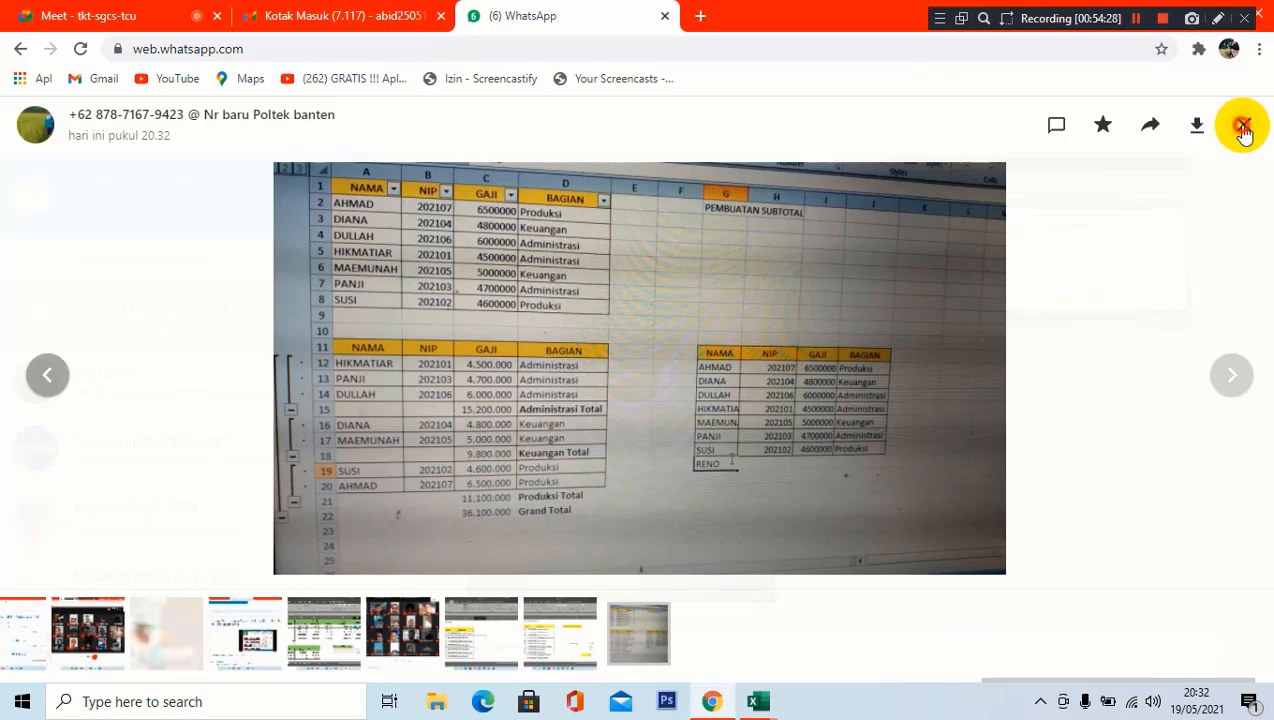
# Return to the Google Meet call, close the chat and examine the participants' presented subtotal tables.
pyautogui.click(178, 12)
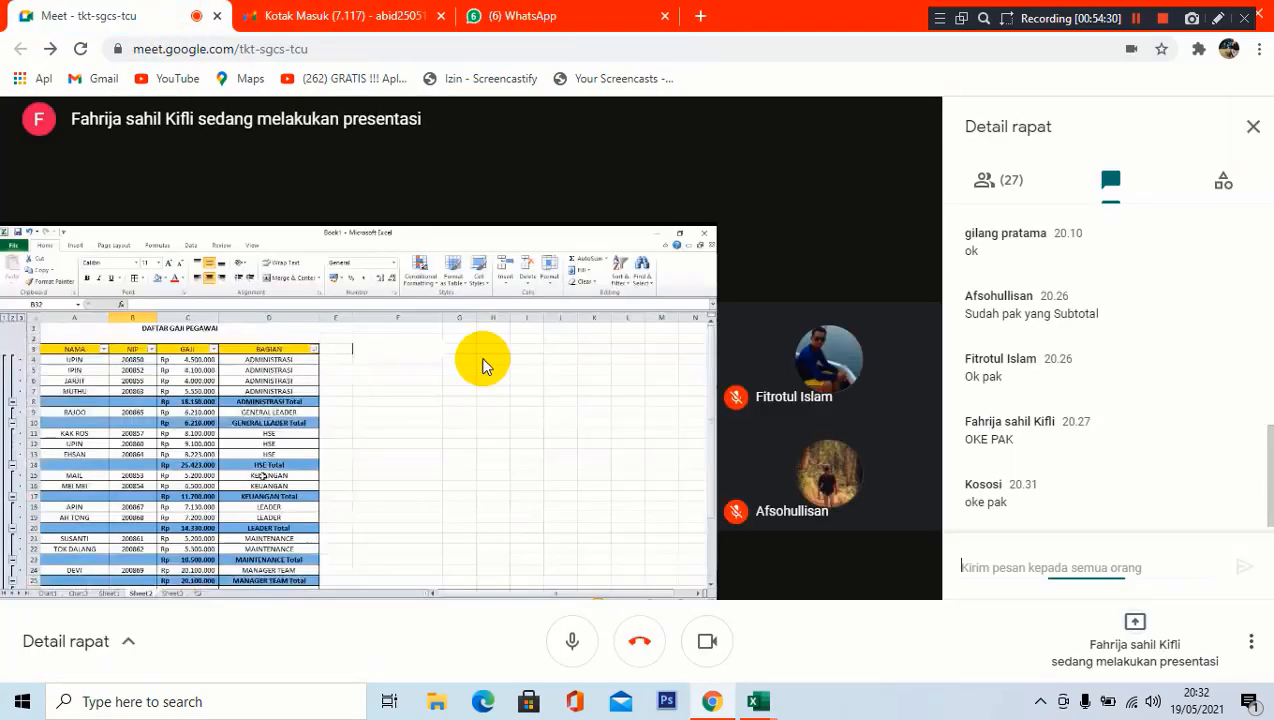
pyautogui.click(1252, 127)
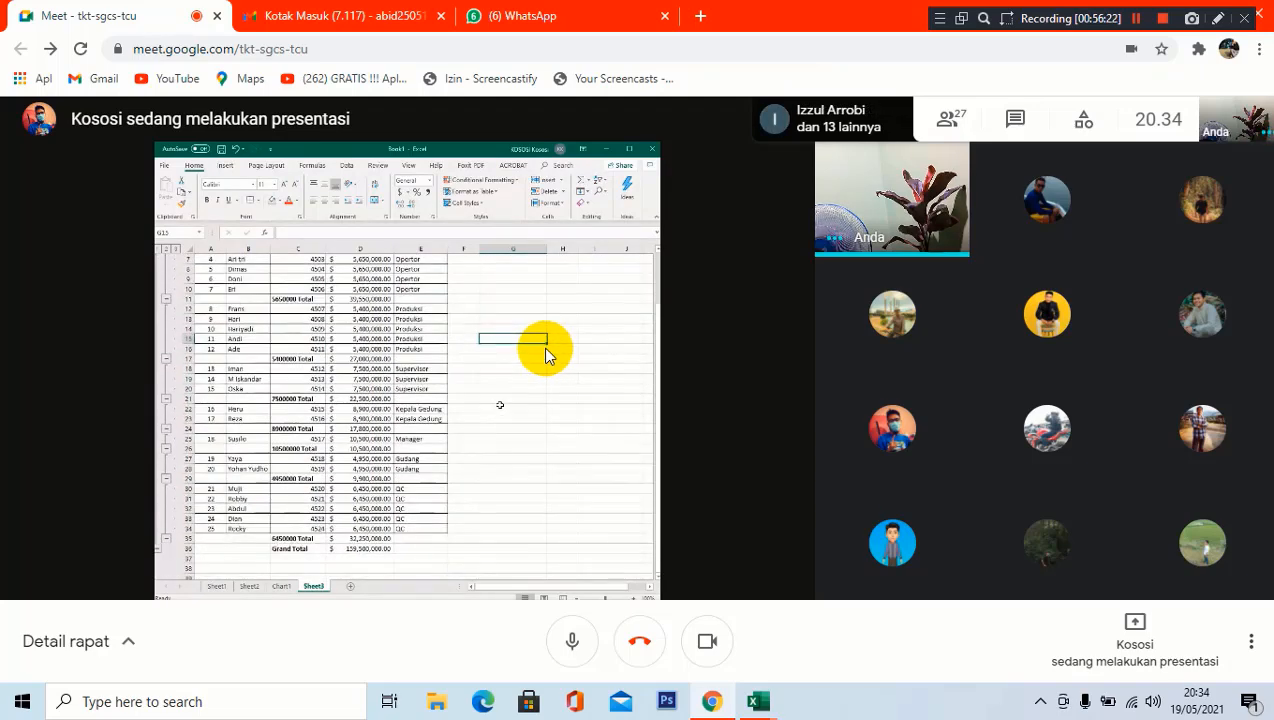
pyautogui.moveTo(458, 380)
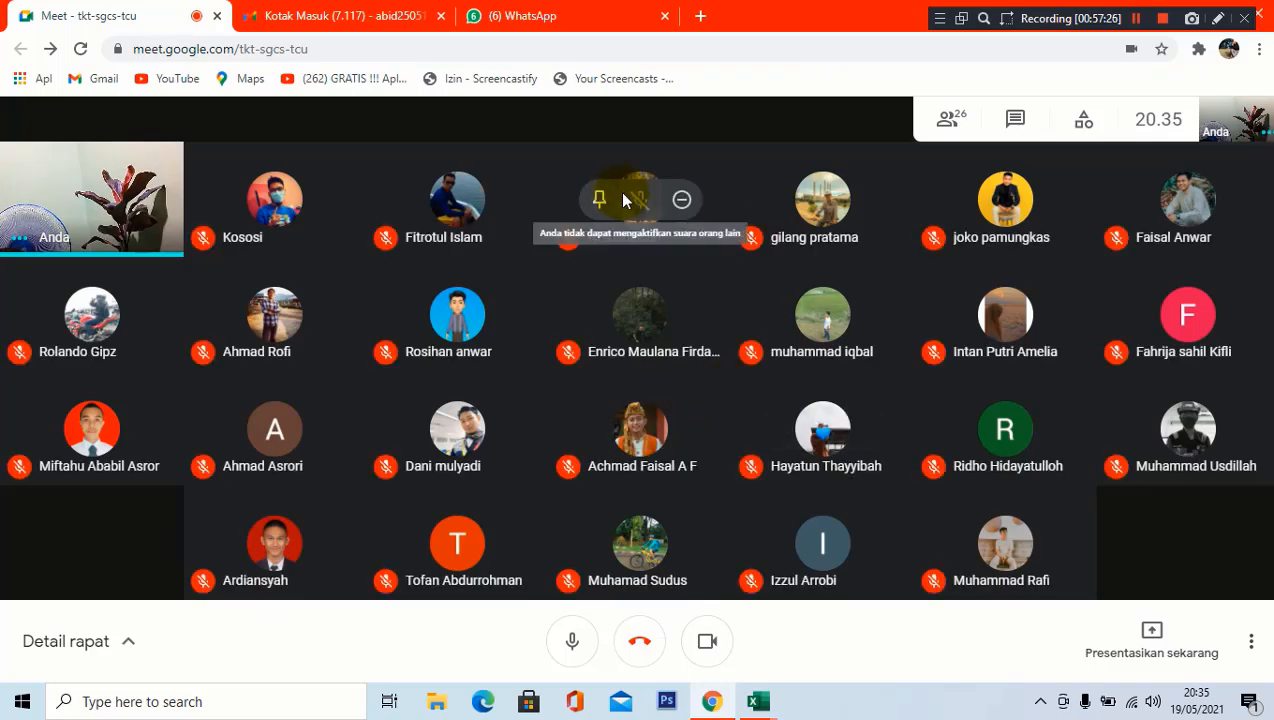
# Check WhatsApp Web and the Gmail inbox for new messages, returning to the Google Meet participant grid.
pyautogui.click(515, 15)
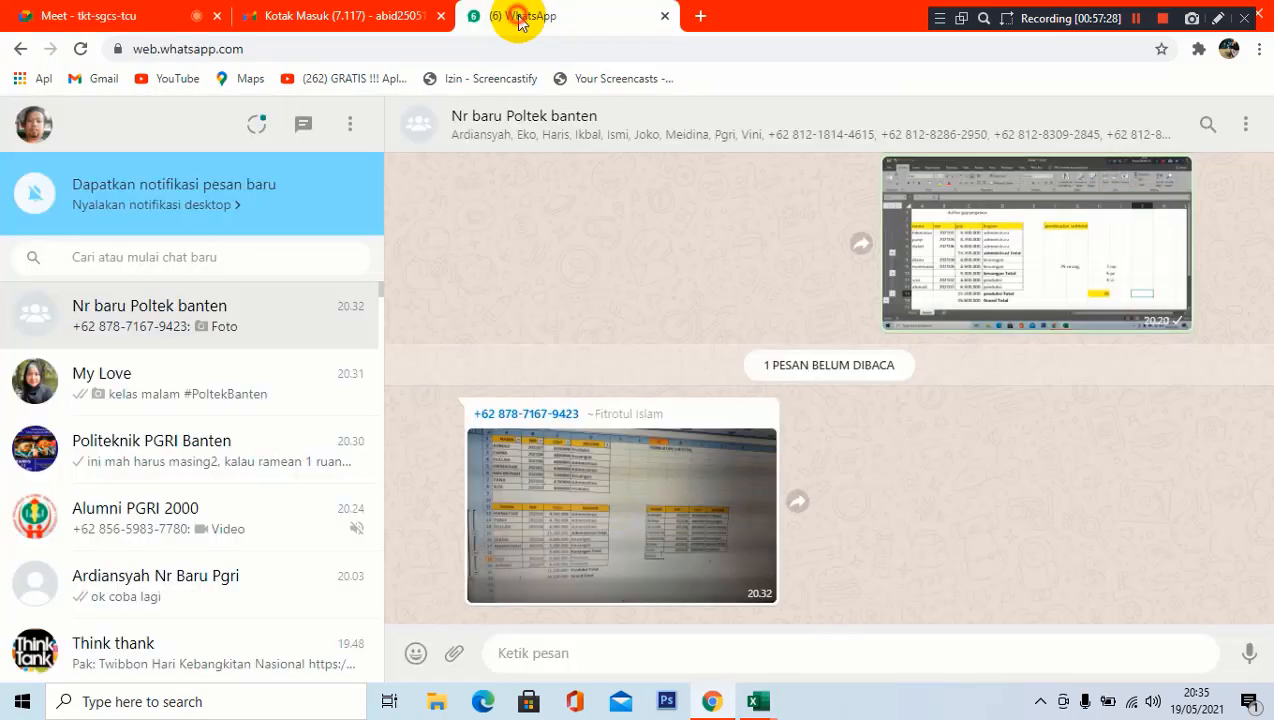
pyautogui.click(333, 22)
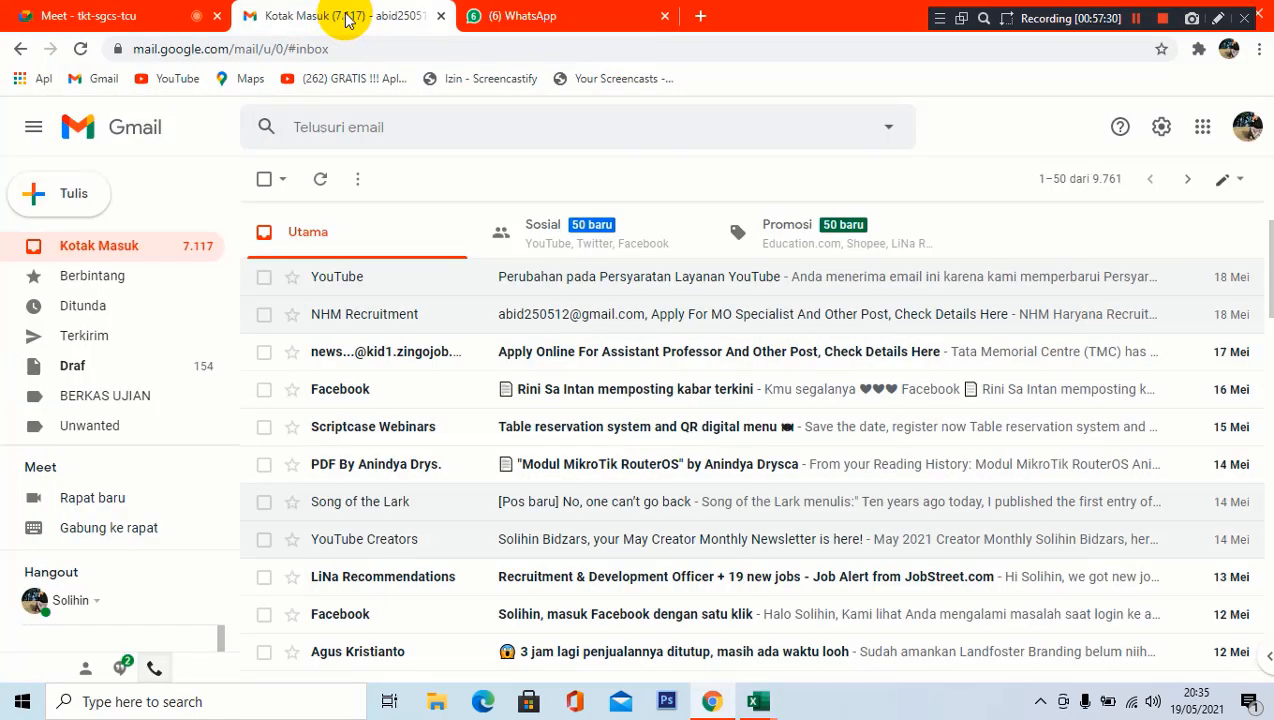
pyautogui.click(132, 15)
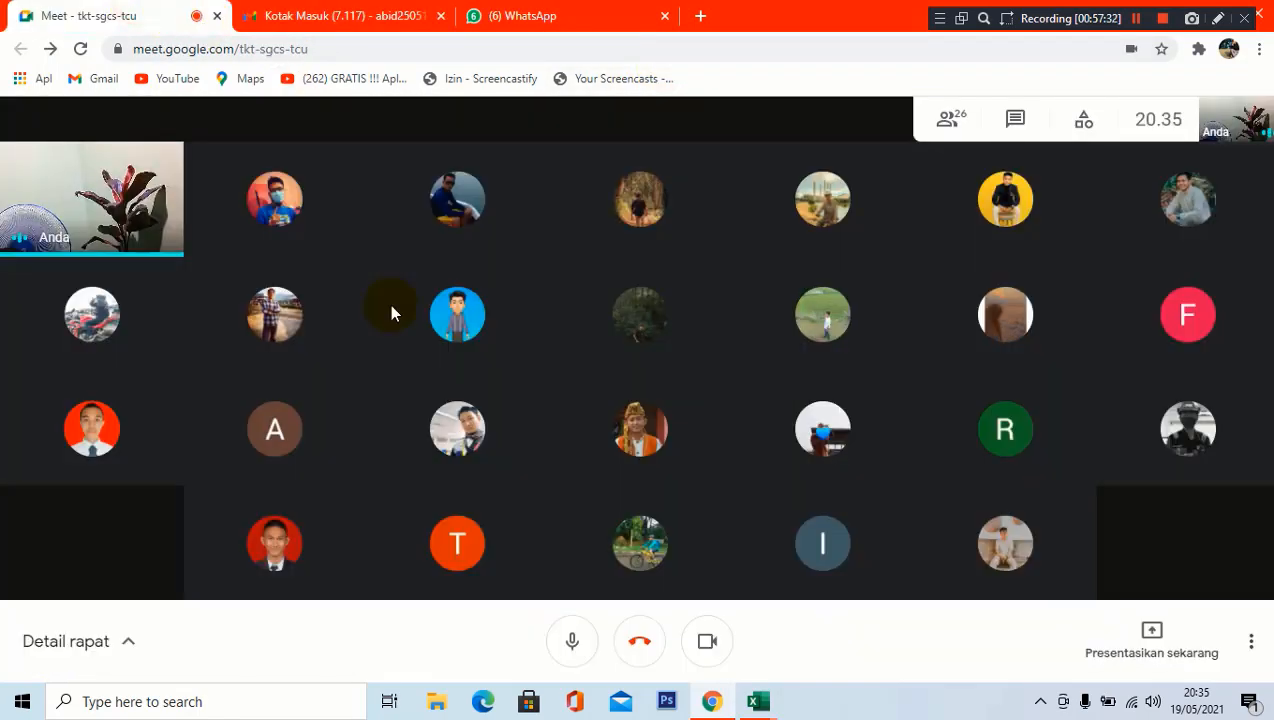
pyautogui.click(1215, 706)
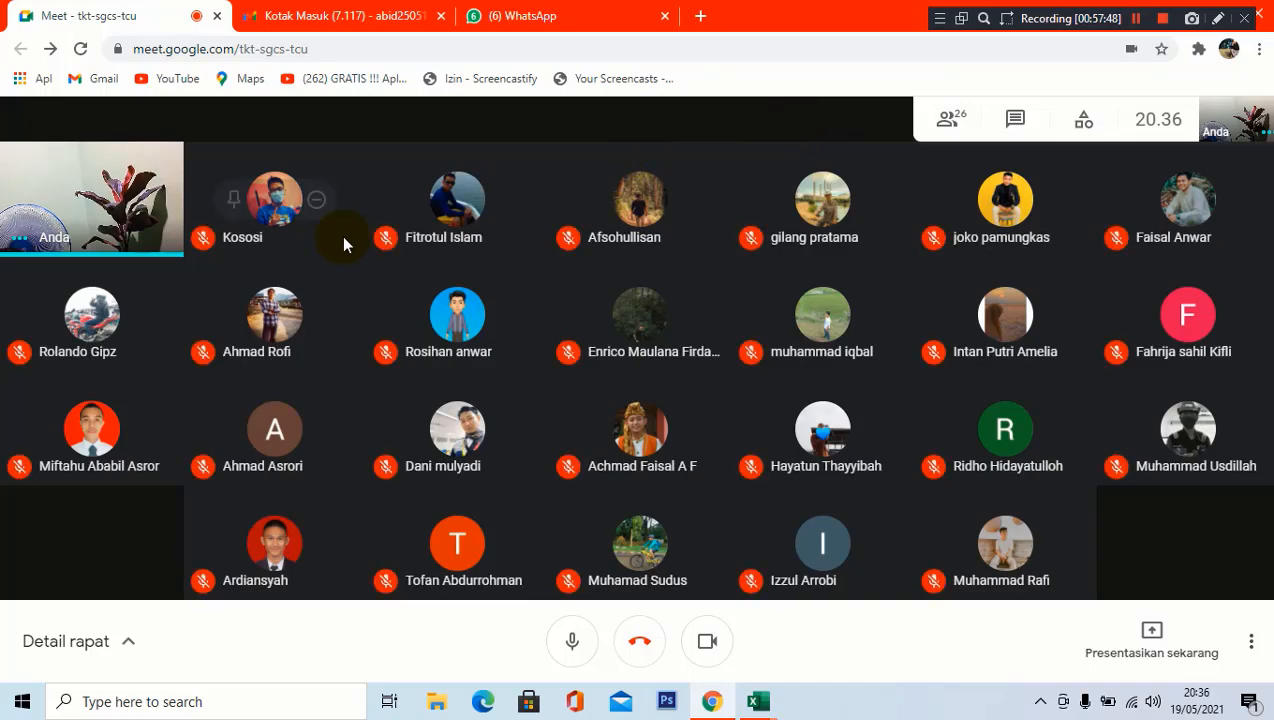
pyautogui.moveTo(522, 206)
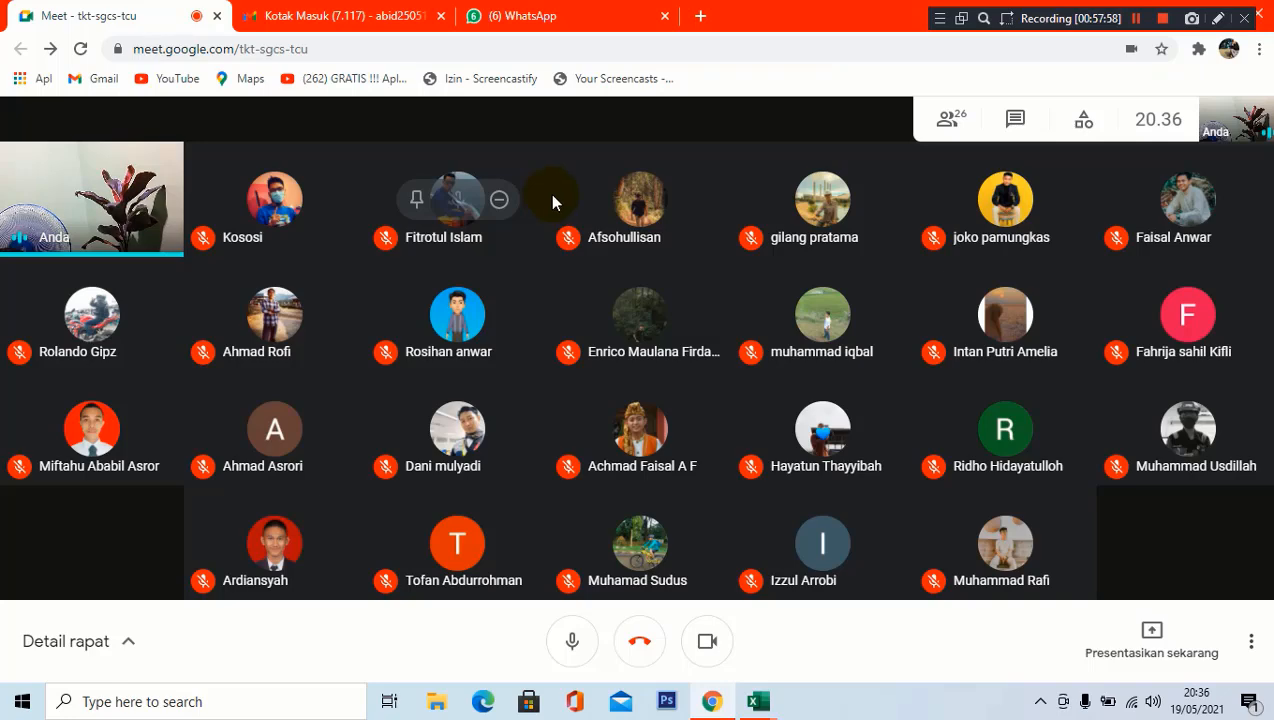
pyautogui.click(569, 22)
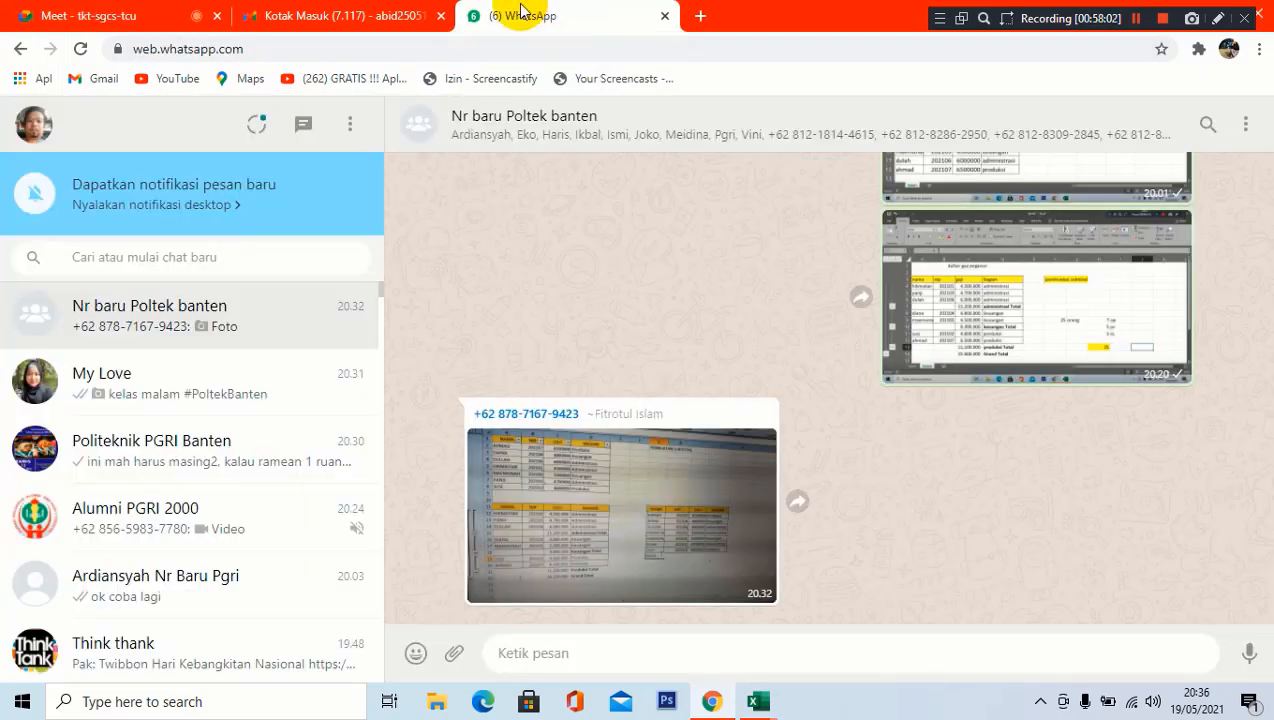
pyautogui.click(357, 10)
pyautogui.click(112, 14)
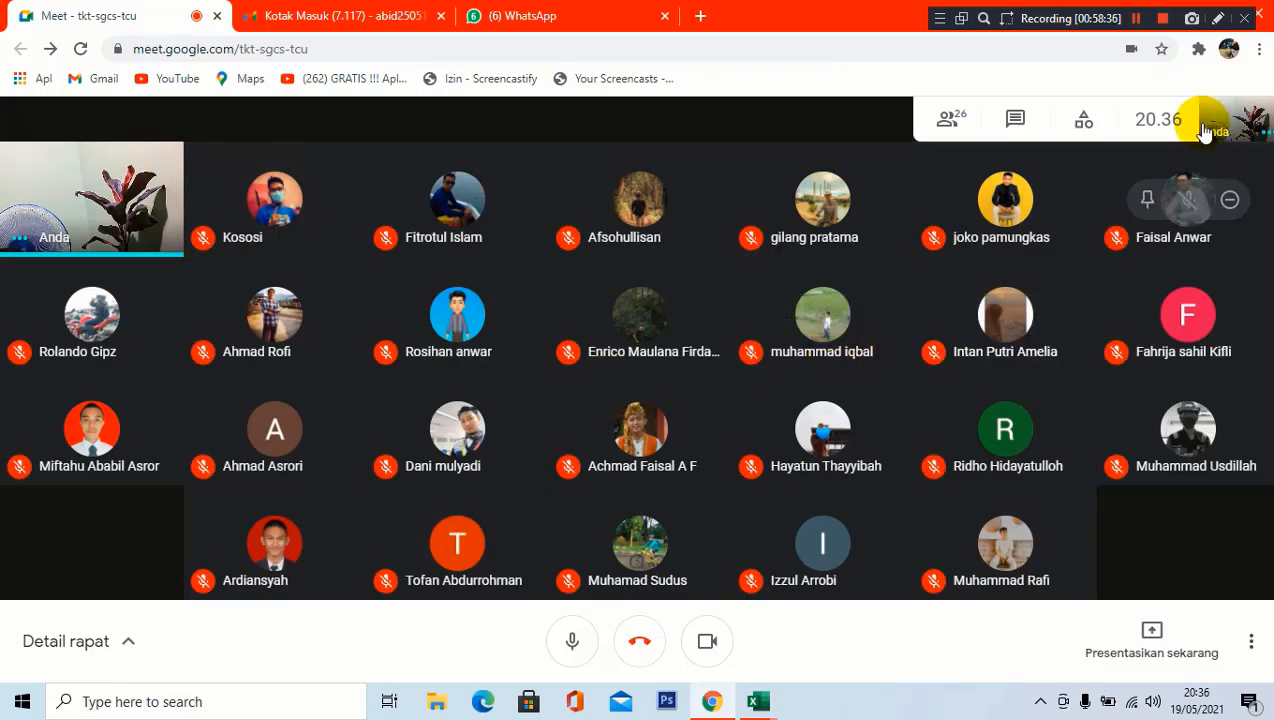
# Show the Google Meet call in full screen to view all participants' cameras.
pyautogui.click(1249, 644)
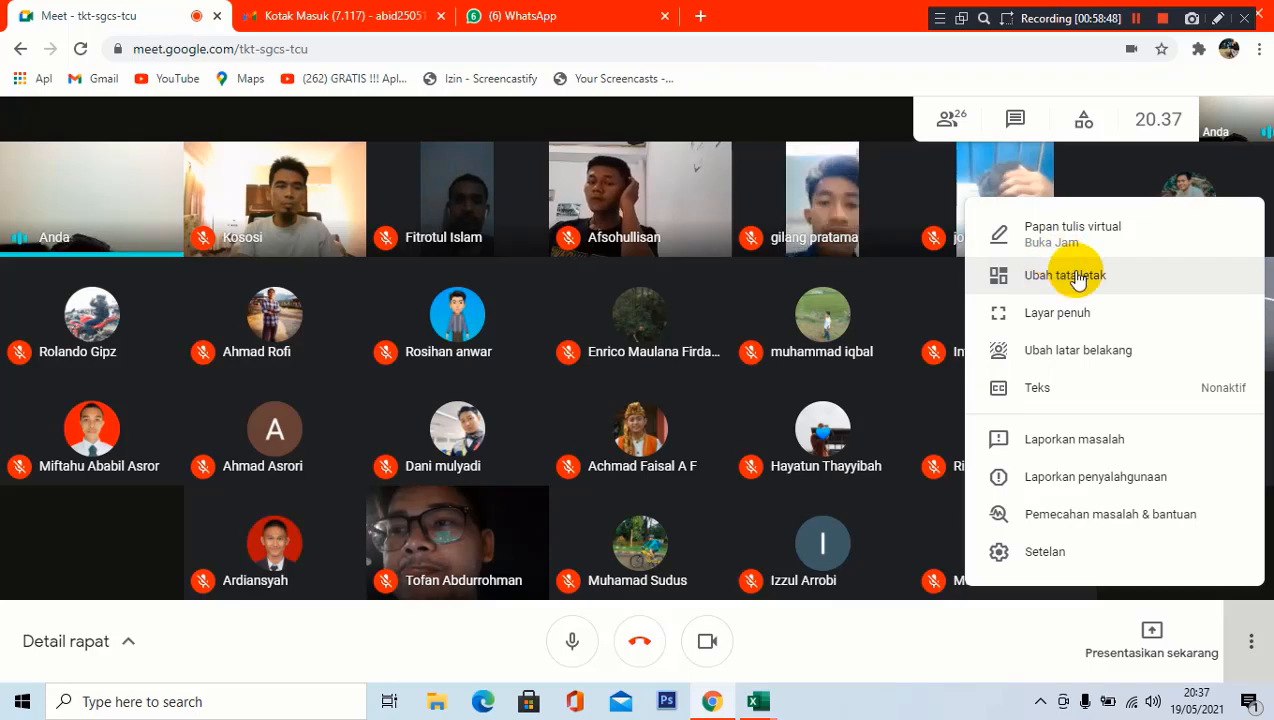
pyautogui.click(1095, 316)
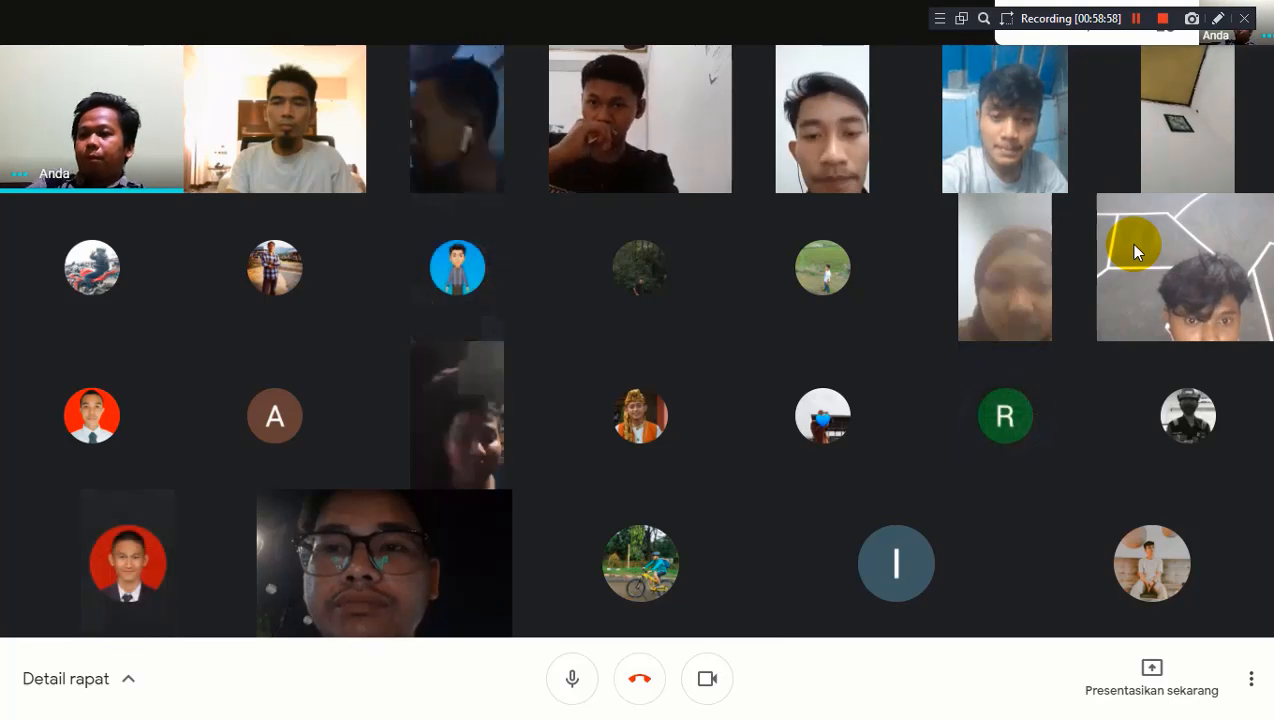
pyautogui.moveTo(1184, 242)
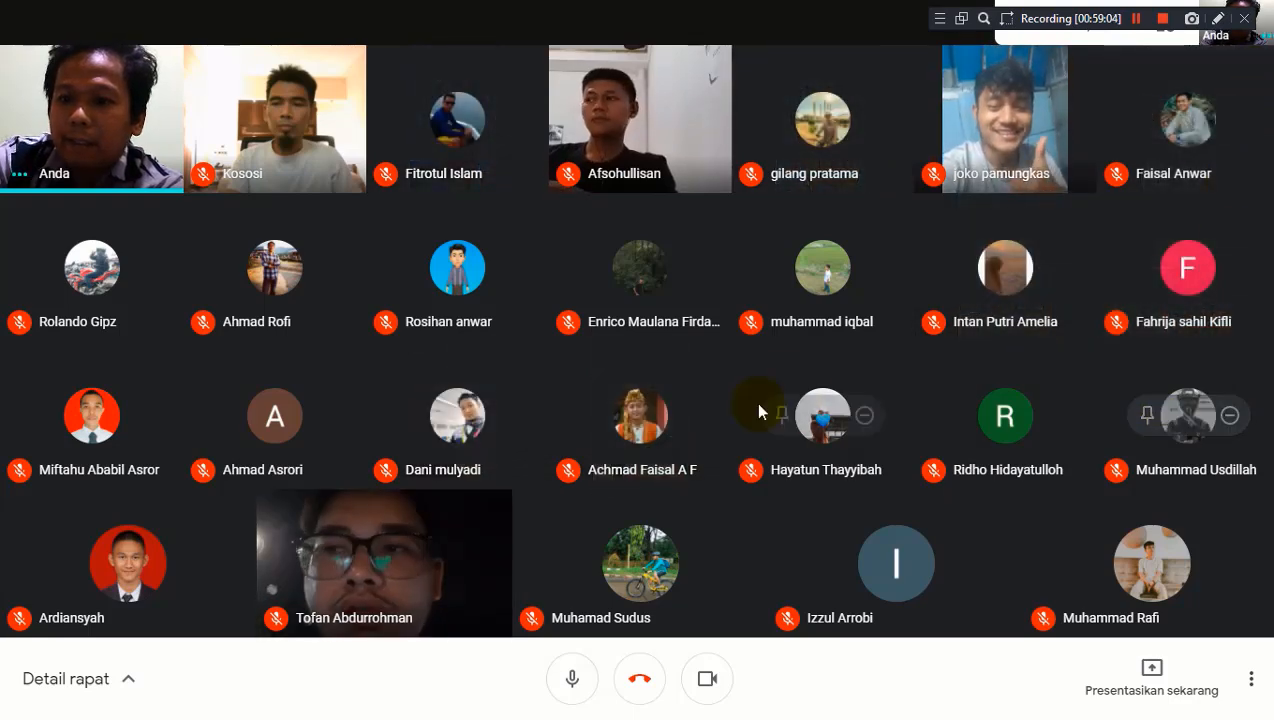
# Check the meeting's tile layout settings and close them.
pyautogui.click(1251, 679)
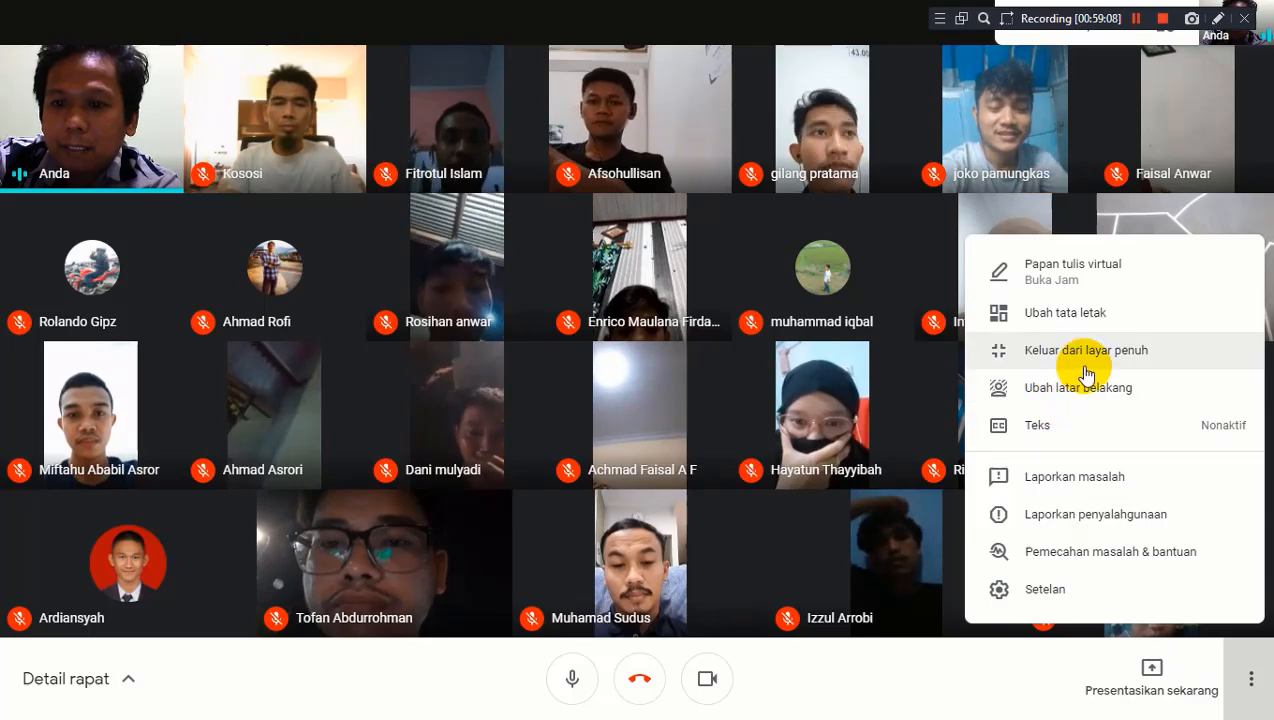
pyautogui.click(1070, 314)
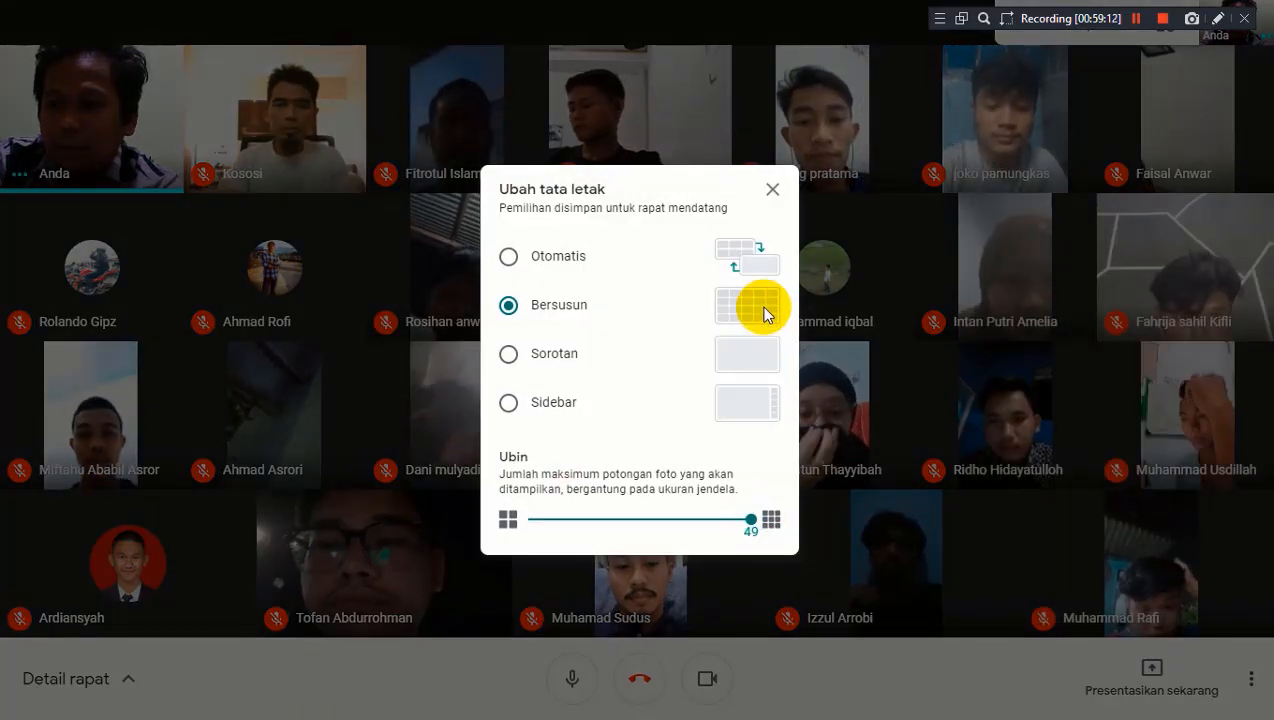
pyautogui.click(777, 205)
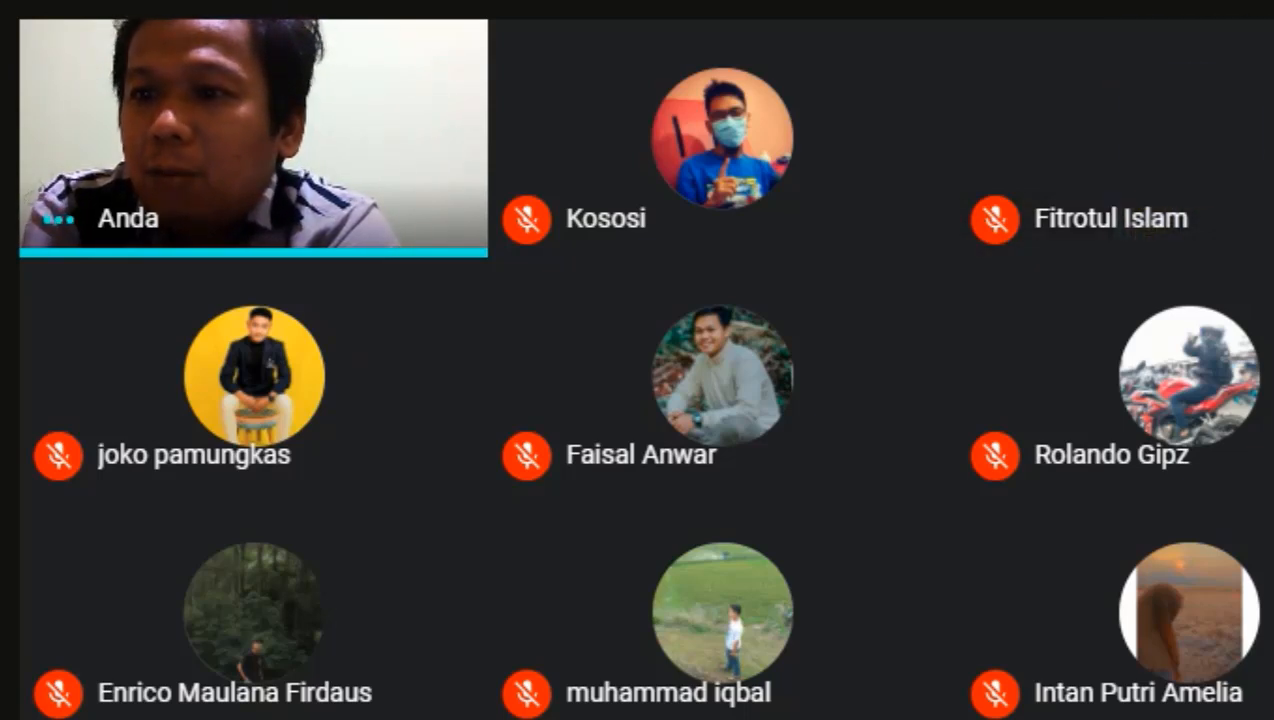
# Turn off the camera and mute the microphone in the meeting.
pyautogui.moveTo(1052, 165)
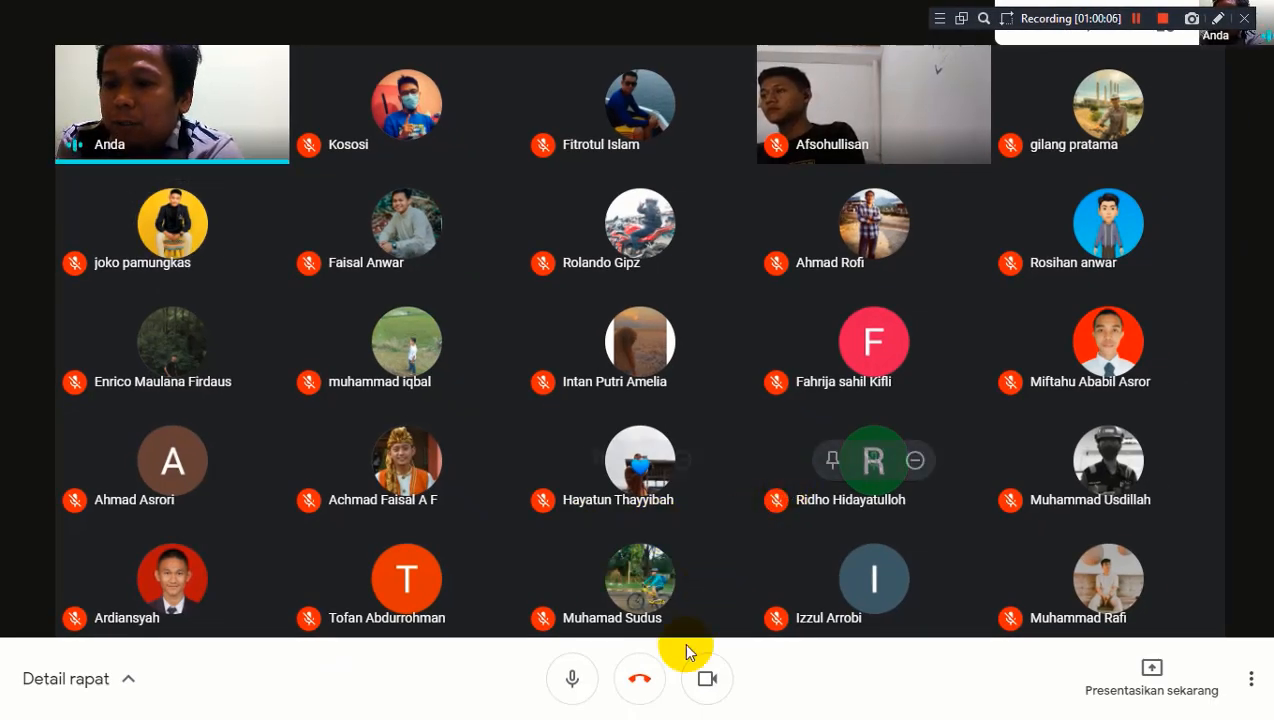
pyautogui.click(705, 690)
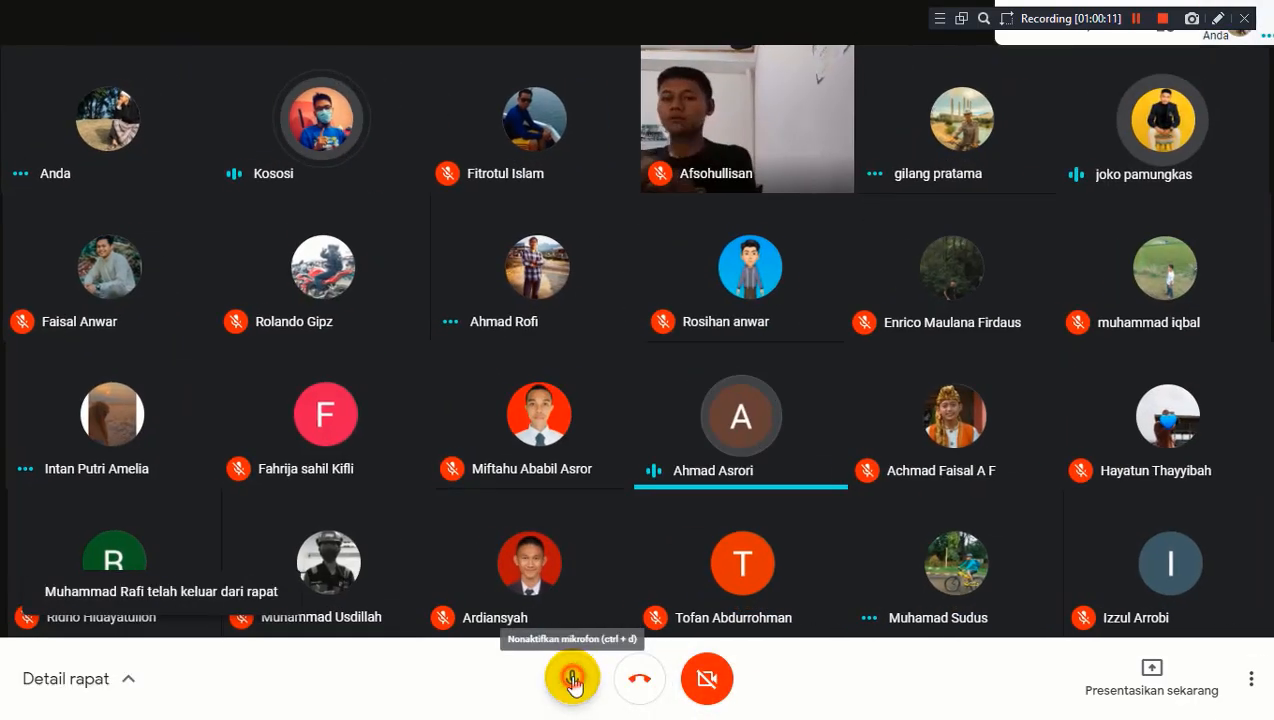
pyautogui.click(573, 681)
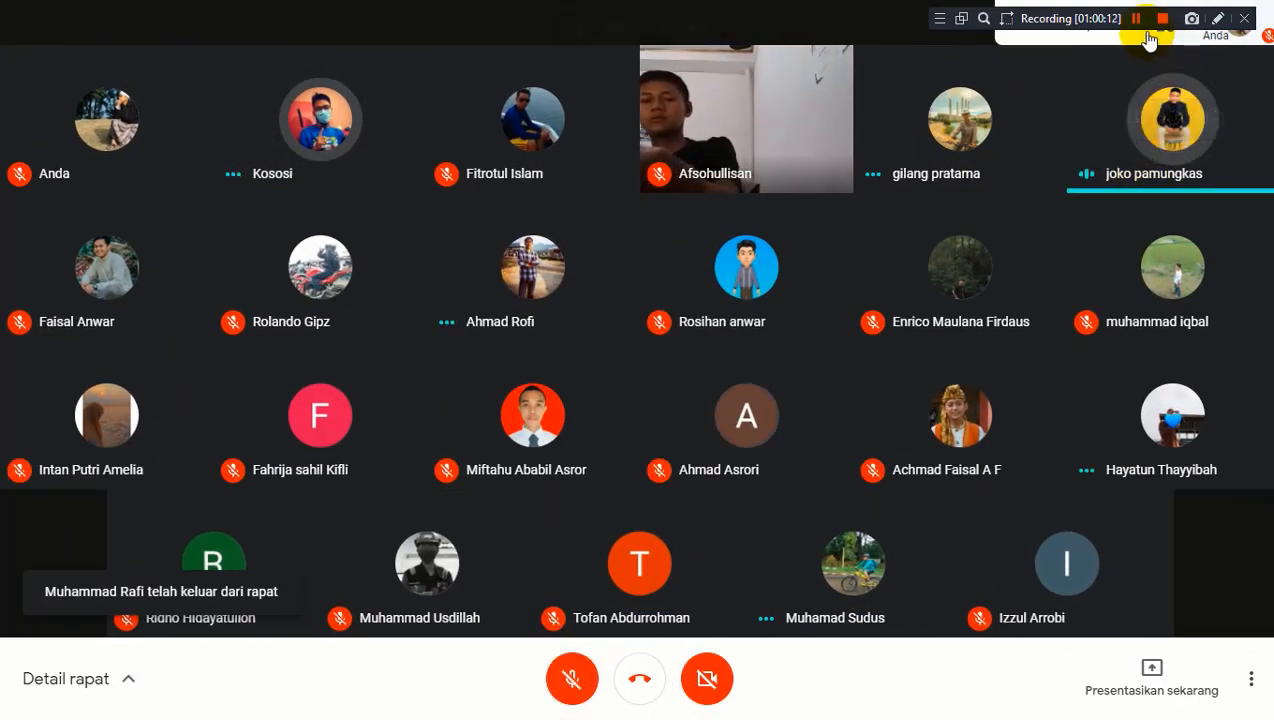